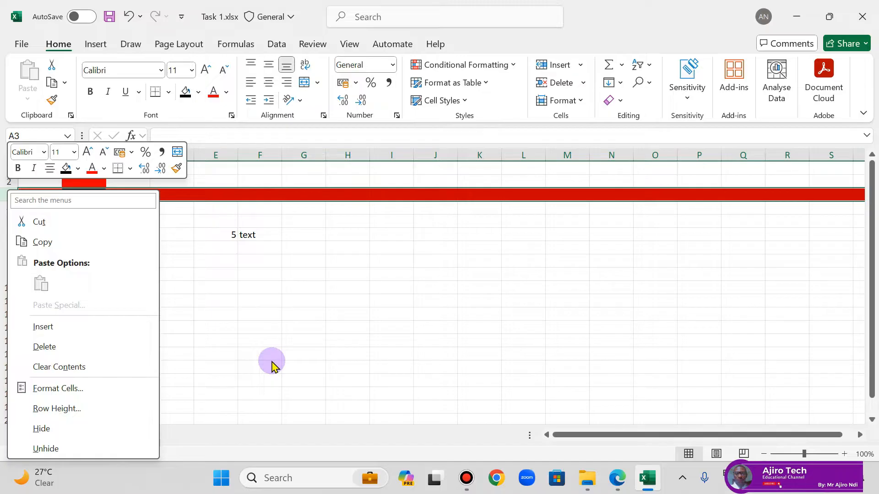
# Step: Dismiss the row options, consult the spreadsheet basics page in the Edge lesson PDF, and return to the Excel workbook
pyautogui.press('Escape')
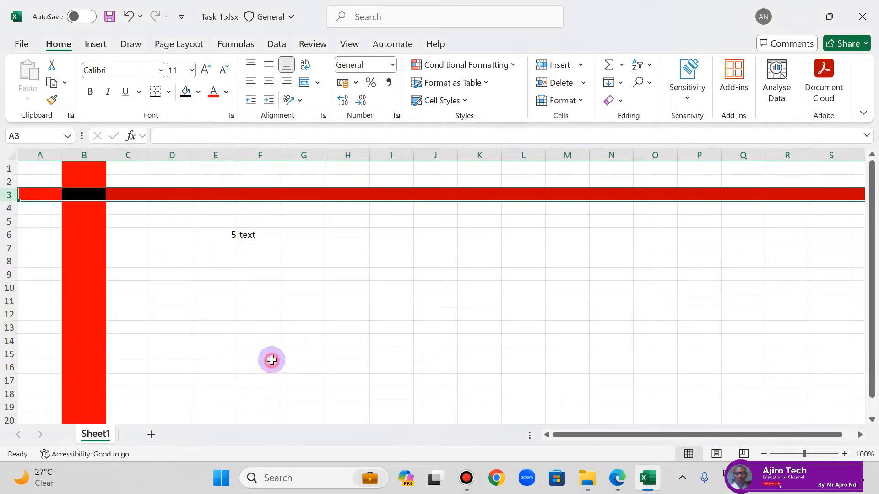
pyautogui.click(625, 481)
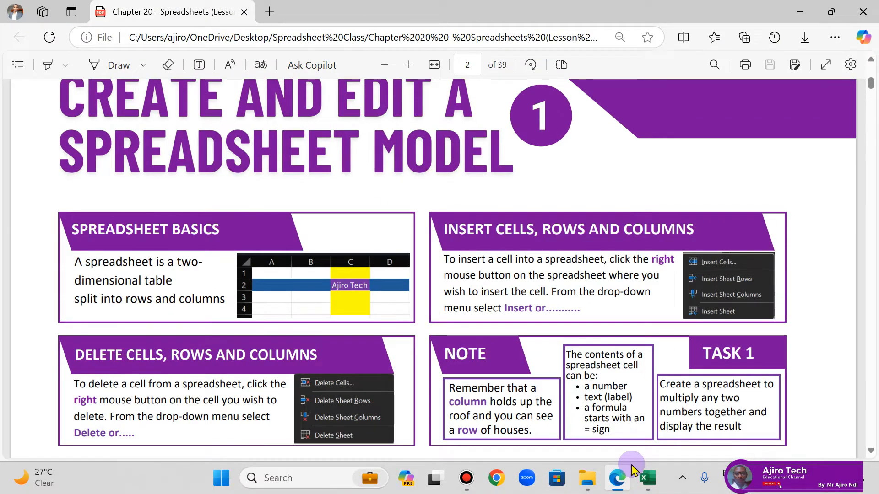
pyautogui.click(646, 478)
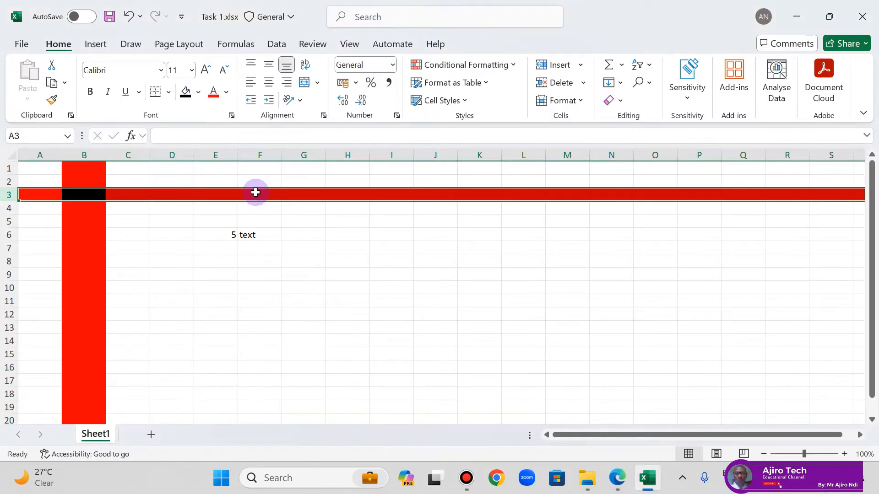
# Step: Remove the fill colour from column B and row 3 by applying No Fill to each
pyautogui.click(85, 154)
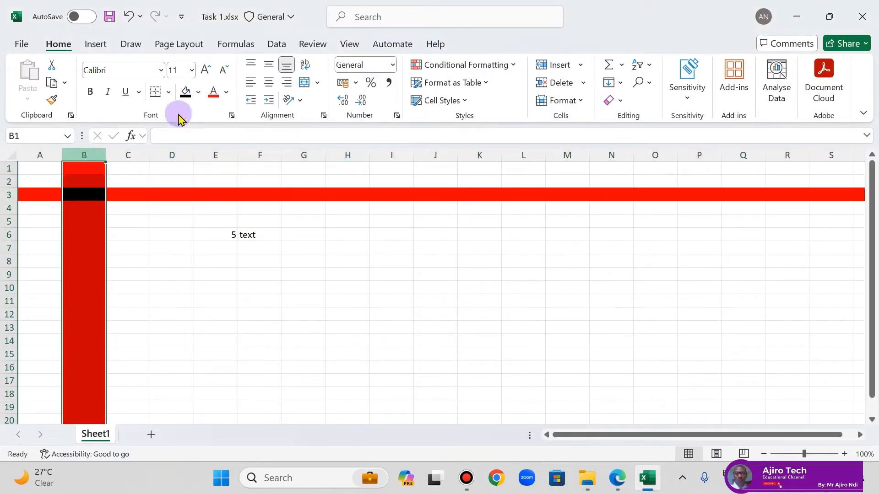
pyautogui.click(199, 93)
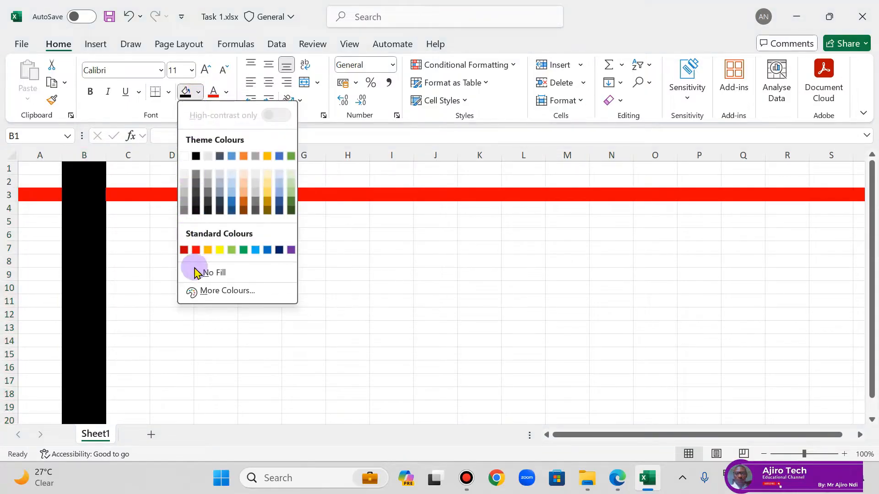
pyautogui.click(198, 272)
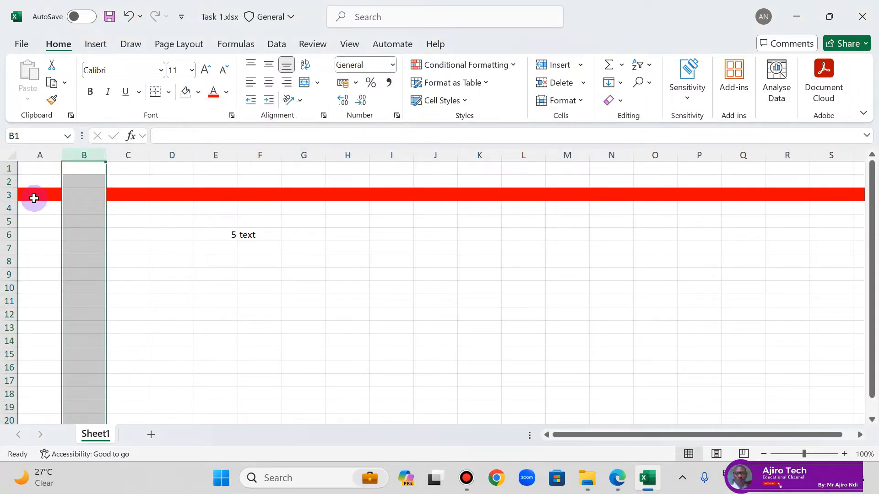
pyautogui.click(9, 194)
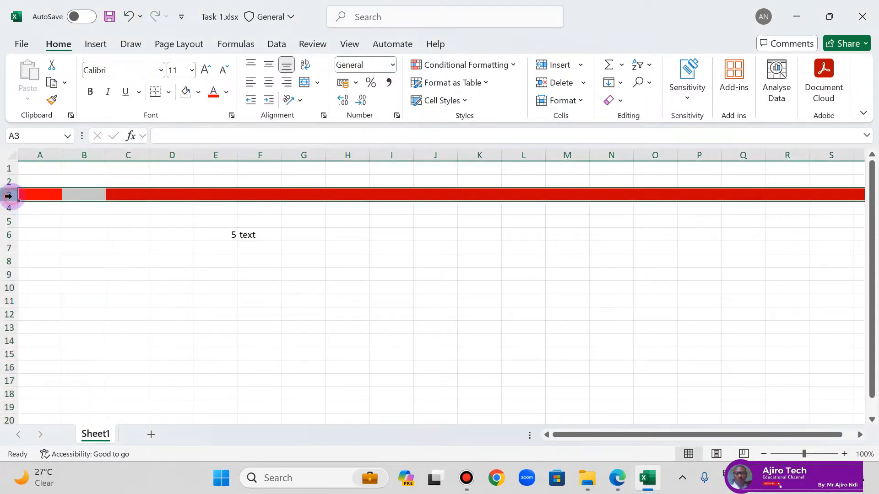
pyautogui.click(199, 92)
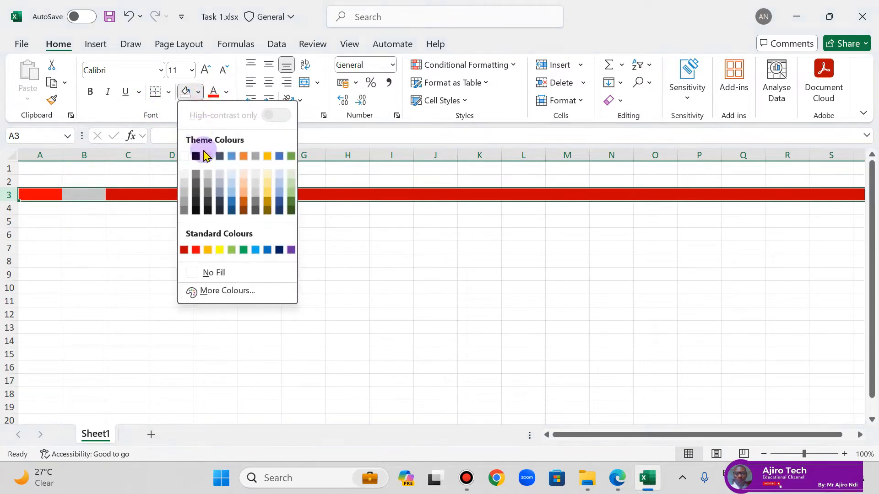
pyautogui.click(210, 273)
pyautogui.click(491, 250)
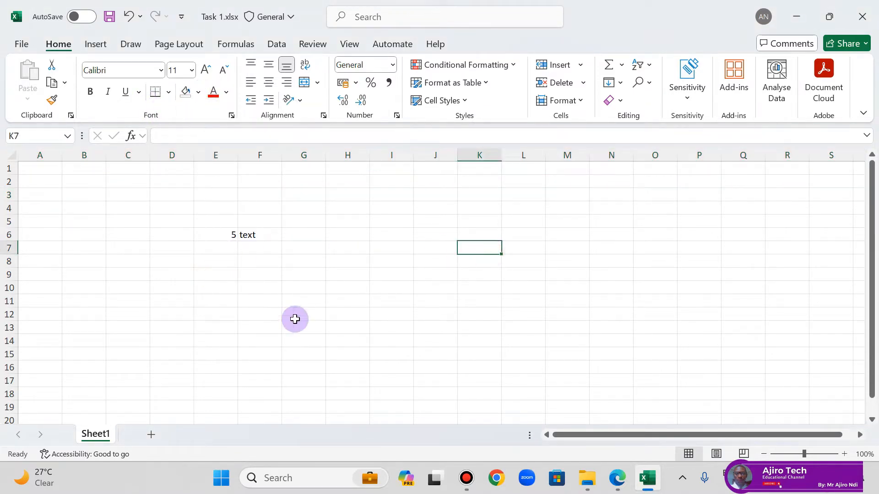
pyautogui.moveTo(216, 235); pyautogui.dragTo(262, 242)
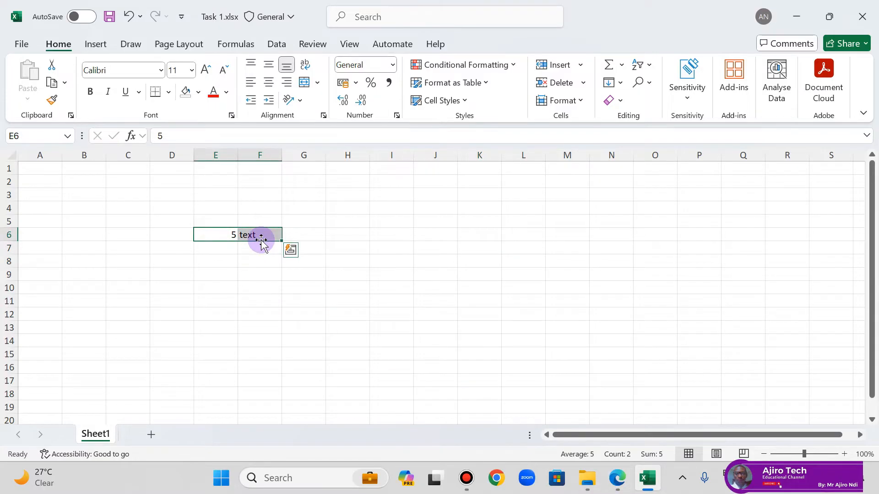
pyautogui.click(132, 245)
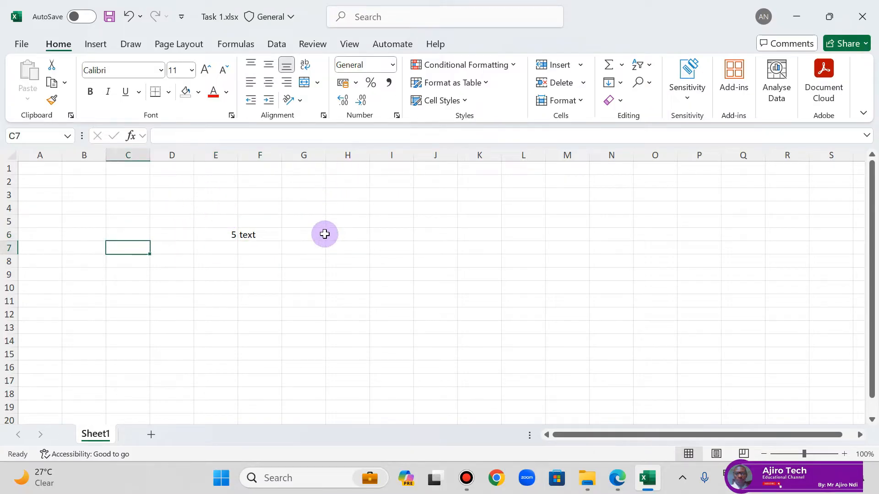
pyautogui.moveTo(210, 206); pyautogui.dragTo(375, 319)
pyautogui.click(468, 222)
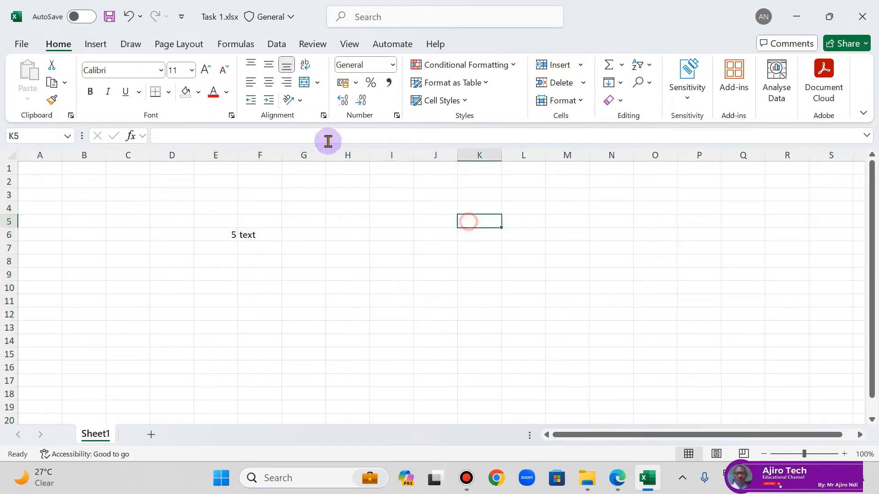
# Step: Try out a wider column G and undo the width change
pyautogui.moveTo(324, 156); pyautogui.dragTo(379, 156)
pyautogui.click(127, 17)
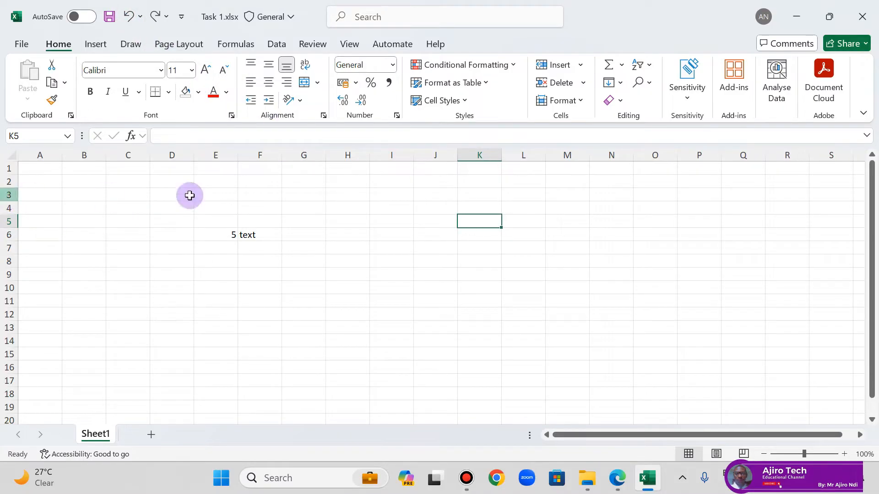
pyautogui.moveTo(324, 154); pyautogui.dragTo(360, 152)
pyautogui.click(389, 164)
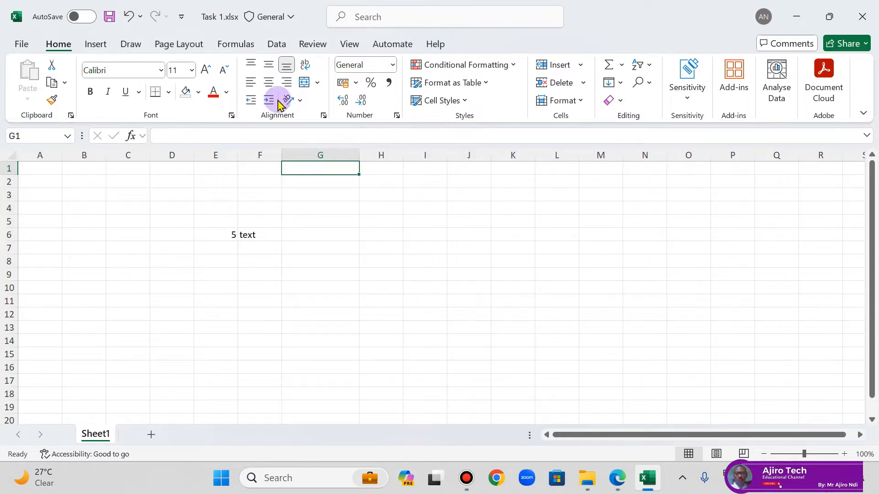
pyautogui.click(131, 19)
pyautogui.click(131, 19)
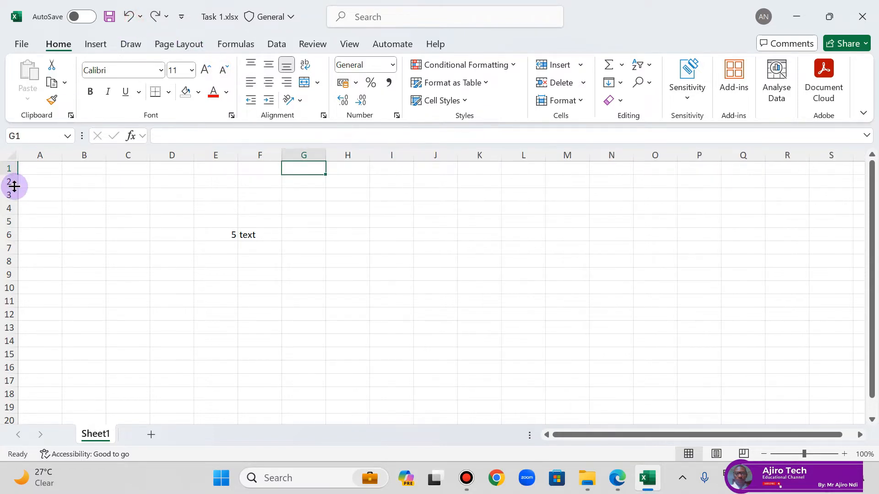
# Step: Increase the height of row 3 to about 32.5
pyautogui.click(5, 196)
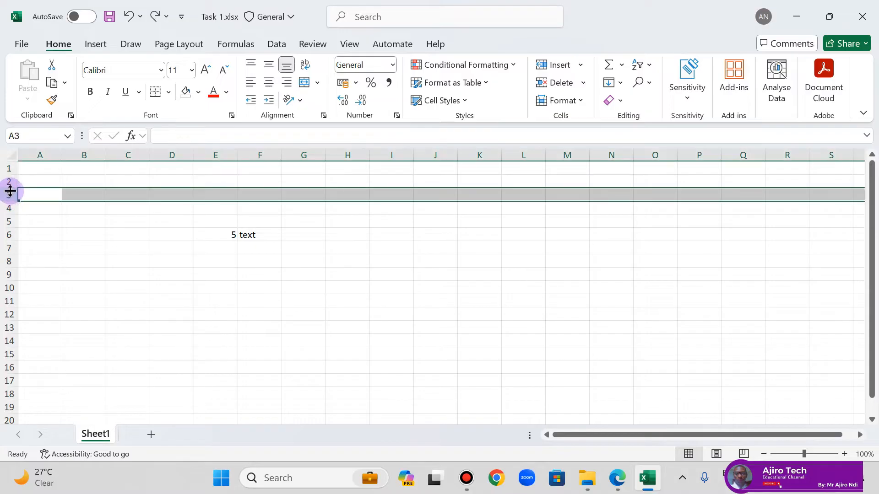
pyautogui.moveTo(16, 200); pyautogui.dragTo(19, 216)
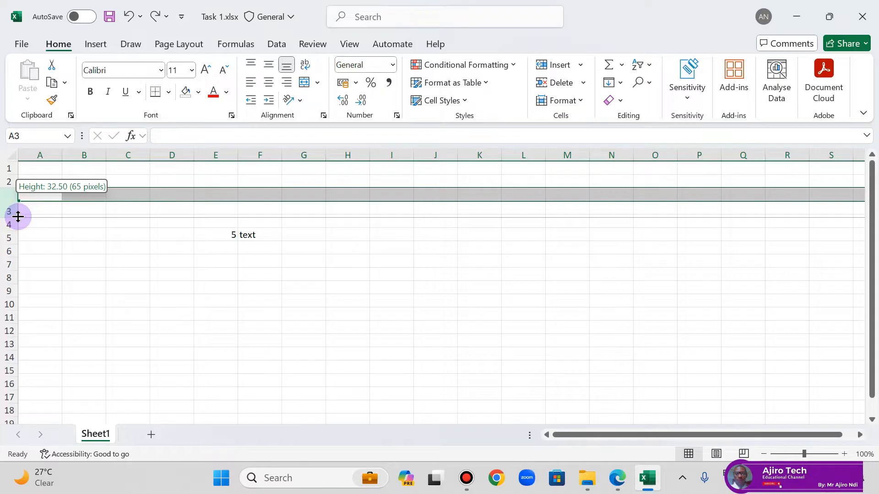
pyautogui.moveTo(19, 216); pyautogui.dragTo(18, 218)
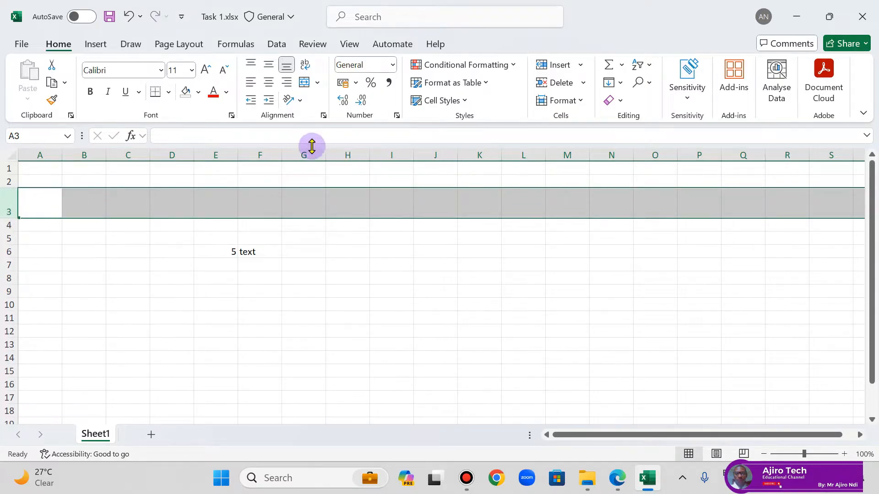
# Step: Widen column H slightly, and undo both the column width and row height changes
pyautogui.click(345, 155)
pyautogui.moveTo(367, 159); pyautogui.dragTo(373, 156)
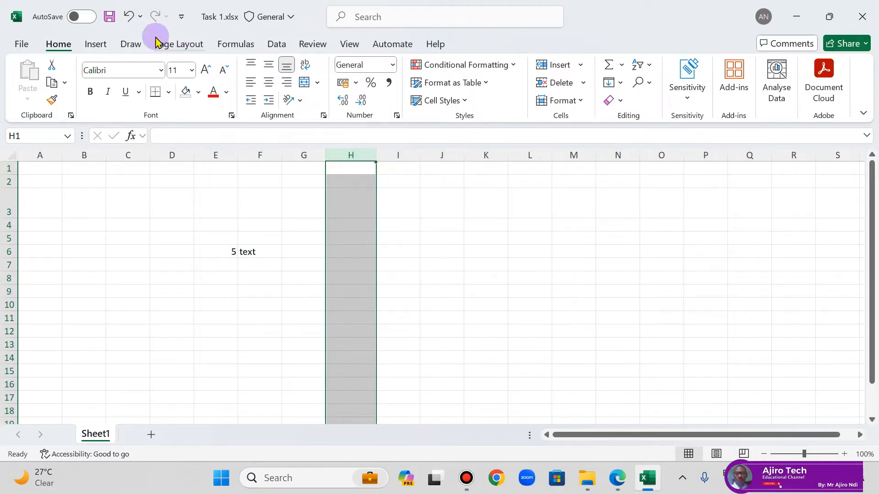
pyautogui.click(128, 17)
pyautogui.click(128, 16)
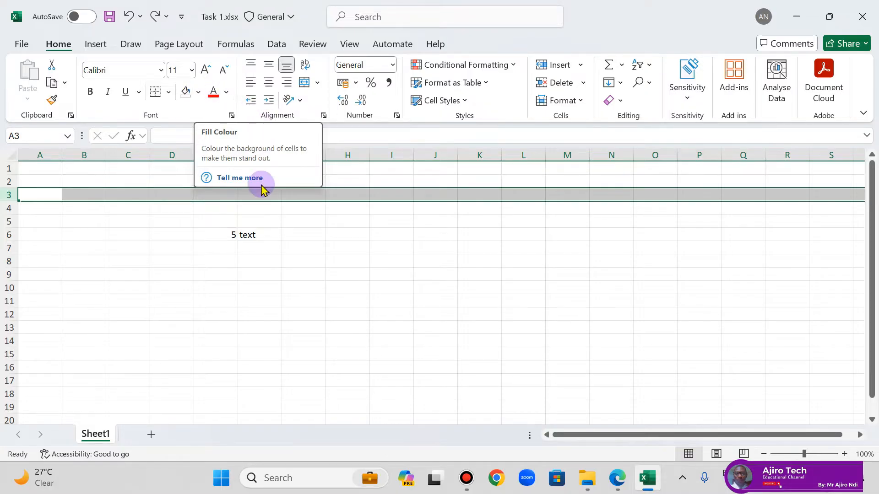
# Step: Clear the contents of cells E5:F6, and consult Task 1 in the Edge lesson PDF before returning to the Excel workbook
pyautogui.moveTo(211, 226); pyautogui.dragTo(270, 239)
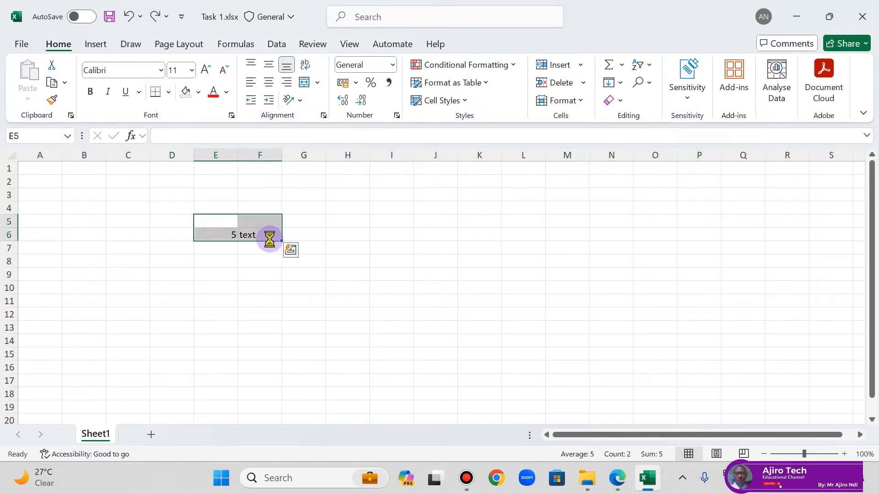
pyautogui.click(618, 476)
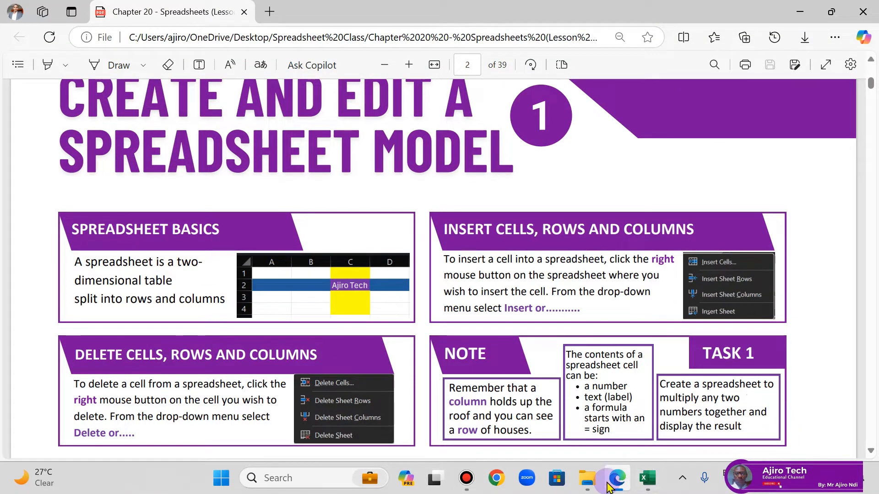
pyautogui.moveTo(609, 488)
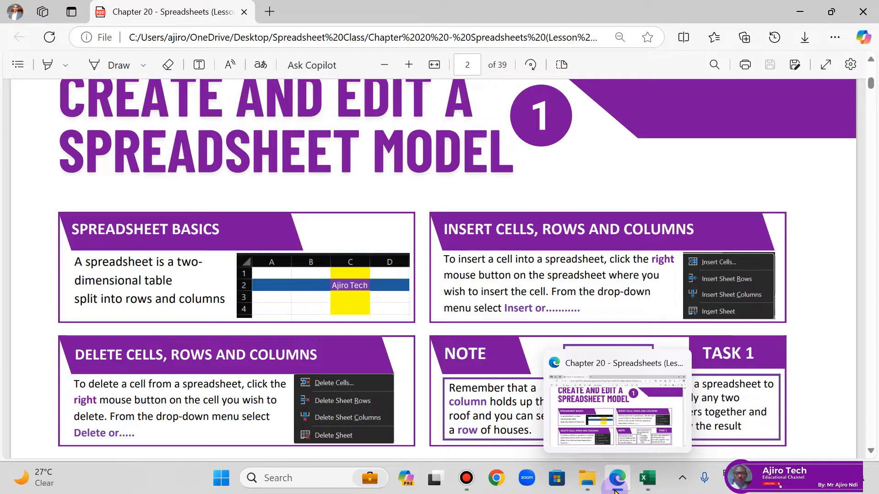
pyautogui.click(615, 486)
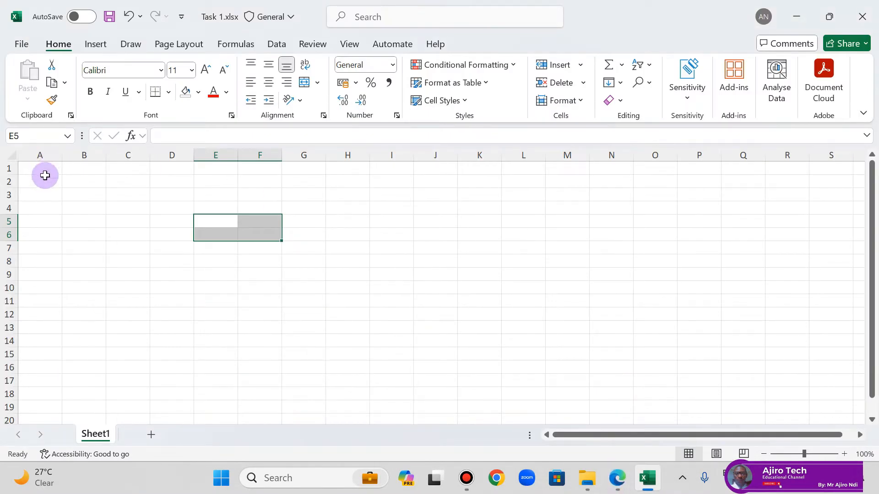
# Step: Enter 2 in cell A1 and 4 in cell B1
pyautogui.click(44, 176)
pyautogui.click(44, 171)
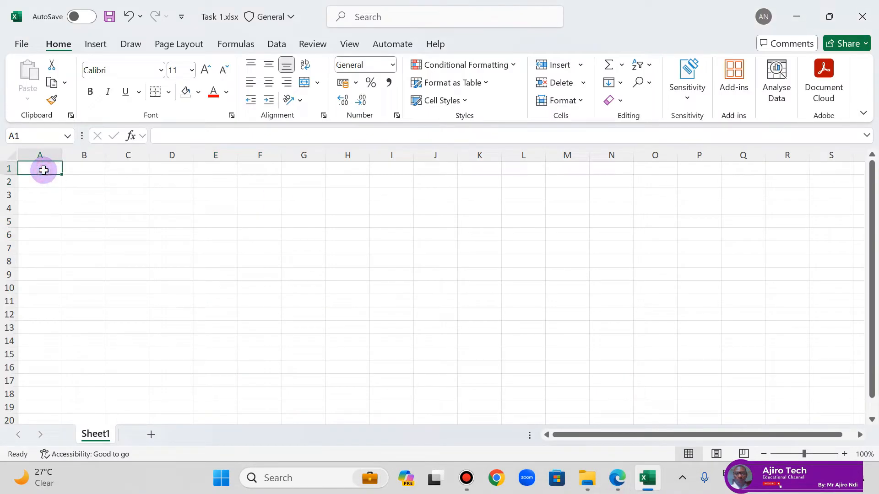
pyautogui.write('2')
pyautogui.press('Tab')
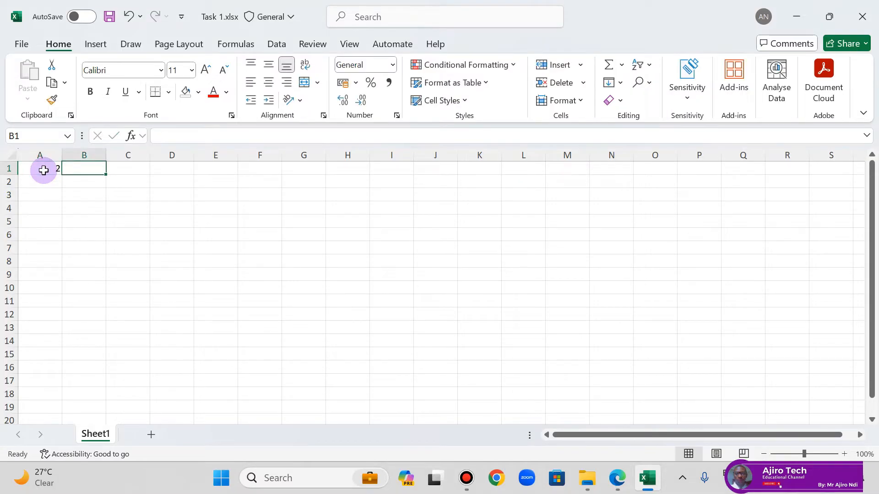
pyautogui.press('Tab')
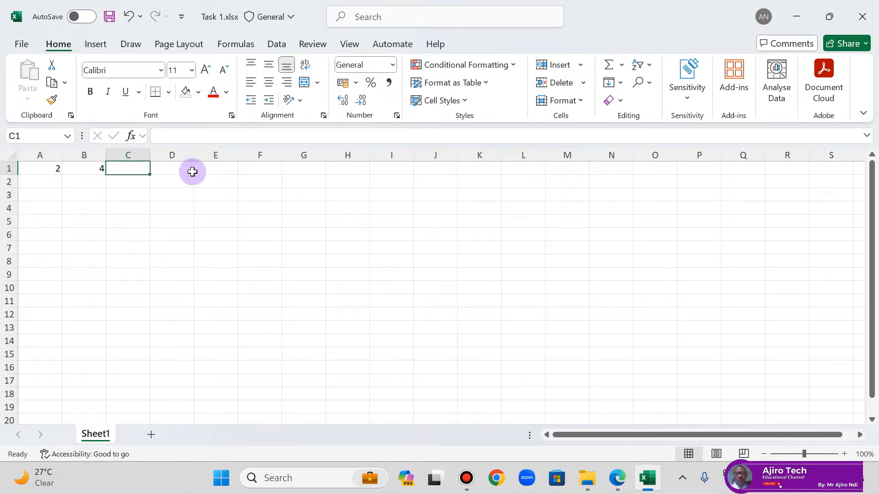
# Step: Enter the formula =A1*B1 in cell C1 to multiply the two numbers, and select that cell to view its formula
pyautogui.write('=')
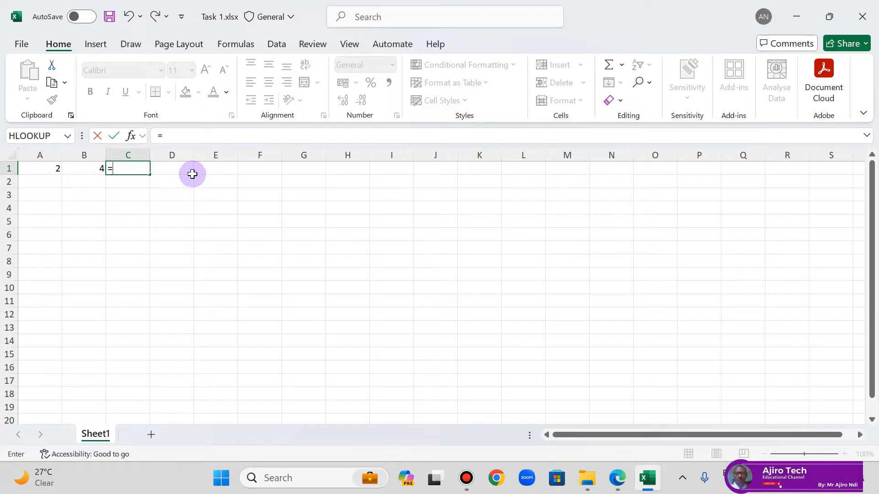
pyautogui.click(29, 170)
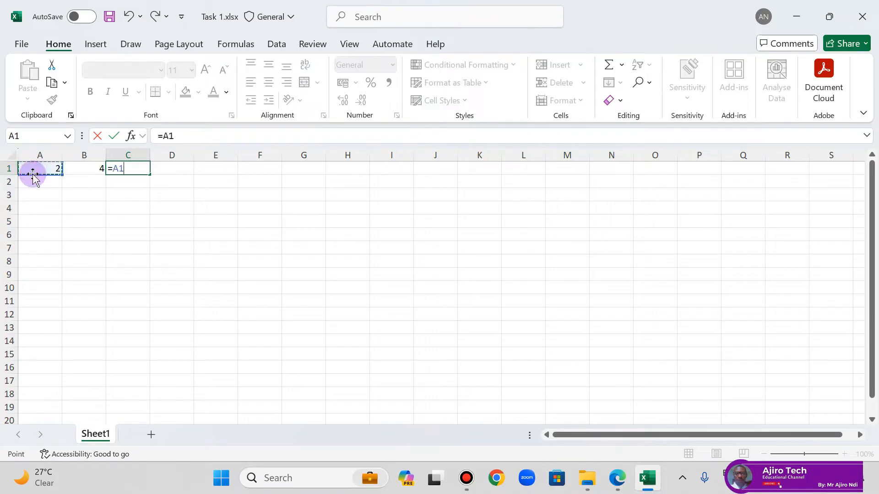
pyautogui.write('*')
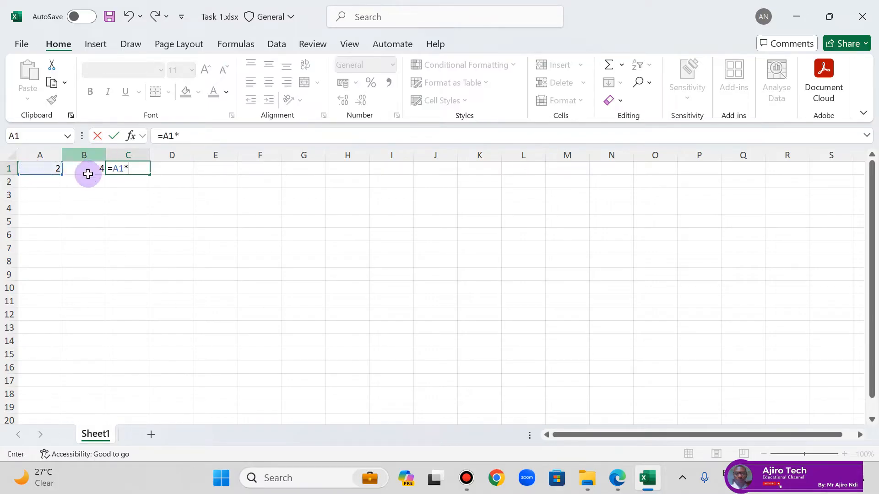
pyautogui.click(88, 173)
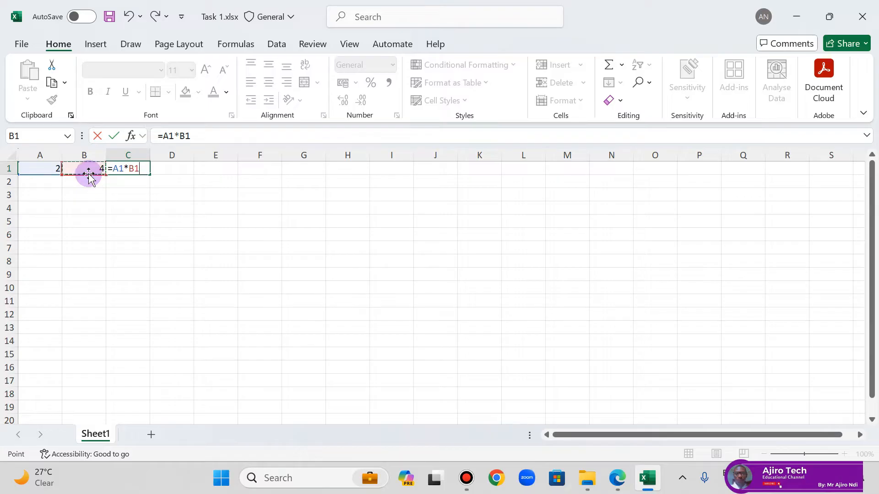
pyautogui.press('Return')
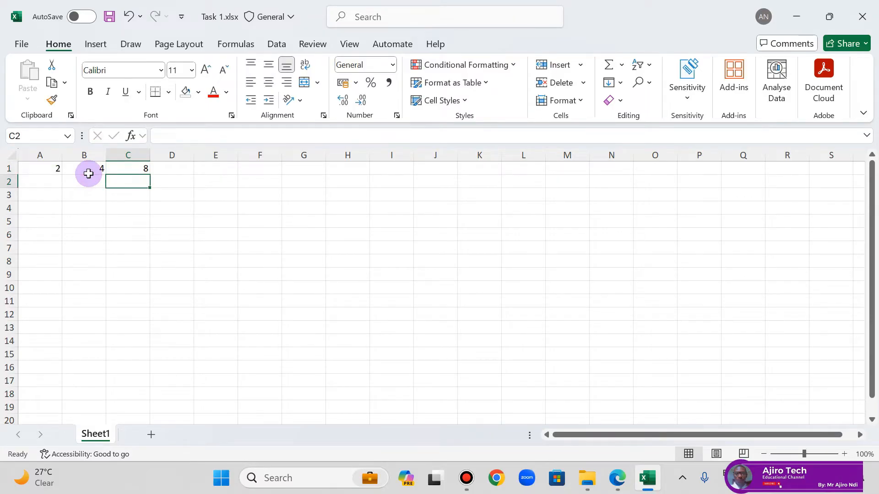
pyautogui.click(133, 169)
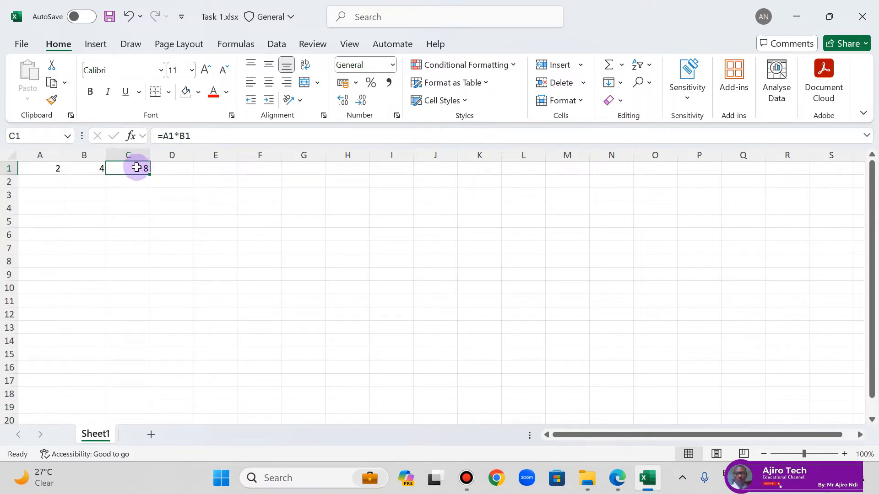
# Step: Switch to the lesson PDF in Edge to review the Task 1 instructions
pyautogui.click(615, 478)
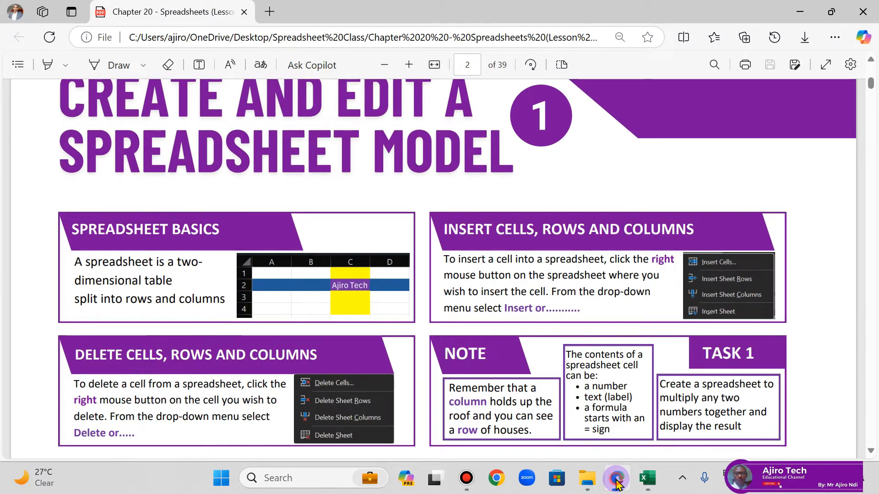
pyautogui.click(616, 480)
pyautogui.click(616, 480)
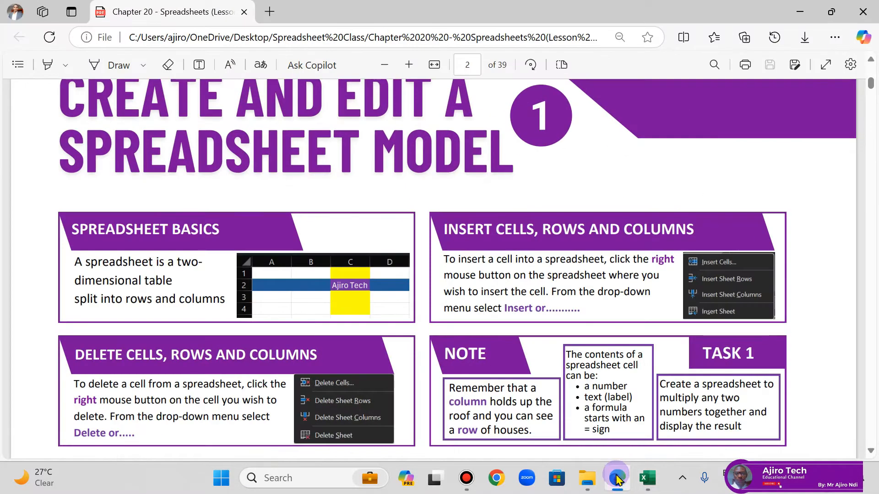
# Step: Return to the Excel workbook and select column F, row 5 and row 4 in turn to compare columns with rows, finishing on cell E4
pyautogui.click(617, 479)
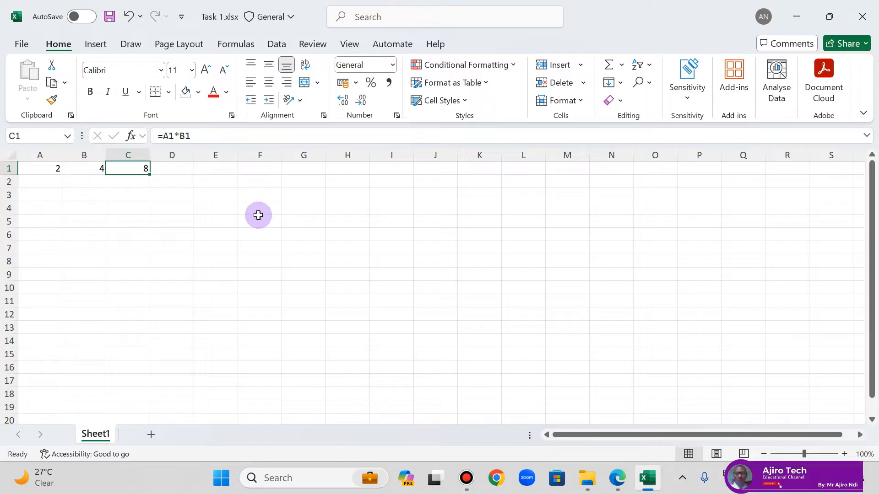
pyautogui.click(263, 156)
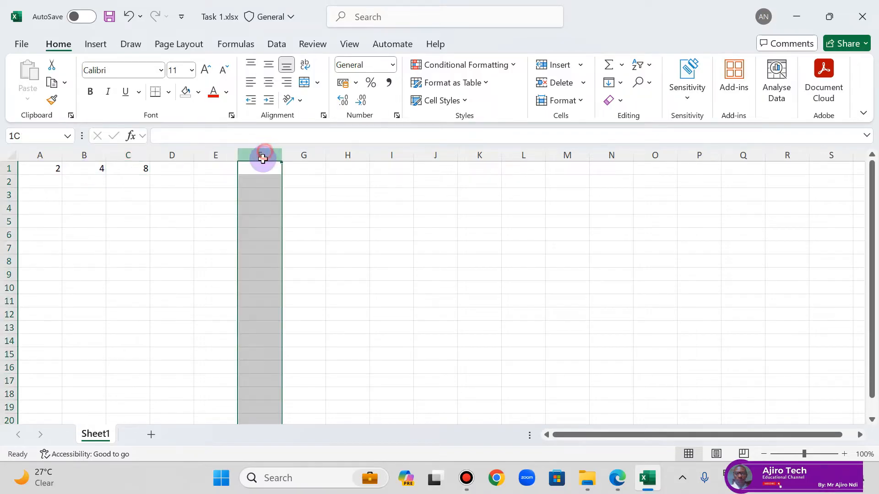
pyautogui.click(9, 221)
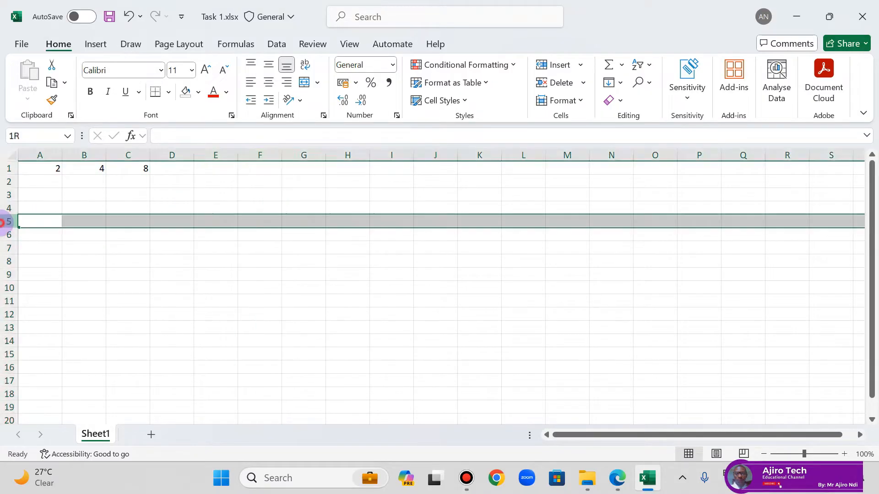
pyautogui.click(265, 156)
pyautogui.click(9, 209)
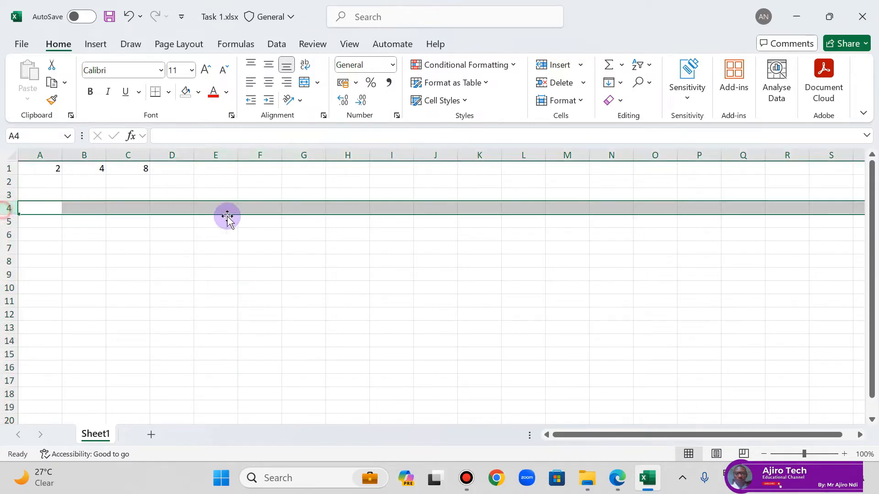
pyautogui.click(235, 210)
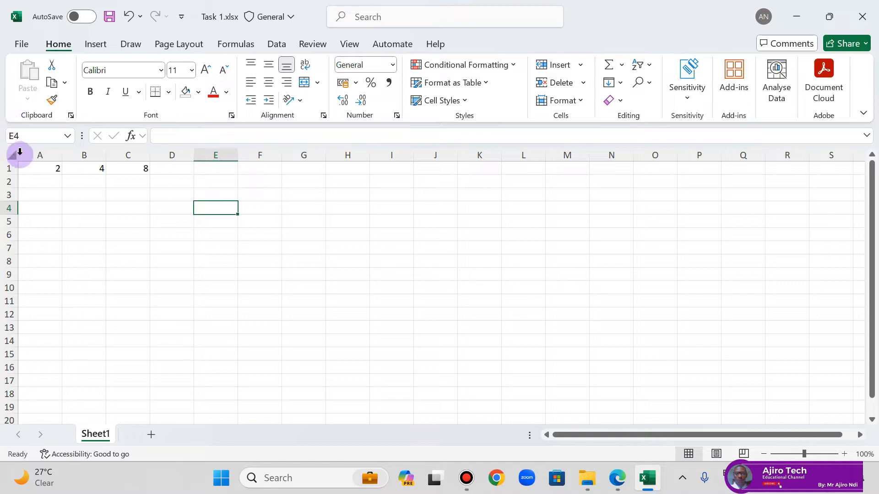
# Step: Select cell M7, expand the formula bar to its larger size, and collapse it again
pyautogui.click(554, 247)
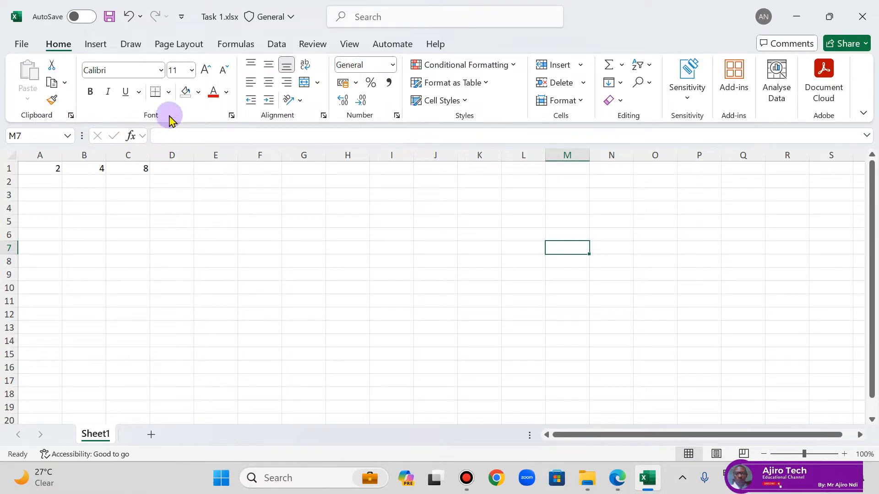
pyautogui.click(867, 136)
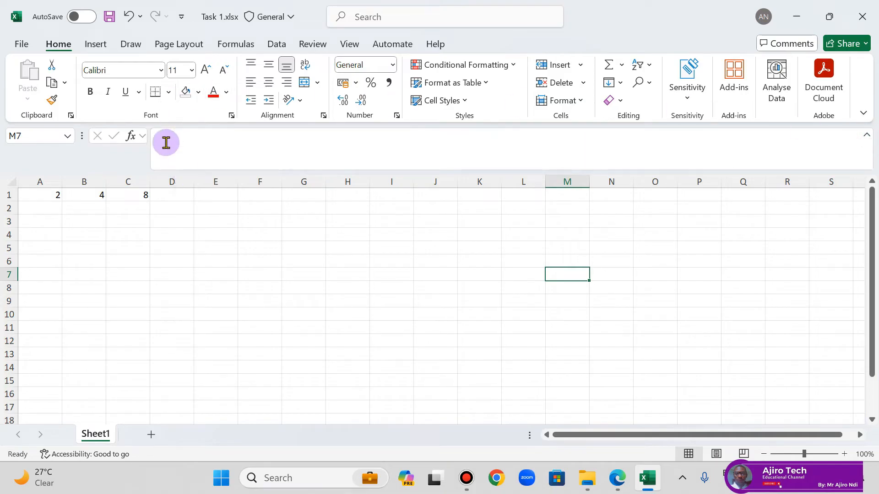
pyautogui.click(866, 135)
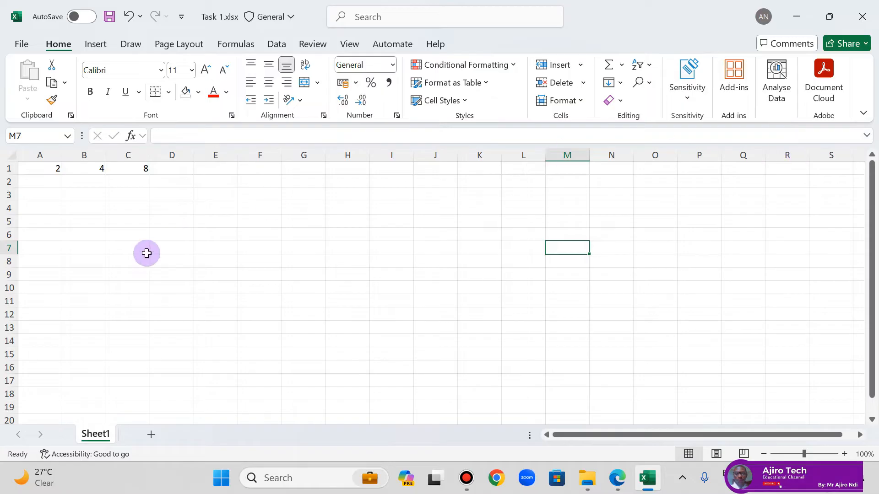
# Step: Review the lesson PDF page on formulae using cell references in Edge, and inspect cells A1 and B1 in the Excel workbook
pyautogui.click(616, 479)
pyautogui.scroll(-15, 504, 304)
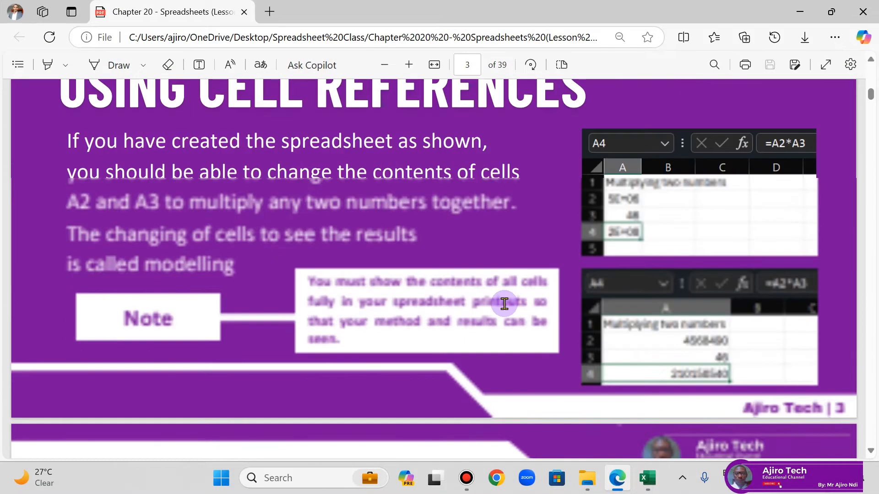
pyautogui.scroll(3, 504, 304)
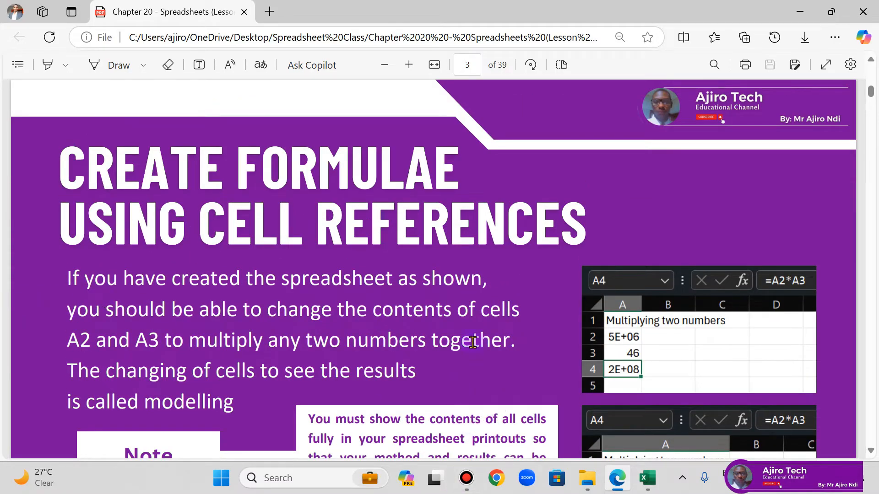
pyautogui.click(648, 479)
pyautogui.click(45, 167)
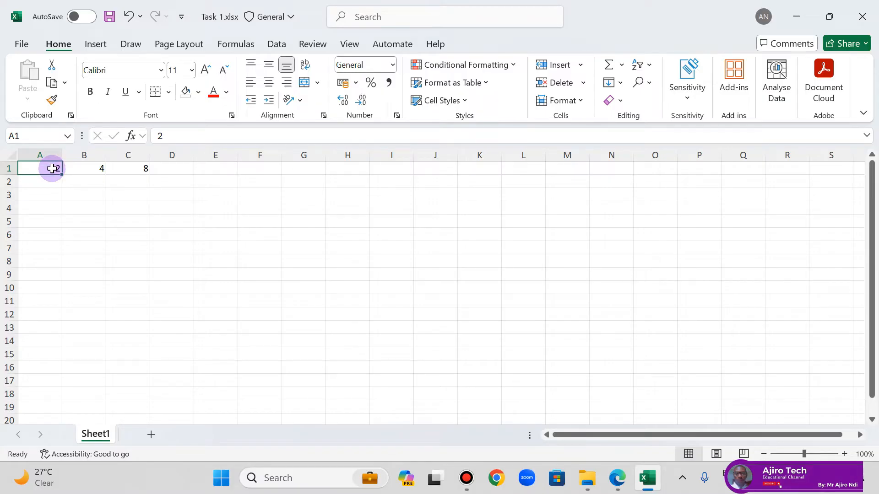
pyautogui.click(92, 168)
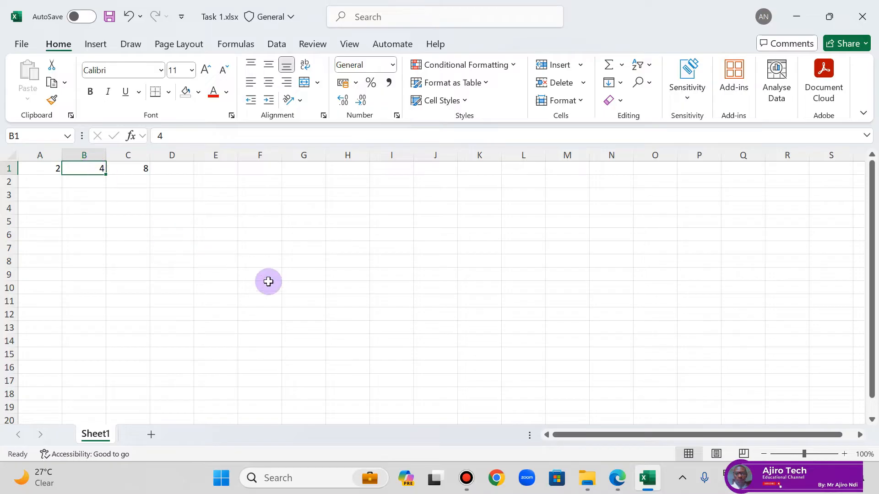
# Step: Examine the "Multiplying two numbers" examples in the lesson PDF in Edge and return to the Excel workbook
pyautogui.click(618, 481)
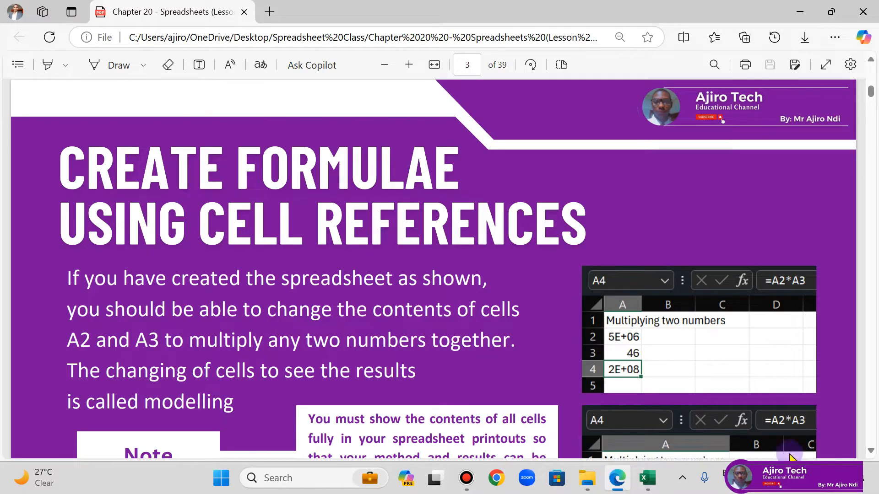
pyautogui.scroll(-3, 624, 353)
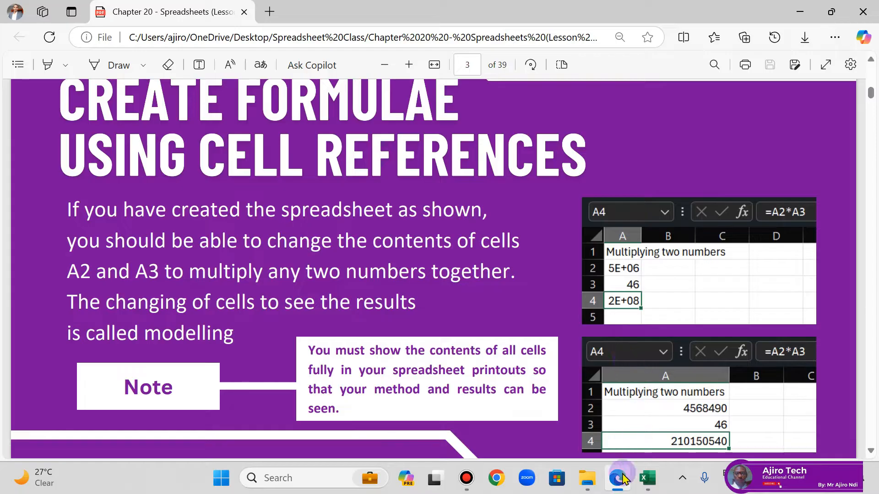
pyautogui.hotkey('alt', 'Tab')
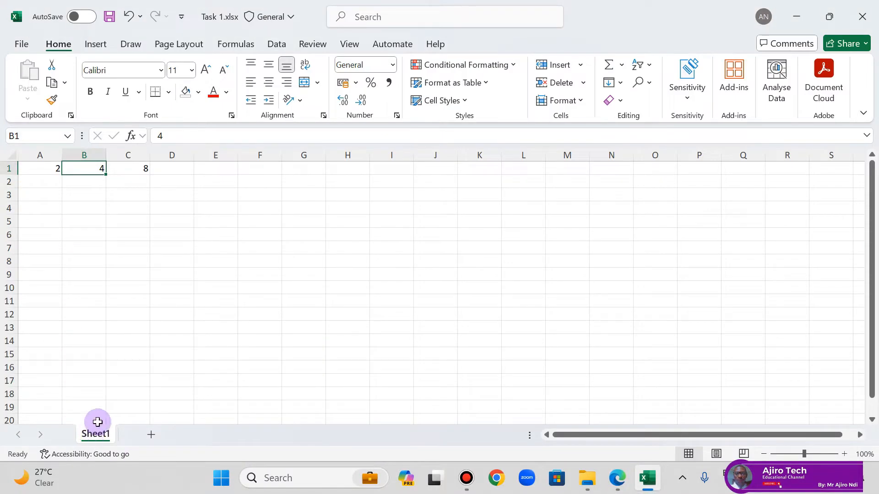
pyautogui.click(618, 478)
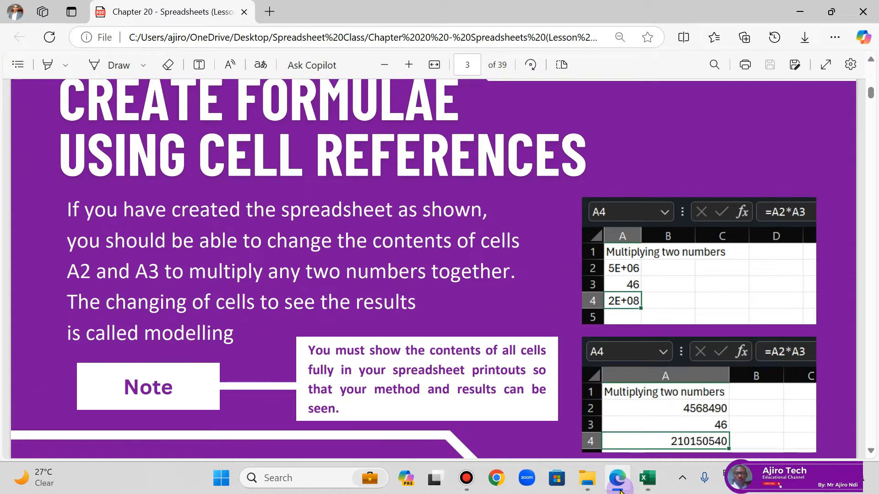
pyautogui.click(619, 488)
# Step: Rename the worksheet Sheet1 as a
pyautogui.rightClick(93, 433)
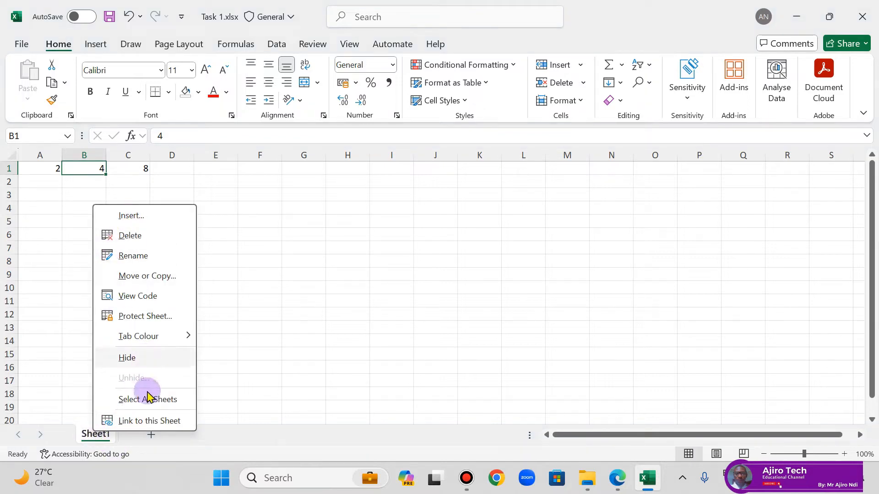
pyautogui.click(139, 255)
pyautogui.write('a')
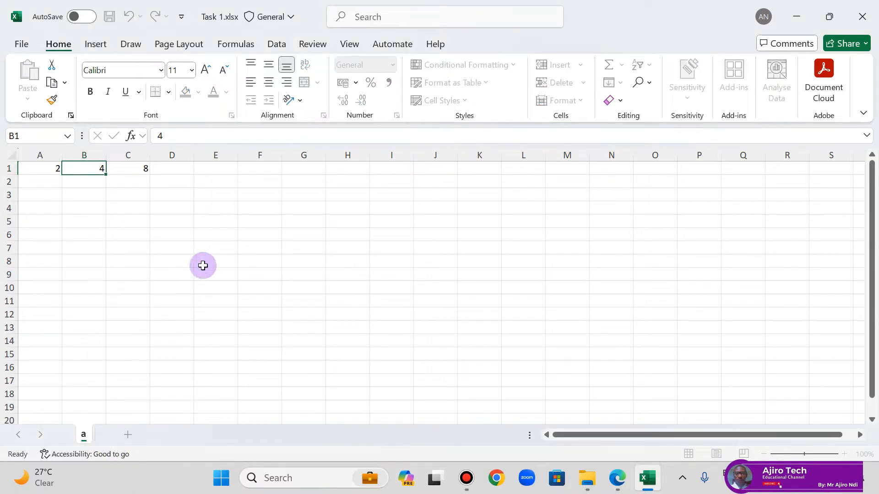
pyautogui.click(115, 379)
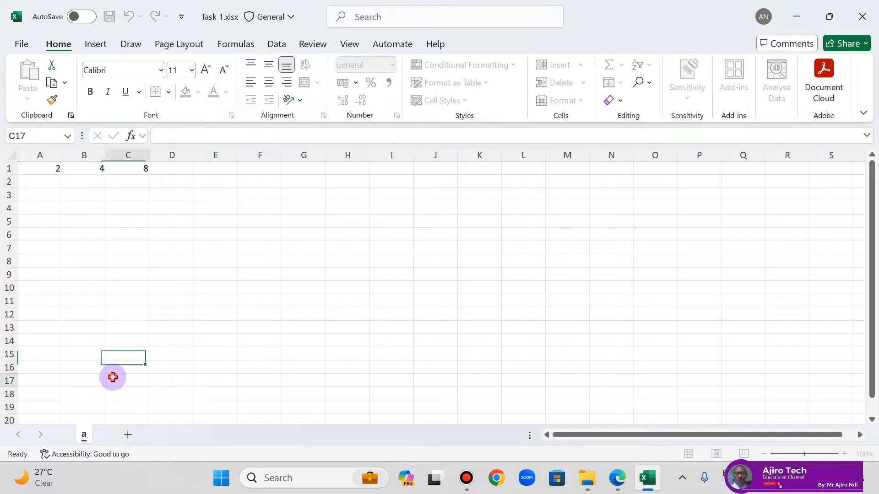
# Step: Add a new worksheet after sheet a and rename it b
pyautogui.click(128, 435)
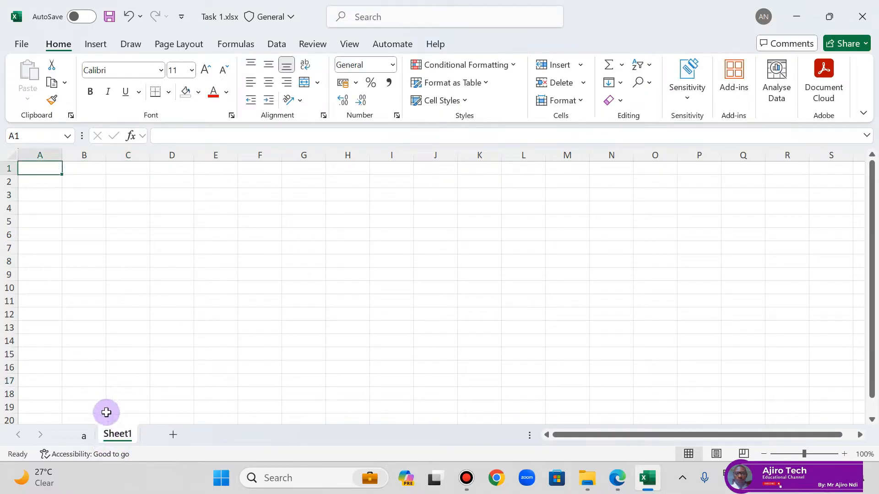
pyautogui.rightClick(127, 441)
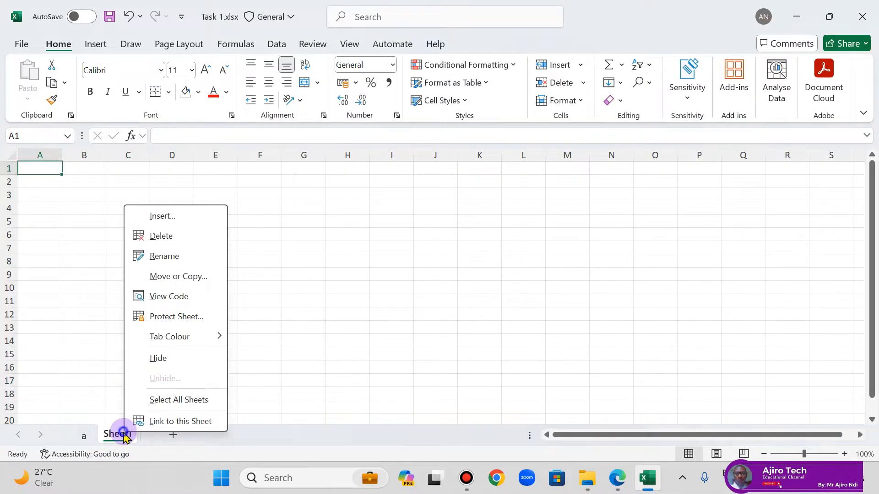
pyautogui.click(170, 255)
pyautogui.write('b')
pyautogui.click(158, 285)
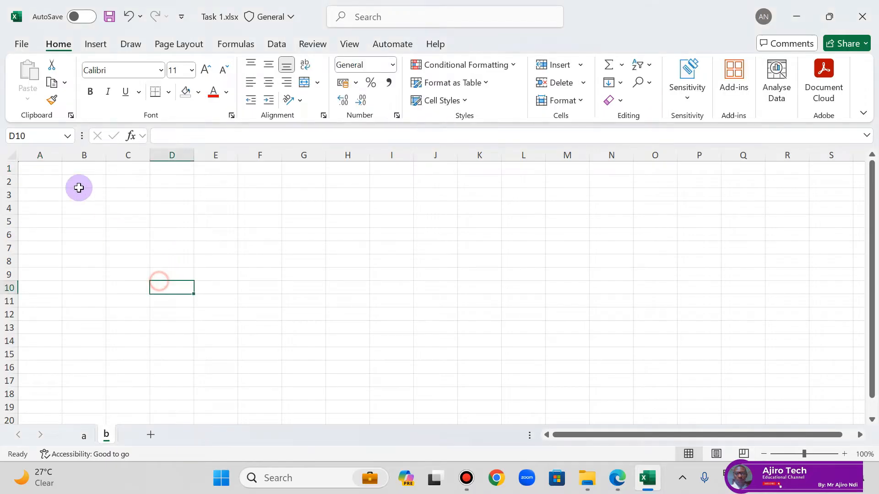
# Step: Enter the heading "Multiplying two numbers" in cell A1 of sheet b
pyautogui.click(41, 168)
pyautogui.write('Multiplying')
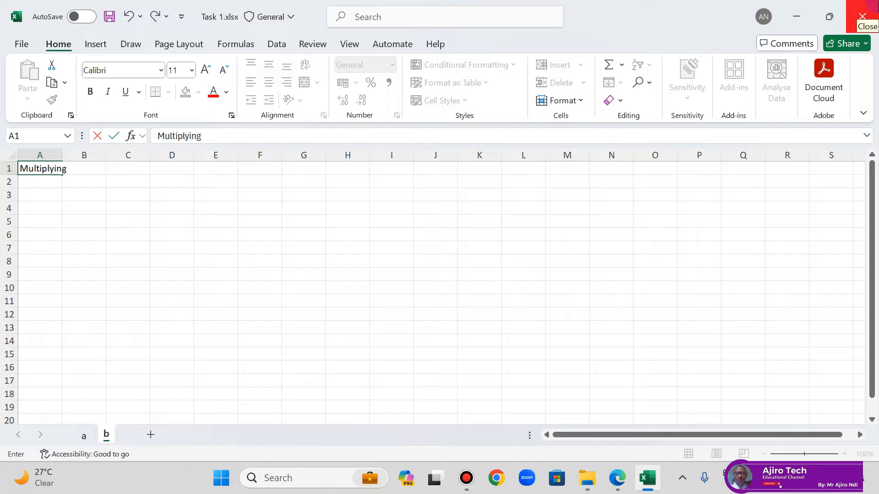
pyautogui.write(' two numbers')
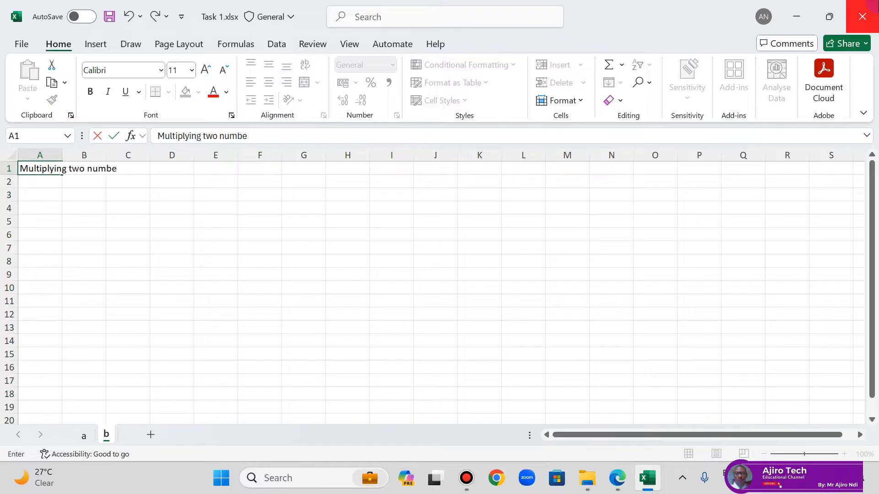
pyautogui.press('Return')
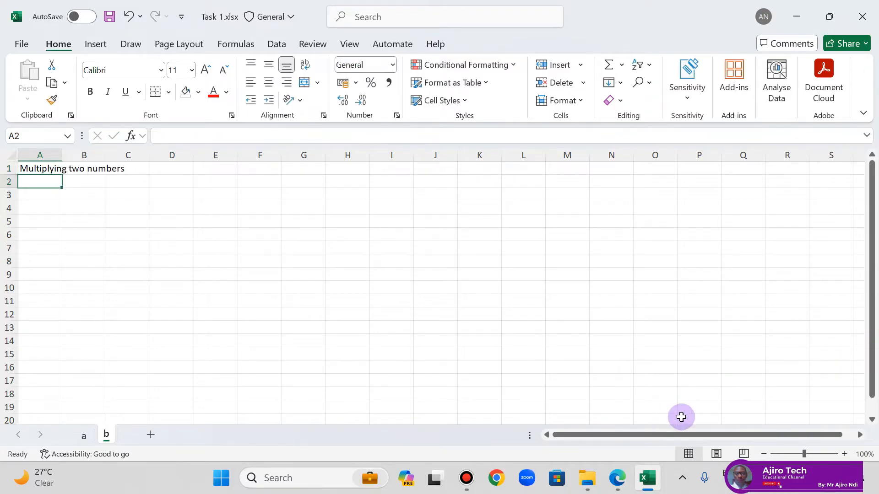
pyautogui.click(617, 478)
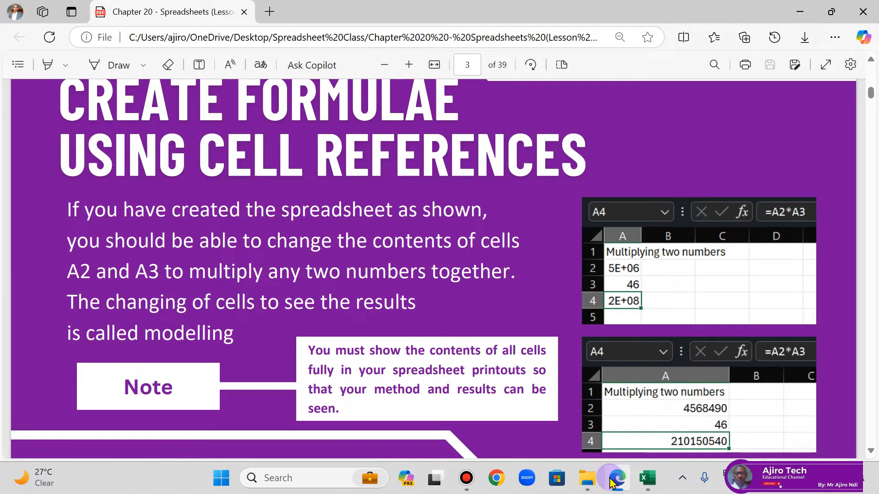
pyautogui.click(614, 477)
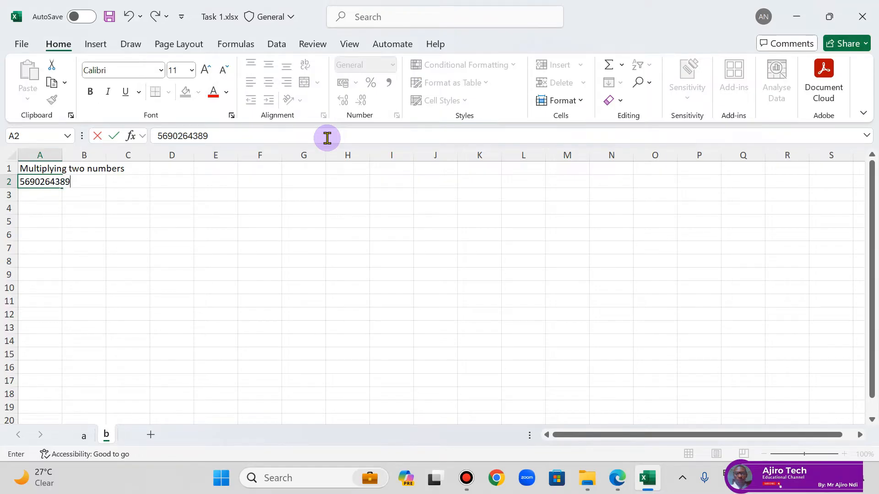
pyautogui.click(60, 198)
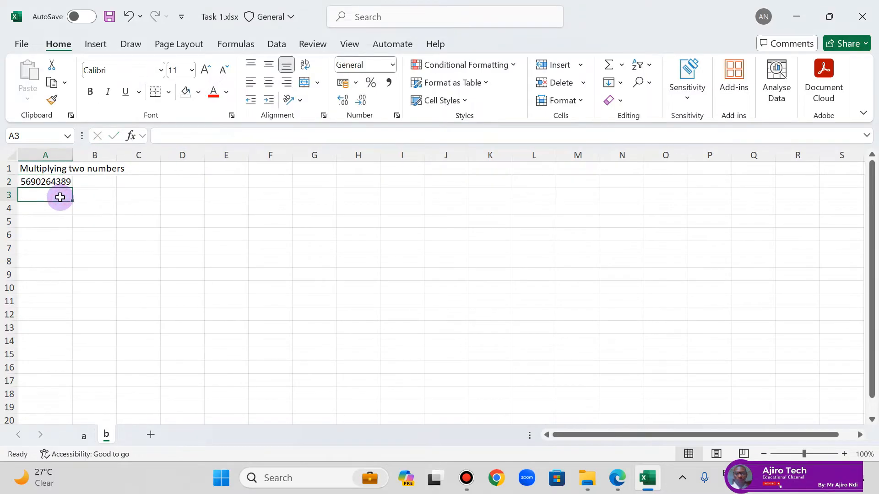
pyautogui.write('7940')
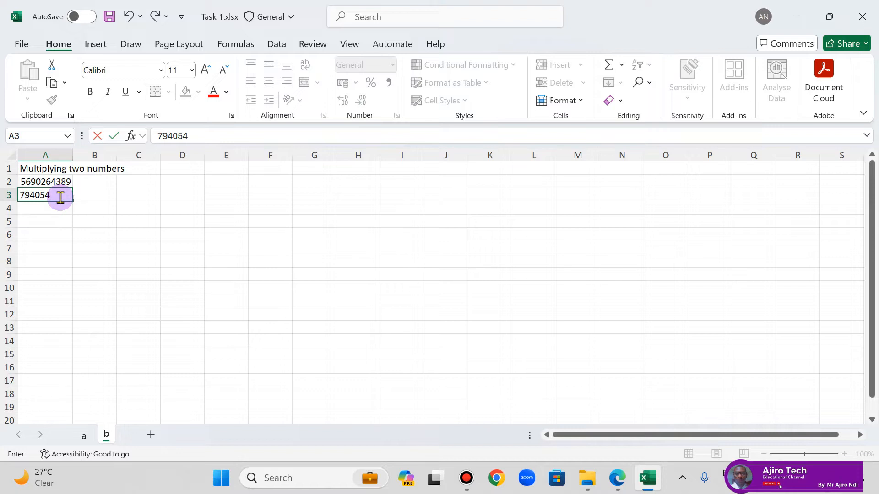
pyautogui.click(97, 200)
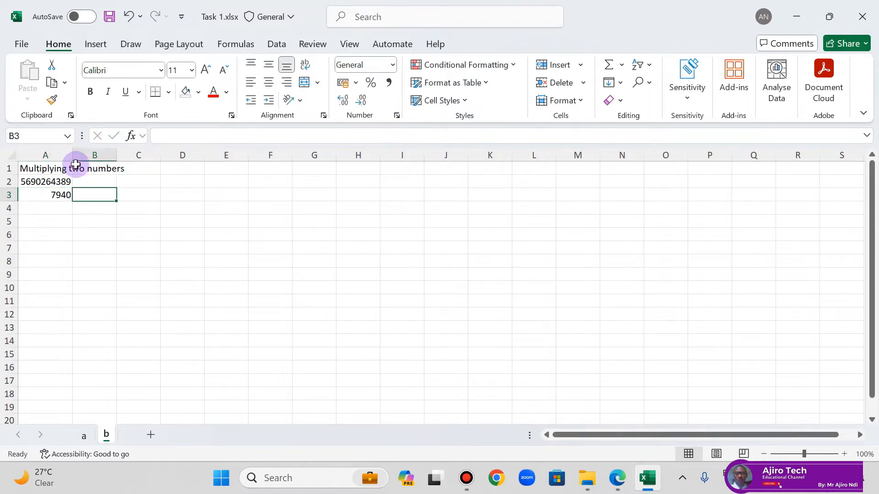
pyautogui.moveTo(74, 157); pyautogui.dragTo(51, 155)
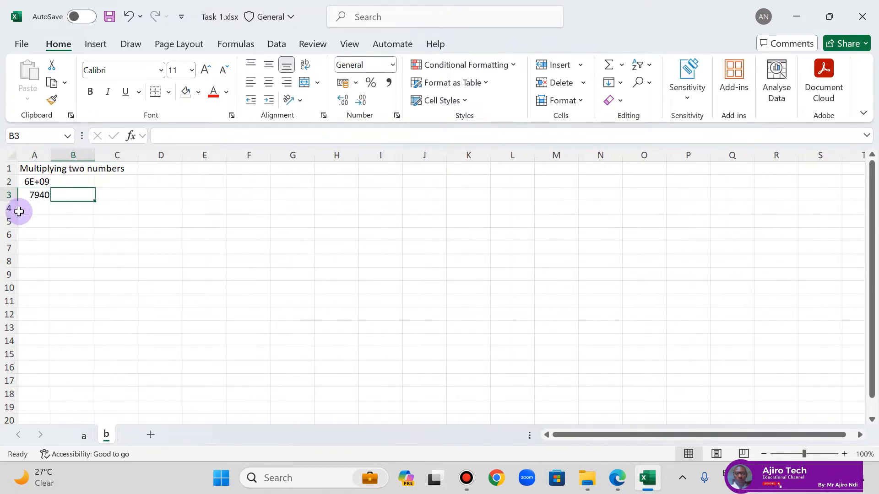
# Step: Following the lesson PDF example, enter the formula =A2*A3 in cell A4 of sheet b
pyautogui.click(617, 478)
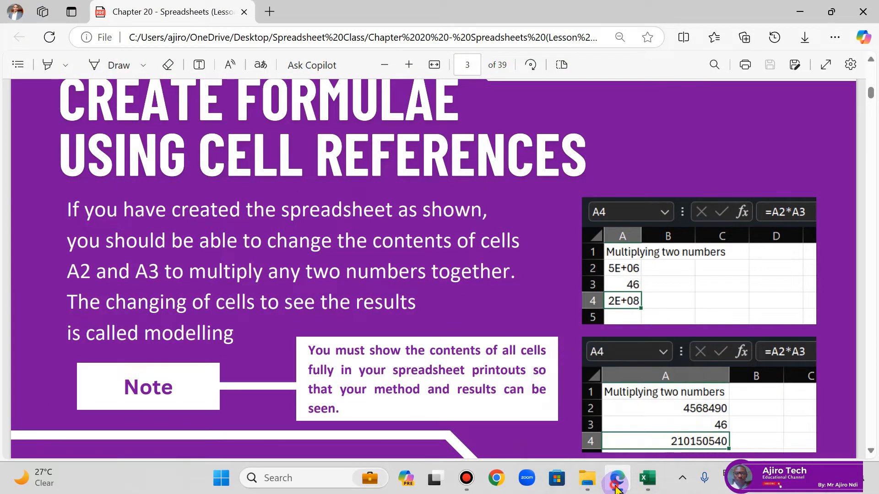
pyautogui.click(647, 478)
pyautogui.click(43, 212)
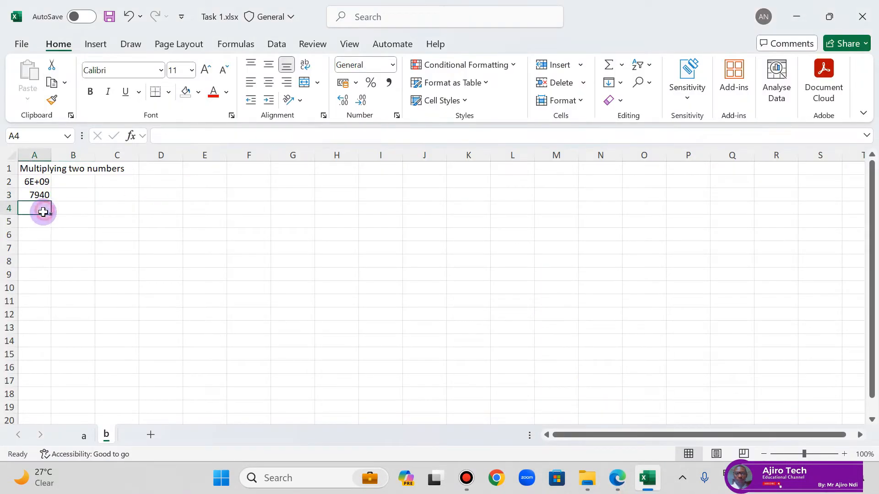
pyautogui.write('=')
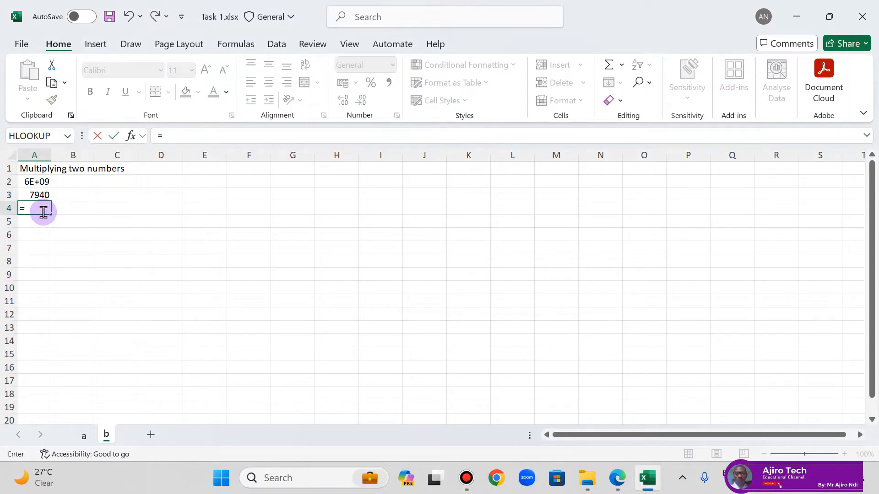
pyautogui.click(42, 182)
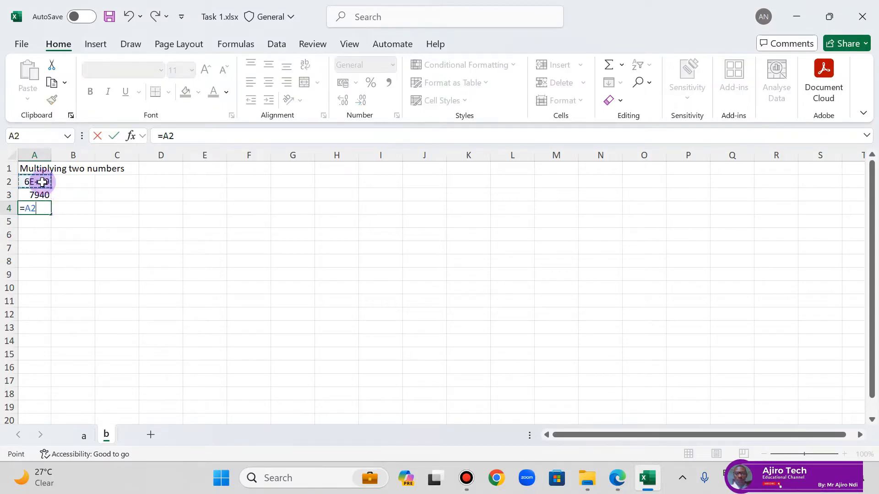
pyautogui.click(187, 137)
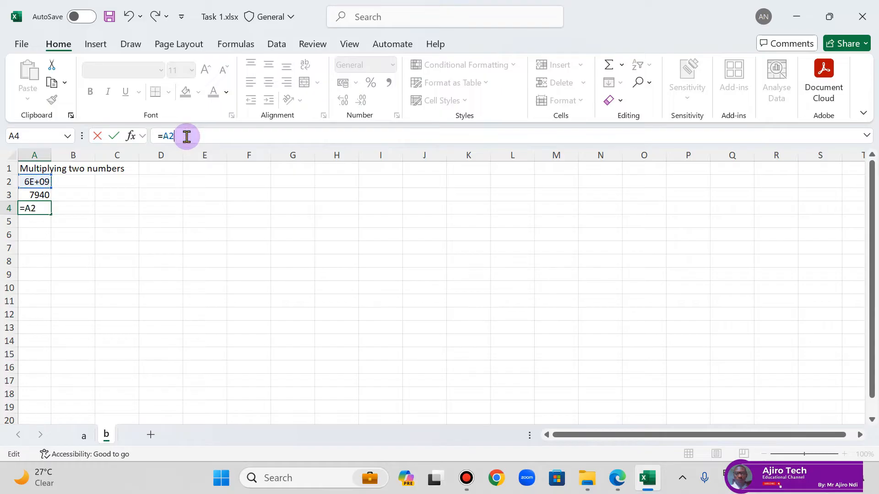
pyautogui.click(36, 195)
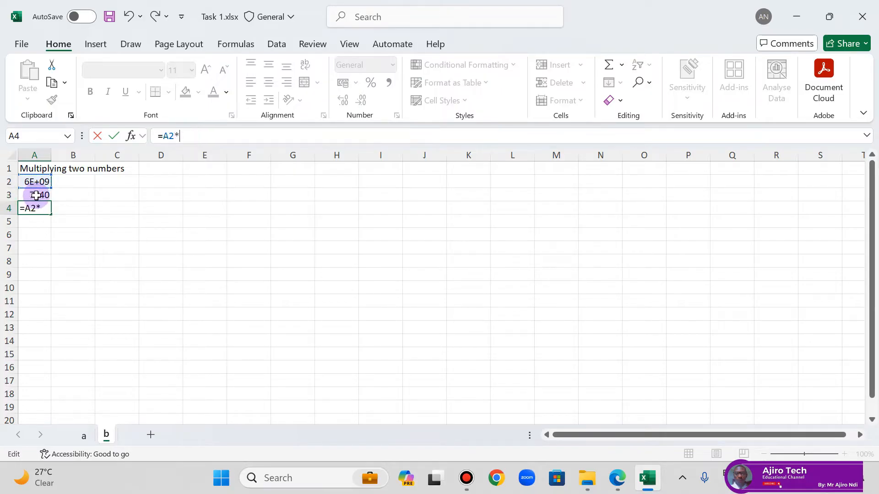
pyautogui.press('Return')
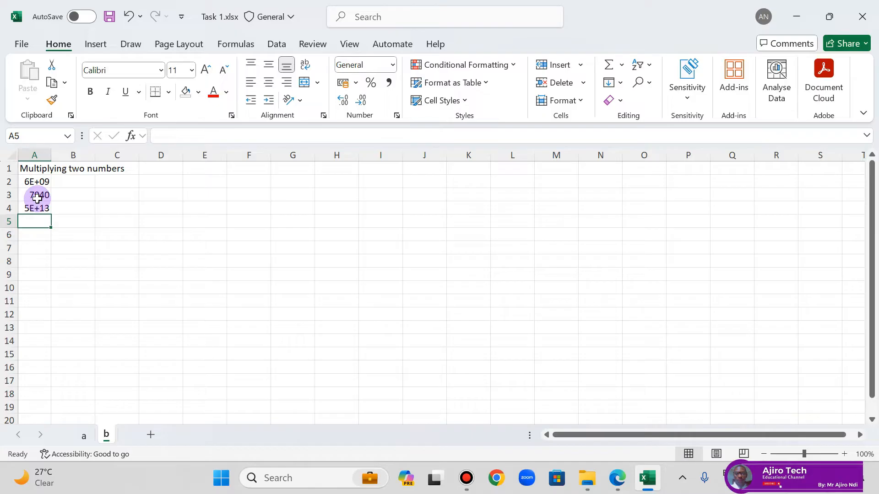
# Step: Autofit column A to its contents and switch to the lesson PDF in Edge to compare with the example
pyautogui.doubleClick(51, 155)
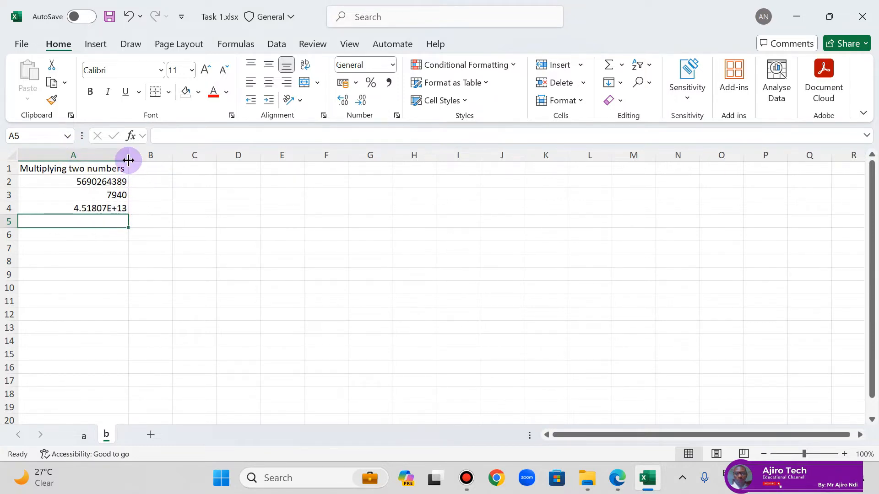
pyautogui.moveTo(128, 160); pyautogui.dragTo(321, 162)
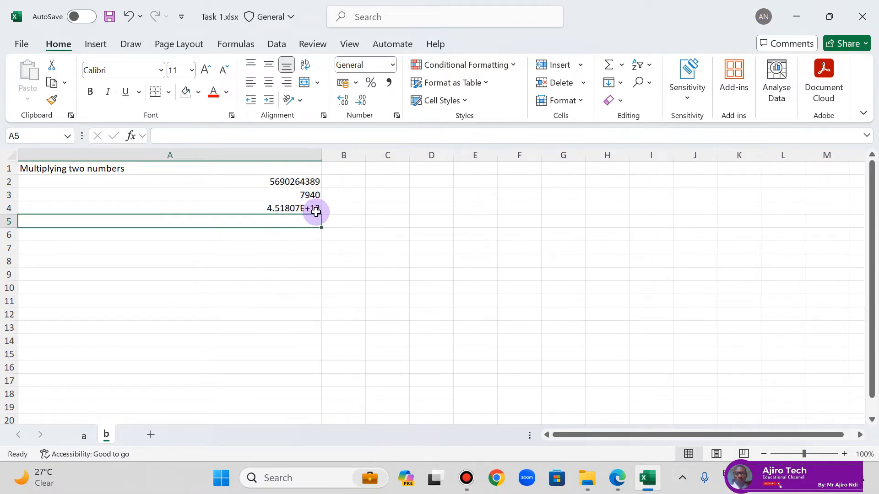
pyautogui.doubleClick(320, 157)
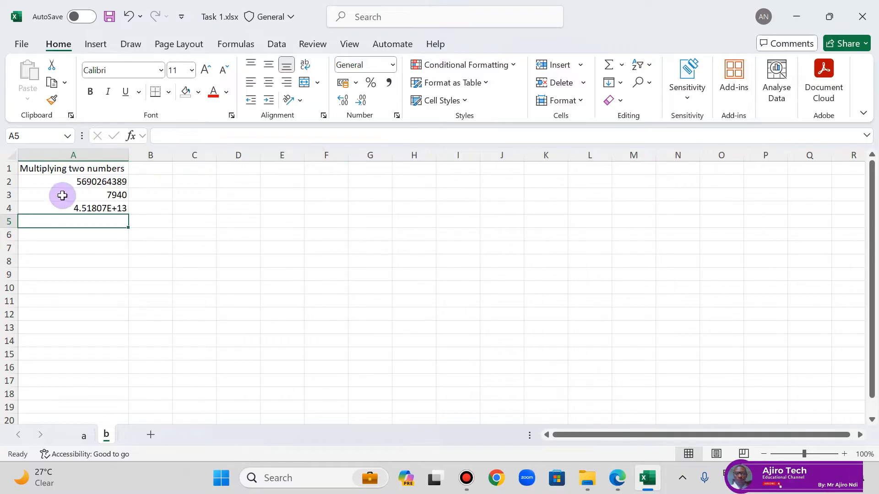
pyautogui.click(615, 479)
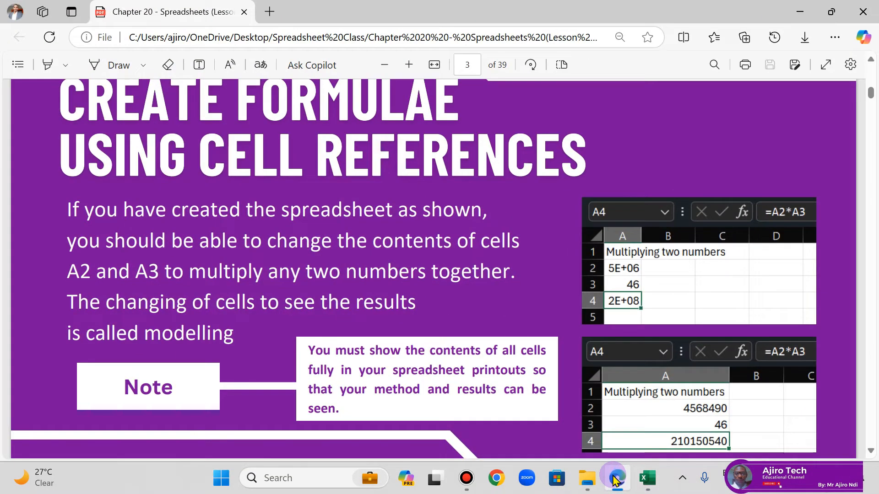
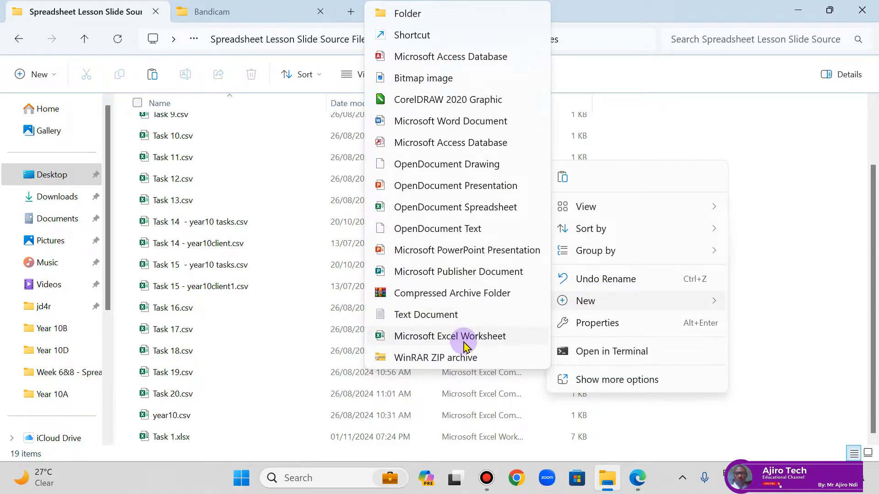
# Step: Create a Microsoft Excel Worksheet named Task 2.xlsx in the Spreadsheet Lesson Slide Source Files folder and open it
pyautogui.click(463, 343)
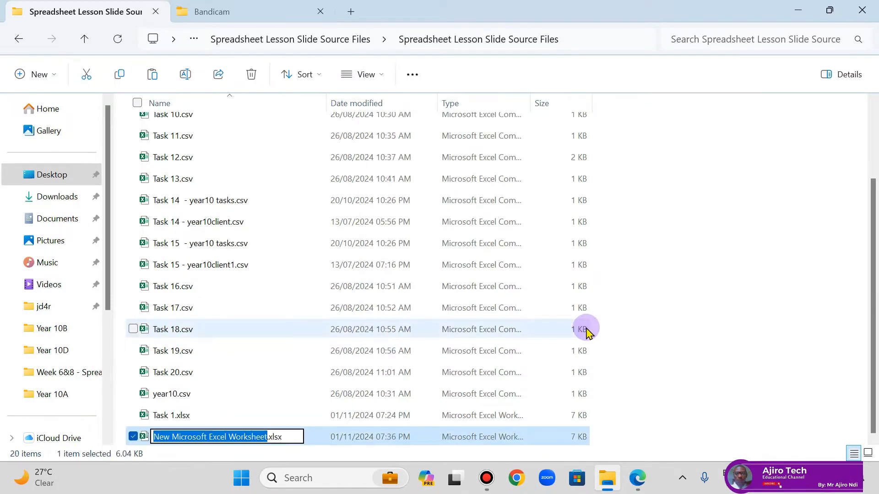
pyautogui.write('Task 2')
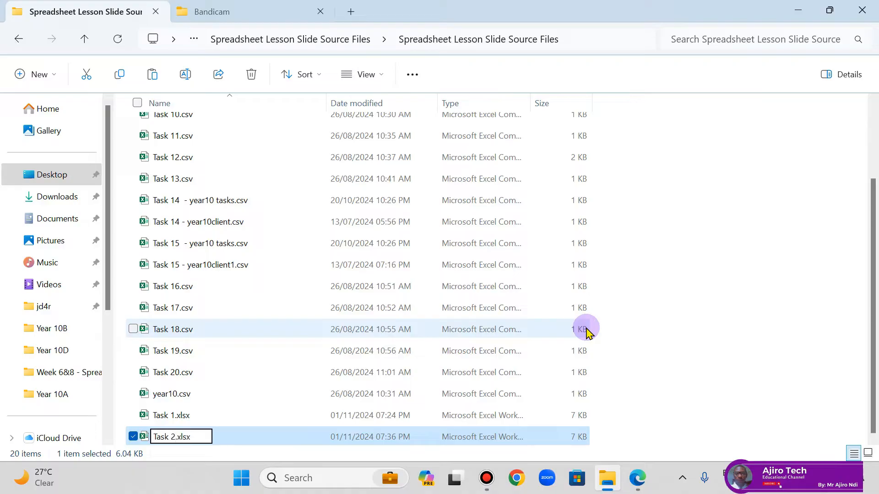
pyautogui.press('Return')
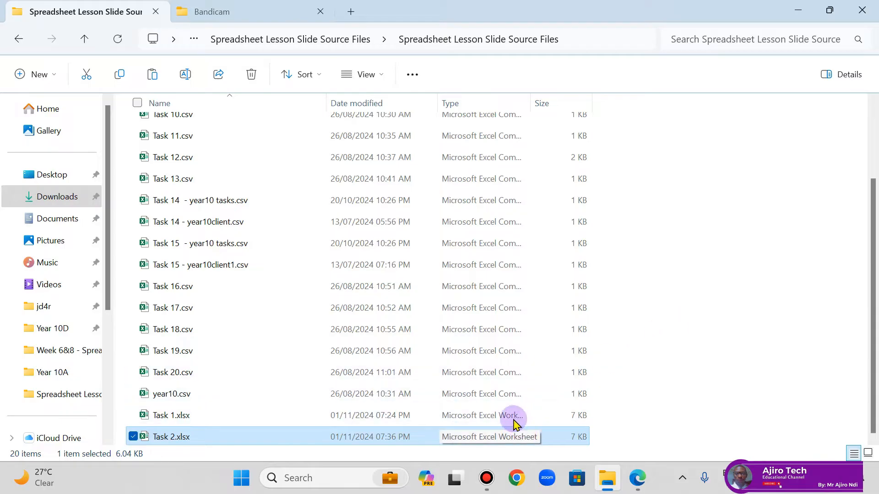
pyautogui.doubleClick(496, 437)
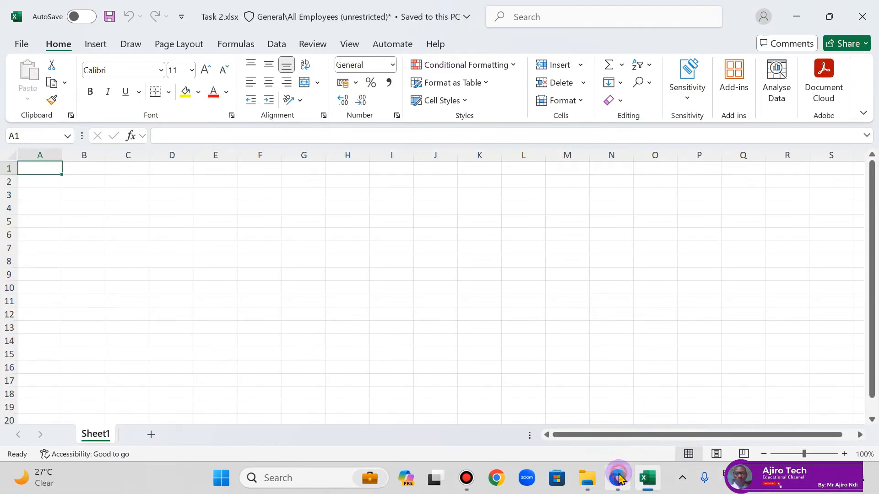
# Step: Check the Task 2 example in the lesson PDF and enter the heading "Numbers" in cell A1
pyautogui.click(618, 478)
pyautogui.click(618, 478)
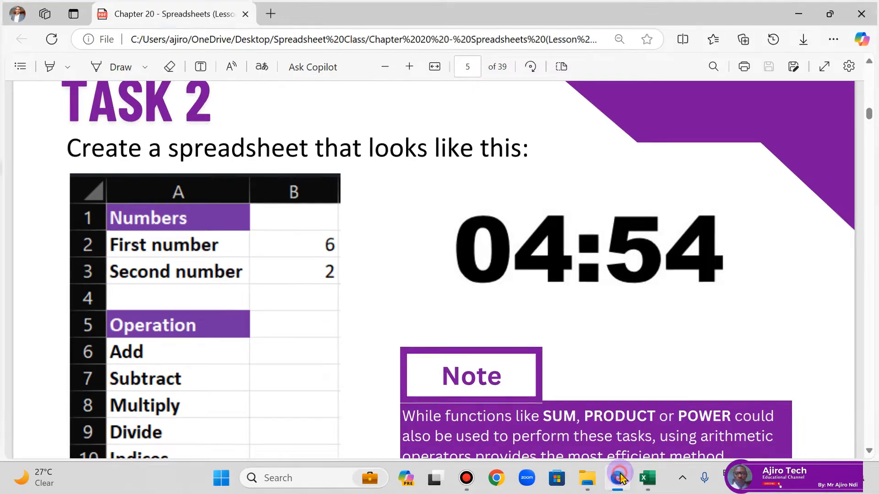
pyautogui.write('Numbers')
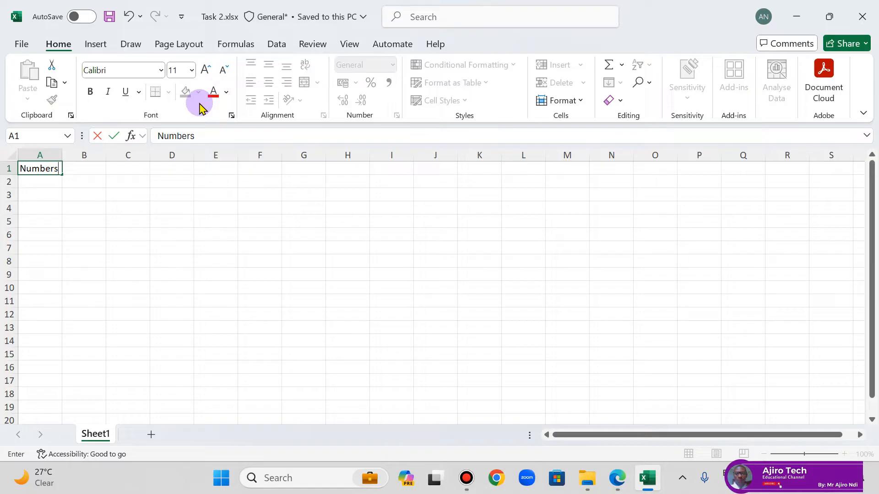
pyautogui.press('Return')
# Step: Consult the lesson PDF example again and enter "First Numbers" in cell A2
pyautogui.click(618, 479)
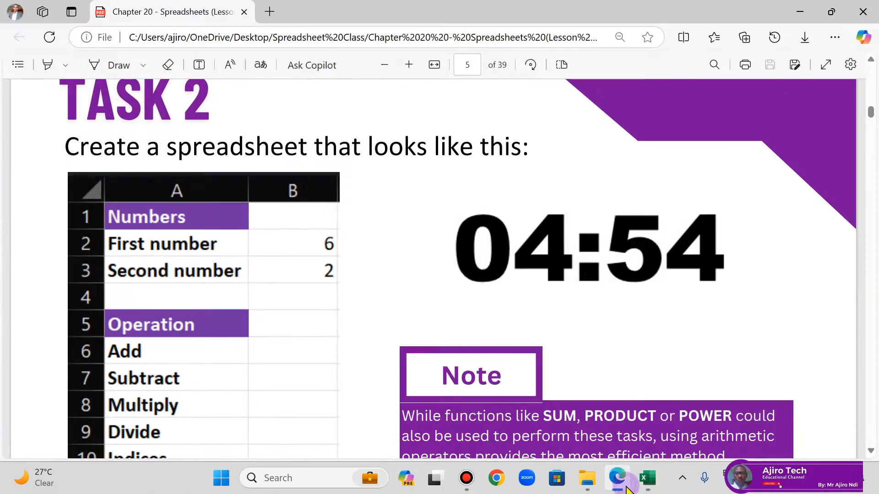
pyautogui.click(626, 489)
pyautogui.write('Fir')
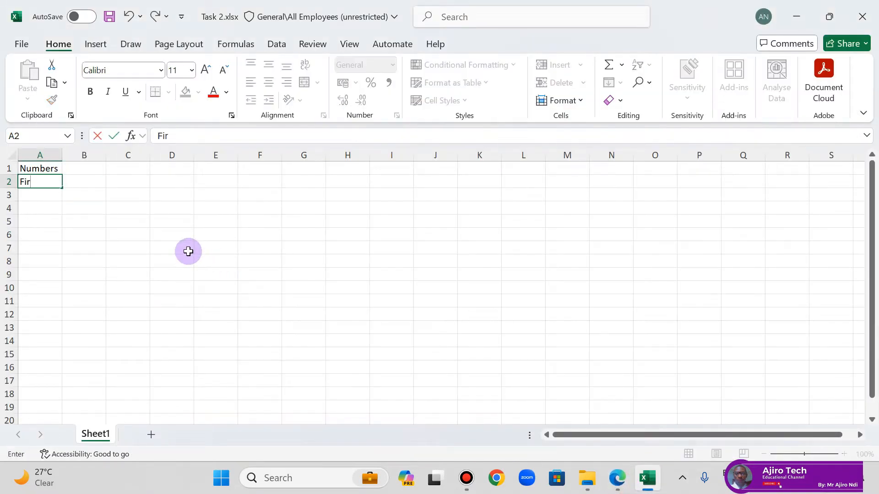
pyautogui.write('st Number')
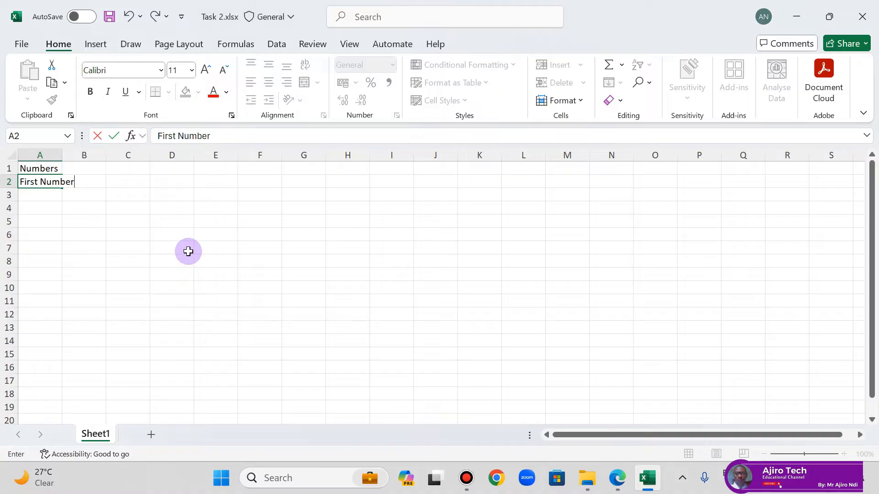
pyautogui.write('s')
pyautogui.press('Return')
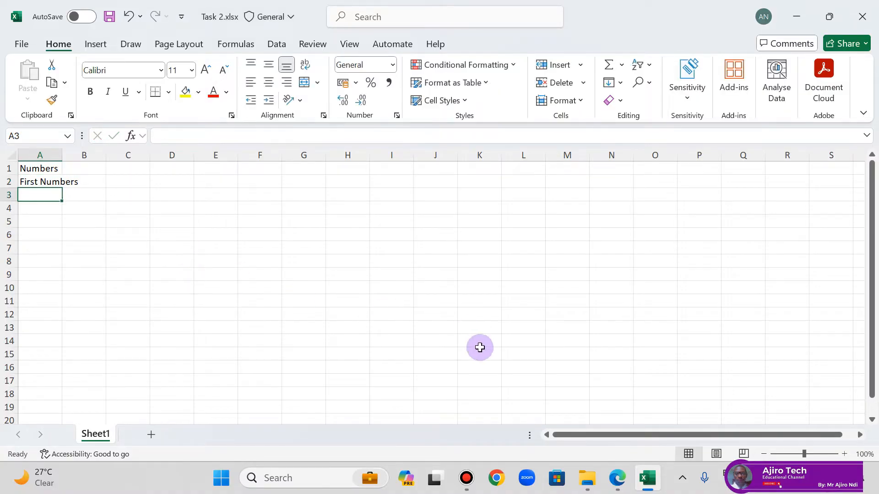
# Step: Compare with the lesson PDF and correct the label in cell A2 to "First number"
pyautogui.click(618, 479)
pyautogui.click(618, 478)
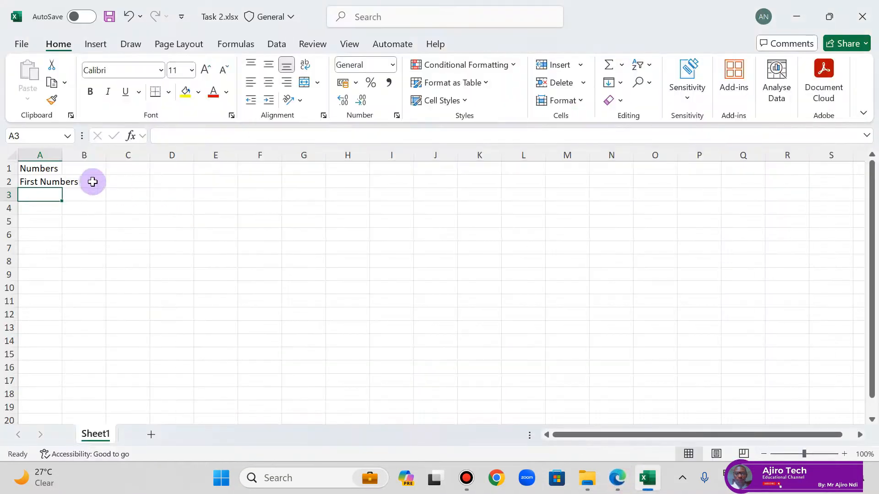
pyautogui.click(58, 181)
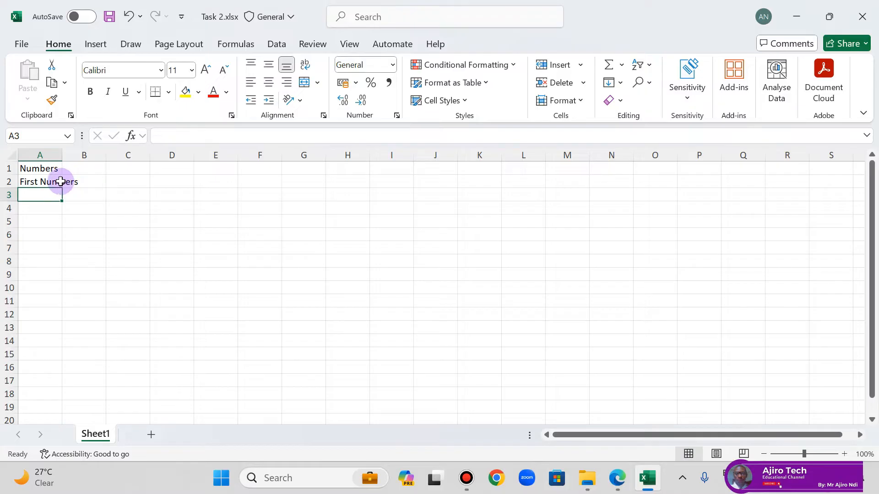
pyautogui.click(181, 136)
pyautogui.press('BackSpace')
pyautogui.write('n')
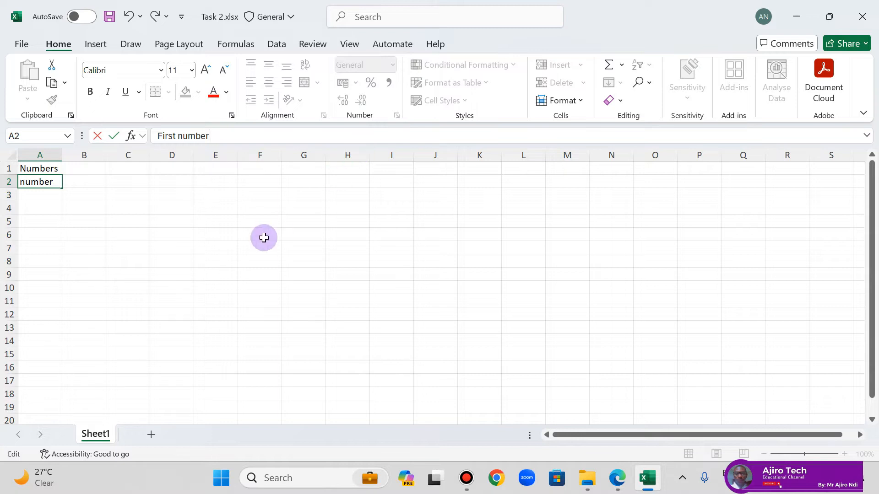
# Step: Enter the label "Second number" in cell A3
pyautogui.click(41, 198)
pyautogui.write('Second number')
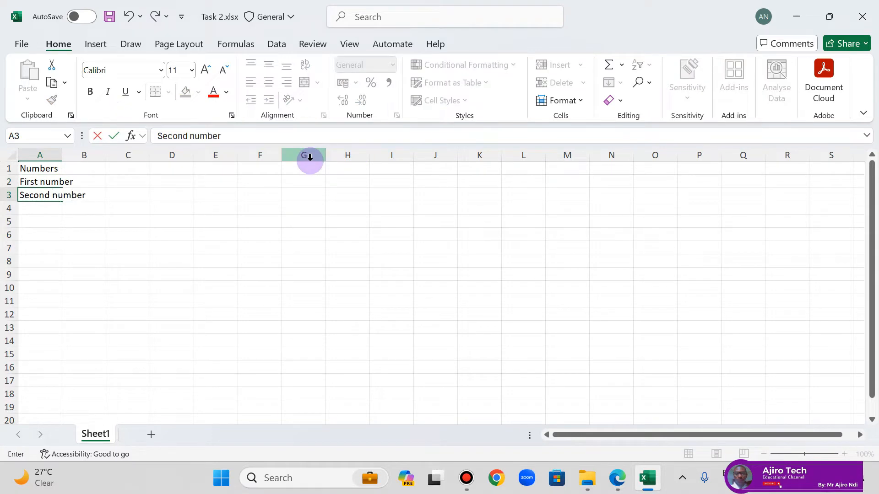
pyautogui.press('Return')
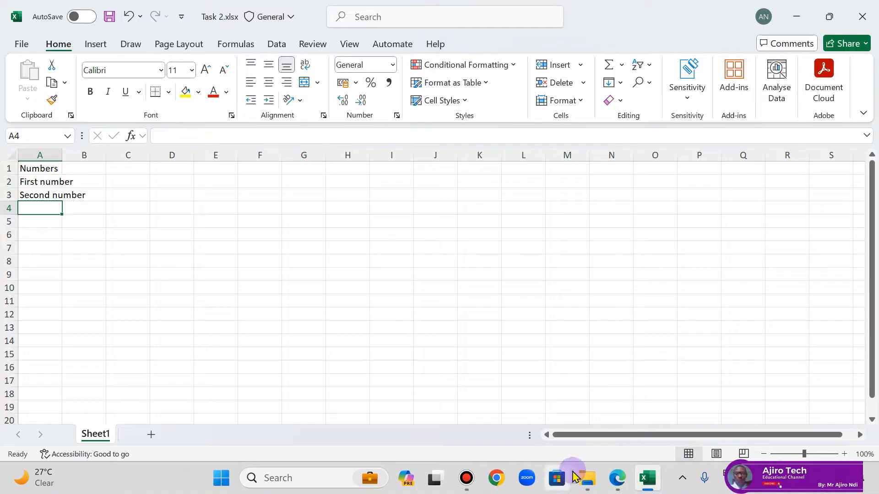
# Step: Following the lesson PDF example, enter 6 in cell B2 and 2 in cell B3
pyautogui.click(619, 476)
pyautogui.click(619, 476)
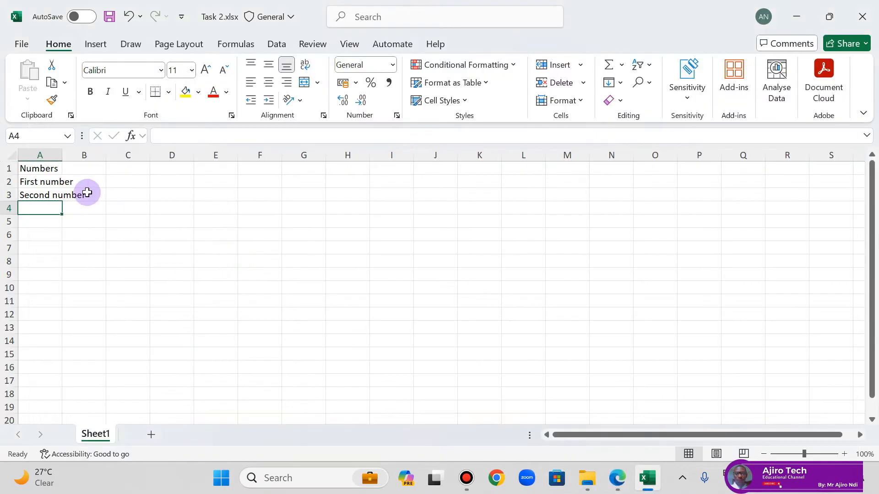
pyautogui.click(89, 178)
pyautogui.write('6')
pyautogui.click(95, 196)
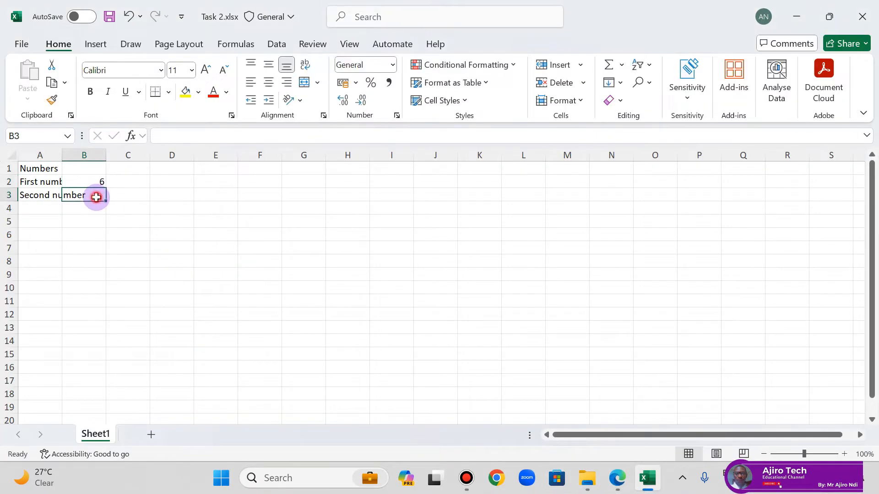
pyautogui.write('2')
pyautogui.click(161, 248)
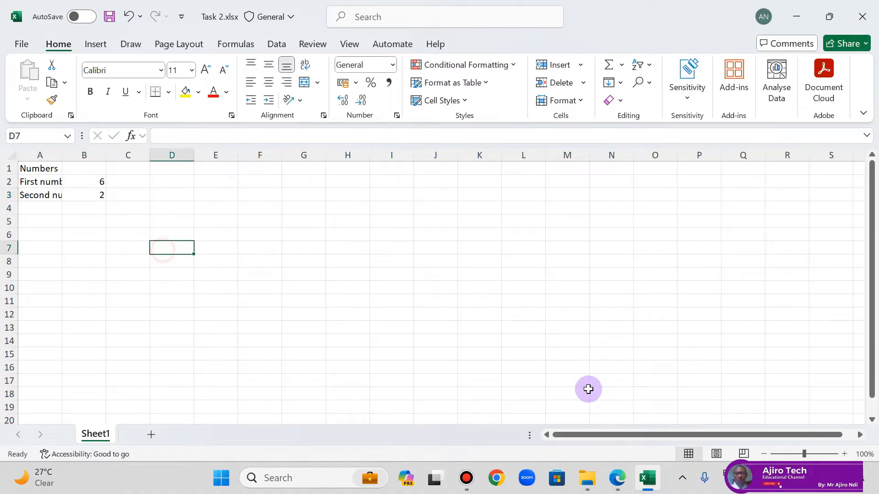
# Step: Check the lesson PDF and enter the heading "Operation" in cell A5, keeping row 4 blank
pyautogui.click(616, 478)
pyautogui.click(617, 478)
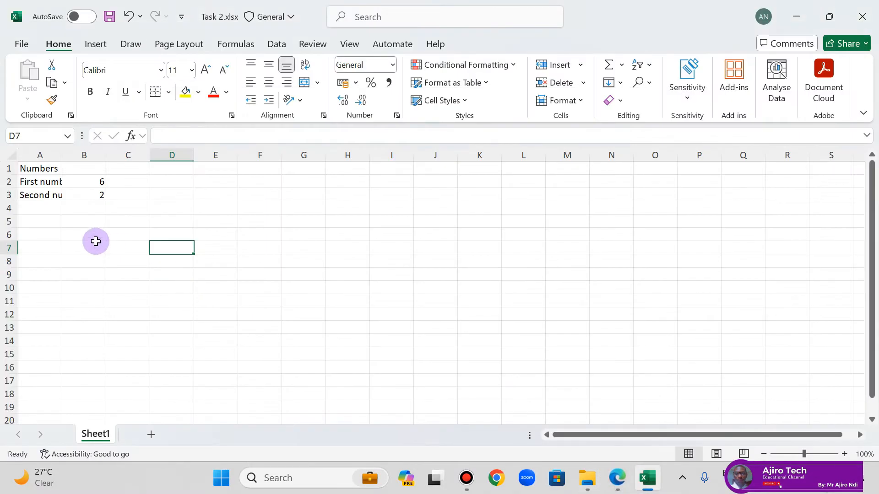
pyautogui.click(51, 228)
pyautogui.write('Operation')
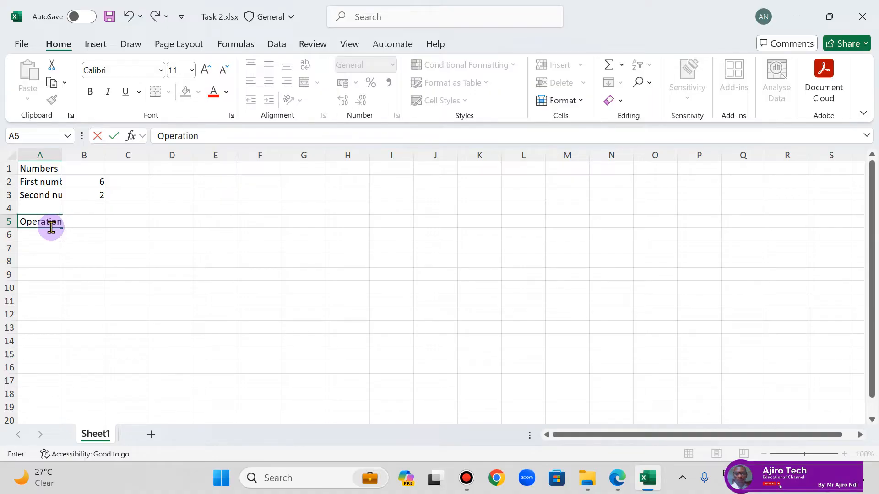
pyautogui.press('Return')
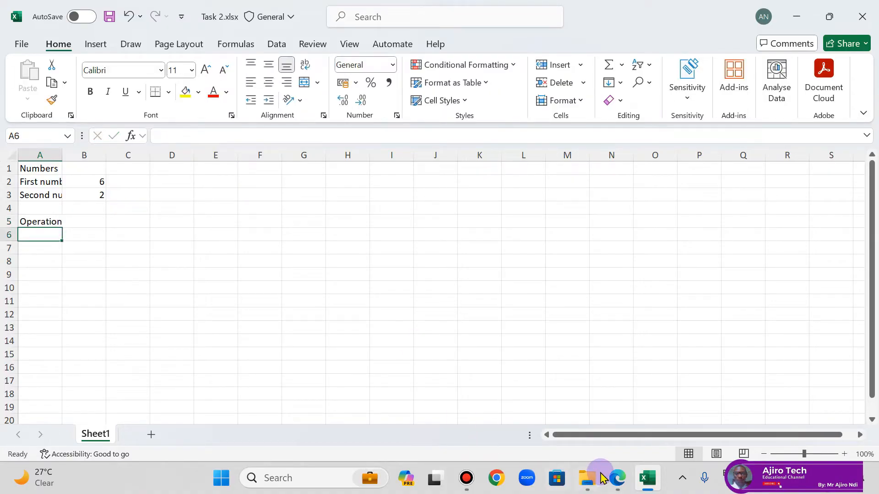
# Step: Following the lesson PDF example, enter "Add" in cell A6 and "Subtract" in cell A7
pyautogui.click(616, 478)
pyautogui.click(616, 479)
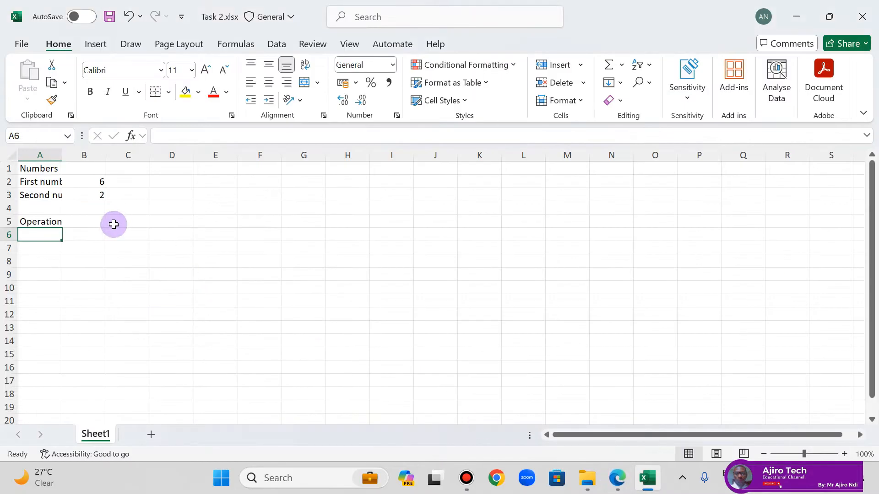
pyautogui.write('Add')
pyautogui.press('Return')
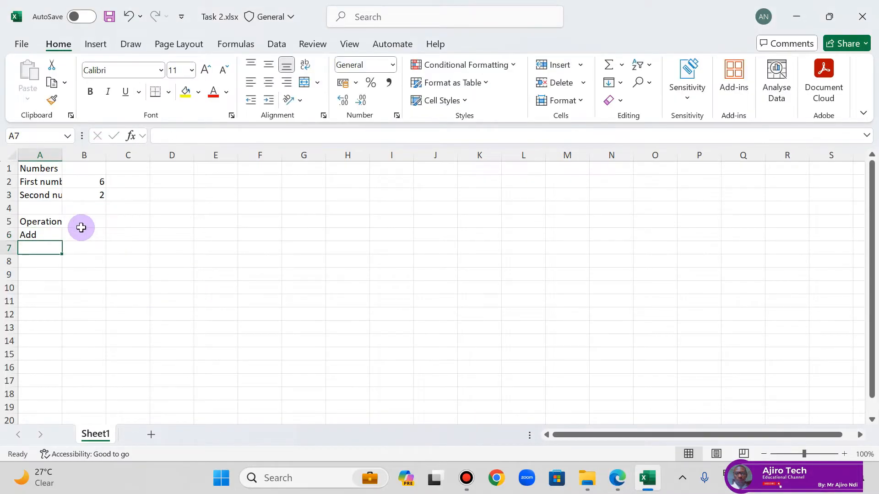
pyautogui.write('Subtract')
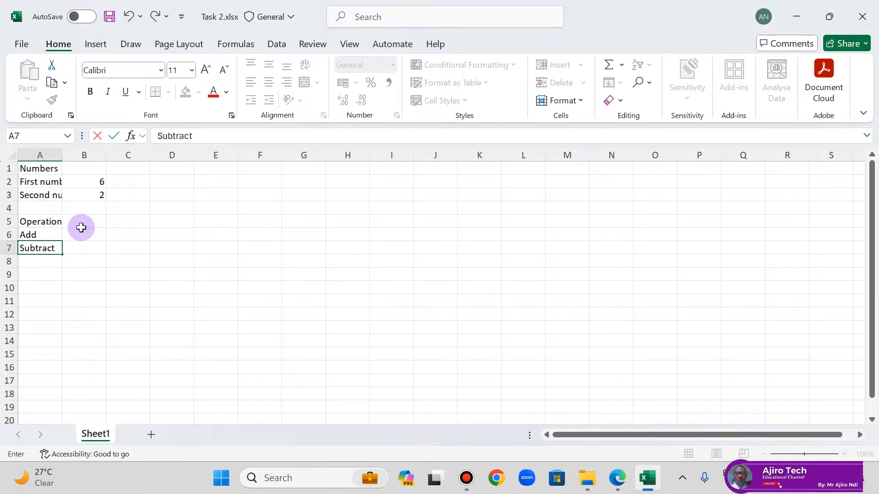
pyautogui.press('Return')
# Step: Enter the labels "Multiply", "Divide" and "Indices" in cells A8 to A10
pyautogui.write('Multip')
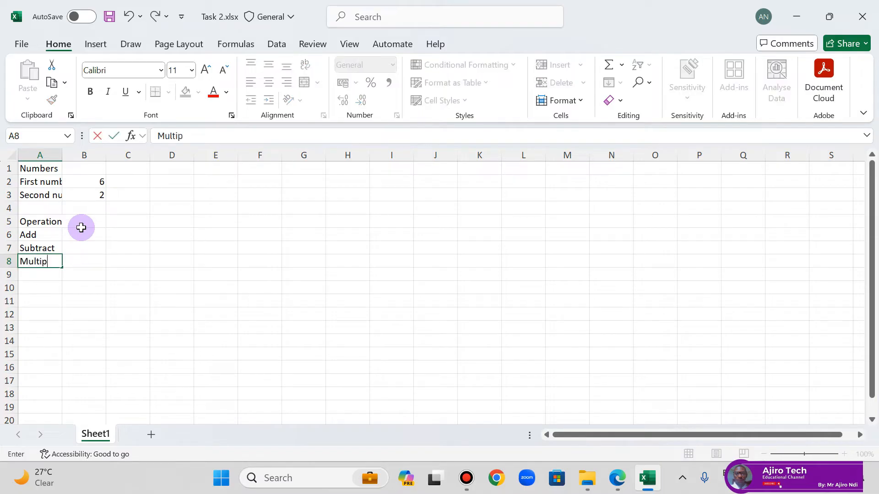
pyautogui.write('ly')
pyautogui.press('Return')
pyautogui.write('Divide')
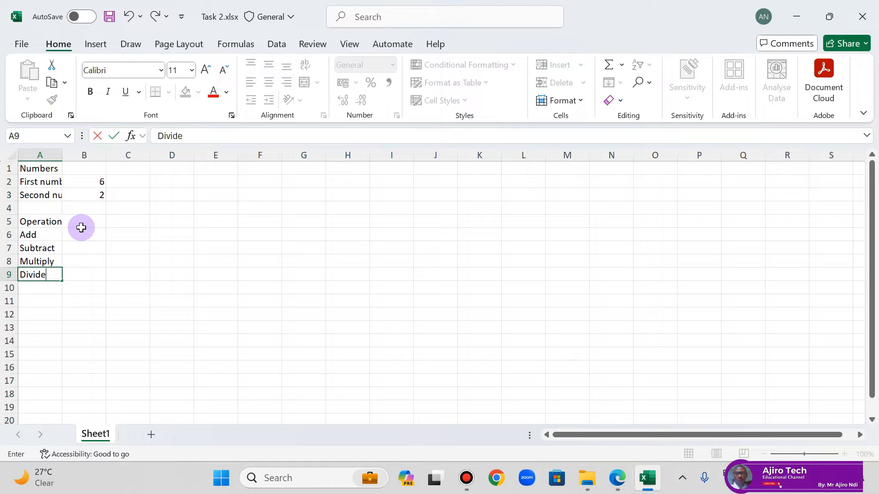
pyautogui.press('Return')
pyautogui.write('Indic')
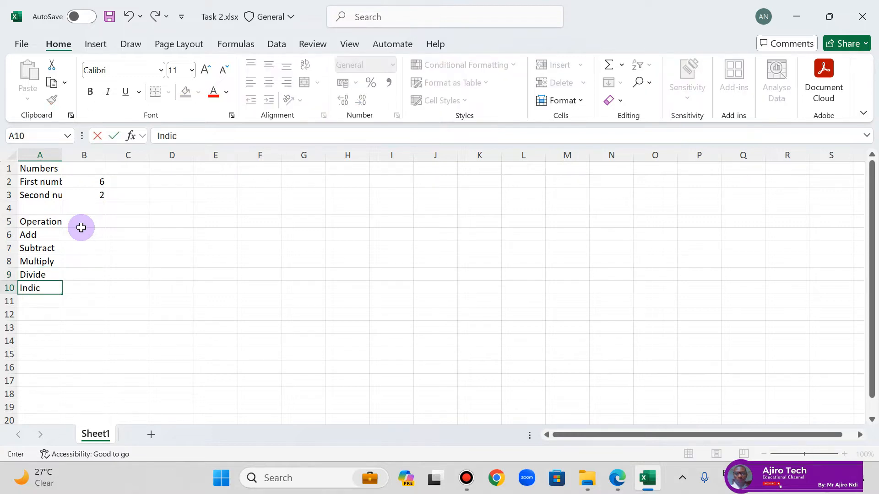
pyautogui.write('es')
pyautogui.press('Return')
# Step: Confirm the "Indices" label in cell A10 and compare the sheet with the Task 2 example in the lesson PDF
pyautogui.press('pagedown')
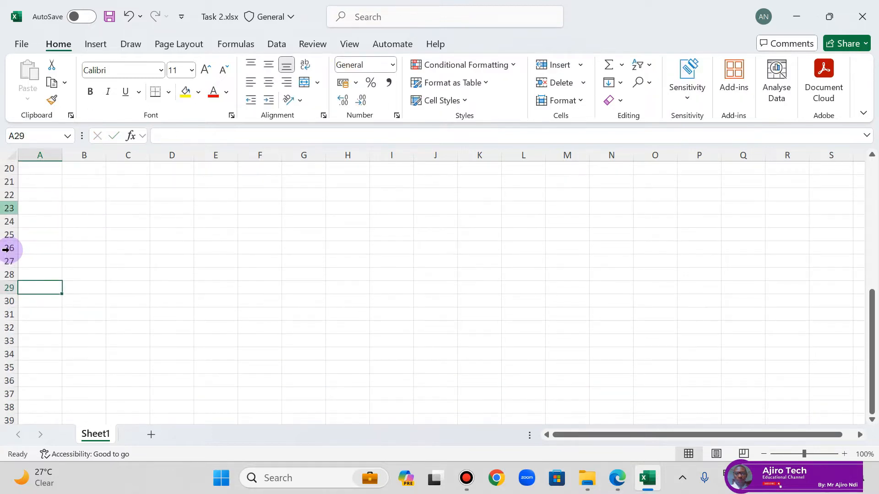
pyautogui.scroll(4, 194, 191)
pyautogui.scroll(2, 195, 191)
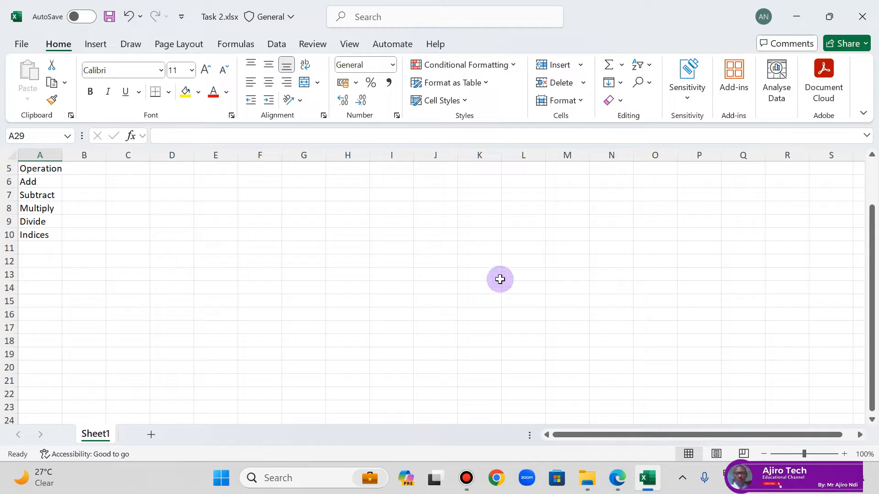
pyautogui.click(624, 477)
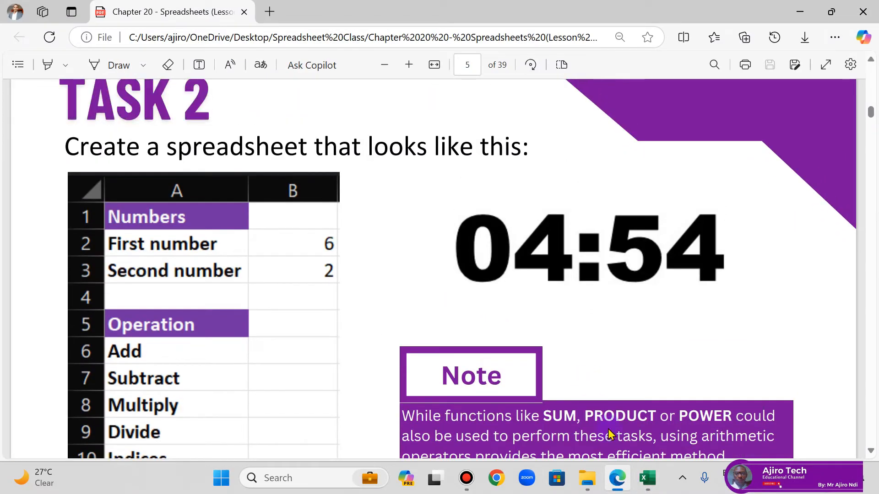
pyautogui.click(622, 479)
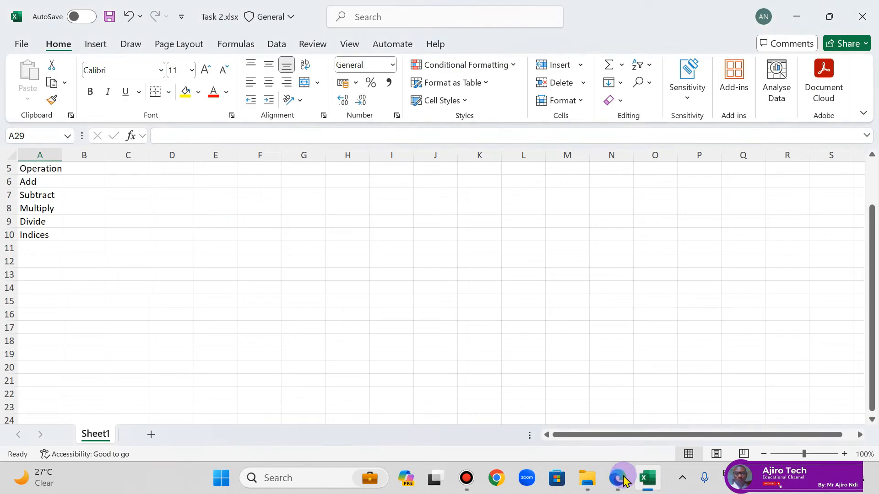
pyautogui.scroll(2, 330, 293)
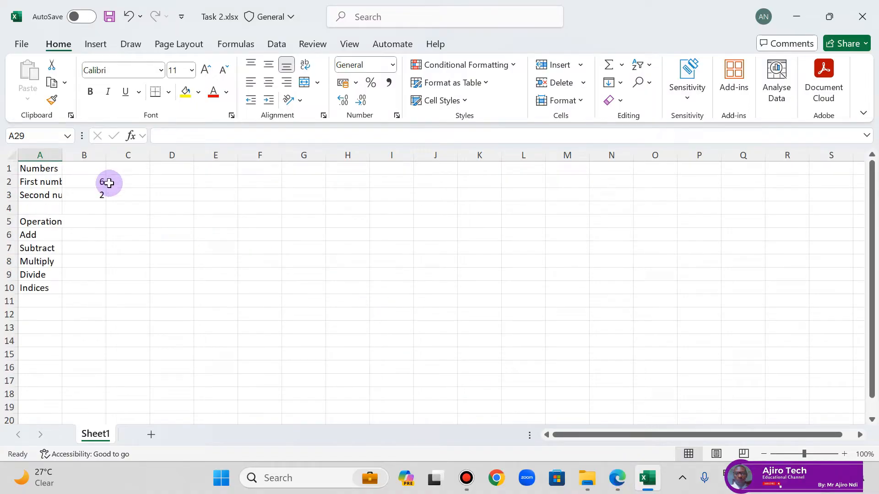
# Step: Select the whole worksheet and AutoFit its column widths to the cell contents
pyautogui.click(10, 153)
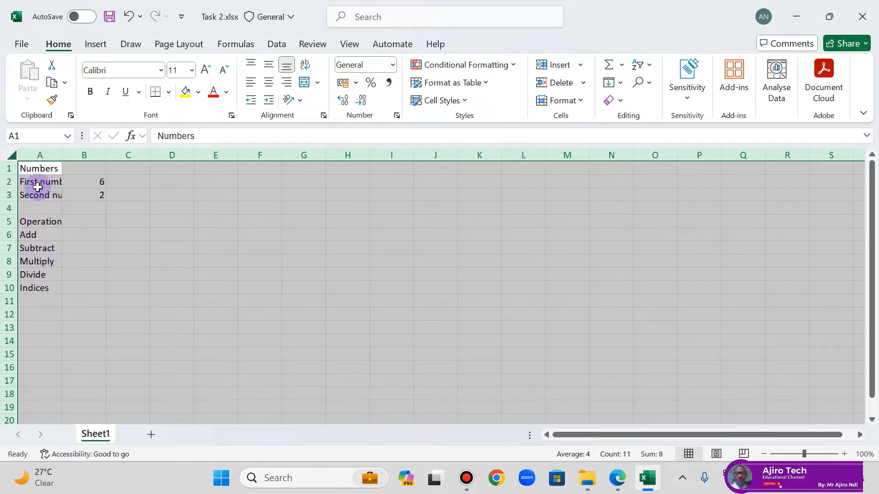
pyautogui.click(62, 156)
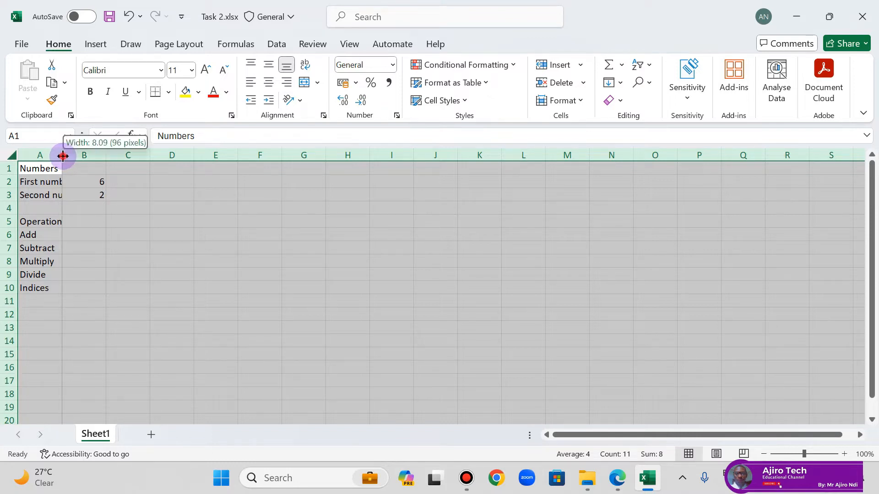
pyautogui.click(63, 156)
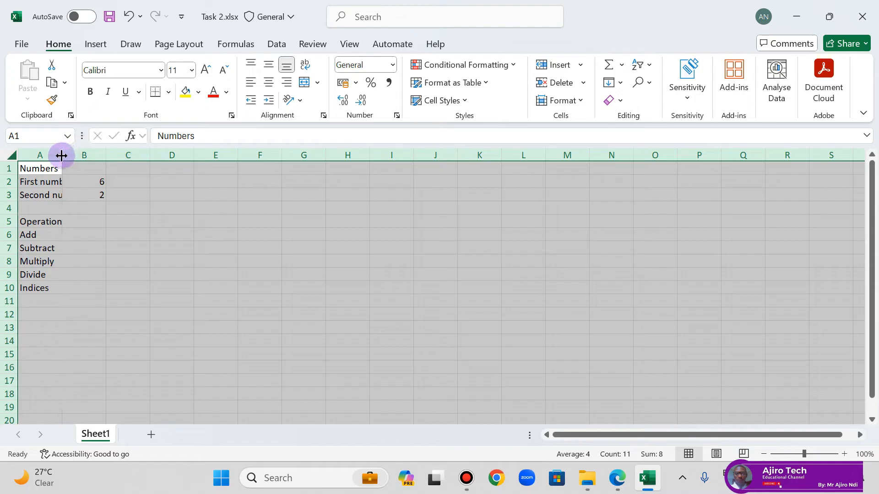
pyautogui.click(62, 156)
pyautogui.click(61, 156)
pyautogui.doubleClick(62, 156)
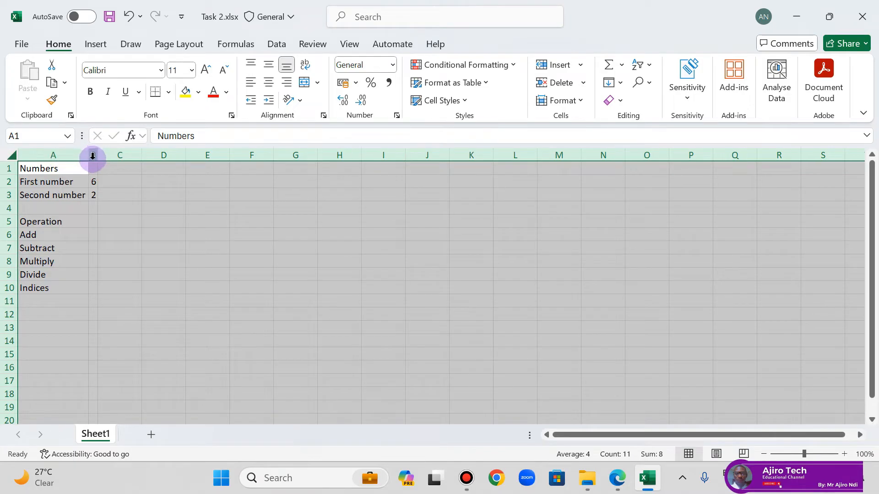
pyautogui.click(120, 231)
# Step: Fill the heading cells A1 (Numbers) and A5 (Operation) with the standard purple colour
pyautogui.click(61, 170)
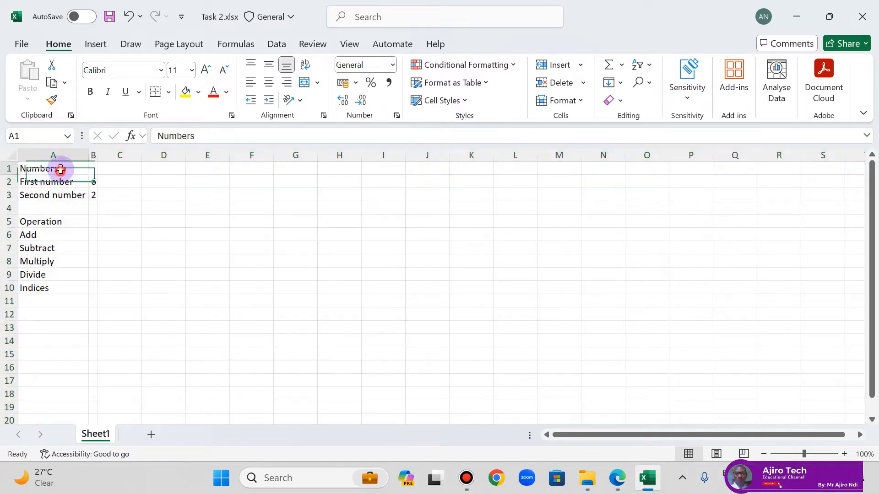
pyautogui.click(198, 92)
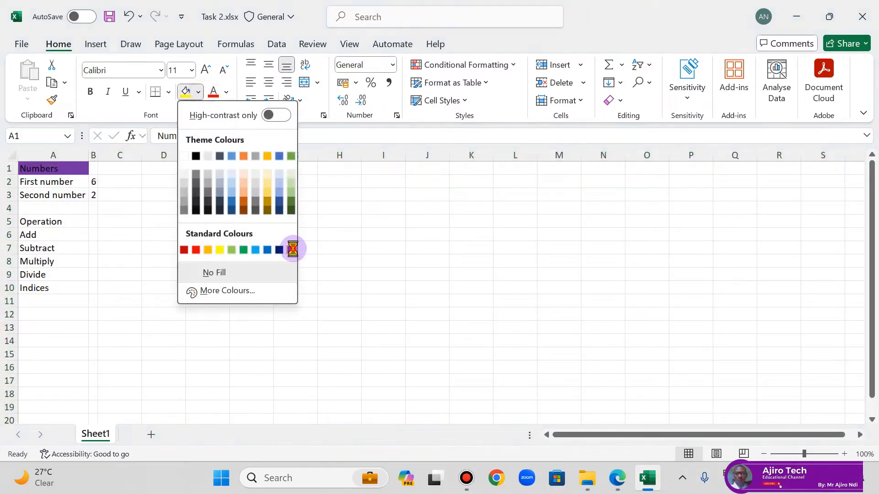
pyautogui.click(293, 249)
pyautogui.click(58, 222)
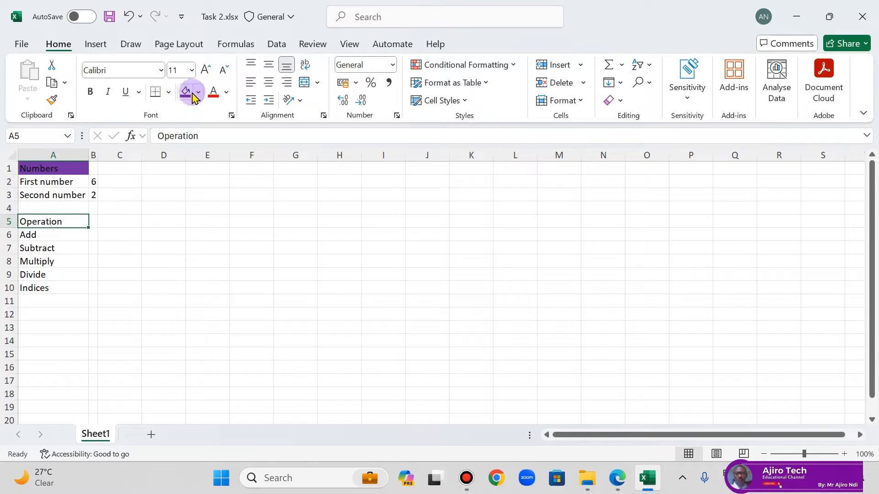
pyautogui.click(185, 93)
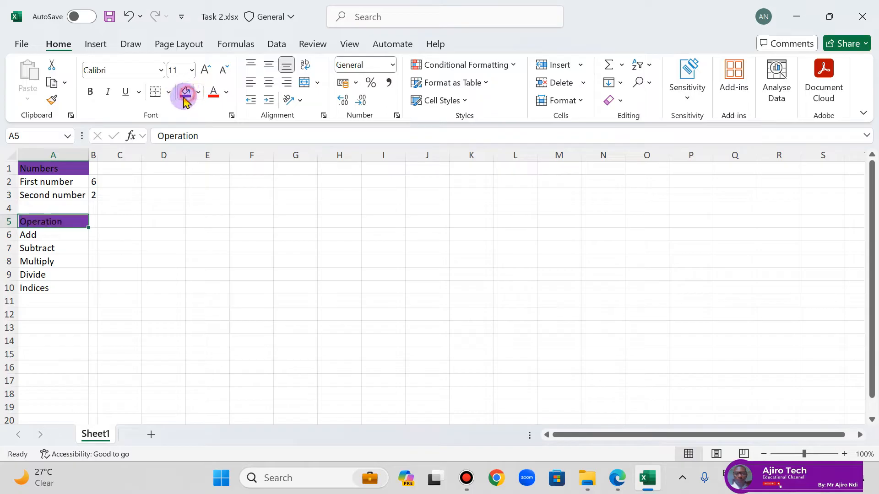
# Step: Set the font colour of the headings in A5 and A1 to white
pyautogui.click(226, 92)
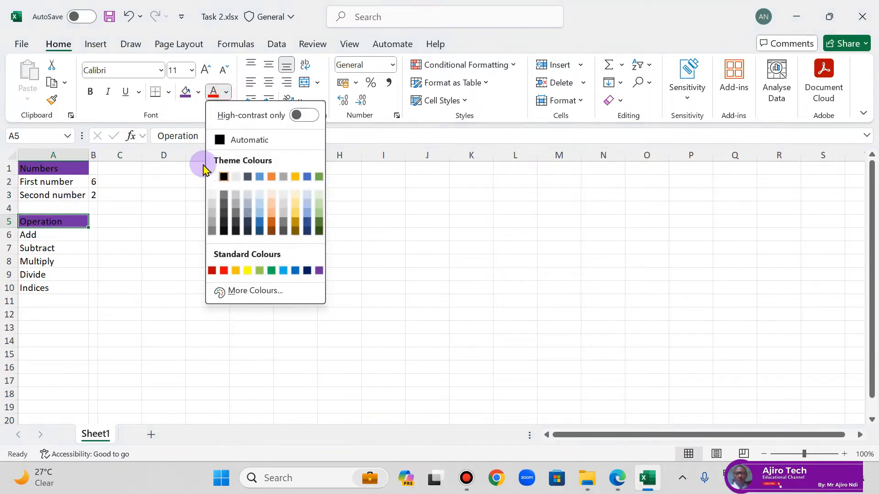
pyautogui.click(194, 97)
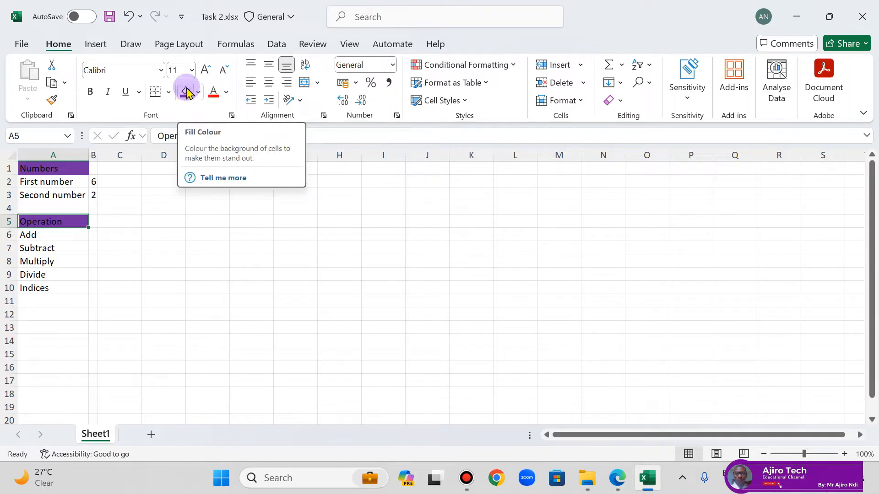
pyautogui.click(226, 92)
pyautogui.click(212, 175)
pyautogui.click(65, 168)
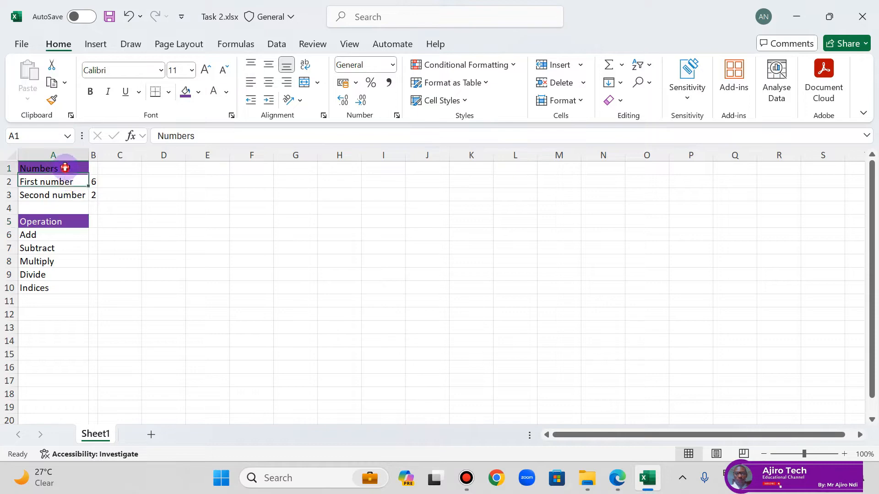
pyautogui.click(214, 92)
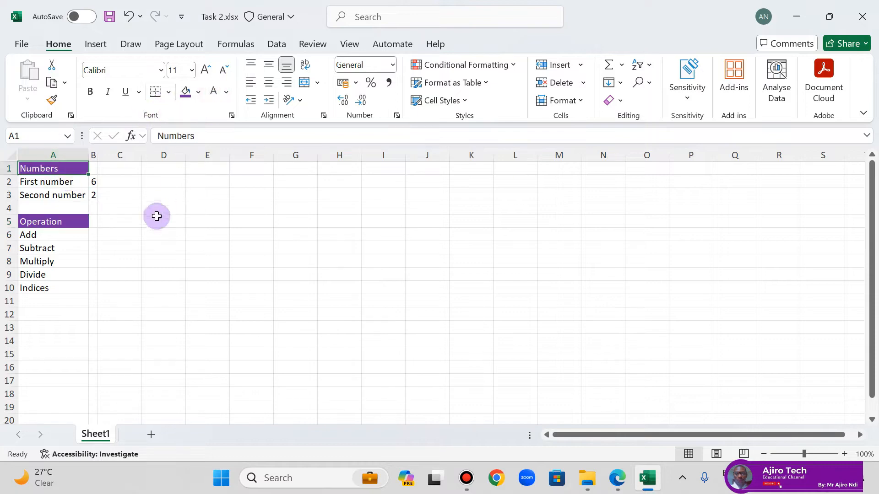
pyautogui.click(227, 209)
# Step: Check the heading style in the lesson PDF and make the headings in A1 and A5 bold
pyautogui.click(616, 476)
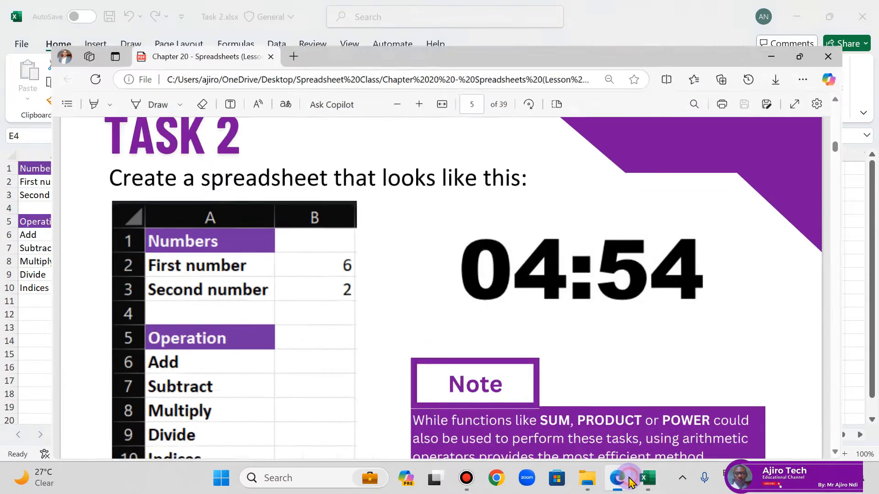
pyautogui.click(628, 476)
pyautogui.click(48, 169)
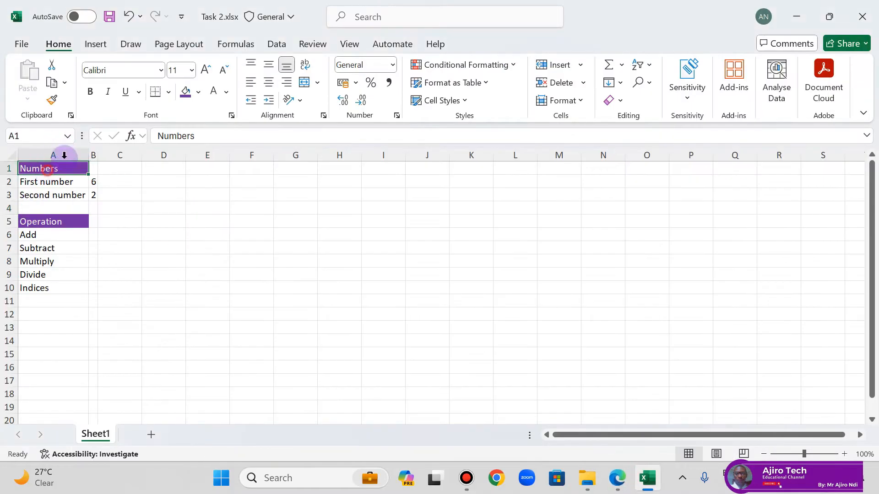
pyautogui.click(90, 91)
pyautogui.click(54, 221)
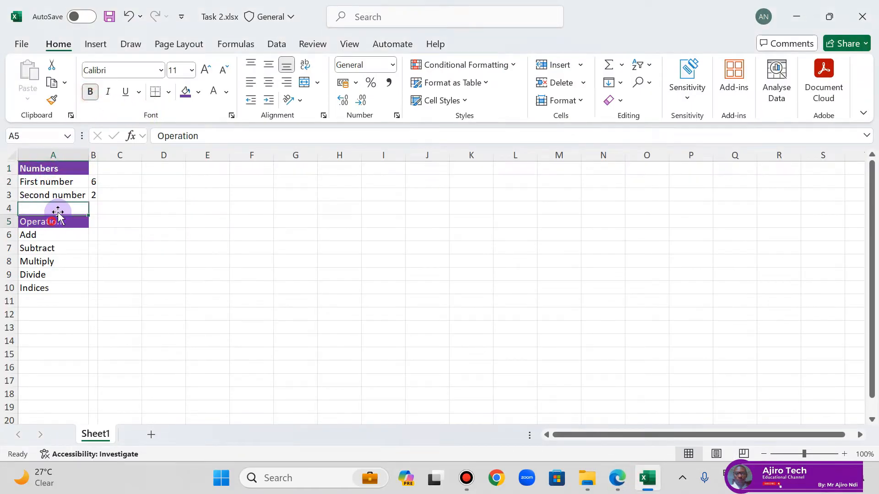
pyautogui.click(91, 92)
pyautogui.click(157, 244)
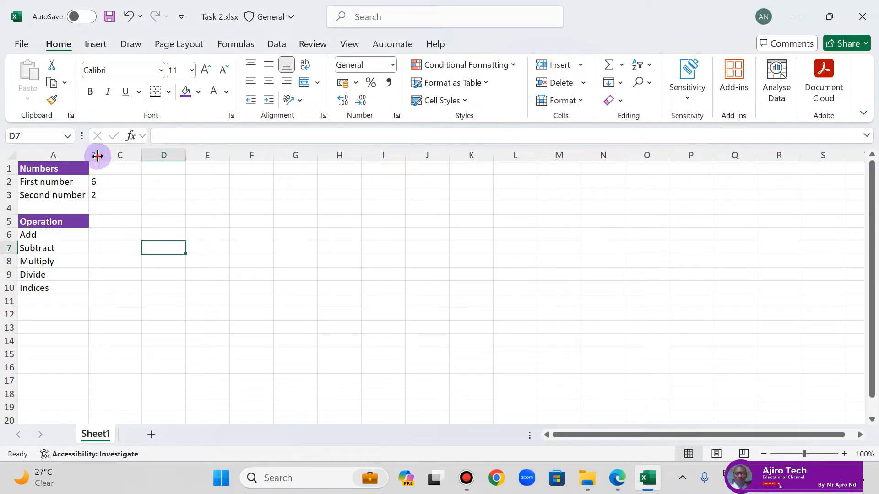
# Step: Widen column B and check it against the Task 2 example in the lesson PDF
pyautogui.moveTo(98, 155); pyautogui.dragTo(122, 156)
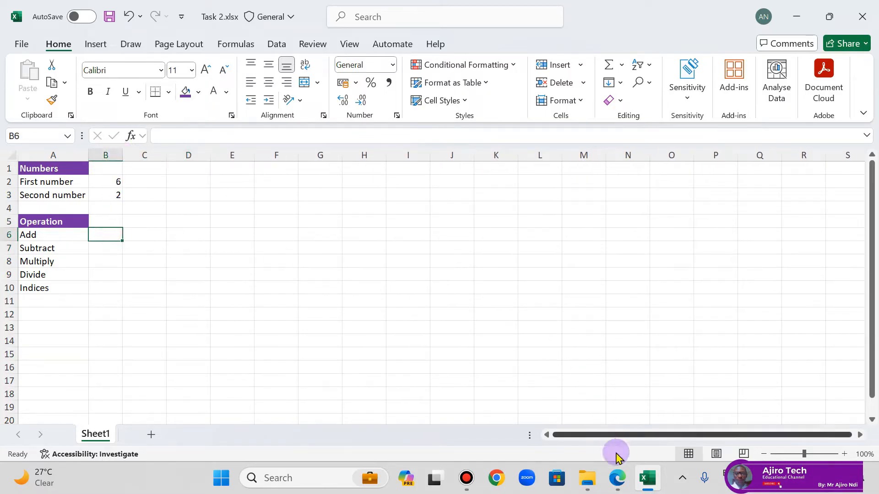
pyautogui.click(617, 477)
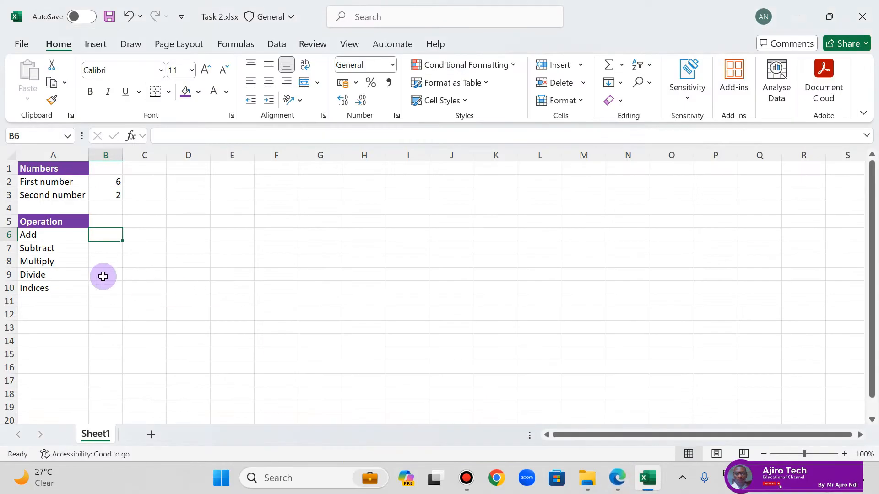
pyautogui.click(622, 481)
# Step: Enter the formula =B2*B3 in cell B6 beside the Add label
pyautogui.write('=')
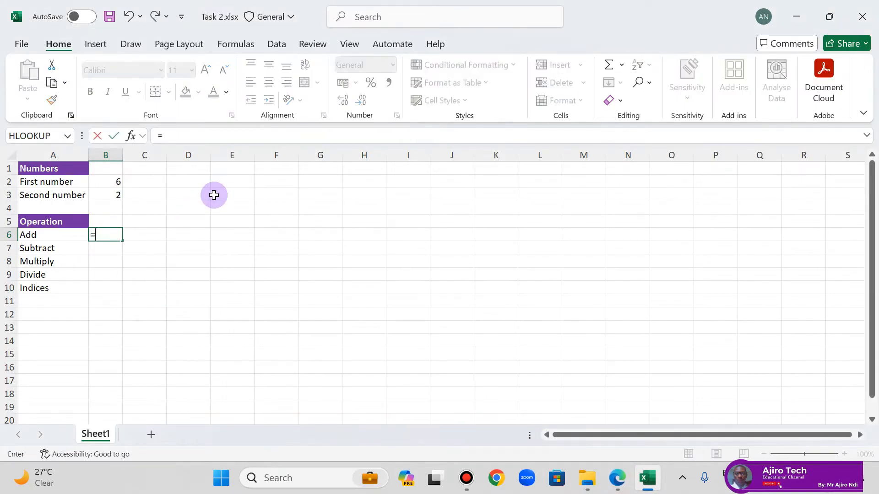
pyautogui.click(116, 182)
pyautogui.write('*')
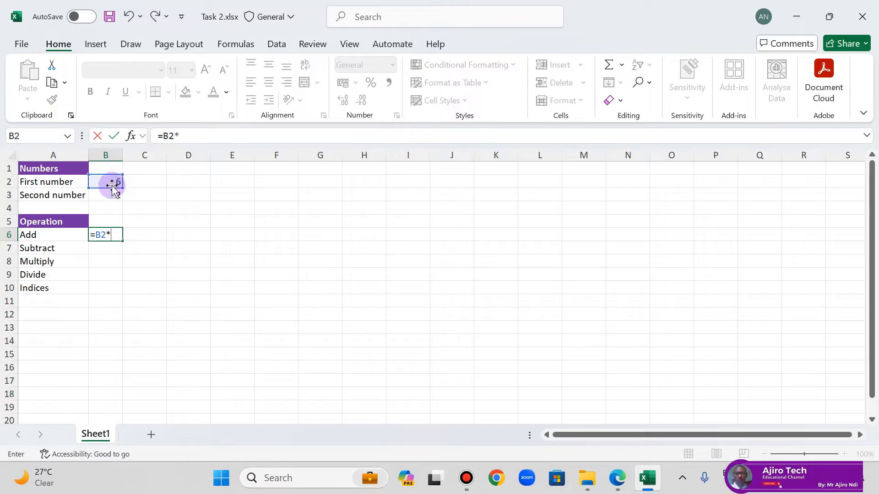
pyautogui.click(110, 195)
pyautogui.press('Return')
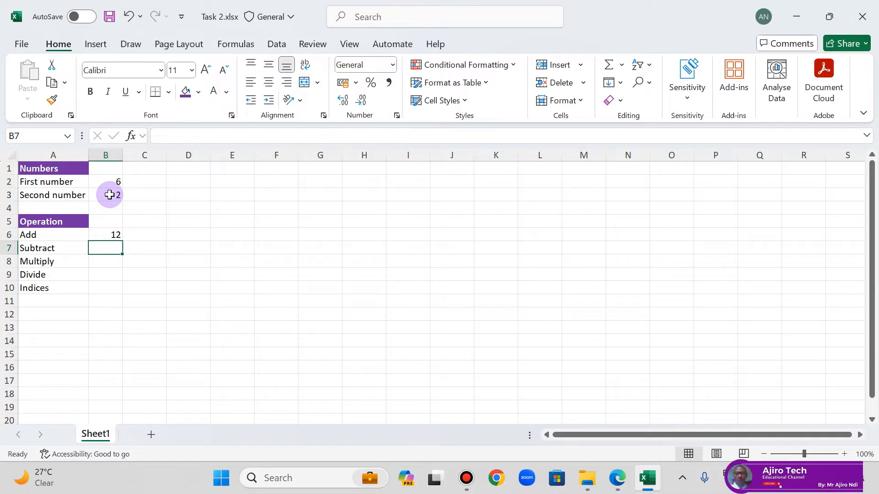
# Step: Enter the formula =B2-B3 in cell B7 beside the Subtract label
pyautogui.write('=')
pyautogui.click(109, 182)
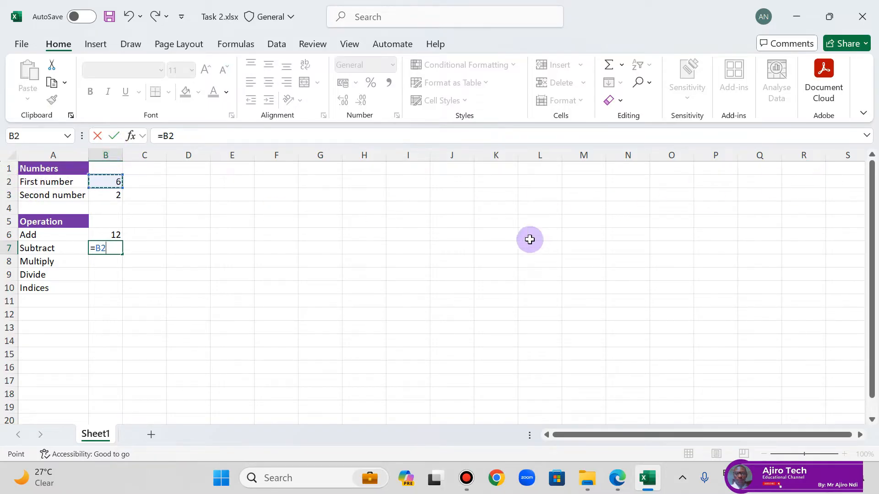
pyautogui.click(118, 248)
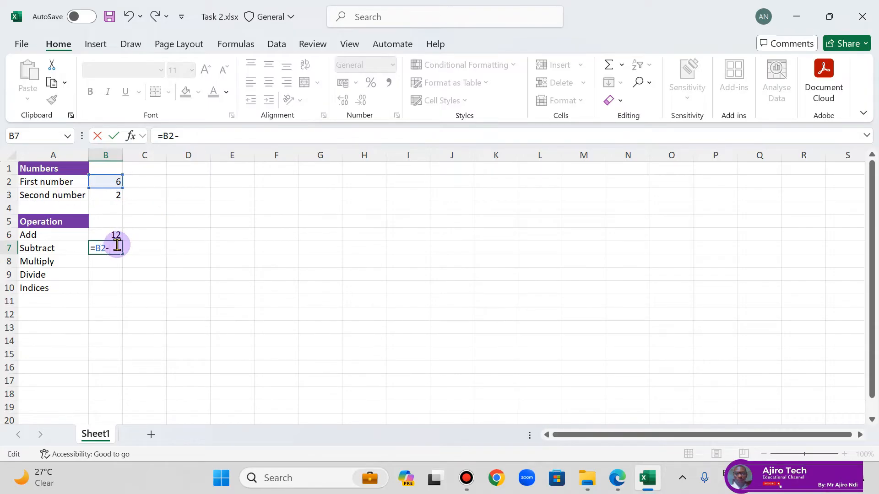
pyautogui.write('b')
pyautogui.press('BackSpace')
pyautogui.write('B3')
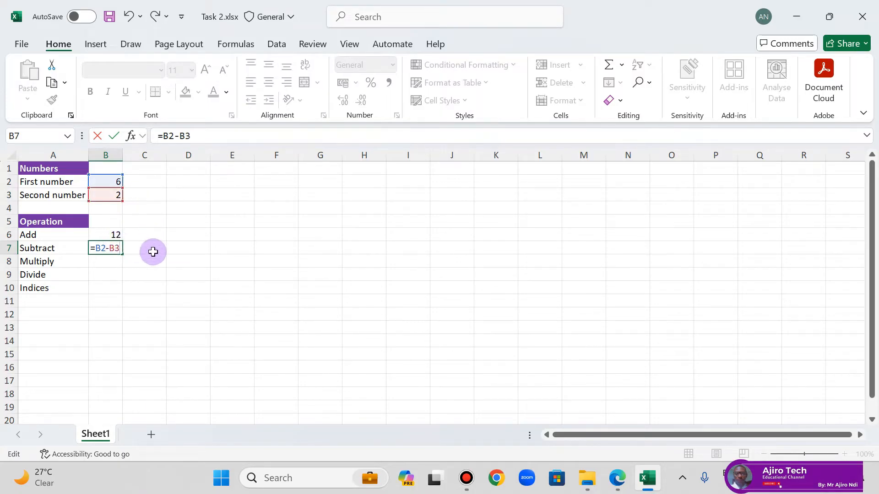
pyautogui.press('Return')
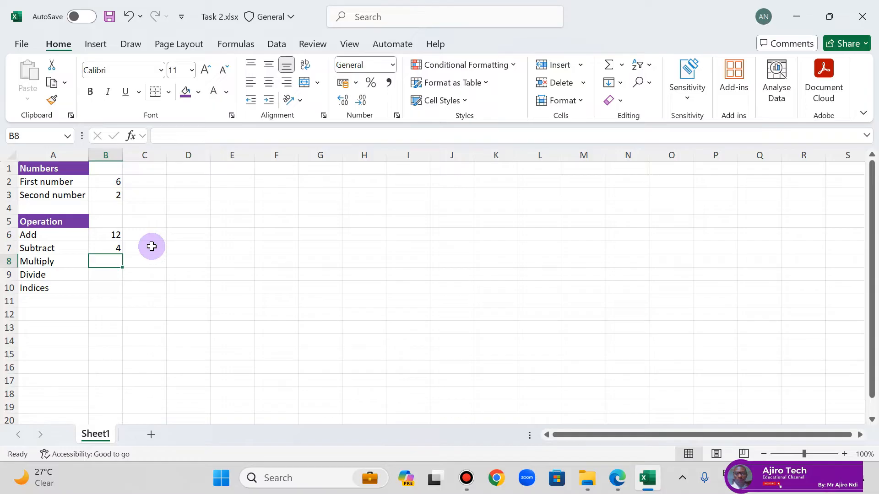
# Step: Enter the formula =B2*B3 in cell B8 beside the Multiply label
pyautogui.write('=')
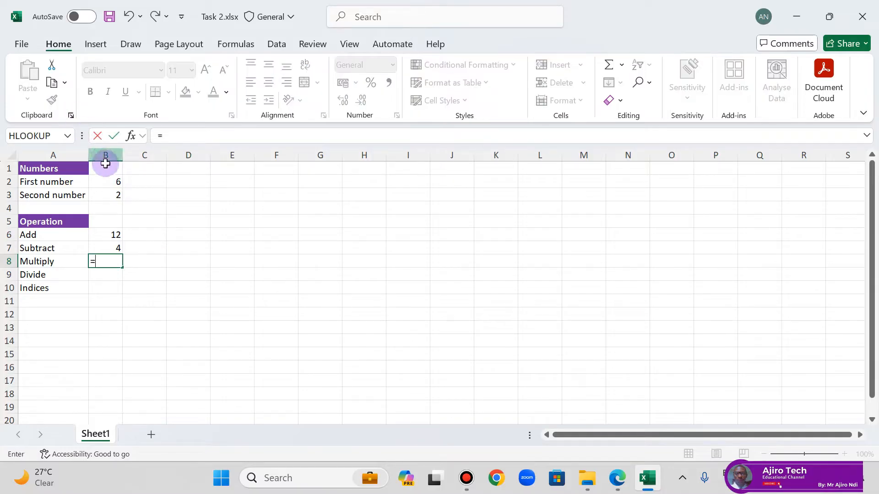
pyautogui.click(108, 181)
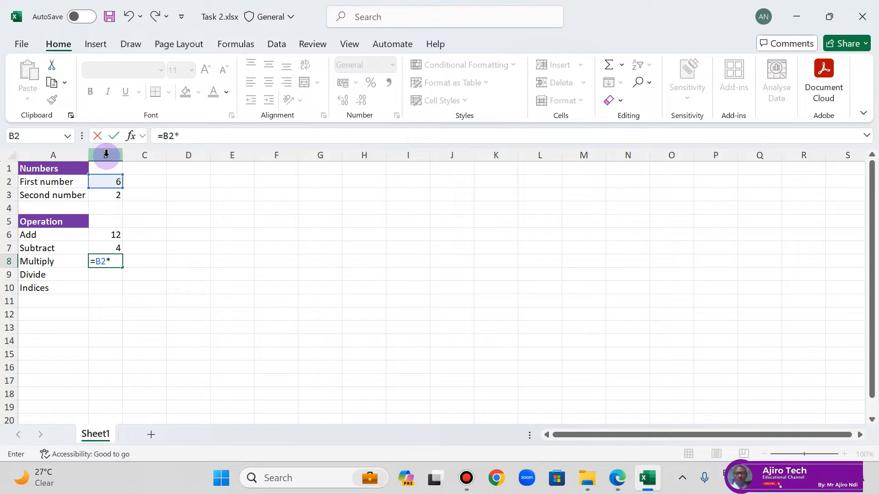
pyautogui.click(106, 196)
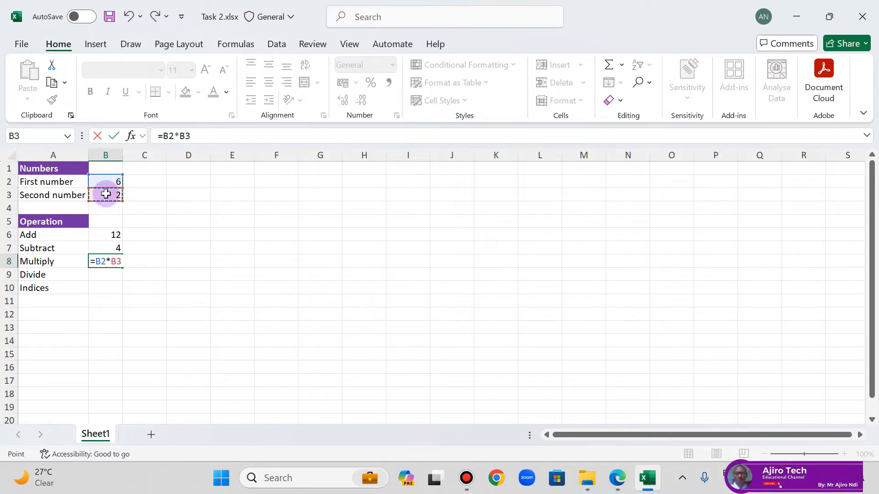
pyautogui.press('Return')
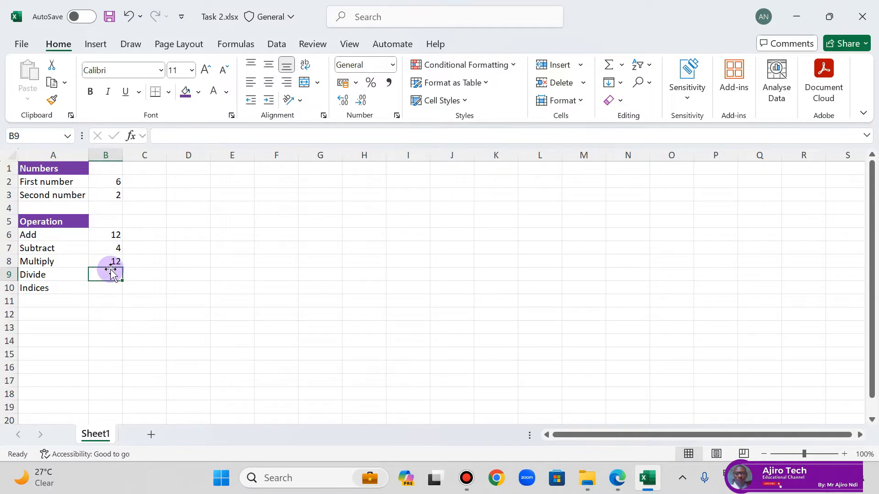
# Step: Find and open the Windows On-Screen Keyboard, turn off Caps Lock and reposition the keyboard below the worksheet's number rows
pyautogui.press('super')
pyautogui.write('ONE')
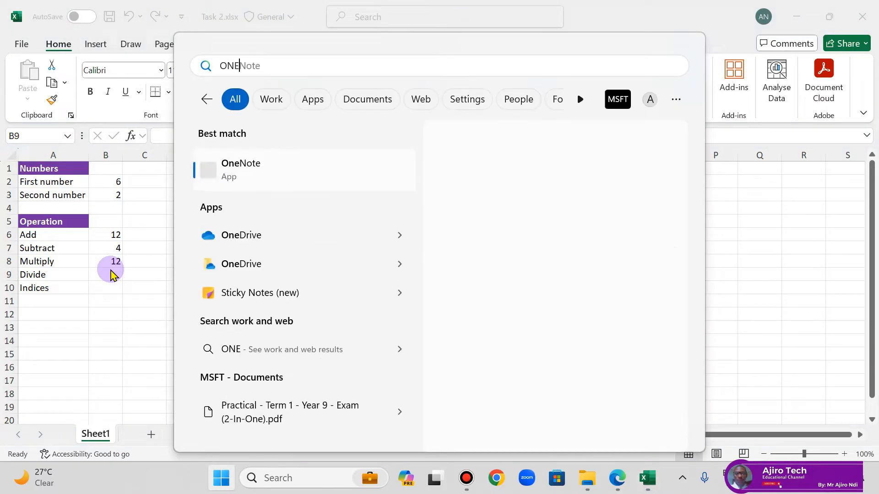
pyautogui.write('SC')
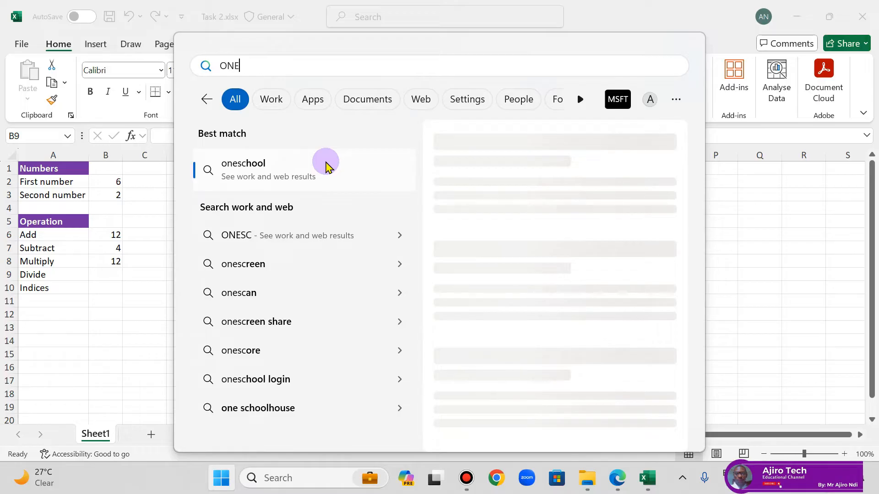
pyautogui.press('BackSpace')
pyautogui.press('BackSpace')
pyautogui.write('ON')
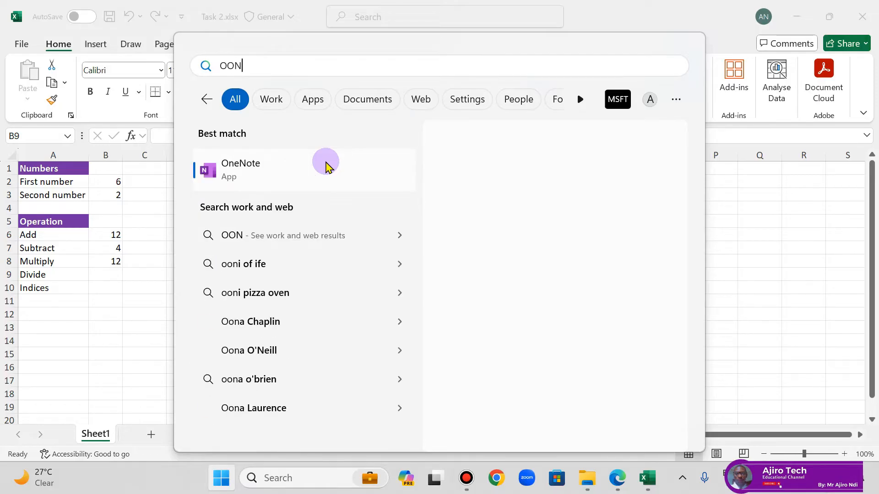
pyautogui.press('BackSpace')
pyautogui.press('BackSpace')
pyautogui.write('NSC')
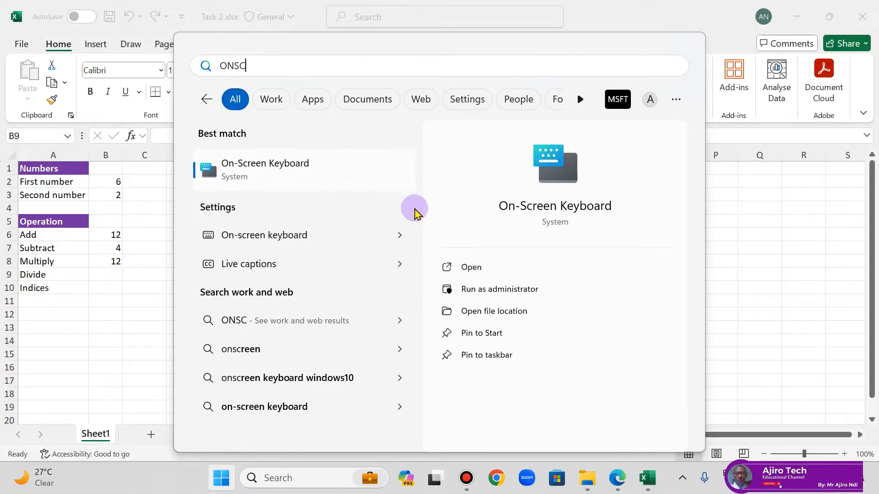
pyautogui.click(464, 263)
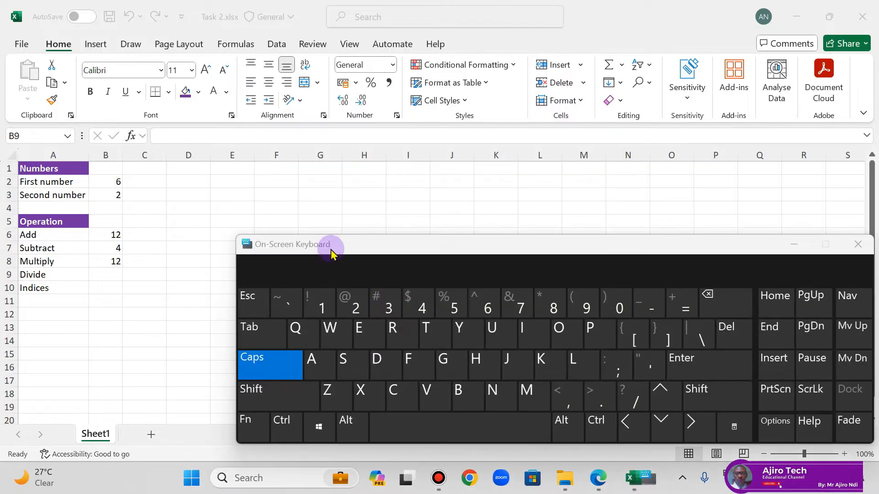
pyautogui.press('capslock')
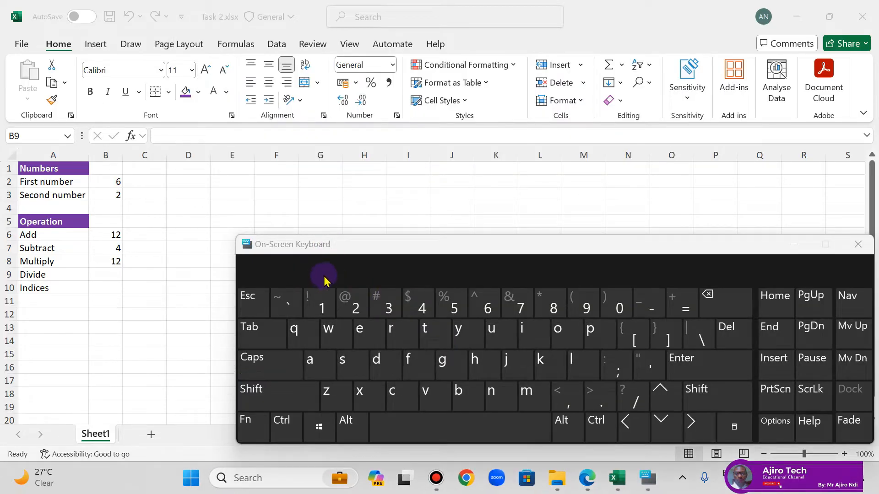
pyautogui.moveTo(394, 246); pyautogui.dragTo(325, 273)
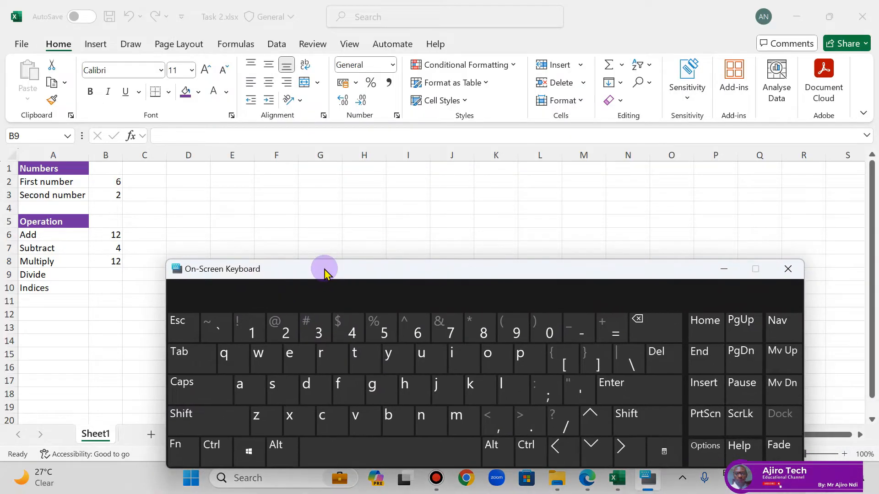
# Step: Enter the formula =B2-B3 in cell B9 beside the Divide label
pyautogui.click(109, 274)
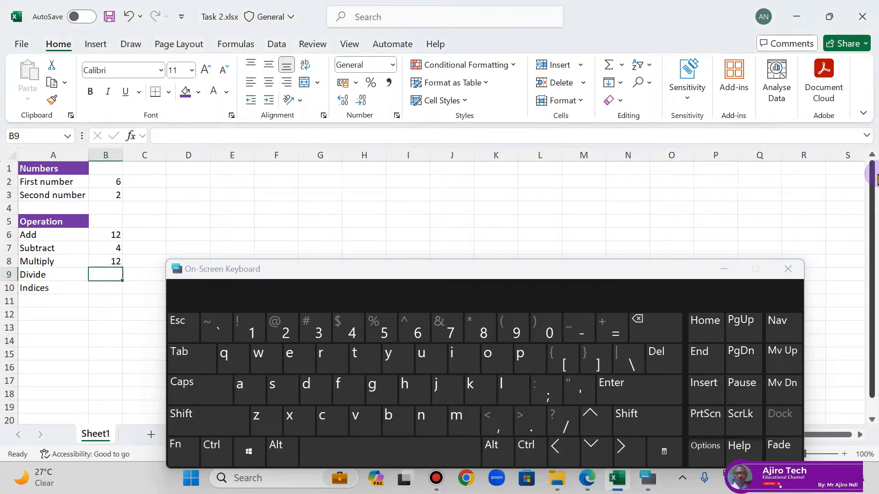
pyautogui.write('=')
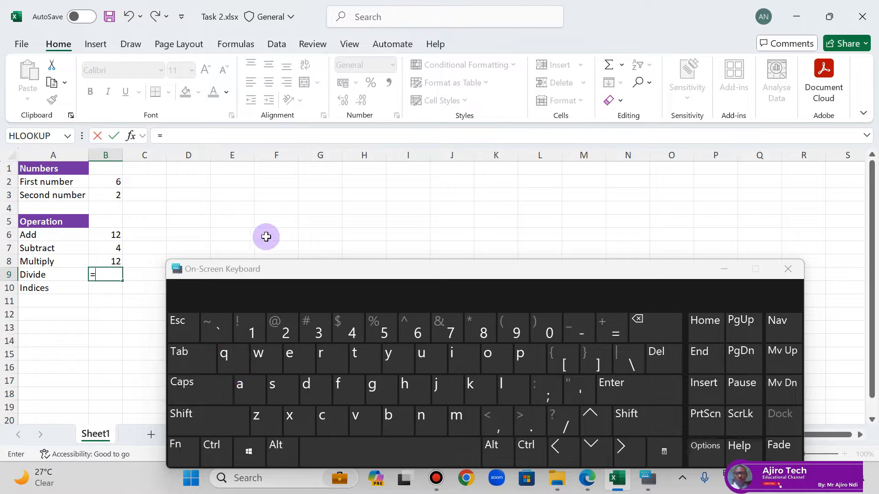
pyautogui.click(118, 183)
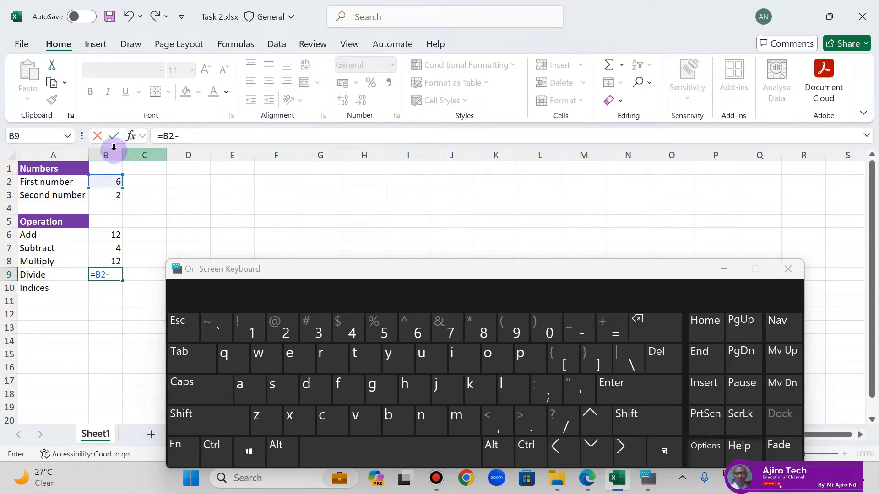
pyautogui.click(112, 195)
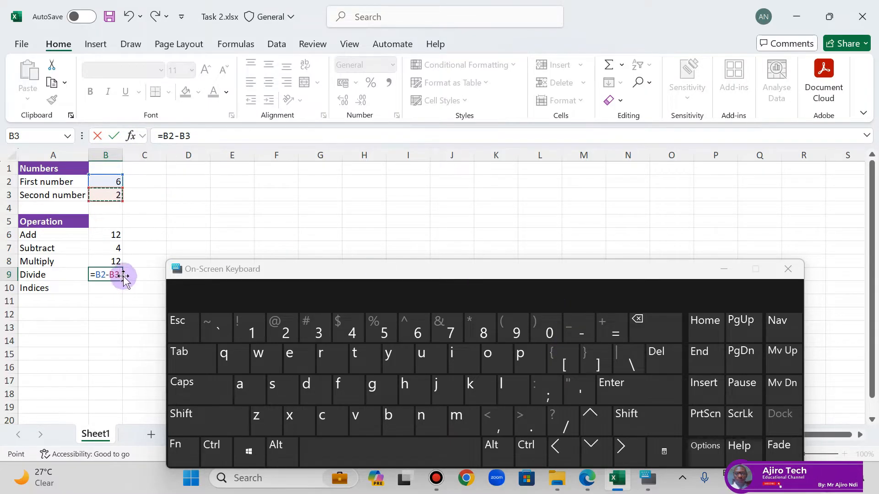
pyautogui.click(620, 390)
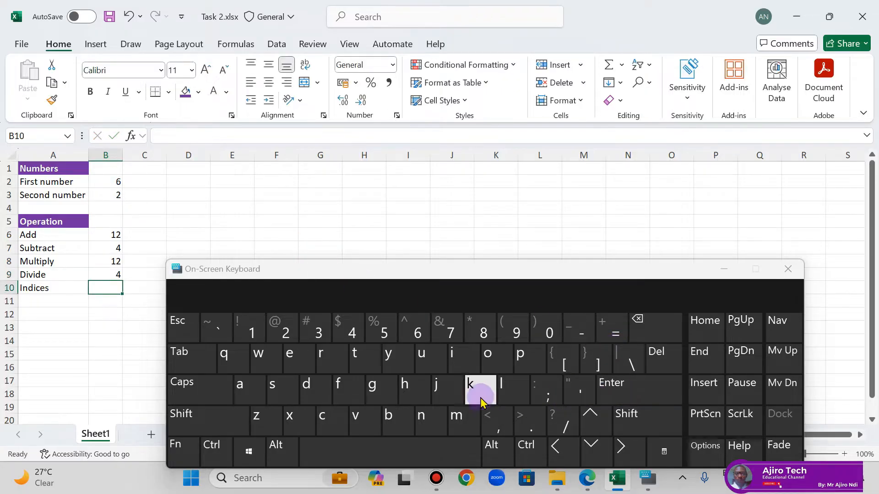
pyautogui.click(177, 321)
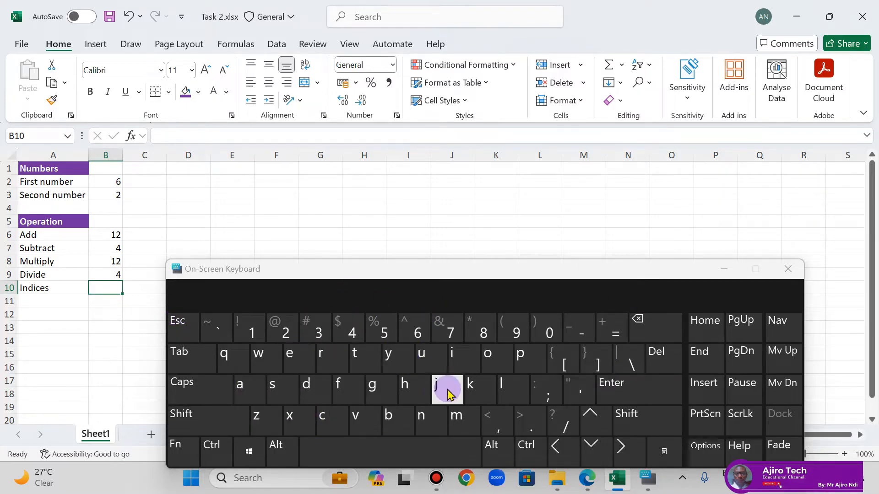
# Step: Minimize the On-Screen Keyboard and enter the formula =B2^B3 in cell B10 beside the Indices label
pyautogui.click(720, 274)
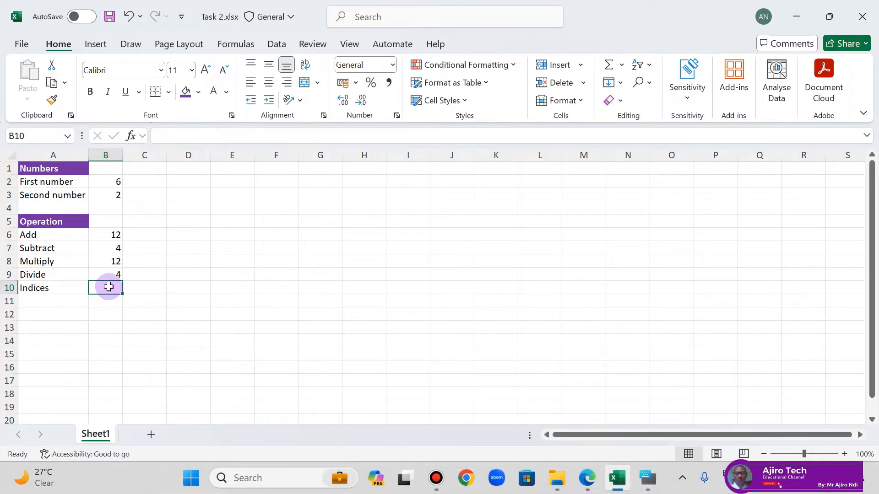
pyautogui.click(649, 478)
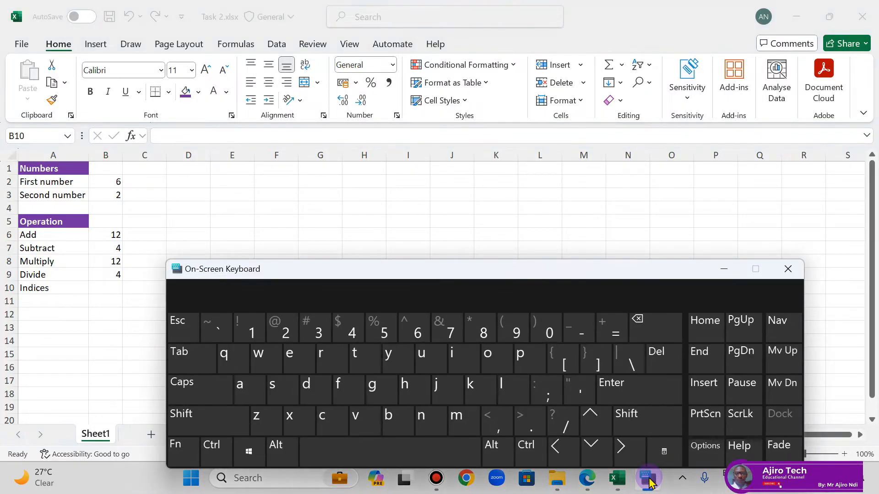
pyautogui.click(648, 479)
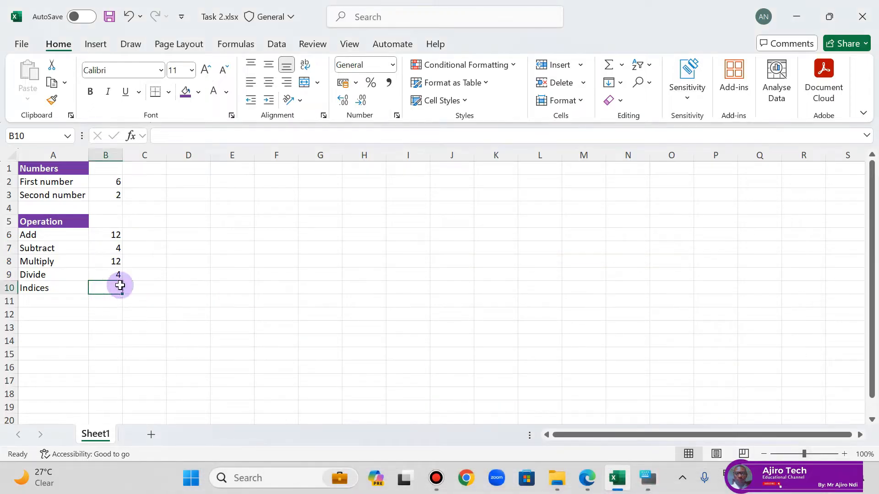
pyautogui.write('=')
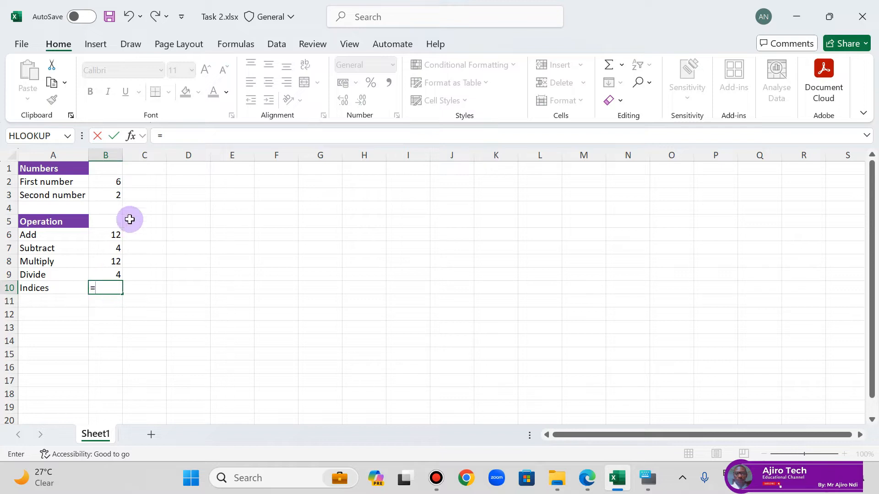
pyautogui.click(123, 184)
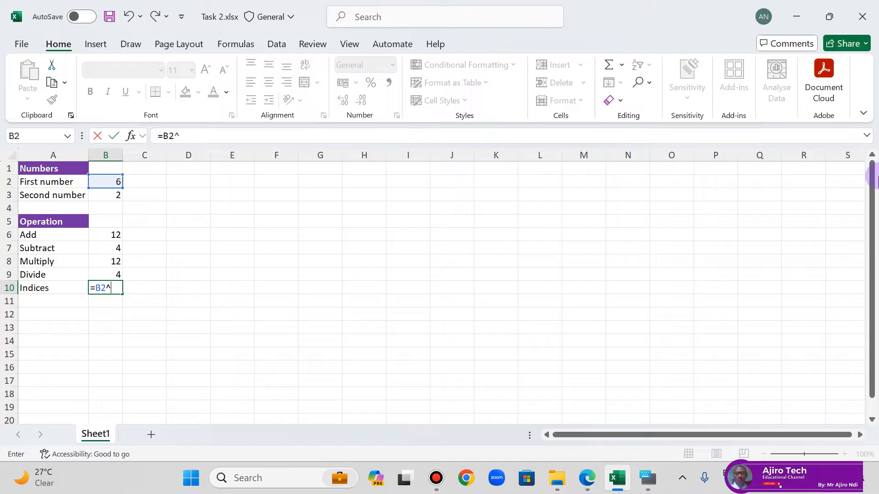
pyautogui.click(113, 197)
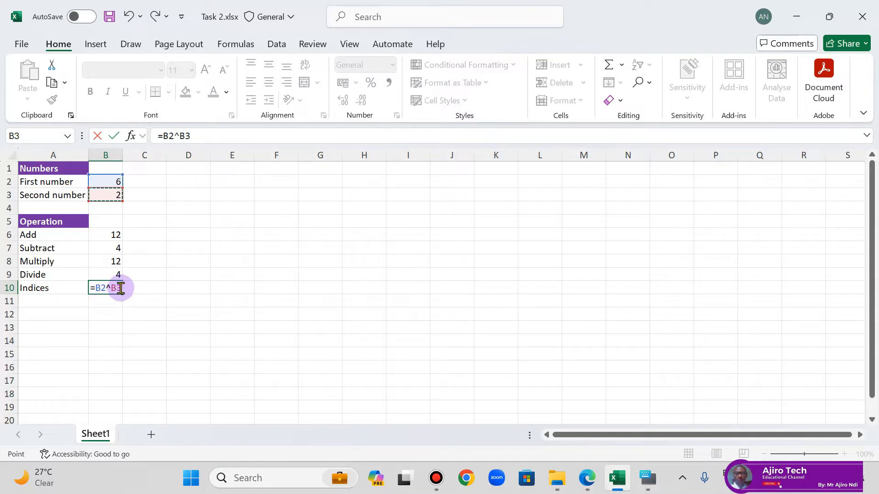
pyautogui.press('Return')
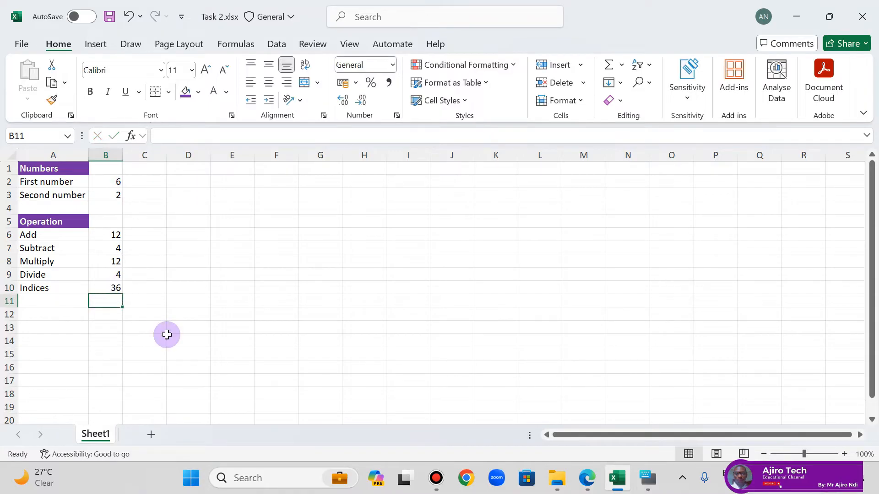
# Step: Switch to the lesson PDF in Edge and read the Task 3 instructions on the Order of Mathematical Operations page
pyautogui.click(188, 326)
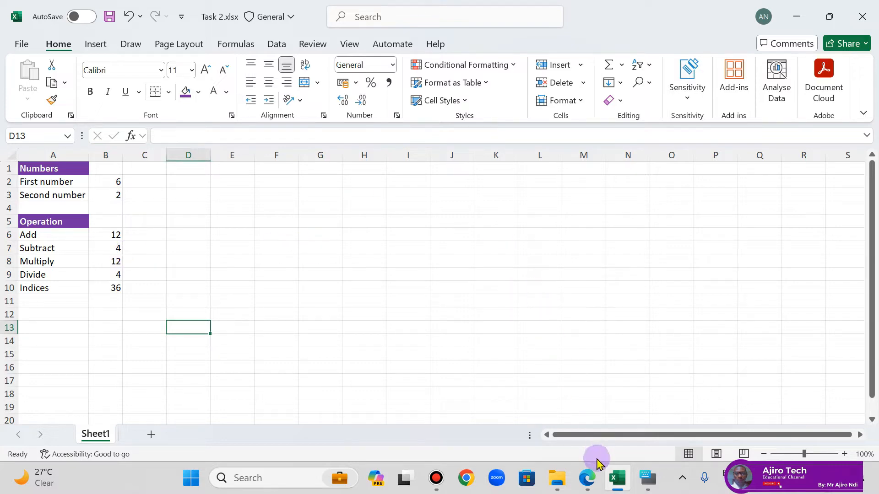
pyautogui.click(587, 476)
pyautogui.scroll(-2, 535, 266)
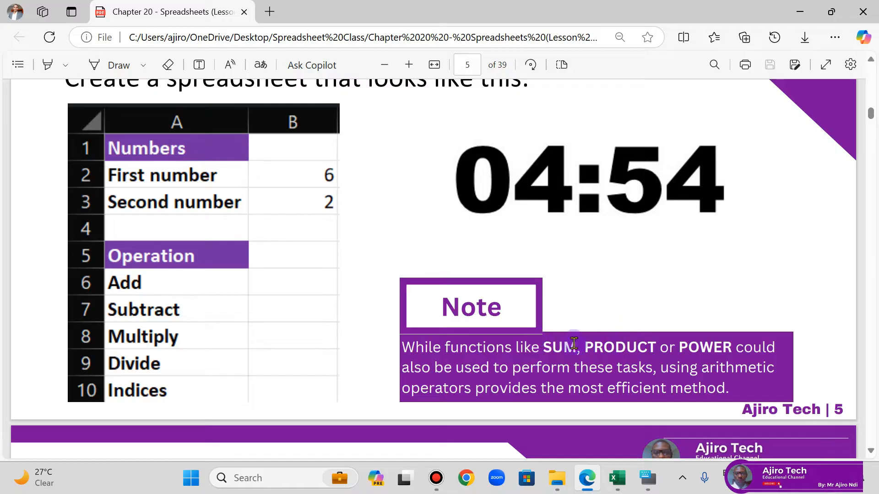
pyautogui.scroll(-5, 572, 339)
pyautogui.scroll(-1, 575, 319)
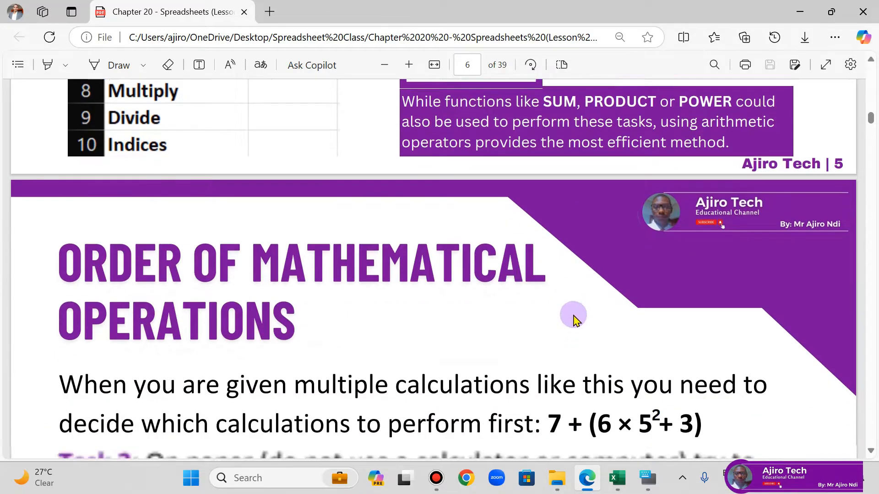
pyautogui.scroll(-2, 574, 319)
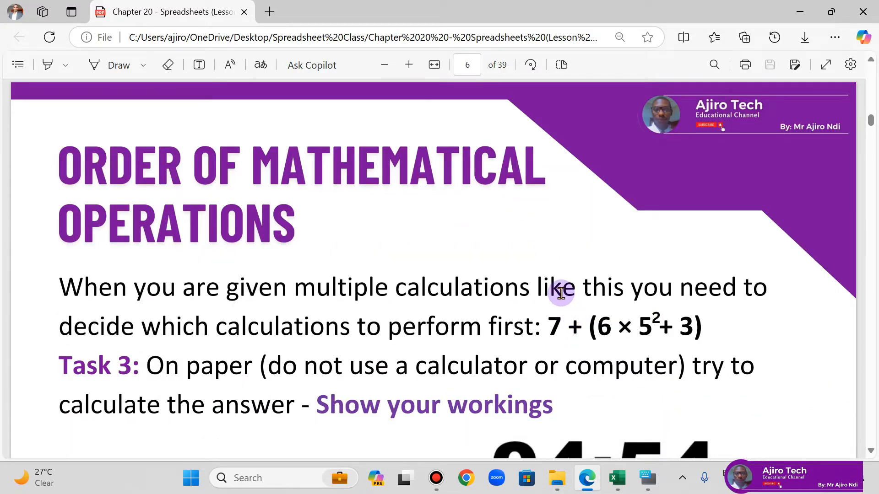
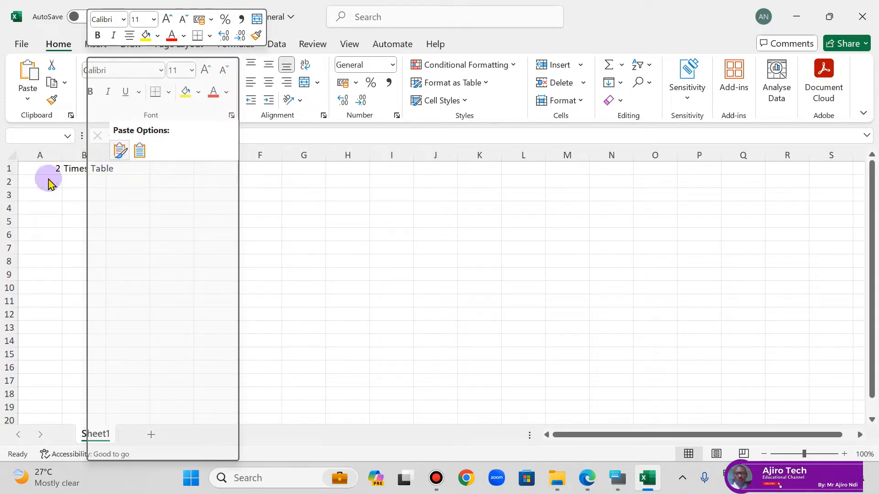
# Step: Paste the copied label Times Table into cell B1 beside the number in A1
pyautogui.click(79, 172)
pyautogui.doubleClick(81, 167)
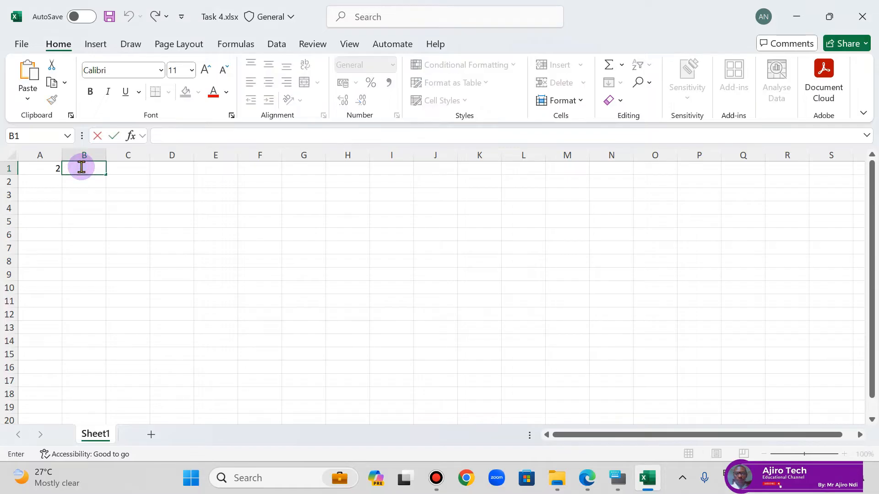
pyautogui.write('Times Table')
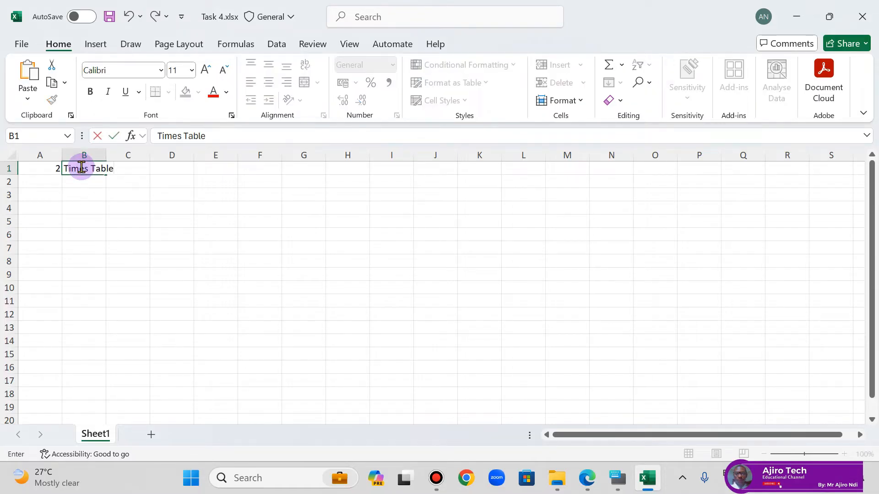
pyautogui.click(82, 193)
pyautogui.click(103, 166)
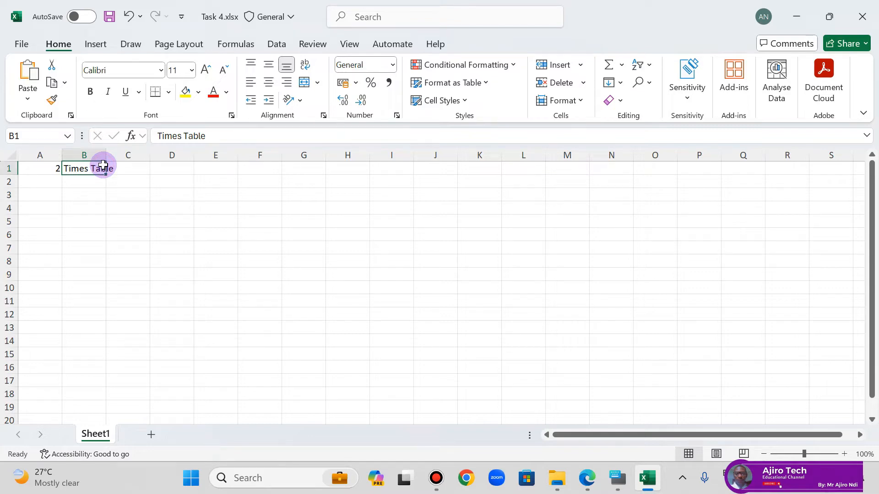
# Step: Read the Task 4 instructions in the lesson PDF in Edge and highlight the range A3:B12 they refer to in Excel
pyautogui.click(587, 477)
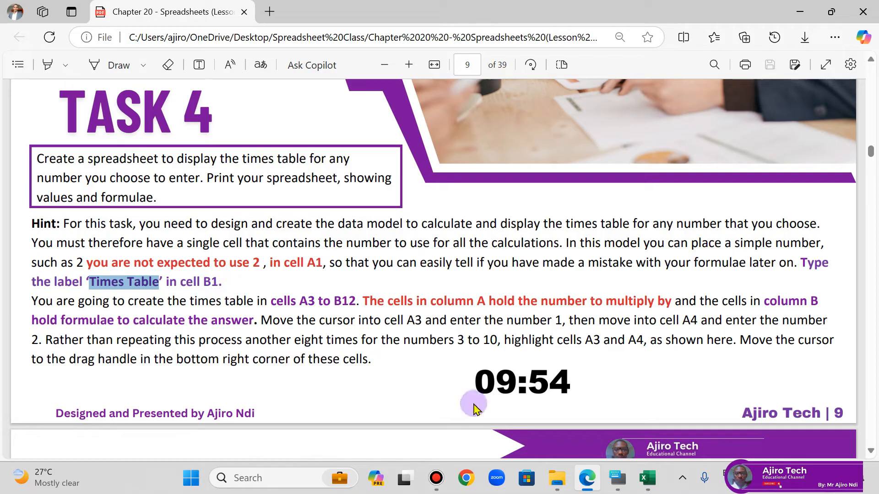
pyautogui.click(648, 478)
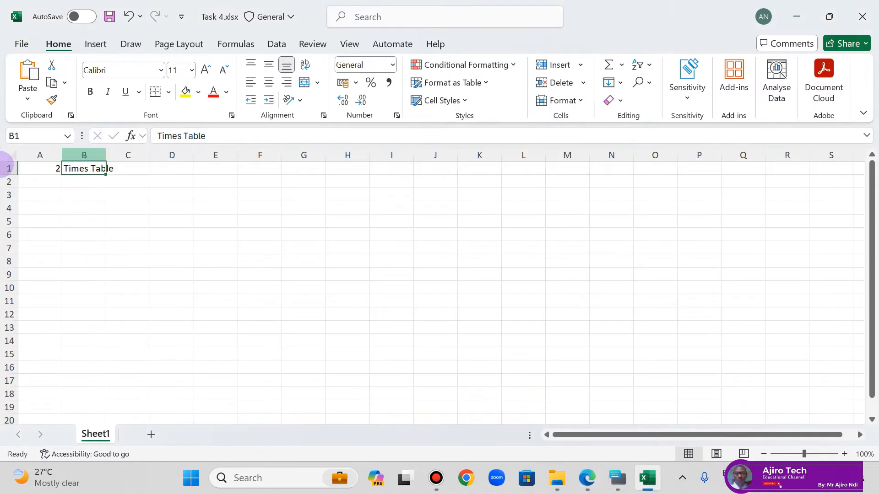
pyautogui.click(586, 478)
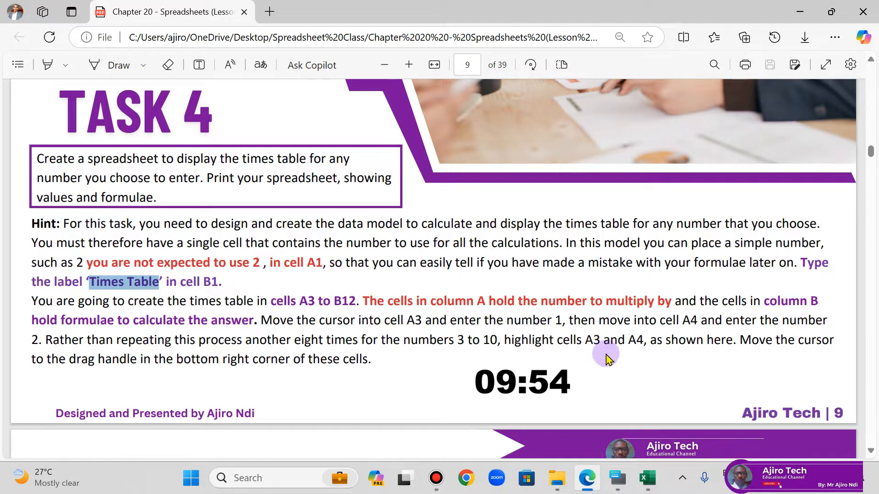
pyautogui.click(586, 478)
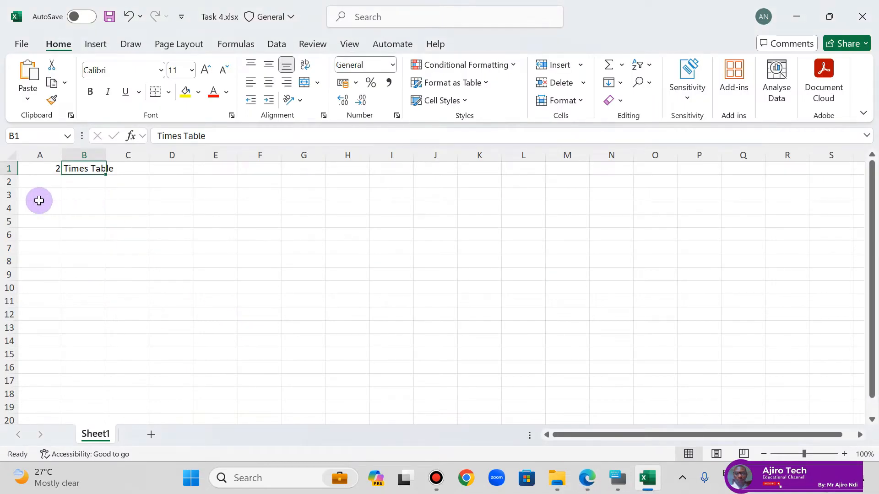
pyautogui.moveTo(37, 197); pyautogui.dragTo(85, 316)
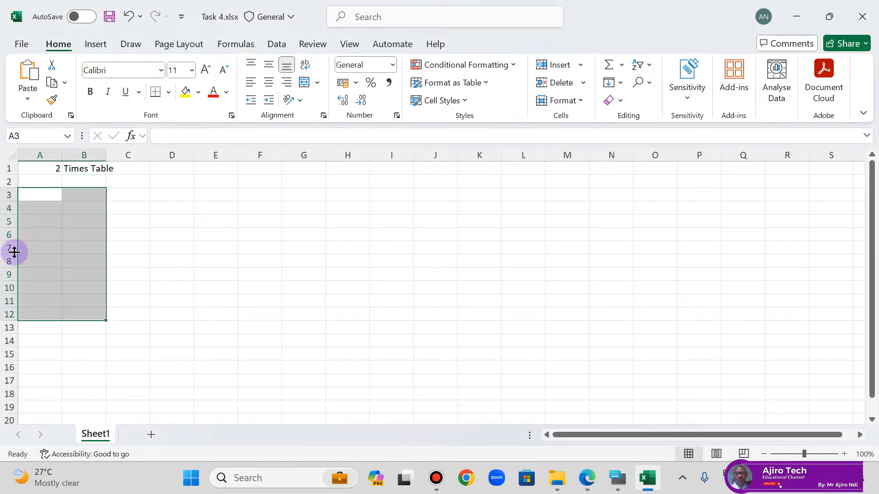
pyautogui.click(582, 488)
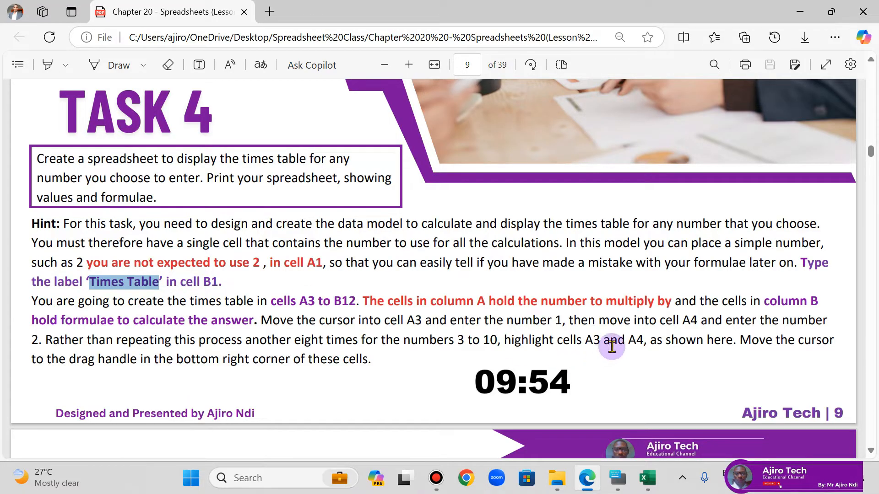
pyautogui.click(646, 486)
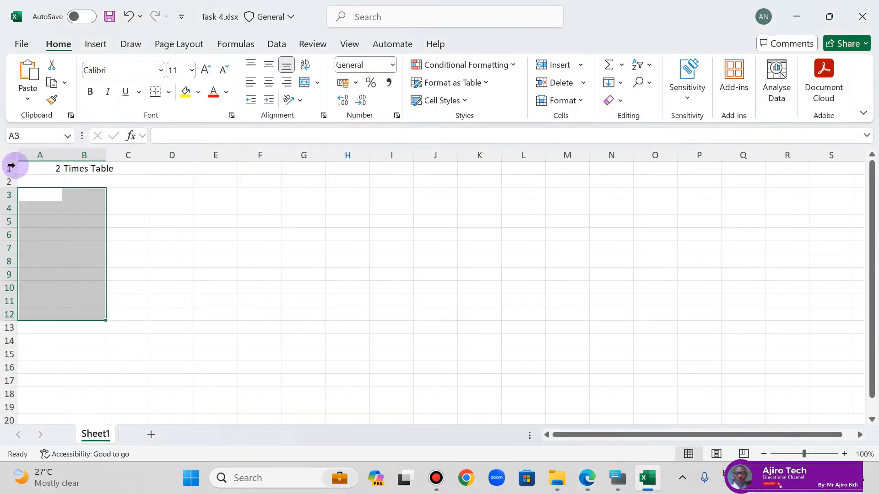
# Step: Enter 1 in cell A3 and 2 in cell A4
pyautogui.click(48, 193)
pyautogui.write('1')
pyautogui.click(39, 211)
pyautogui.write('2')
pyautogui.press('Return')
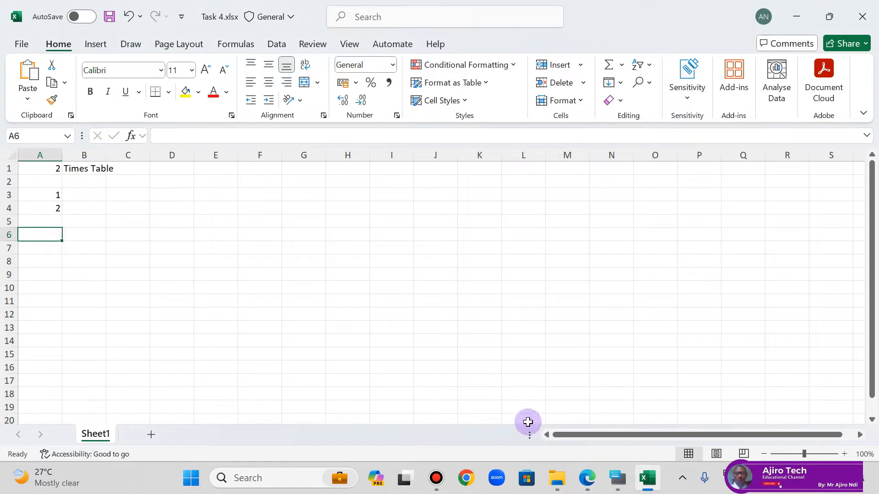
# Step: Recheck the fill instructions in the lesson PDF, and extend the number series from A3:A4 down to cell A12
pyautogui.click(587, 480)
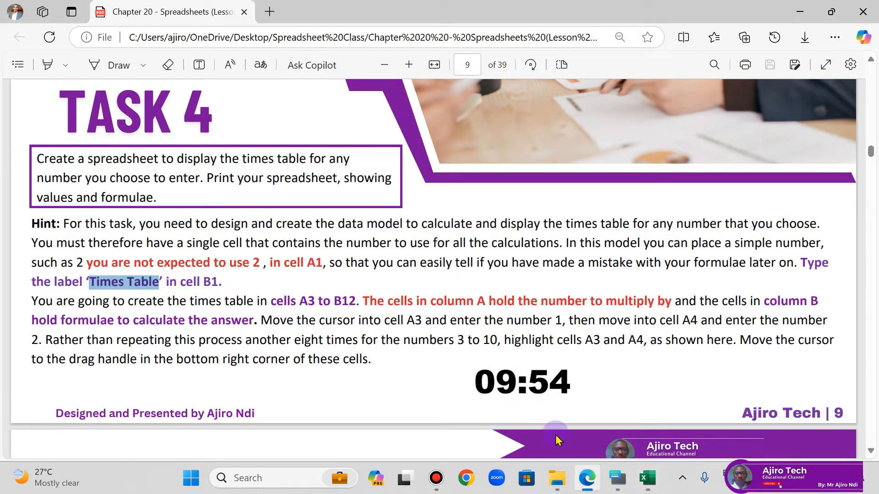
pyautogui.click(587, 479)
pyautogui.moveTo(36, 195); pyautogui.dragTo(50, 209)
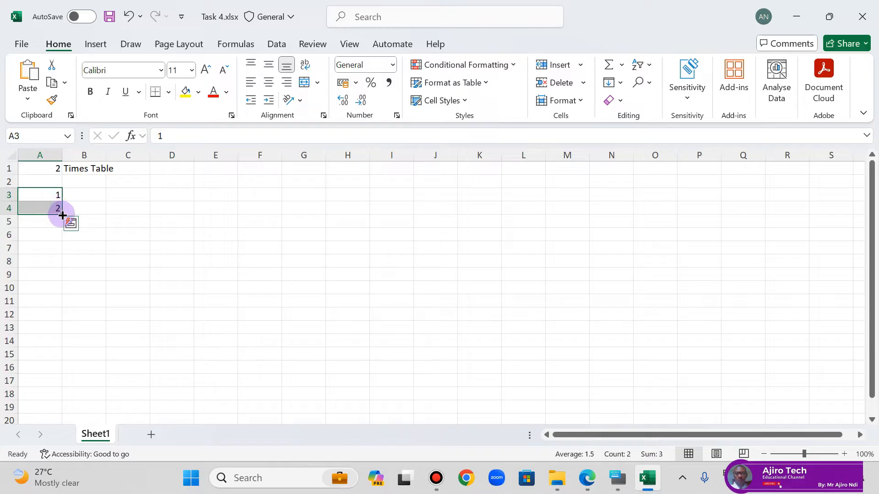
pyautogui.moveTo(62, 215); pyautogui.dragTo(62, 319)
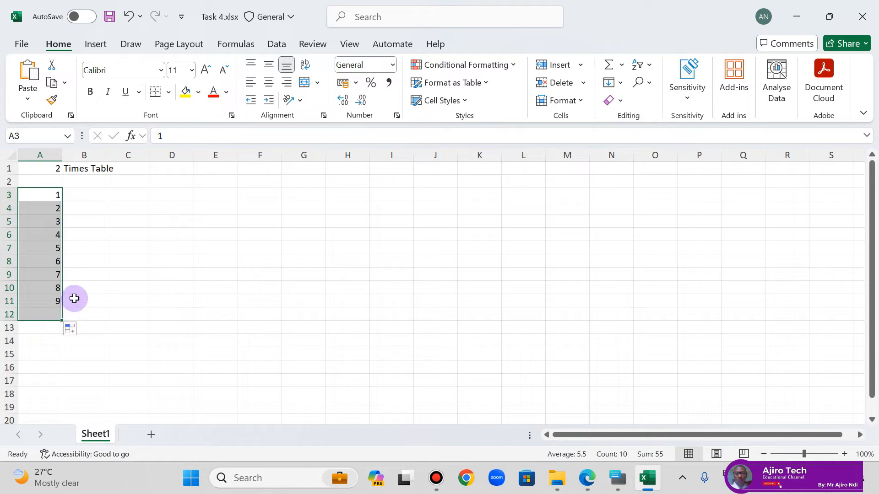
# Step: Glance back at the lesson PDF, return to the worksheet and autofit the widths of all columns to their contents
pyautogui.click(581, 479)
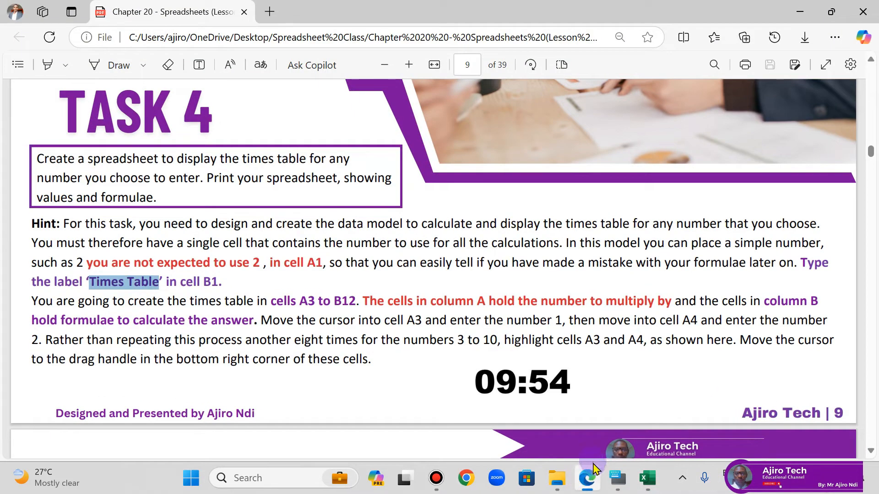
pyautogui.moveTo(592, 476)
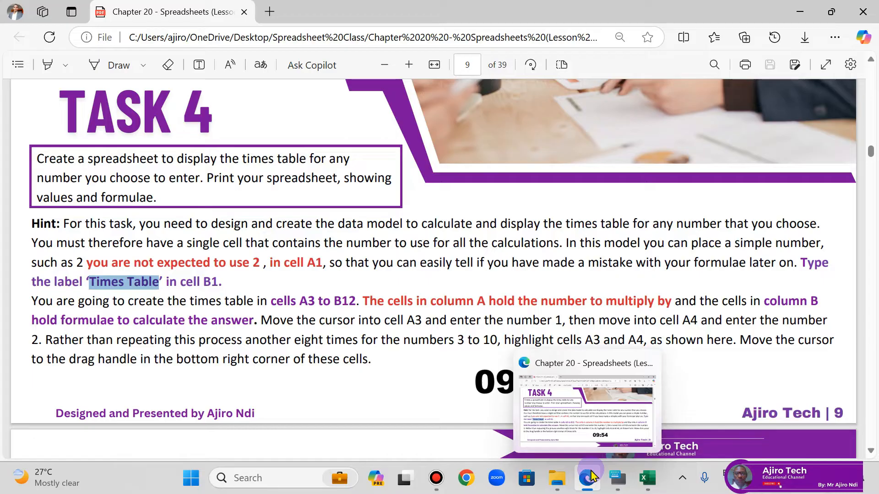
pyautogui.click(591, 484)
pyautogui.click(86, 193)
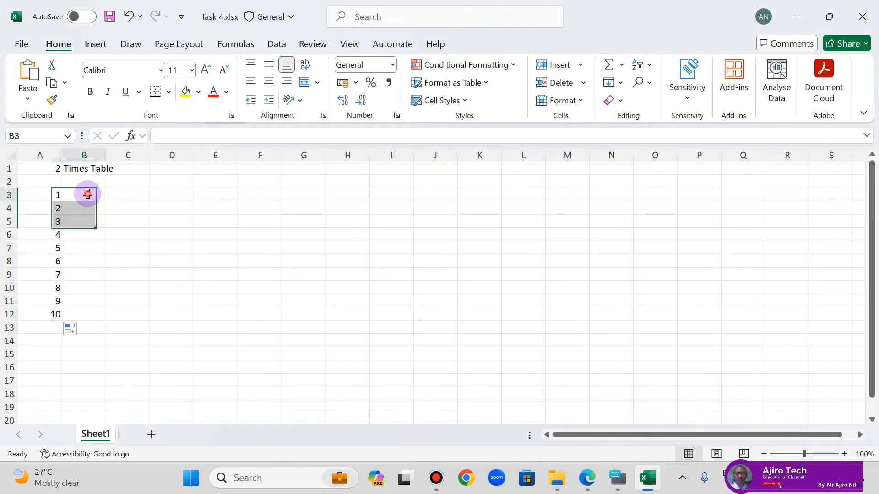
pyautogui.click(11, 156)
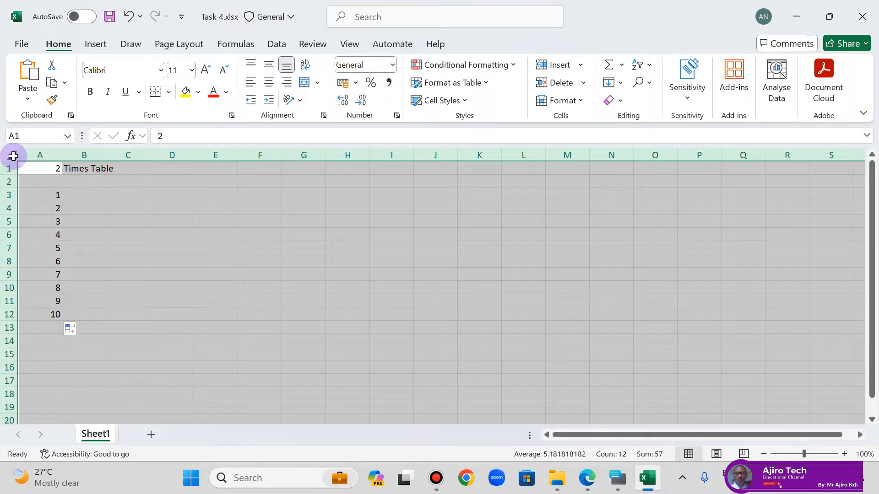
pyautogui.doubleClick(62, 155)
pyautogui.click(108, 200)
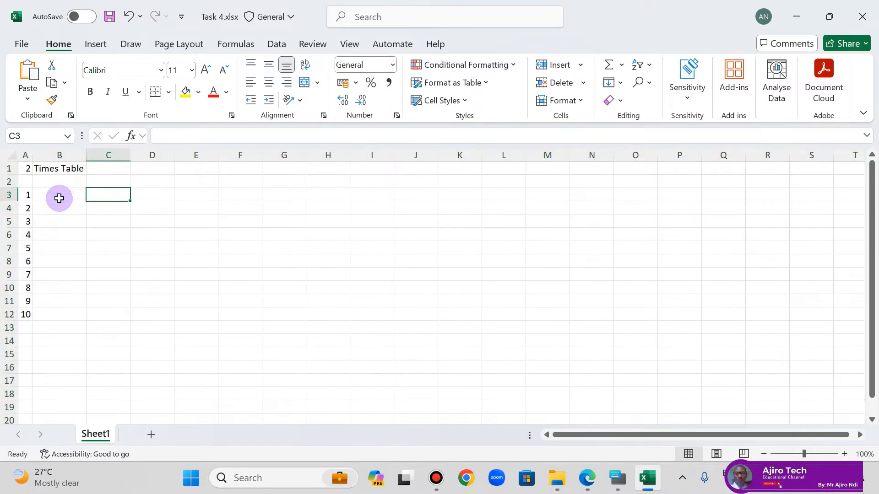
pyautogui.click(59, 196)
pyautogui.write('=')
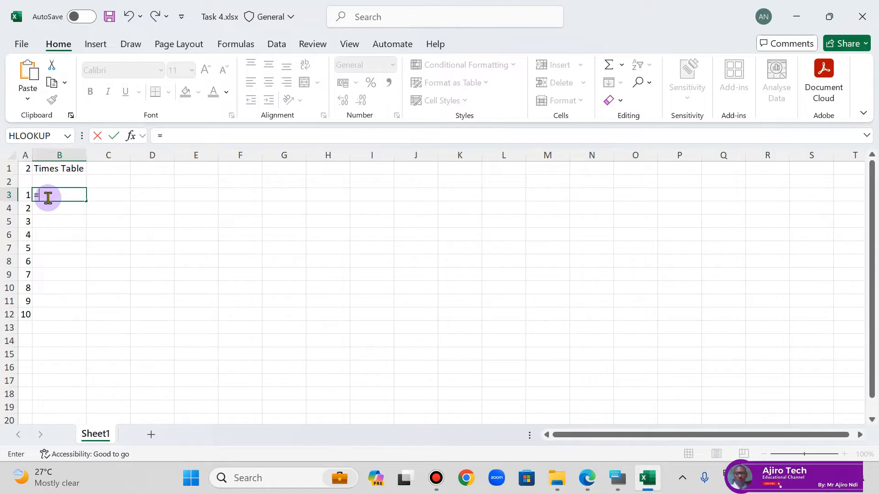
pyautogui.press('BackSpace')
pyautogui.press('Return')
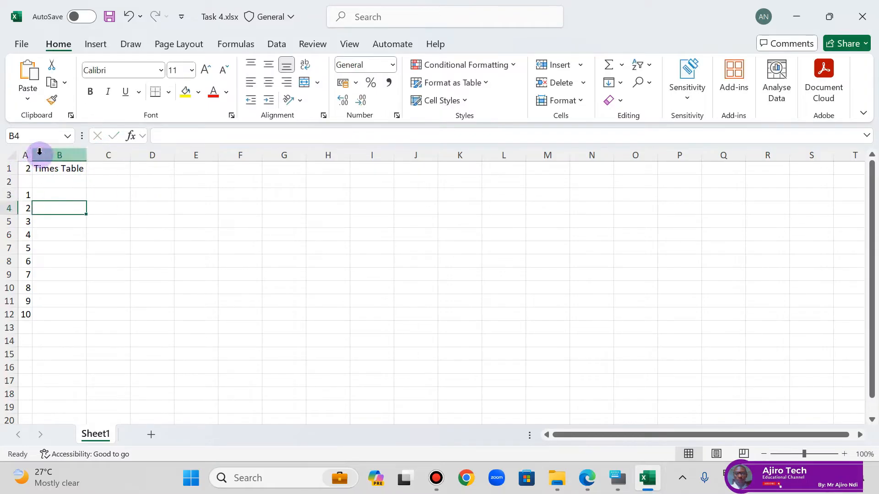
# Step: Widen column A slightly and enter the formula =A3*A1 in cell B3
pyautogui.moveTo(32, 156); pyautogui.dragTo(44, 156)
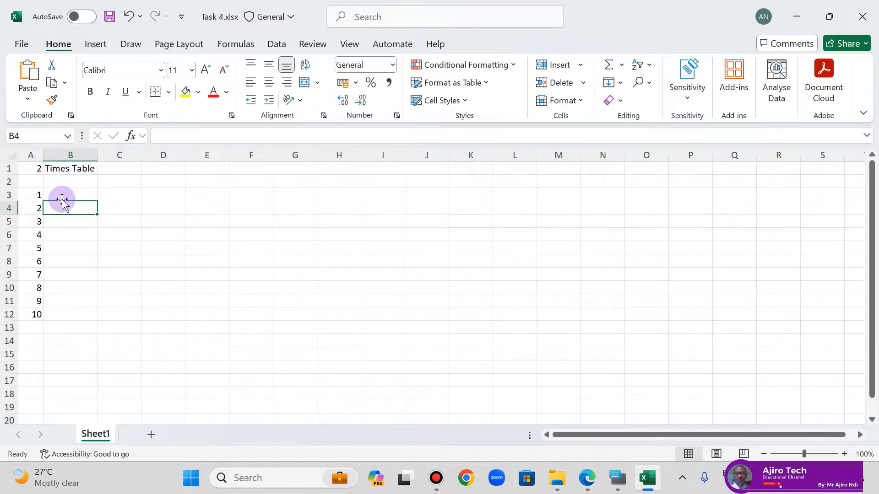
pyautogui.click(69, 189)
pyautogui.write('=')
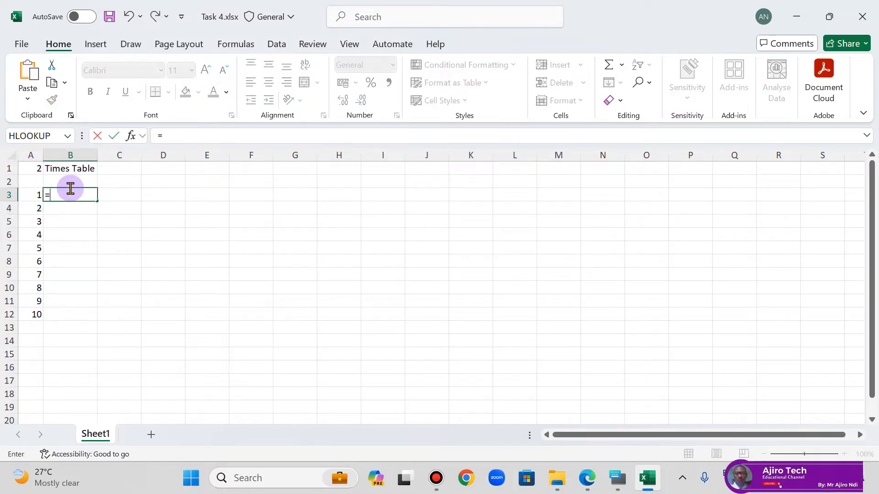
pyautogui.click(35, 194)
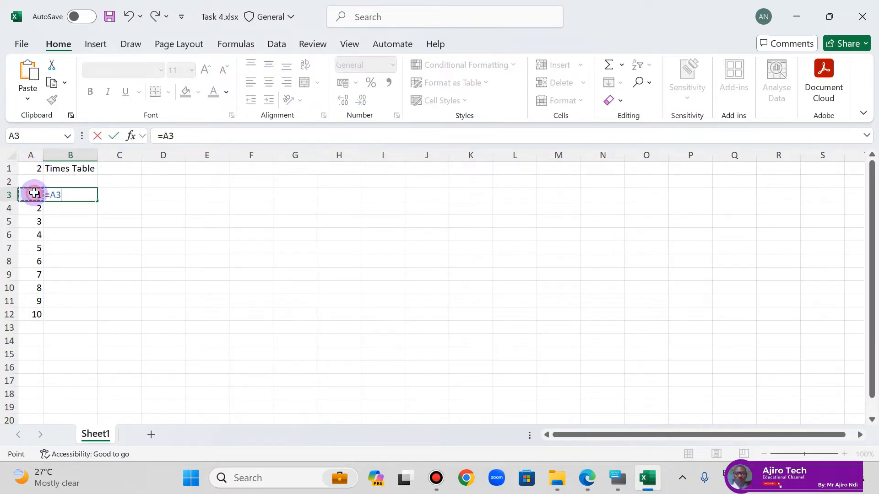
pyautogui.write('*')
pyautogui.click(35, 168)
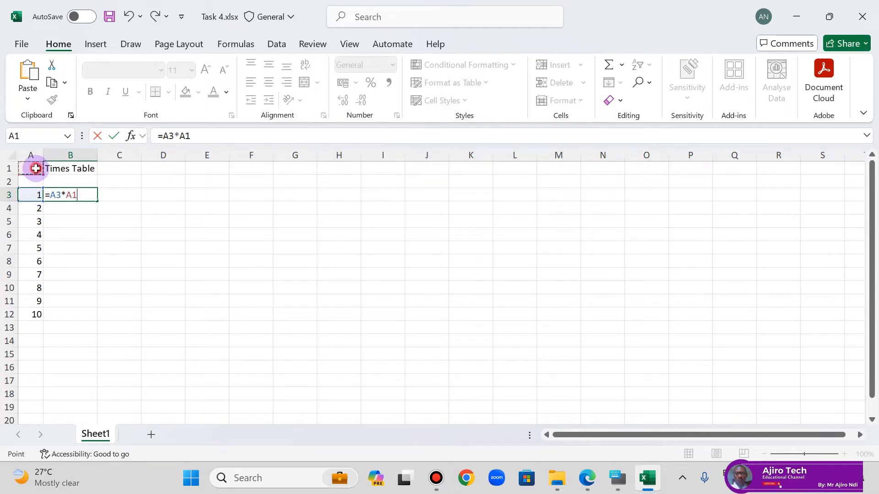
pyautogui.press('Return')
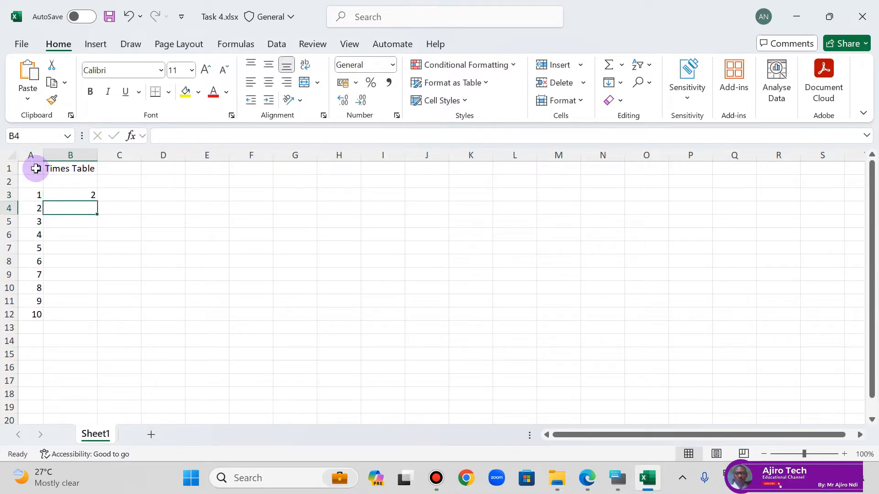
# Step: Fill the formula in B3 down to cell B12 and deselect the range
pyautogui.click(67, 195)
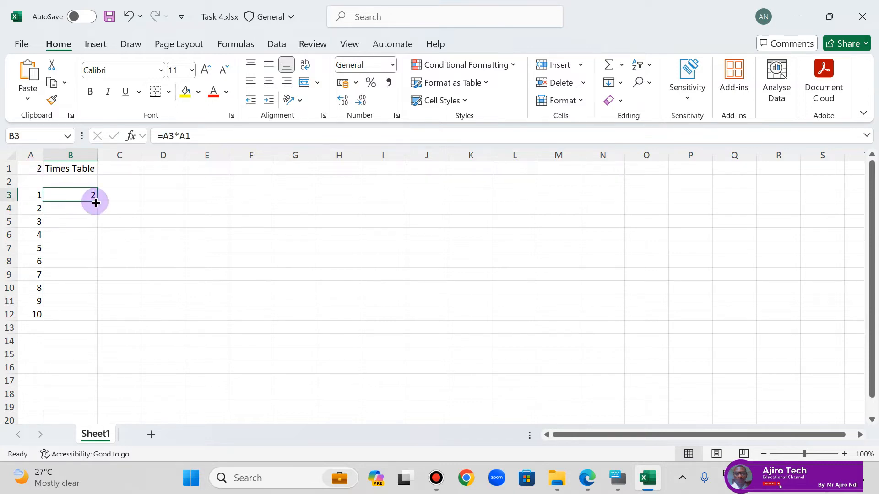
pyautogui.moveTo(95, 203); pyautogui.dragTo(101, 319)
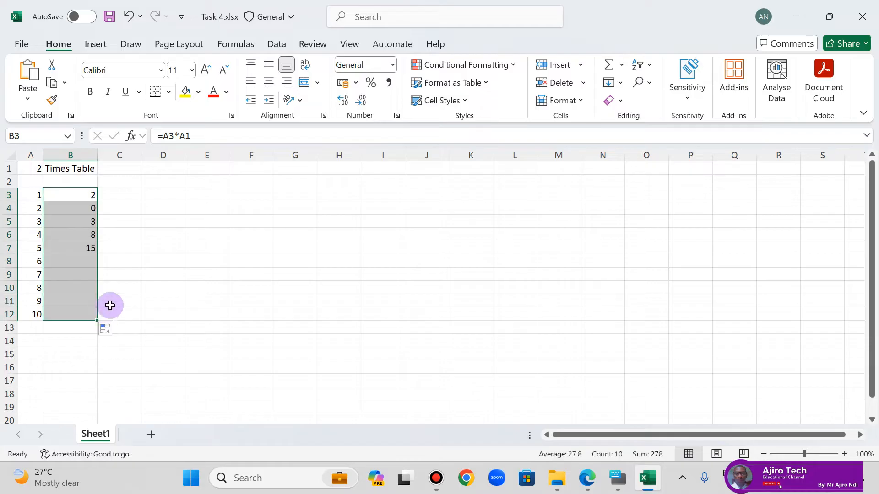
pyautogui.click(131, 274)
pyautogui.click(100, 220)
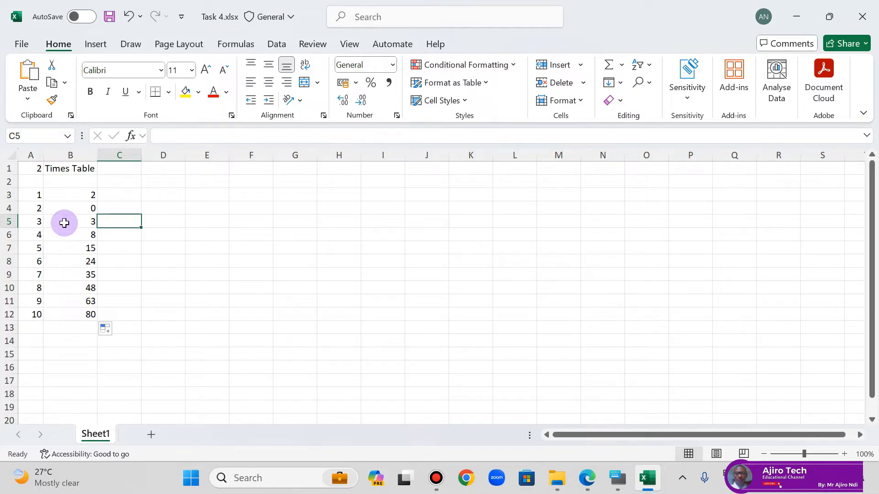
# Step: Inspect the formulas in cells B3 to B6 to compare which cells each copied formula references
pyautogui.click(73, 206)
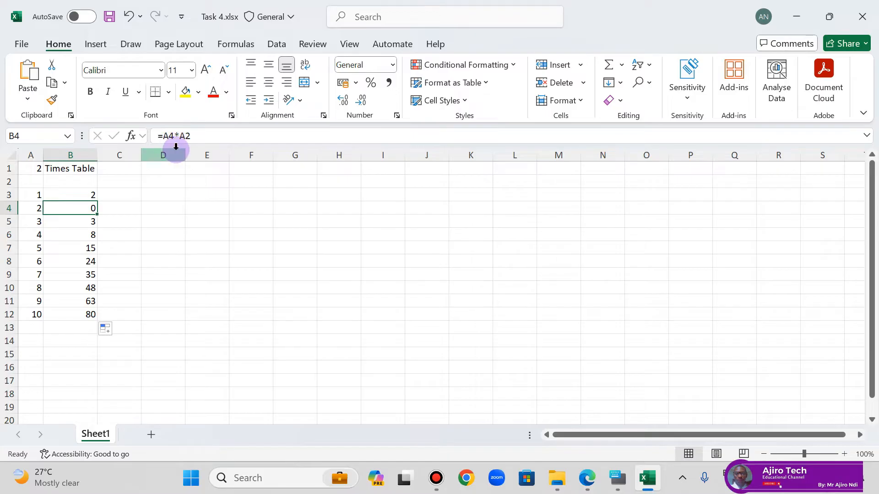
pyautogui.click(91, 195)
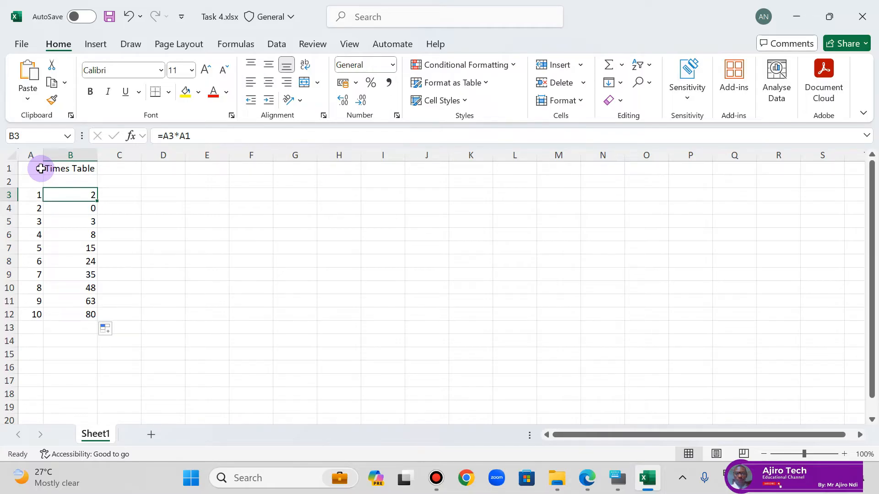
pyautogui.click(75, 210)
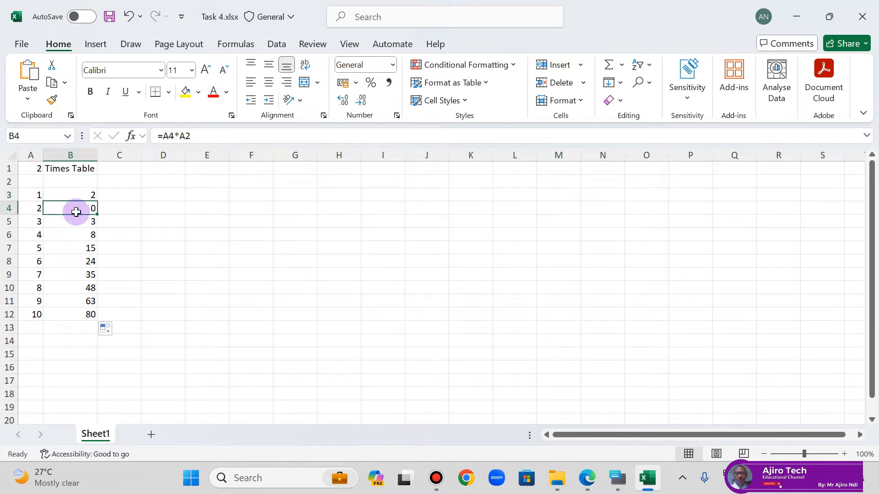
pyautogui.click(75, 222)
pyautogui.click(75, 236)
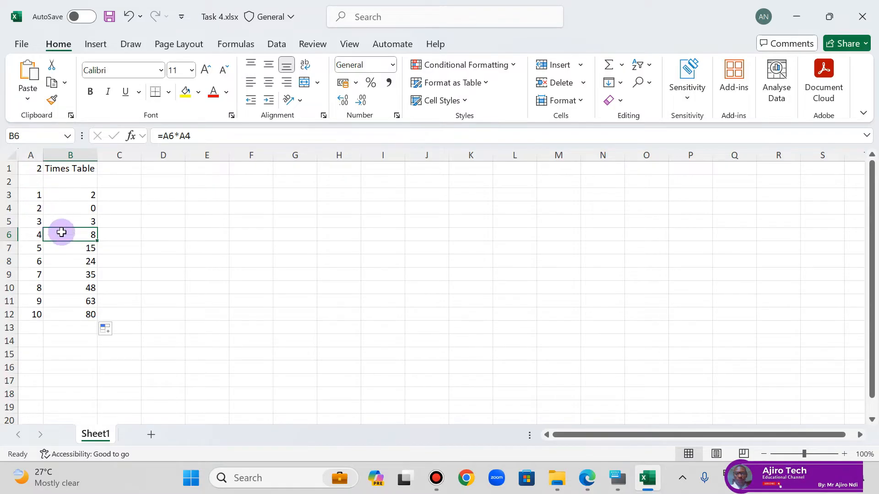
pyautogui.click(39, 222)
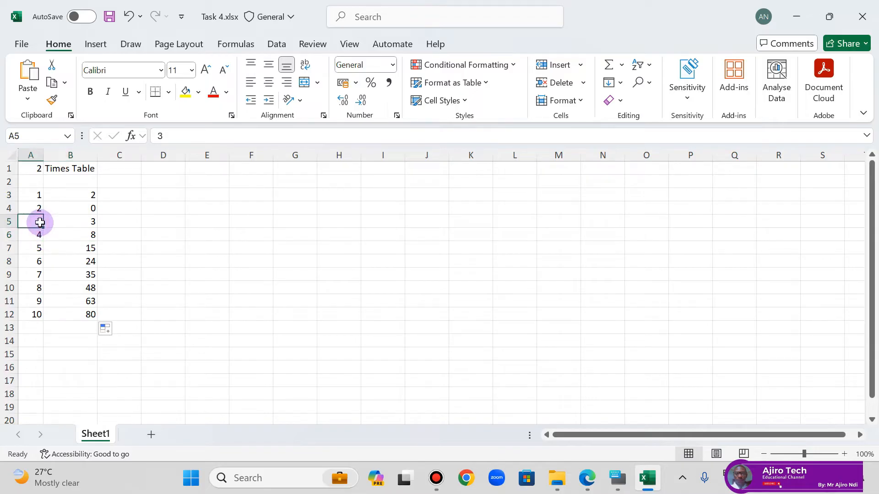
pyautogui.click(87, 221)
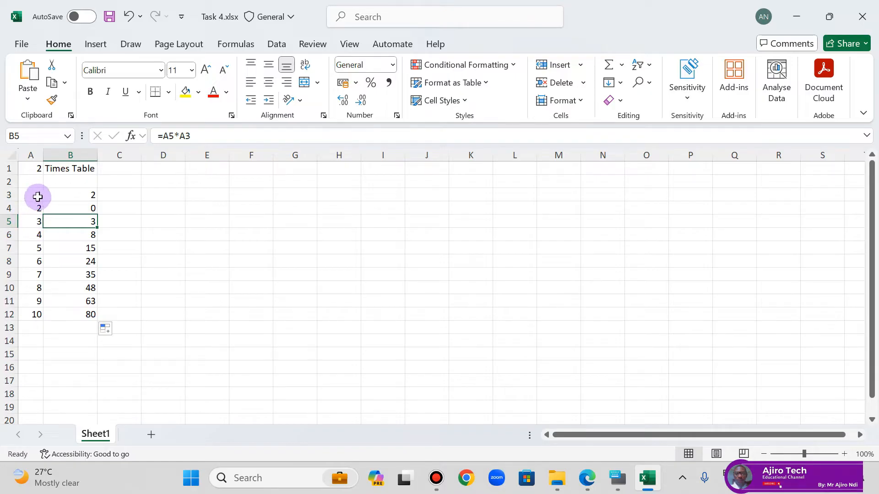
# Step: Check the multiplier in A6 and compare the cell references in the formulas of B6, B4 and B3
pyautogui.click(40, 236)
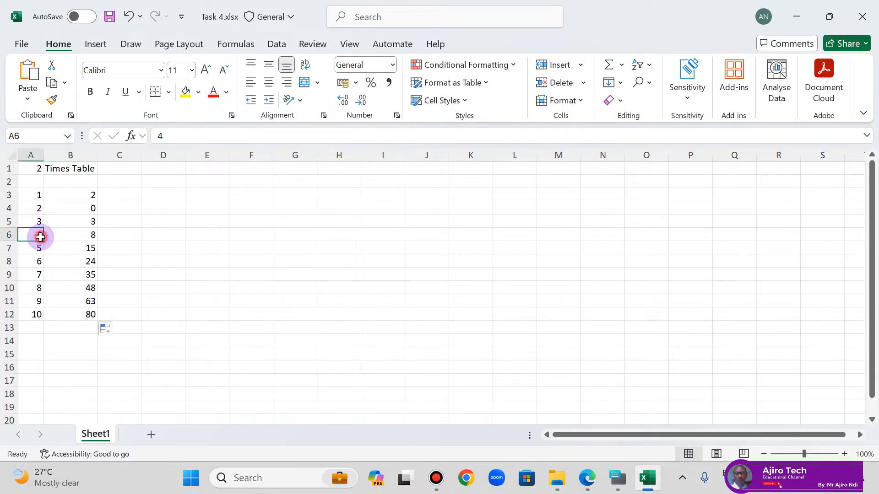
pyautogui.click(67, 237)
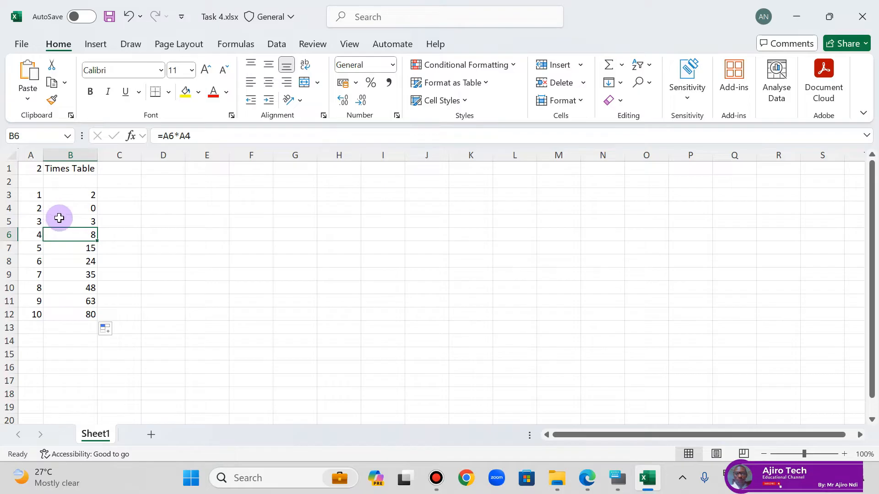
pyautogui.click(85, 204)
pyautogui.click(85, 197)
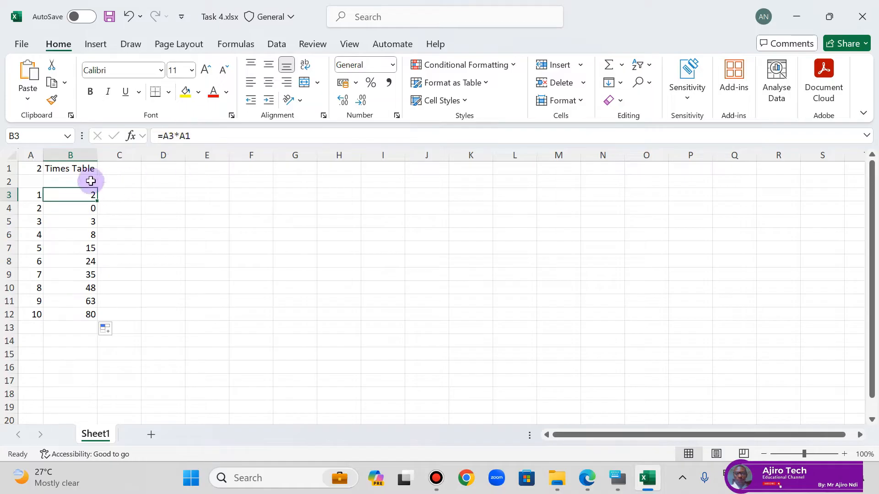
# Step: Try to make the A1 reference in B3's formula absolute with F4 on the On-Screen Keyboard
pyautogui.doubleClick(185, 136)
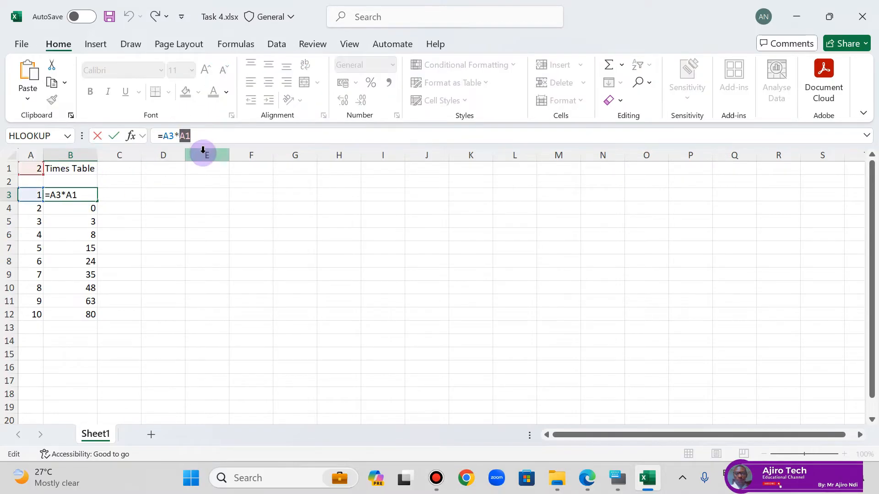
pyautogui.click(617, 479)
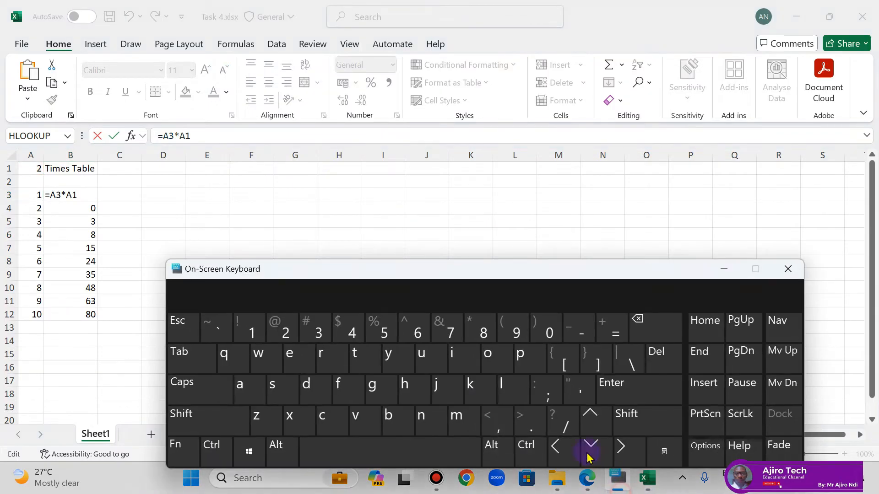
pyautogui.click(182, 459)
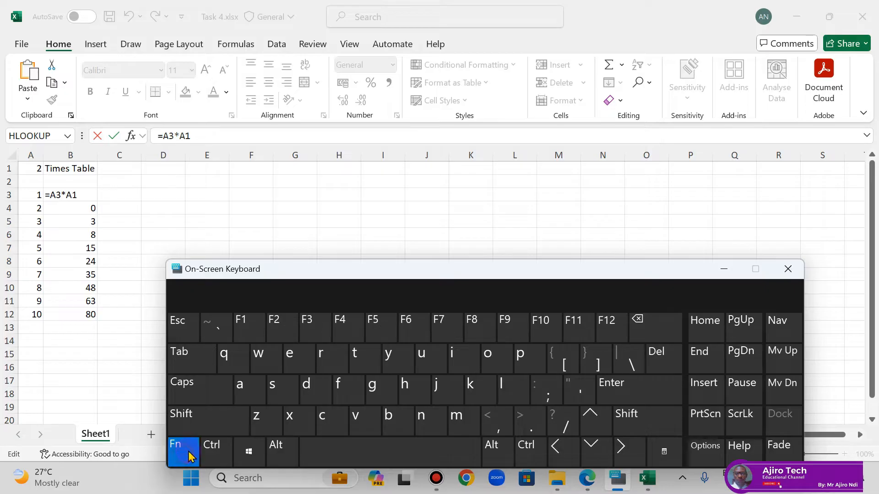
pyautogui.click(342, 331)
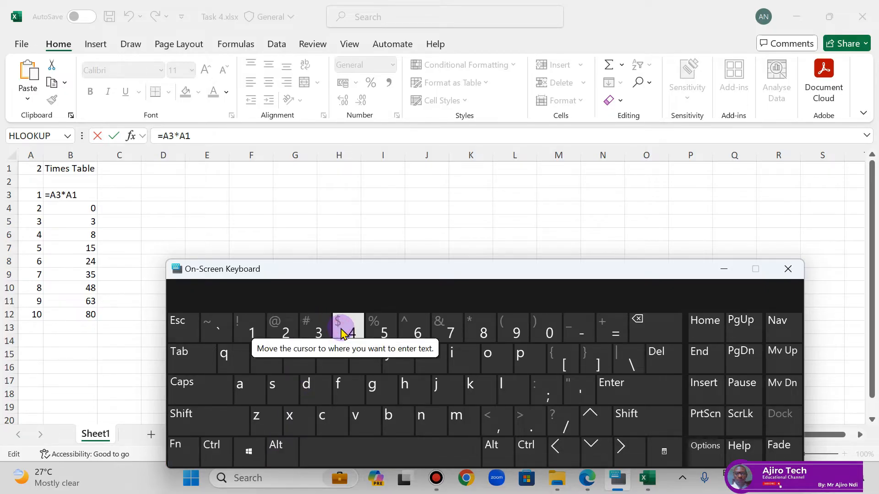
# Step: Make the A1 reference in B3 absolute so the formula reads =A3*$A$1, minimize the On-Screen Keyboard and commit the formula
pyautogui.doubleClick(182, 136)
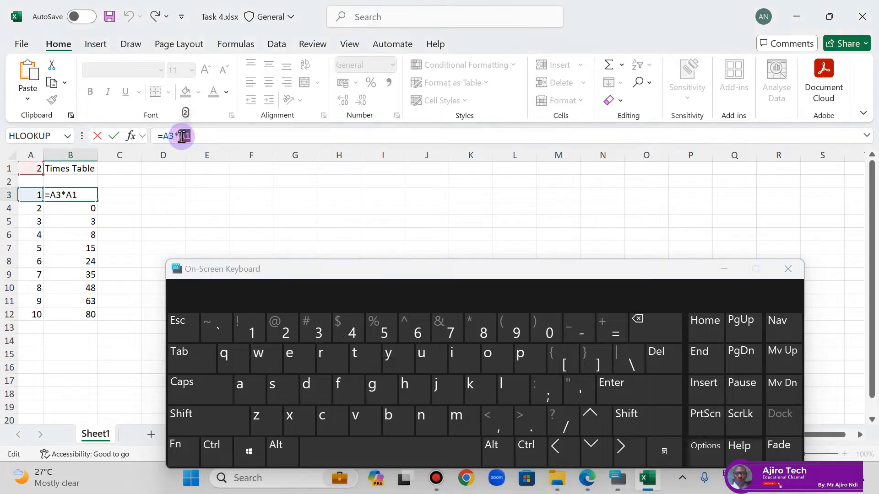
pyautogui.click(184, 135)
pyautogui.doubleClick(183, 136)
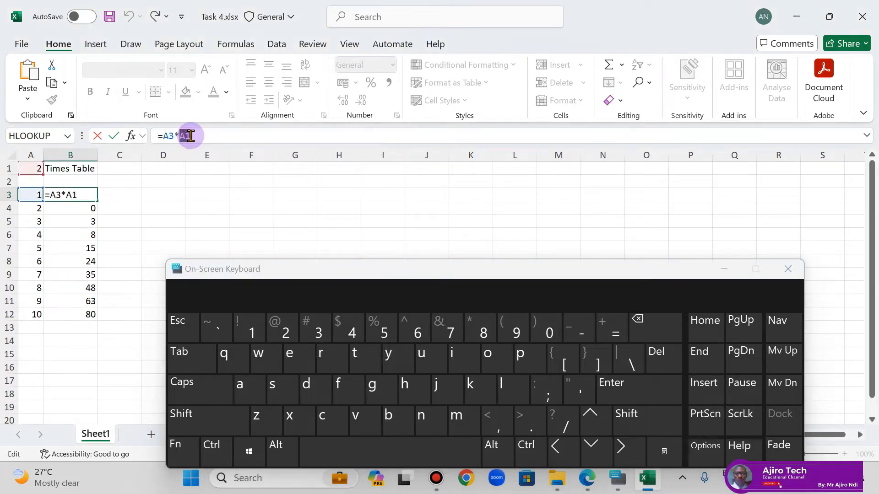
pyautogui.click(186, 457)
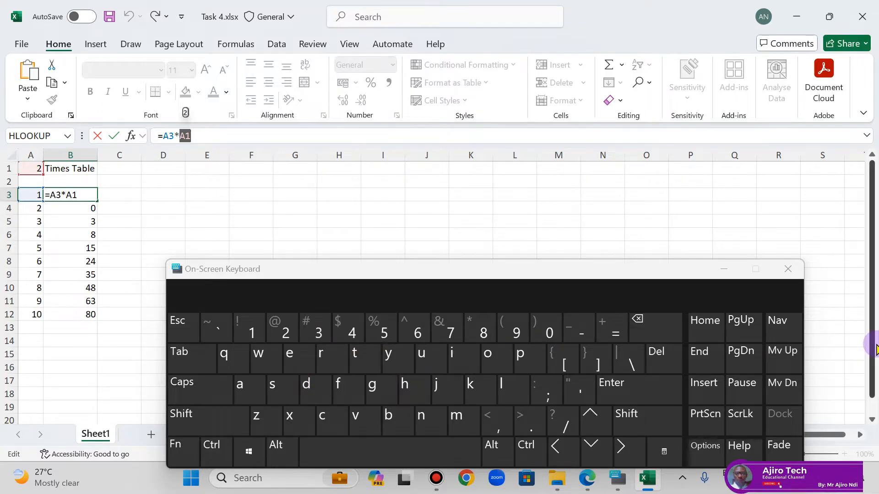
pyautogui.press('F4')
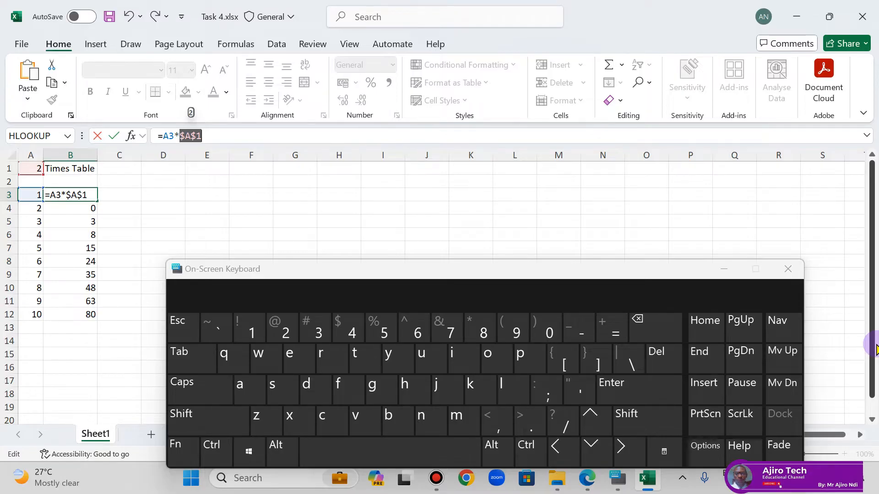
pyautogui.click(734, 274)
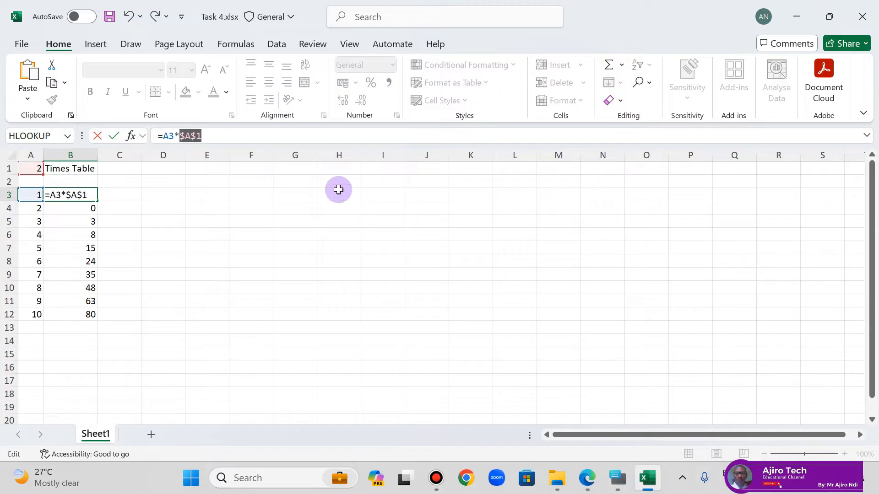
pyautogui.click(129, 17)
pyautogui.click(179, 135)
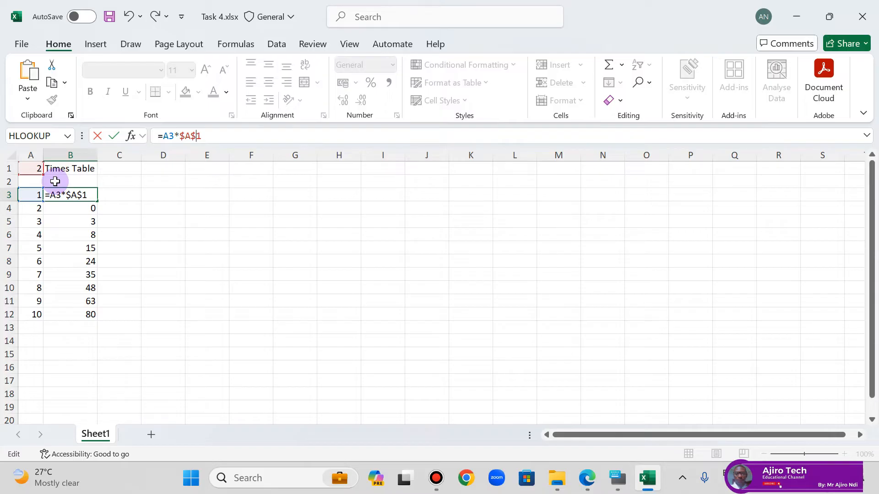
pyautogui.press('Return')
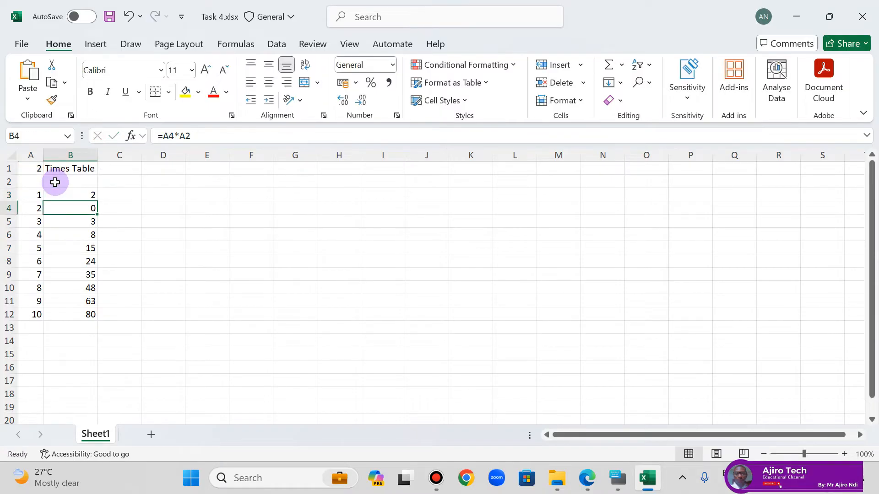
# Step: Fill the formula from B3 down to B12 and deselect the range
pyautogui.click(89, 195)
pyautogui.moveTo(97, 201); pyautogui.dragTo(93, 314)
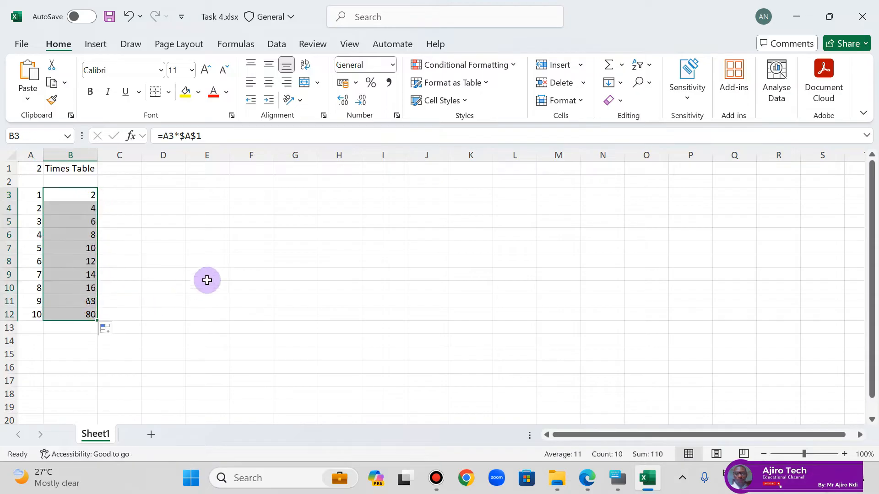
pyautogui.click(309, 244)
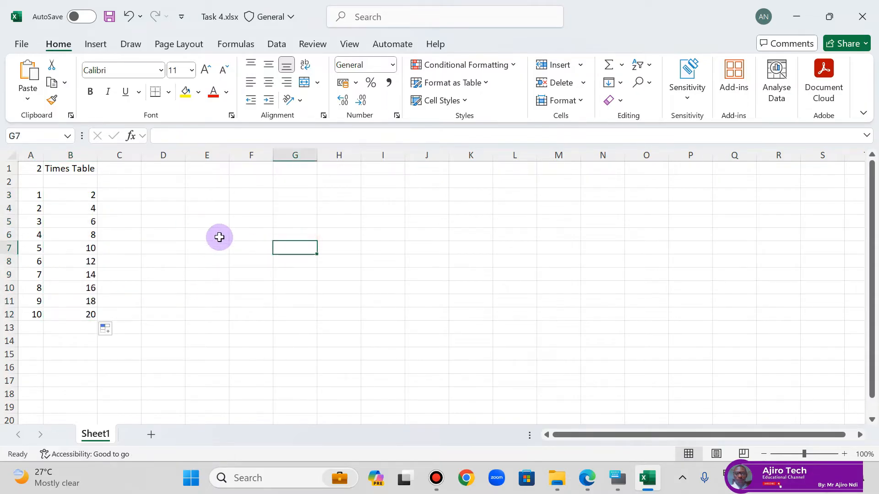
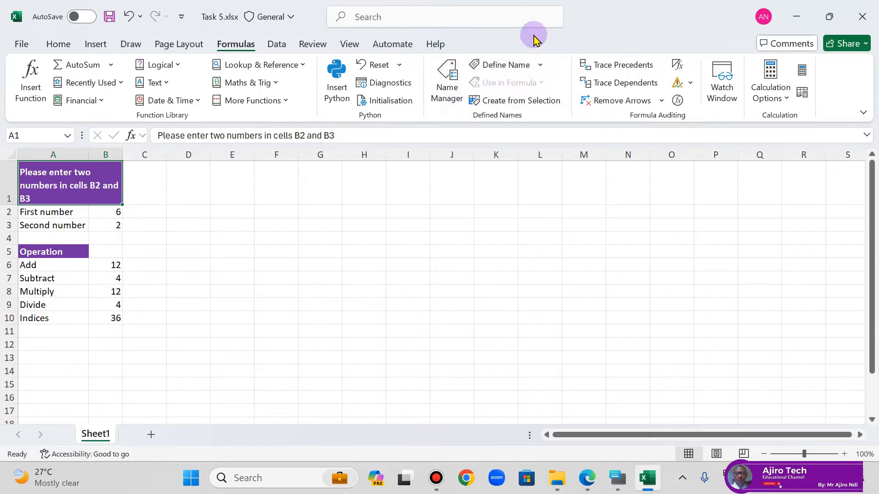
# Step: Define the workbook-scope name Multiplication for the merged heading cell A1
pyautogui.click(541, 66)
pyautogui.click(526, 84)
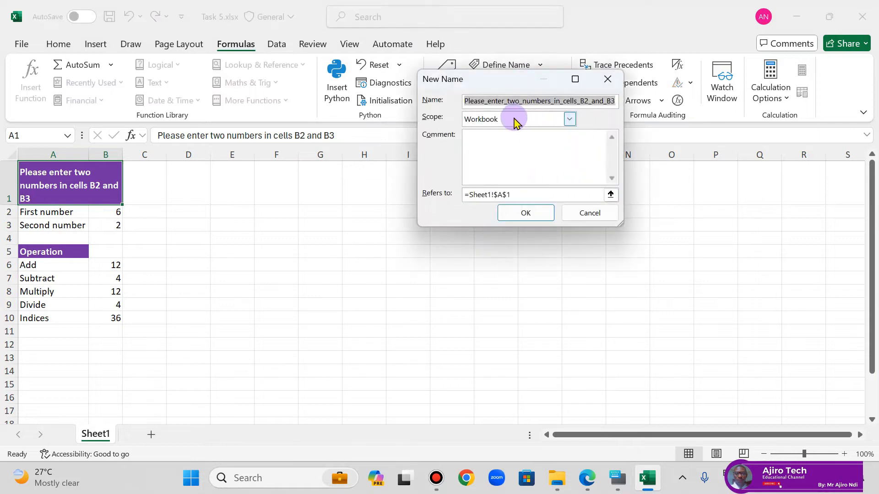
pyautogui.press('BackSpace')
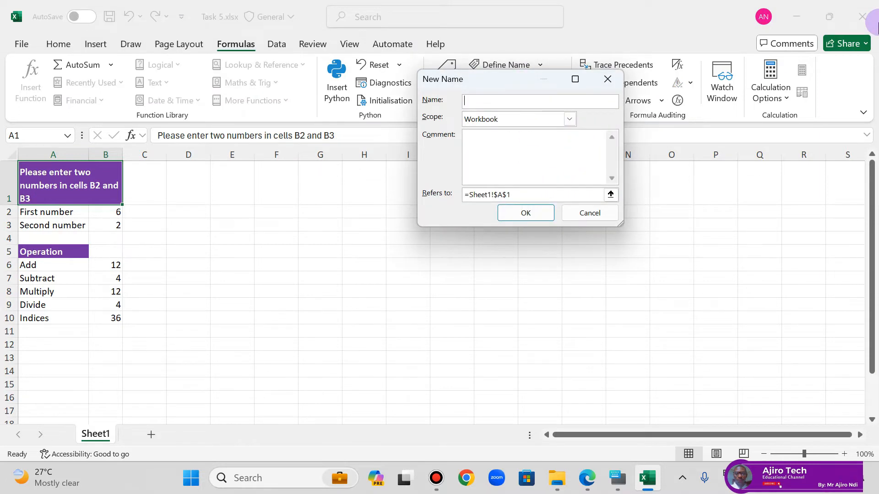
pyautogui.write('Multiplication')
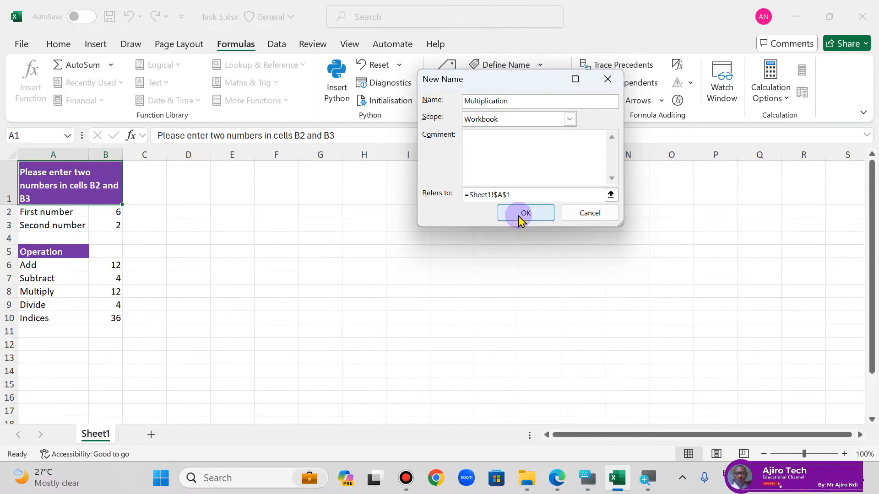
pyautogui.click(521, 215)
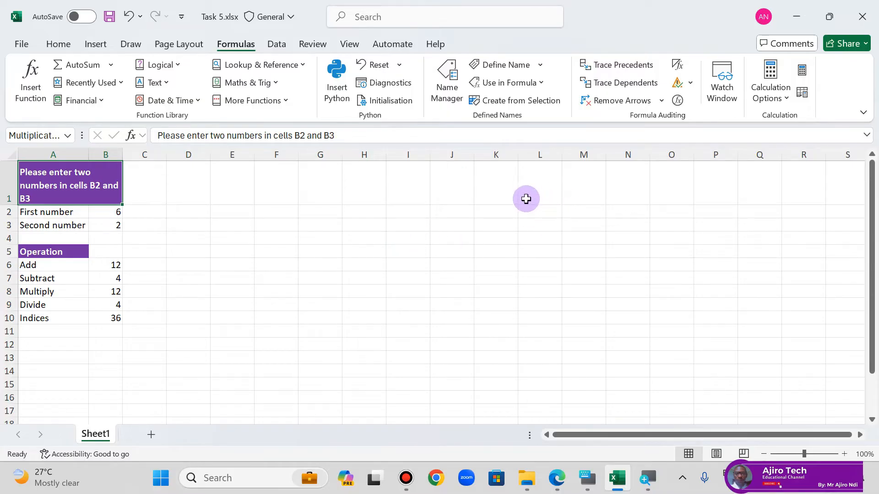
# Step: Enter the formula =Multiplication in cell L1 and reselect the cell to check its formula
pyautogui.click(534, 185)
pyautogui.write('=')
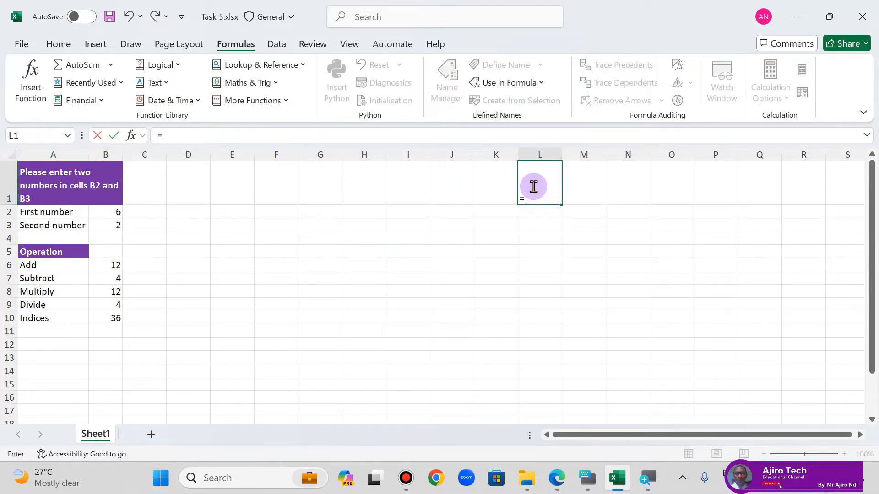
pyautogui.write('mu')
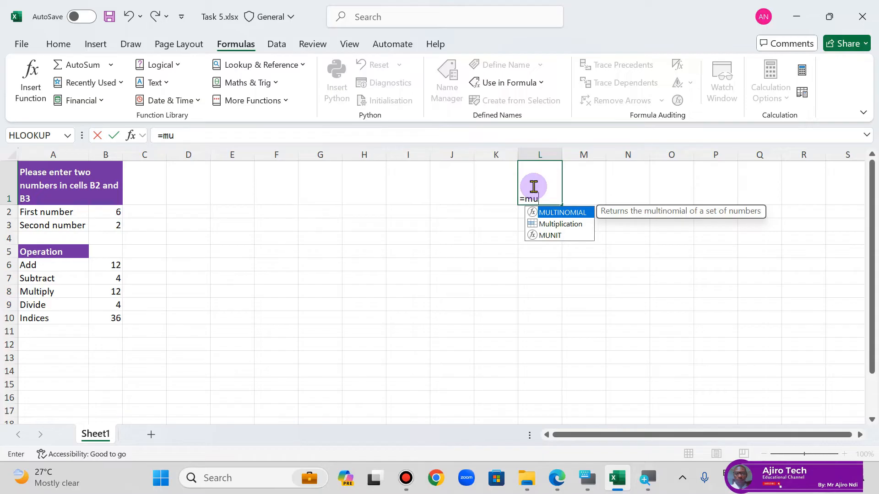
pyautogui.click(564, 224)
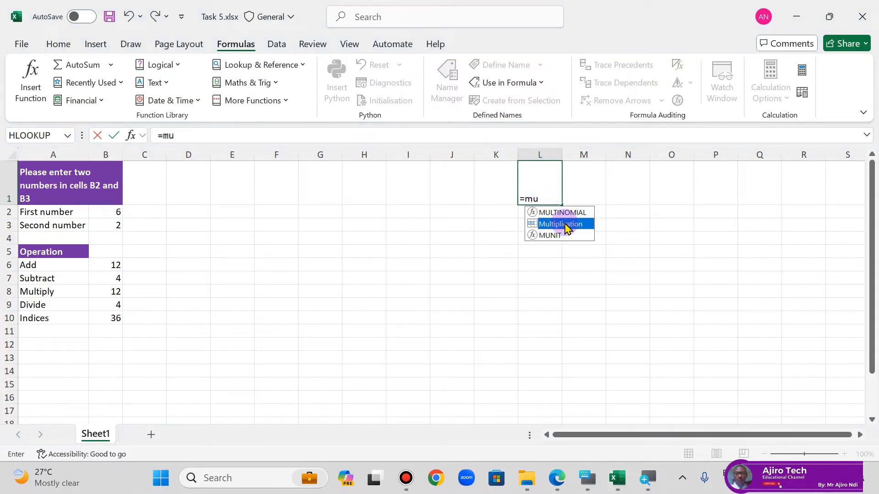
pyautogui.doubleClick(565, 225)
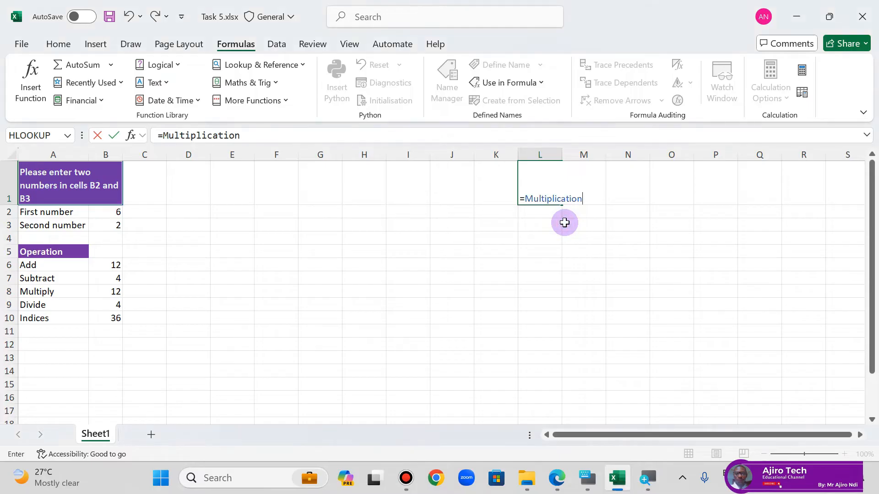
pyautogui.press('Return')
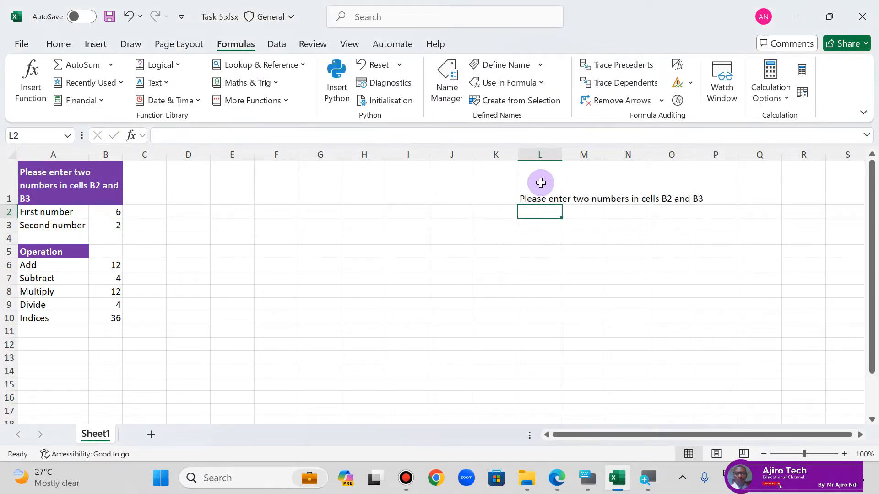
pyautogui.click(540, 182)
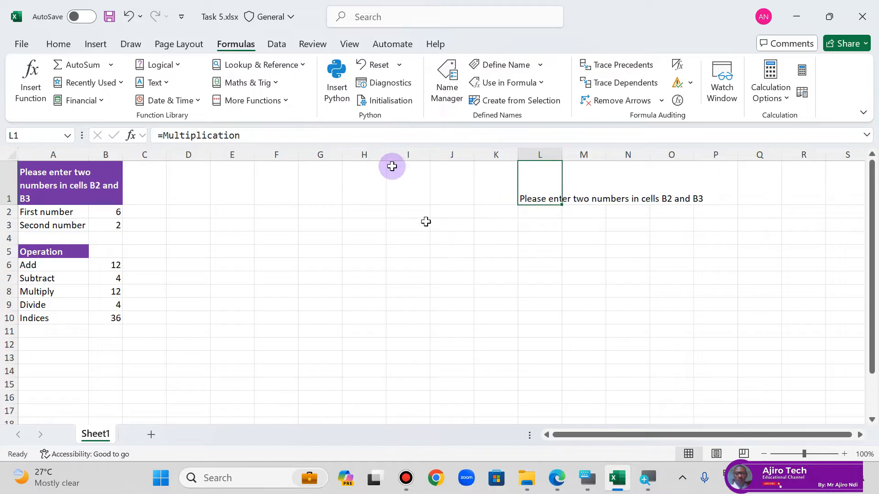
# Step: Define the workbook-scope name Multiply_Numbers for the range A6:B10
pyautogui.moveTo(33, 265); pyautogui.dragTo(99, 315)
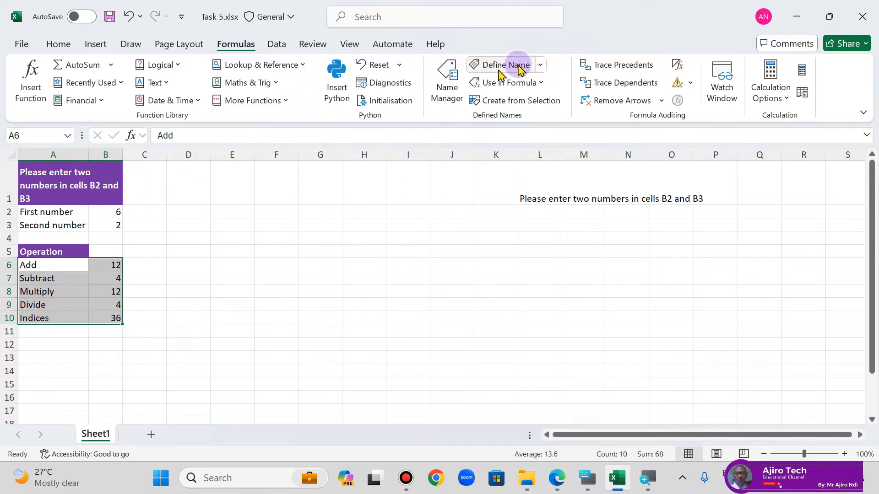
pyautogui.click(540, 64)
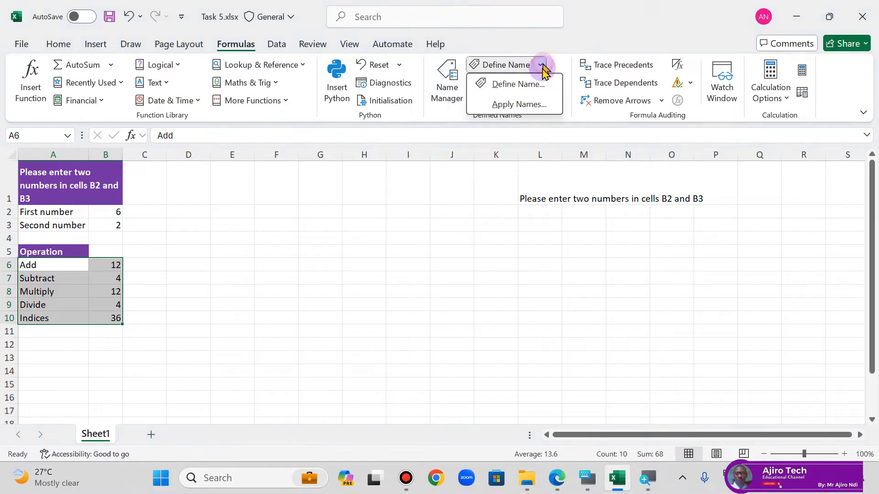
pyautogui.click(518, 85)
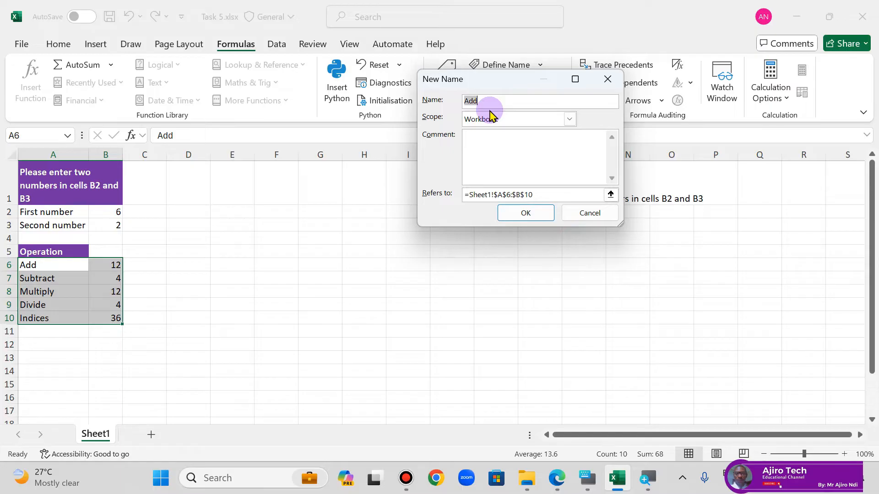
pyautogui.write('Multipl')
pyautogui.write('y')
pyautogui.write('_')
pyautogui.write('Two')
pyautogui.write('_')
pyautogui.press('BackSpace')
pyautogui.press('BackSpace')
pyautogui.press('BackSpace')
pyautogui.press('BackSpace')
pyautogui.write('Numbers')
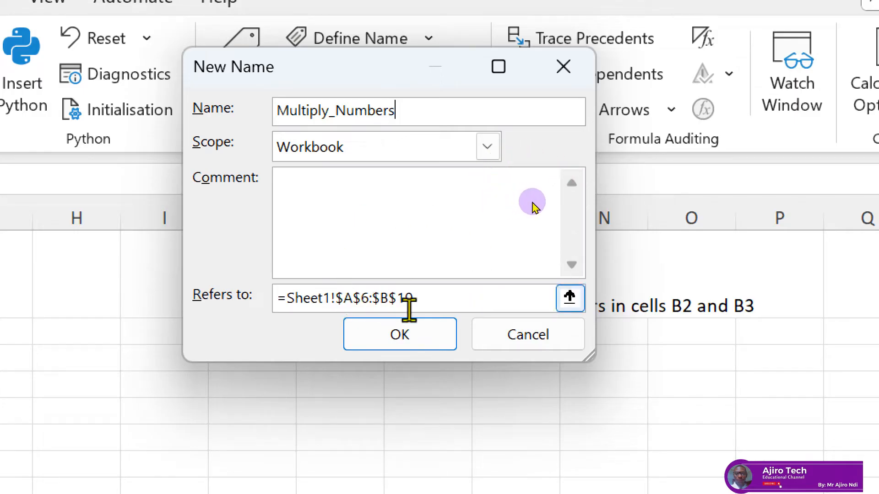
pyautogui.click(418, 342)
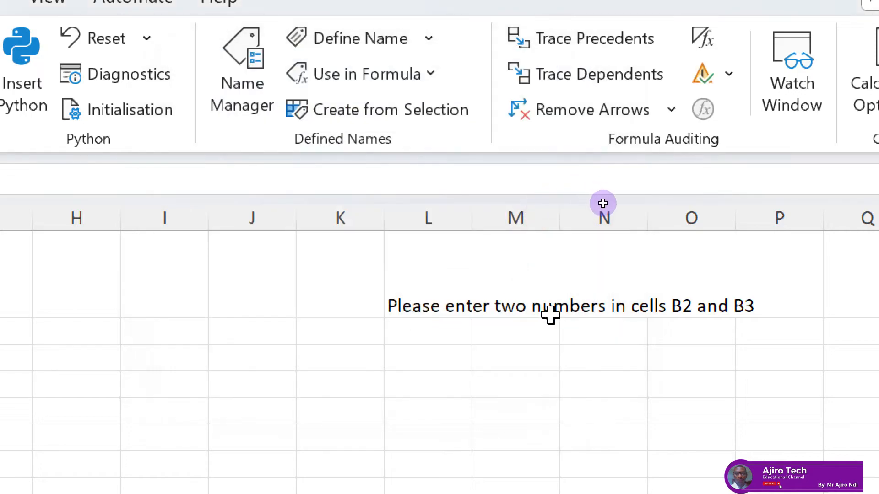
pyautogui.write('z-')
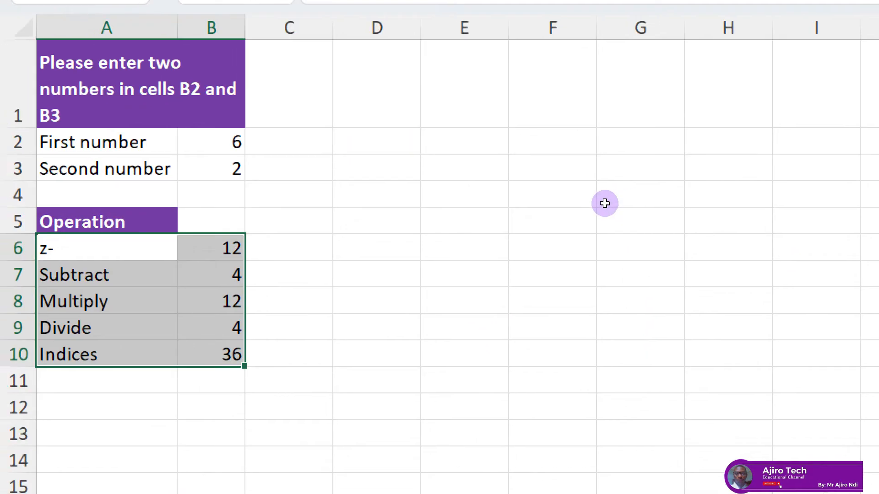
pyautogui.press('super+minus')
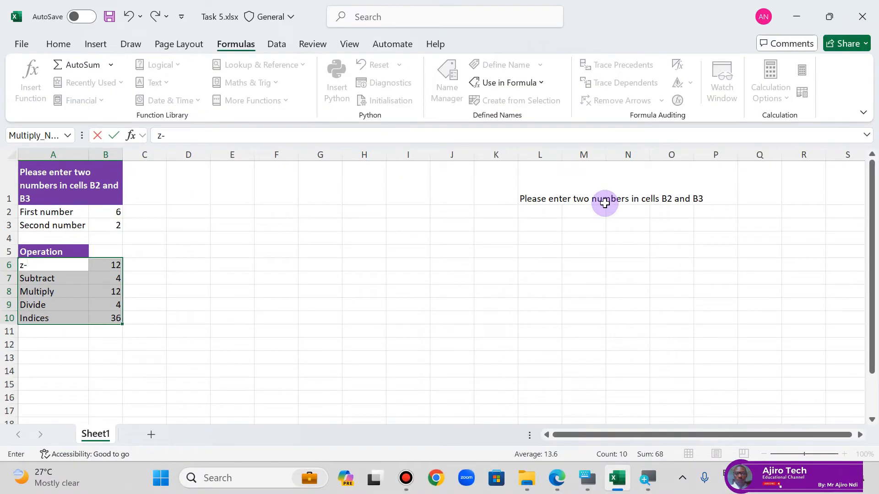
pyautogui.press('BackSpace')
pyautogui.press('BackSpace')
pyautogui.write('Add')
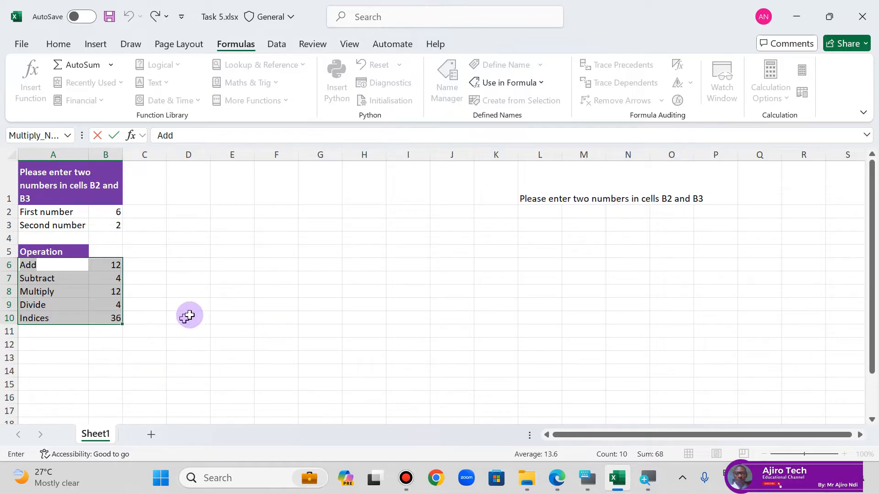
pyautogui.click(189, 316)
# Step: Enter the formula =Multiply_Numbers in cell H6 using the defined name
pyautogui.click(360, 267)
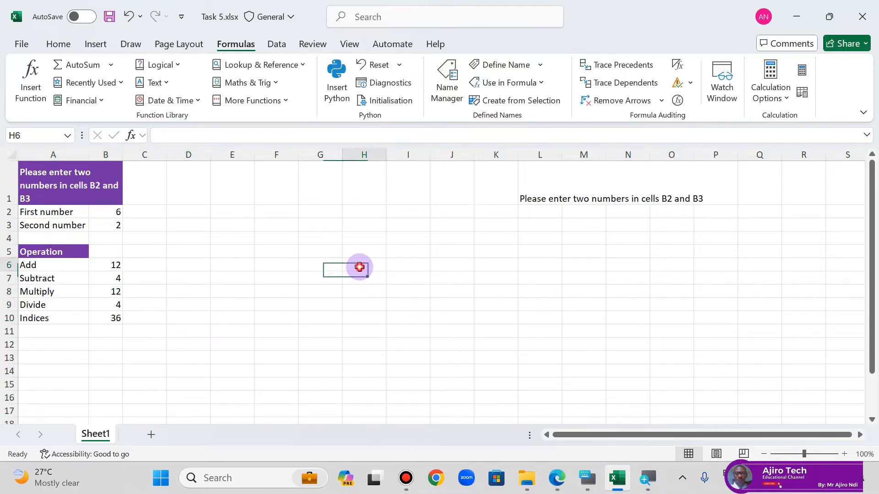
pyautogui.write('=mul')
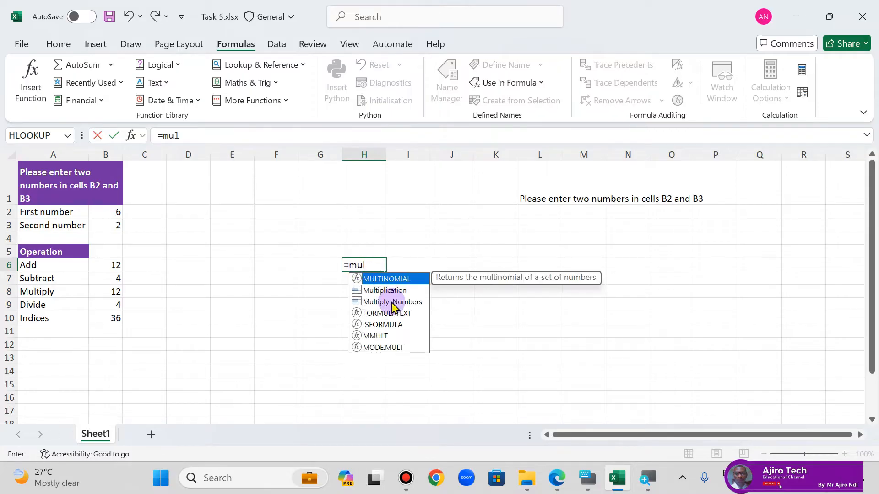
pyautogui.click(392, 303)
pyautogui.doubleClick(392, 303)
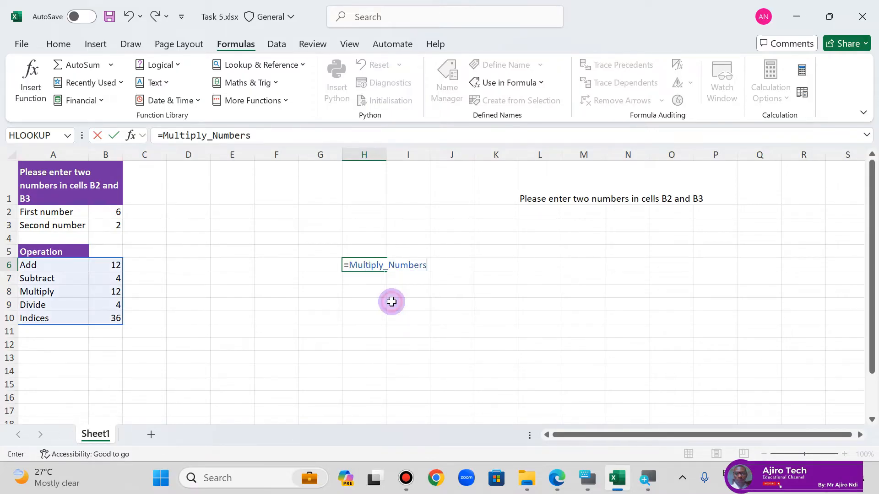
pyautogui.press('Return')
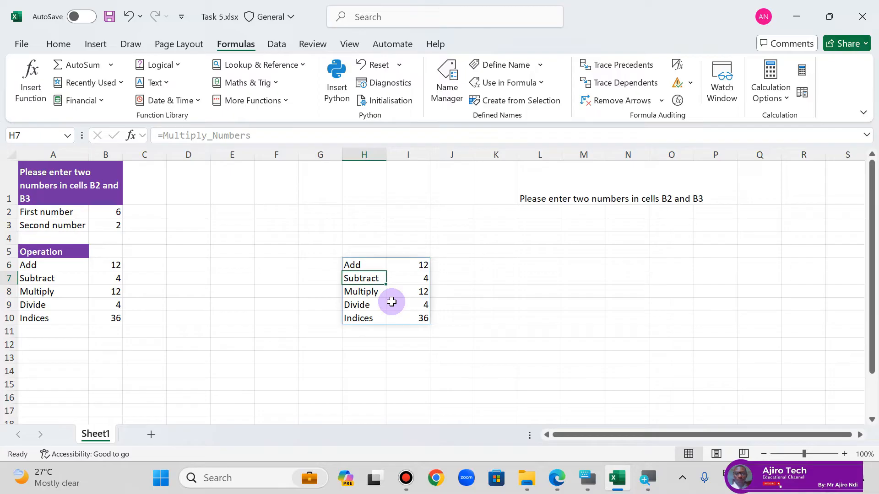
# Step: Switch to the lesson PDF in Microsoft Edge and review the Named Cells and Ranges page
pyautogui.click(556, 479)
pyautogui.scroll(-2, 414, 363)
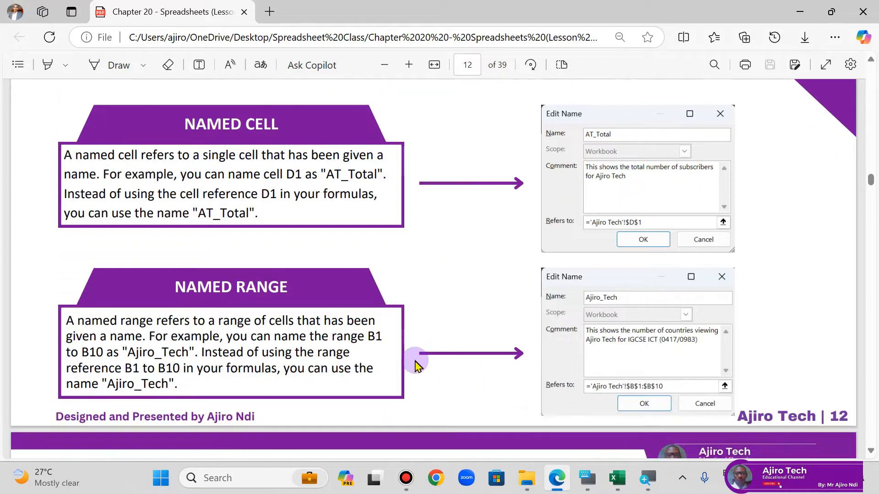
pyautogui.scroll(2, 417, 373)
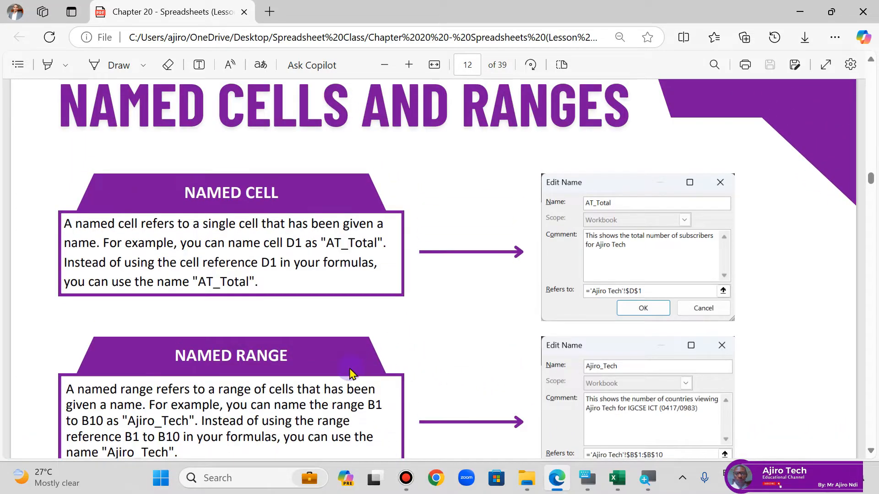
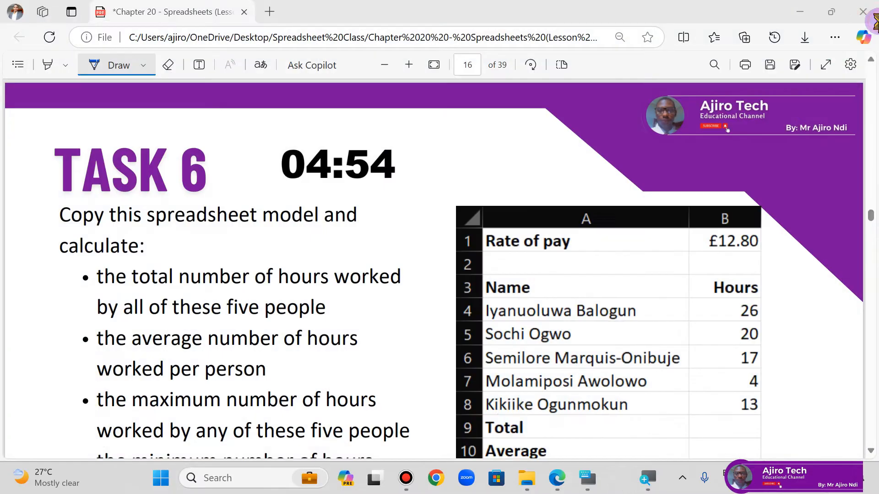
# Step: Switch to File Explorer and open Task 6.csv from the Spreadsheet Lesson Slide Source Files folder in Excel
pyautogui.click(556, 476)
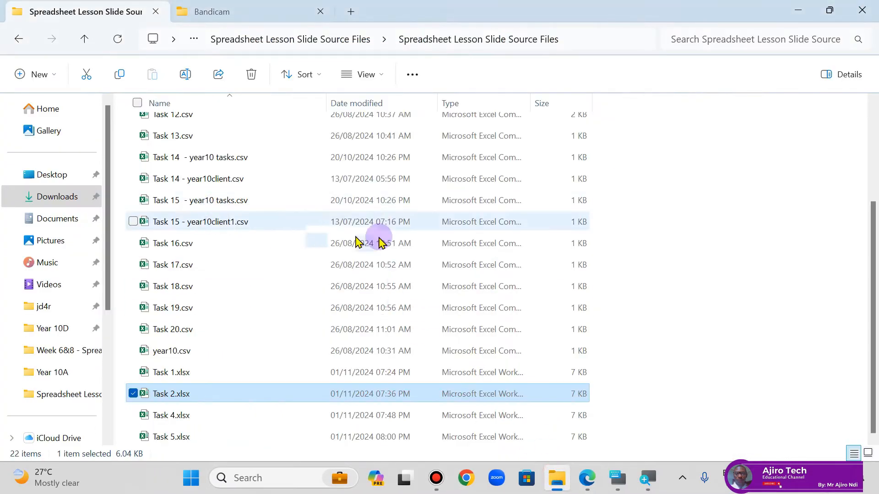
pyautogui.scroll(3, 370, 229)
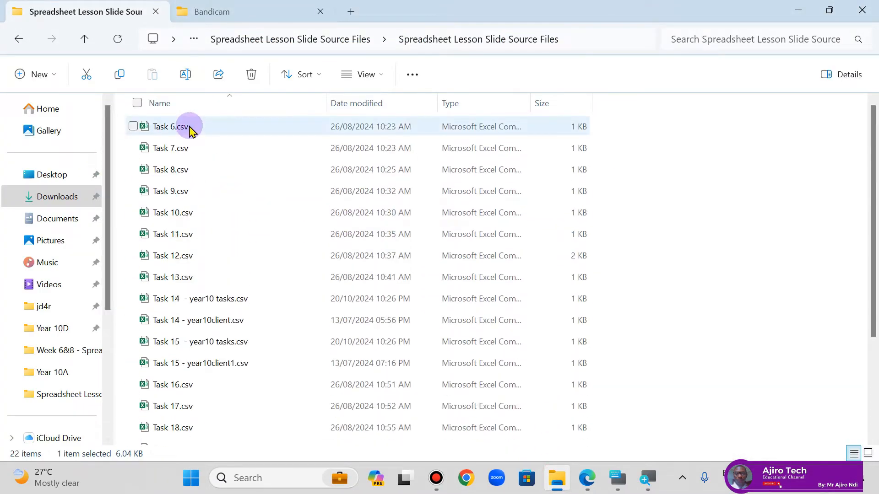
pyautogui.click(585, 483)
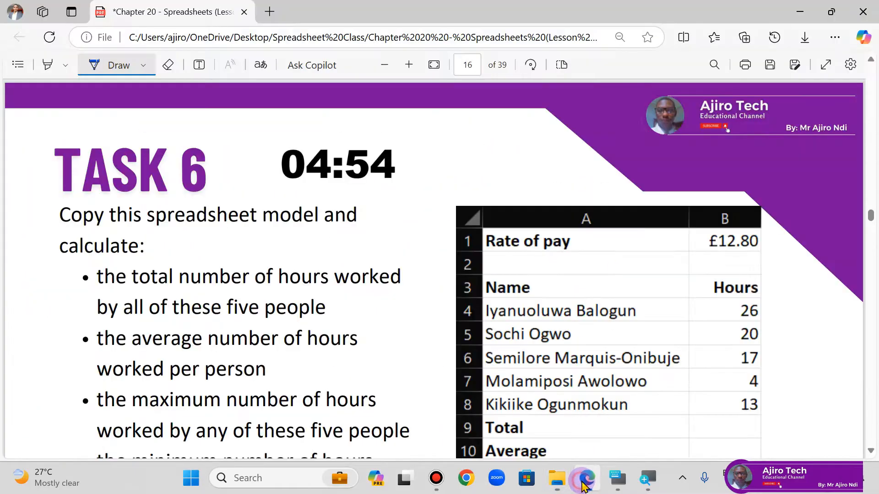
pyautogui.moveTo(562, 482)
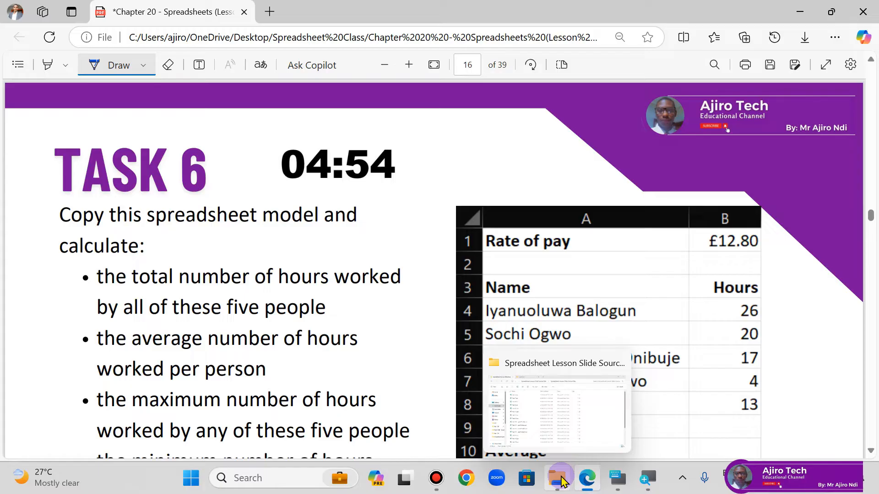
pyautogui.click(562, 482)
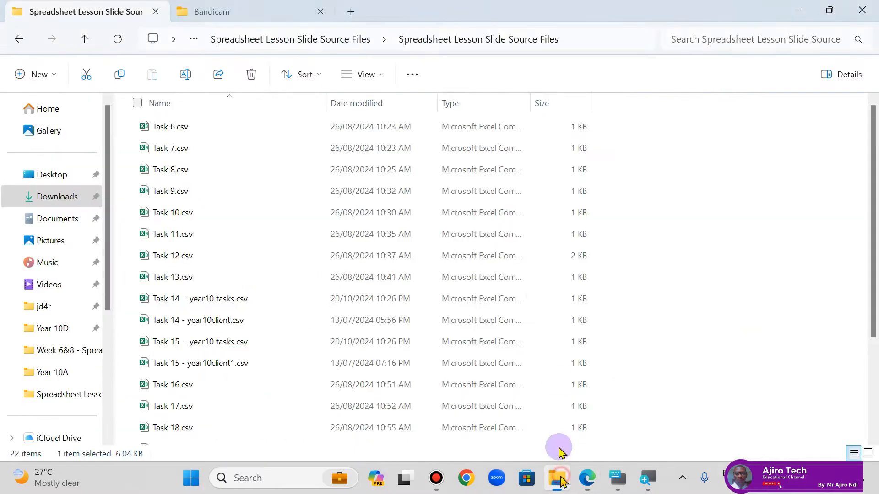
pyautogui.click(175, 128)
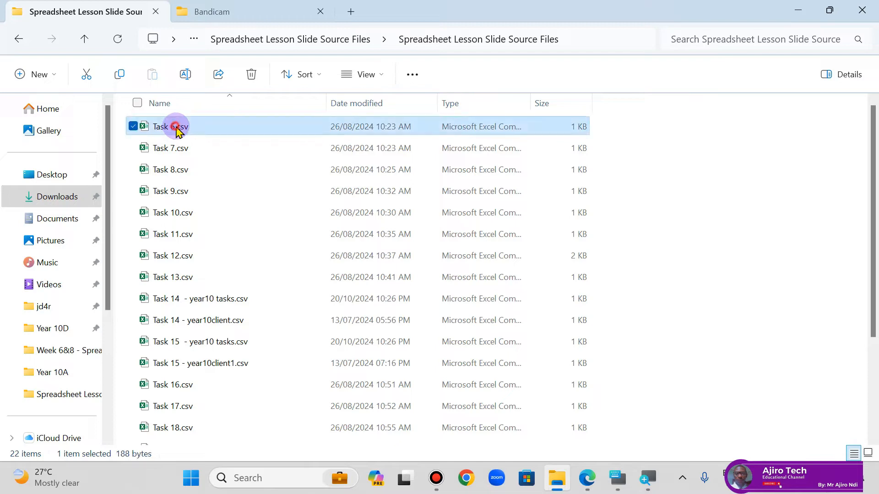
pyautogui.doubleClick(176, 129)
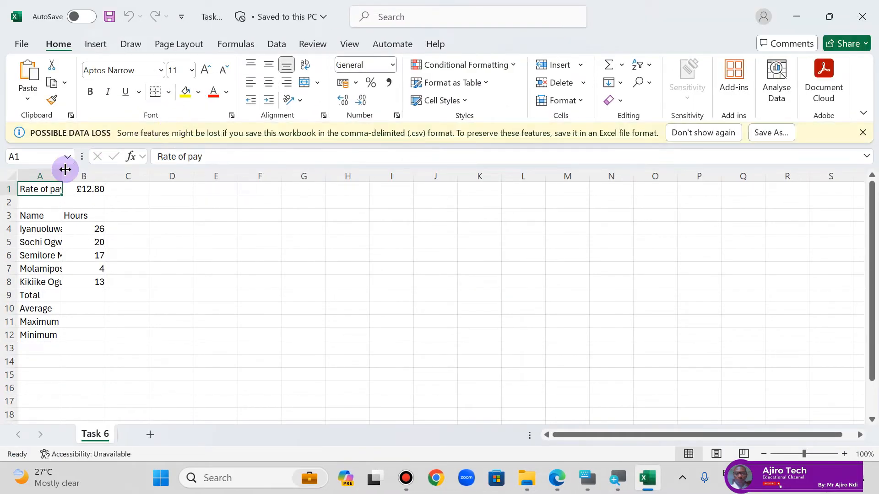
# Step: Save the Task 6 file in the same folder as an Excel Workbook (*.xlsx)
pyautogui.click(19, 45)
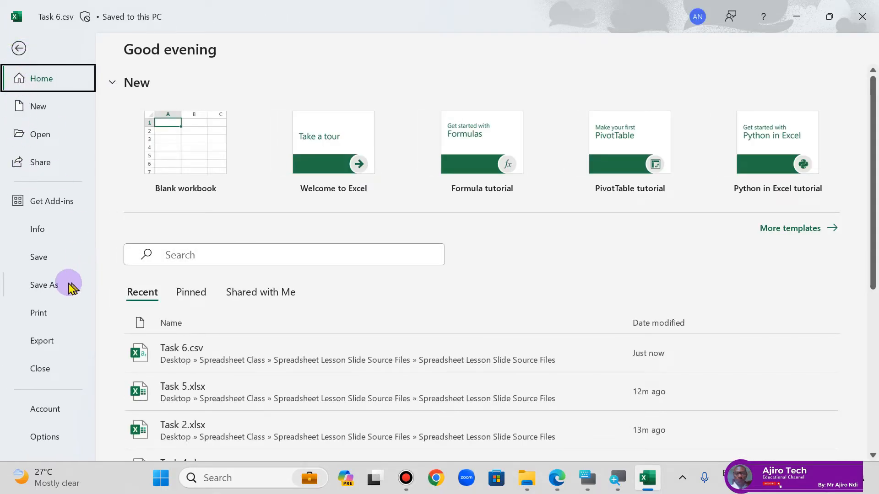
pyautogui.click(44, 285)
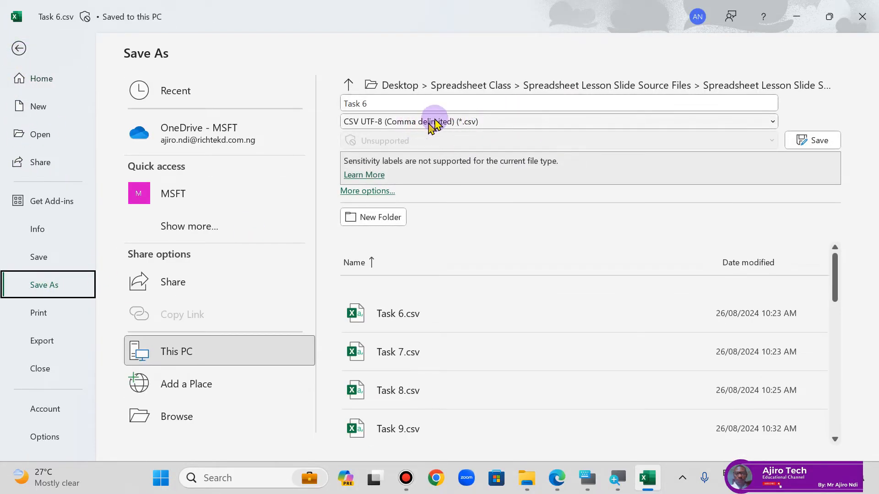
pyautogui.click(407, 123)
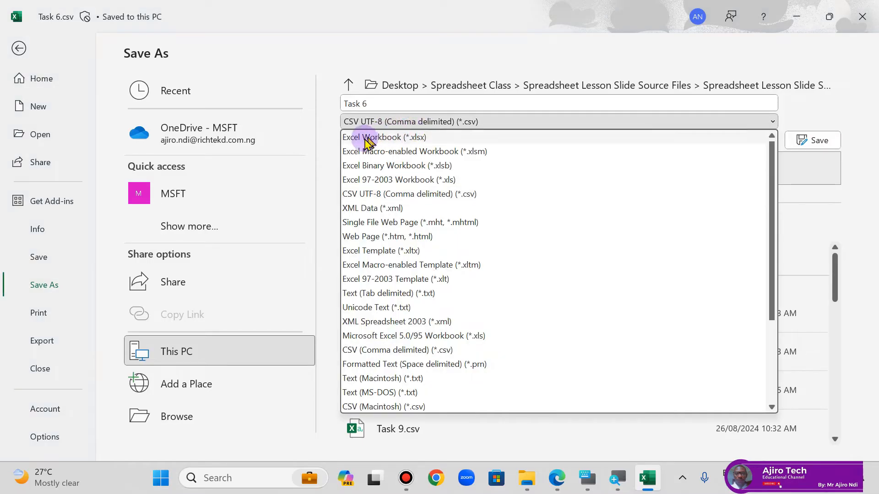
pyautogui.click(382, 139)
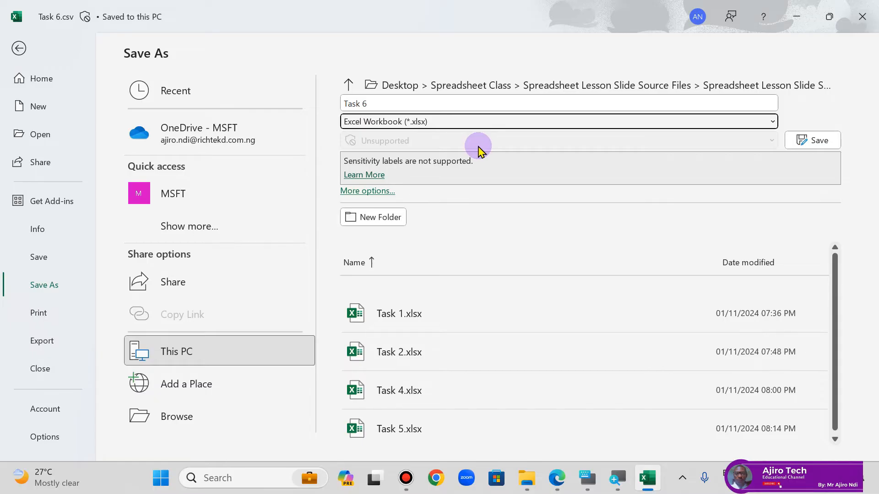
pyautogui.click(819, 140)
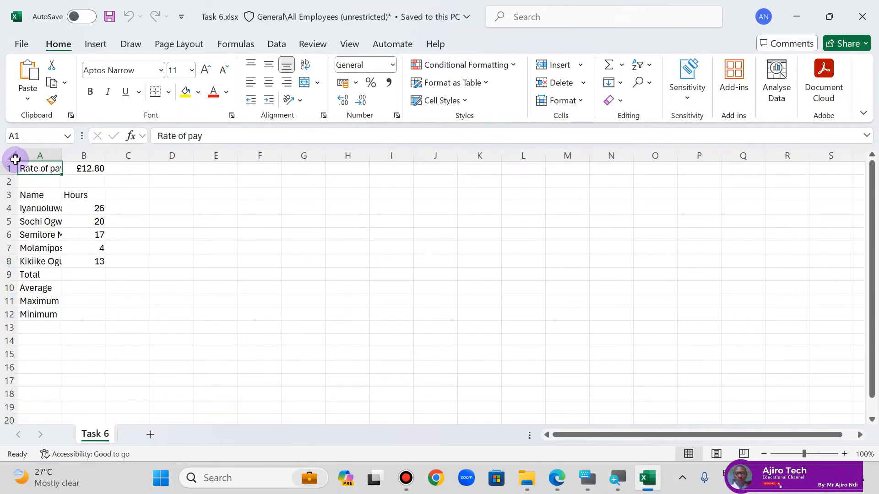
# Step: Autofit the widths of all columns in the Task 6 sheet to their contents
pyautogui.click(12, 157)
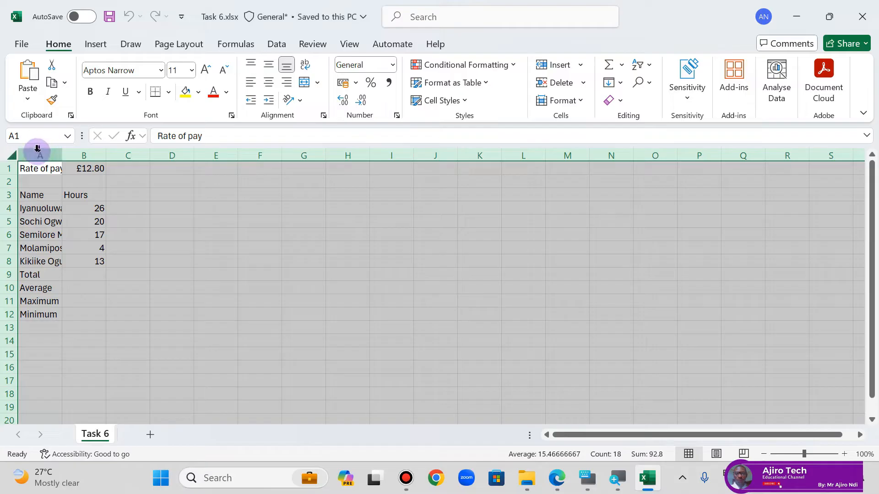
pyautogui.doubleClick(61, 153)
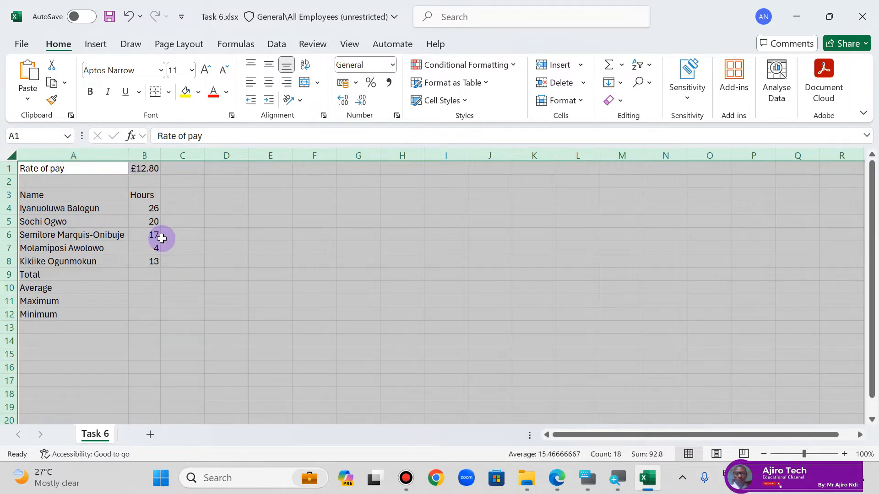
pyautogui.click(162, 238)
# Step: Review the Task 6 calculation instructions in the lesson PDF in Microsoft Edge, returning to the Excel workbook when done
pyautogui.click(558, 479)
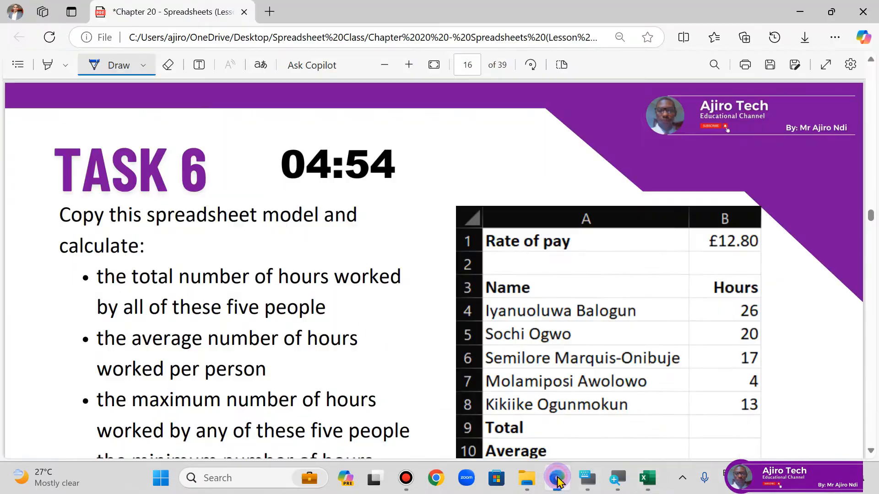
pyautogui.scroll(-3, 579, 334)
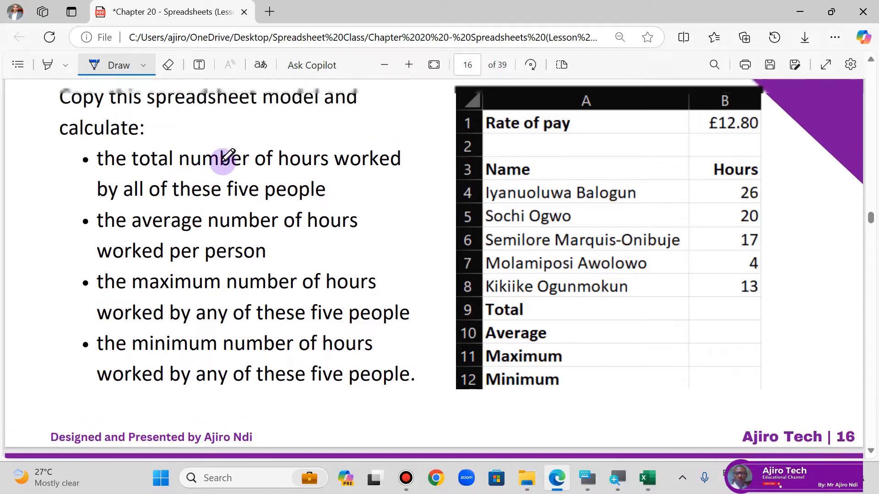
pyautogui.scroll(1, 222, 162)
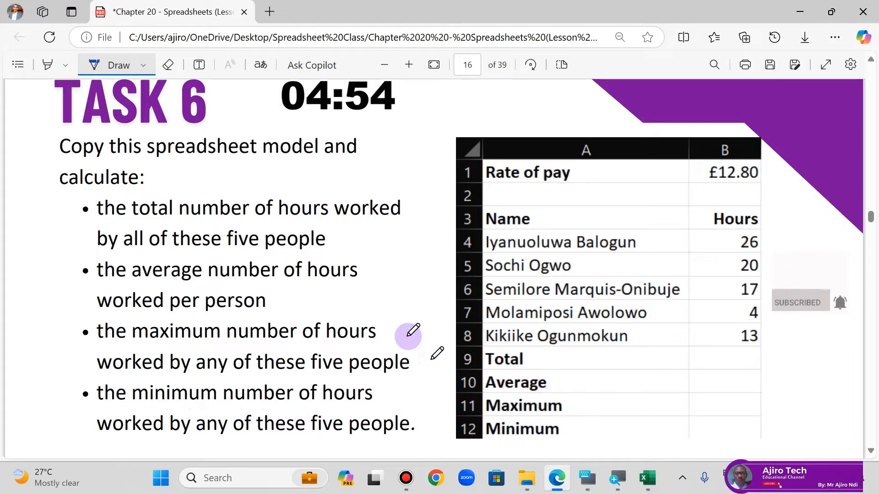
pyautogui.click(647, 478)
# Step: Widen column B slightly and bold the Rate of pay label in cell A1 to match the lesson's model
pyautogui.click(142, 274)
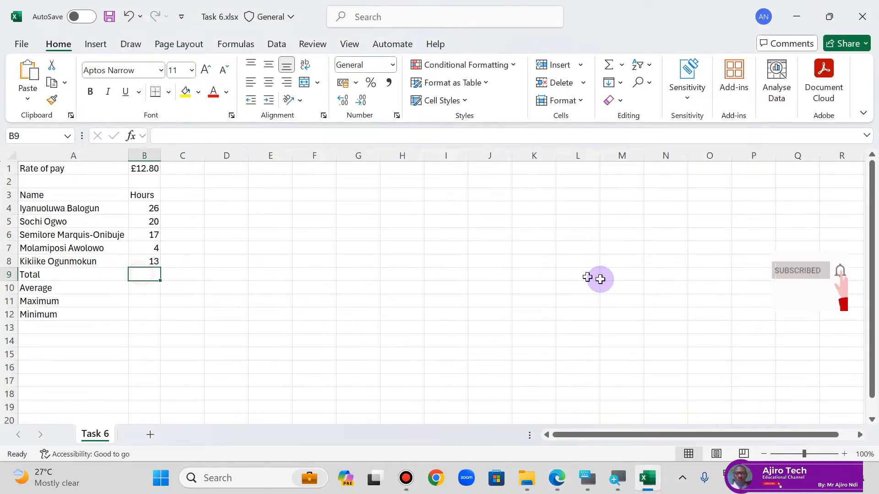
pyautogui.moveTo(161, 155); pyautogui.dragTo(169, 155)
pyautogui.click(555, 479)
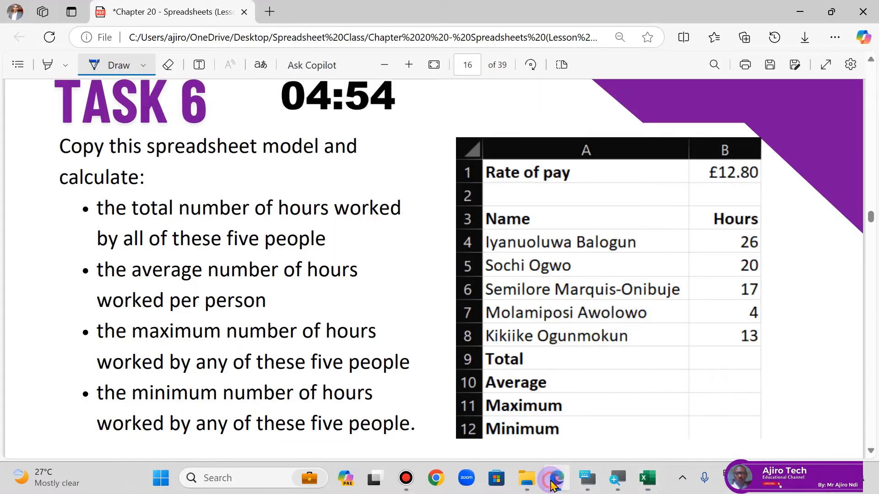
pyautogui.click(553, 482)
pyautogui.click(53, 170)
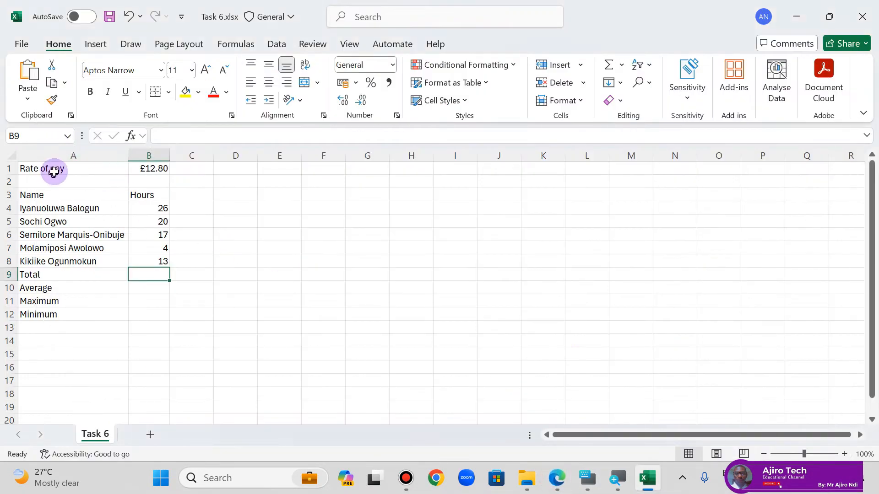
pyautogui.click(91, 92)
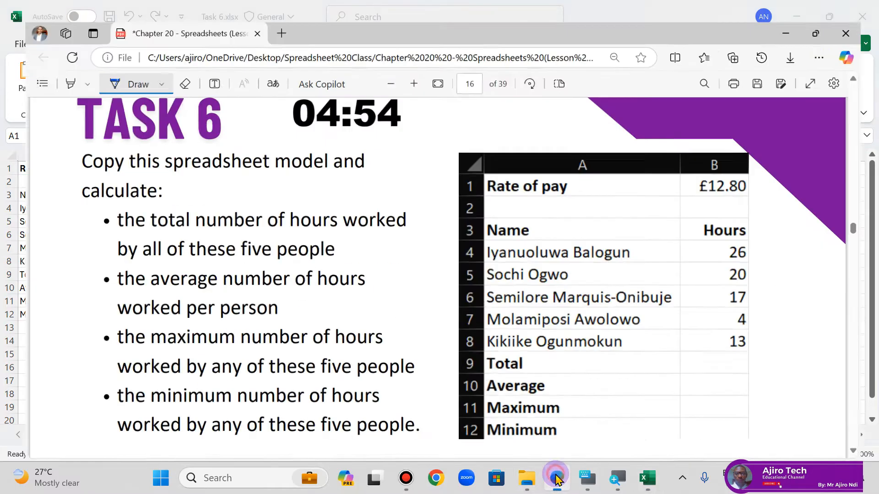
# Step: Check the heading style in the lesson PDF and bold the Name and Hours headings in A3:B3
pyautogui.click(557, 479)
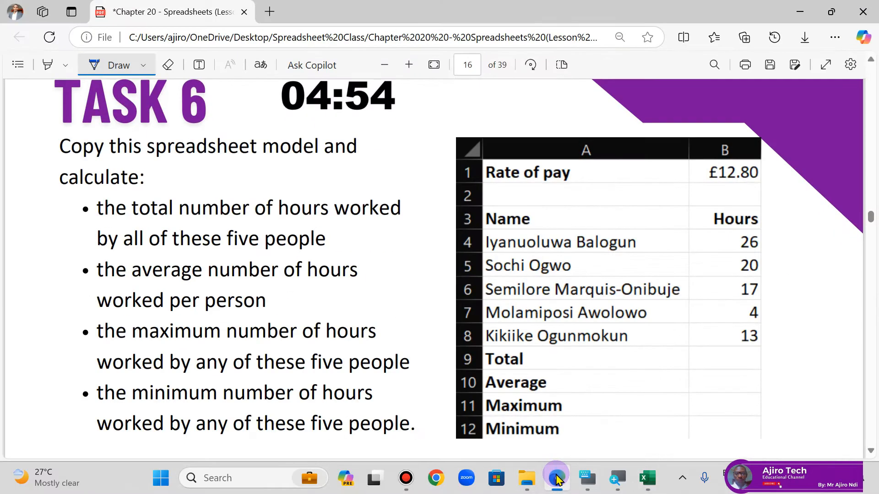
pyautogui.click(556, 478)
pyautogui.click(33, 194)
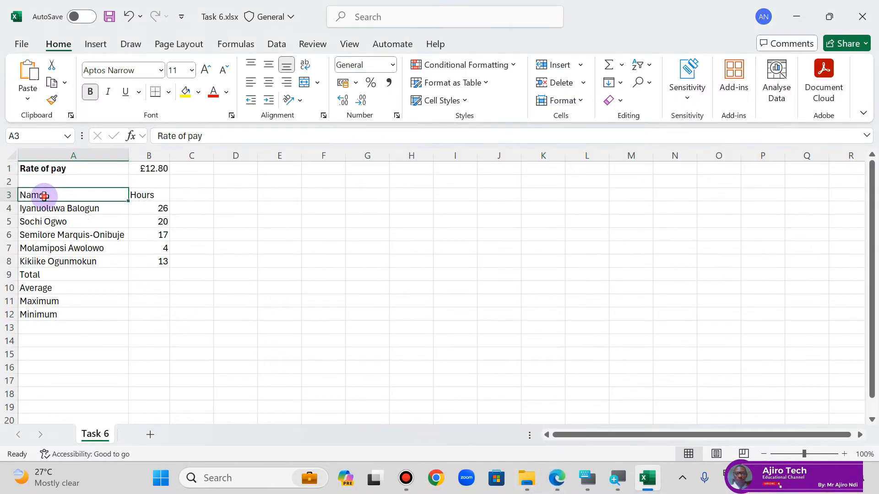
pyautogui.keyDown('ctrl'); pyautogui.click(143, 192); pyautogui.keyUp('ctrl')
pyautogui.click(91, 91)
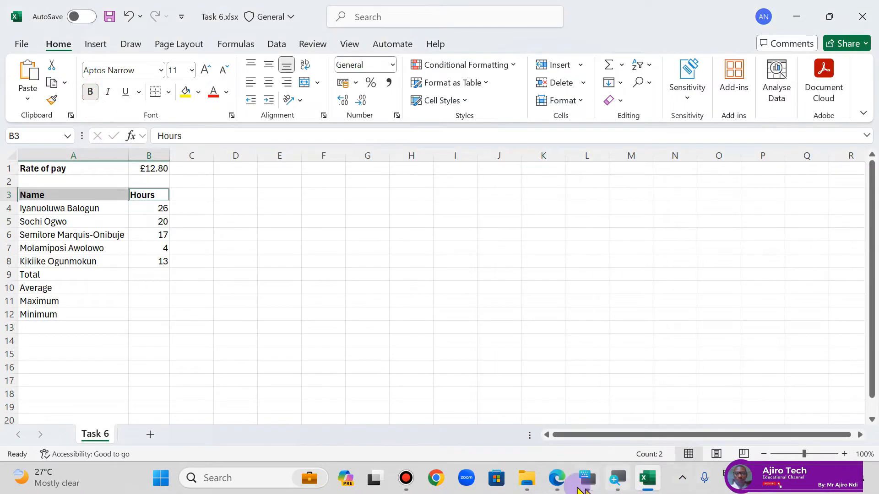
# Step: Compare with the lesson PDF and bold the Total, Average, Maximum and Minimum labels in A9:A12
pyautogui.click(557, 479)
pyautogui.click(557, 479)
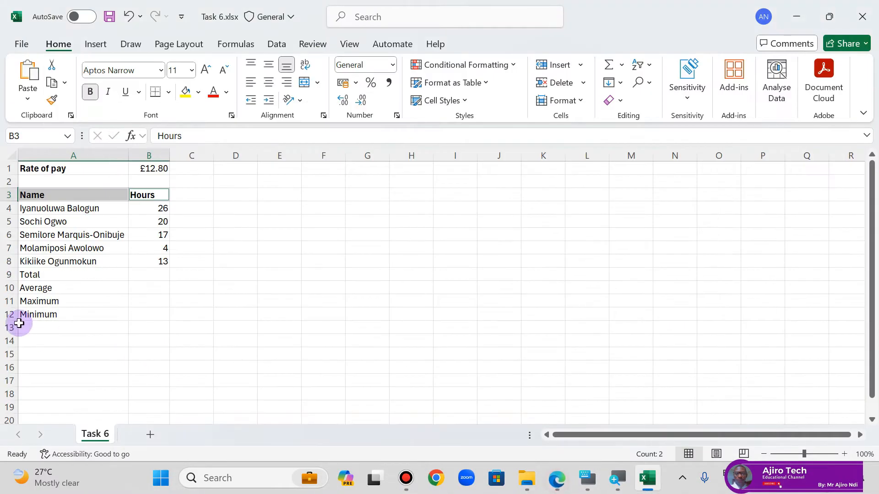
pyautogui.moveTo(32, 275); pyautogui.dragTo(32, 315)
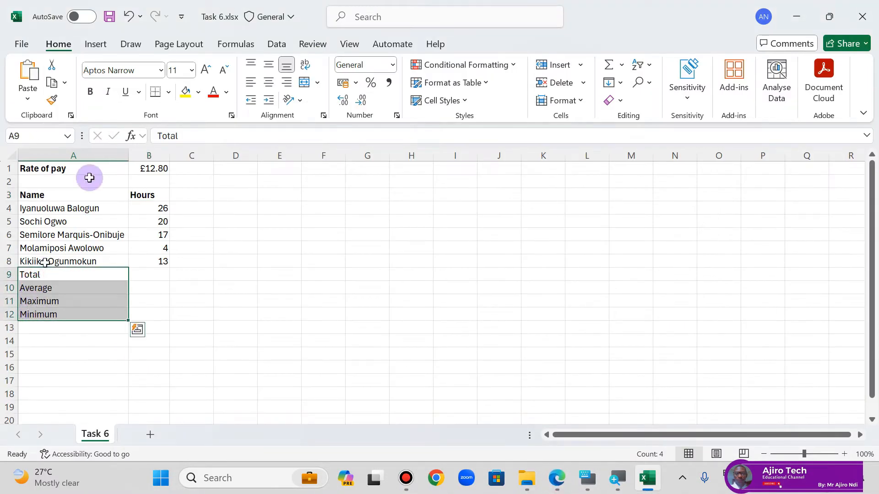
pyautogui.click(90, 91)
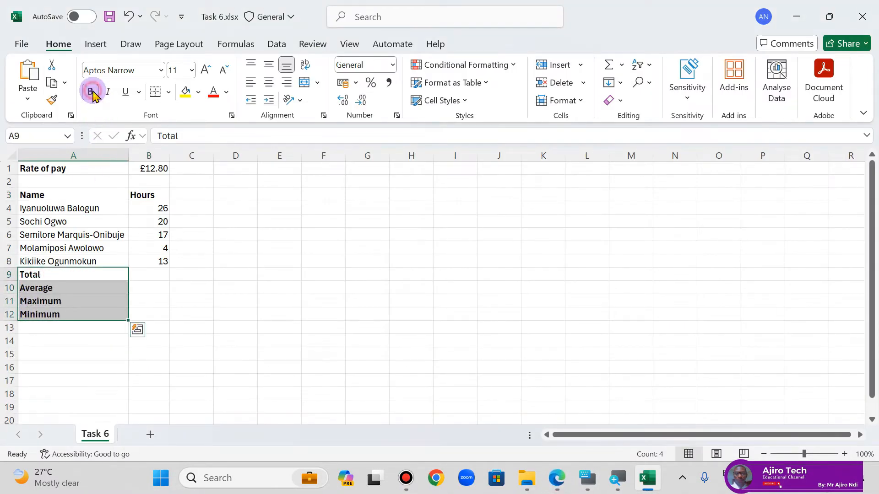
pyautogui.click(226, 257)
# Step: Enter the formula =SUM(B4:B8) in cell B9 to total the hours, and reselect the cell to check its formula
pyautogui.click(145, 279)
pyautogui.write('=')
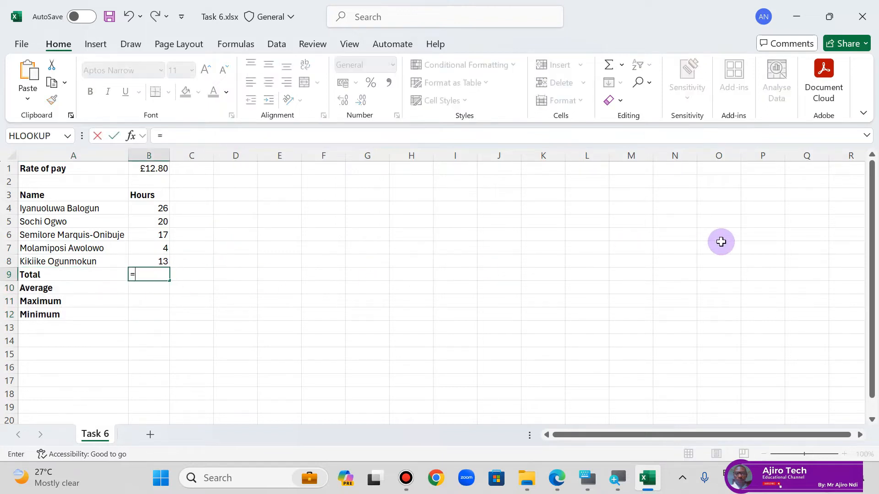
pyautogui.write('sum')
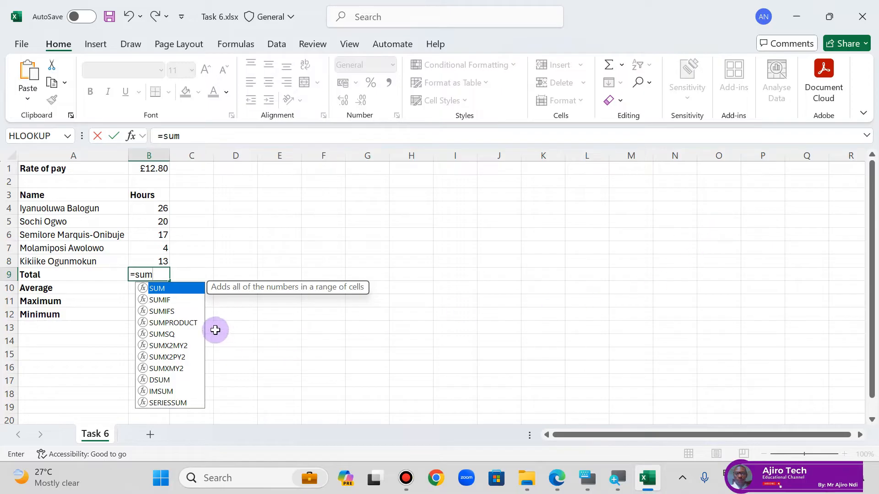
pyautogui.doubleClick(173, 289)
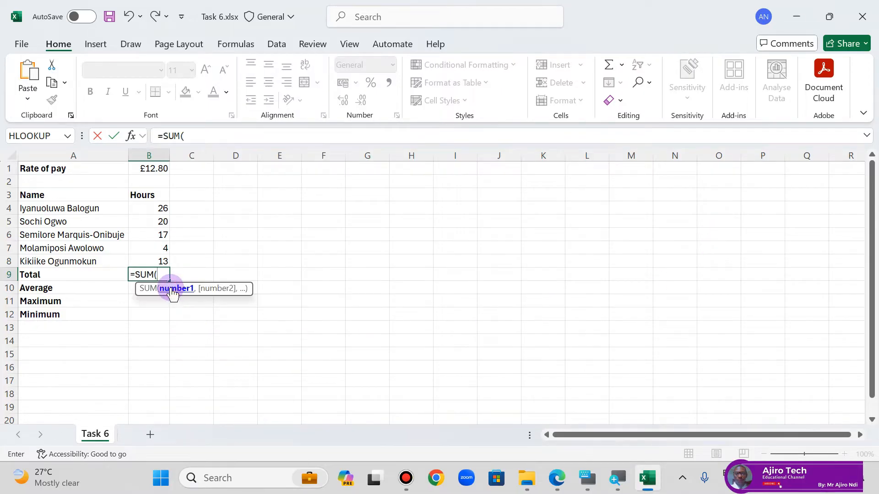
pyautogui.moveTo(153, 207); pyautogui.dragTo(145, 261)
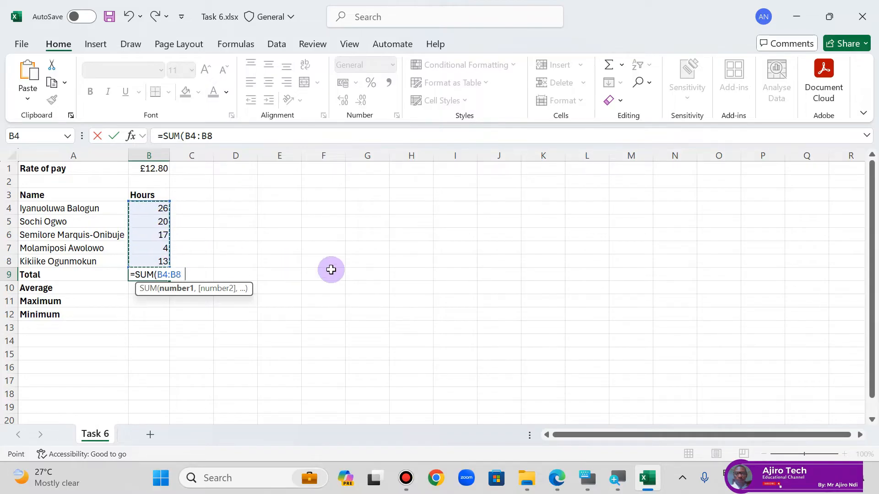
pyautogui.write('_')
pyautogui.press('BackSpace')
pyautogui.write(')')
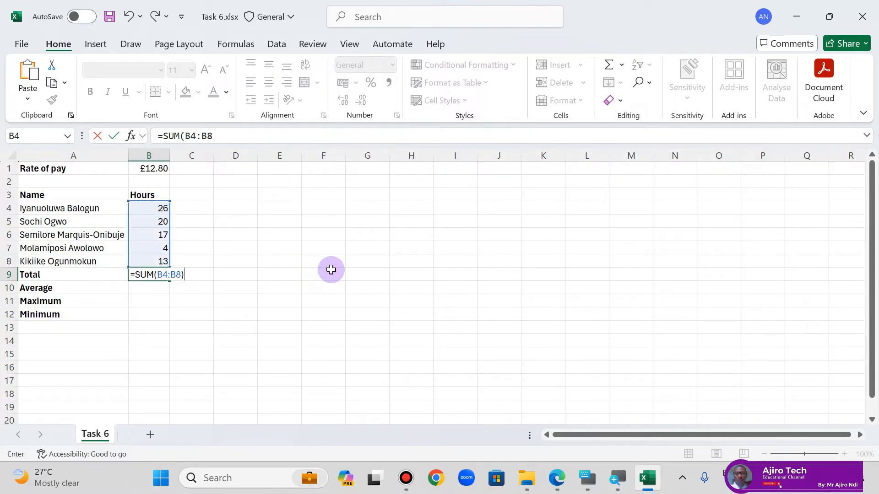
pyautogui.press('Return')
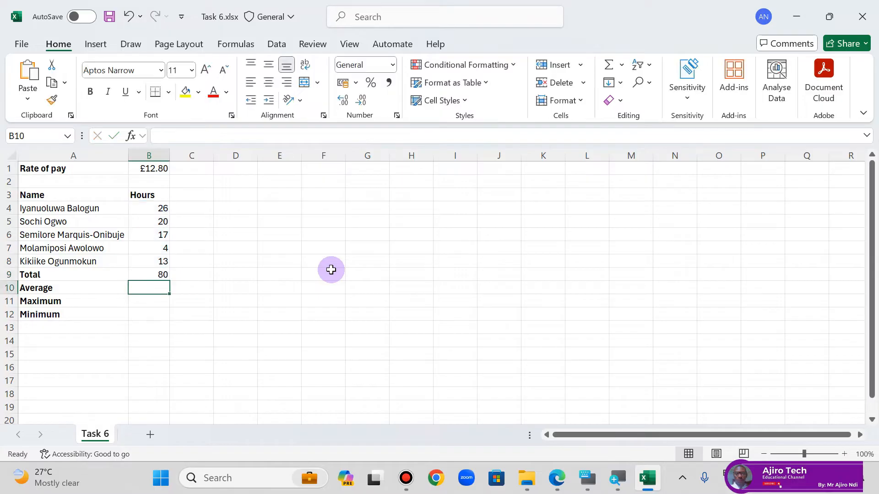
pyautogui.click(155, 270)
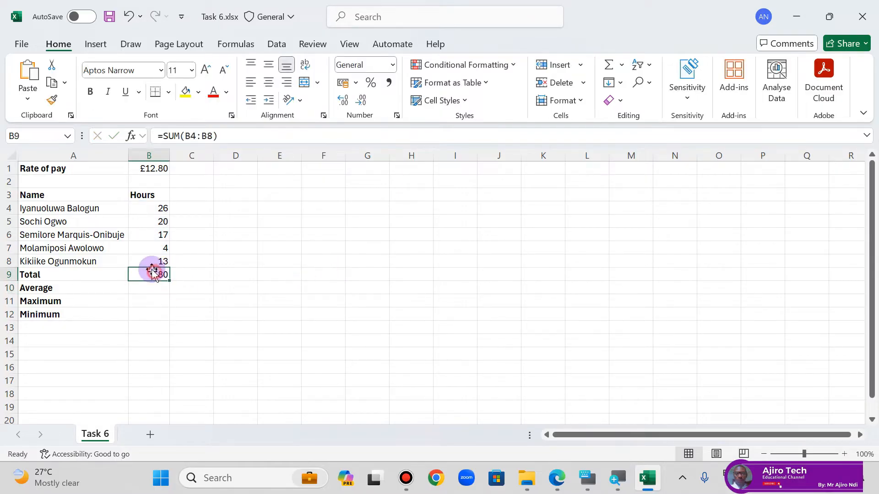
pyautogui.click(145, 290)
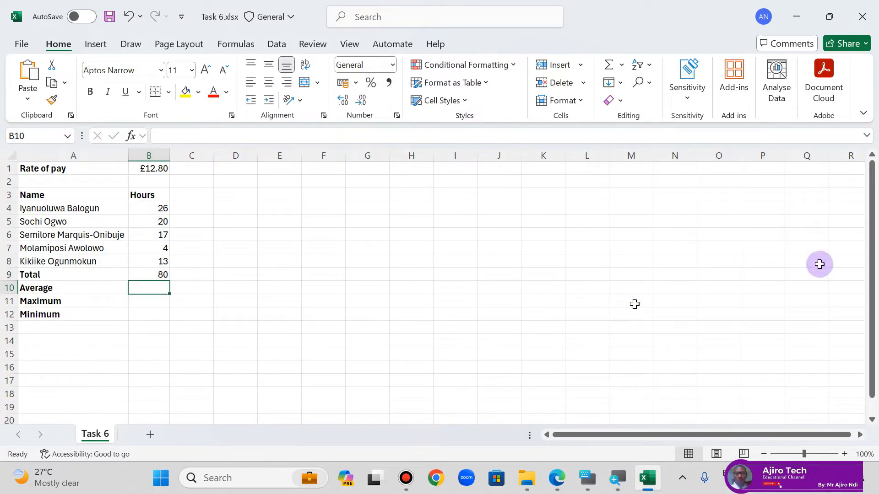
# Step: Enter the formula =AVERAGE(B4:B8) in cell B10 to average the hours worked
pyautogui.write('=avera')
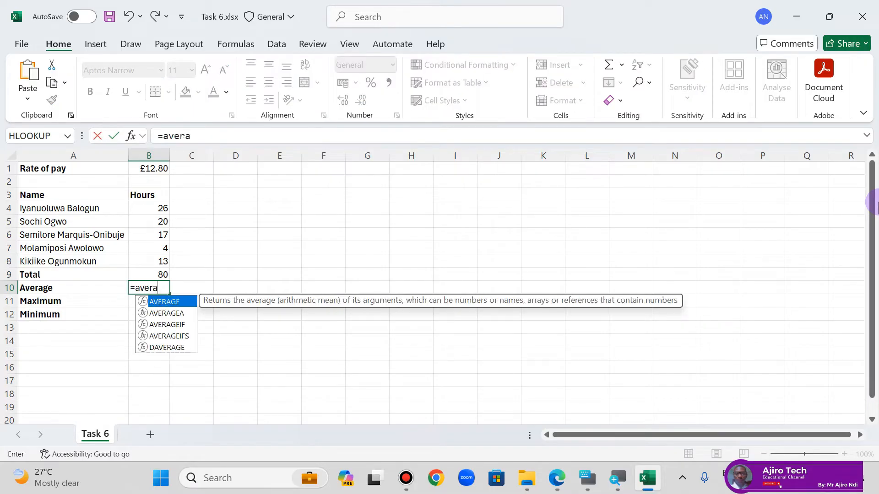
pyautogui.doubleClick(182, 303)
pyautogui.moveTo(144, 207); pyautogui.dragTo(144, 256)
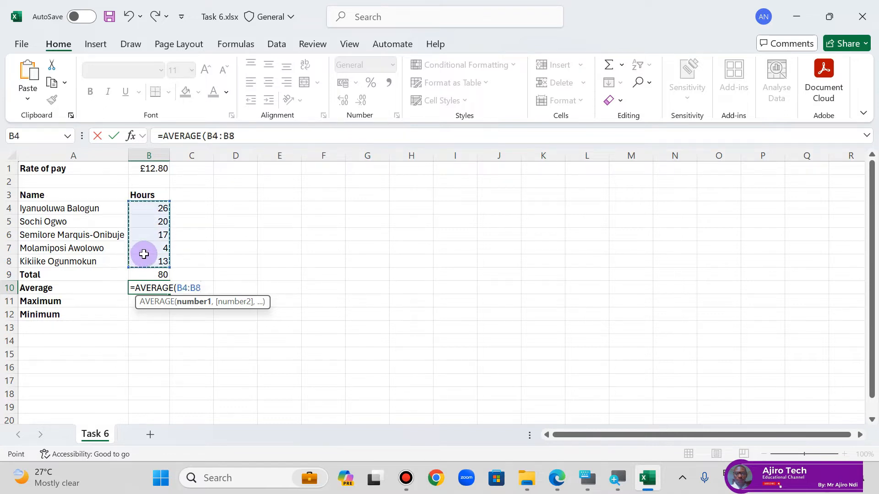
pyautogui.write(')')
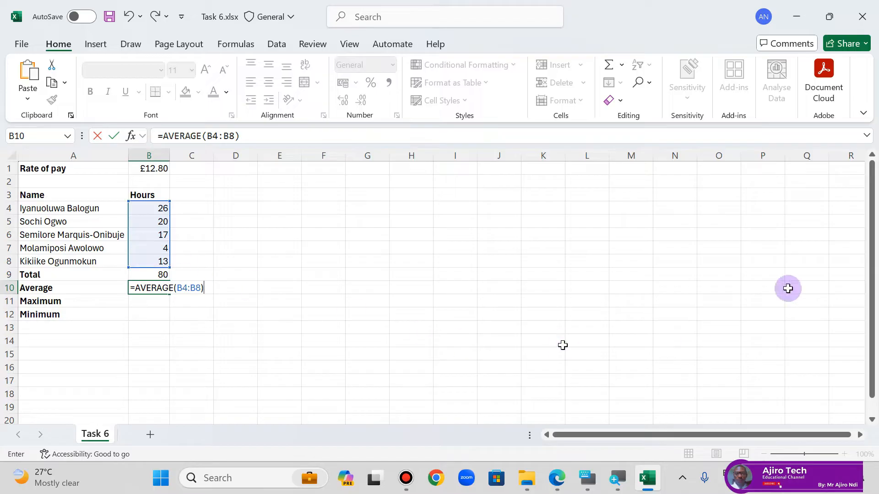
pyautogui.press('Return')
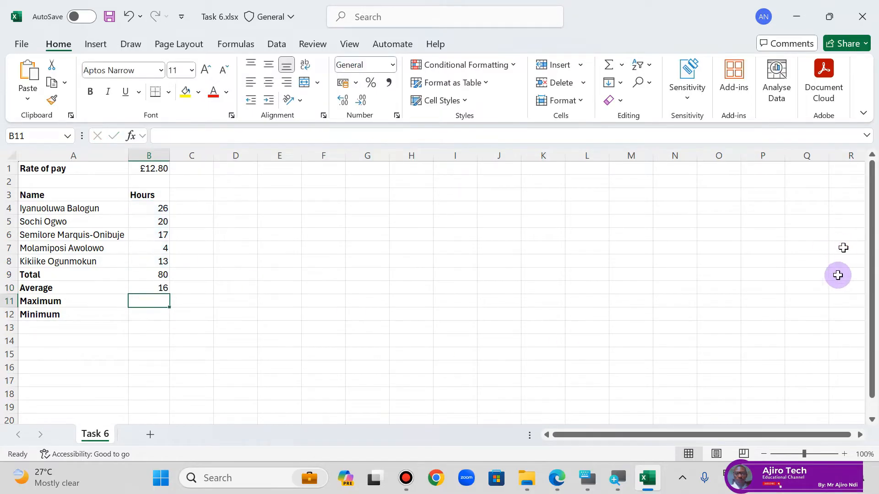
# Step: Replace the formula in B10 with =AVERAGE(B4,B5,B6,B7,B8), listing each hours cell separately
pyautogui.click(155, 286)
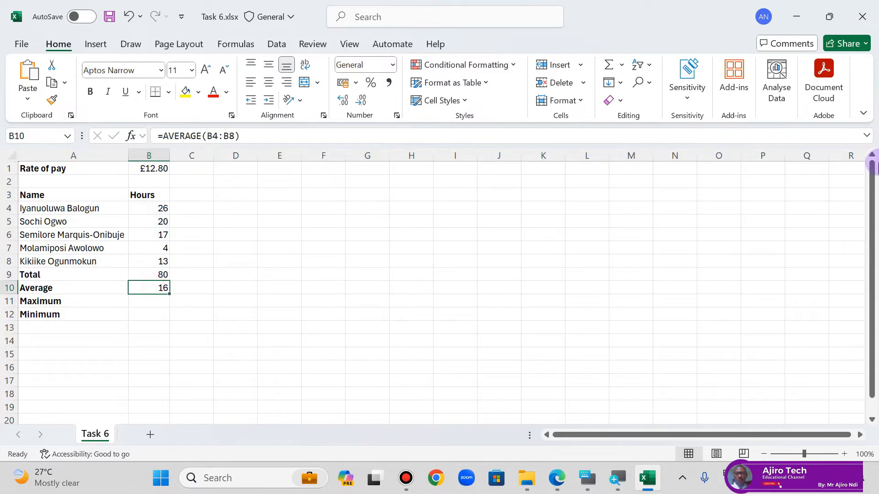
pyautogui.write('=aver')
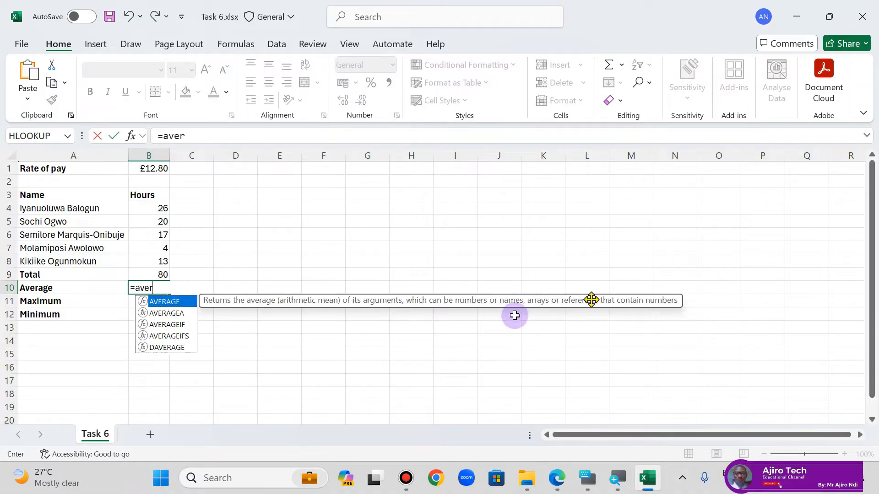
pyautogui.doubleClick(169, 302)
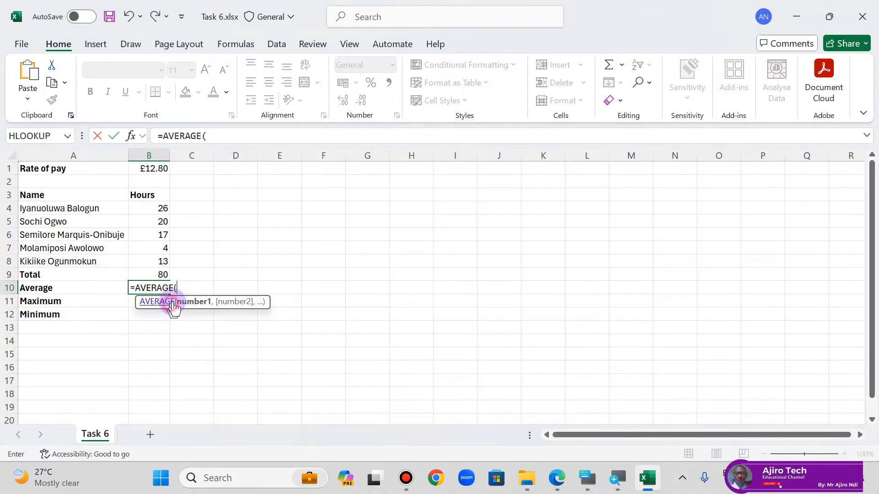
pyautogui.click(165, 206)
pyautogui.write(',')
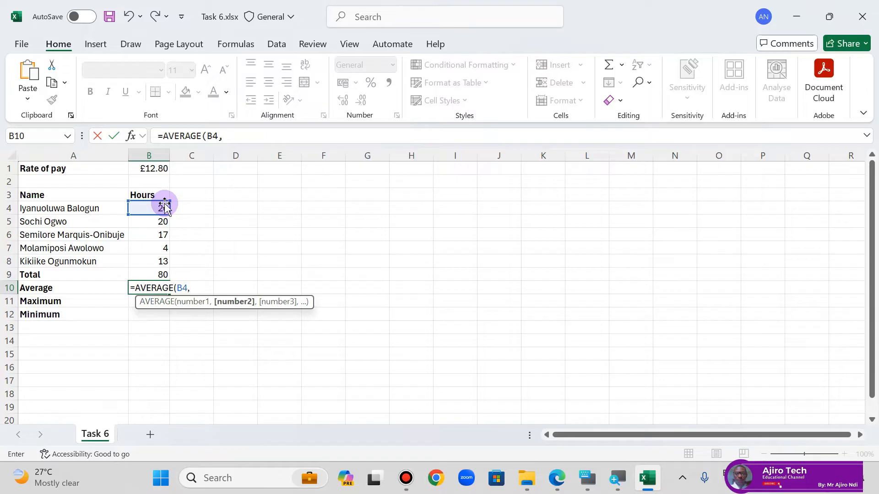
pyautogui.click(159, 220)
pyautogui.write(',')
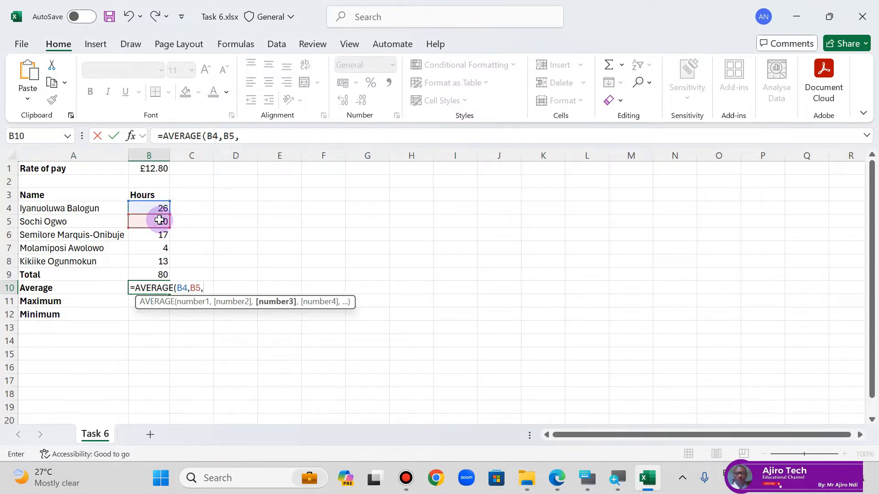
pyautogui.click(147, 235)
pyautogui.write(',')
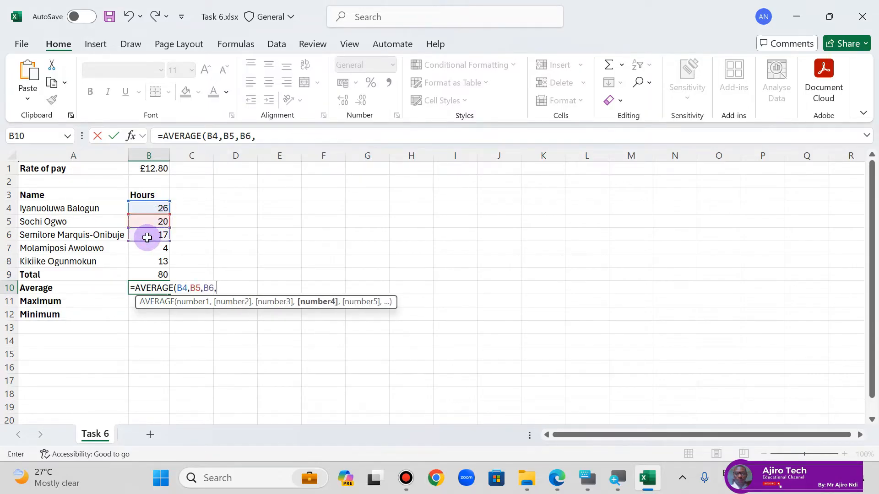
pyautogui.click(145, 260)
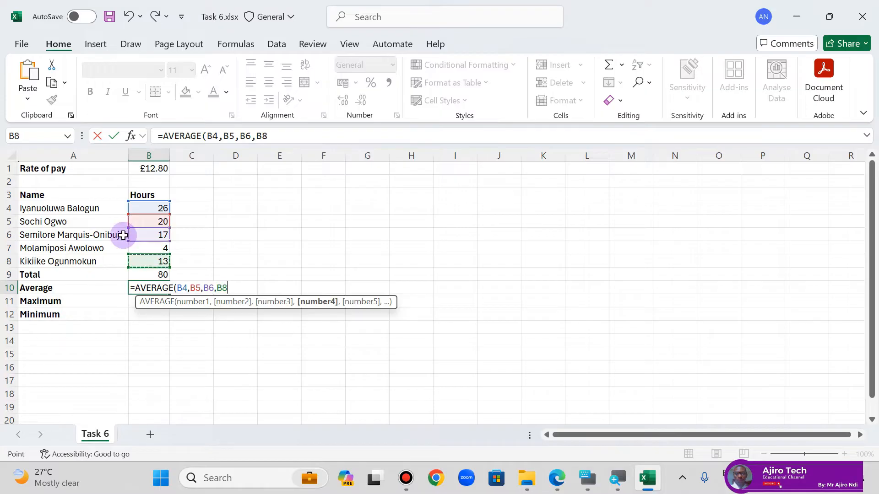
pyautogui.click(151, 247)
pyautogui.write(',')
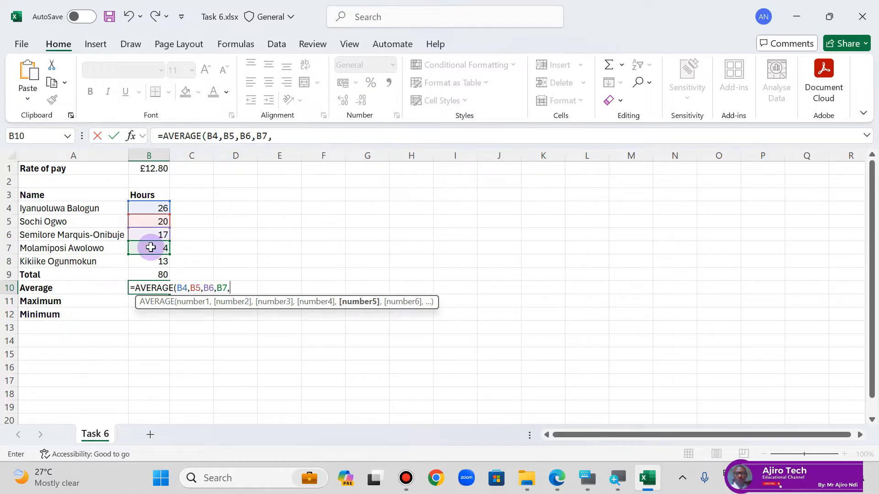
pyautogui.click(146, 260)
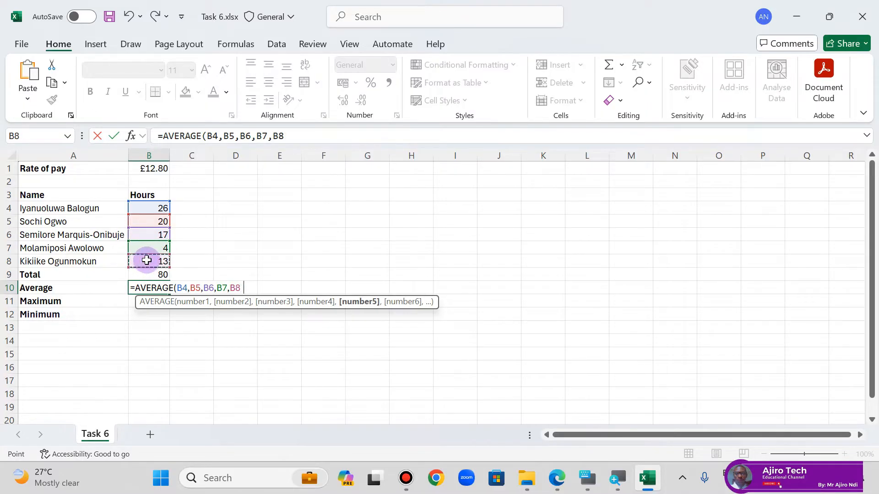
pyautogui.write(')')
pyautogui.press('Return')
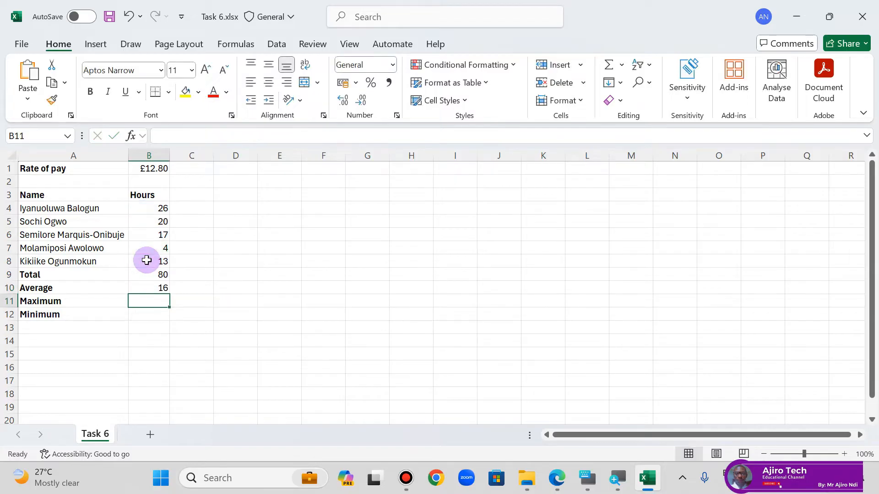
# Step: Overwrite the comma-separated average in B10 with the range formula =AVERAGE(B4:B8)
pyautogui.click(144, 286)
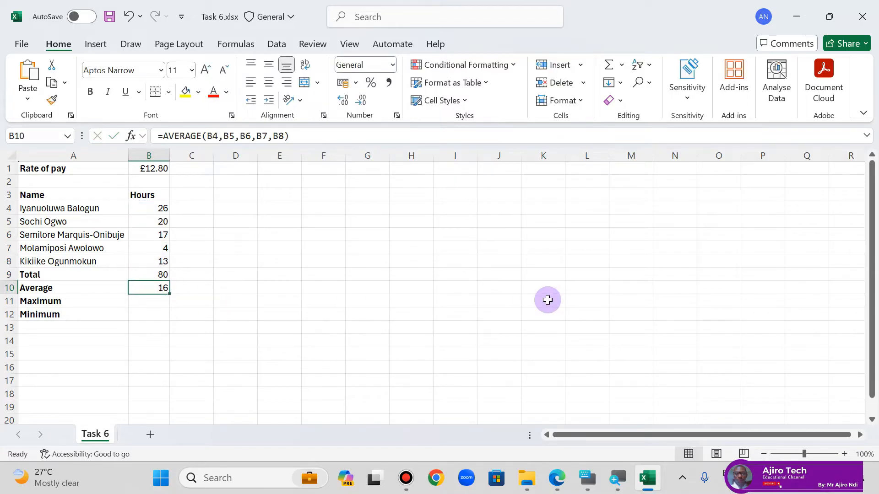
pyautogui.write('=aver')
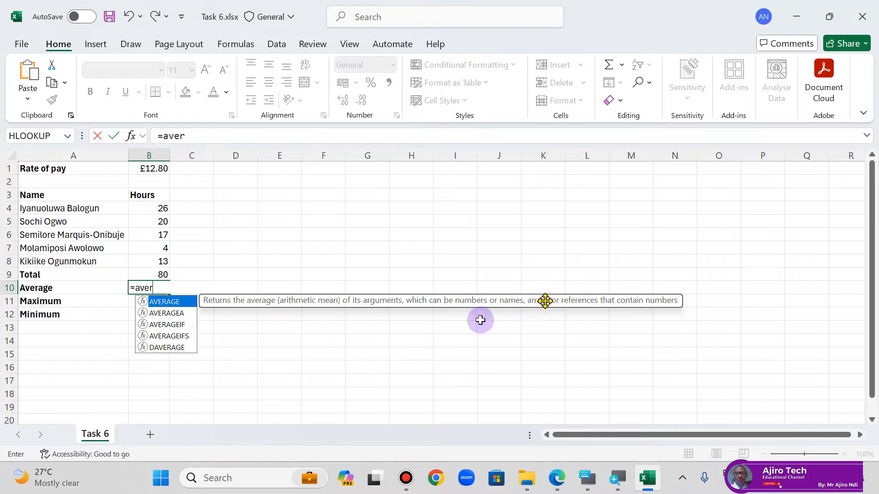
pyautogui.doubleClick(170, 303)
pyautogui.moveTo(162, 209); pyautogui.dragTo(164, 262)
pyautogui.write(')')
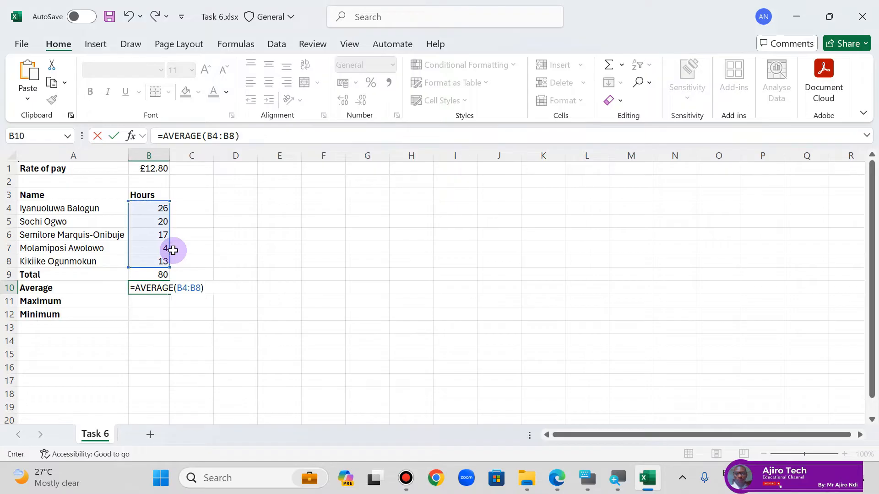
pyautogui.press('Return')
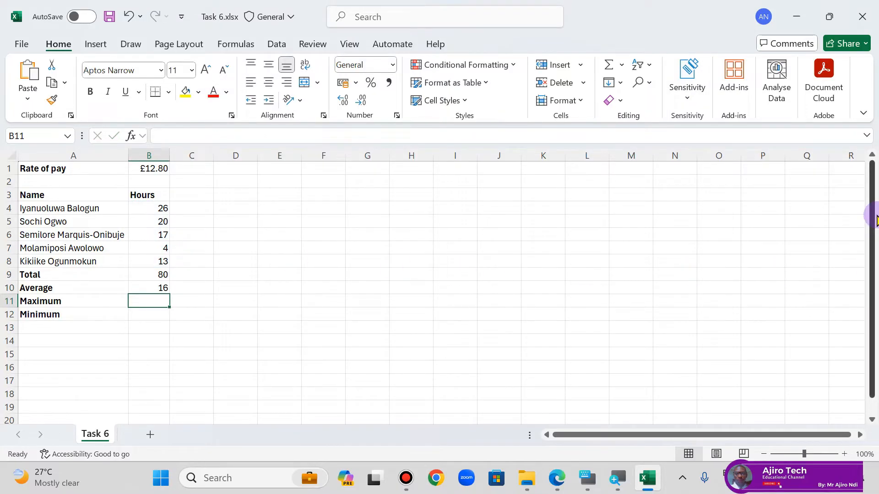
# Step: Enter the formula =MAX(B4:B8) in cell B11 to find the maximum hours worked
pyautogui.write('=max')
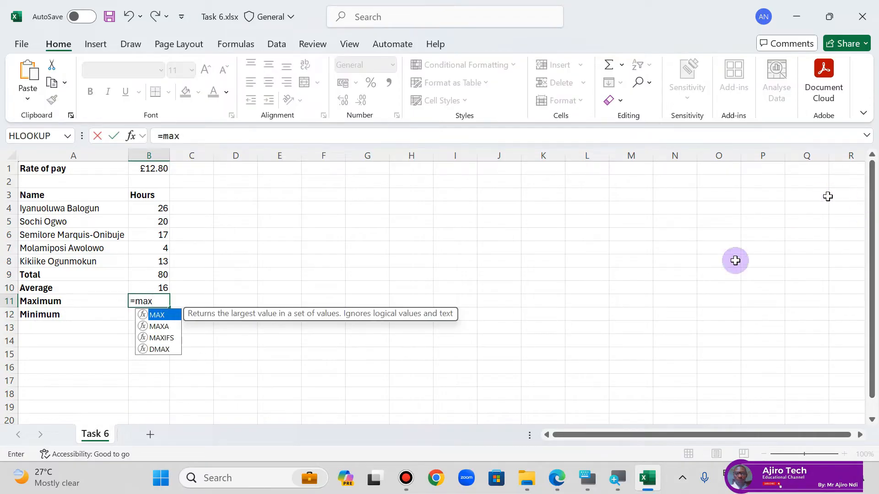
pyautogui.doubleClick(166, 315)
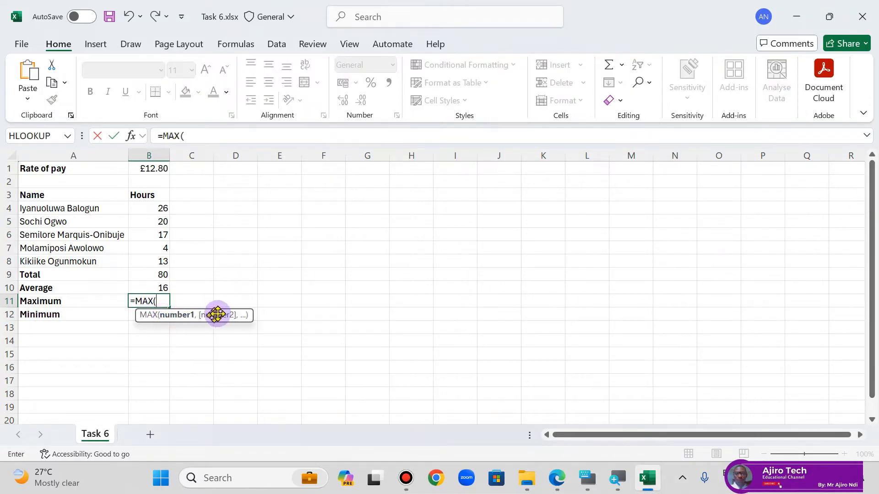
pyautogui.moveTo(155, 210); pyautogui.dragTo(155, 256)
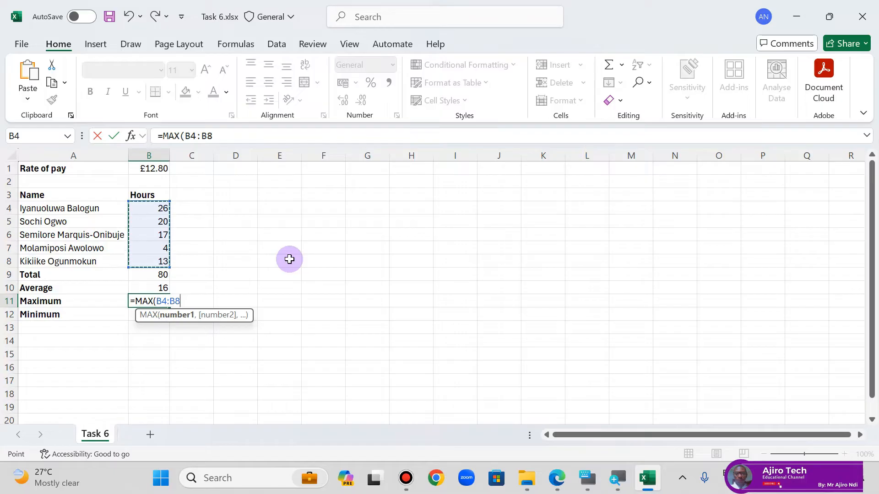
pyautogui.write(')')
pyautogui.press('Return')
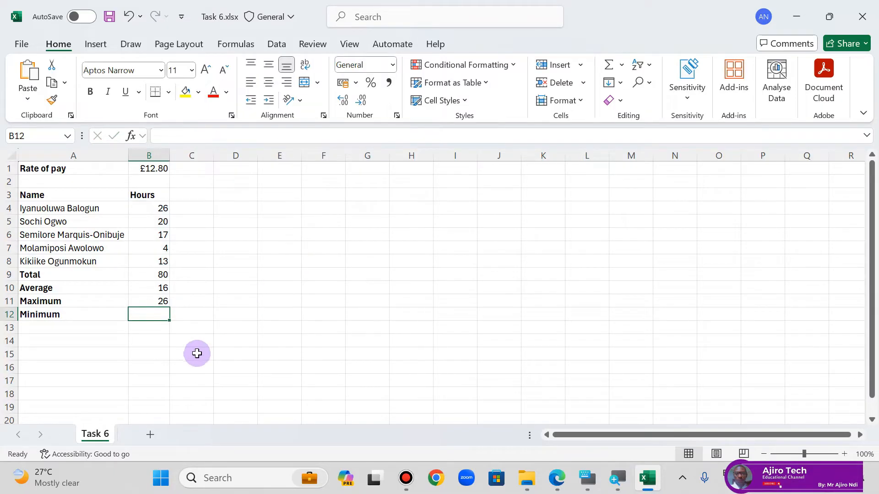
# Step: Enter the formula =MIN(B4:B8) in cell B12 to find the minimum hours worked
pyautogui.write('=')
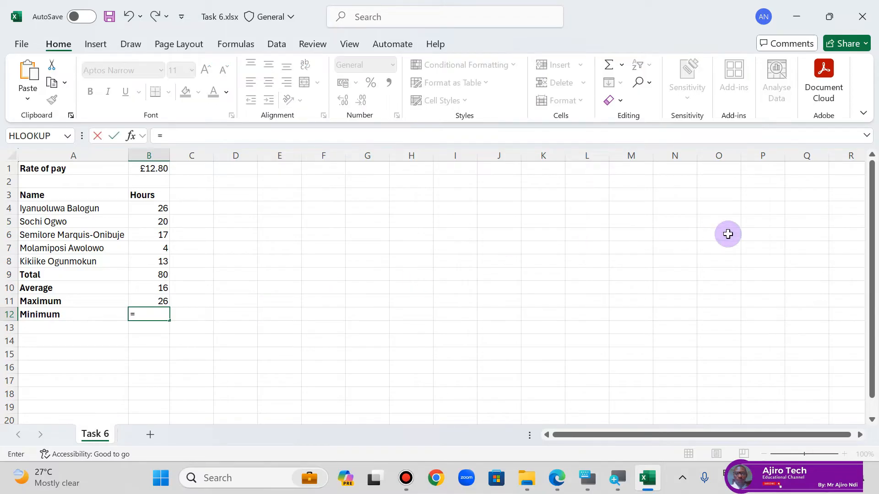
pyautogui.write('MIN')
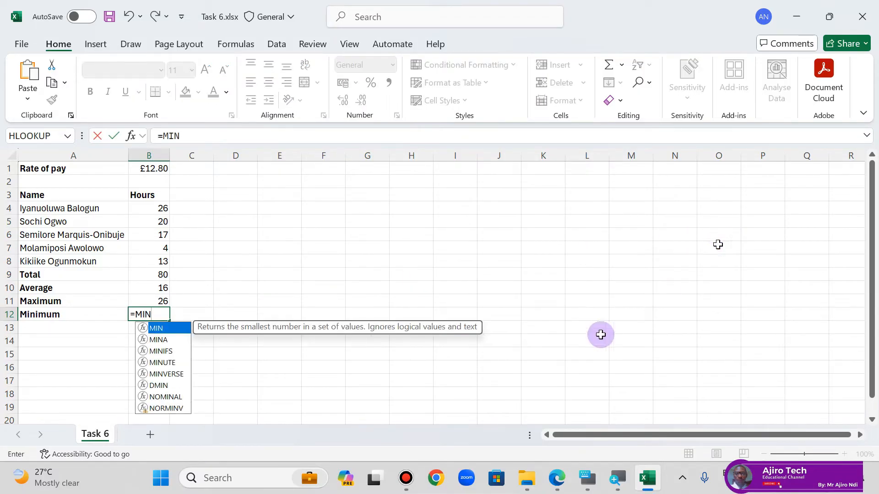
pyautogui.doubleClick(156, 328)
pyautogui.moveTo(159, 209); pyautogui.dragTo(169, 271)
pyautogui.write(')')
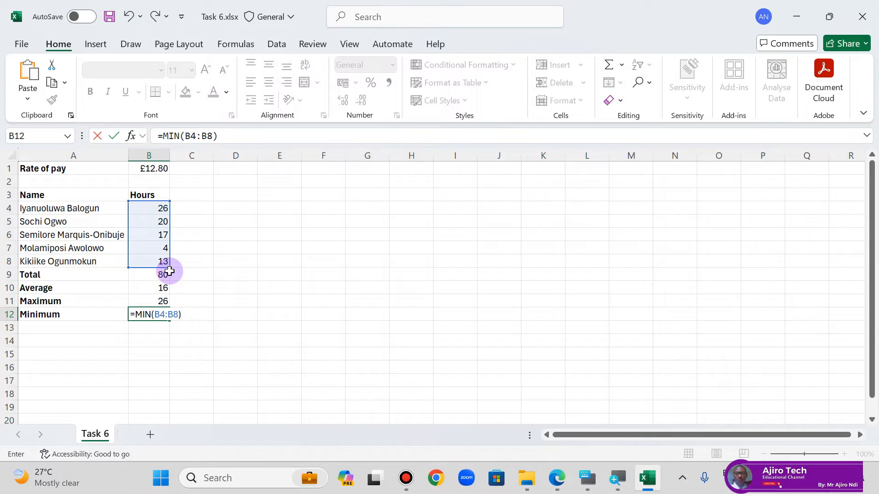
pyautogui.press('Return')
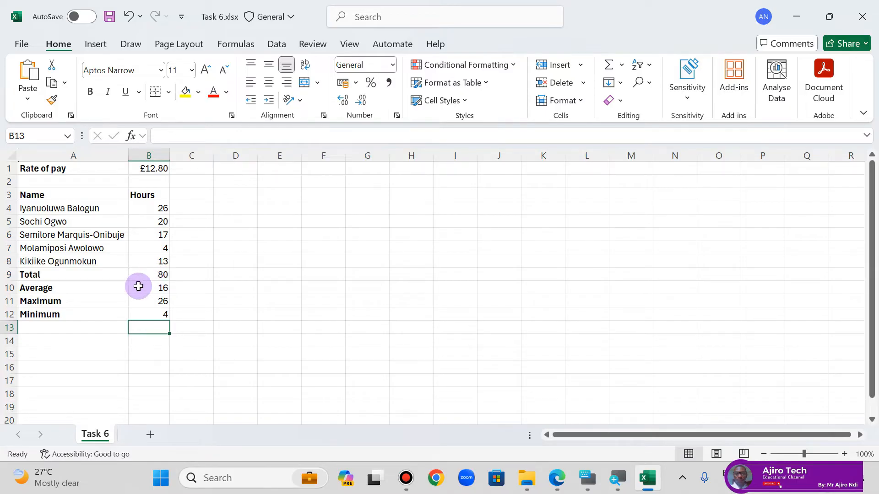
# Step: Re-create the total in B9 using AutoSum over B4:B8 and save the workbook
pyautogui.click(165, 273)
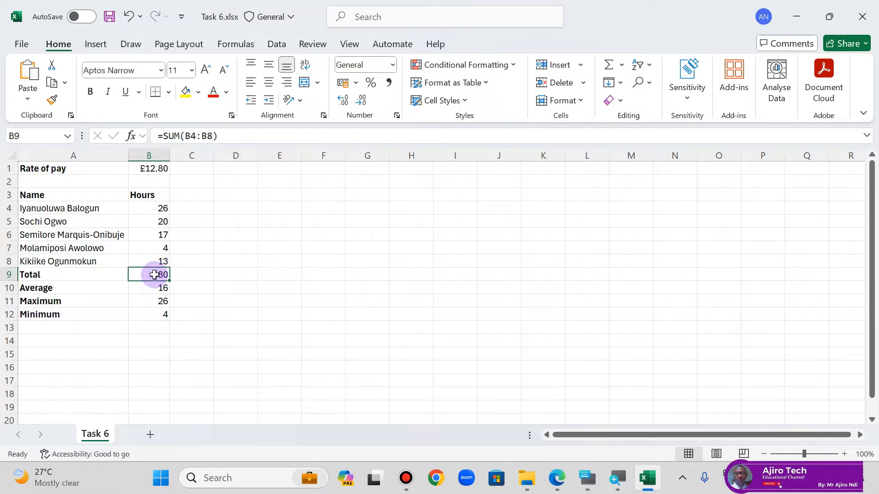
pyautogui.click(227, 46)
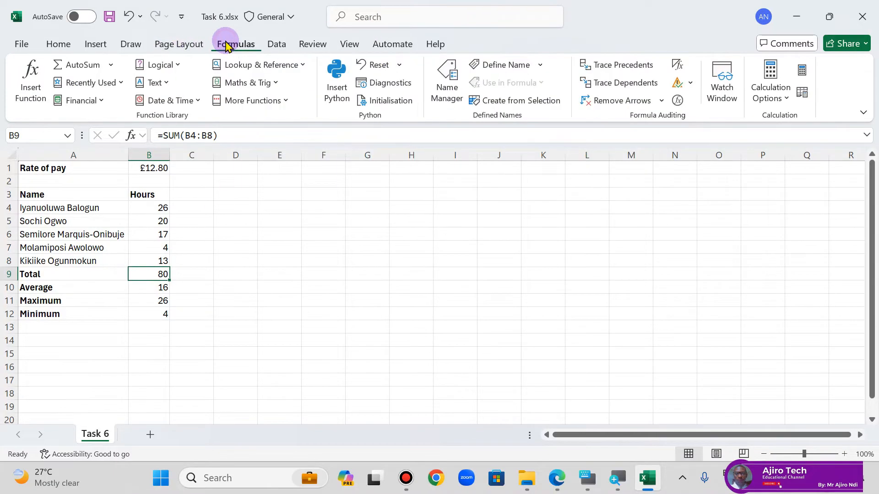
pyautogui.click(81, 69)
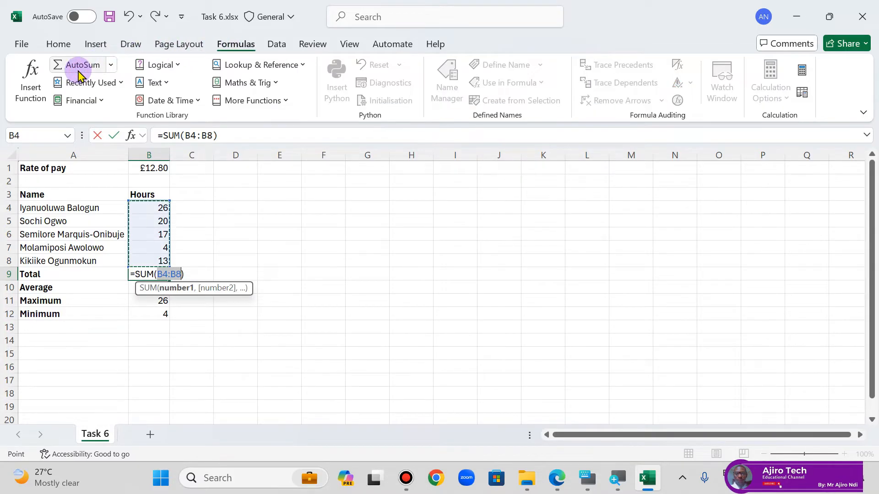
pyautogui.press('Return')
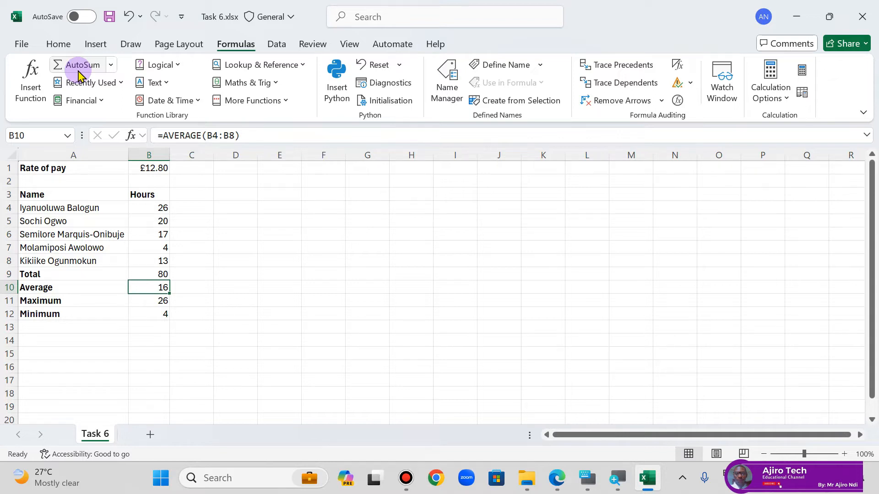
pyautogui.click(109, 17)
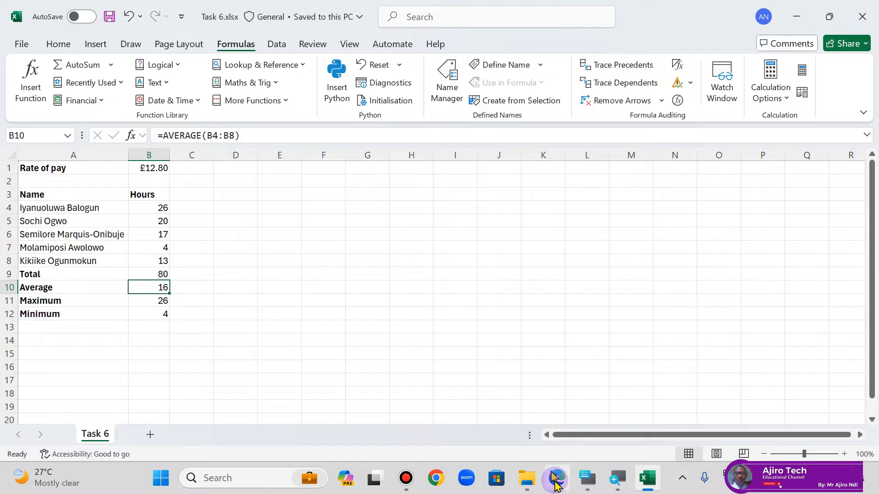
# Step: Switch to the lesson PDF in Edge and examine the INT and ROUND explanations and the Task 7 instructions
pyautogui.moveTo(557, 477); pyautogui.dragTo(610, 492)
pyautogui.click(610, 490)
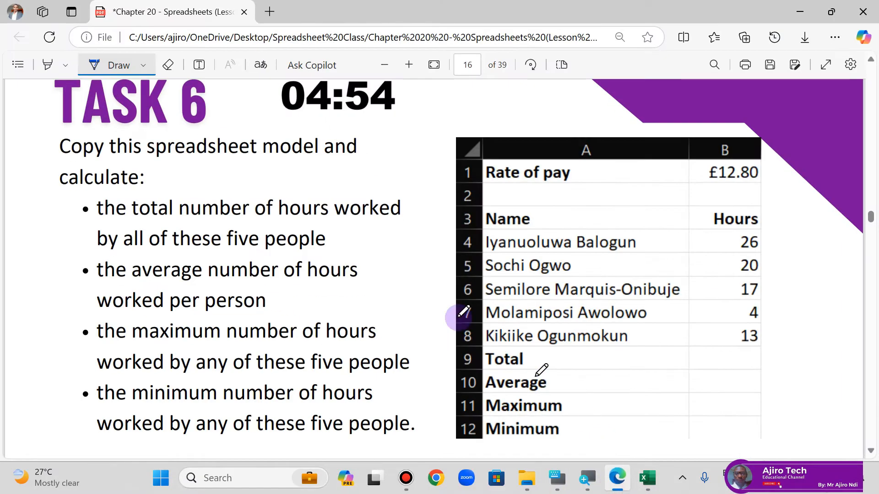
pyautogui.scroll(-3, 389, 274)
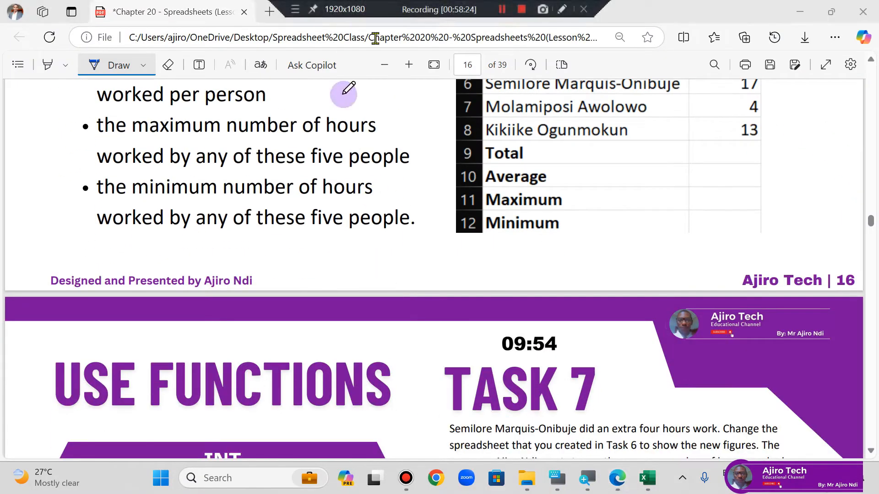
pyautogui.scroll(-4, 354, 206)
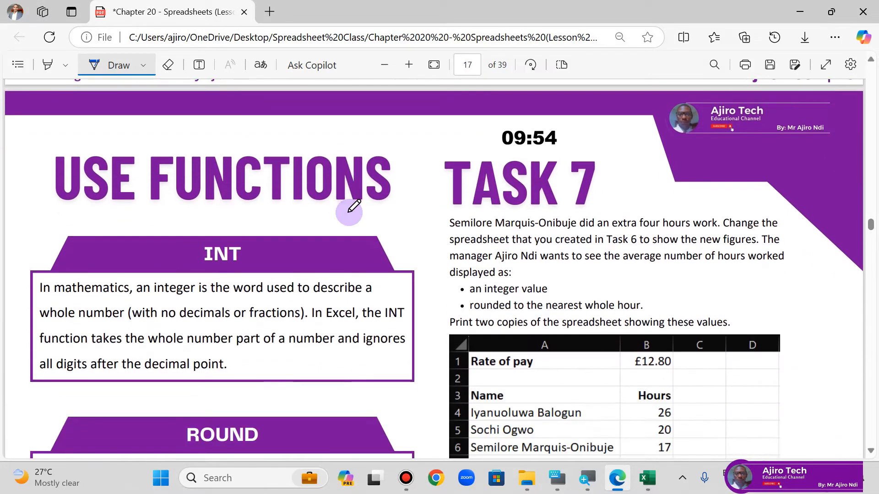
pyautogui.scroll(1, 353, 206)
pyautogui.scroll(-2, 354, 206)
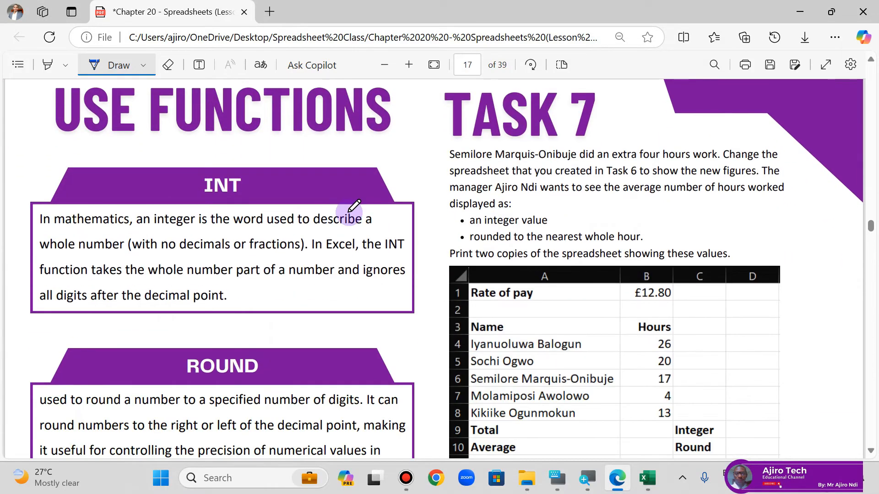
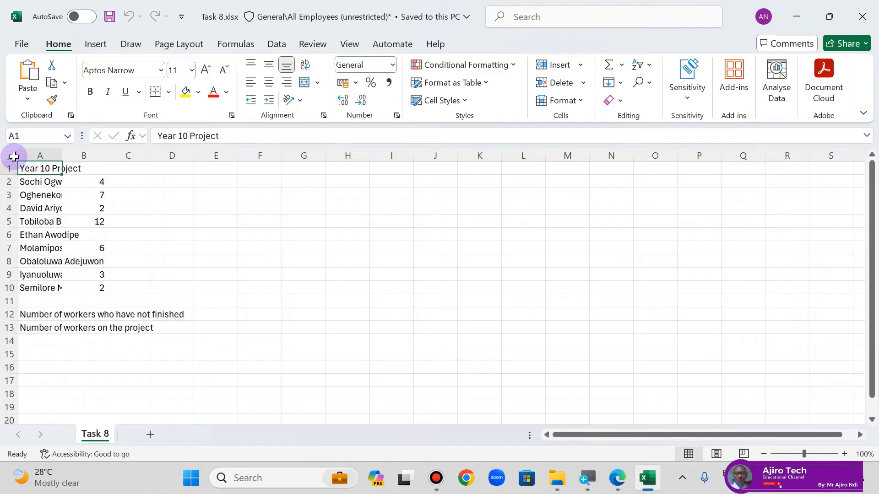
# Step: AutoFit the column widths of the whole Task 8 sheet so the names and labels fit
pyautogui.click(13, 155)
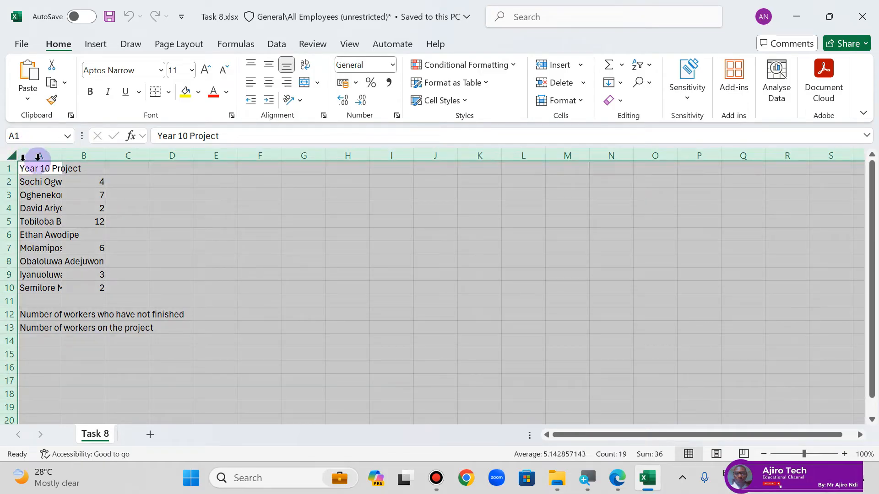
pyautogui.doubleClick(66, 155)
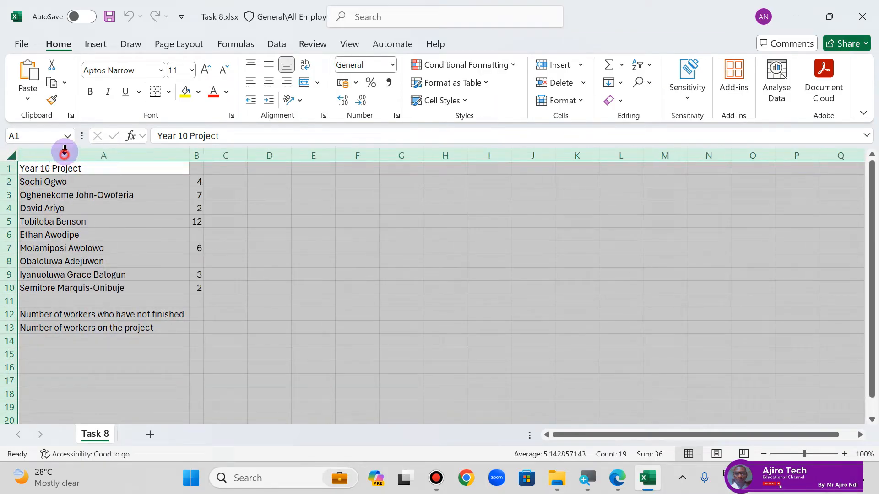
pyautogui.click(261, 220)
# Step: Check the example table in the lesson PDF, and merge and centre the title "Year 10 Project" across A1:B1 in Excel
pyautogui.click(618, 478)
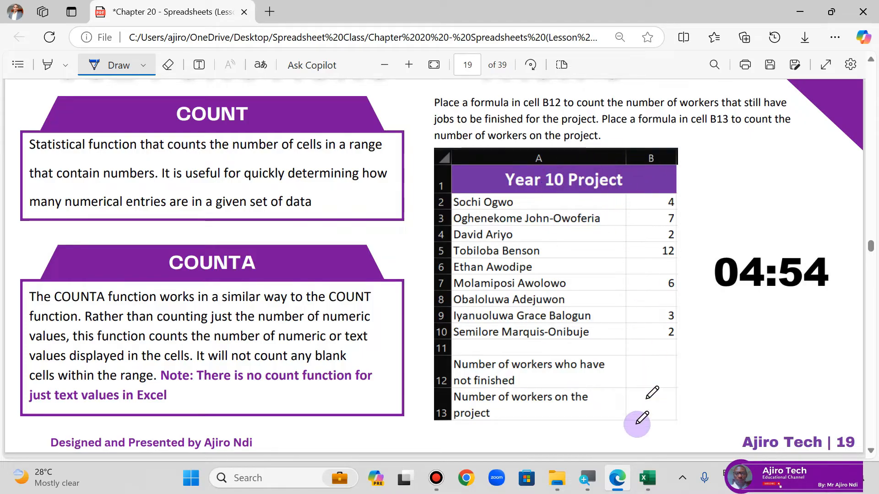
pyautogui.click(647, 477)
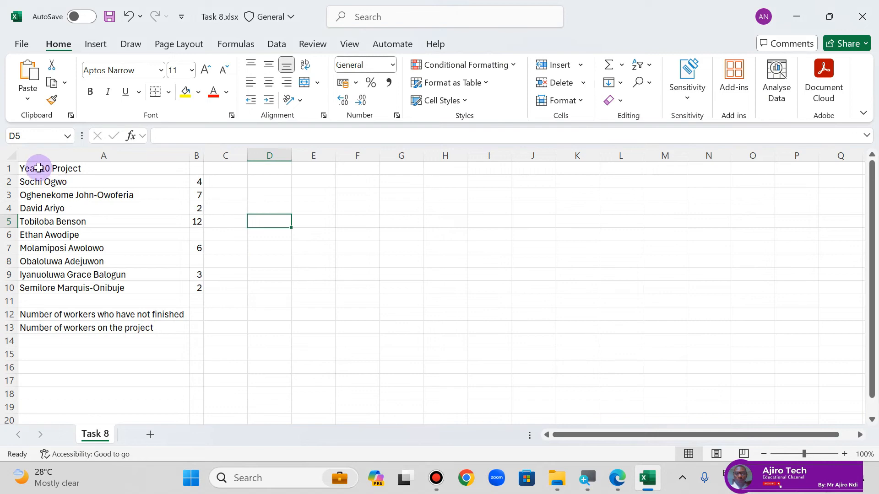
pyautogui.moveTo(38, 168); pyautogui.dragTo(194, 163)
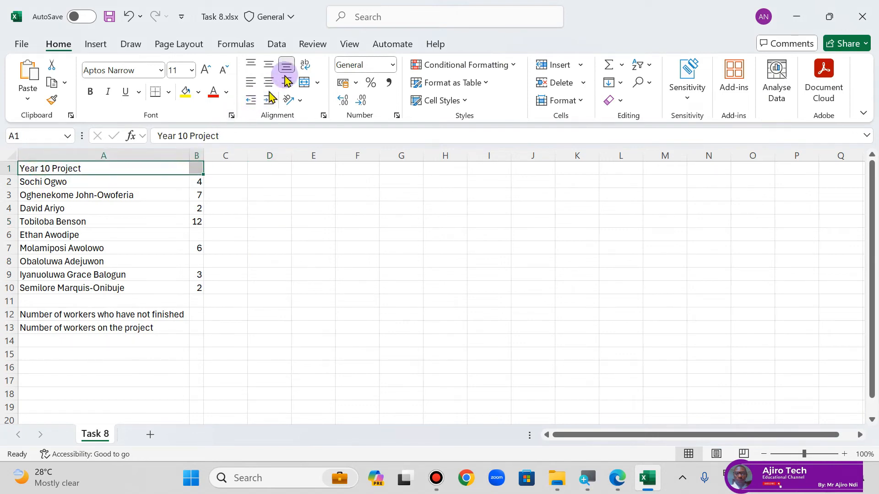
pyautogui.click(317, 83)
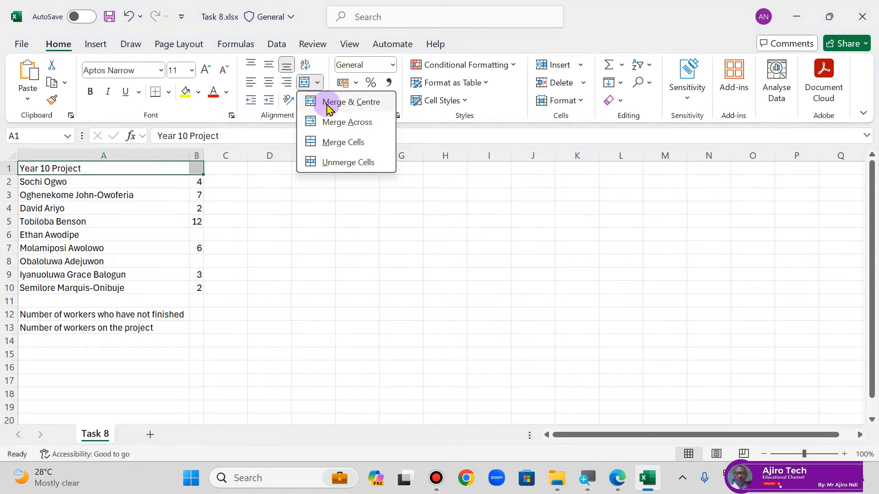
pyautogui.click(328, 103)
# Step: Format the merged title like the lesson example: purple fill, white bold text and font size 16
pyautogui.click(617, 480)
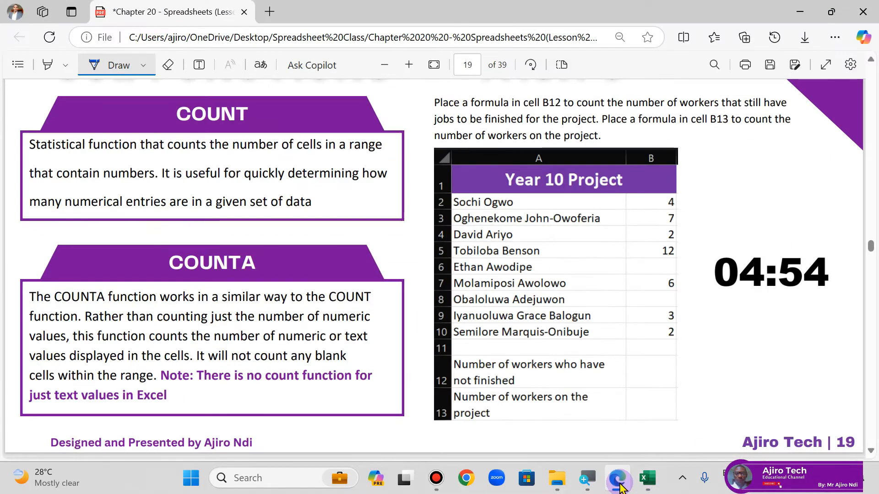
pyautogui.click(618, 480)
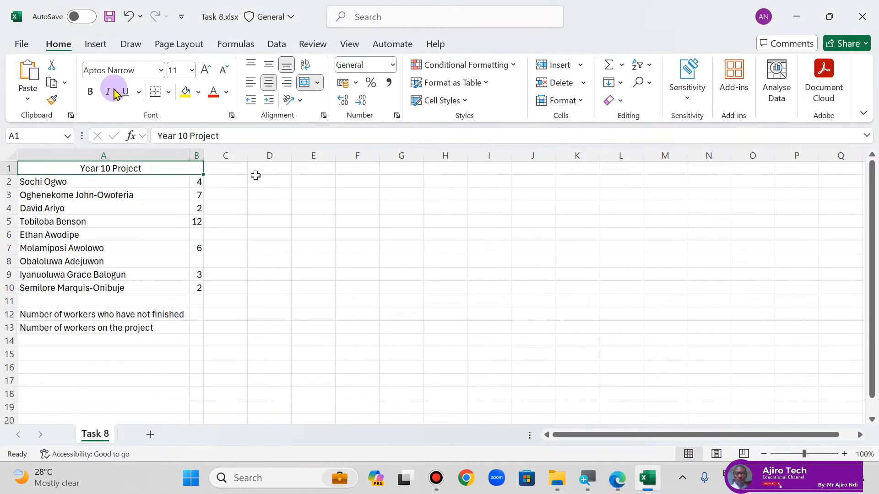
pyautogui.click(199, 93)
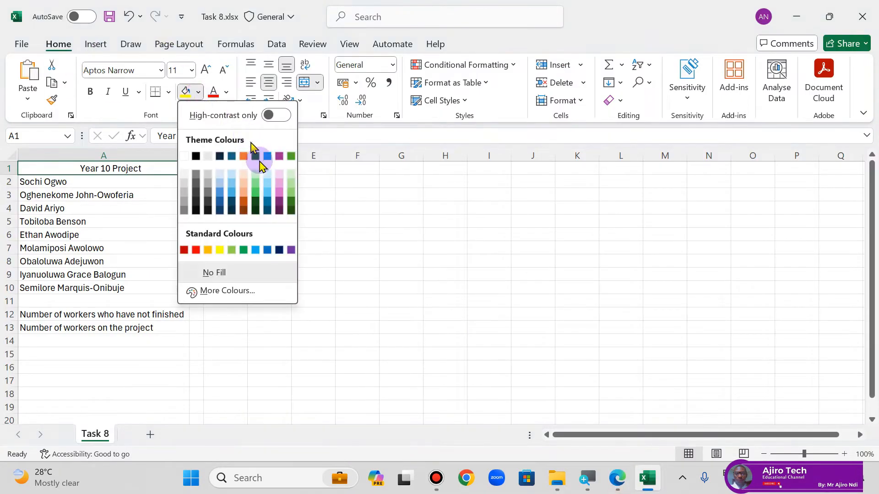
pyautogui.click(293, 251)
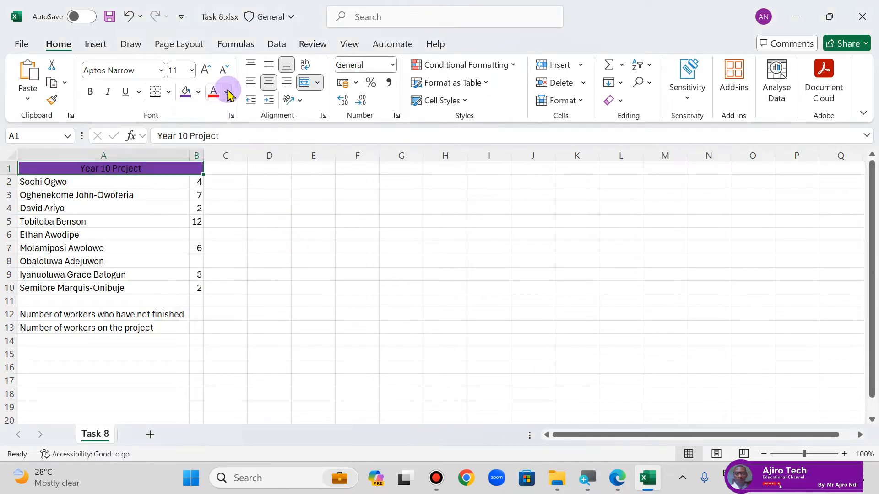
pyautogui.click(226, 92)
pyautogui.click(214, 178)
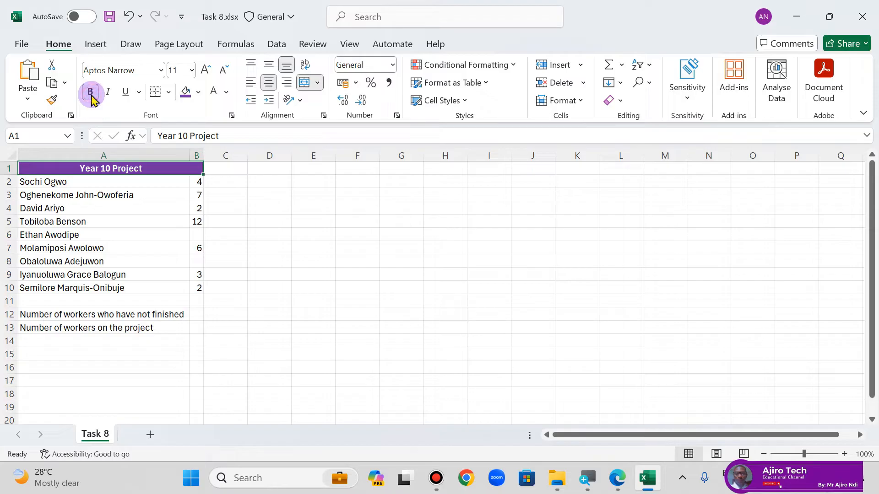
pyautogui.click(205, 73)
pyautogui.click(204, 73)
pyautogui.click(204, 73)
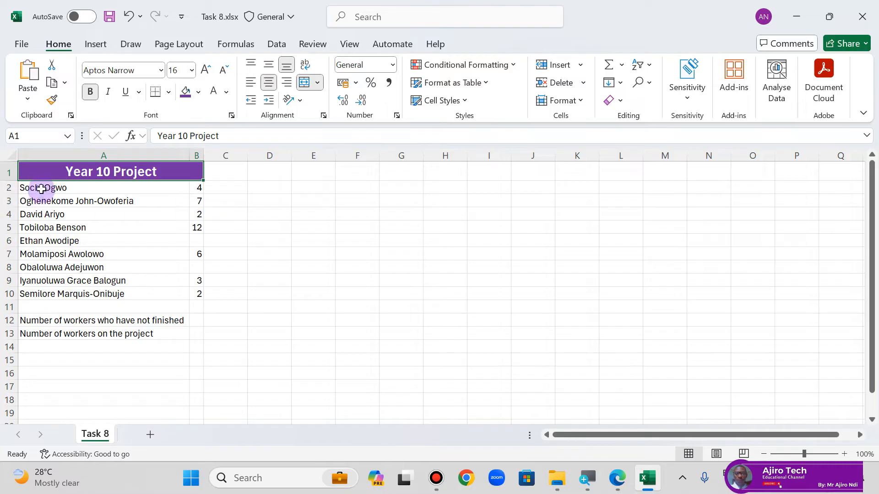
# Step: Widen column B slightly and compare the sheet layout with the example table in the lesson PDF
pyautogui.moveTo(205, 155); pyautogui.dragTo(218, 159)
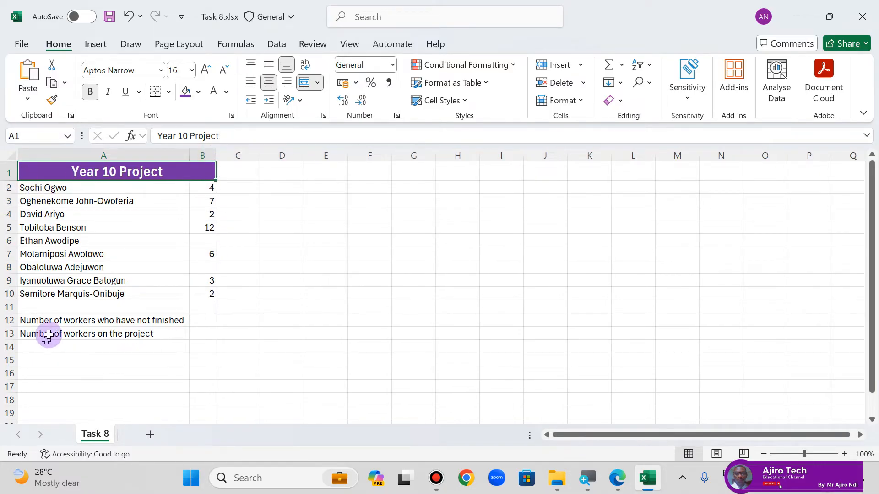
pyautogui.click(626, 491)
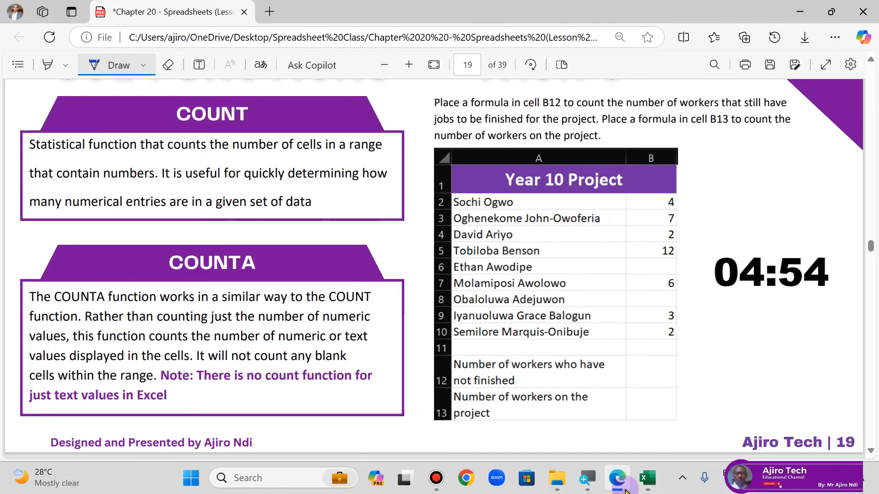
pyautogui.scroll(-3, 531, 284)
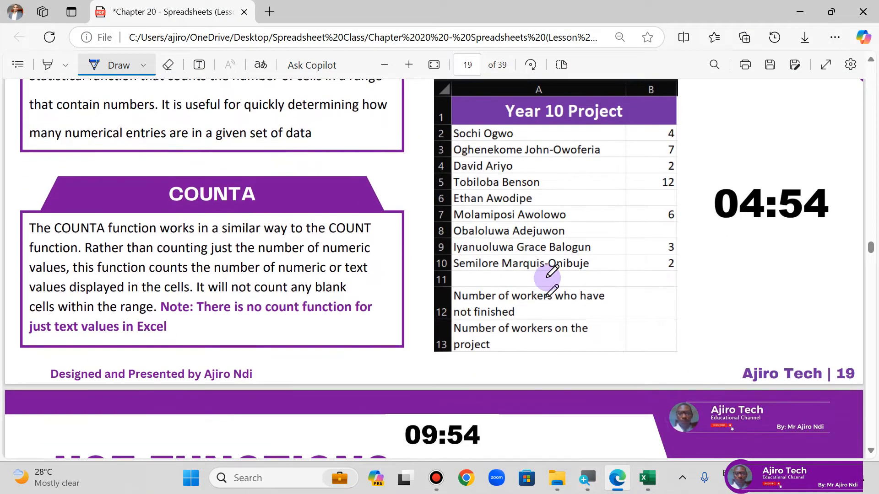
pyautogui.click(617, 486)
pyautogui.click(617, 486)
pyautogui.click(617, 486)
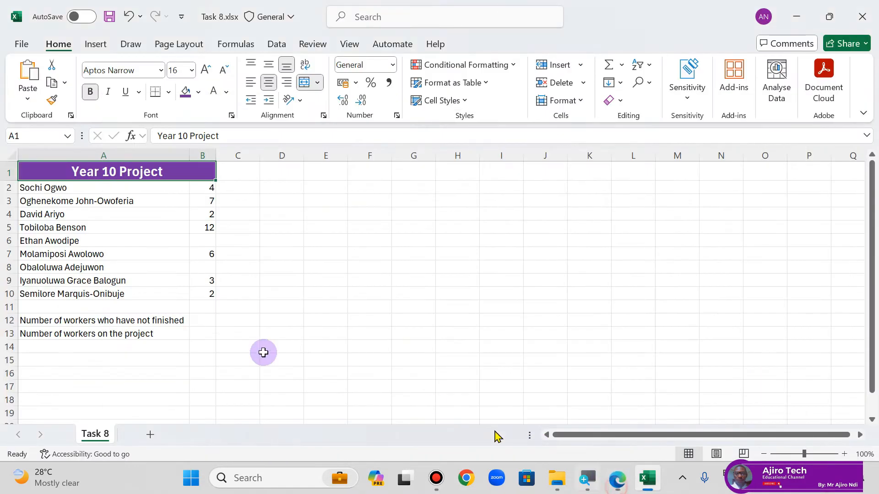
# Step: Turn on text wrapping for the two worker-count labels in A12 and A13
pyautogui.click(102, 319)
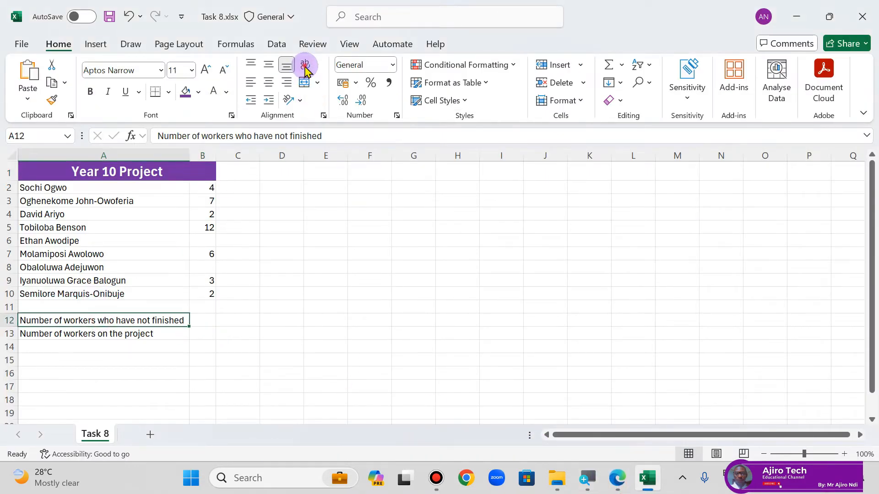
pyautogui.click(140, 336)
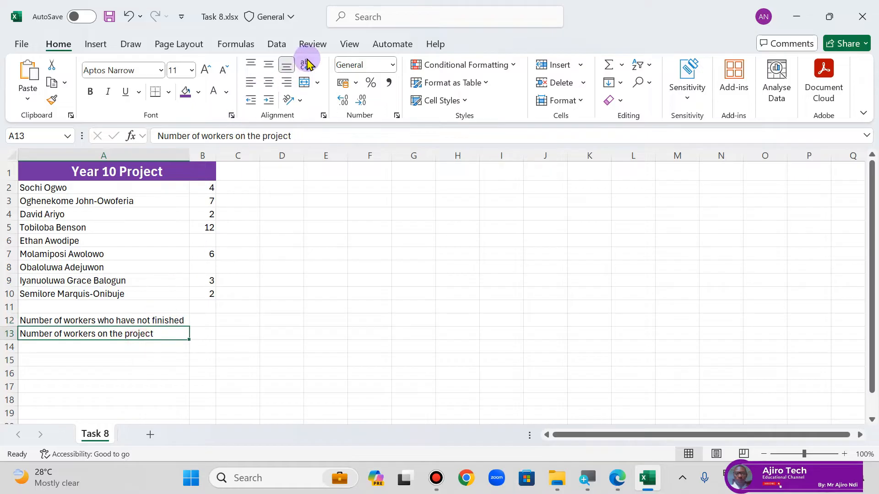
pyautogui.click(617, 486)
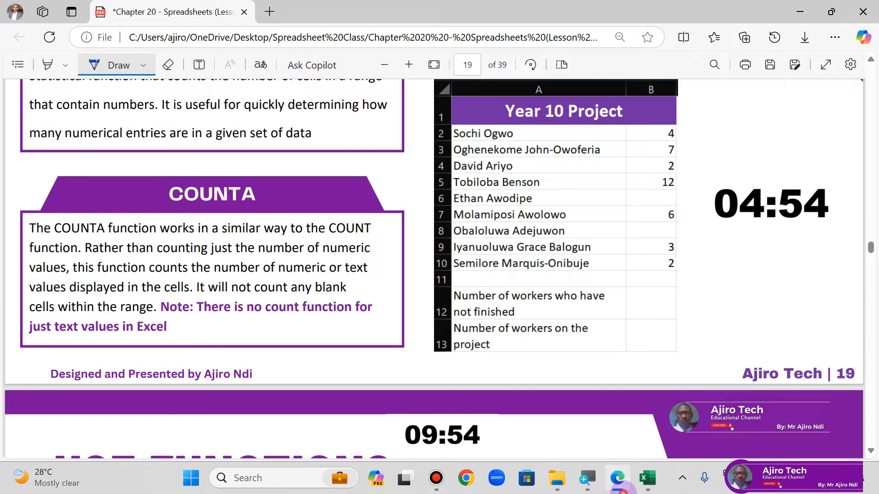
pyautogui.click(617, 486)
pyautogui.click(155, 319)
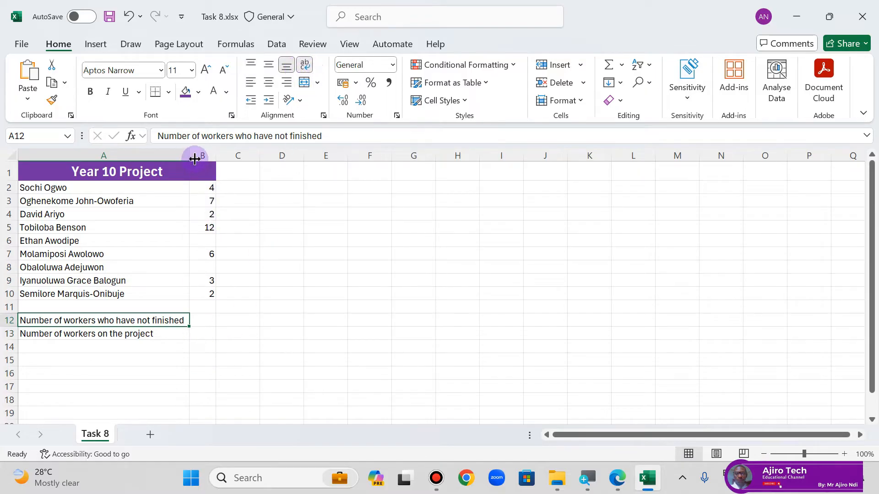
# Step: Narrow column A and increase the heights of rows 12 and 13 to fit two-line labels, matching the lesson PDF's table
pyautogui.moveTo(195, 159); pyautogui.dragTo(154, 157)
pyautogui.click(626, 486)
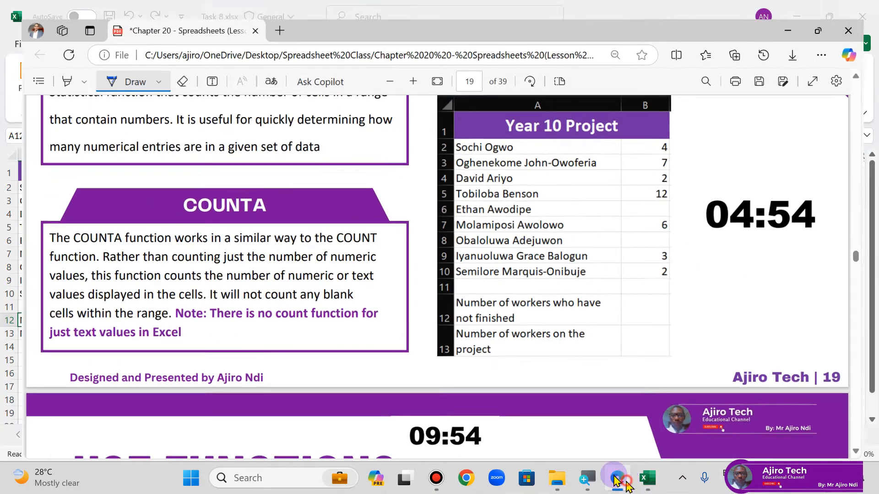
pyautogui.click(647, 478)
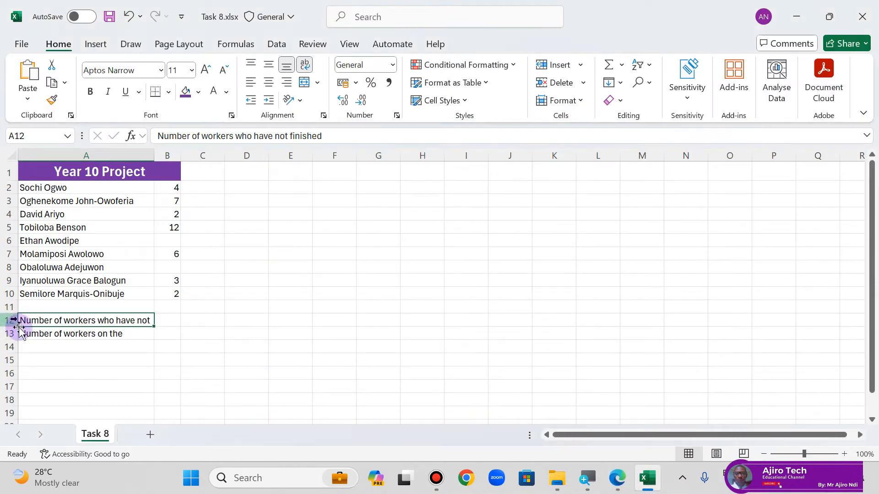
pyautogui.moveTo(18, 324); pyautogui.dragTo(16, 375)
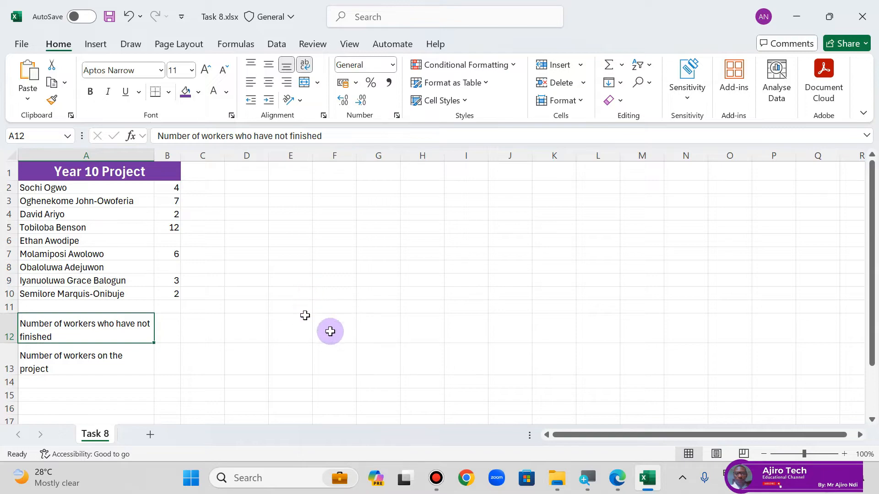
pyautogui.click(615, 478)
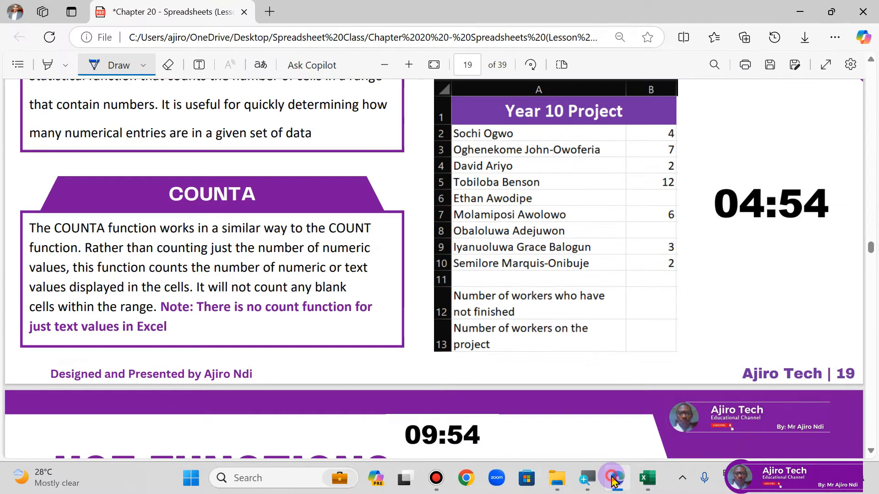
pyautogui.click(613, 480)
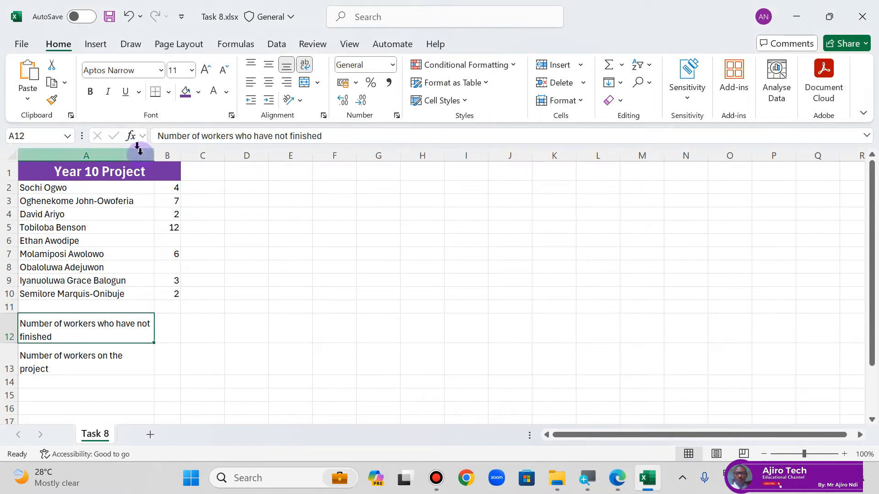
pyautogui.moveTo(139, 150); pyautogui.dragTo(143, 155)
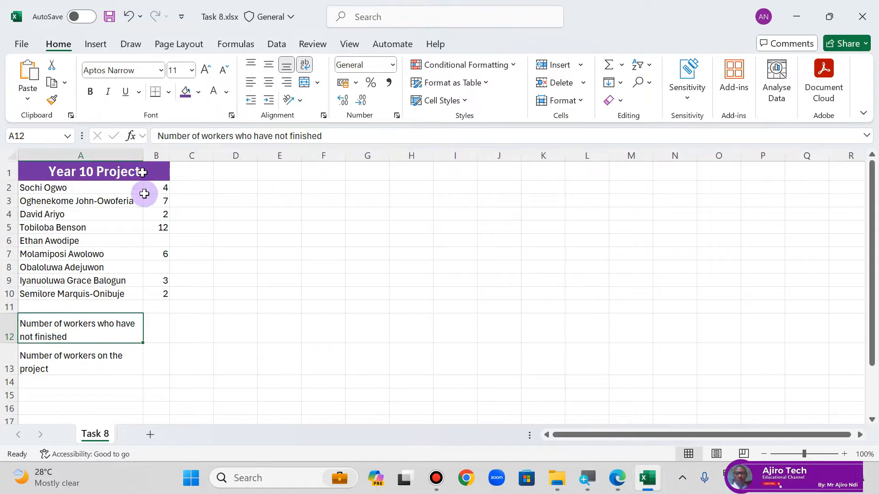
pyautogui.click(615, 486)
pyautogui.click(614, 487)
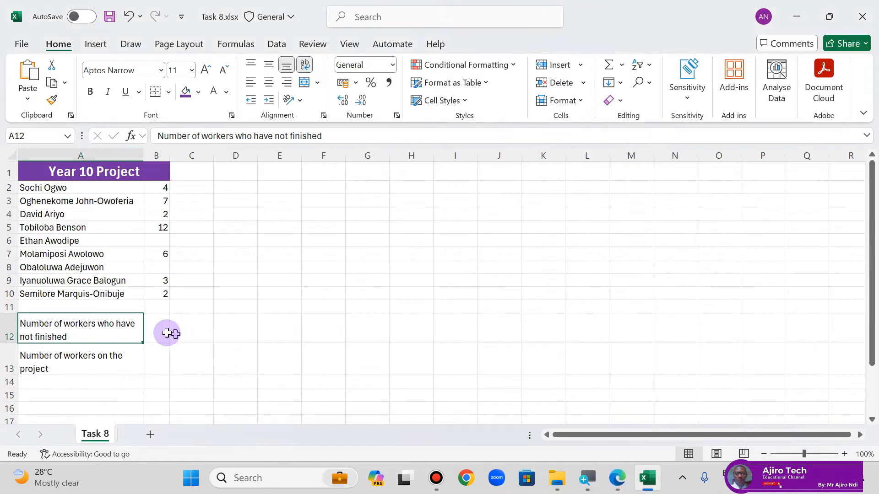
# Step: Enter the formula =COUNT(A2:B10) in cell B12 to count the workers who have not finished
pyautogui.click(159, 323)
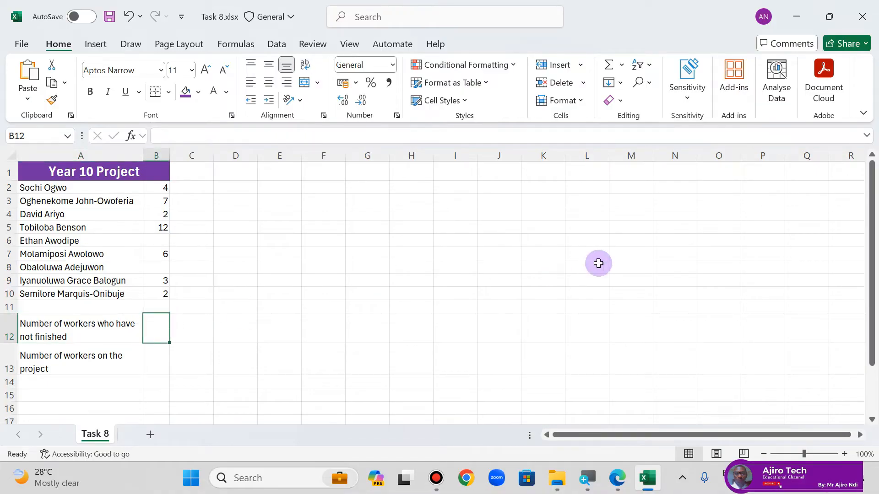
pyautogui.write('=COUN')
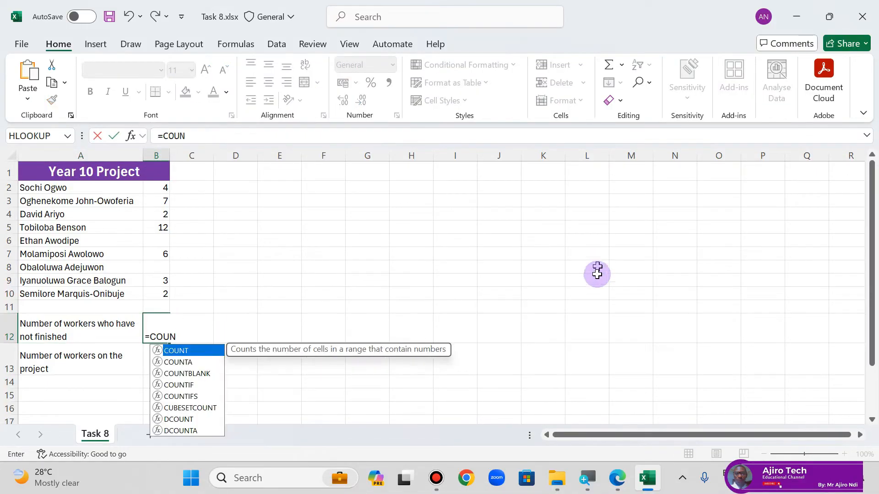
pyautogui.doubleClick(194, 362)
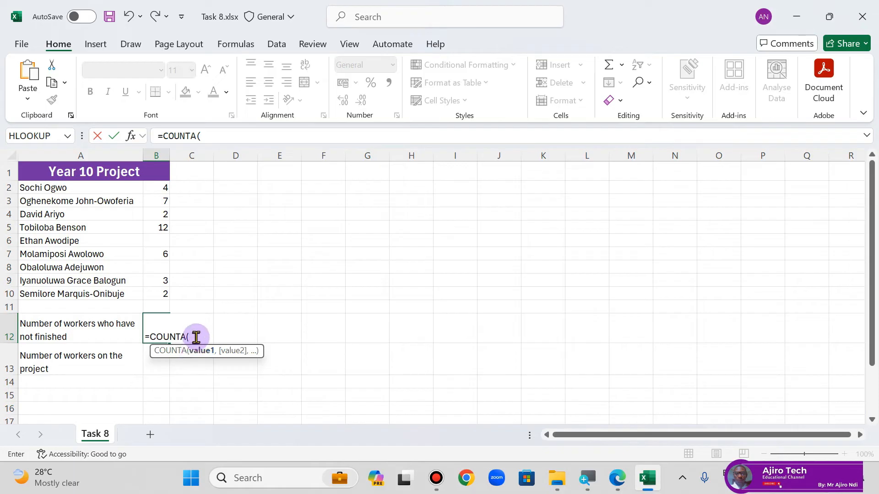
pyautogui.press('BackSpace')
pyautogui.press('BackSpace')
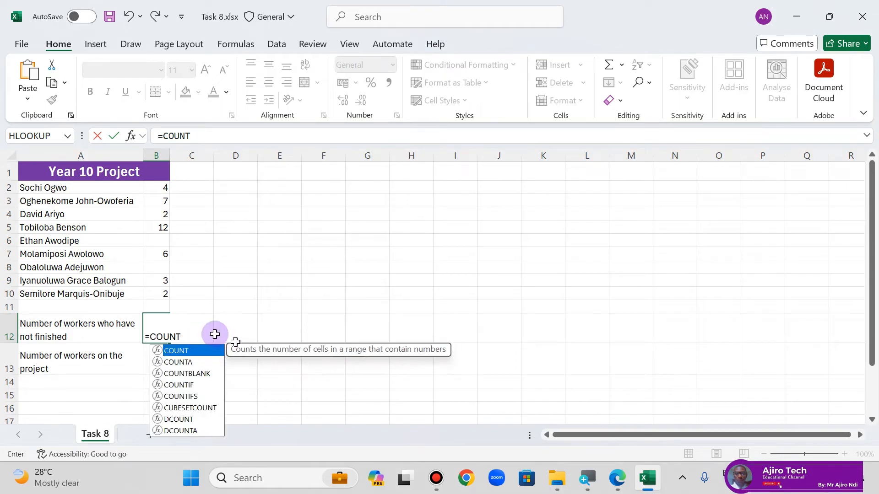
pyautogui.doubleClick(205, 351)
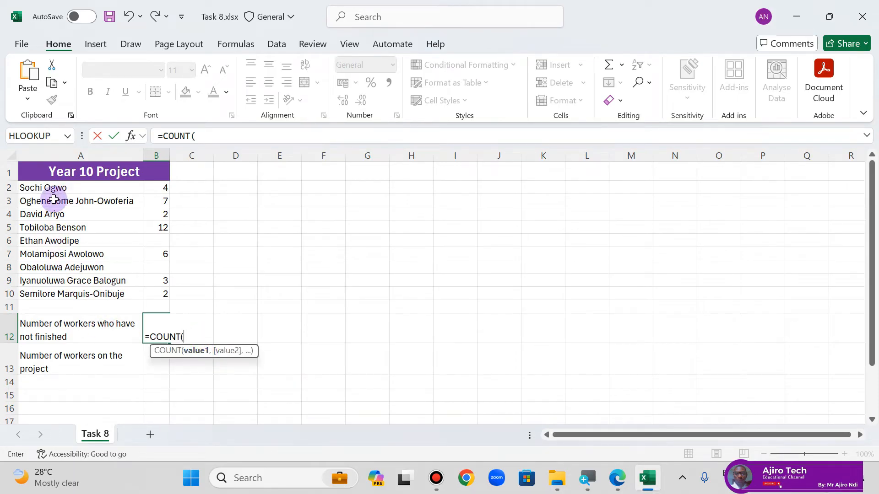
pyautogui.moveTo(55, 191); pyautogui.dragTo(155, 293)
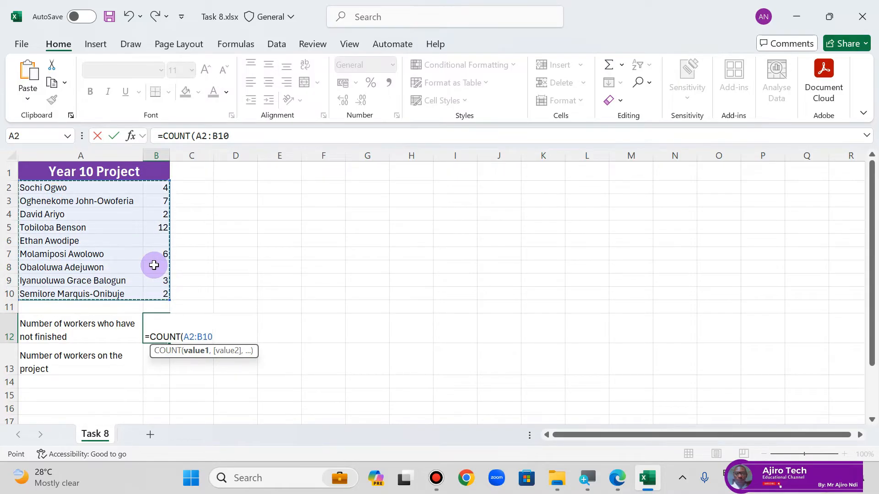
pyautogui.write(')')
pyautogui.press('Return')
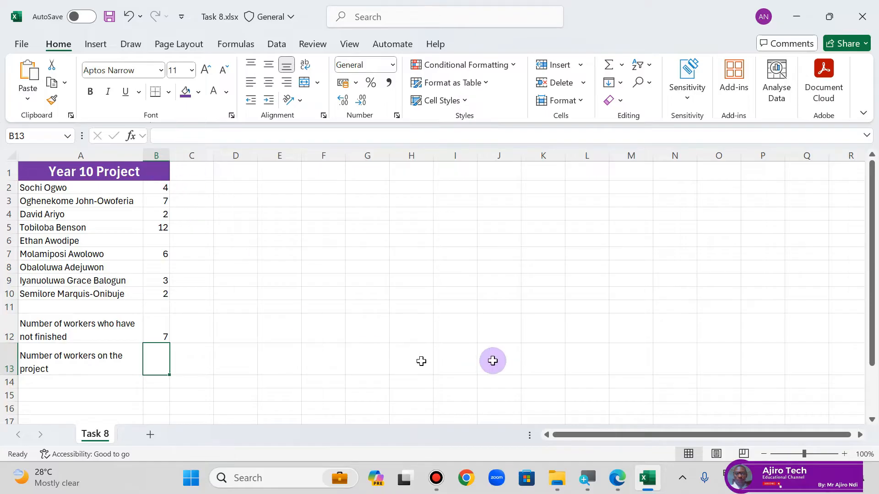
# Step: Check the Task 8 instructions in the lesson PDF in Edge and begin B13's formula in Excel with COUNTA over A2:B10
pyautogui.click(612, 484)
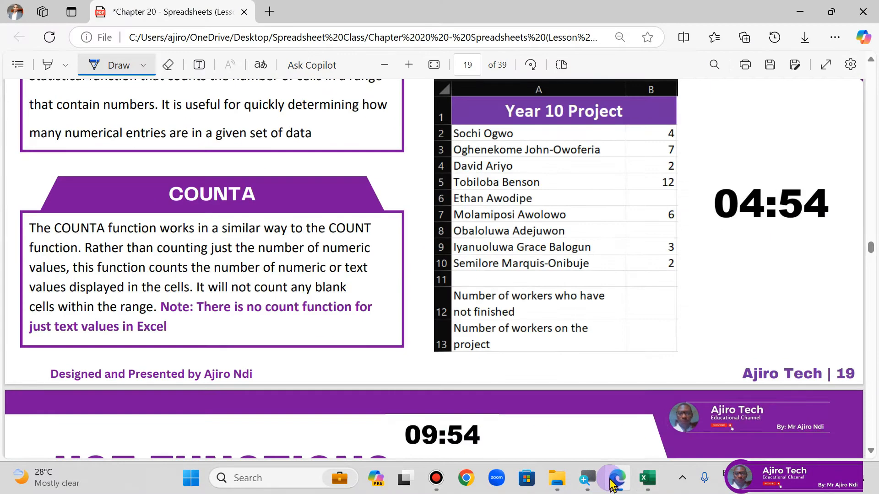
pyautogui.scroll(5, 609, 380)
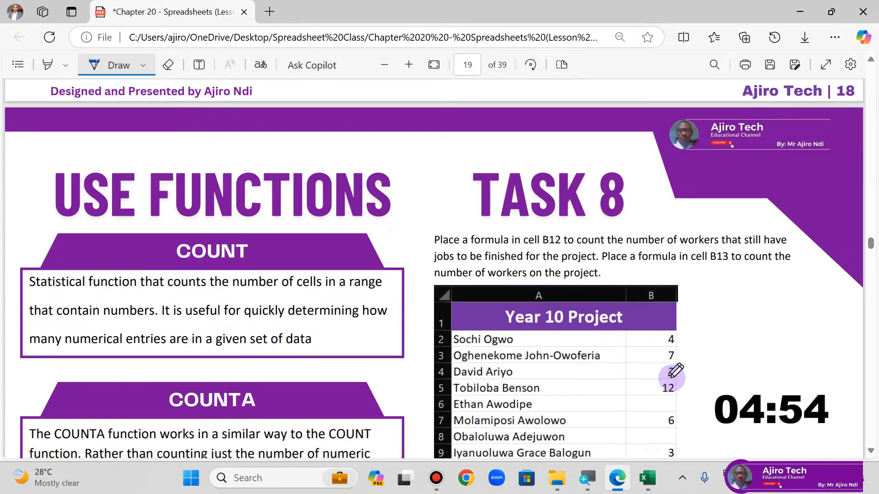
pyautogui.click(618, 478)
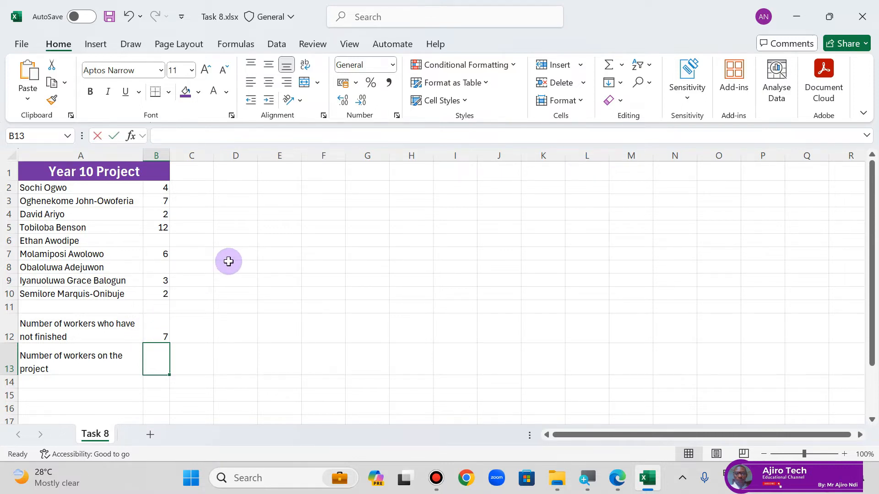
pyautogui.write('=COU')
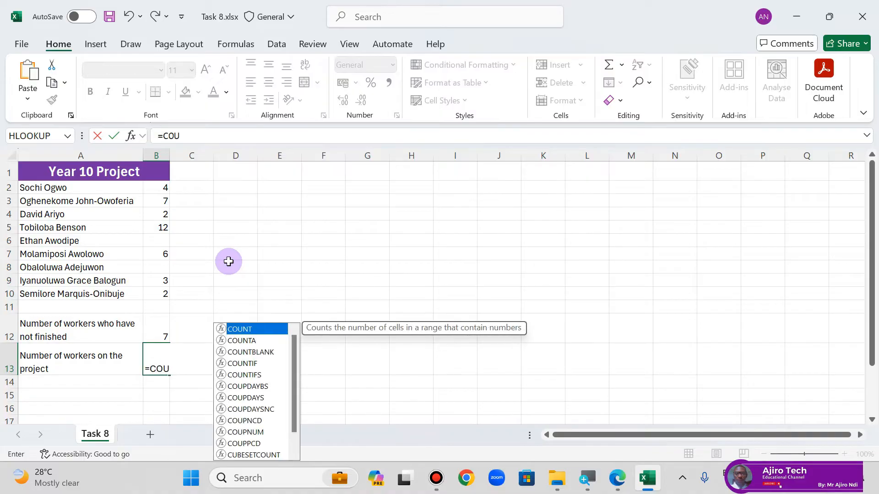
pyautogui.write('NT')
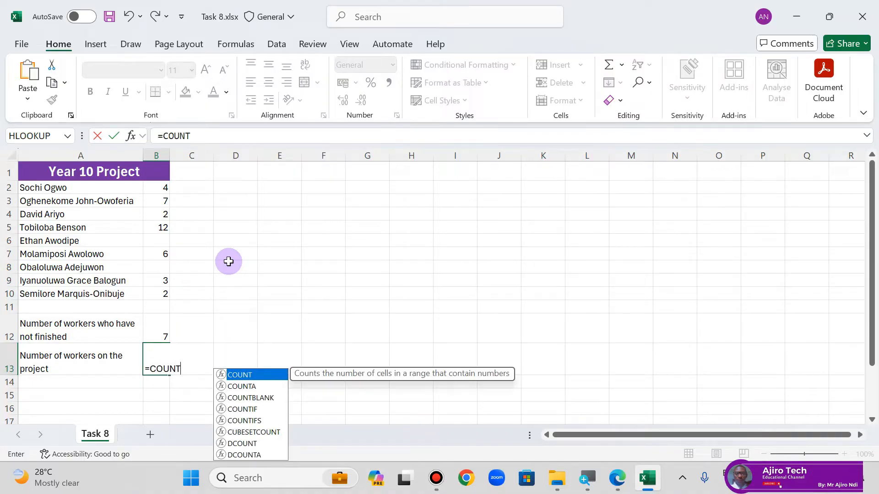
pyautogui.doubleClick(238, 386)
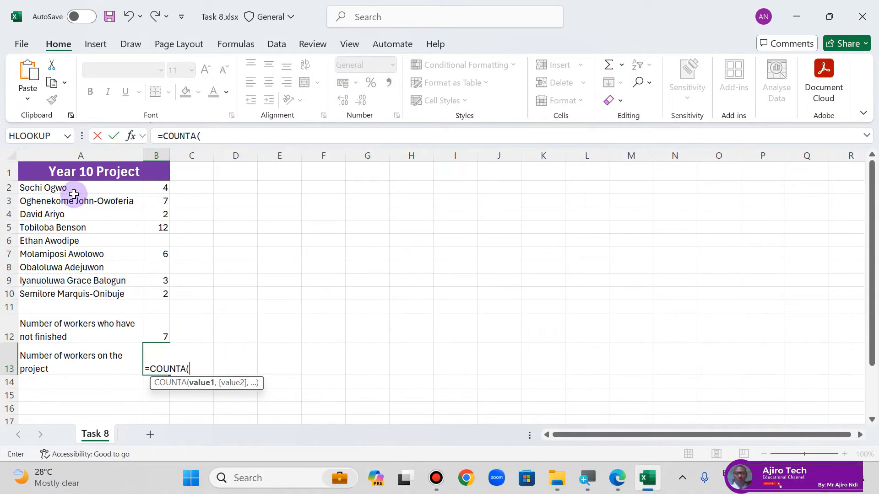
pyautogui.moveTo(73, 188); pyautogui.dragTo(157, 293)
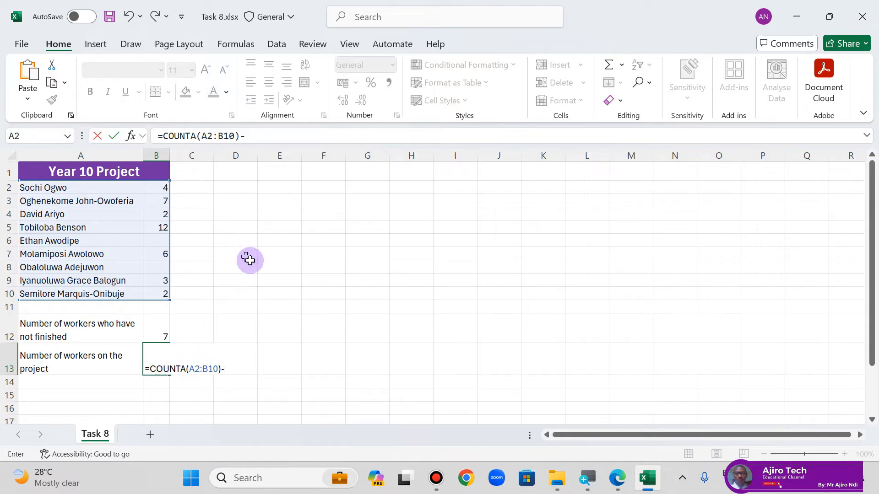
# Step: Subtract COUNT(A2:B10) to complete B13's formula as =COUNTA(A2:B10)-COUNT(A2:B10), counting the workers on the project
pyautogui.write('COUNT')
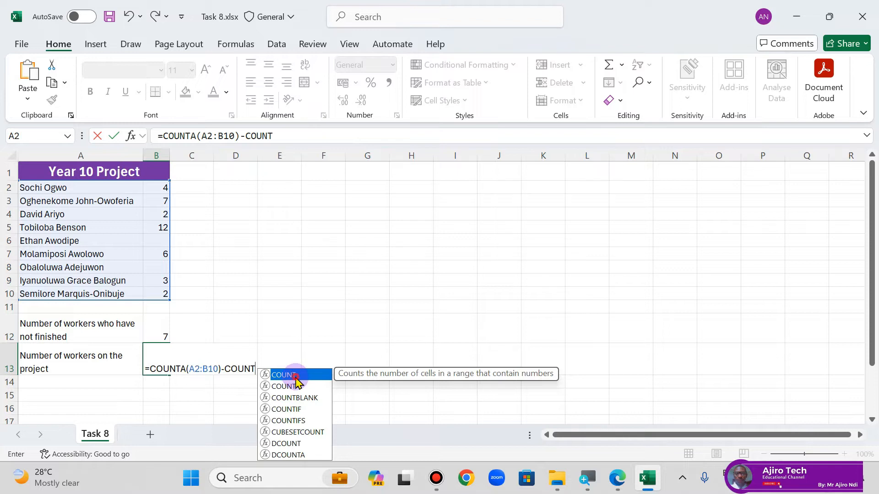
pyautogui.doubleClick(295, 376)
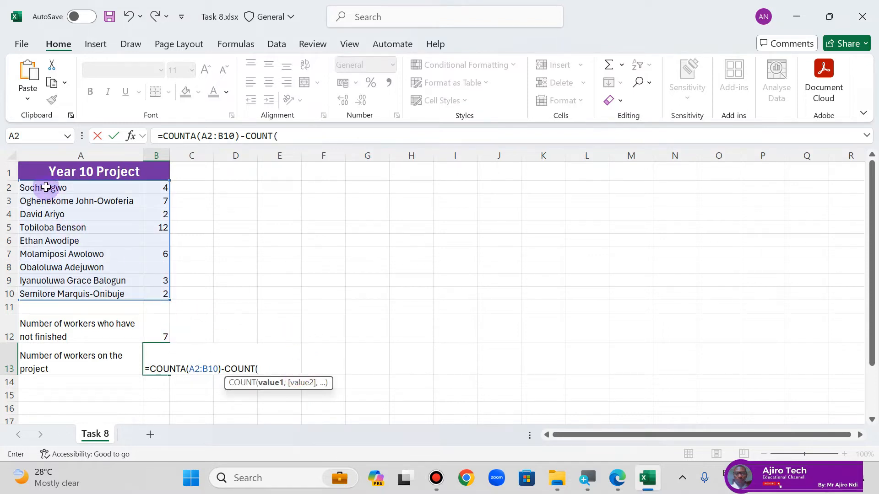
pyautogui.moveTo(46, 187); pyautogui.dragTo(156, 297)
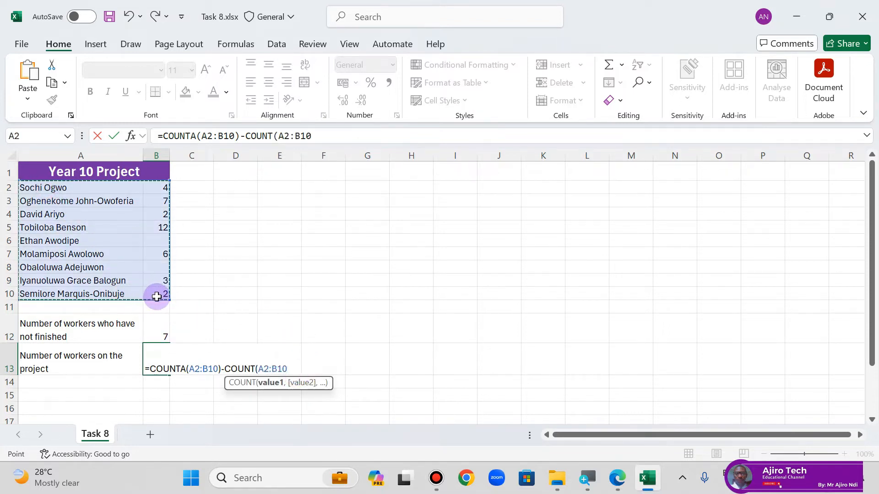
pyautogui.write(')')
pyautogui.press('Return')
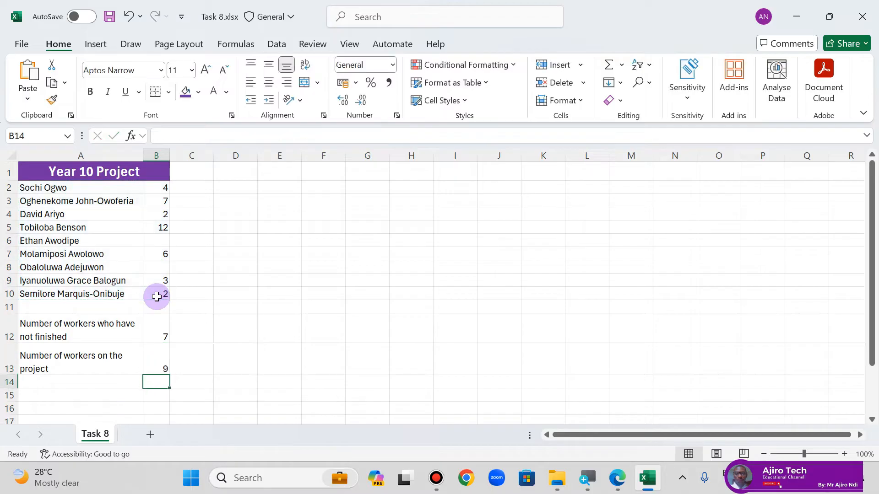
# Step: Remove the -COUNT(A2:B10) part from cell B13's formula, leaving =COUNTA(A2:B10)
pyautogui.click(166, 362)
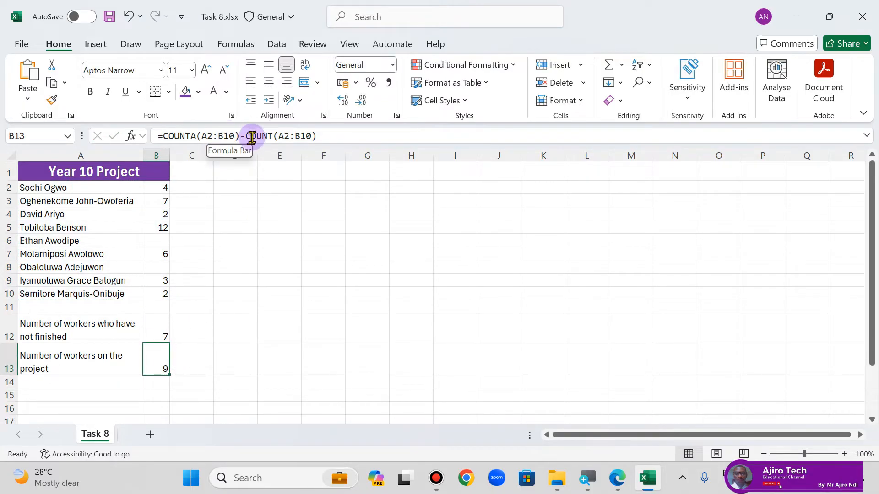
pyautogui.moveTo(244, 135); pyautogui.dragTo(333, 135)
pyautogui.hotkey('ctrl', 'c')
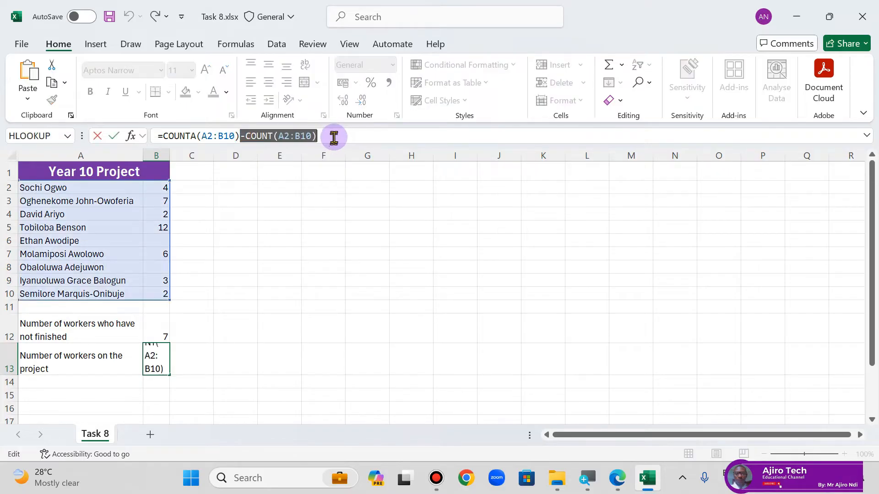
pyautogui.press('BackSpace')
pyautogui.press('Return')
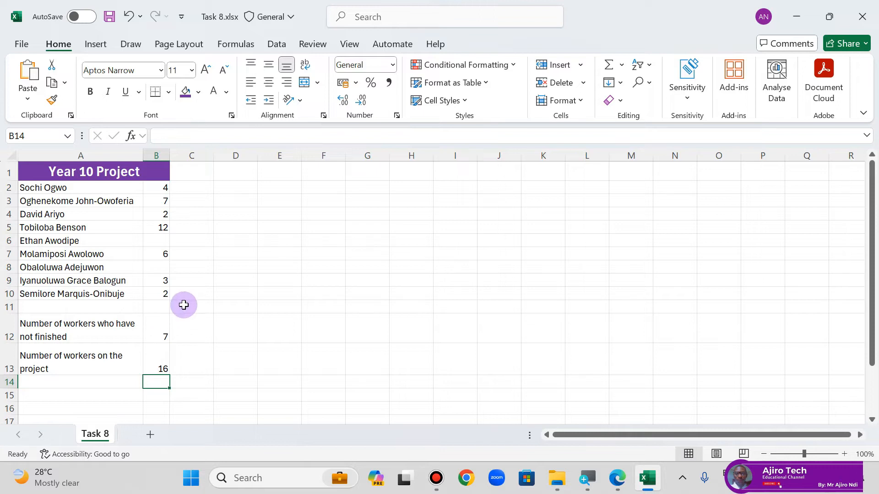
# Step: Restore -COUNT(A2:B10) at the end of cell B13's formula
pyautogui.click(163, 364)
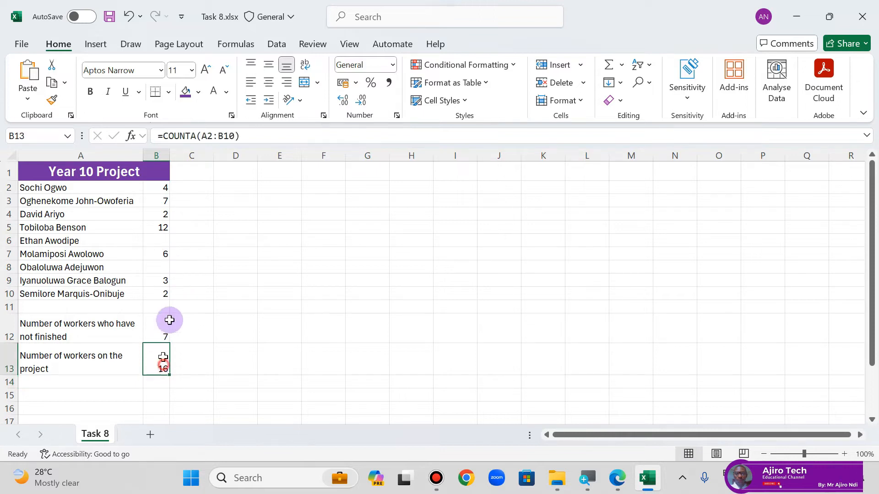
pyautogui.click(254, 138)
pyautogui.hotkey('ctrl', 'v')
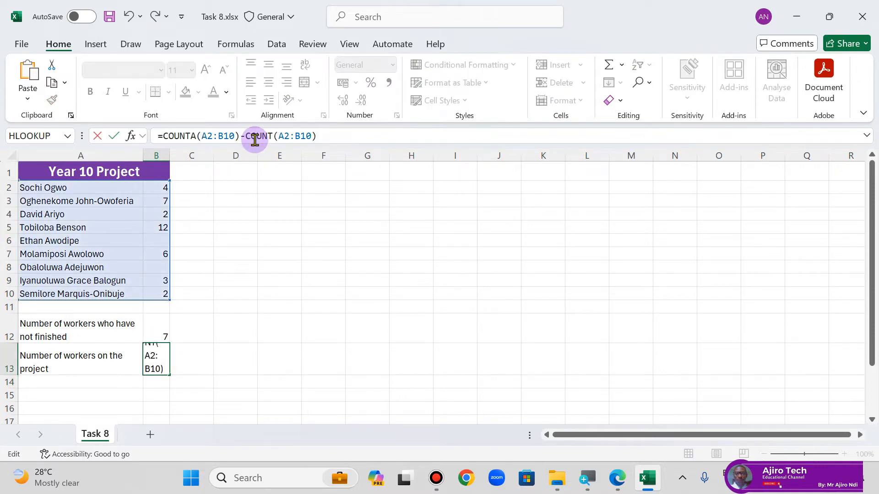
pyautogui.press('Return')
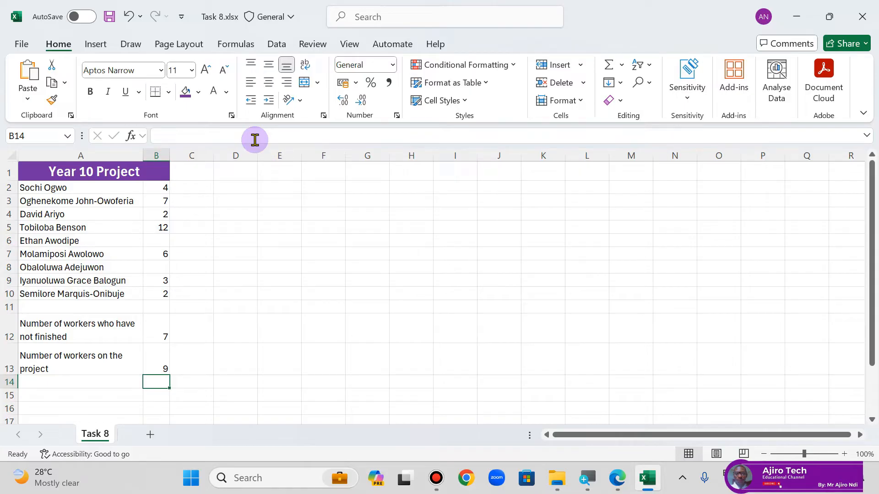
# Step: Save and close the Task 8 workbook, and switch to the lesson PDF in Edge at the Task 9 COUNTIF page
pyautogui.click(109, 18)
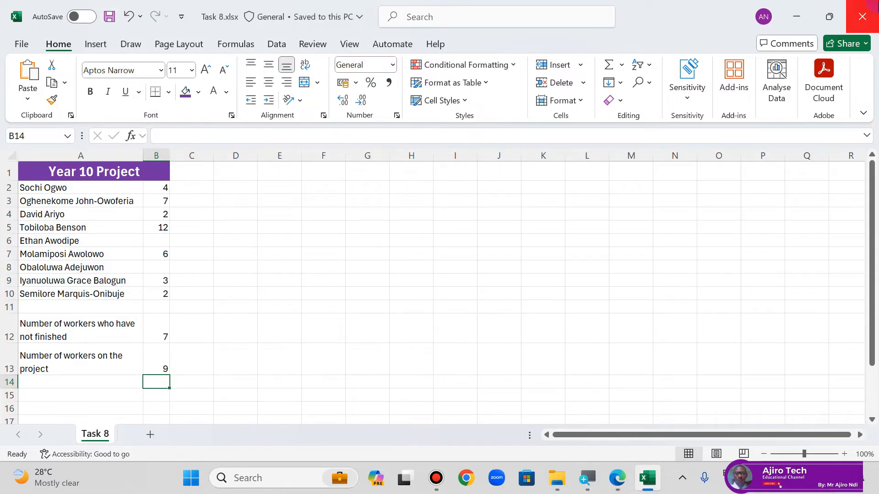
pyautogui.click(862, 17)
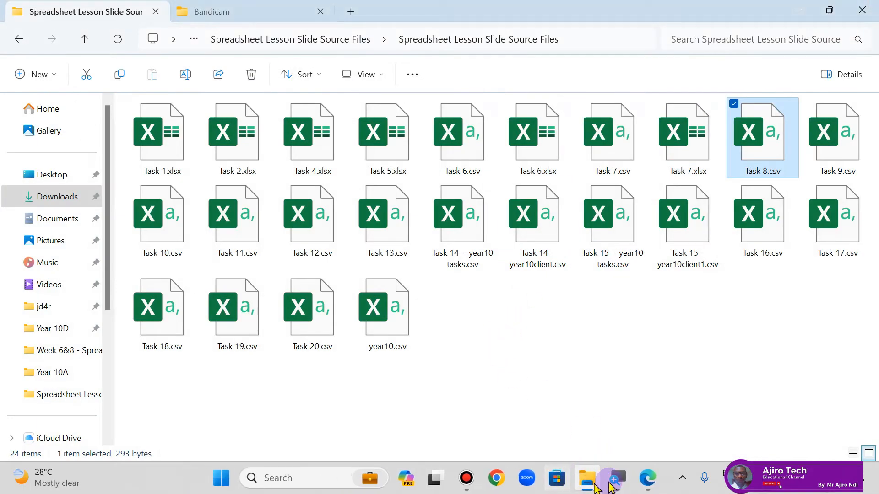
pyautogui.click(647, 478)
pyautogui.scroll(-5, 442, 316)
pyautogui.scroll(-6, 442, 316)
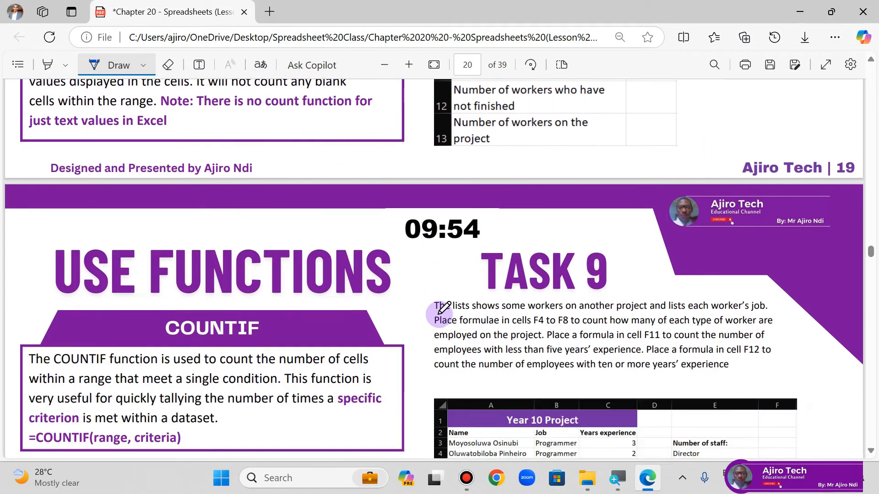
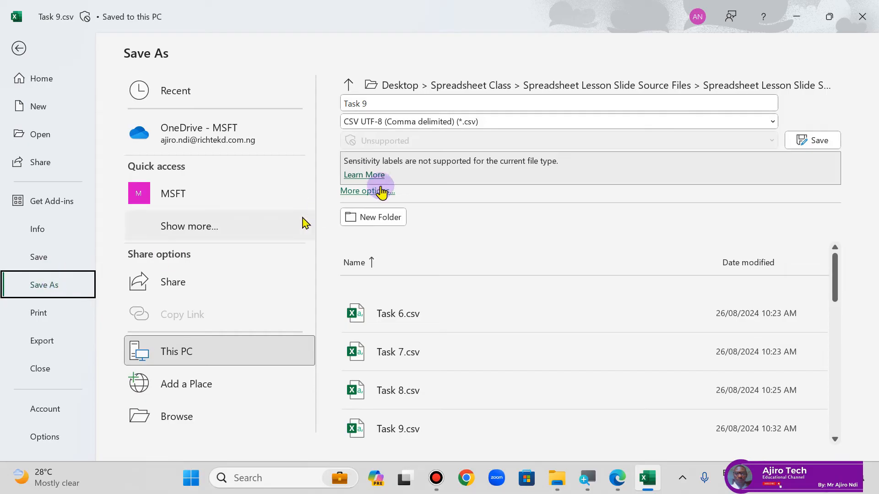
# Step: Save the Task 9 file as an Excel Workbook (*.xlsx), keeping the name Task 9
pyautogui.click(442, 121)
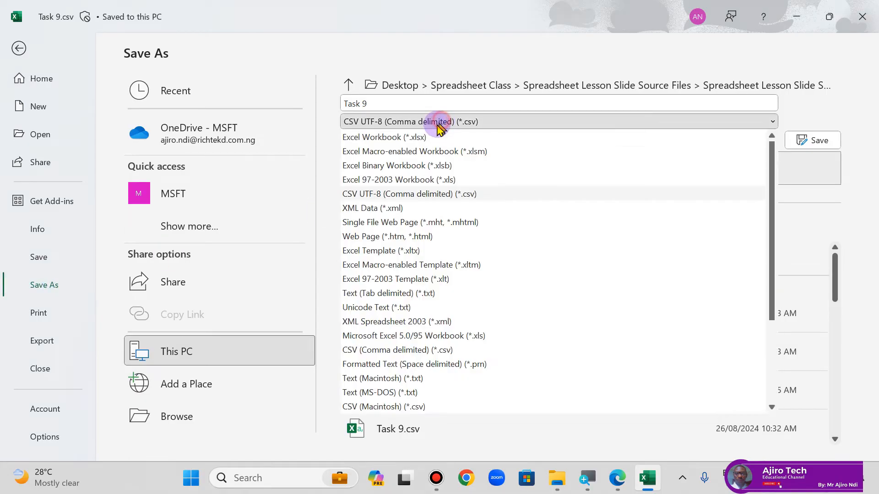
pyautogui.click(403, 136)
pyautogui.click(818, 140)
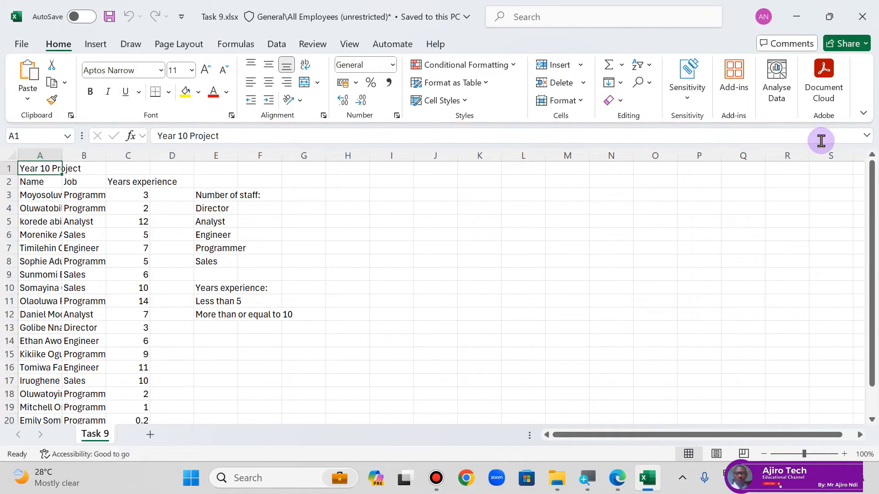
# Step: Check the Task 9 sample in the lesson PDF in Edge, and return to Excel to autofit all column widths
pyautogui.click(630, 475)
pyautogui.scroll(-2, 634, 334)
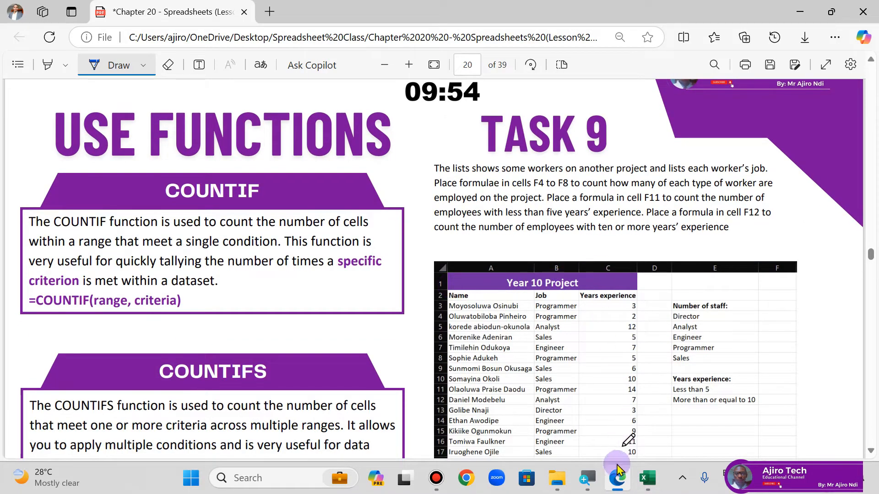
pyautogui.click(647, 478)
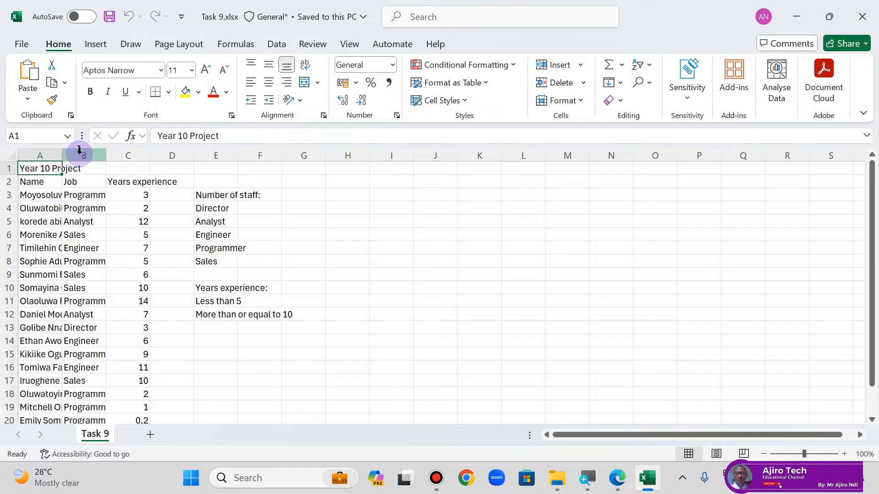
pyautogui.click(12, 154)
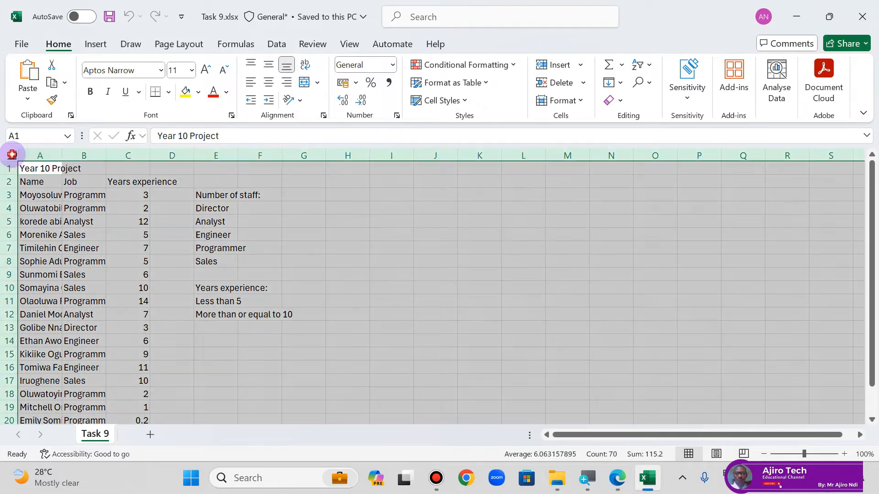
pyautogui.doubleClick(60, 154)
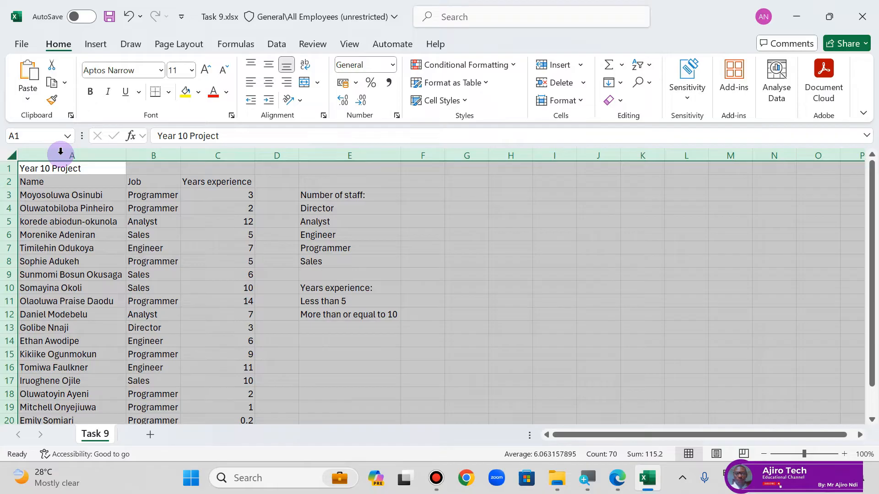
pyautogui.click(137, 233)
# Step: Merge and centre the title "Year 10 Project" across cells A1 to C1
pyautogui.click(40, 168)
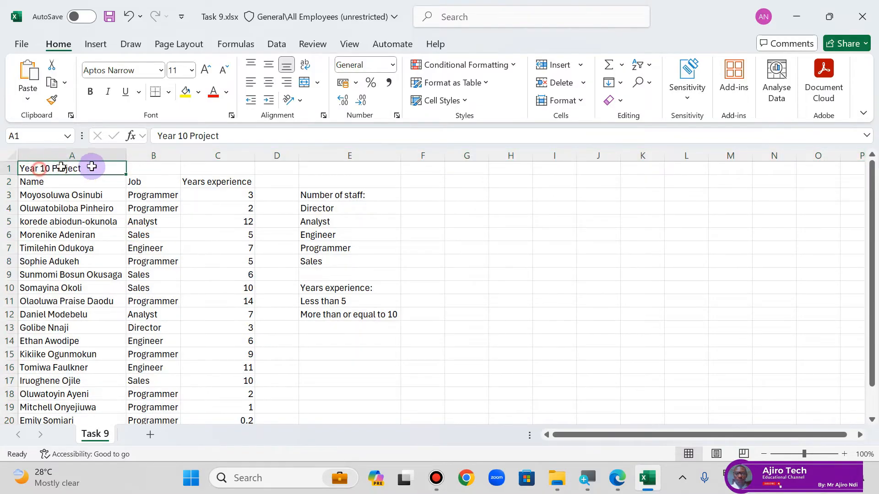
pyautogui.moveTo(92, 166); pyautogui.dragTo(243, 163)
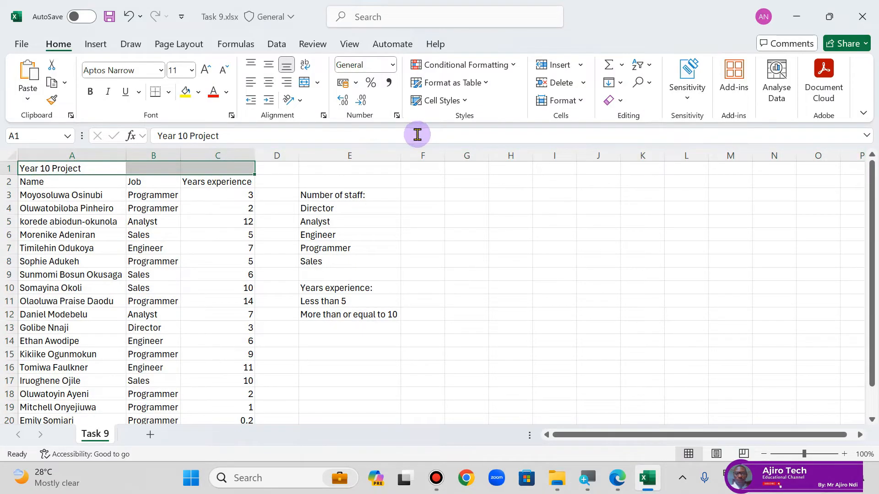
pyautogui.click(317, 82)
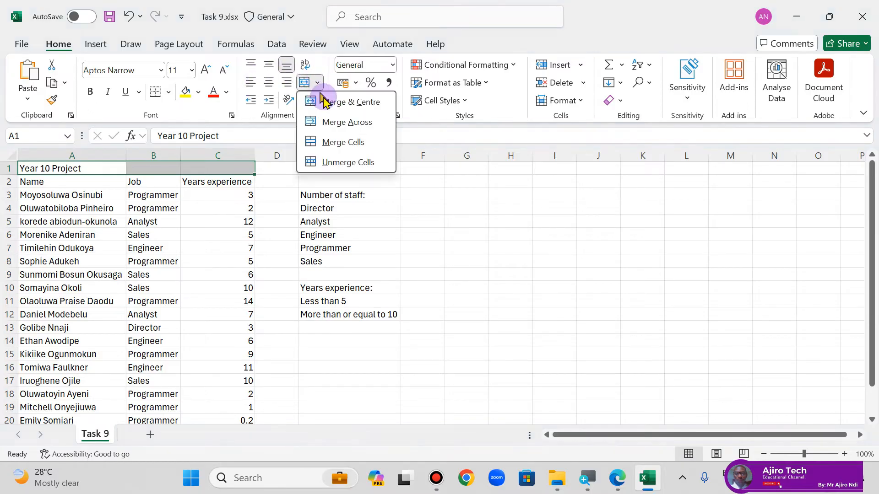
pyautogui.click(325, 100)
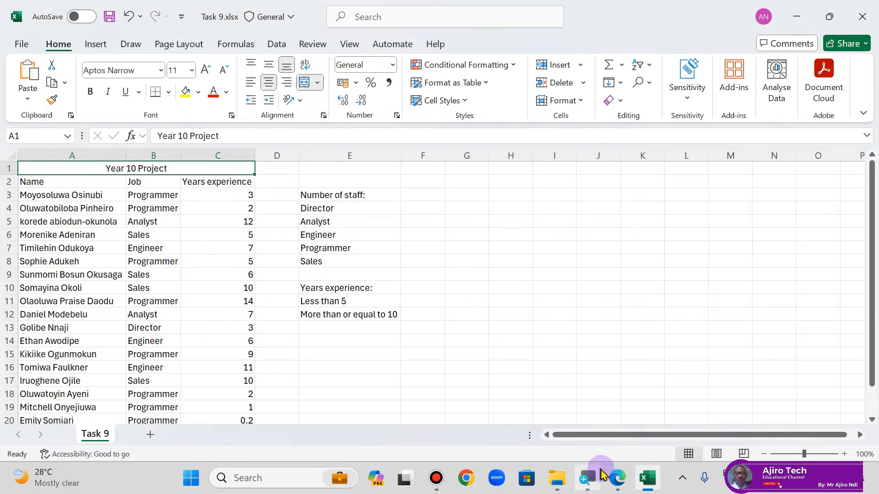
# Step: Compare with the lesson PDF's sample, and give the merged title cell a purple fill and white text
pyautogui.click(620, 480)
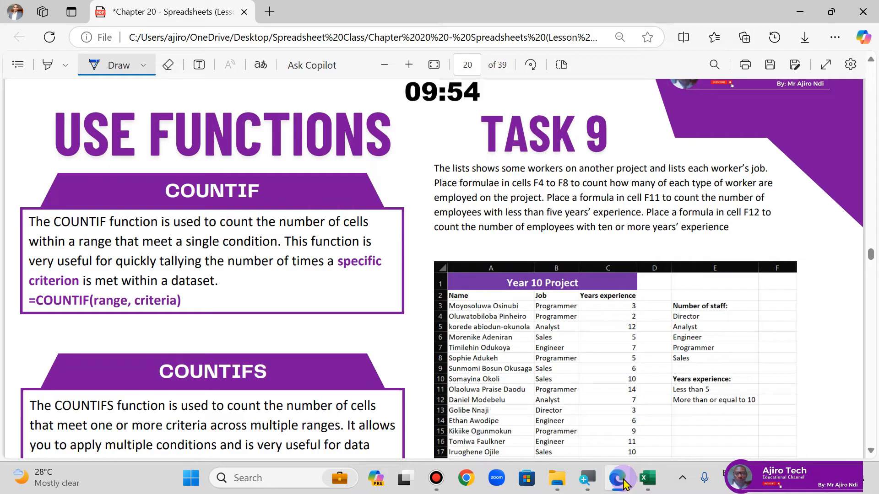
pyautogui.click(623, 481)
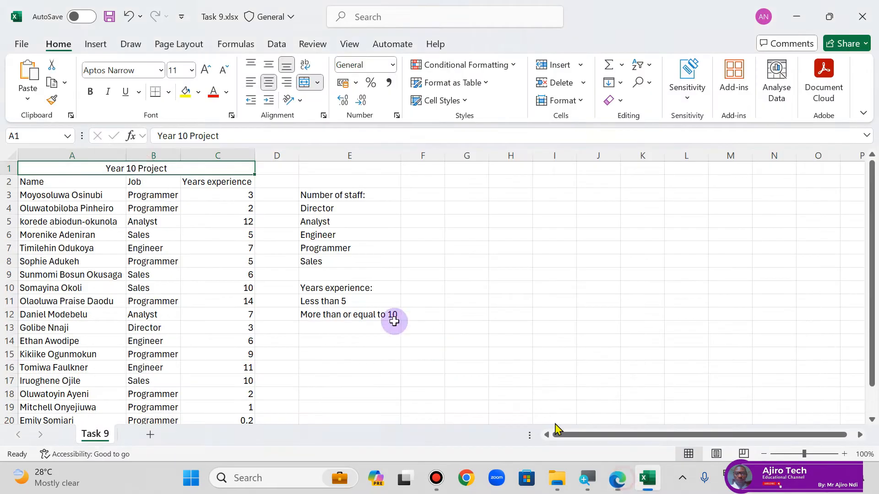
pyautogui.click(199, 92)
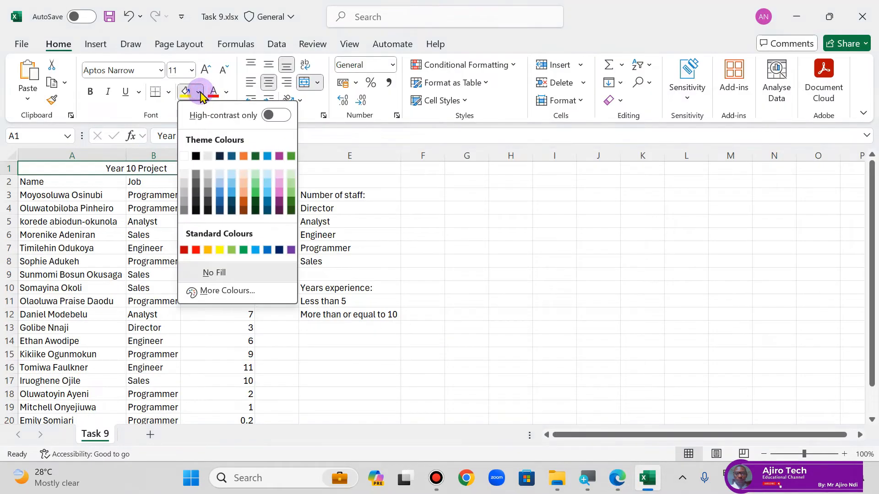
pyautogui.click(291, 250)
pyautogui.click(227, 93)
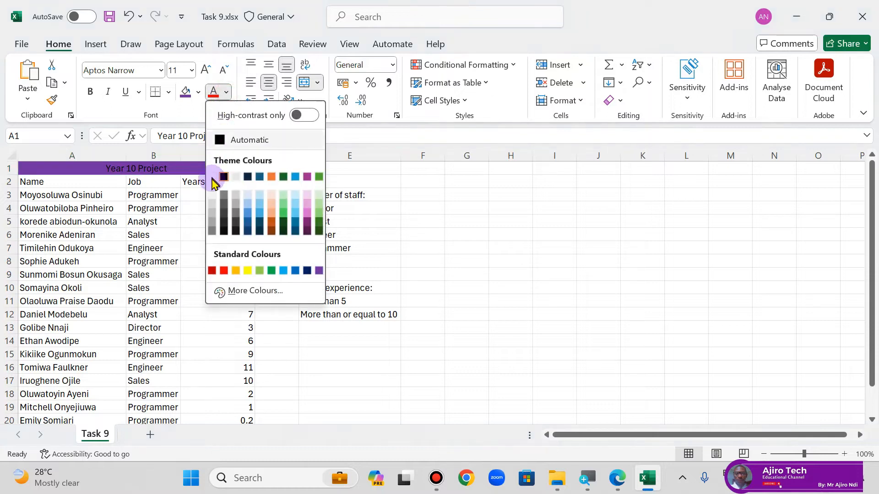
pyautogui.click(216, 174)
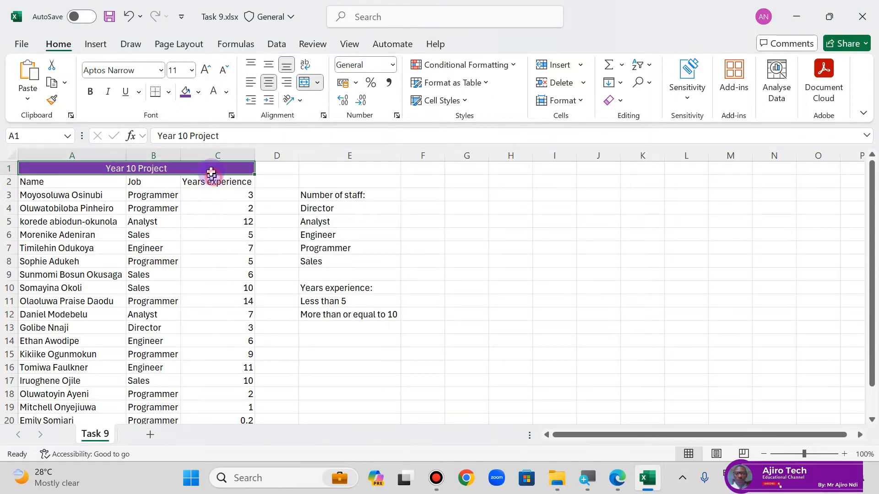
# Step: Make the "Year 10 Project" title bold and set its font size to 16
pyautogui.click(90, 92)
pyautogui.click(206, 73)
pyautogui.click(206, 73)
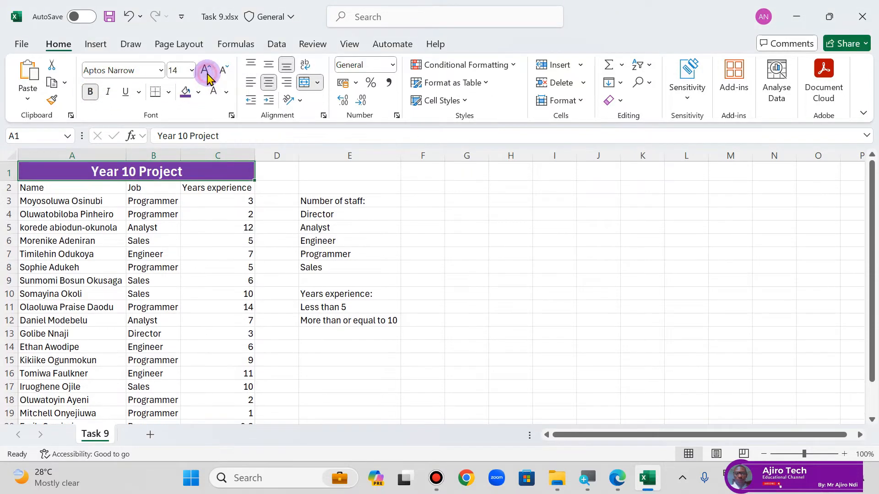
pyautogui.click(206, 72)
pyautogui.click(225, 73)
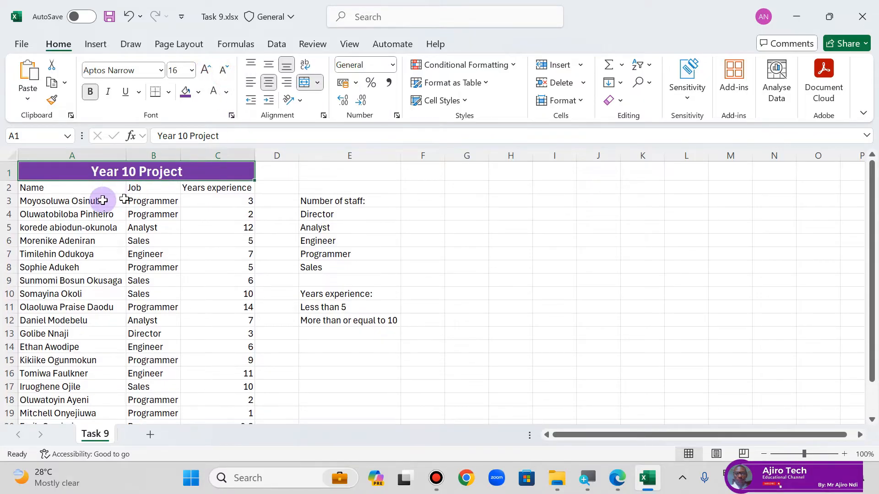
# Step: Check the headings in the lesson PDF's sample, and bold cells A2:C2, E3 and E10 in the workbook
pyautogui.click(615, 488)
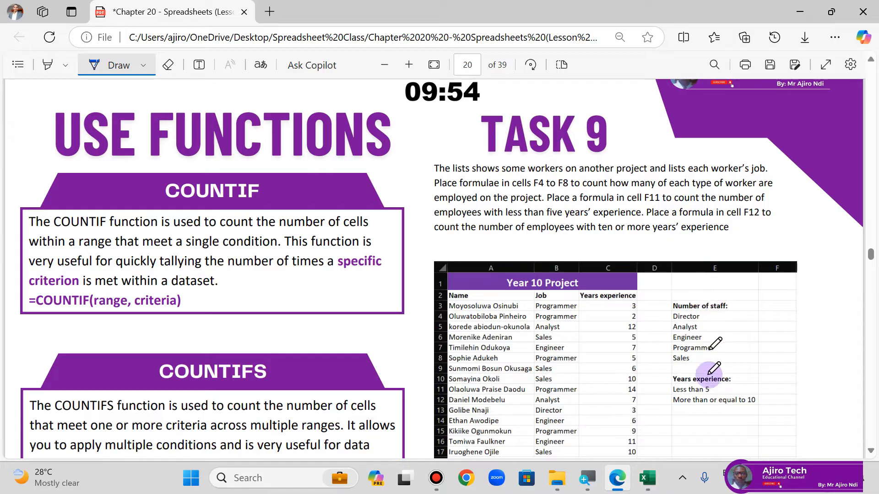
pyautogui.click(646, 478)
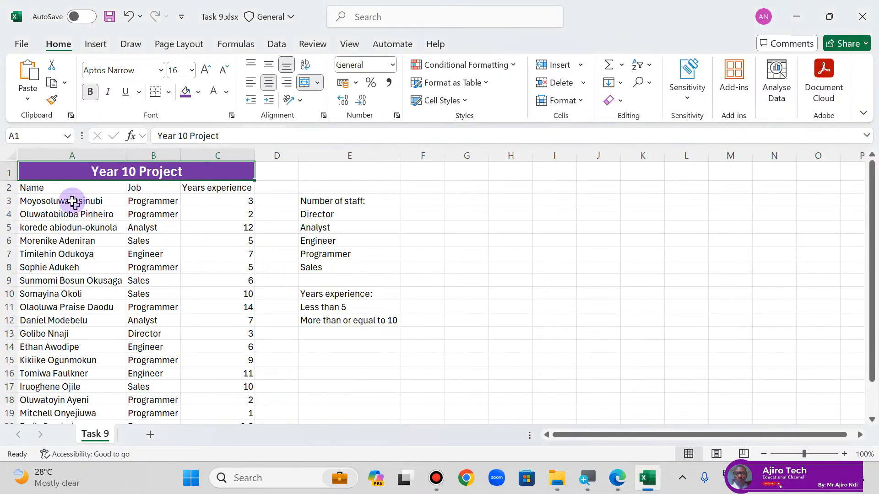
pyautogui.click(63, 190)
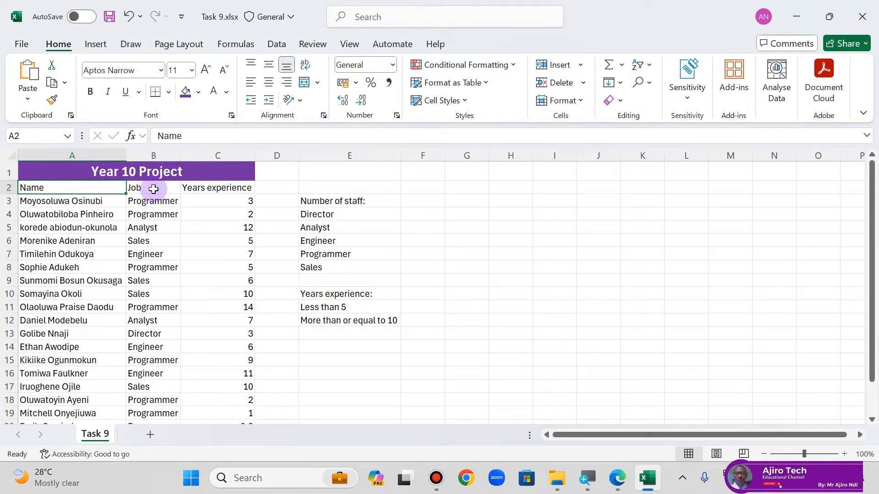
pyautogui.keyDown('ctrl'); pyautogui.click(154, 189); pyautogui.keyUp('ctrl')
pyautogui.keyDown('ctrl'); pyautogui.click(195, 187); pyautogui.keyUp('ctrl')
pyautogui.keyDown('ctrl'); pyautogui.click(337, 200); pyautogui.keyUp('ctrl')
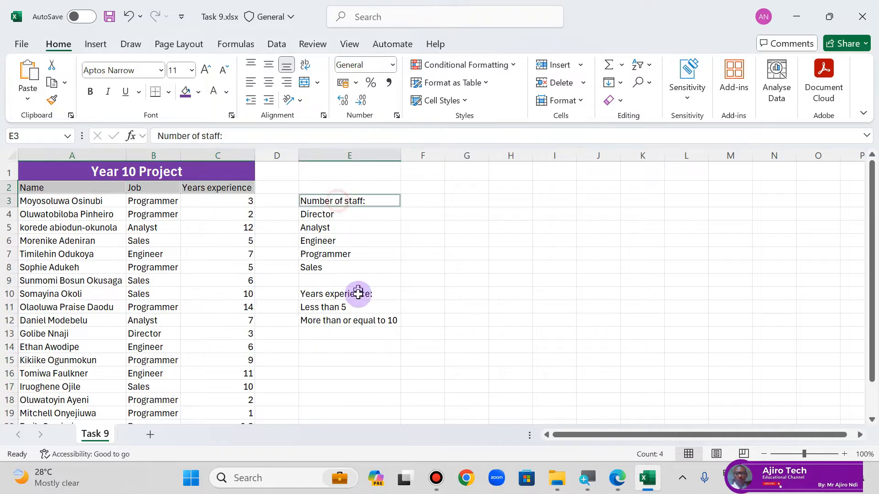
pyautogui.keyDown('ctrl'); pyautogui.click(358, 293); pyautogui.keyUp('ctrl')
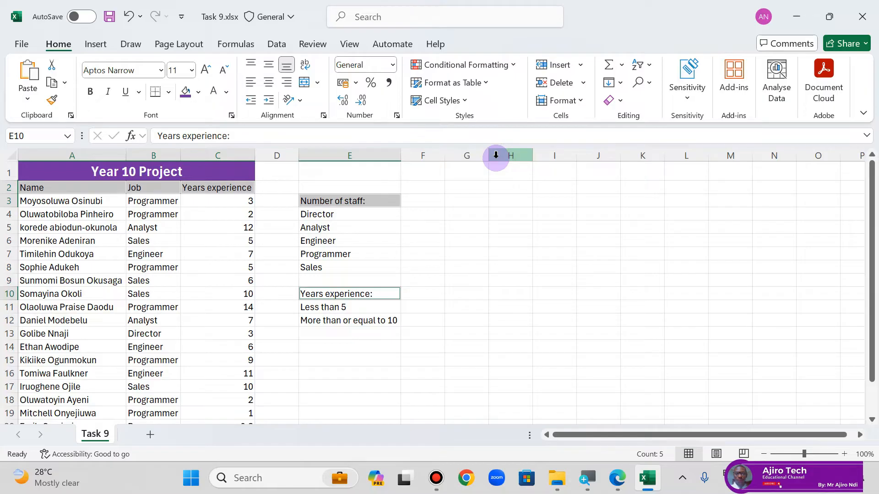
pyautogui.click(90, 92)
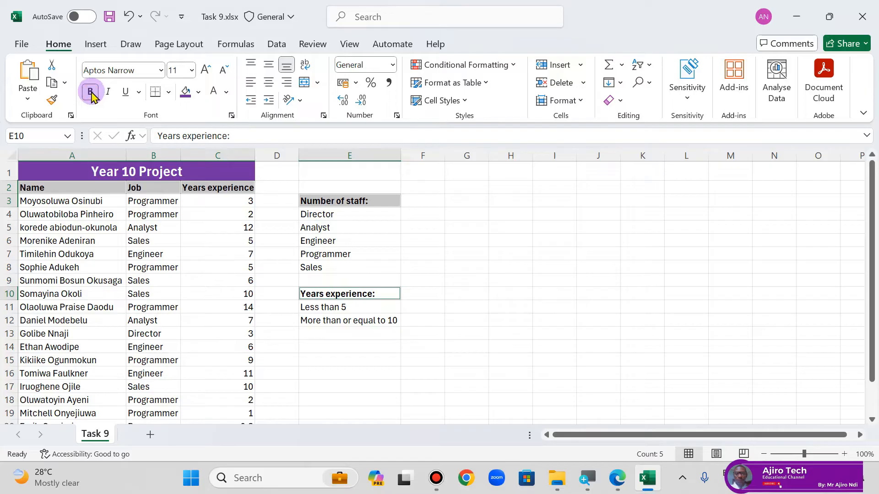
pyautogui.click(481, 280)
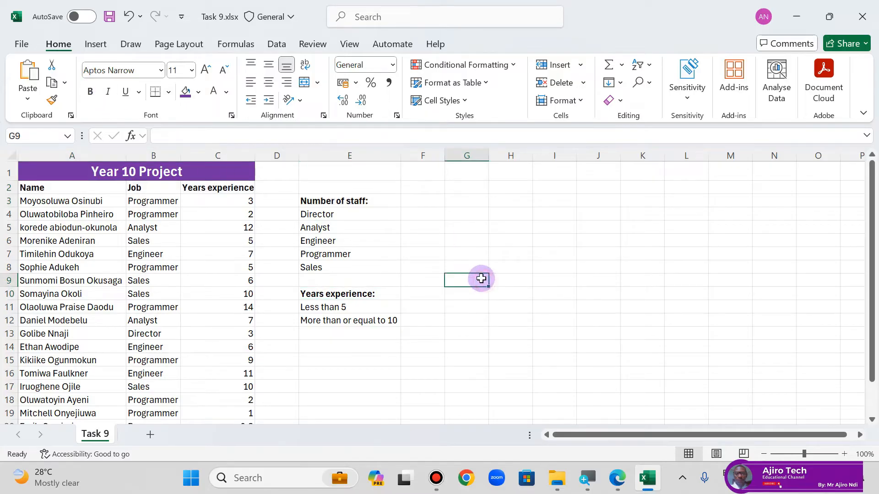
# Step: Read the Task 9 instructions in the lesson PDF in Edge and locate the answer cells F4 to F8 in the workbook
pyautogui.click(616, 479)
pyautogui.click(616, 478)
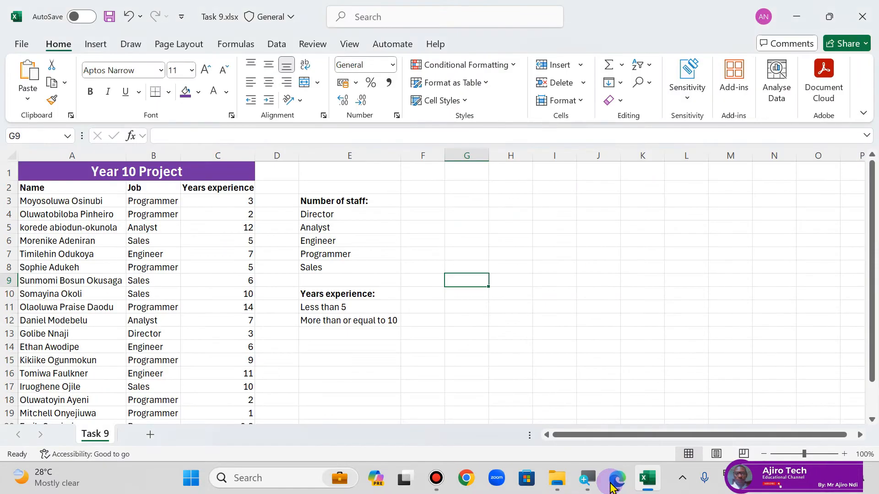
pyautogui.click(616, 479)
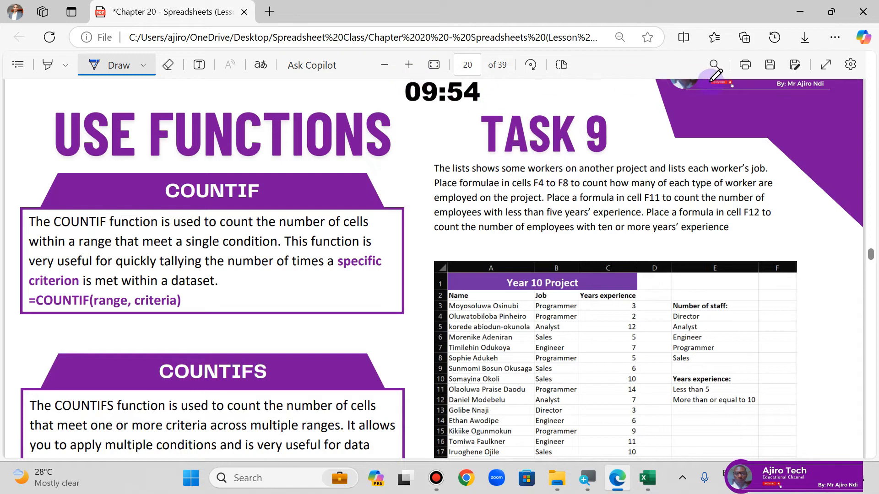
pyautogui.scroll(5, 778, 172)
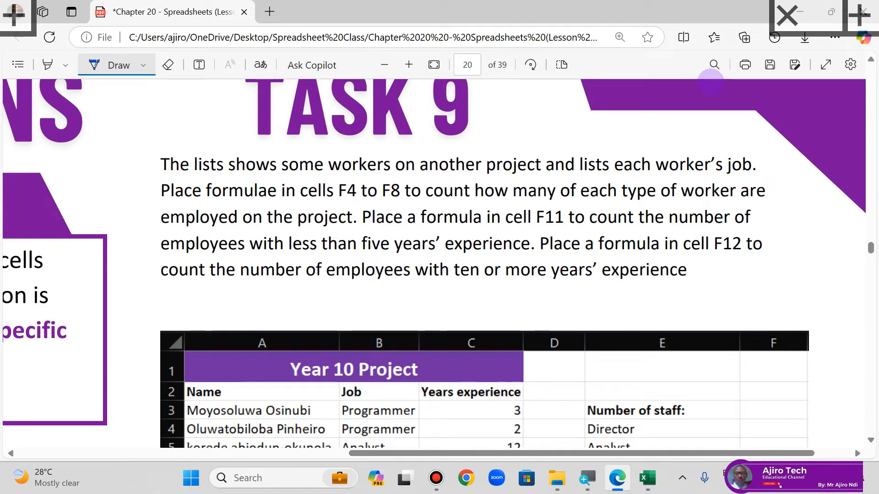
pyautogui.press('super+Escape')
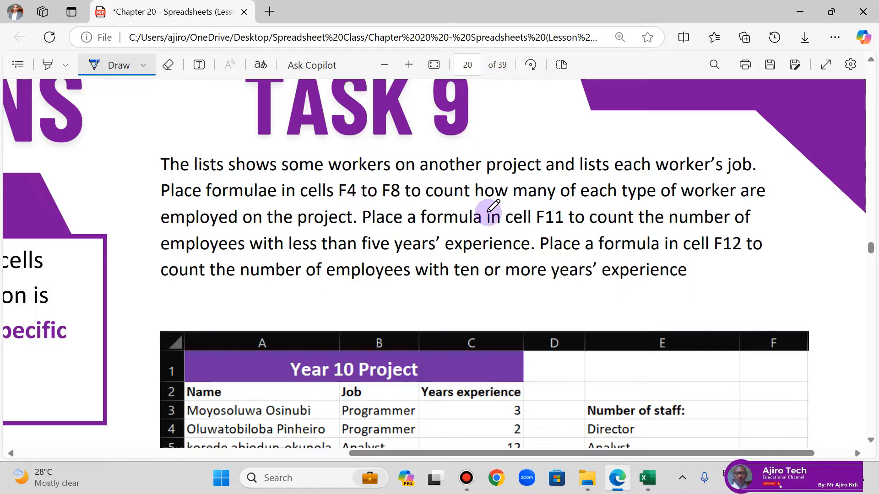
pyautogui.click(647, 478)
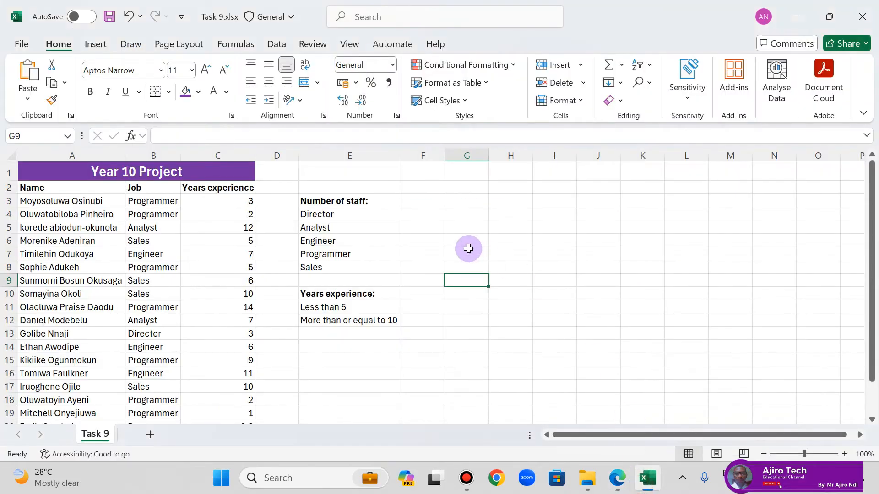
pyautogui.click(416, 213)
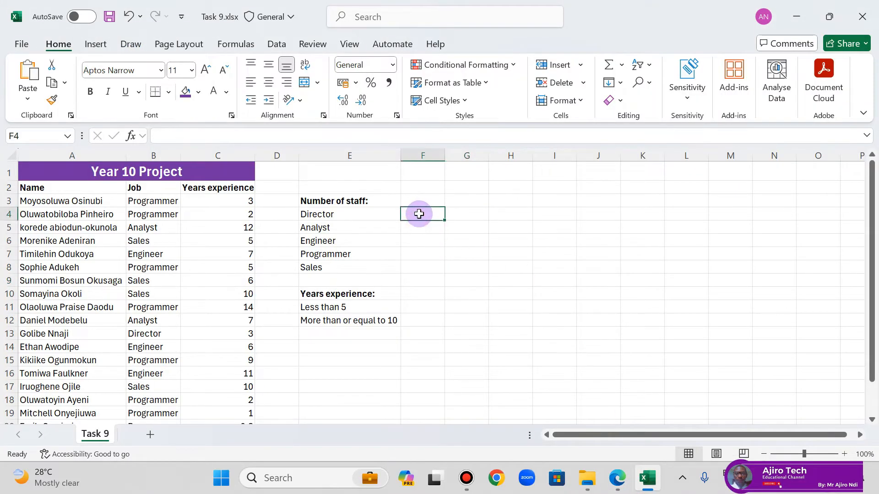
pyautogui.click(420, 262)
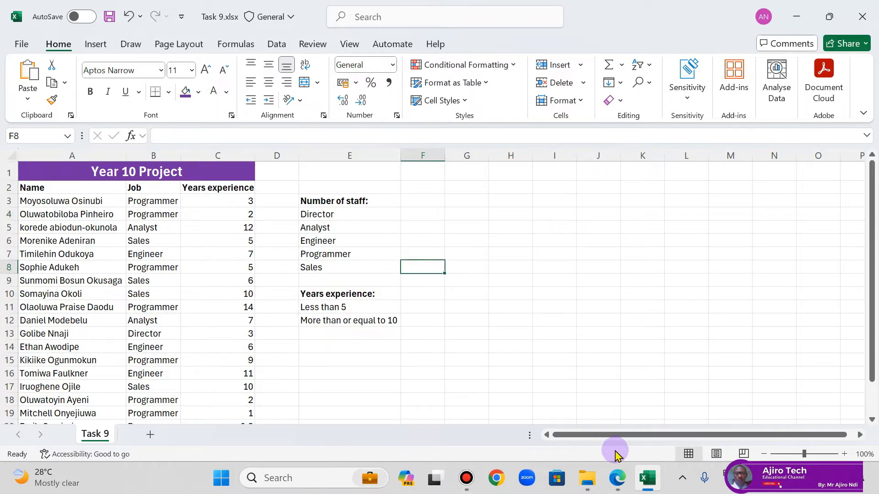
pyautogui.click(617, 478)
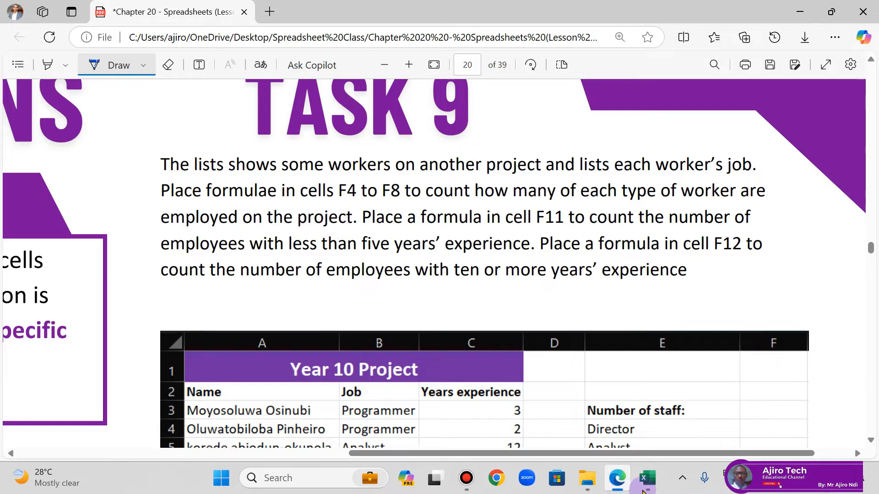
pyautogui.click(645, 480)
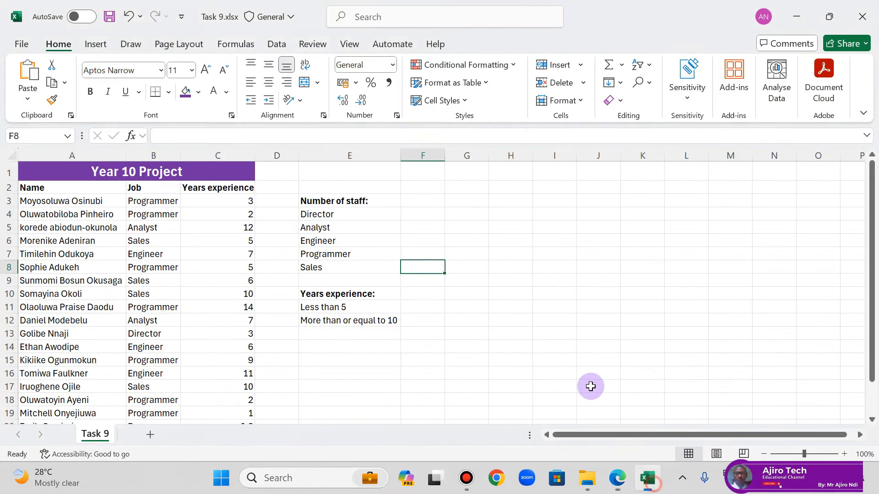
# Step: Enter =COUNTIF(B3:B21,E4) in cell F4 to count the directors in the Job column
pyautogui.click(422, 215)
pyautogui.write('=COUNT')
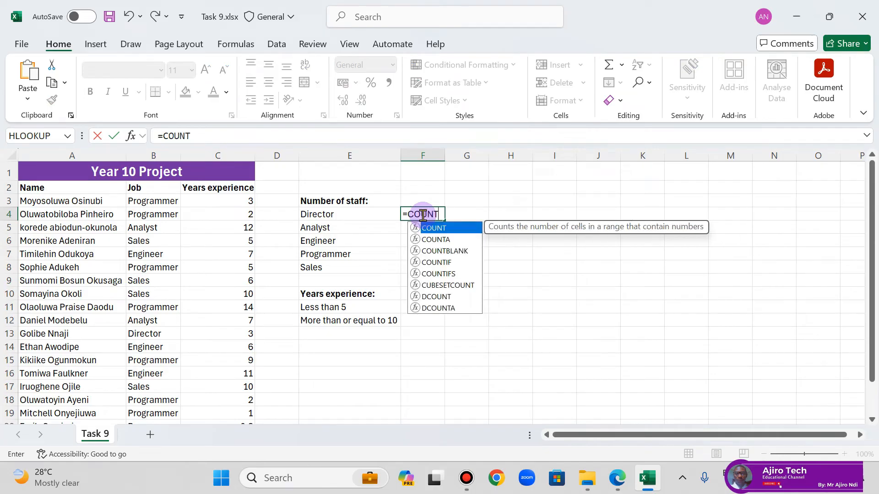
pyautogui.doubleClick(457, 262)
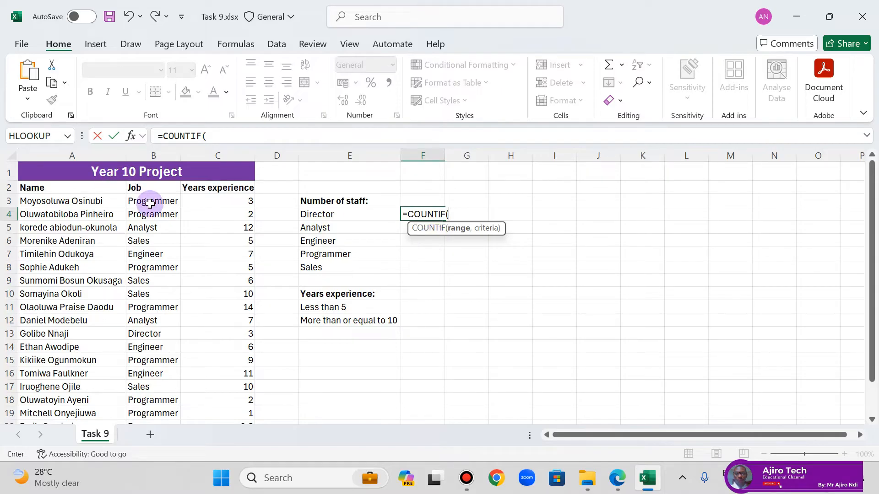
pyautogui.moveTo(150, 202); pyautogui.dragTo(154, 395)
pyautogui.scroll(1, 435, 270)
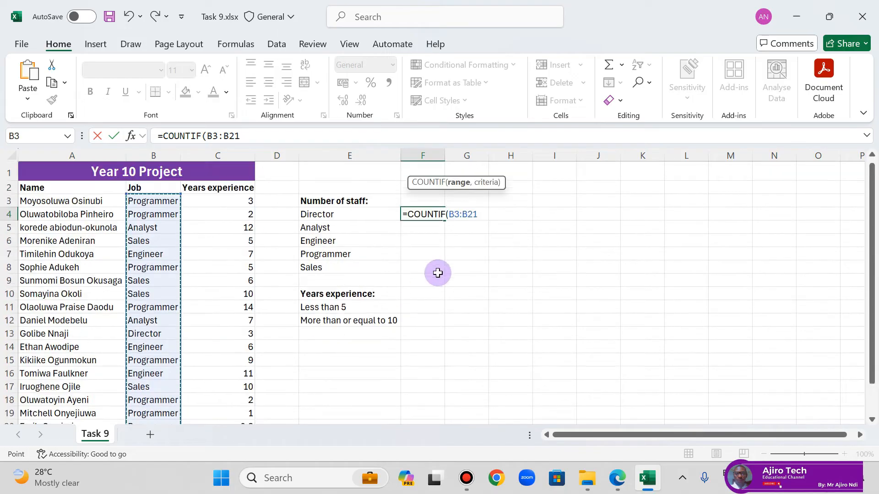
pyautogui.write(',M')
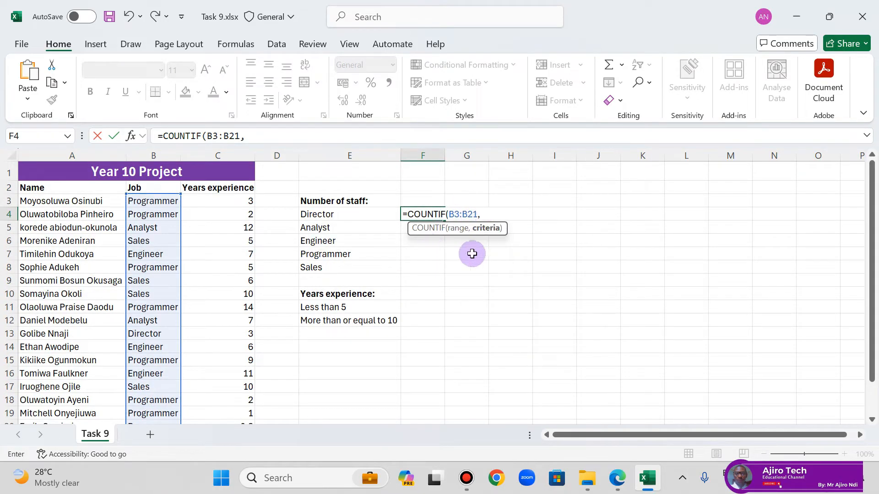
pyautogui.click(332, 215)
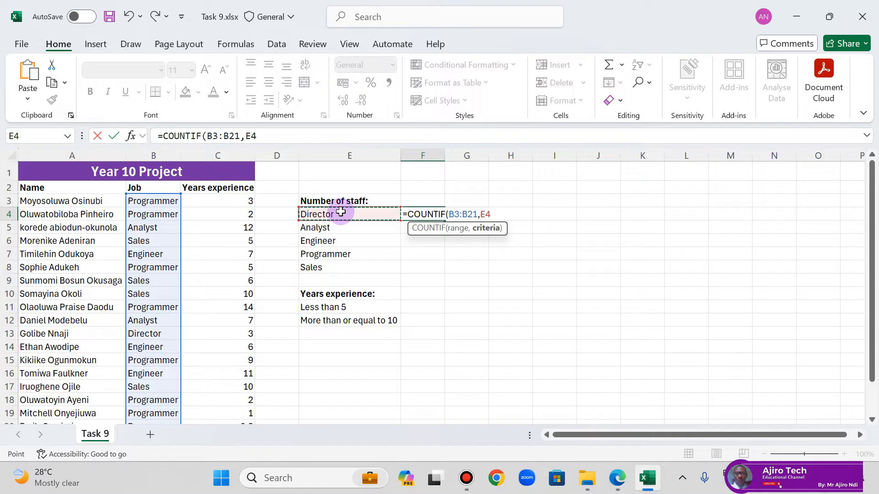
pyautogui.write(')')
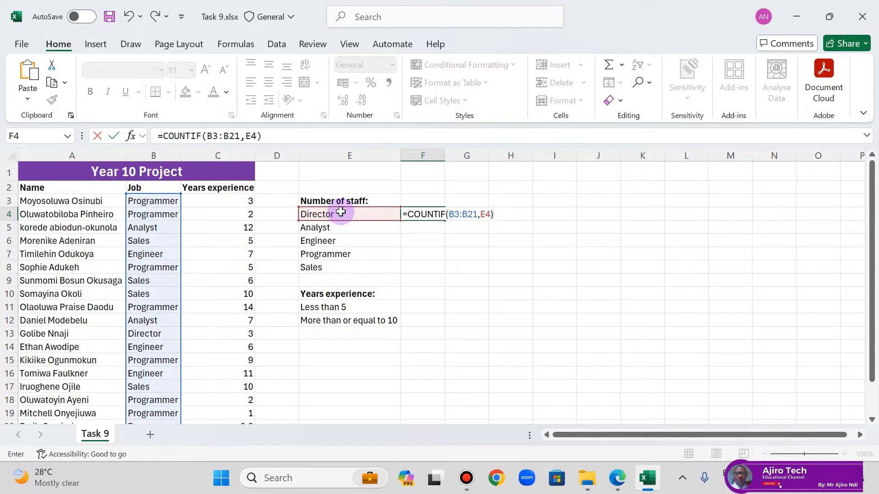
pyautogui.press('Return')
# Step: Check F4 against the Job list and the Task 9 instructions, fill its relative-range formula down to F8, and inspect the copy in F6
pyautogui.click(440, 215)
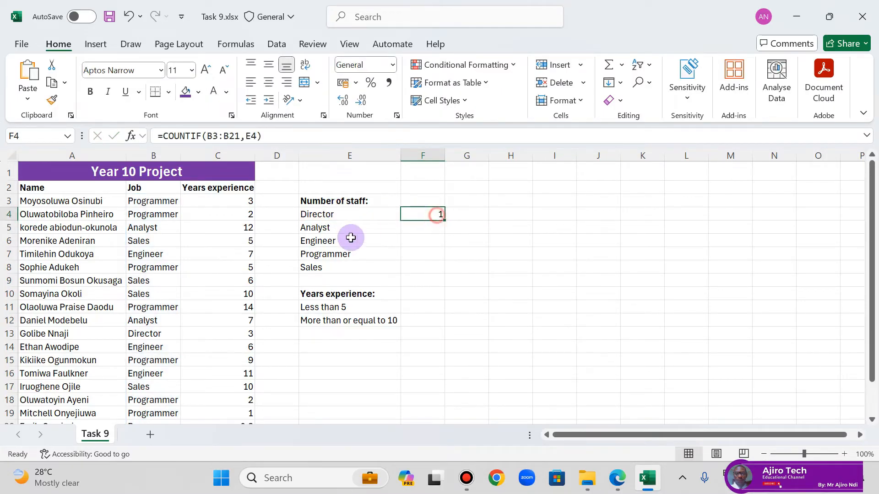
pyautogui.scroll(-2, 180, 242)
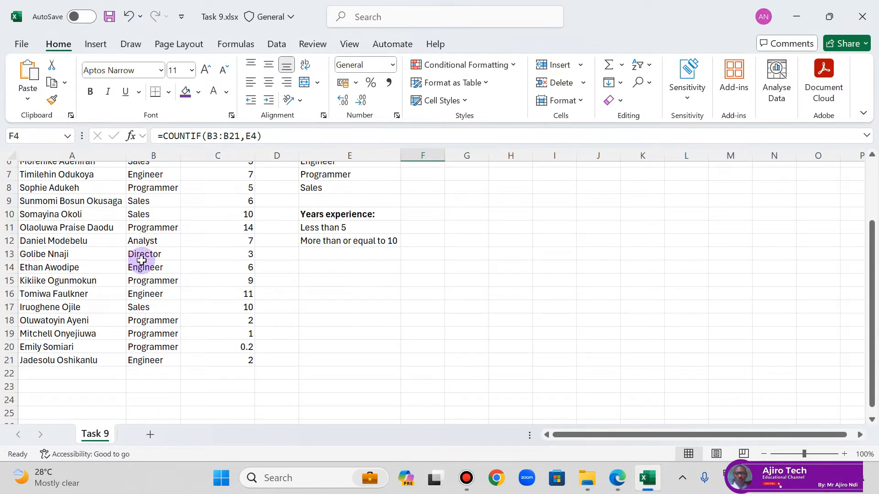
pyautogui.scroll(2, 157, 255)
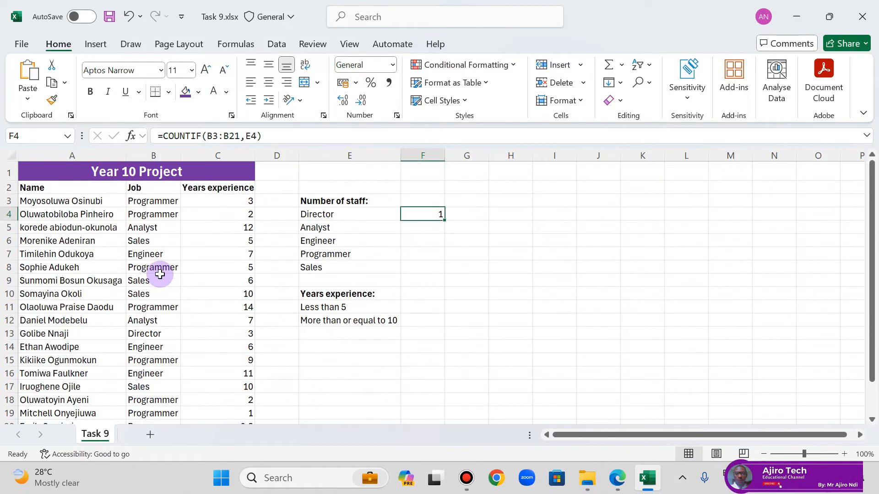
pyautogui.click(617, 478)
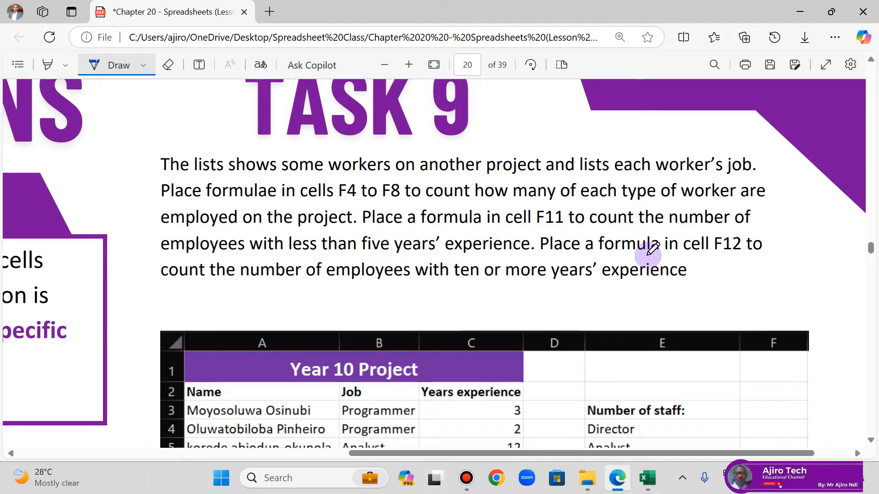
pyautogui.click(648, 479)
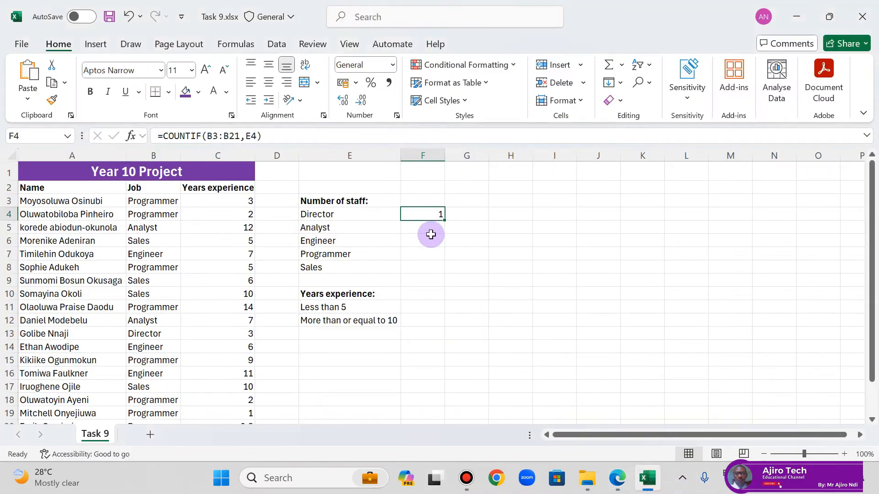
pyautogui.moveTo(443, 221); pyautogui.dragTo(438, 270)
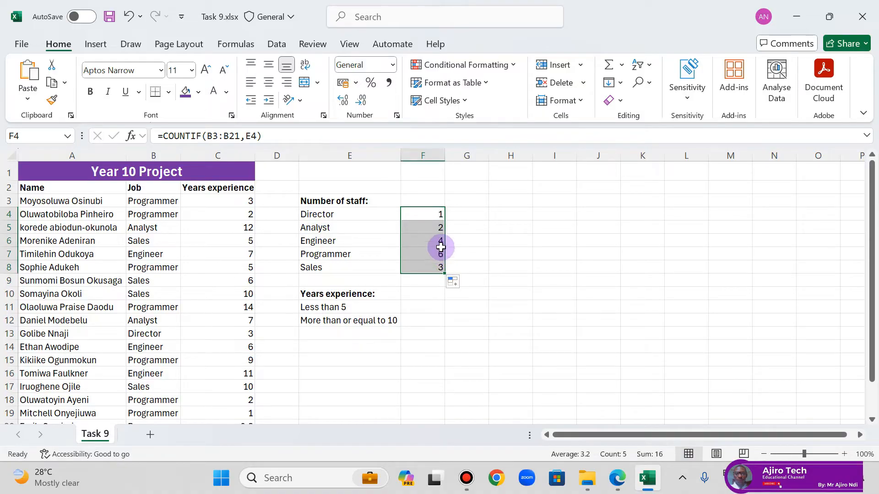
pyautogui.click(440, 244)
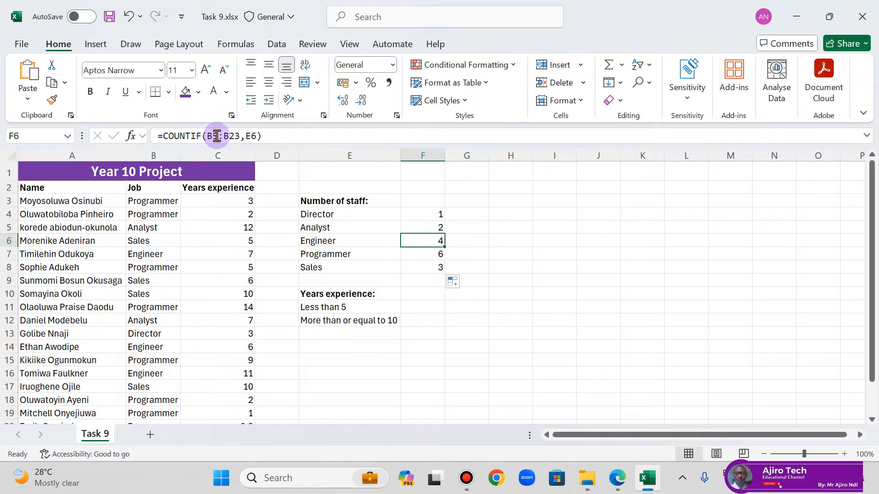
# Step: Lock the job range in F4's COUNTIF formula as the absolute reference $B$3:$B$21
pyautogui.click(411, 212)
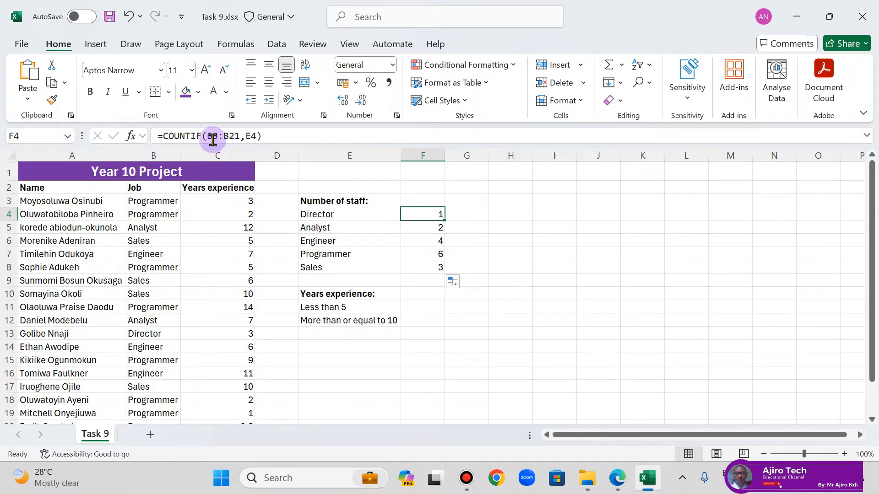
pyautogui.moveTo(208, 136); pyautogui.dragTo(243, 142)
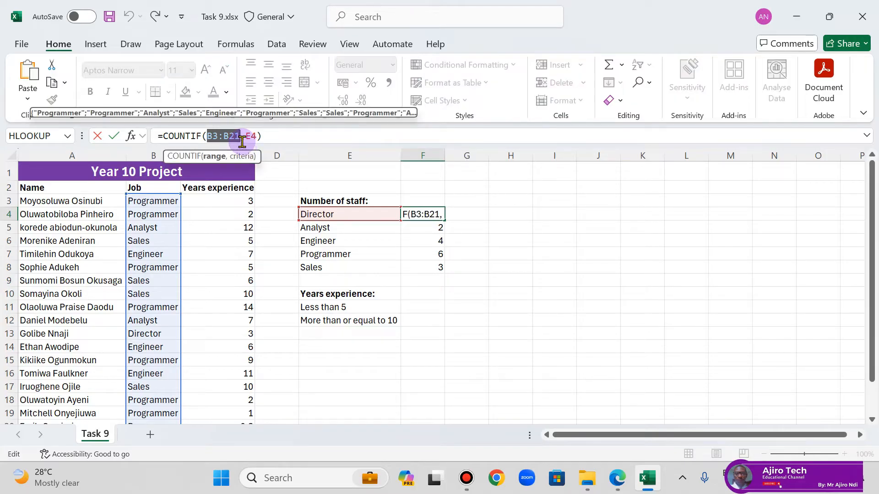
pyautogui.press('F4')
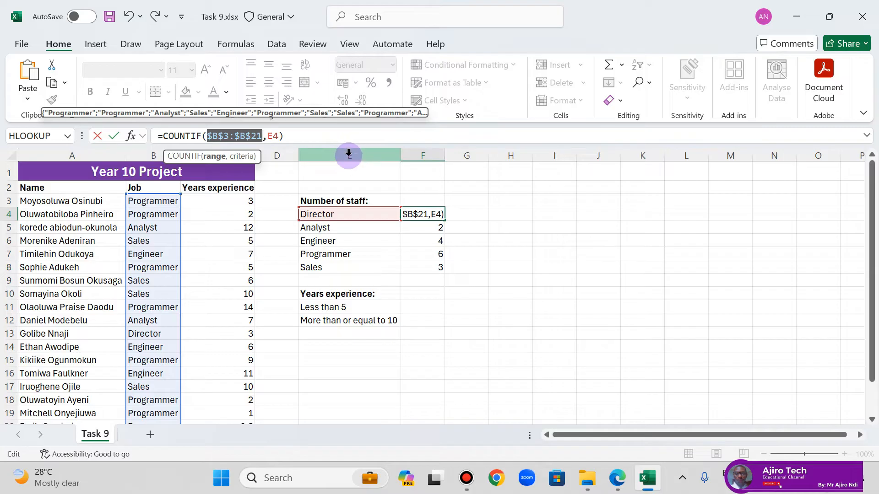
pyautogui.press('Return')
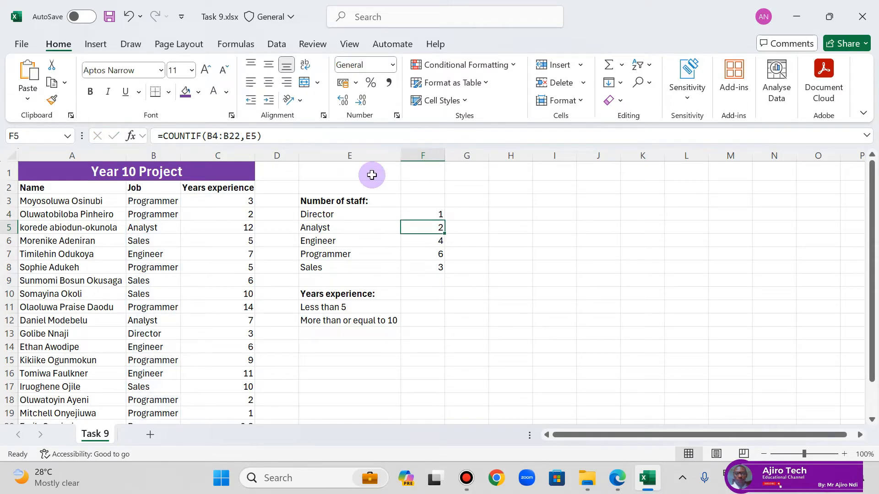
# Step: Fill the absolute-range formula from F4 down to F8 and inspect the copied formula in F6
pyautogui.click(423, 213)
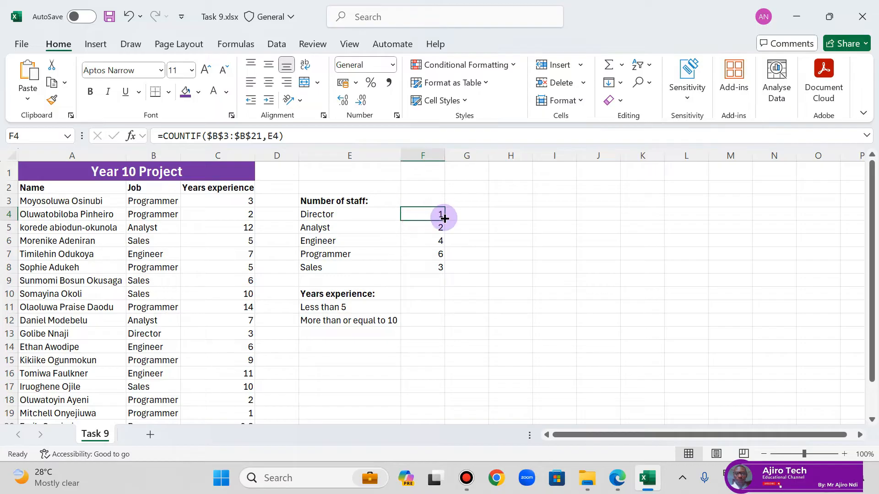
pyautogui.moveTo(445, 220); pyautogui.dragTo(446, 270)
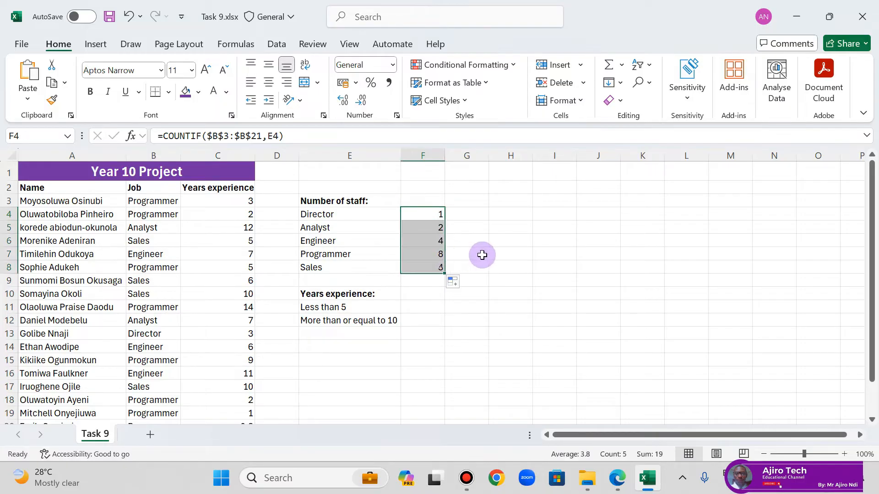
pyautogui.click(435, 243)
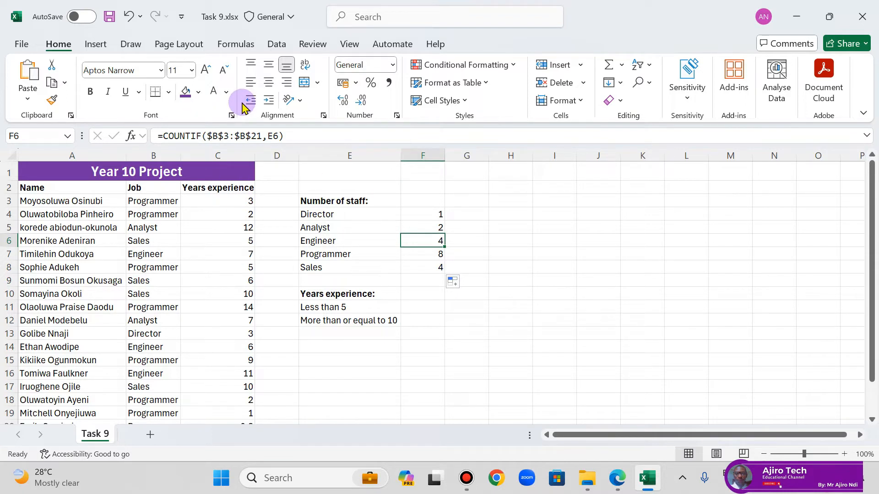
# Step: Reread the Task 9 instructions in Edge, and enter =COUNTIF(C3:C21,"<5") in cell F11 of the Excel workbook
pyautogui.click(618, 472)
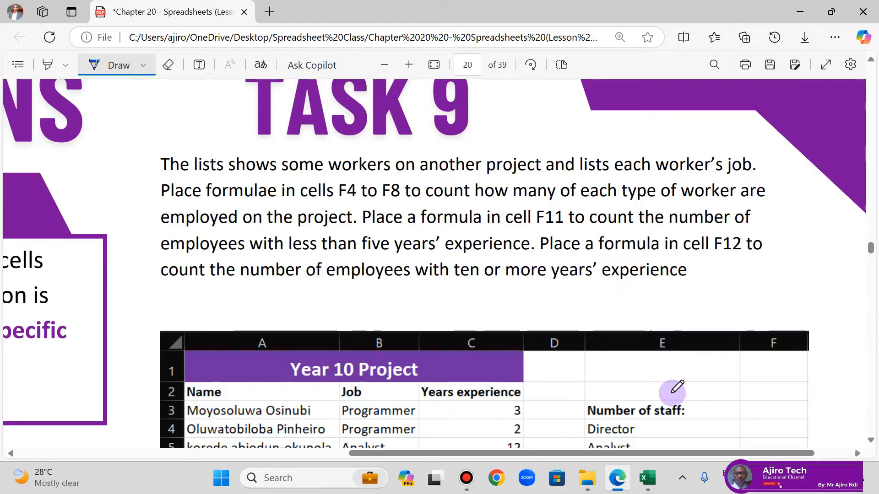
pyautogui.click(648, 478)
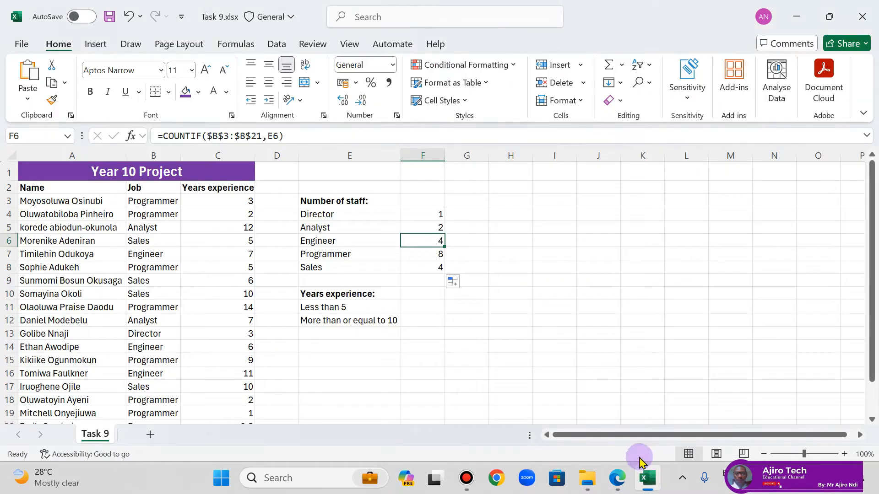
pyautogui.click(430, 306)
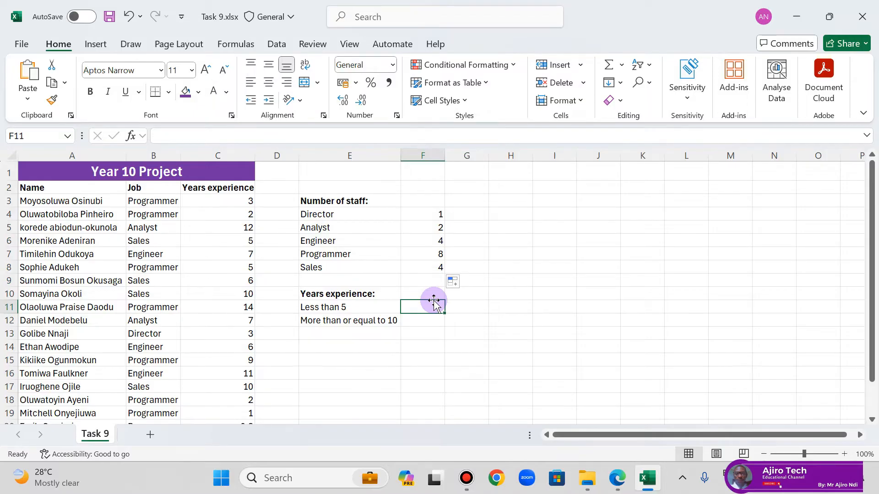
pyautogui.write('=COUN')
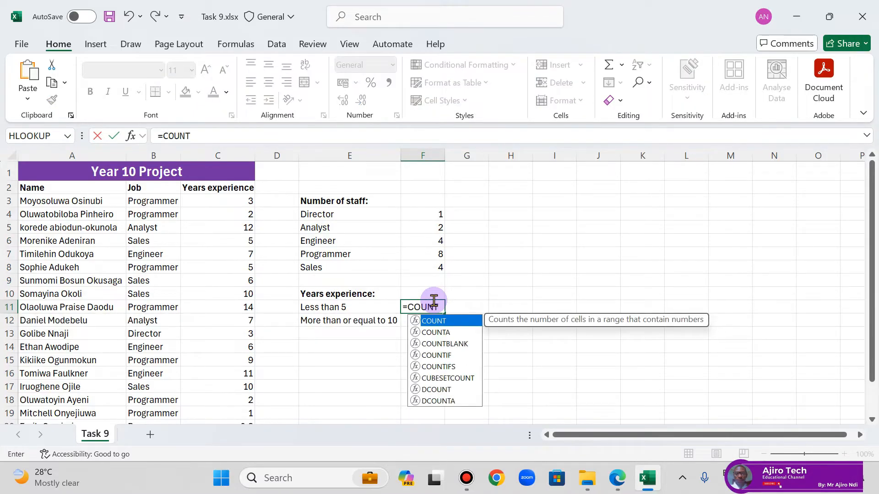
pyautogui.write('T')
pyautogui.doubleClick(436, 356)
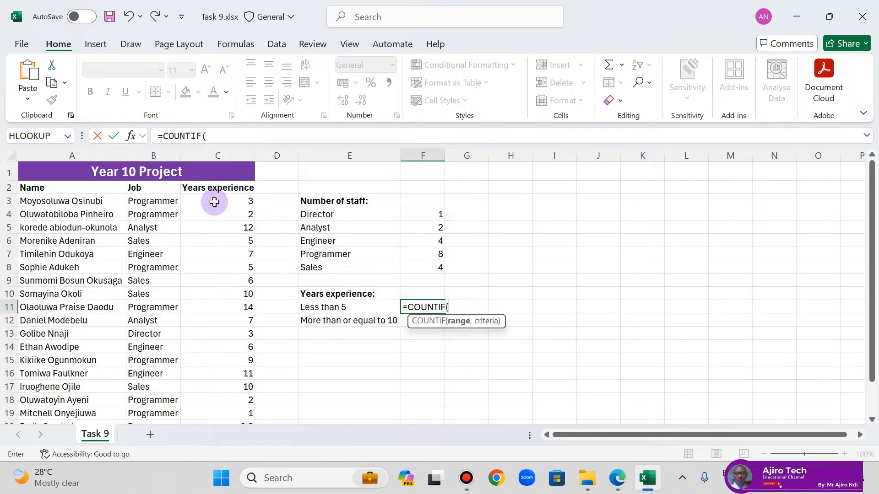
pyautogui.moveTo(215, 202); pyautogui.dragTo(229, 388)
pyautogui.write(',')
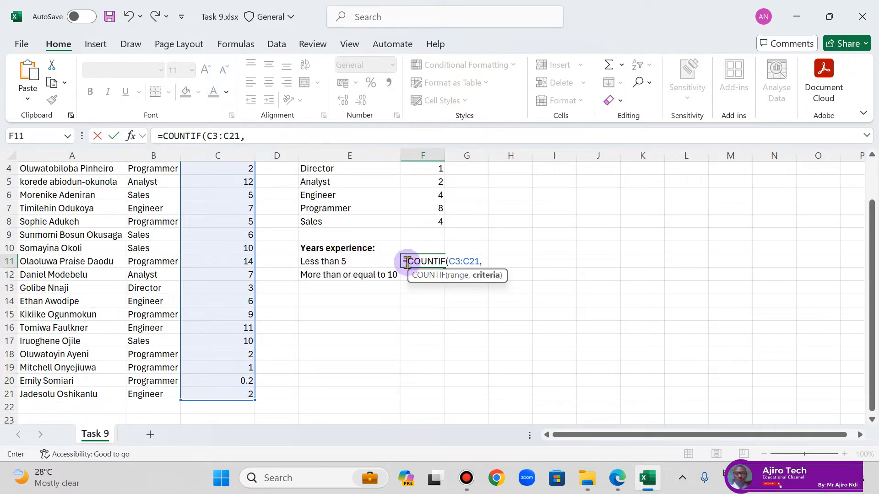
pyautogui.click(263, 139)
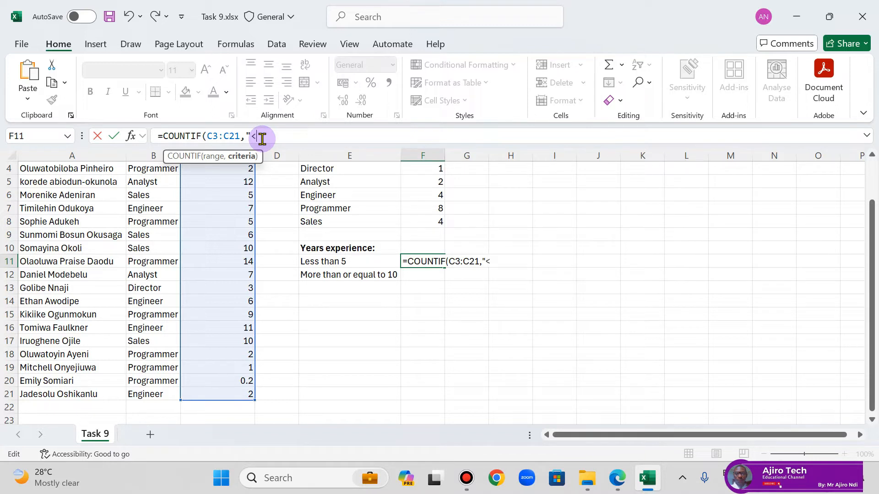
pyautogui.write('5"')
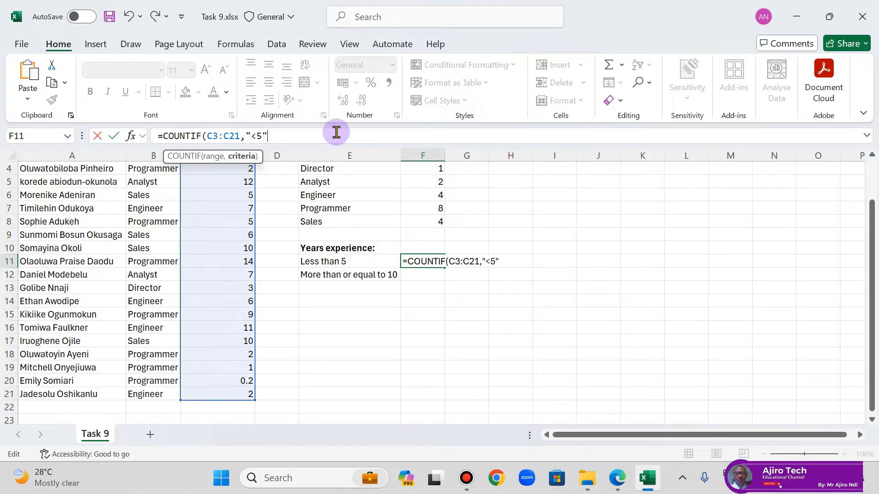
pyautogui.write(')')
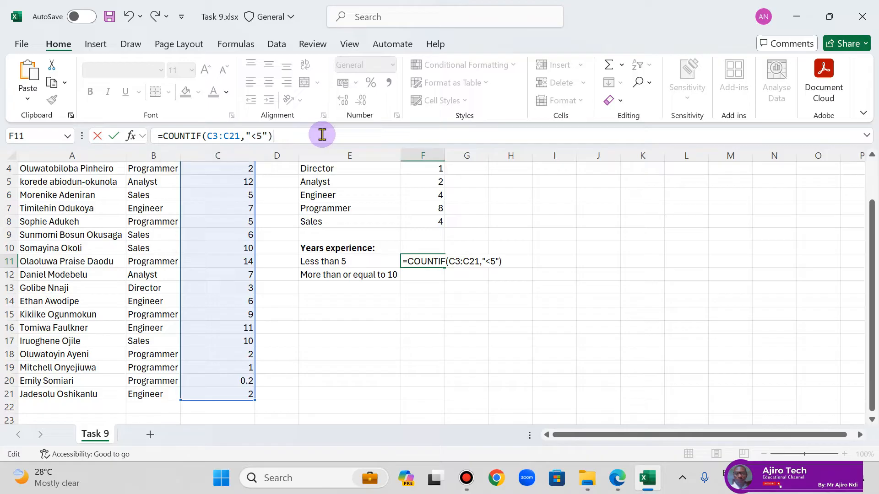
pyautogui.press('Return')
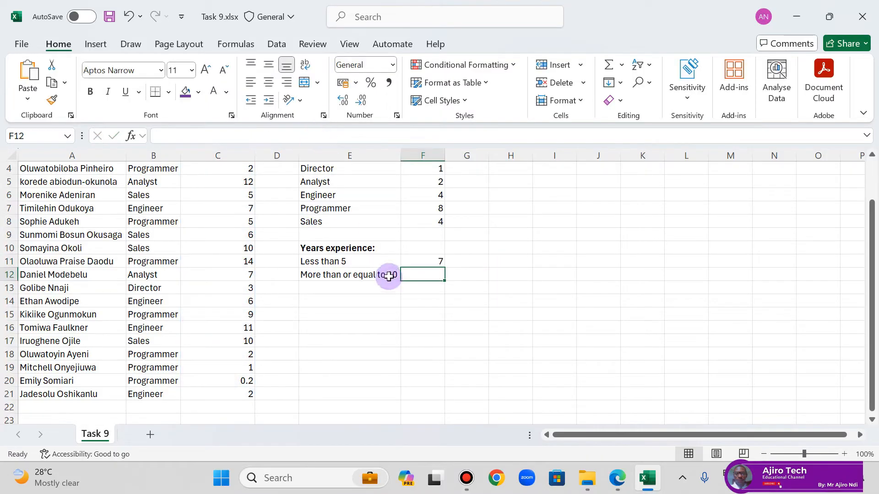
# Step: Review the formula in F11, and view page 20 of the lesson PDF in Edge at a smaller zoom to examine the COUNTIF notes beside Task 9
pyautogui.click(417, 257)
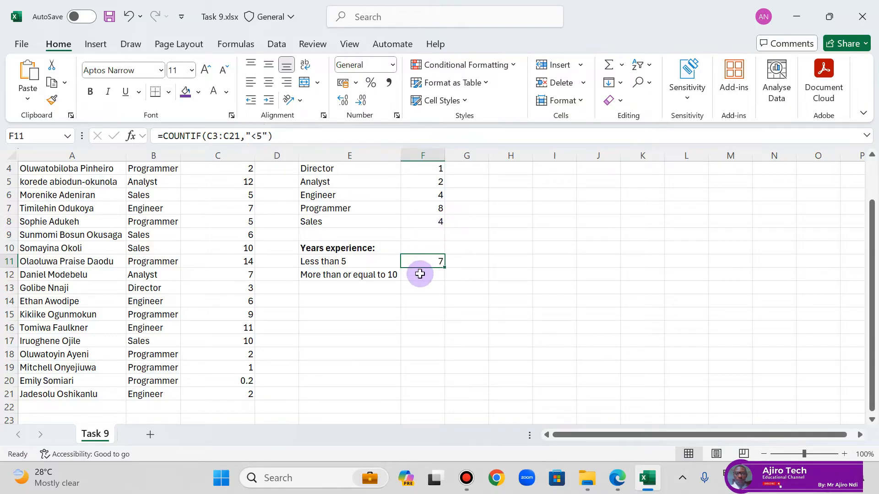
pyautogui.click(618, 476)
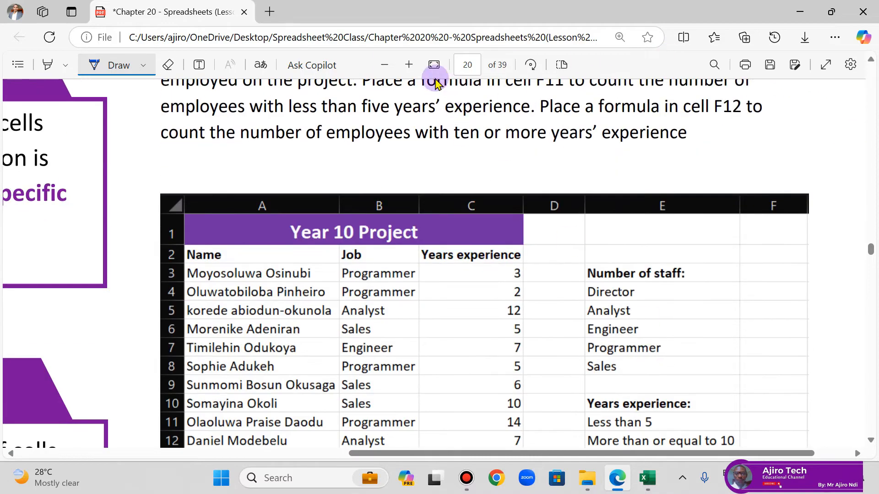
pyautogui.click(385, 65)
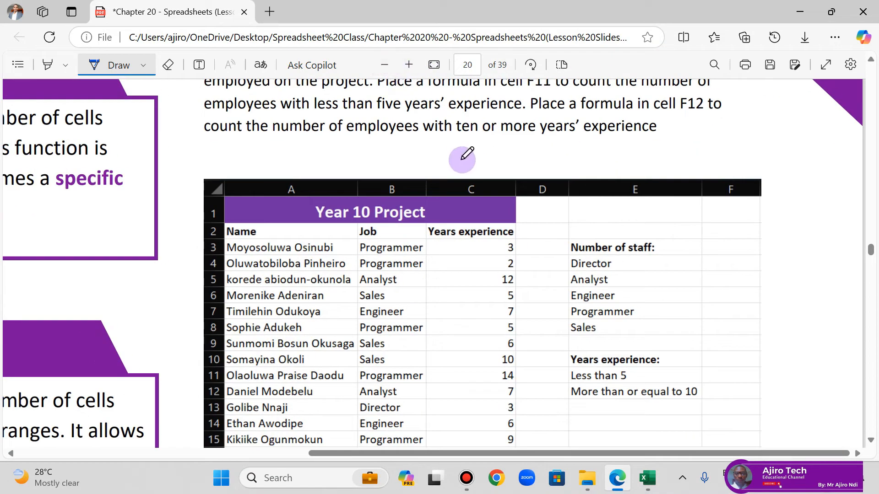
pyautogui.click(383, 65)
pyautogui.click(383, 65)
pyautogui.click(383, 66)
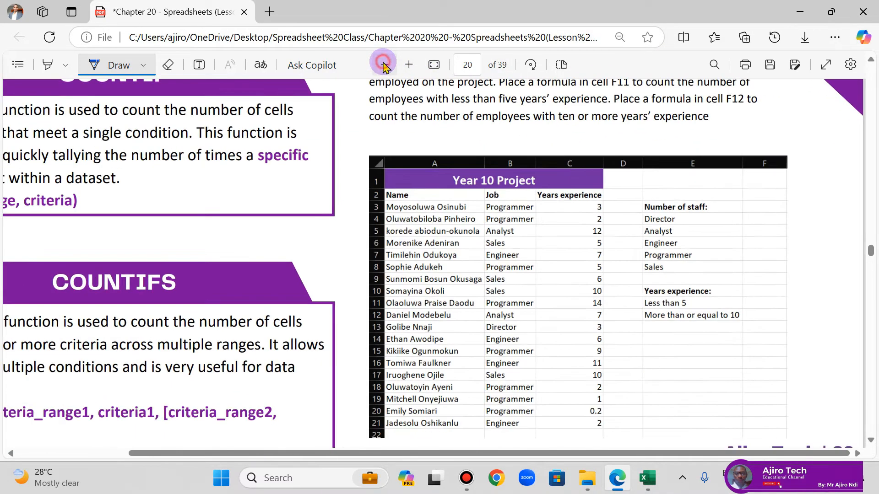
pyautogui.click(383, 65)
pyautogui.click(384, 65)
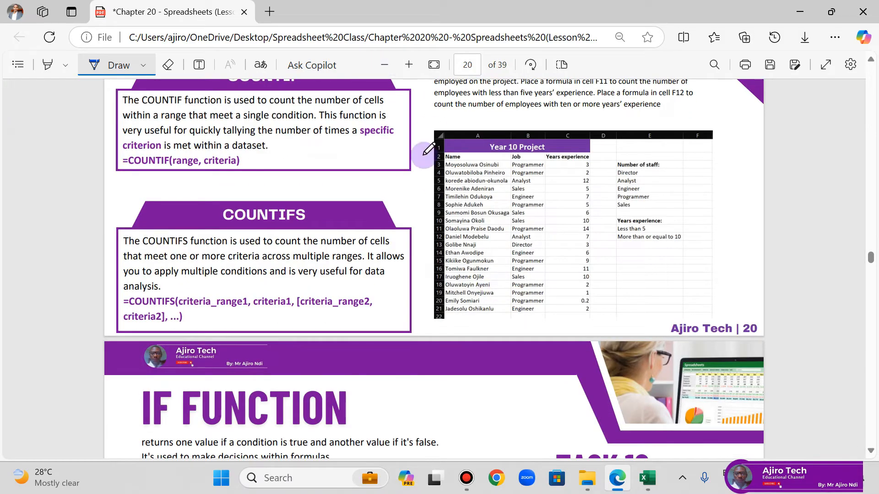
# Step: Fit the lesson PDF to the page width to reread Task 9, and review the formula in F11 of the Excel workbook
pyautogui.click(434, 65)
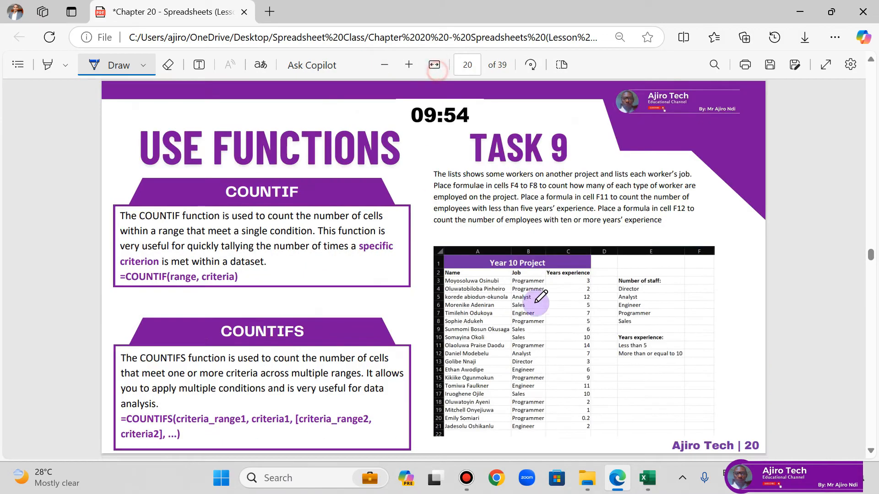
pyautogui.click(433, 65)
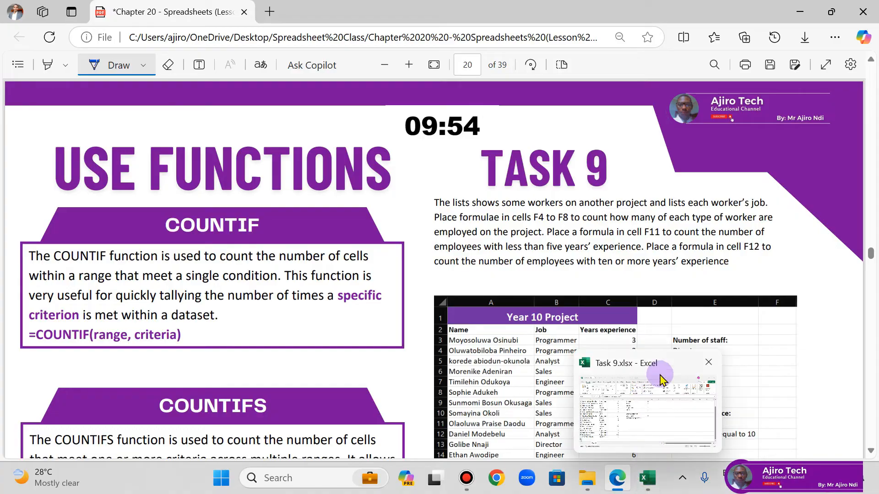
pyautogui.scroll(-2, 698, 363)
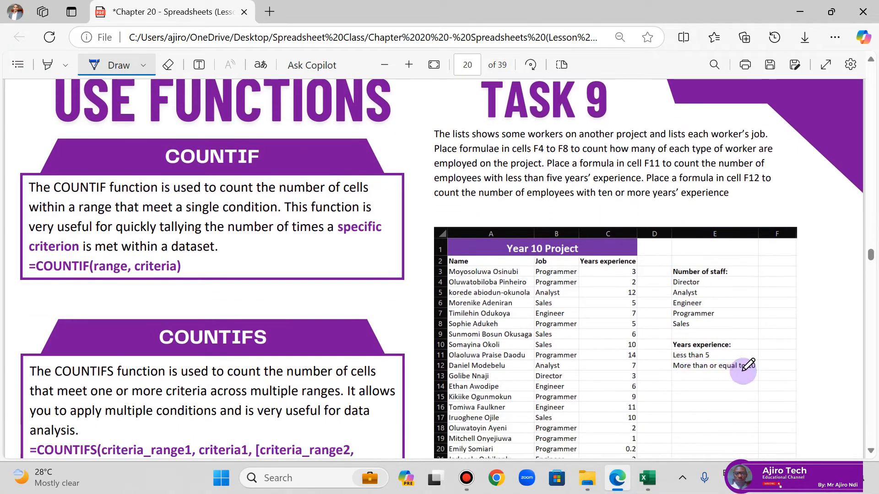
pyautogui.click(648, 478)
pyautogui.click(439, 275)
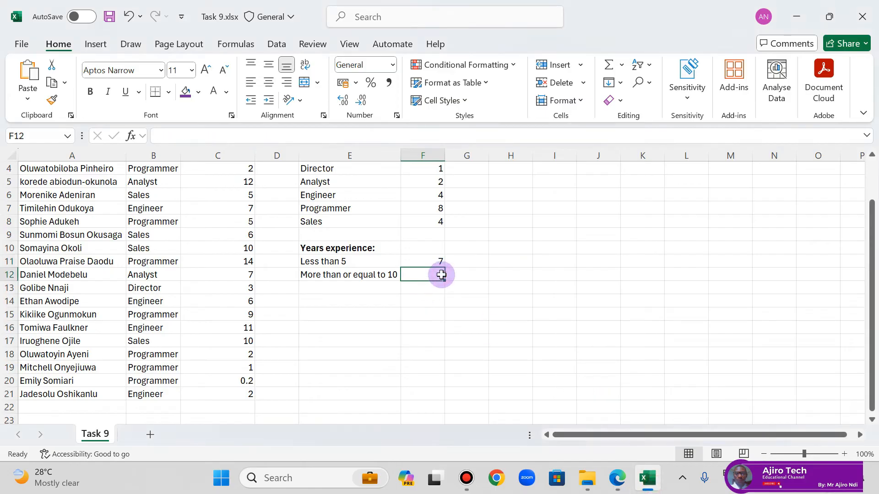
pyautogui.click(434, 262)
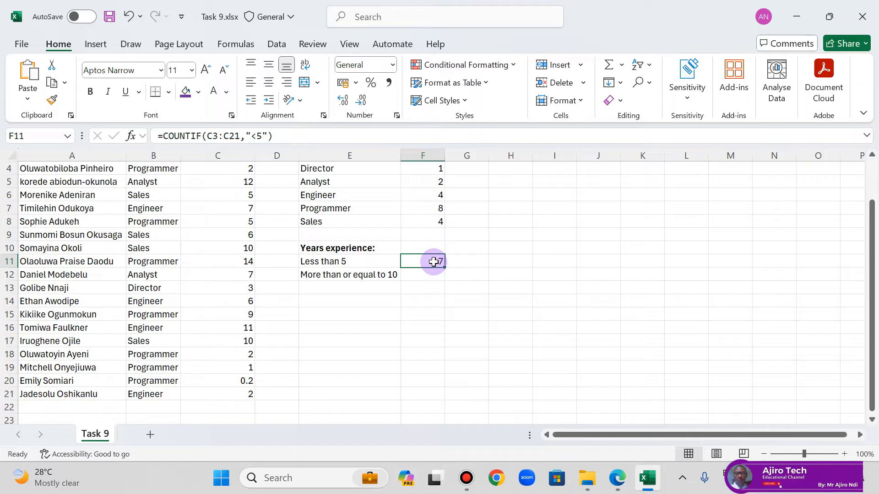
# Step: Start a COUNTIF formula in cell F12 with the years-of-experience cells C3:C21 as its range
pyautogui.click(426, 276)
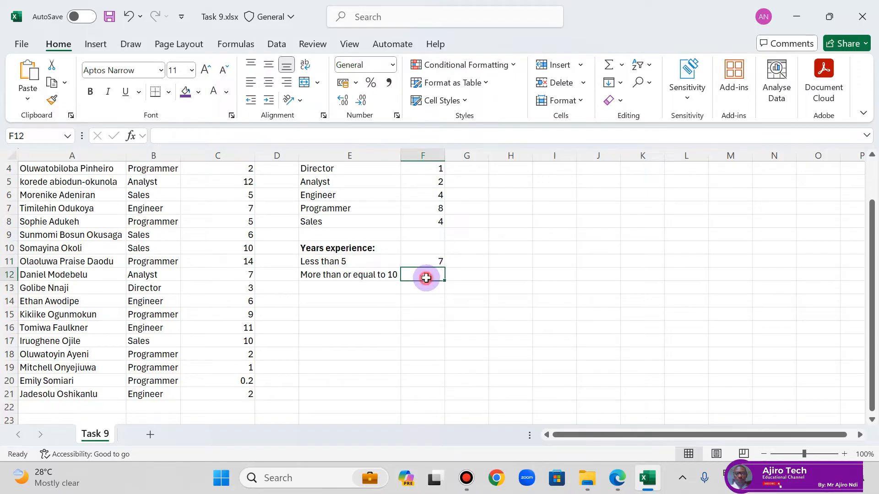
pyautogui.write('=COUNTIF')
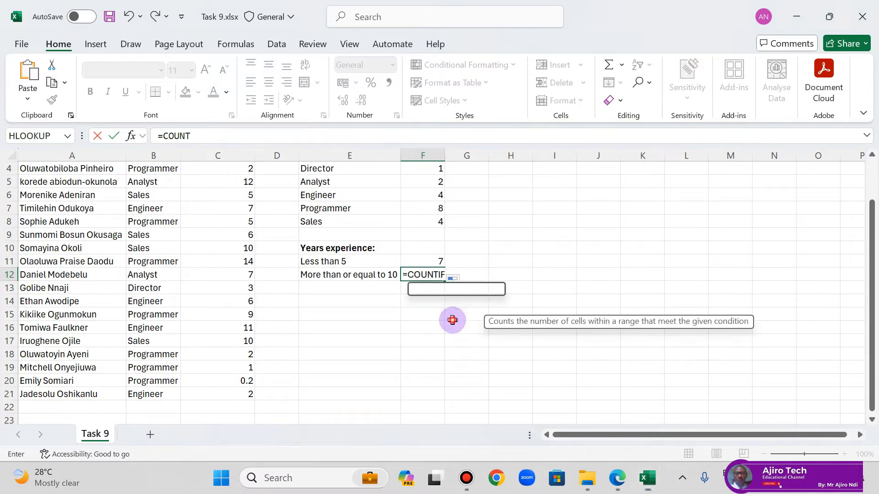
pyautogui.doubleClick(446, 323)
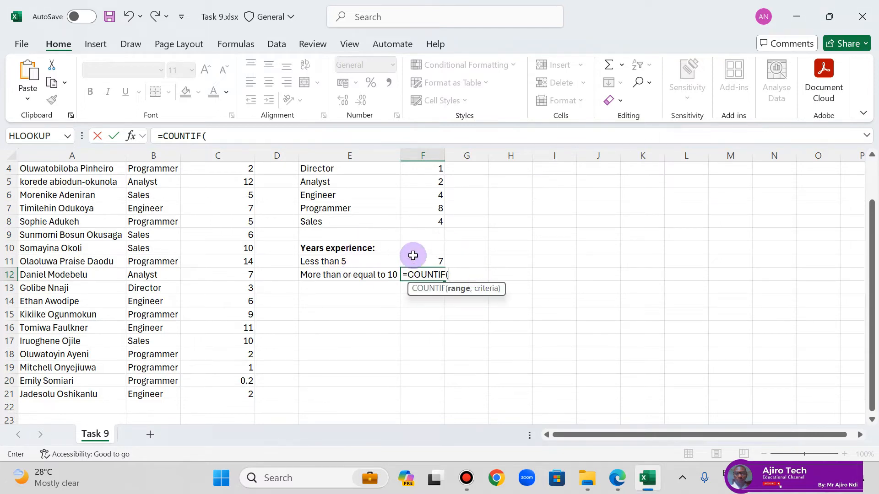
pyautogui.scroll(1, 260, 253)
pyautogui.moveTo(232, 200); pyautogui.dragTo(235, 396)
pyautogui.write(',')
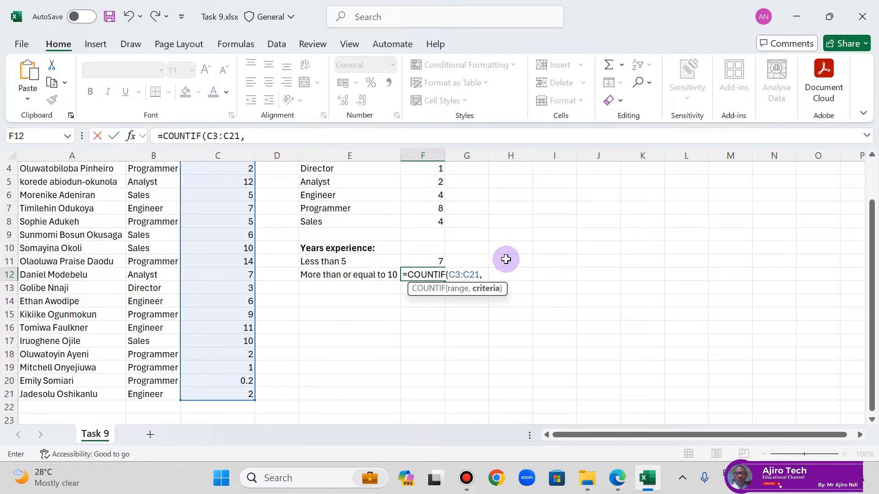
# Step: Complete F12's COUNTIF formula with the criterion ">=10" and review the entered formula
pyautogui.click(277, 135)
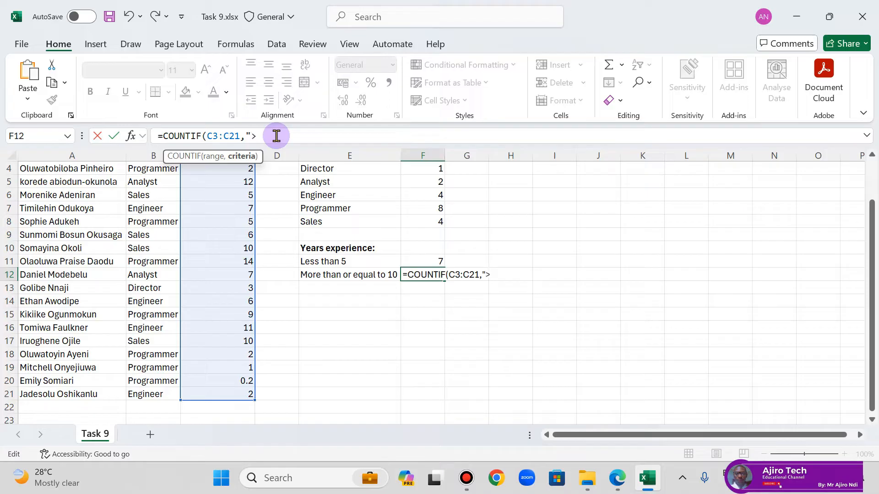
pyautogui.write('">=10"')
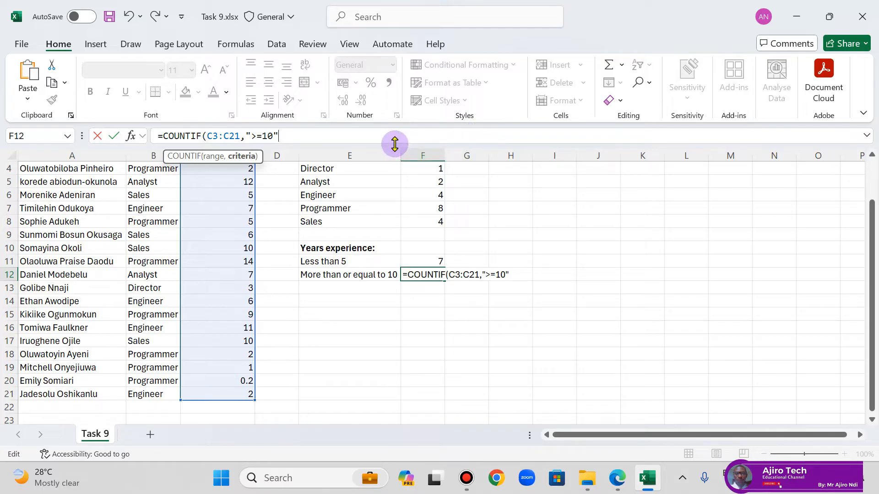
pyautogui.write(')')
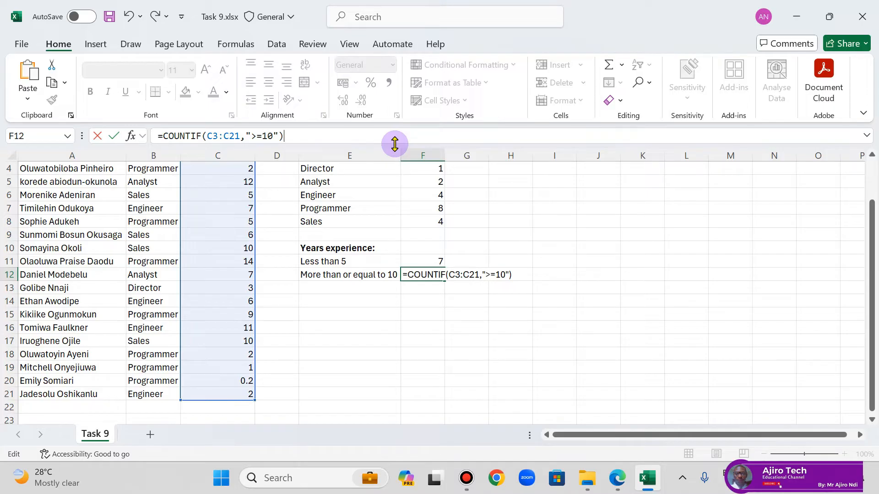
pyautogui.press('Return')
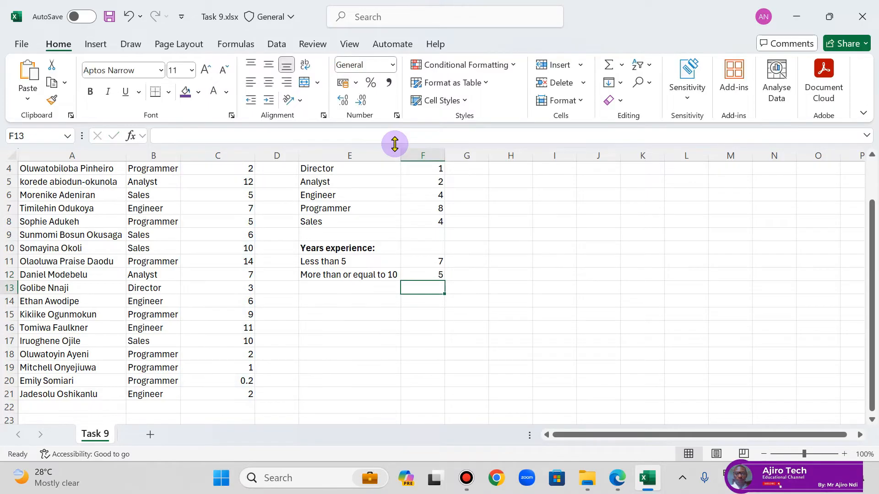
pyautogui.click(428, 273)
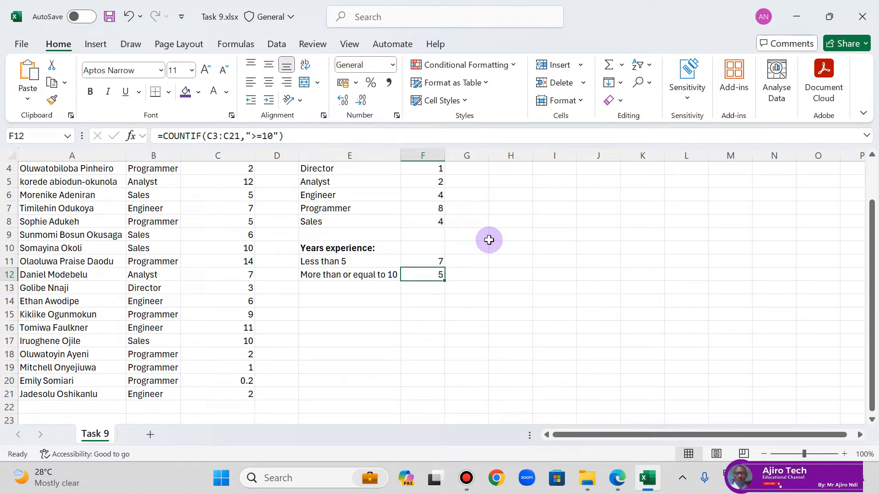
# Step: Switch to the lesson PDF in Edge and view the IF function notes and Task 10 instructions on page 21
pyautogui.click(617, 478)
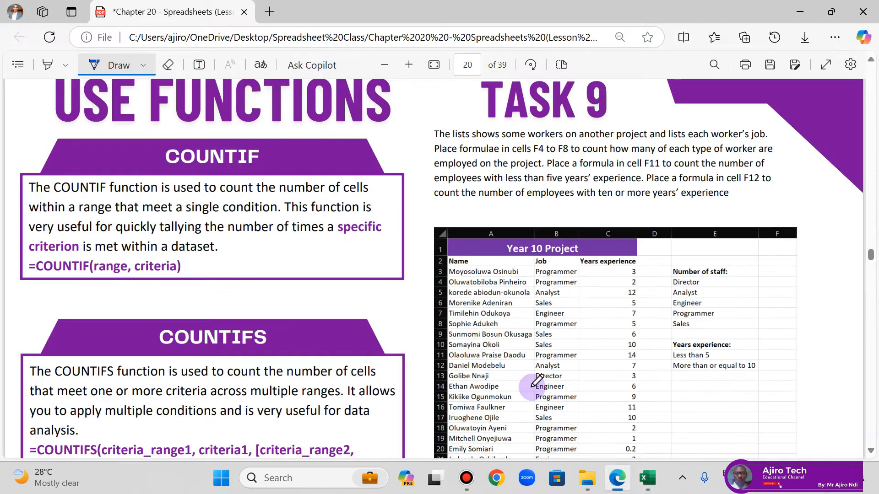
pyautogui.scroll(-4, 476, 336)
pyautogui.scroll(-4, 478, 334)
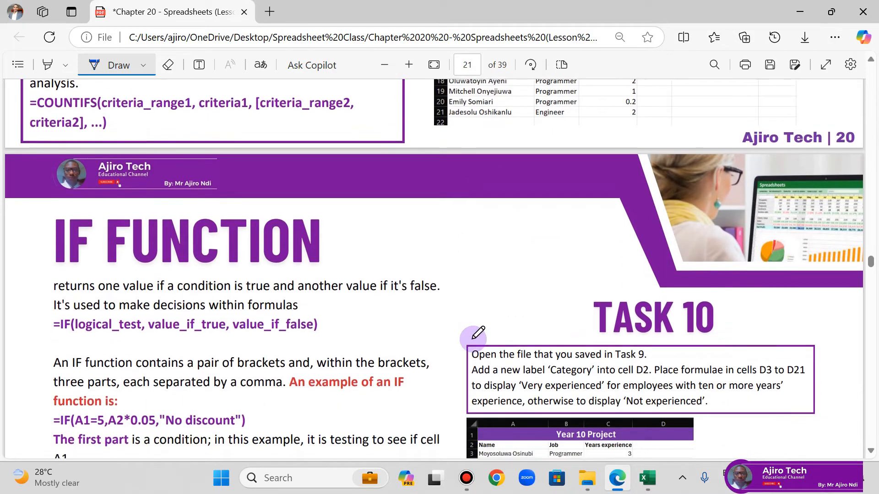
pyautogui.scroll(-2, 478, 334)
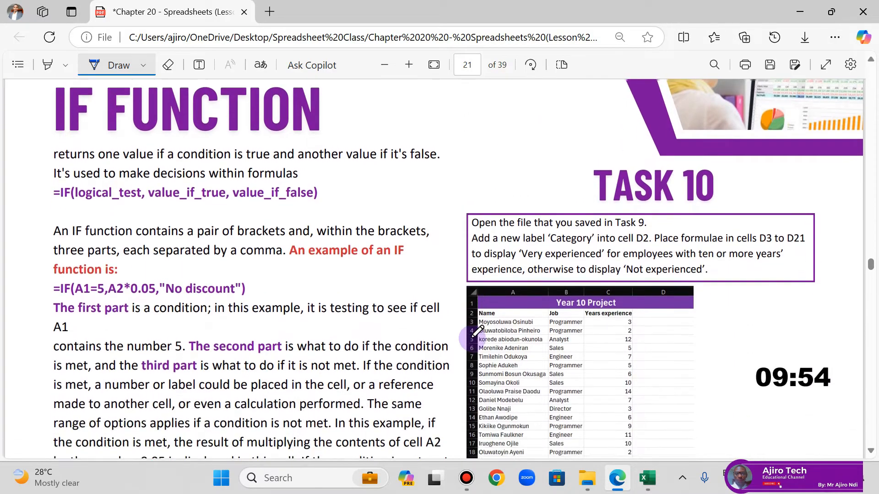
pyautogui.scroll(2, 476, 332)
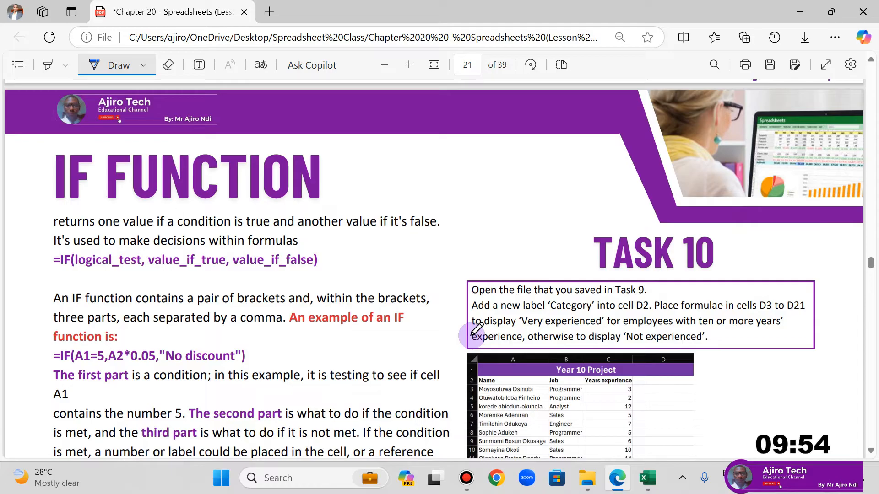
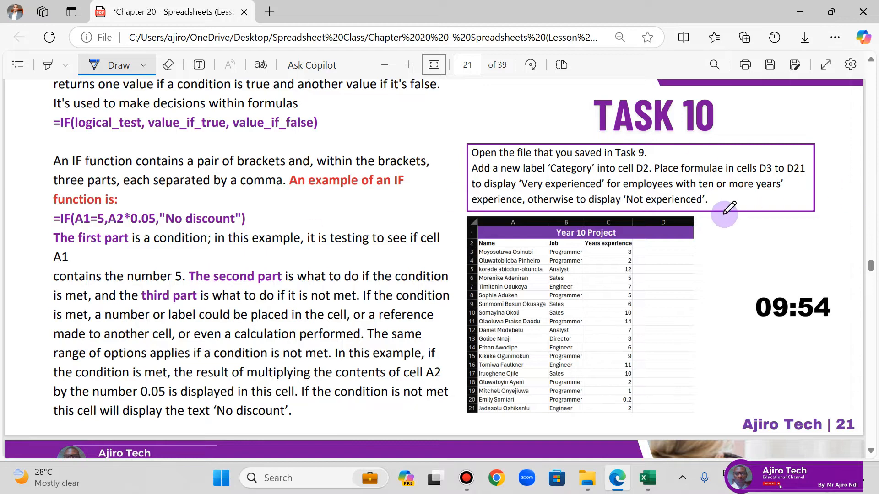
# Step: Switch to File Explorer, refresh the lesson source files folder, and open Task 10.csv in Excel
pyautogui.scroll(3, 728, 209)
pyautogui.scroll(-2, 724, 213)
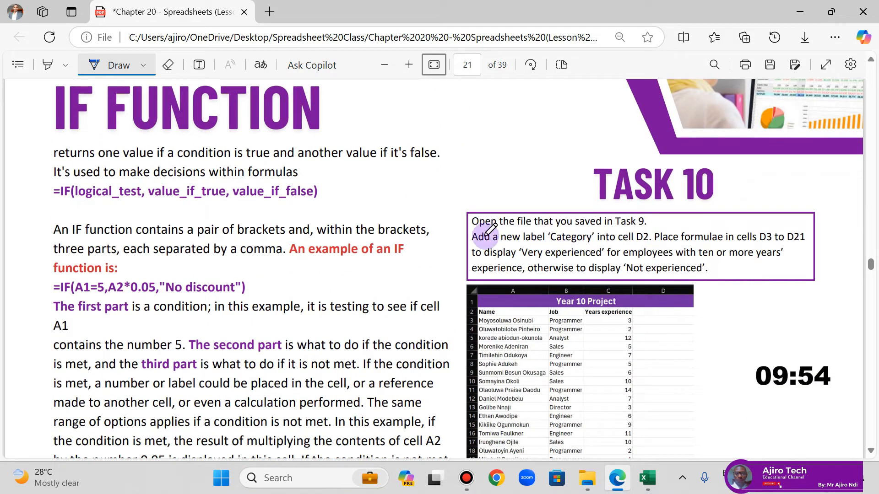
pyautogui.click(587, 478)
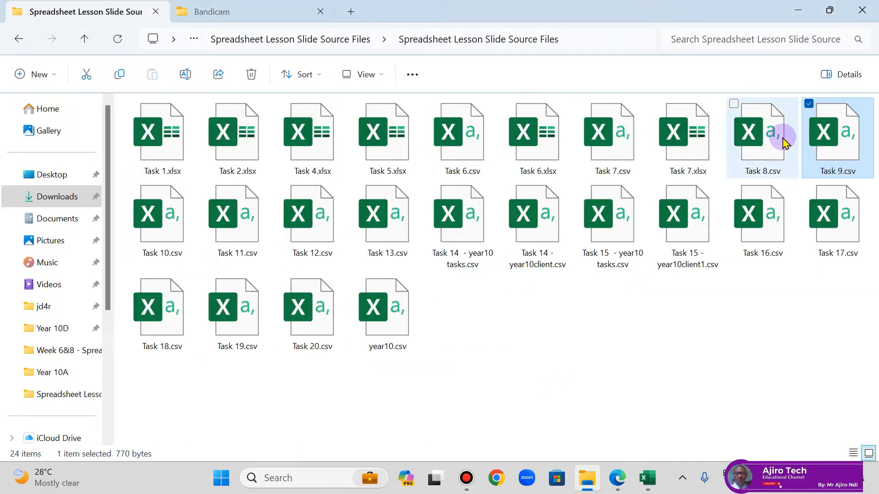
pyautogui.click(118, 40)
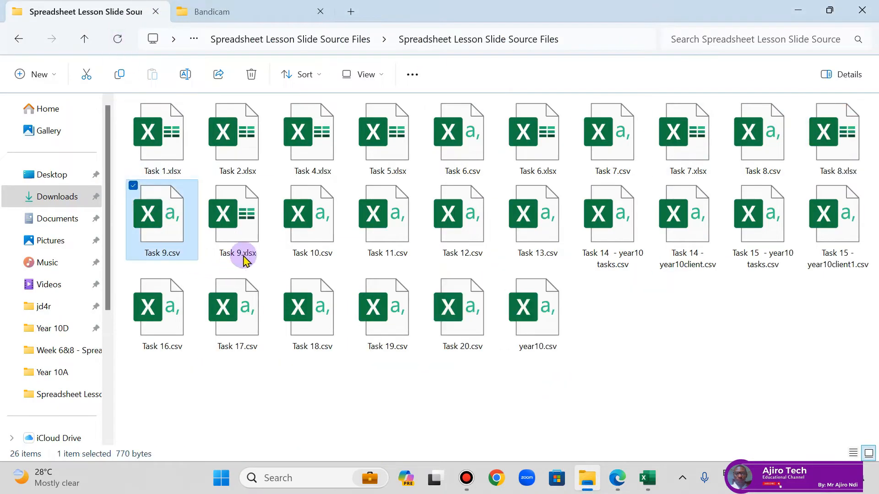
pyautogui.click(315, 236)
pyautogui.doubleClick(315, 236)
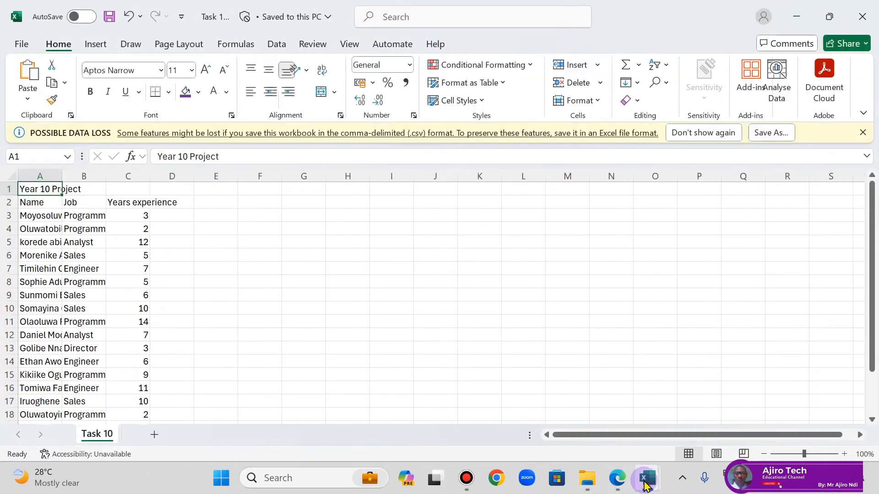
# Step: Switch to the Task 9.xlsx workbook and close it, leaving Task 10.csv open
pyautogui.moveTo(645, 478)
pyautogui.click(586, 417)
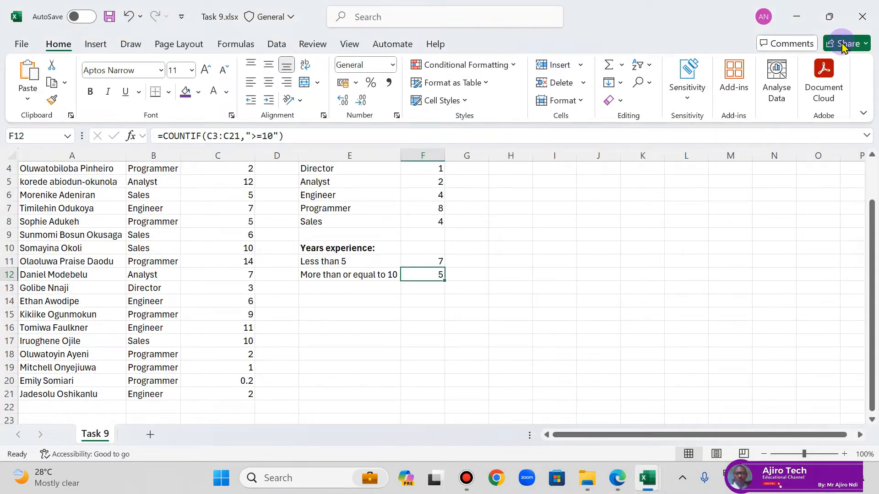
pyautogui.click(862, 17)
pyautogui.click(443, 265)
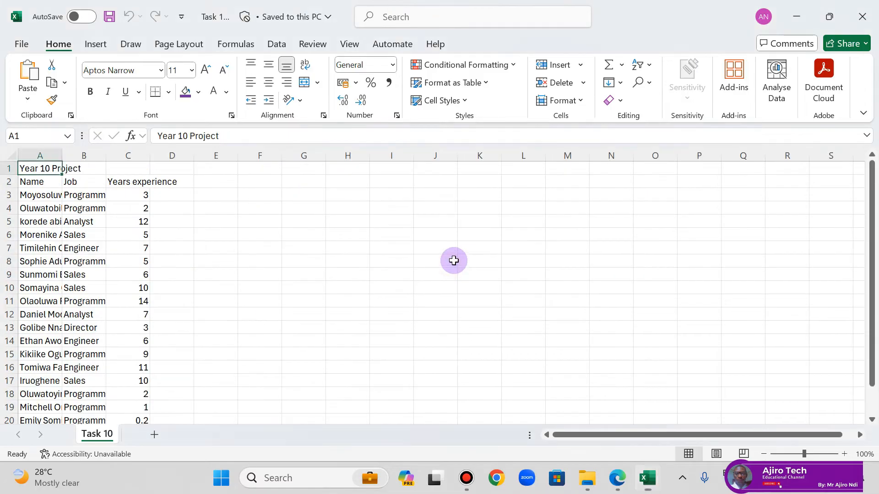
# Step: AutoFit all column widths on the Task 10 sheet to their contents
pyautogui.click(9, 157)
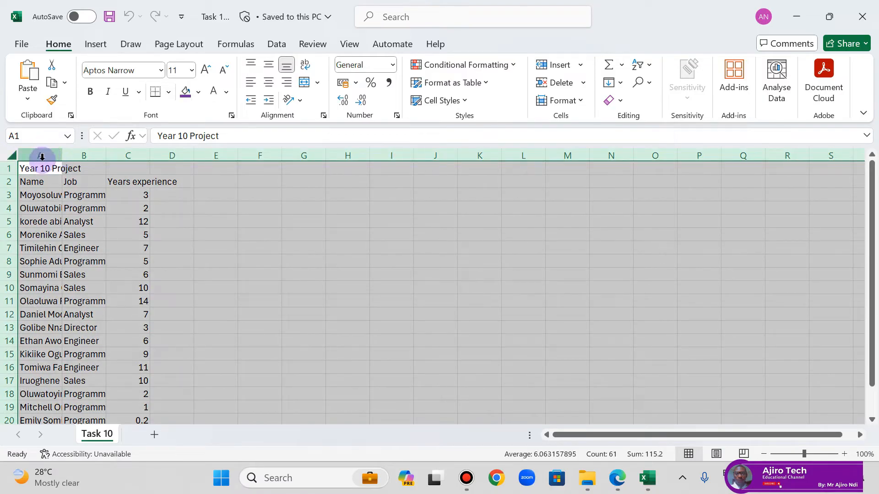
pyautogui.doubleClick(64, 153)
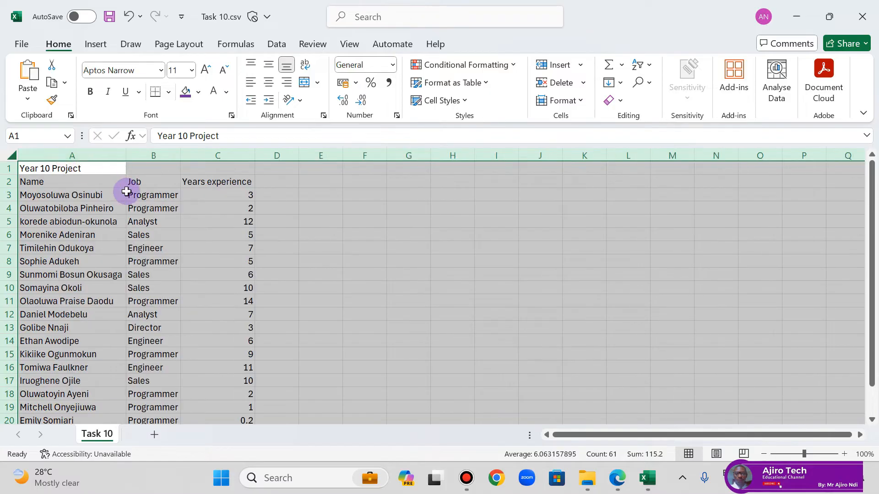
pyautogui.click(216, 183)
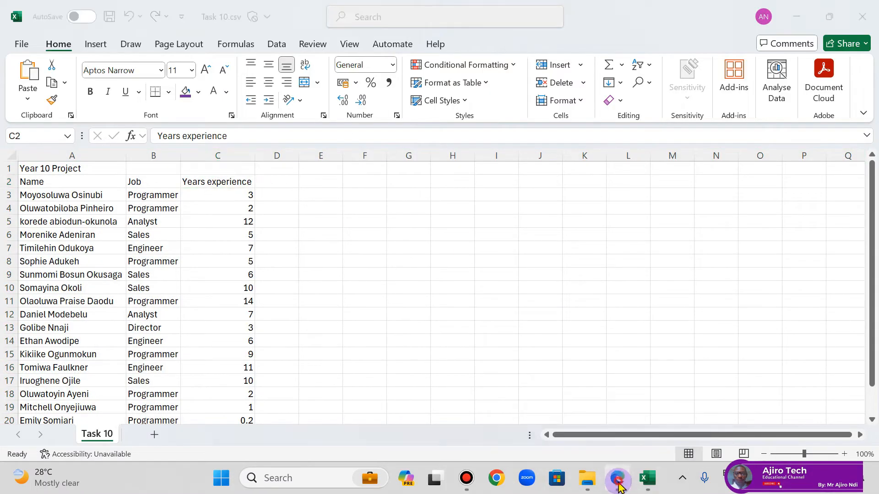
# Step: Compare the sheet with the Task 10 example in the lesson PDF, and merge and centre the title across A1:D1
pyautogui.click(618, 482)
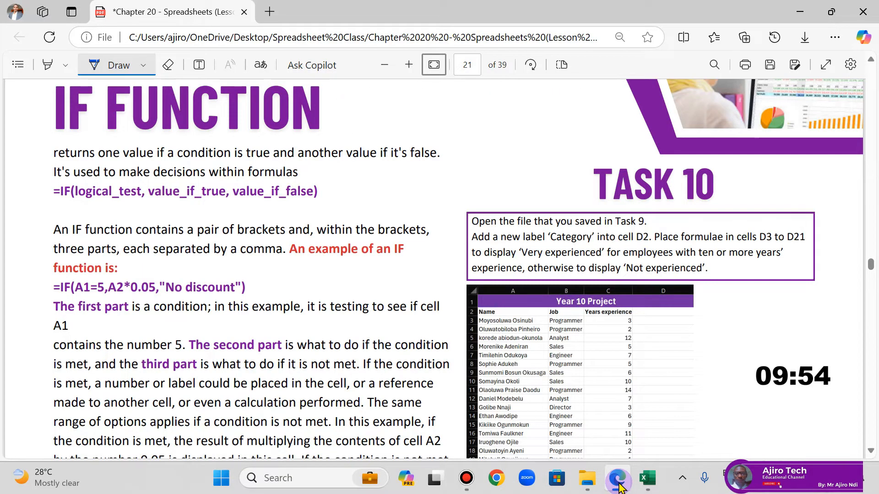
pyautogui.click(647, 478)
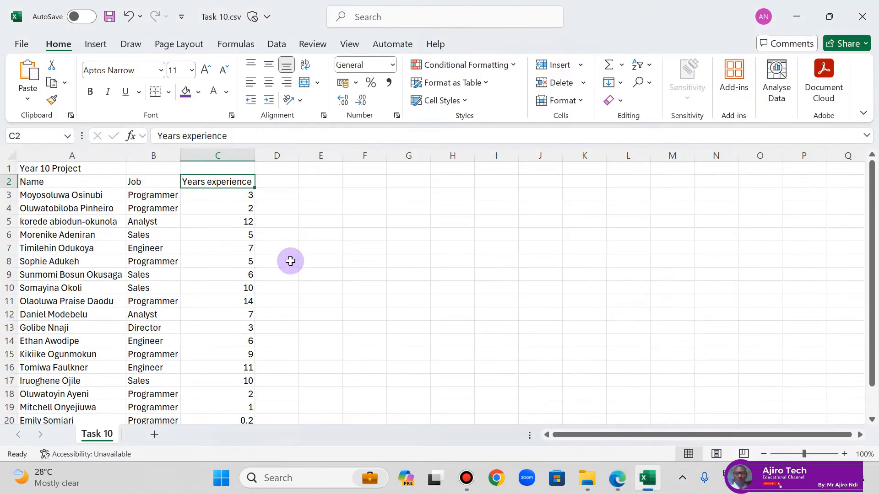
pyautogui.moveTo(38, 168); pyautogui.dragTo(264, 164)
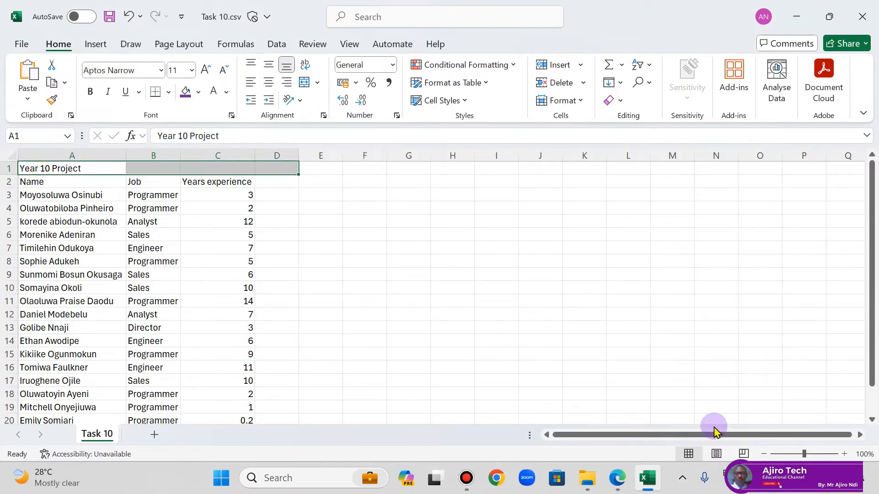
pyautogui.click(631, 485)
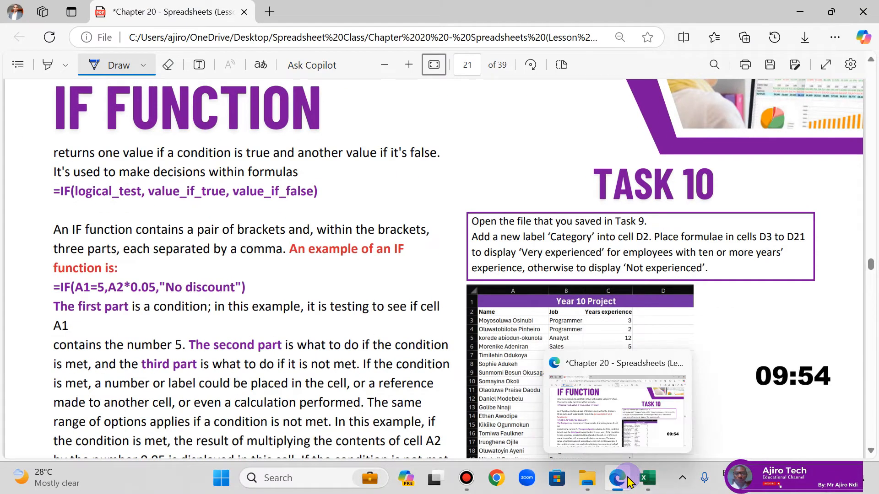
pyautogui.click(625, 481)
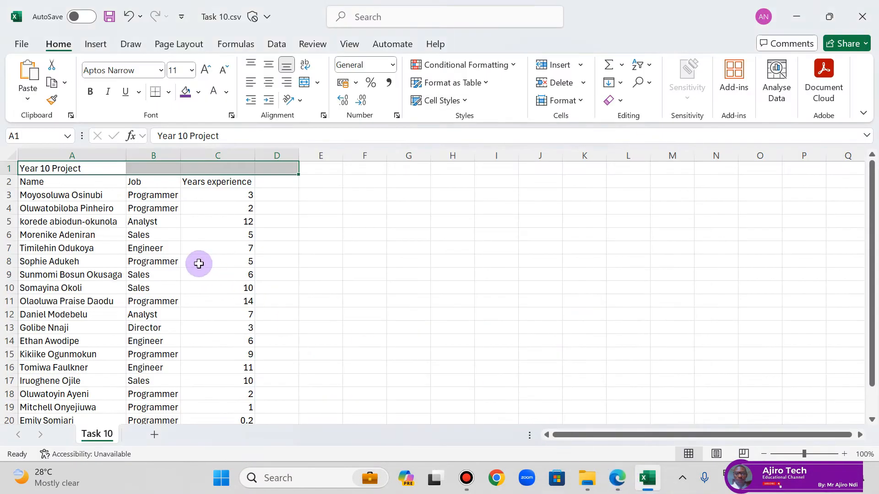
pyautogui.click(316, 82)
pyautogui.click(337, 100)
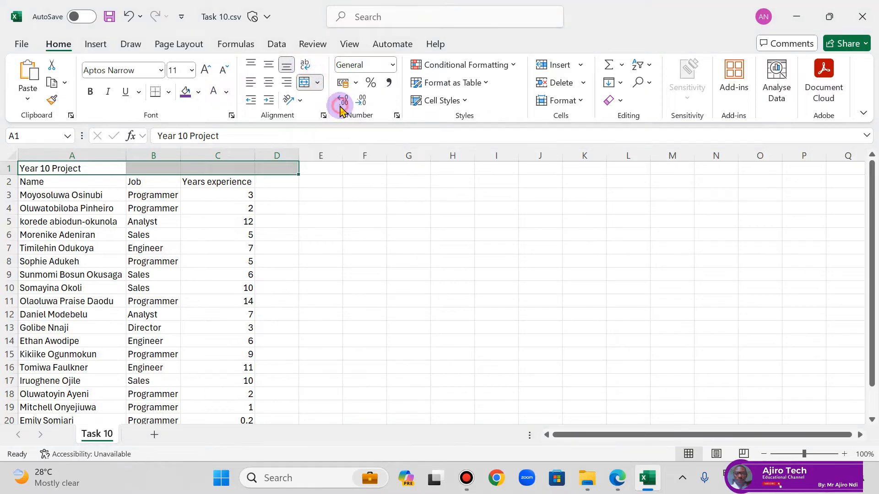
# Step: Give the merged title row a standard purple fill and white text
pyautogui.click(200, 93)
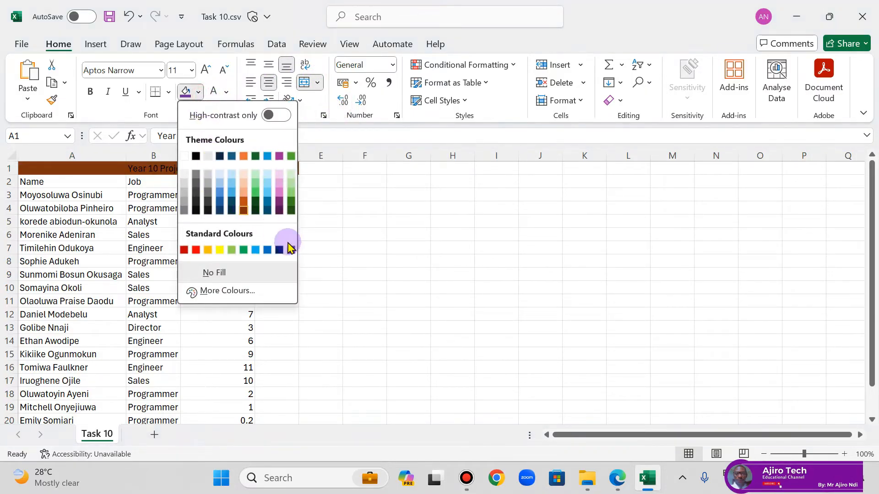
pyautogui.click(288, 249)
pyautogui.click(226, 92)
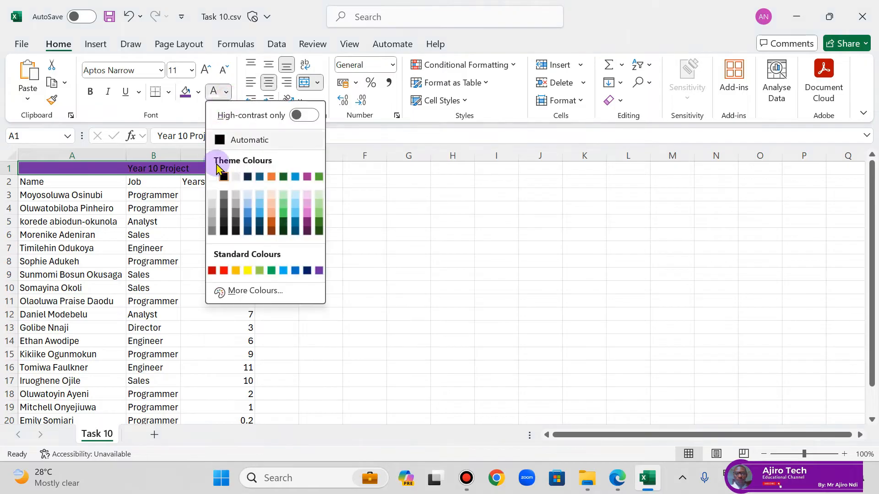
pyautogui.click(214, 175)
# Step: Check the header formatting in the lesson PDF's example, and make the column headings in A2:C2 bold
pyautogui.click(618, 485)
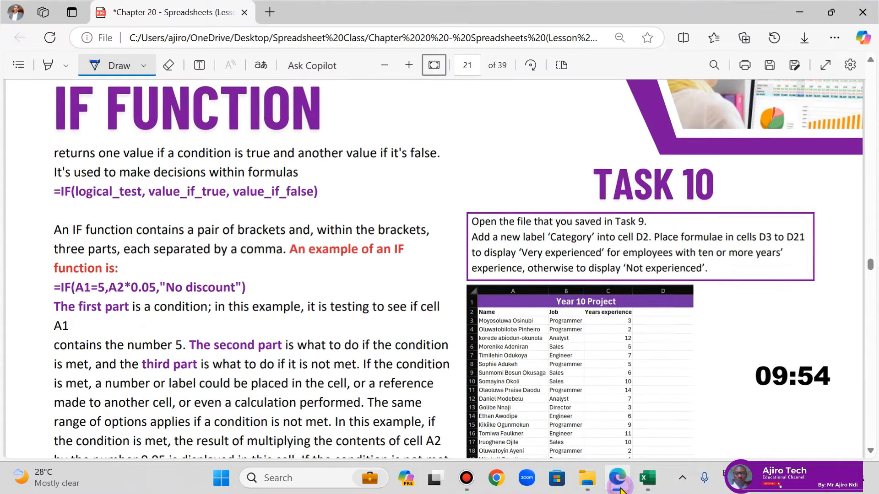
pyautogui.click(619, 487)
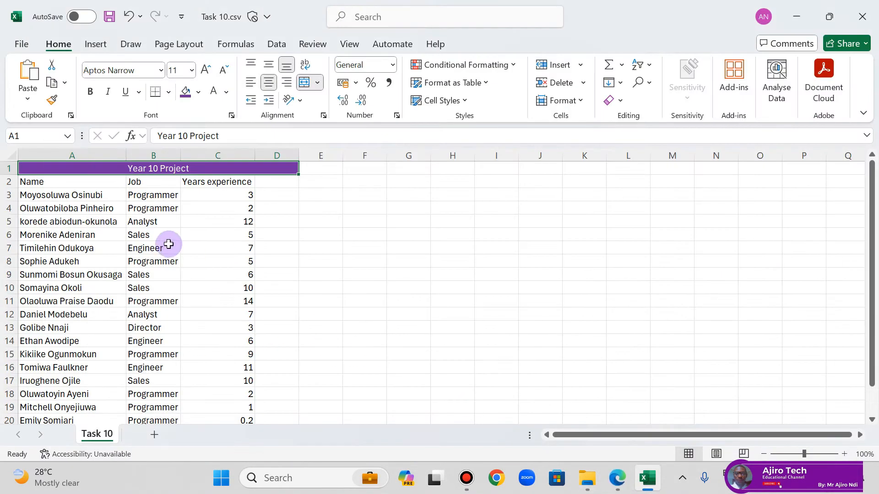
pyautogui.moveTo(37, 184); pyautogui.dragTo(226, 188)
pyautogui.click(91, 91)
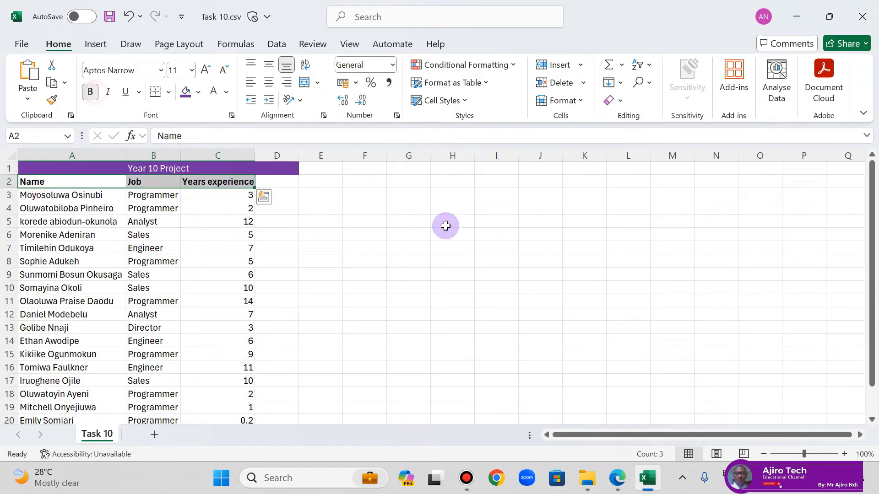
pyautogui.click(384, 236)
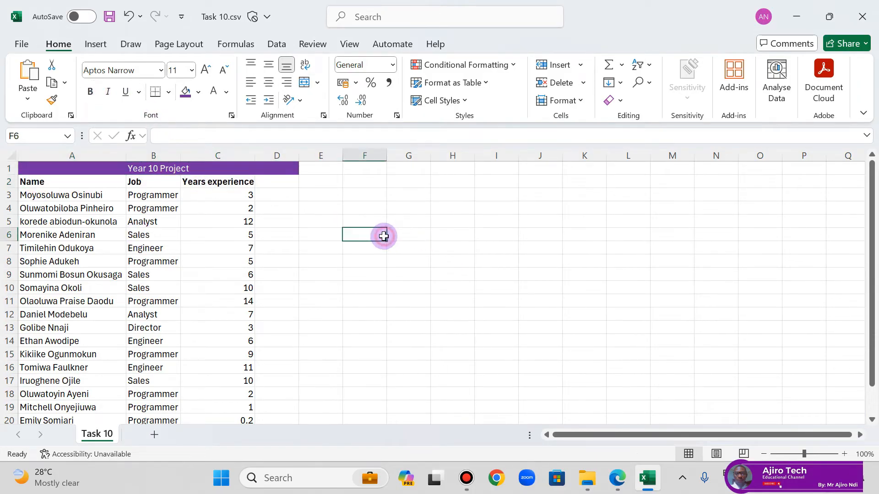
# Step: Switch to the lesson PDF in Edge, turn off drawing mode, and copy the word "Category" from the Task 10 instructions
pyautogui.click(617, 478)
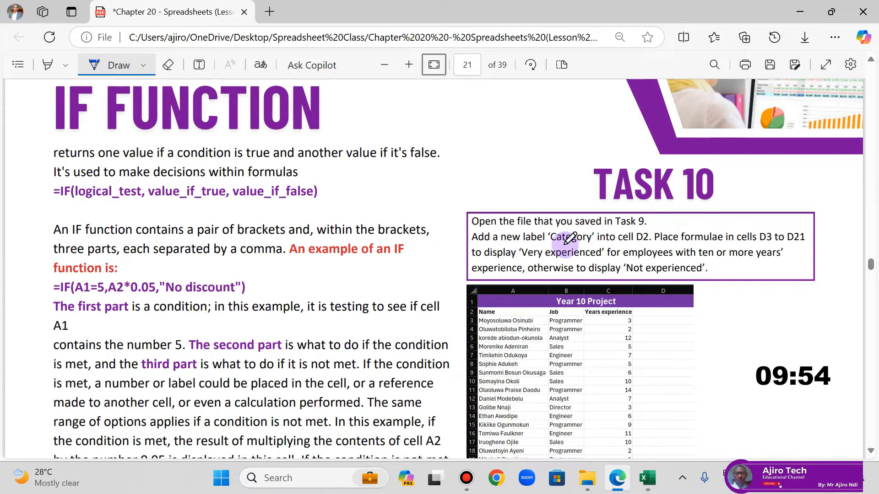
pyautogui.click(119, 65)
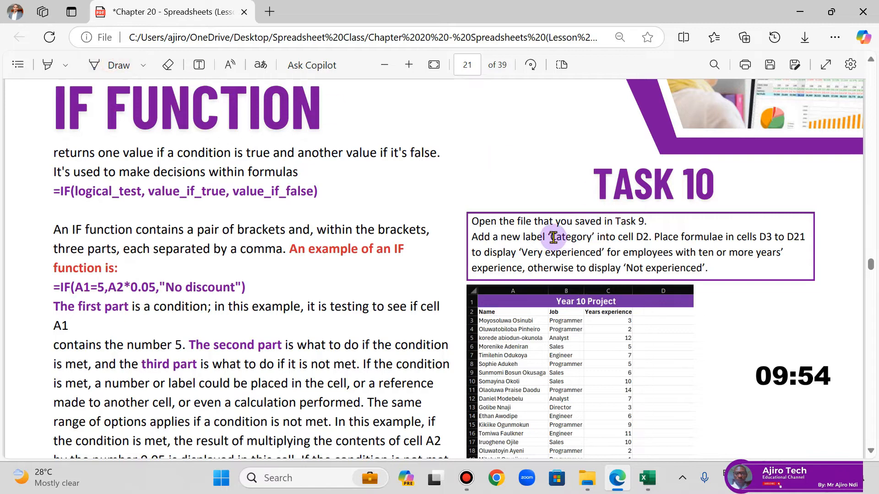
pyautogui.doubleClick(553, 237)
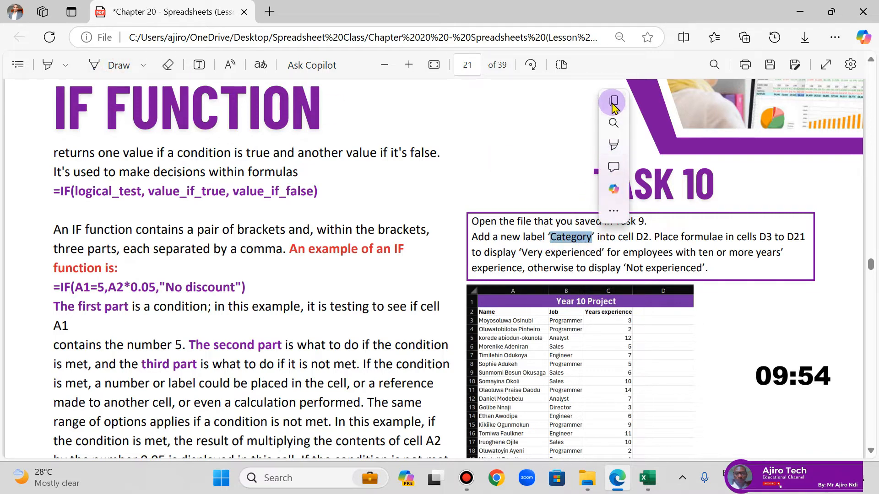
pyautogui.click(613, 102)
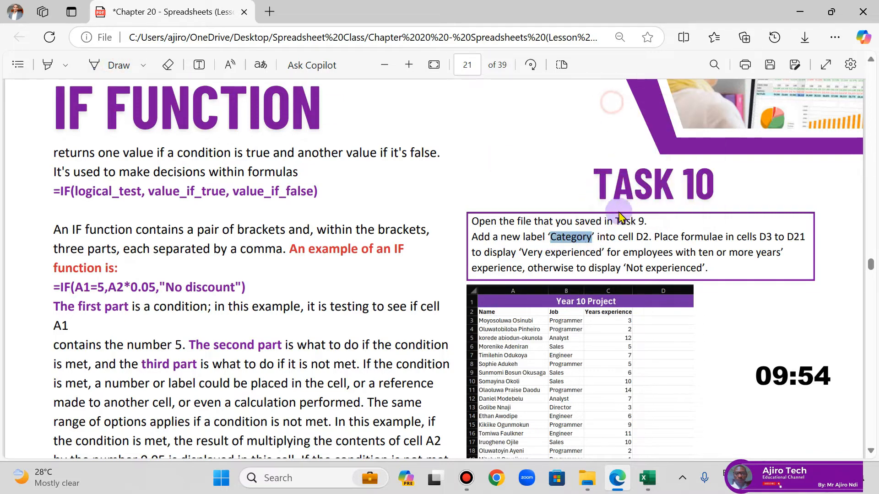
# Step: Switch back to Excel and paste the copied label "Category" into cell D2
pyautogui.click(648, 481)
pyautogui.click(286, 183)
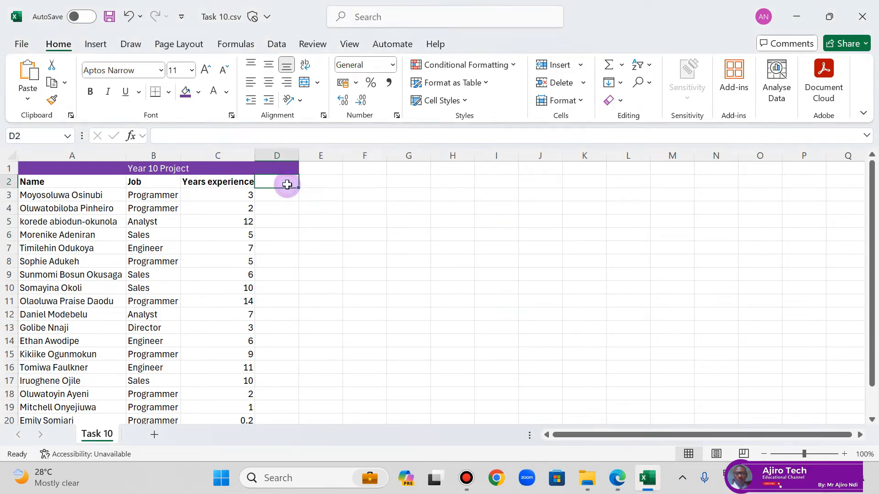
pyautogui.rightClick(287, 184)
pyautogui.click(269, 183)
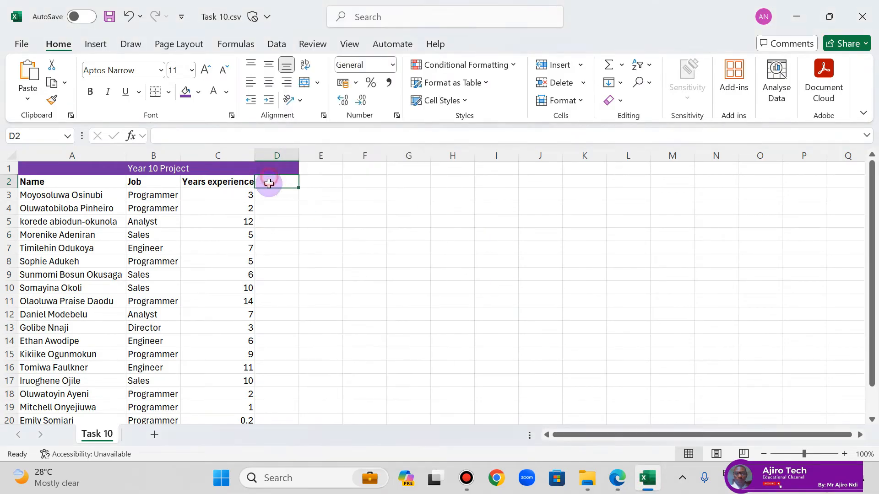
pyautogui.doubleClick(275, 180)
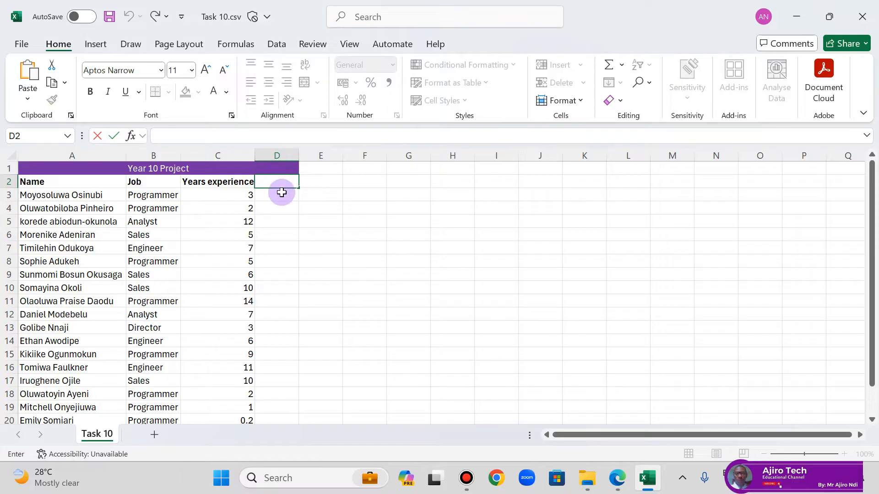
pyautogui.click(312, 192)
pyautogui.rightClick(277, 184)
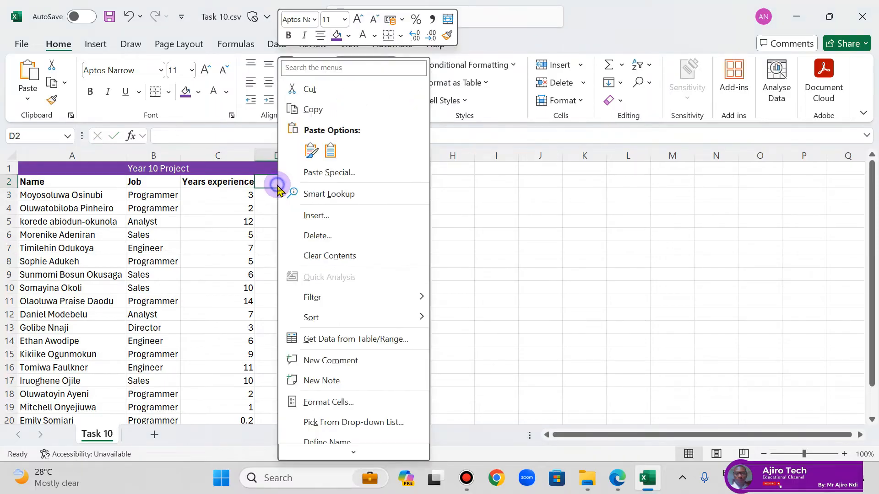
pyautogui.click(314, 166)
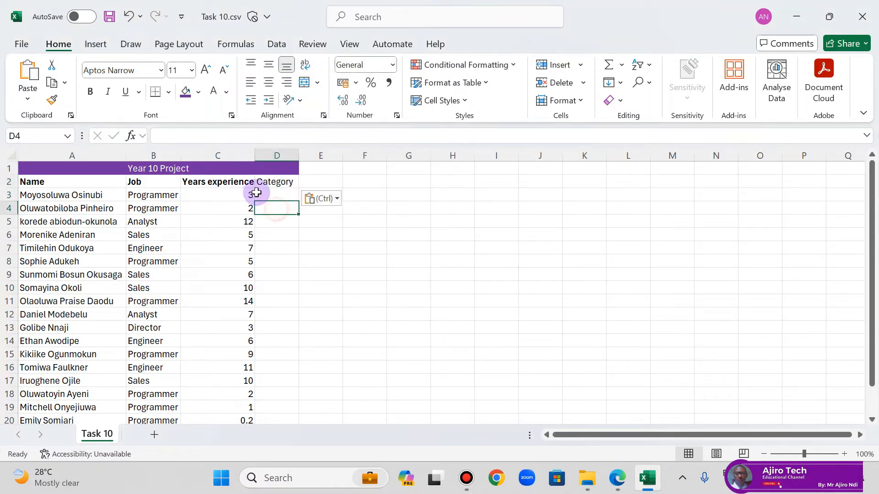
# Step: Make the Category label in D2 bold and slightly widen columns C and D
pyautogui.click(91, 92)
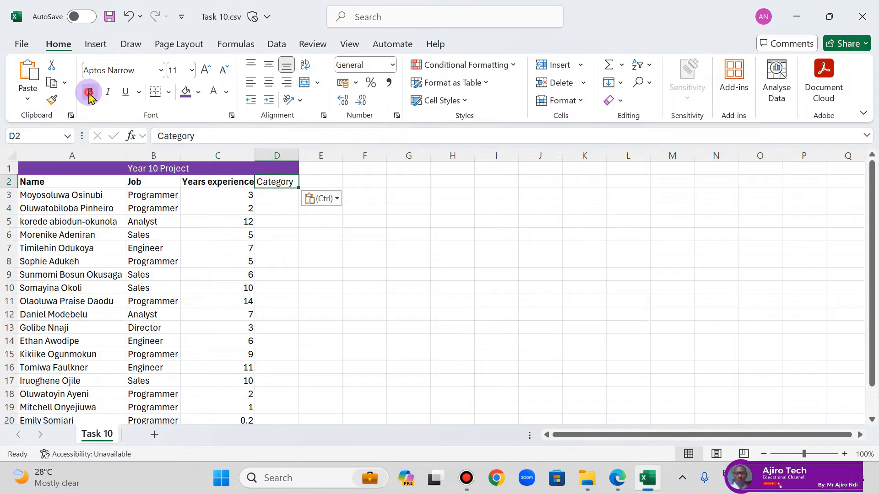
pyautogui.click(275, 222)
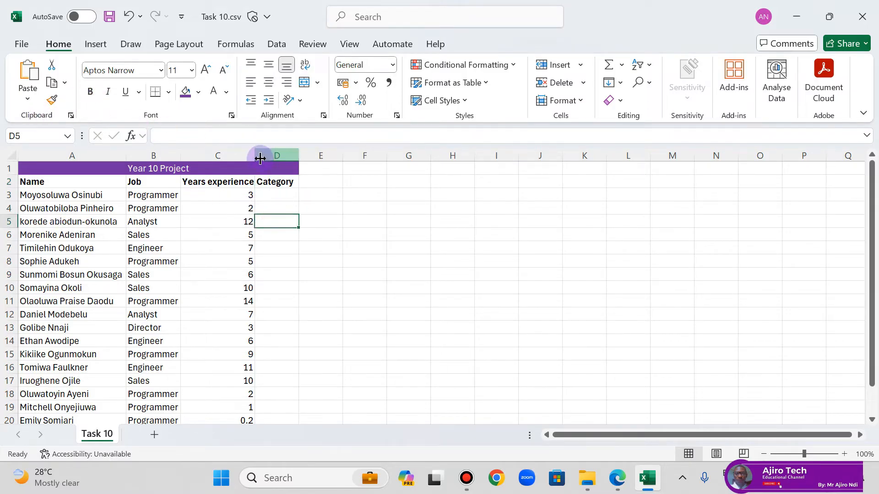
pyautogui.moveTo(257, 156); pyautogui.dragTo(309, 156)
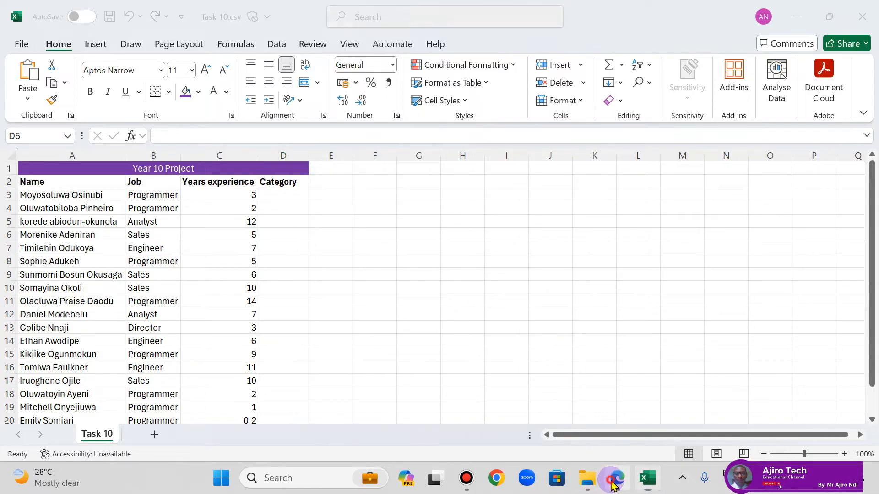
# Step: Review the Task 10 instructions in the lesson PDF and return to the Excel workbook
pyautogui.click(616, 478)
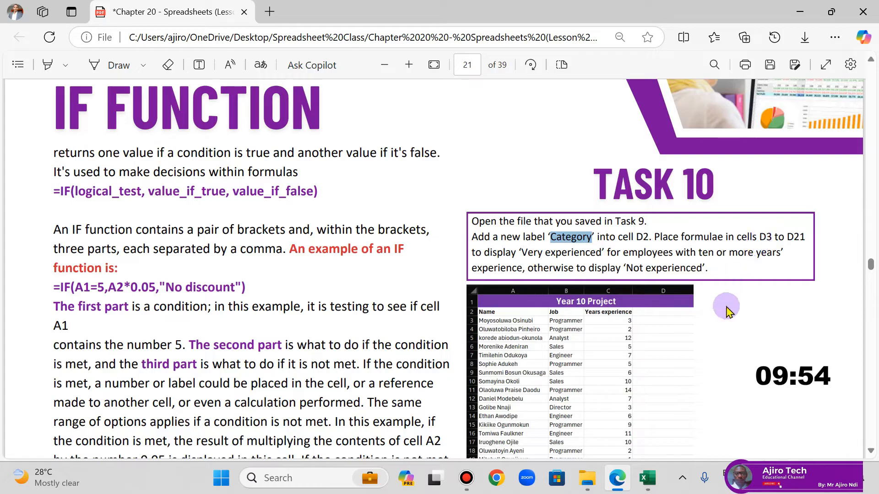
pyautogui.click(647, 477)
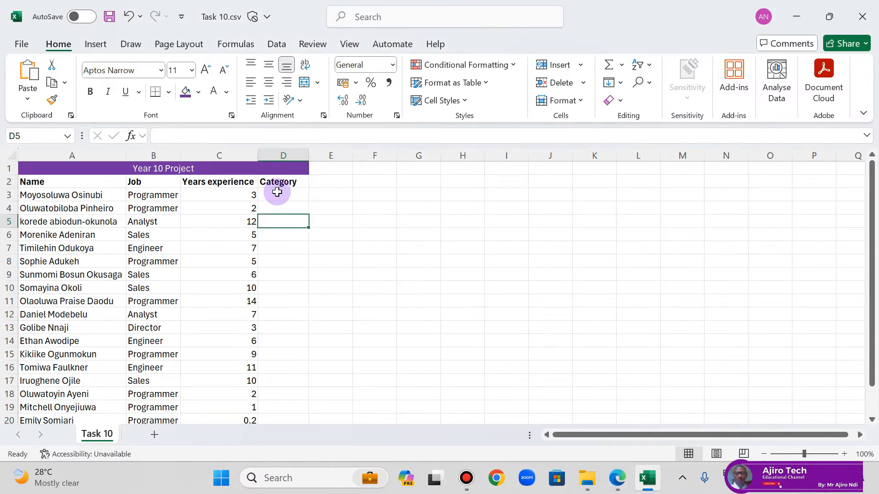
# Step: Select the Category cells D3 to D21, check the Task 10 instructions in the lesson PDF, and return to the workbook
pyautogui.moveTo(276, 195); pyautogui.dragTo(288, 392)
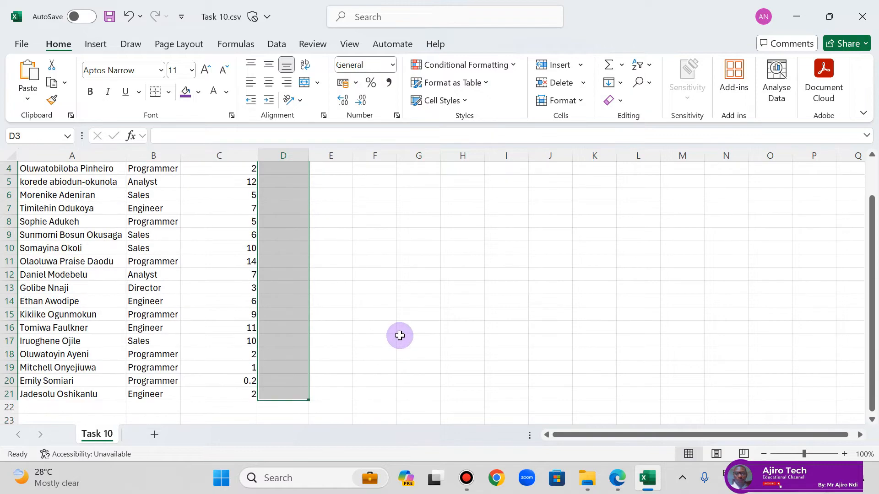
pyautogui.scroll(-1, 398, 333)
pyautogui.scroll(2, 407, 321)
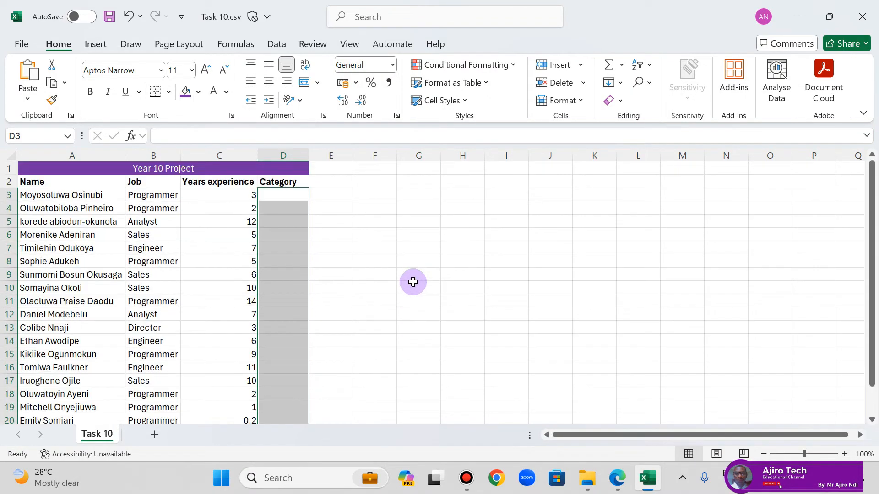
pyautogui.click(618, 481)
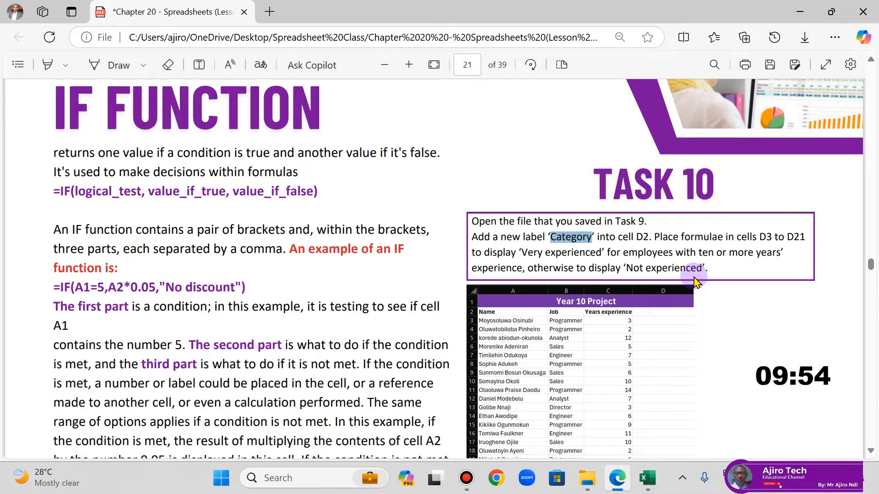
pyautogui.click(647, 478)
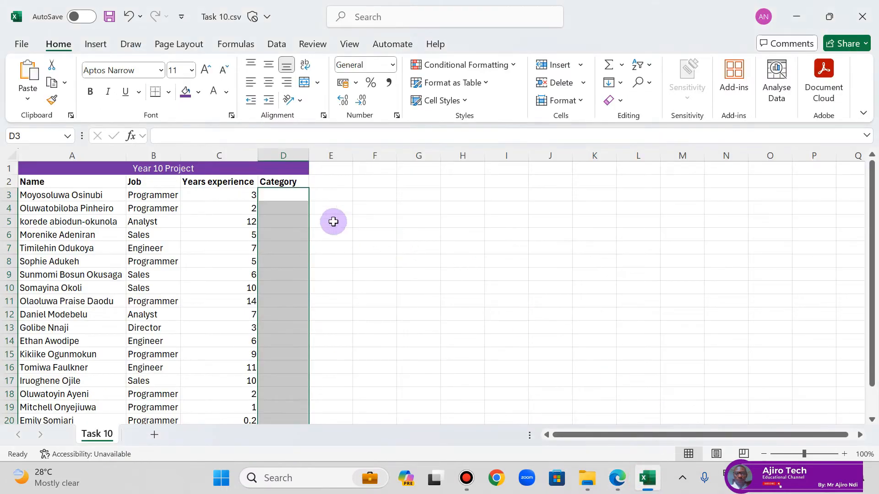
# Step: Enter the formula =IF(C3>=10,"Very Experienced","Not Experienced") in cell D3
pyautogui.click(292, 196)
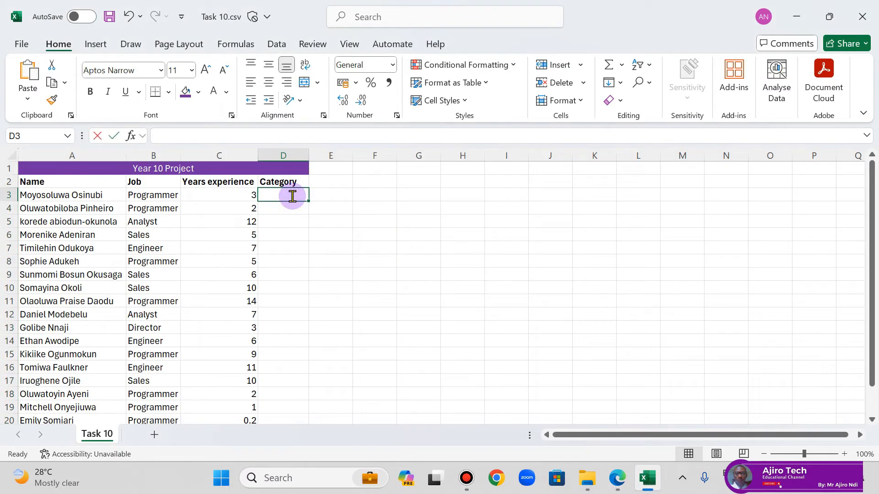
pyautogui.write('=IF')
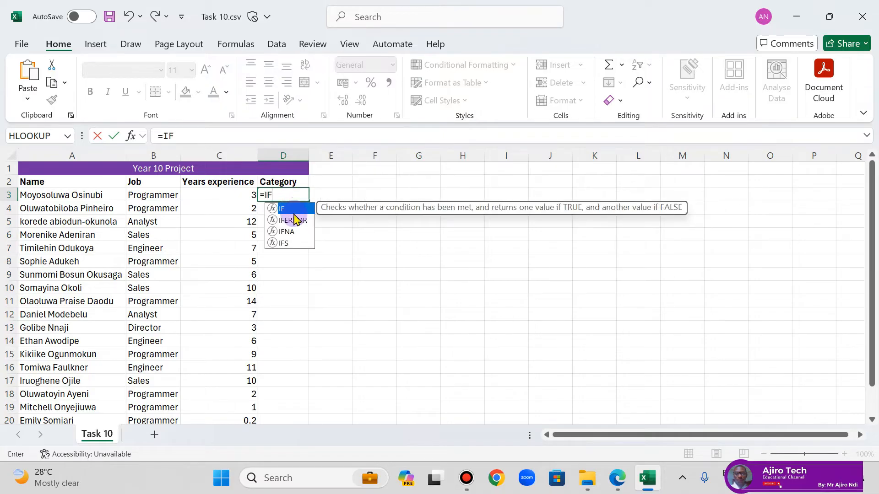
pyautogui.doubleClick(292, 209)
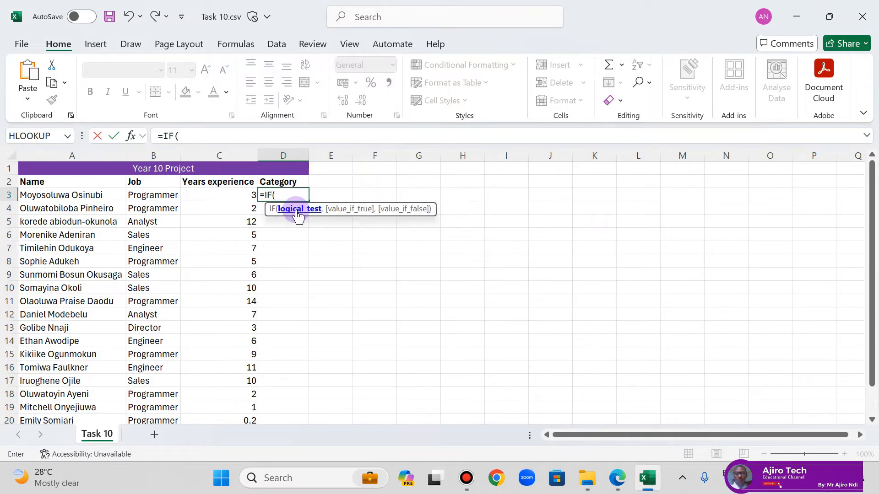
pyautogui.click(233, 196)
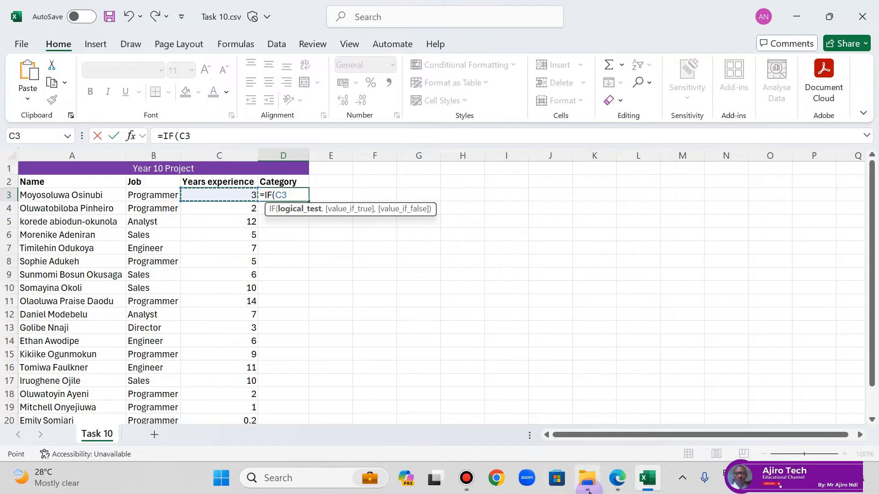
pyautogui.click(618, 486)
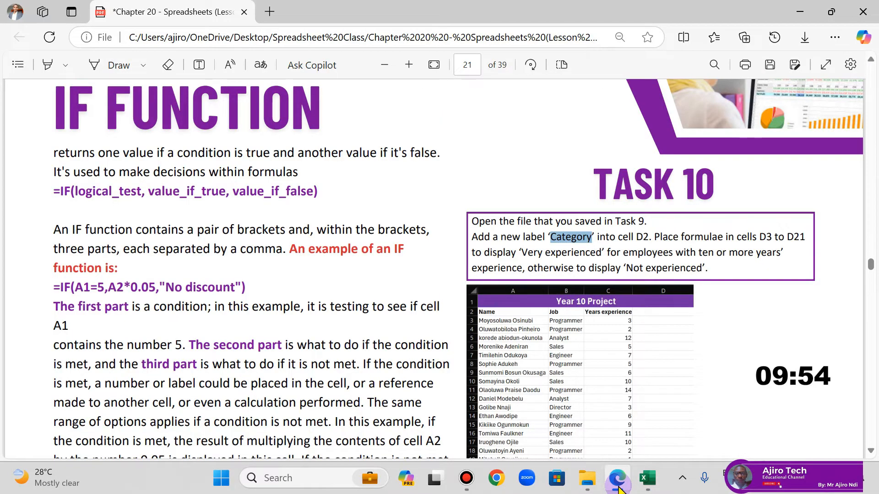
pyautogui.click(618, 487)
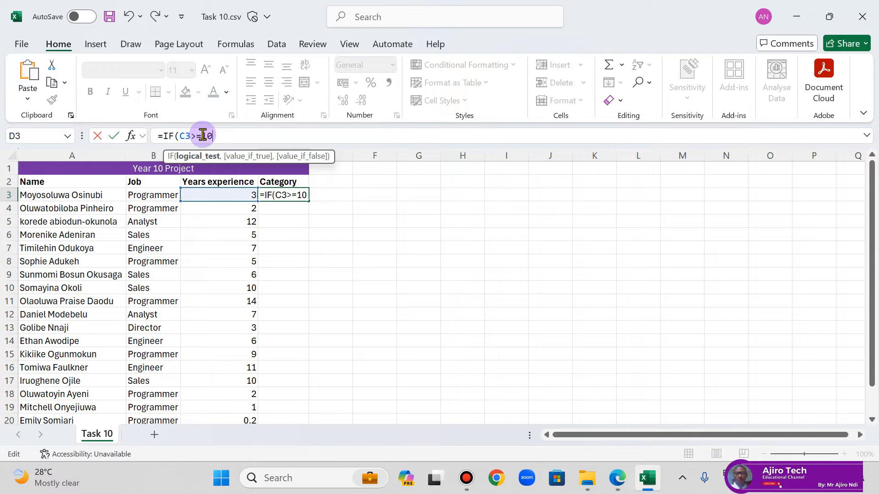
pyautogui.write(',"Very Experienced')
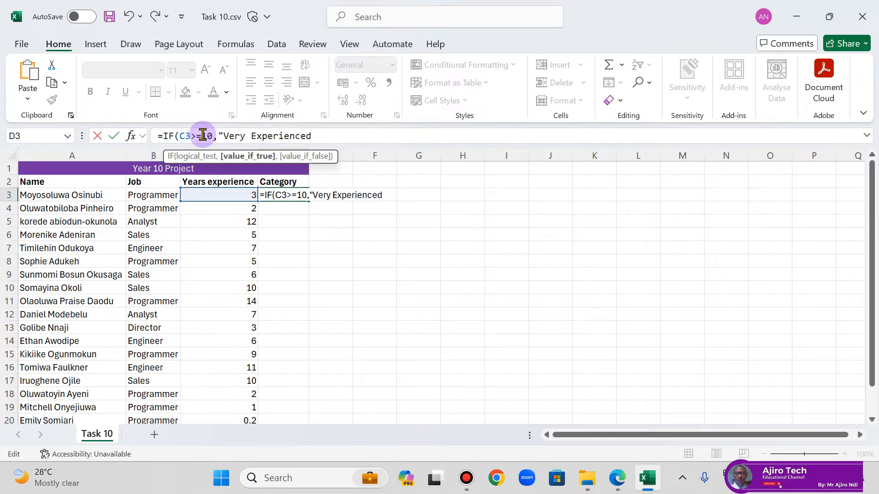
pyautogui.write(',"Not Experienced')
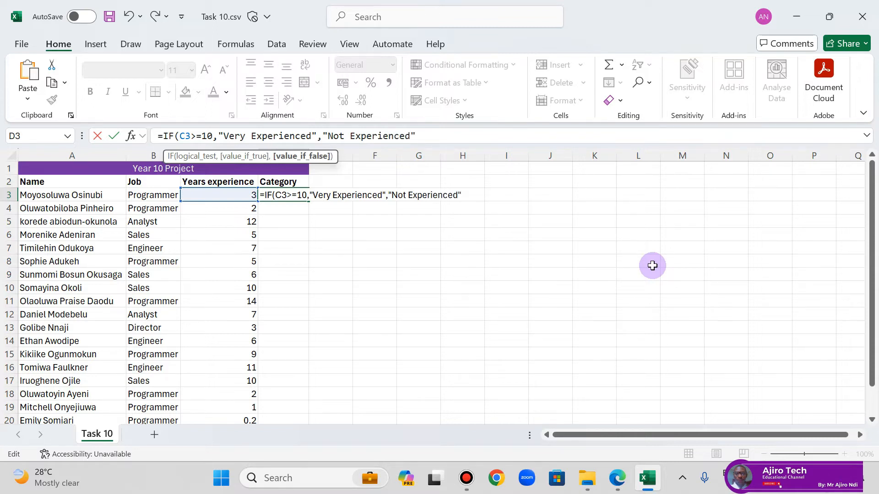
pyautogui.write(')')
pyautogui.press('Return')
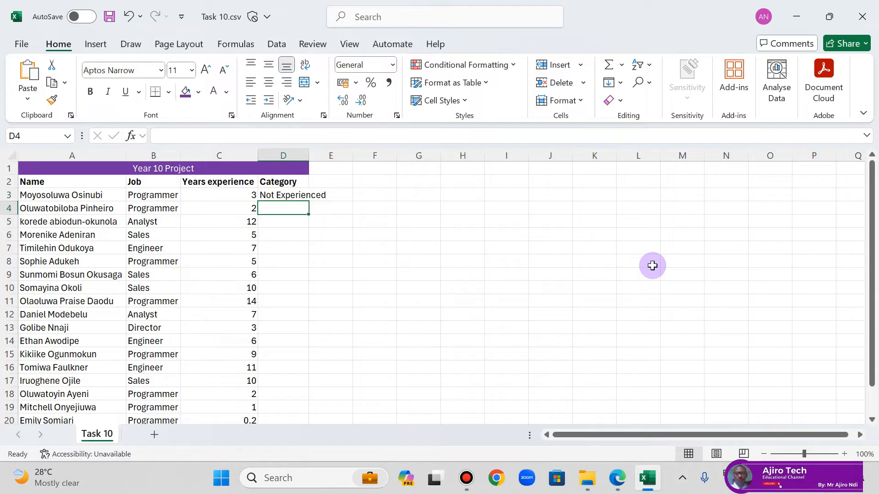
# Step: Fill the IF formula from D3 down to D21 and autofit column D to its contents
pyautogui.doubleClick(309, 155)
pyautogui.click(318, 195)
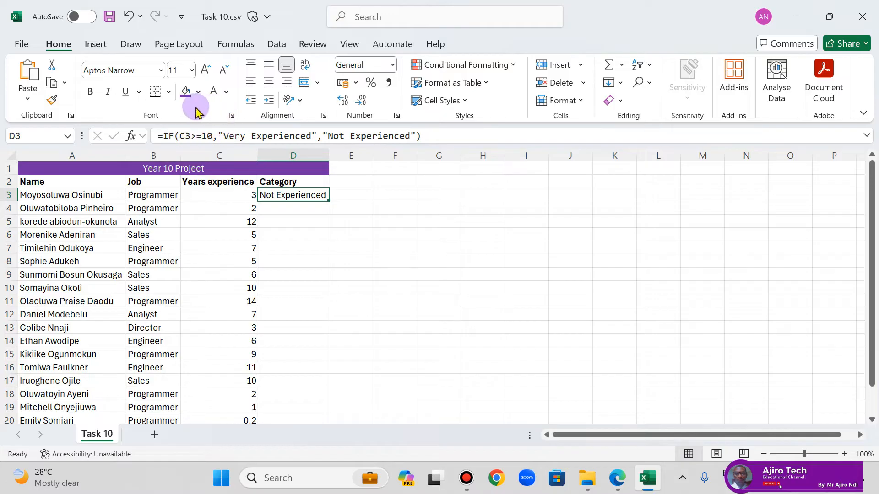
pyautogui.doubleClick(328, 201)
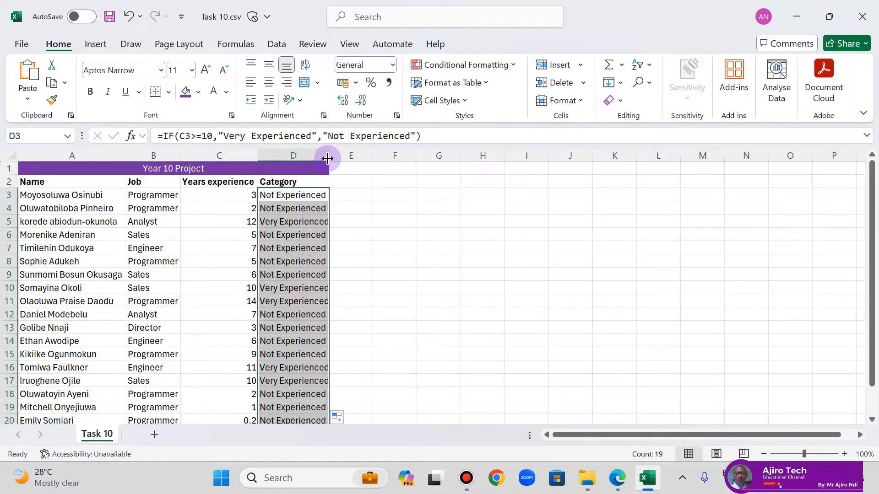
pyautogui.doubleClick(327, 156)
pyautogui.click(383, 257)
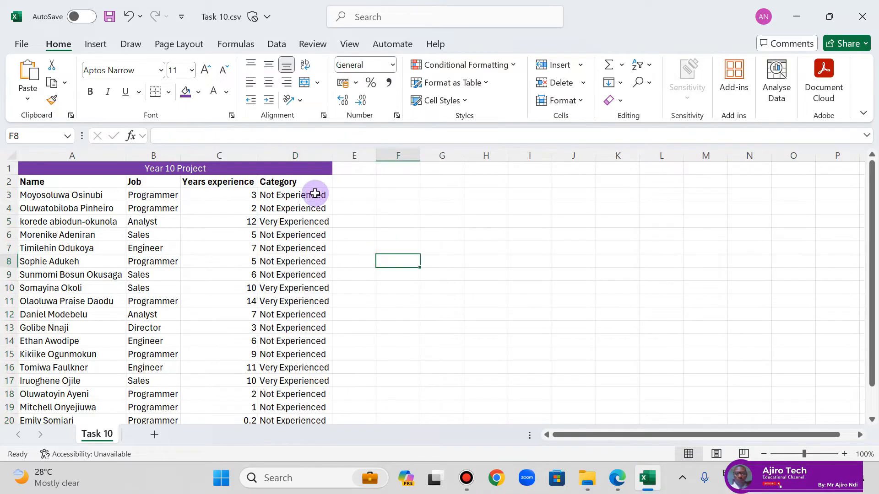
# Step: Check the copied IF formulas in cells D5 and D10 against the years of experience in column C
pyautogui.click(246, 219)
pyautogui.click(303, 223)
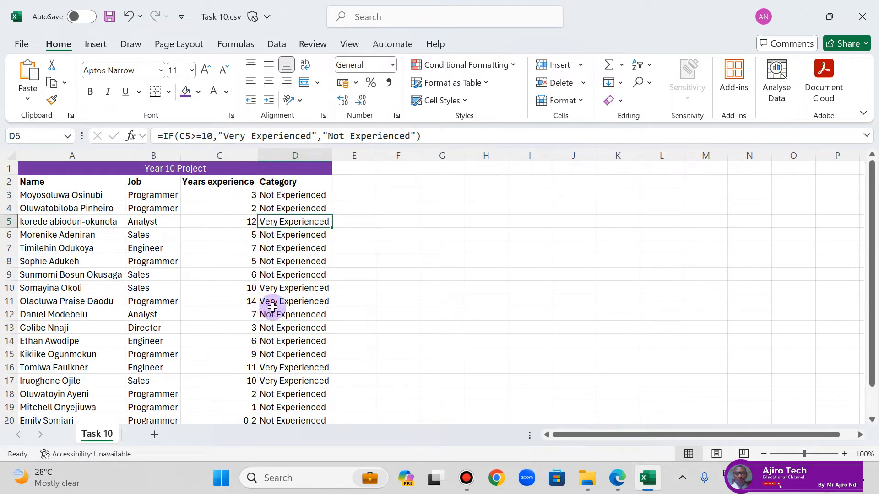
pyautogui.click(282, 287)
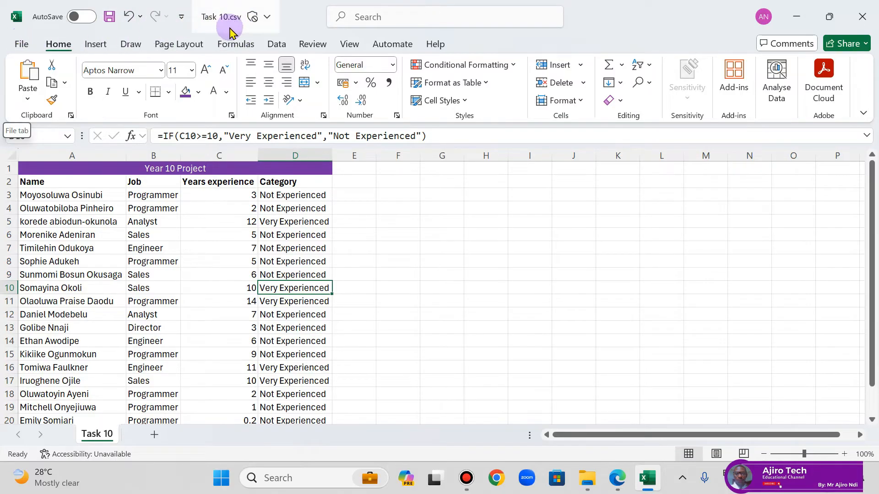
# Step: Save the workbook as Task 10 in the Excel Workbook (*.xlsx) format in the same folder
pyautogui.click(27, 44)
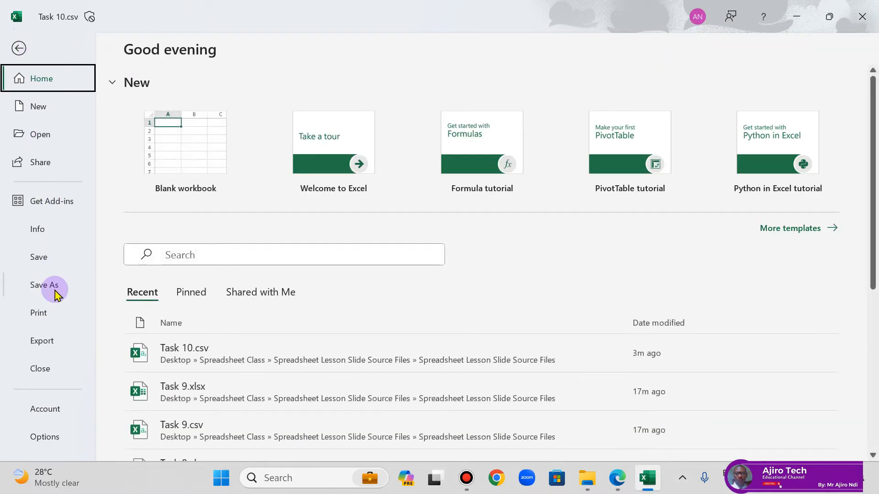
pyautogui.click(46, 286)
pyautogui.click(466, 123)
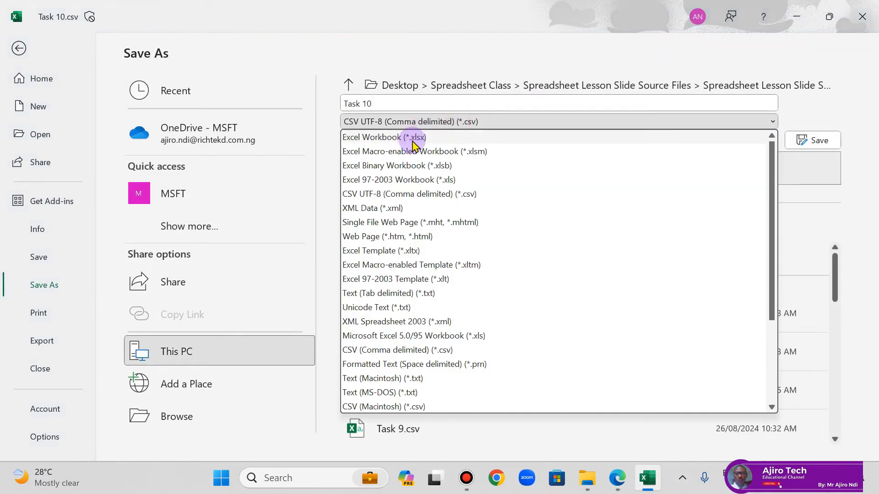
pyautogui.click(404, 138)
pyautogui.click(799, 140)
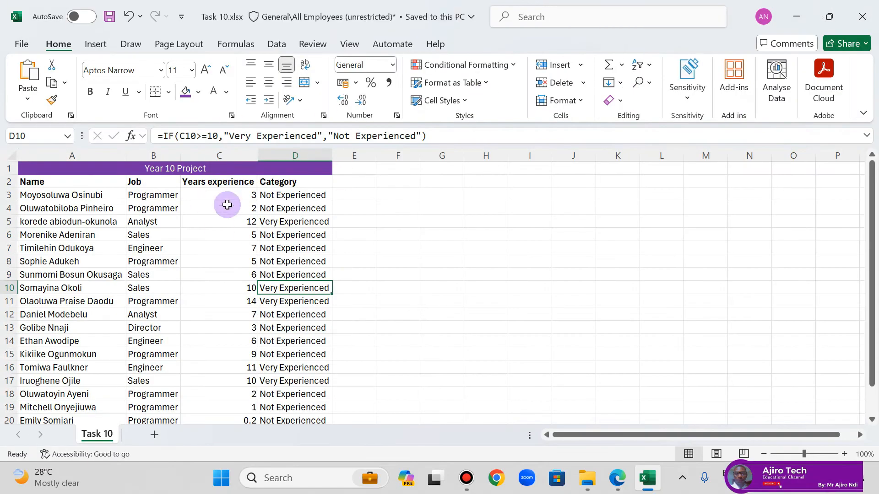
pyautogui.click(109, 17)
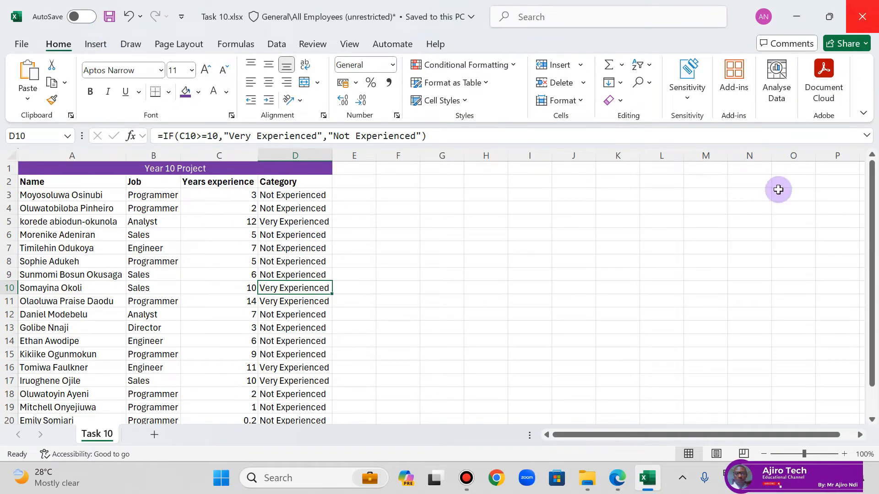
# Step: Close the saved Task 10 workbook
pyautogui.click(619, 480)
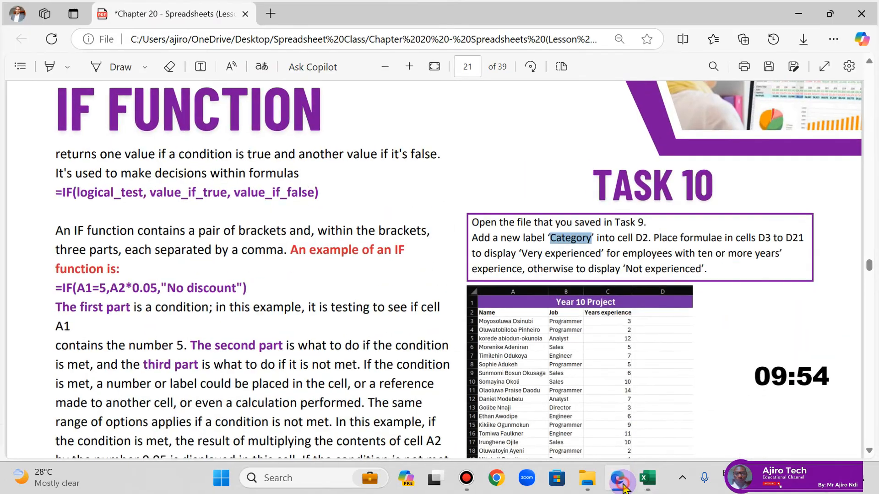
pyautogui.click(619, 479)
pyautogui.click(865, 12)
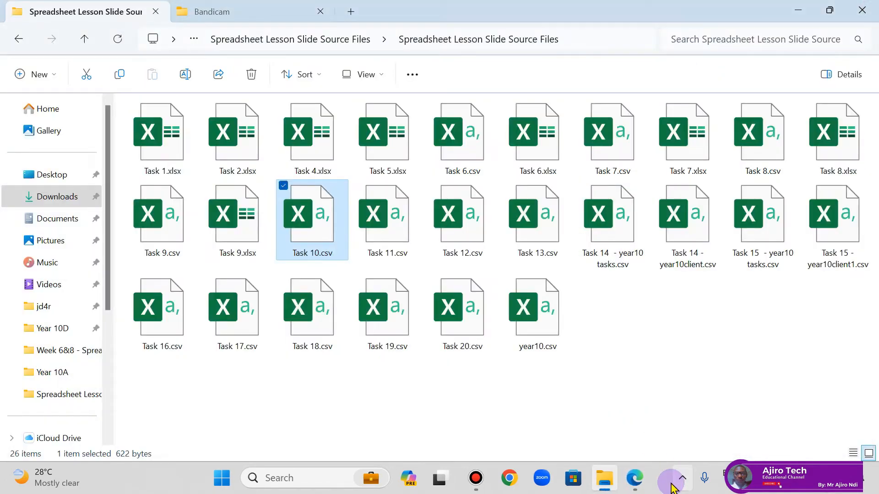
# Step: Switch to the lesson PDF in Edge and go to the Use Nested Functions page with Task 11
pyautogui.click(636, 479)
pyautogui.scroll(-1, 371, 308)
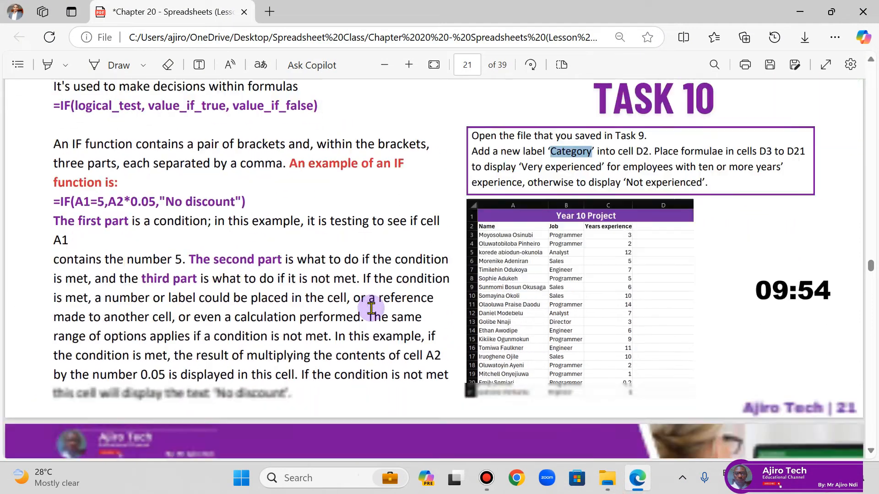
pyautogui.scroll(-7, 371, 308)
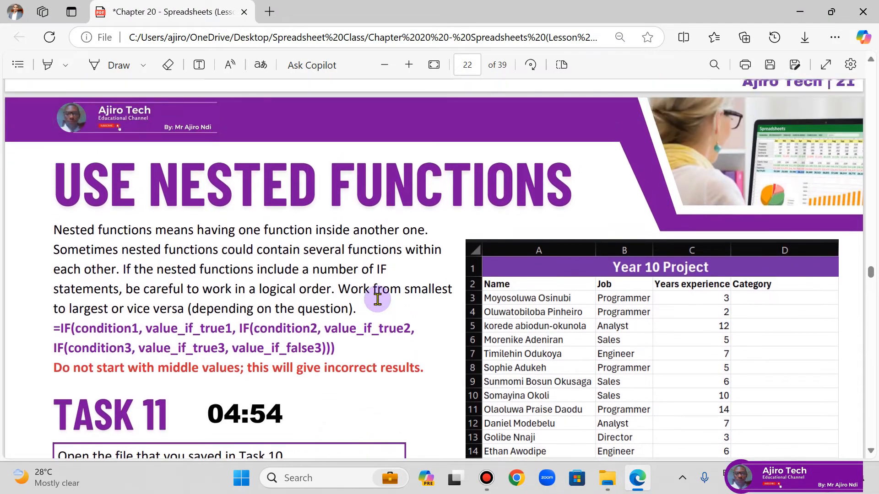
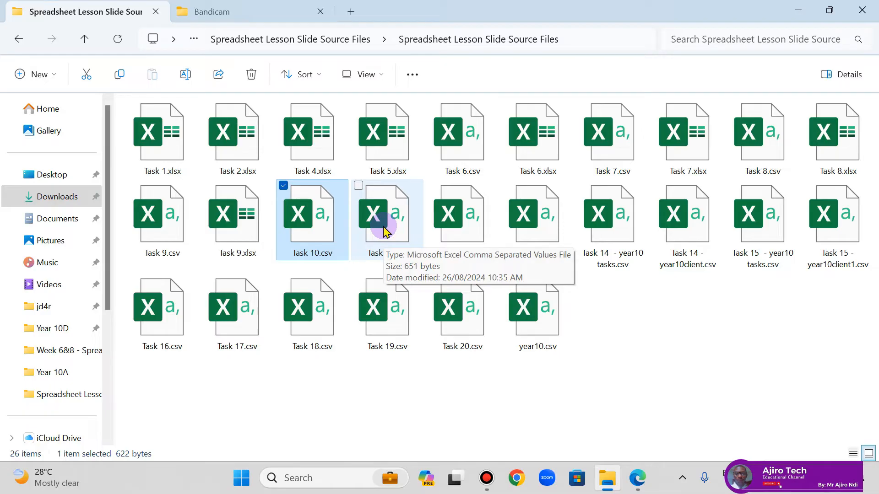
# Step: Open Task 11.csv and save it as Task 11 in the Excel Workbook (*.xlsx) format in the same folder
pyautogui.click(385, 228)
pyautogui.doubleClick(383, 224)
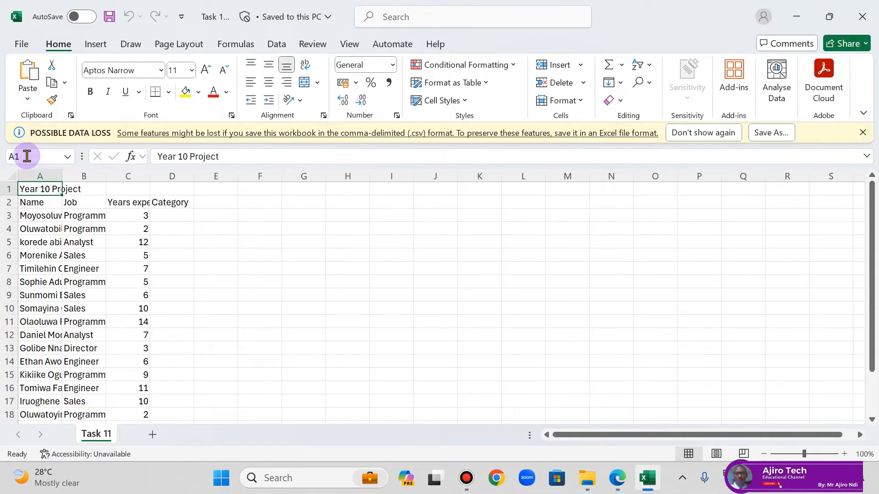
pyautogui.click(21, 45)
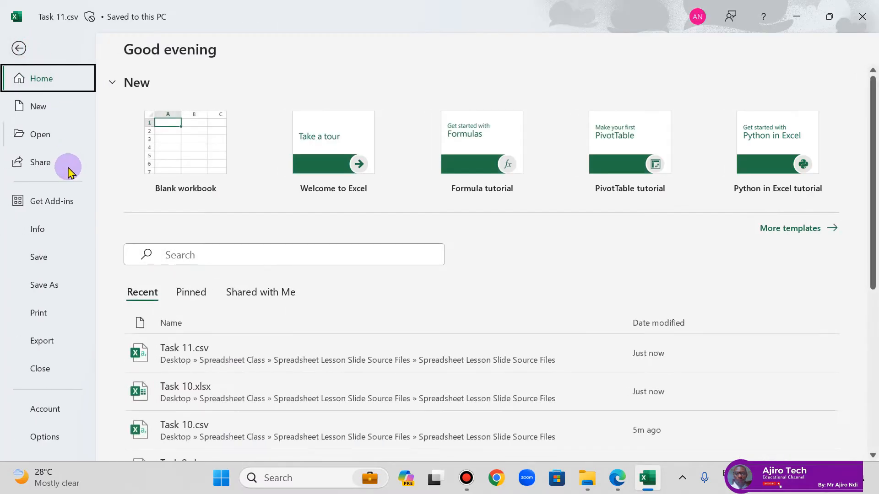
pyautogui.click(44, 286)
pyautogui.click(477, 122)
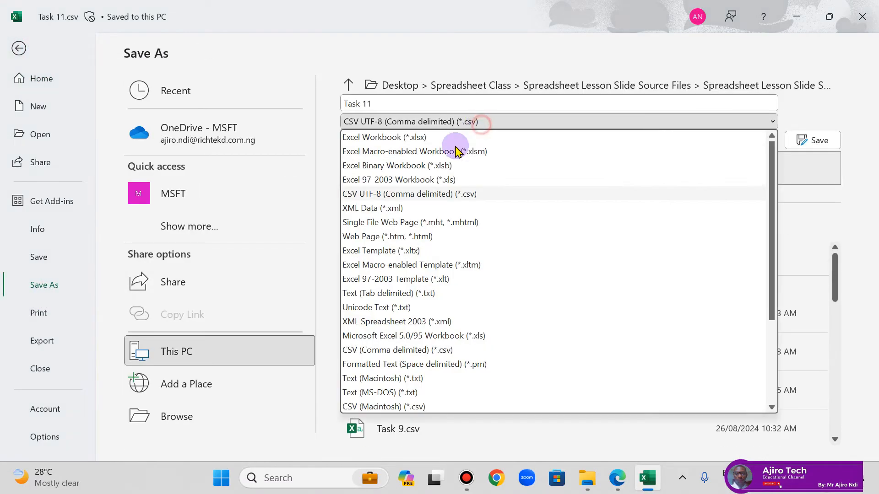
pyautogui.click(427, 137)
pyautogui.click(813, 140)
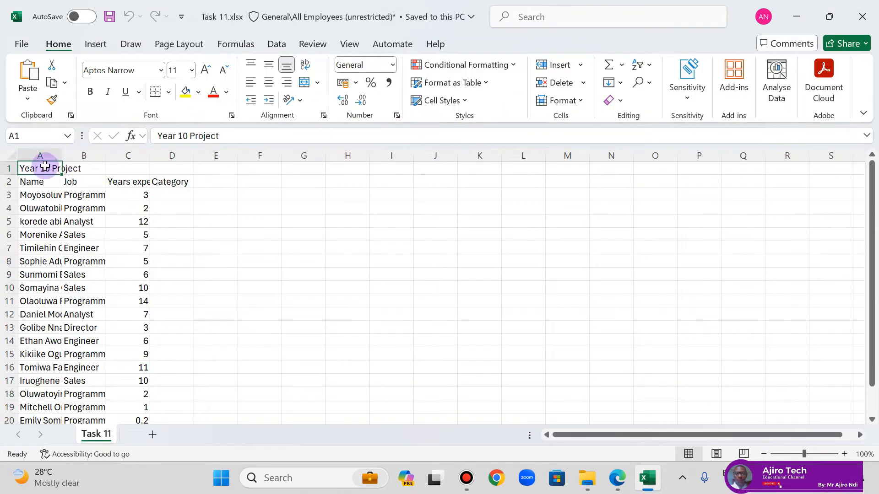
# Step: Auto-fit all column widths in the sheet and compare its layout with the Task 11 example table in the lesson PDF
pyautogui.click(9, 157)
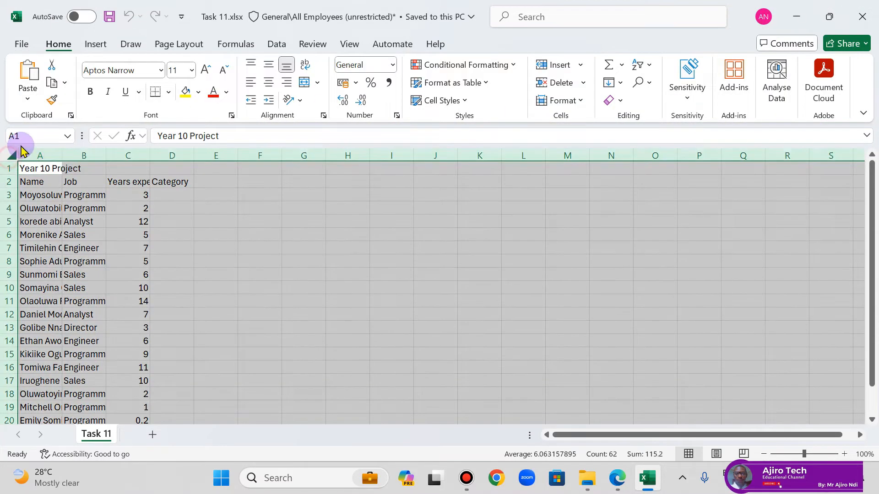
pyautogui.doubleClick(62, 156)
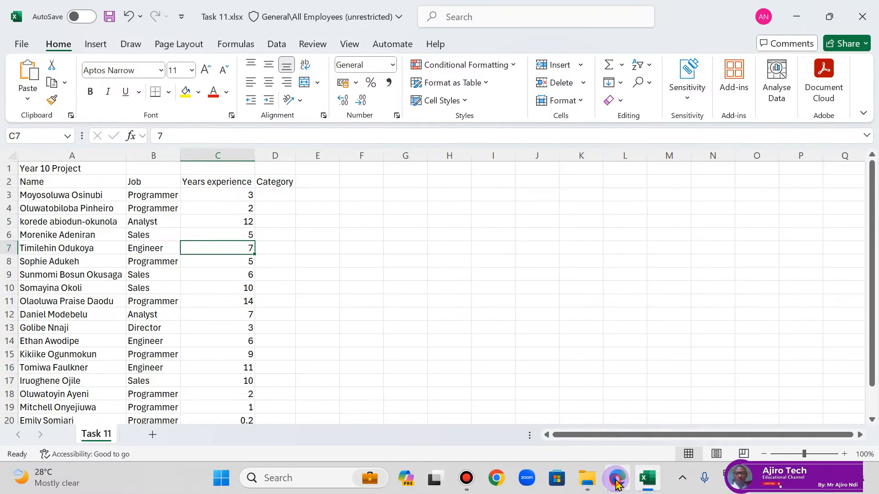
pyautogui.click(618, 478)
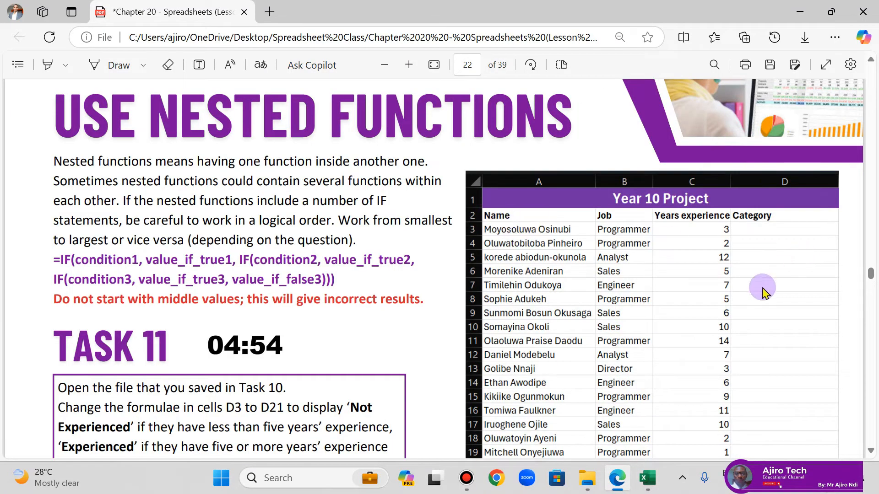
pyautogui.click(647, 477)
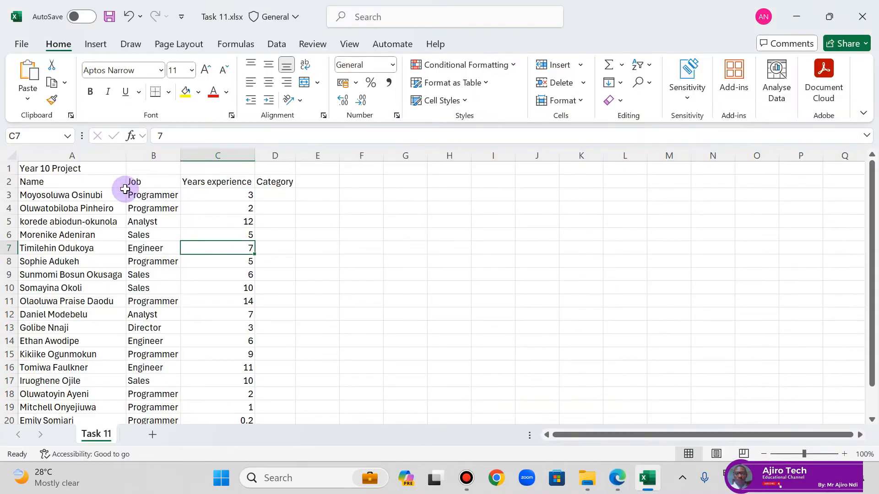
# Step: Merge and centre the Year 10 Project title across A1:D1 and make it bold, larger and white on a purple fill
pyautogui.moveTo(43, 169); pyautogui.dragTo(257, 169)
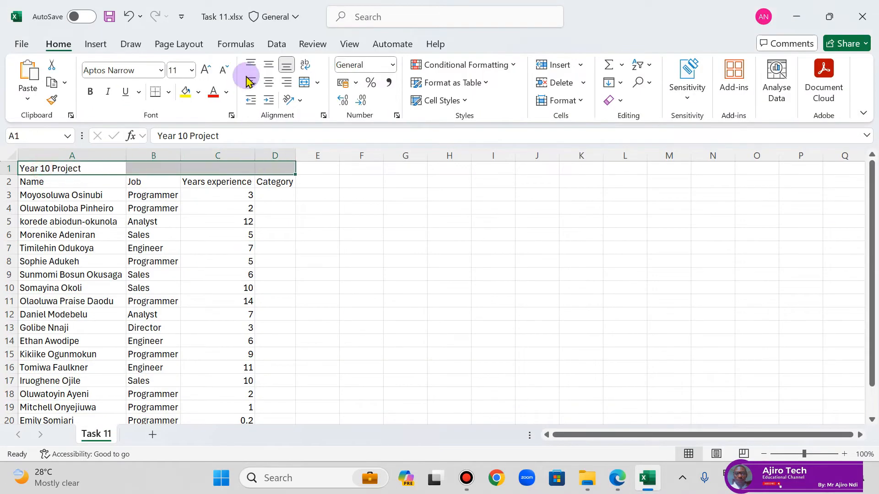
pyautogui.click(317, 82)
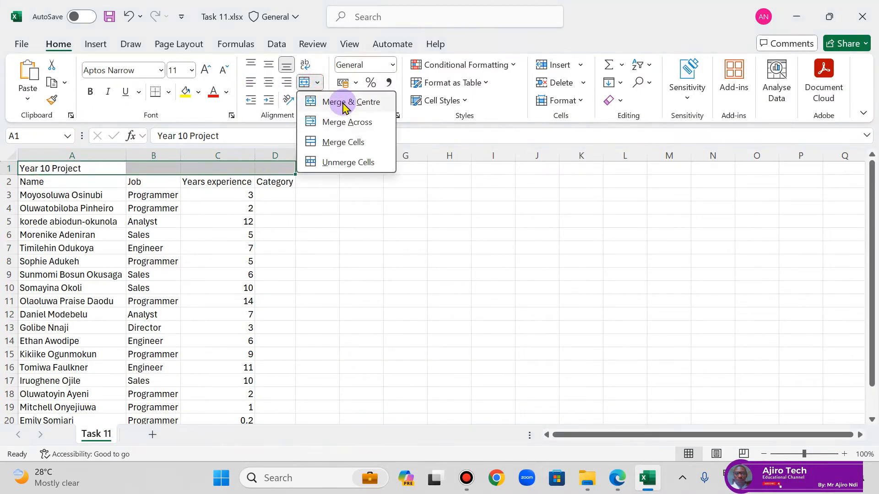
pyautogui.click(345, 104)
pyautogui.click(90, 91)
pyautogui.click(198, 91)
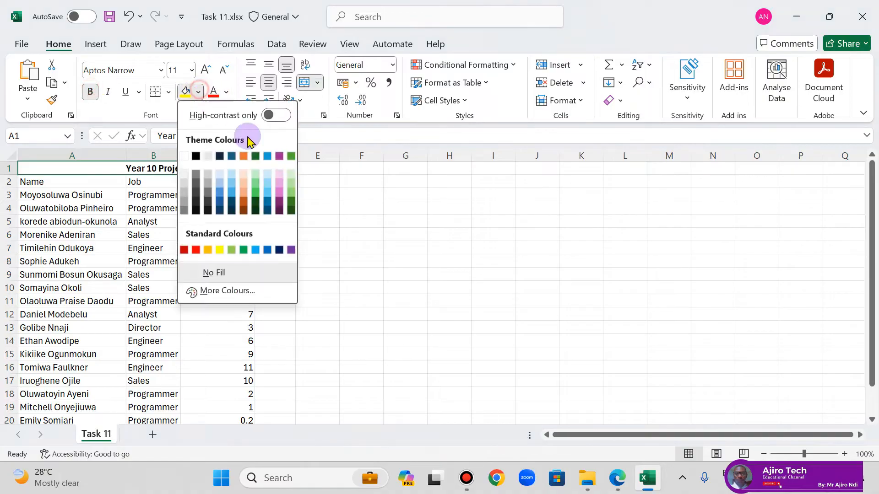
pyautogui.click(291, 249)
pyautogui.click(226, 92)
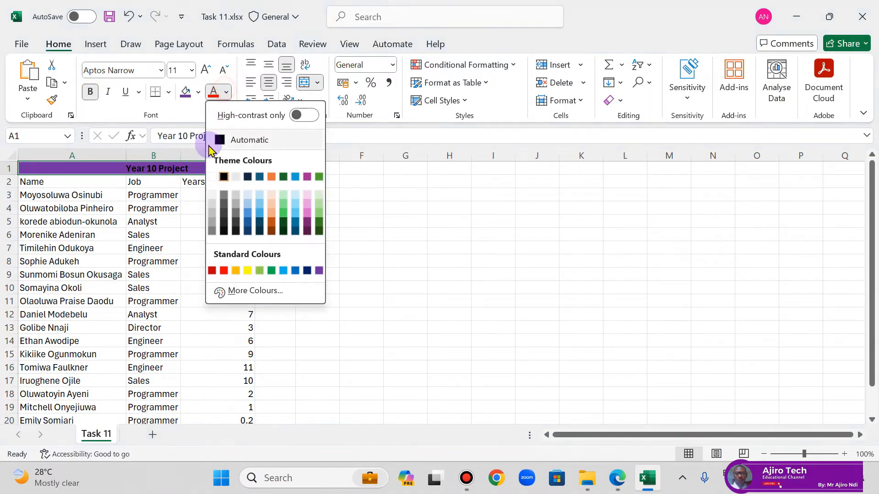
pyautogui.click(212, 176)
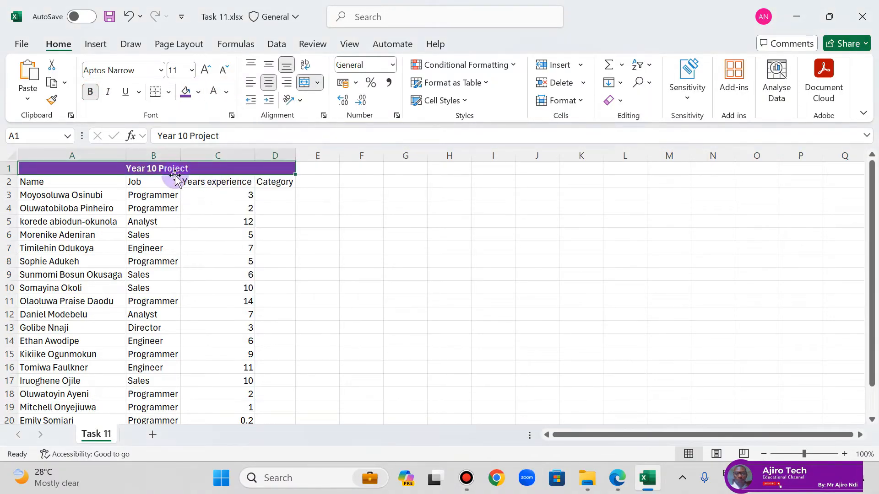
pyautogui.click(205, 69)
pyautogui.click(206, 69)
pyautogui.click(206, 69)
# Step: Make the column headers in A2:D2 bold
pyautogui.moveTo(50, 187); pyautogui.dragTo(271, 186)
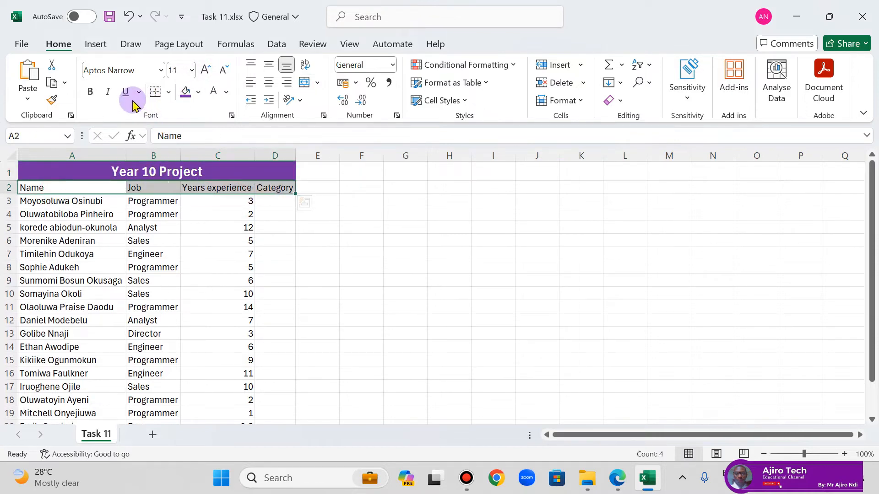
pyautogui.click(90, 93)
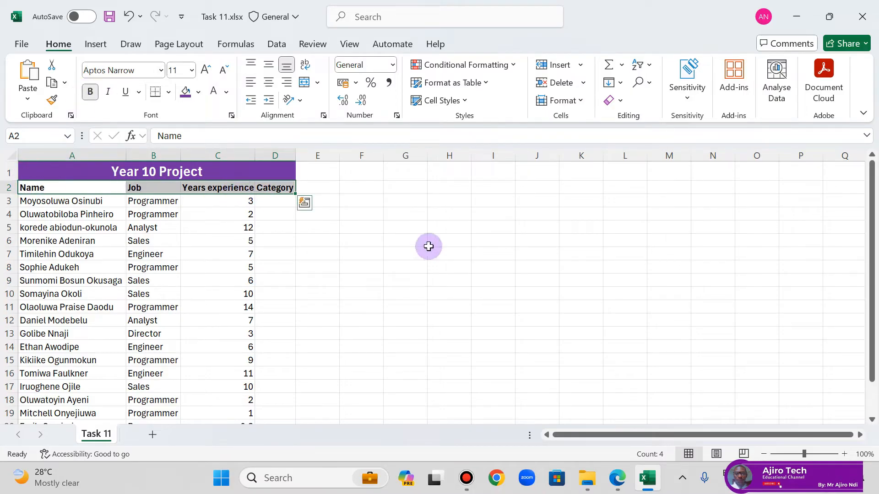
# Step: Switch to the lesson PDF in Edge and read the Task 11 instructions for the formulae in cells D3 to D21
pyautogui.click(618, 478)
pyautogui.scroll(-4, 251, 268)
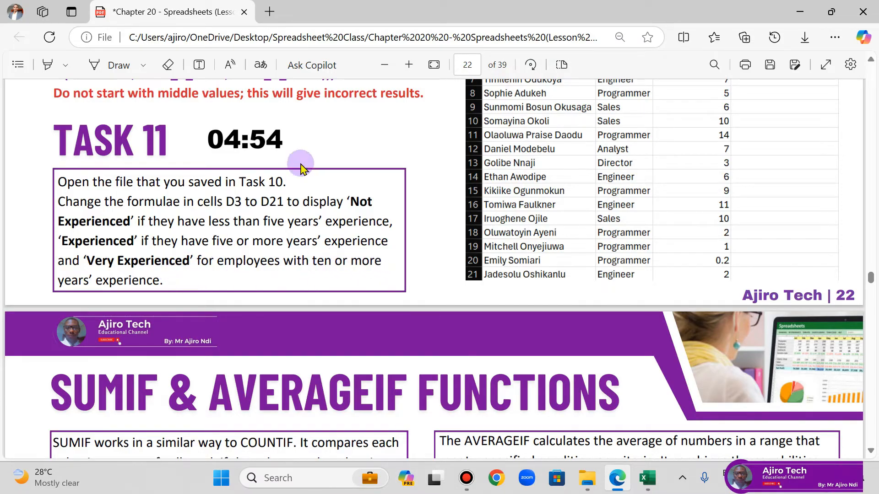
pyautogui.scroll(-2, 299, 161)
pyautogui.scroll(3, 302, 151)
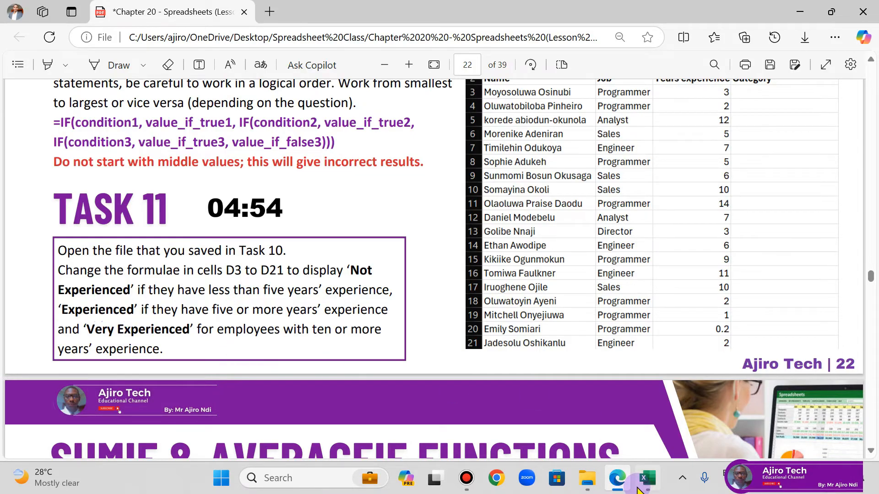
# Step: Switch back to Excel and start the formula in D3 with =IF(C3>=10,"Very Experienced", as its first condition and result
pyautogui.click(647, 478)
pyautogui.click(267, 202)
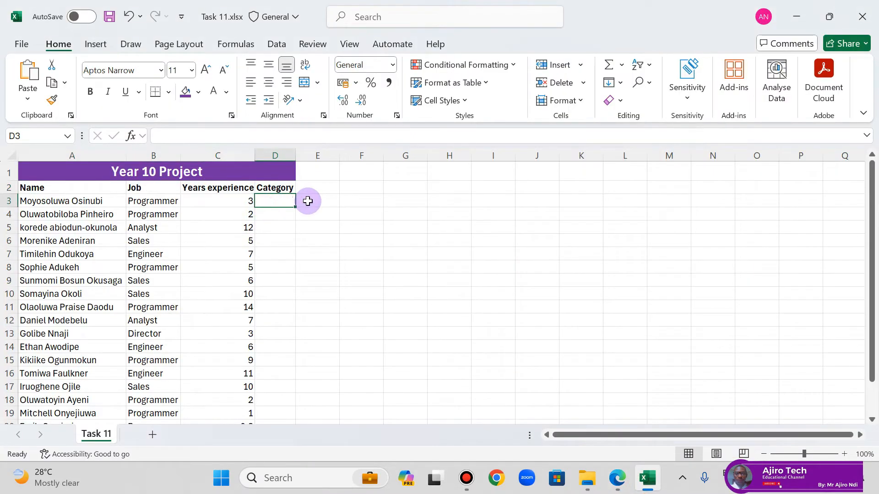
pyautogui.write('=if')
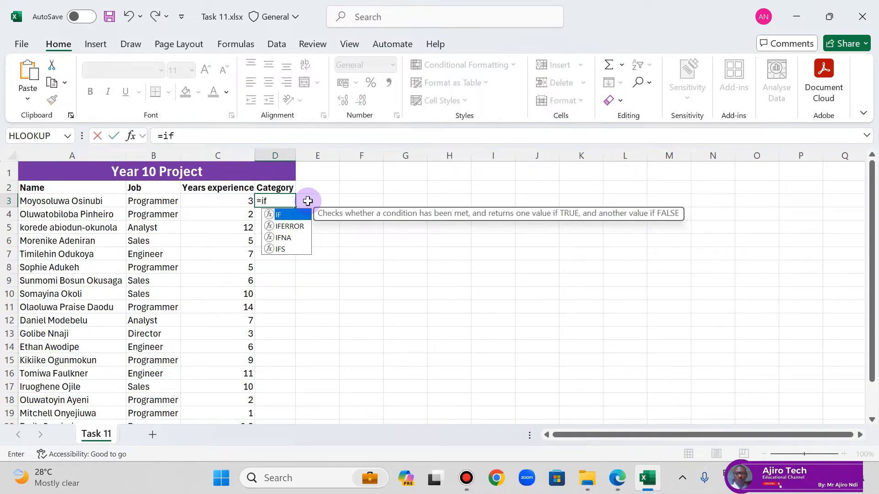
pyautogui.doubleClick(292, 215)
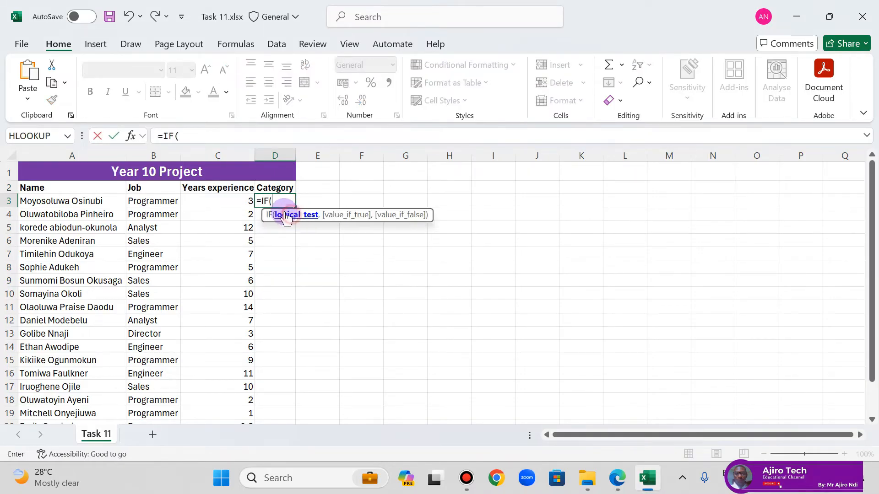
pyautogui.click(222, 201)
pyautogui.click(248, 136)
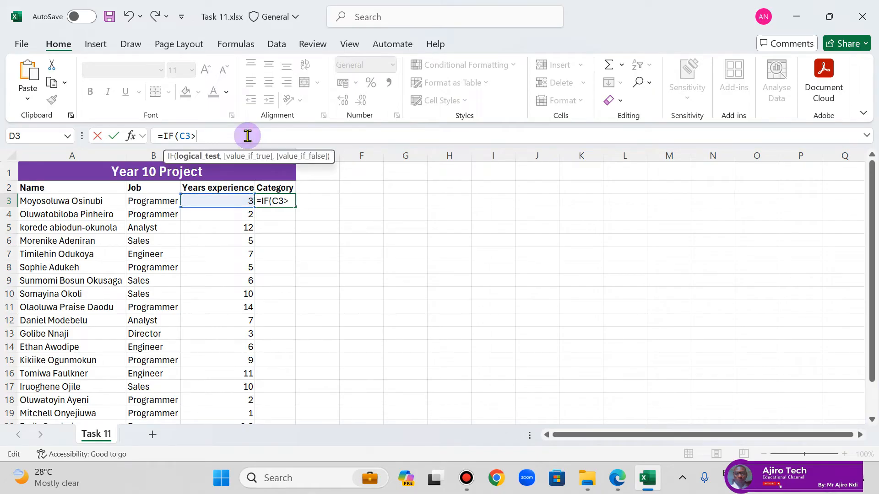
pyautogui.write('>=10,"Very Experienced')
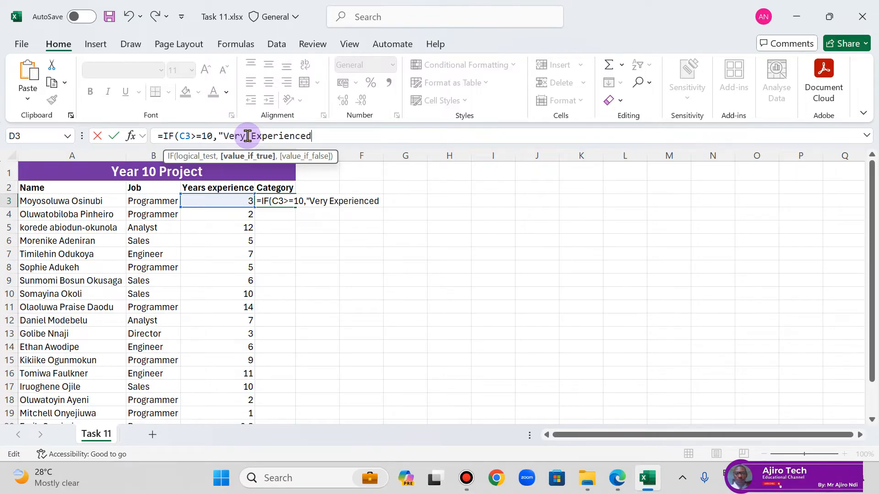
pyautogui.write('",')
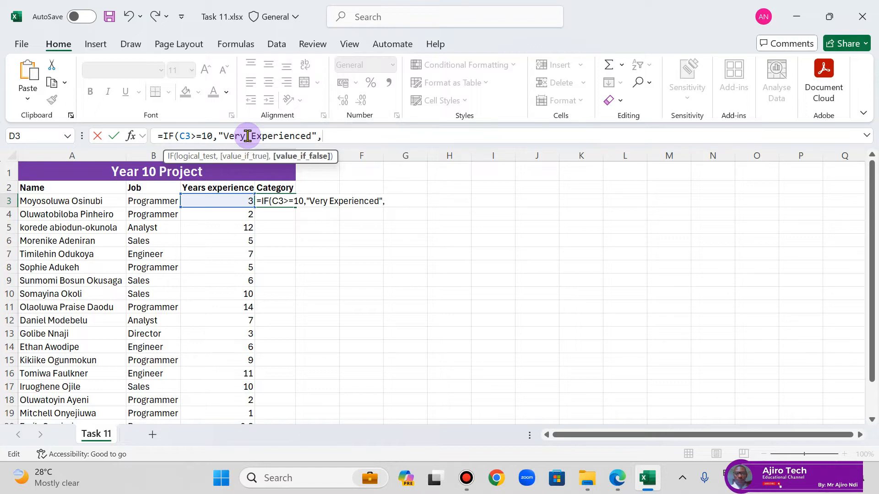
pyautogui.write('if')
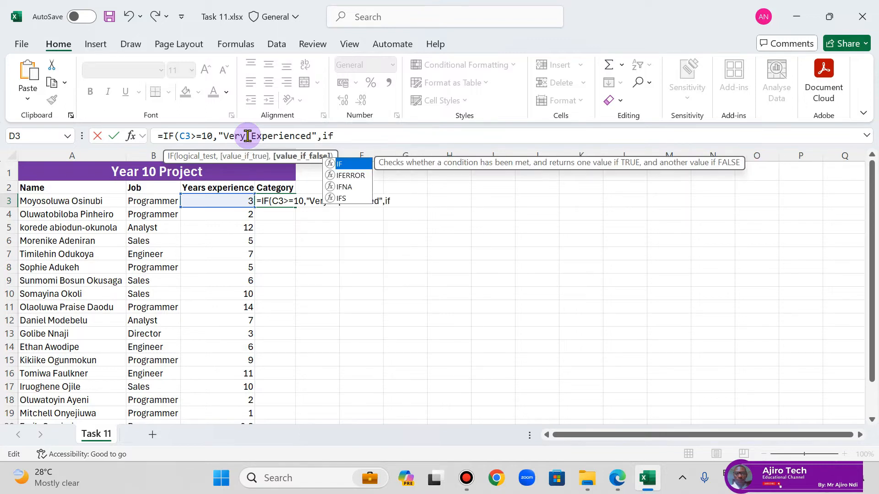
# Step: Complete the D3 formula with the nested IF(C3>=5,"Experienced","Not Experienced")), checking the five-year condition in the lesson PDF
pyautogui.doubleClick(361, 165)
pyautogui.click(226, 200)
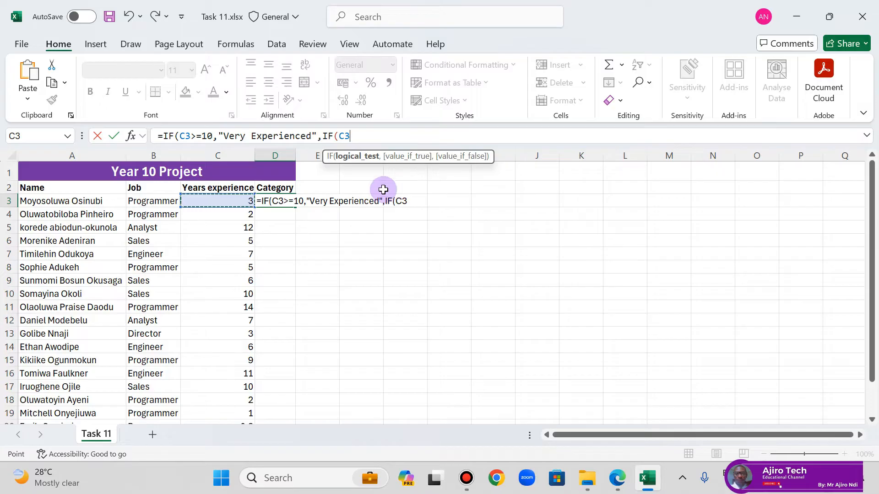
pyautogui.click(617, 478)
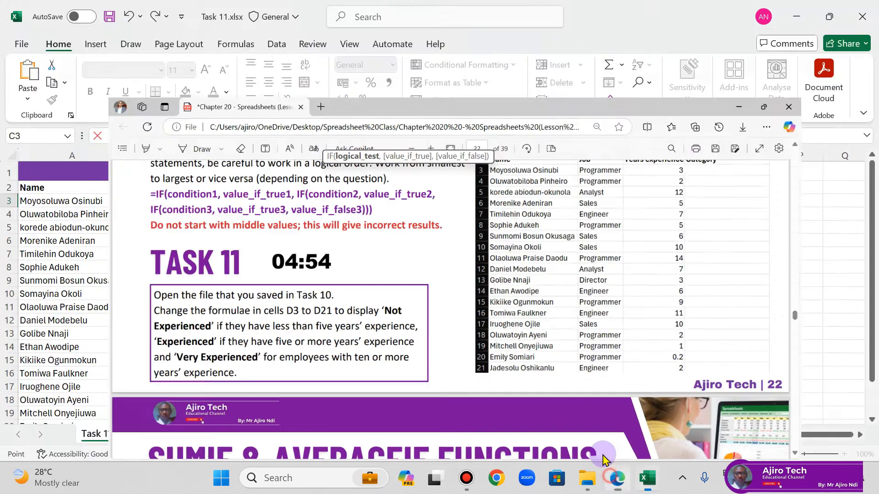
pyautogui.click(617, 477)
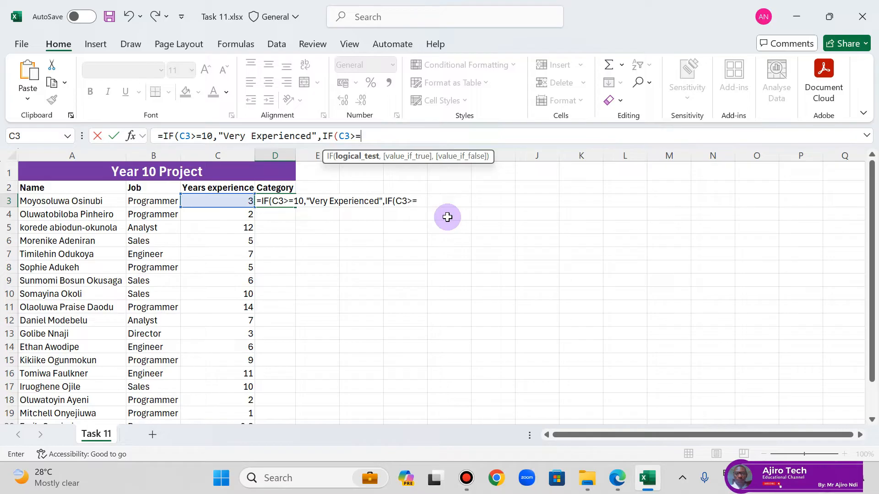
pyautogui.write(',"Experience')
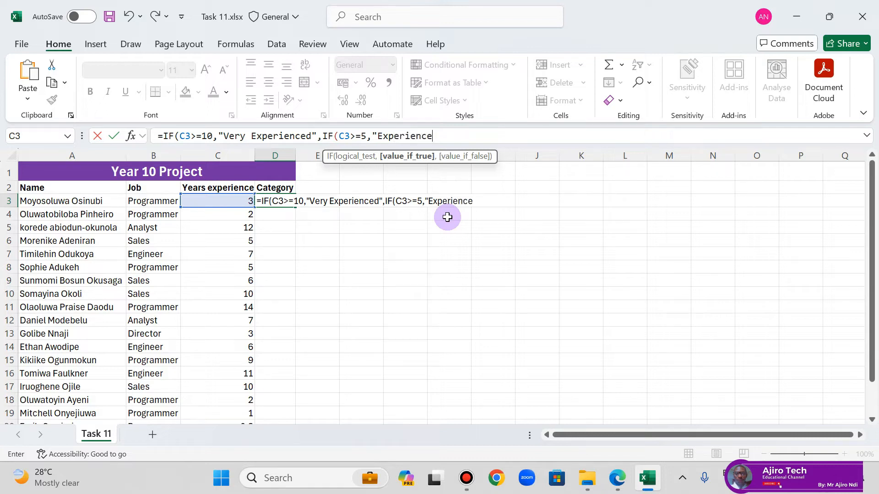
pyautogui.write('d","Not Experienced')
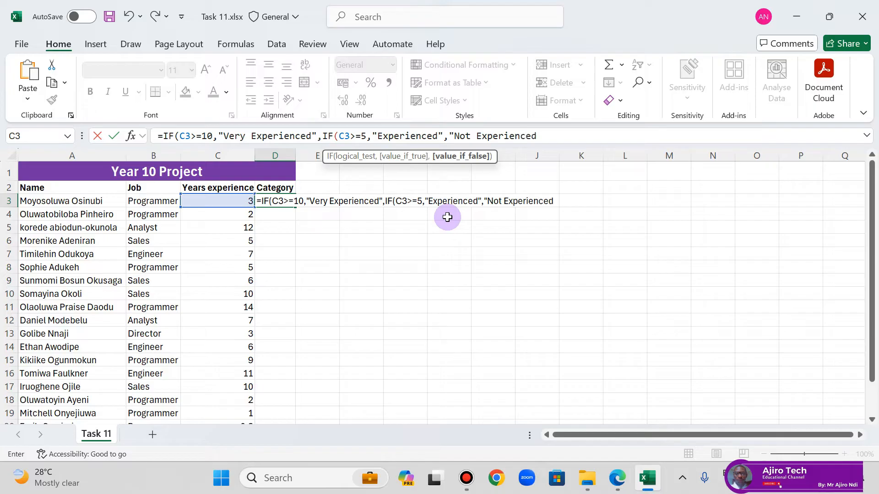
pyautogui.write('")')
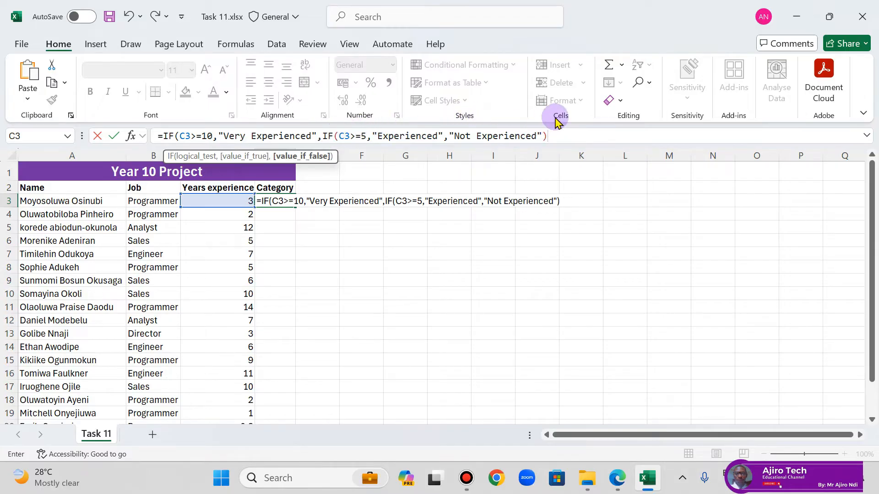
pyautogui.write(')')
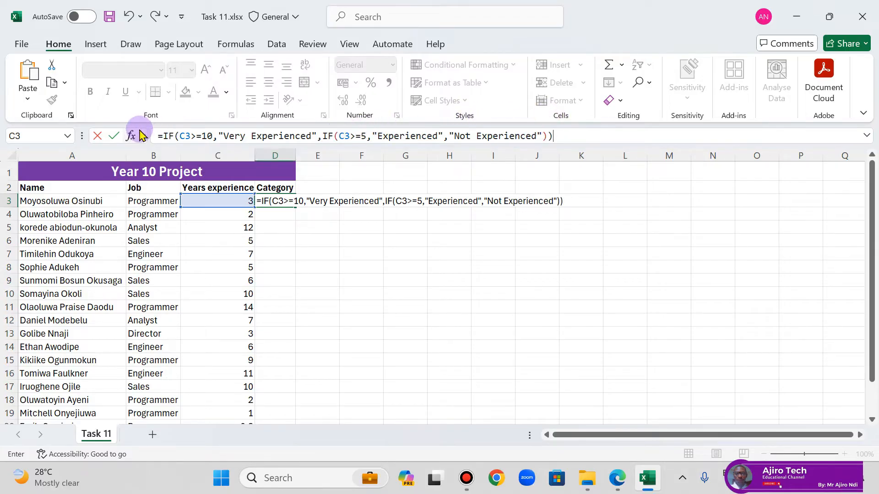
pyautogui.press('Return')
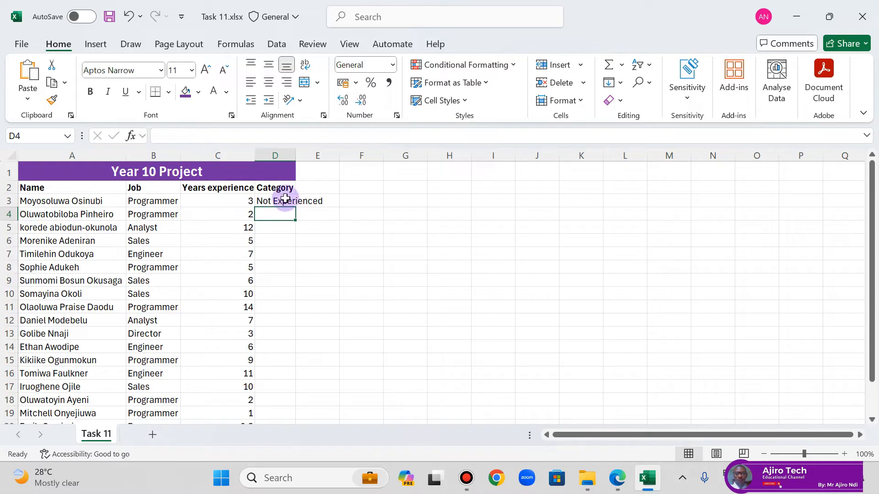
# Step: Auto-fit column D and check the nested IF formula in D3 against the Task 11 instructions in the lesson PDF
pyautogui.doubleClick(296, 155)
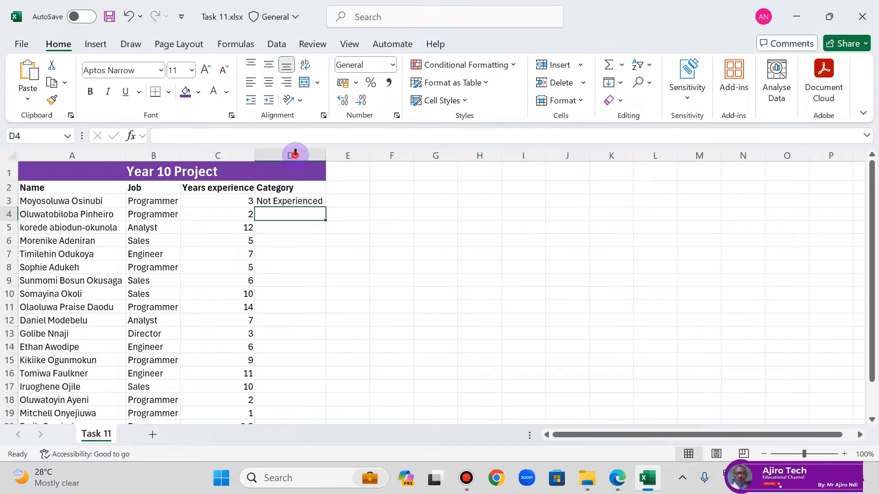
pyautogui.click(320, 201)
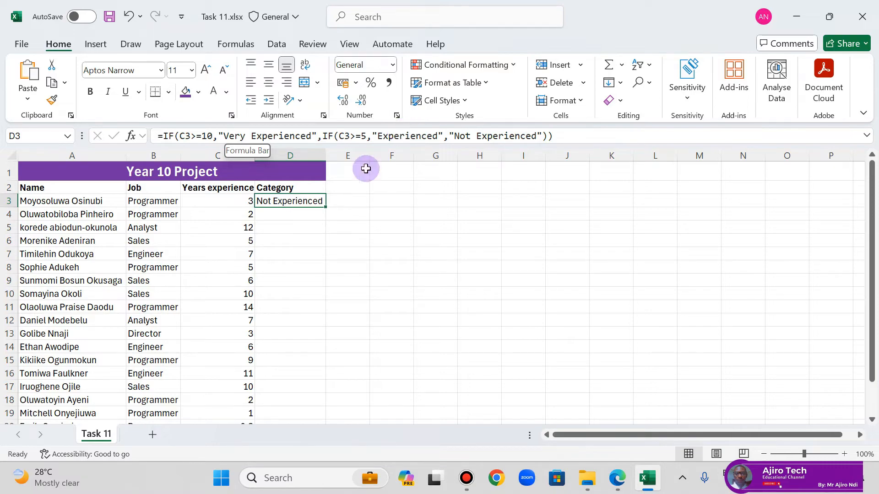
pyautogui.click(608, 477)
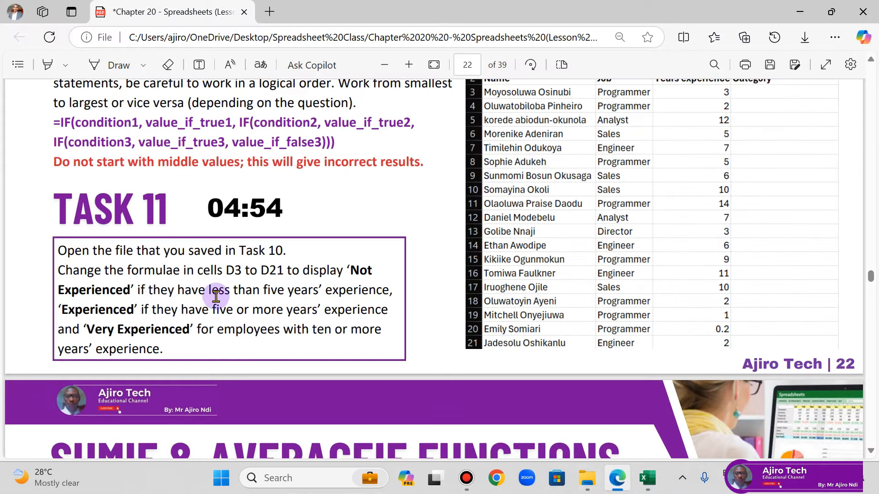
# Step: Review the nested function rules in the lesson PDF, switch to Excel, and fill the D3 formula down to D21 with column D auto-fitted
pyautogui.scroll(2, 227, 247)
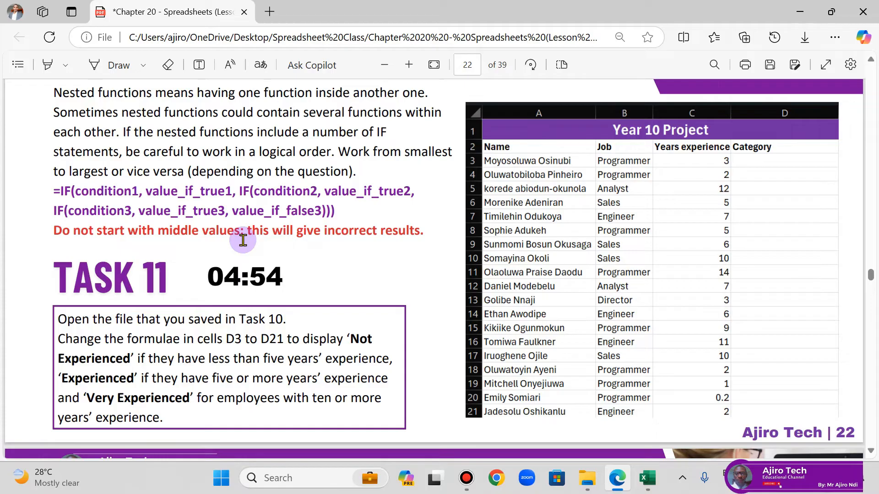
pyautogui.scroll(2, 243, 240)
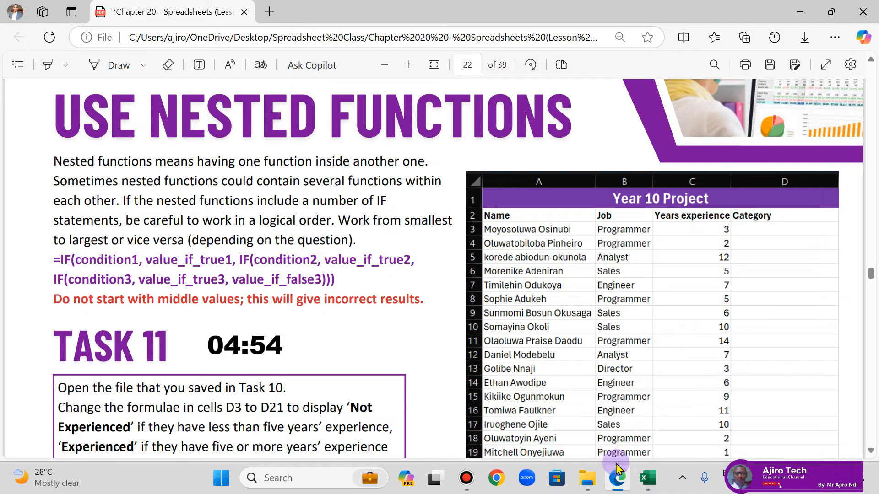
pyautogui.click(647, 478)
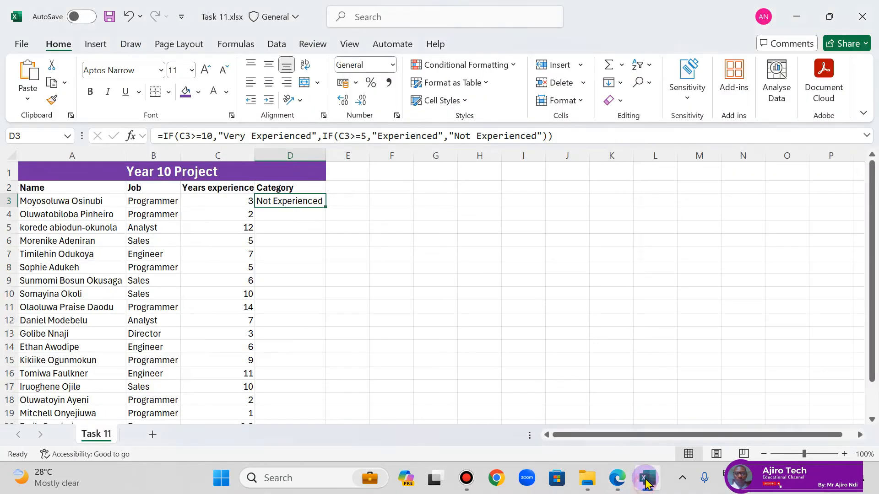
pyautogui.doubleClick(325, 207)
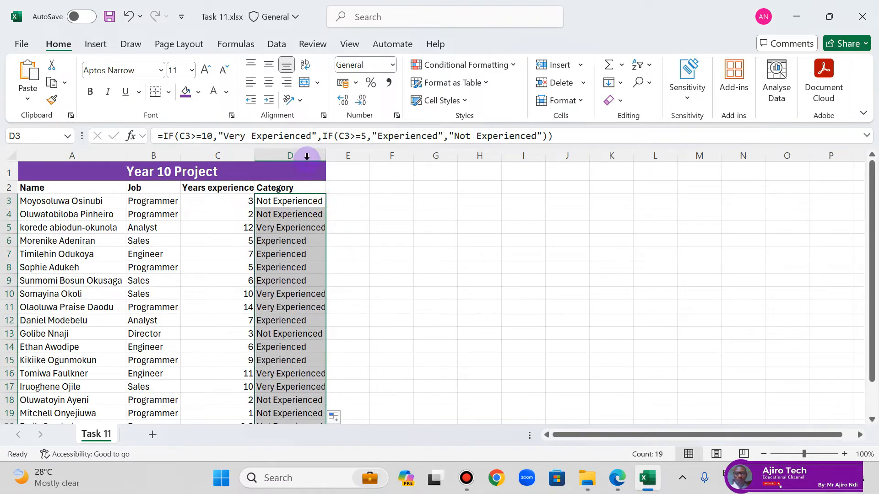
pyautogui.doubleClick(326, 155)
pyautogui.click(393, 277)
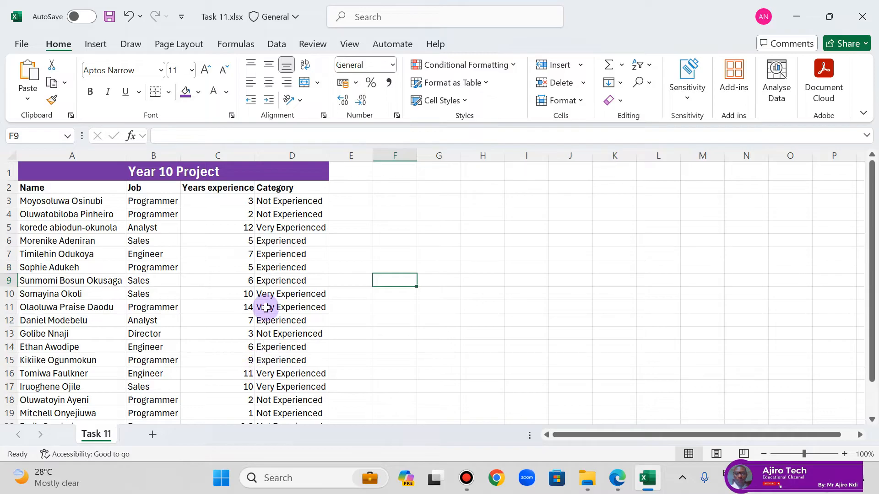
pyautogui.scroll(-1, 249, 359)
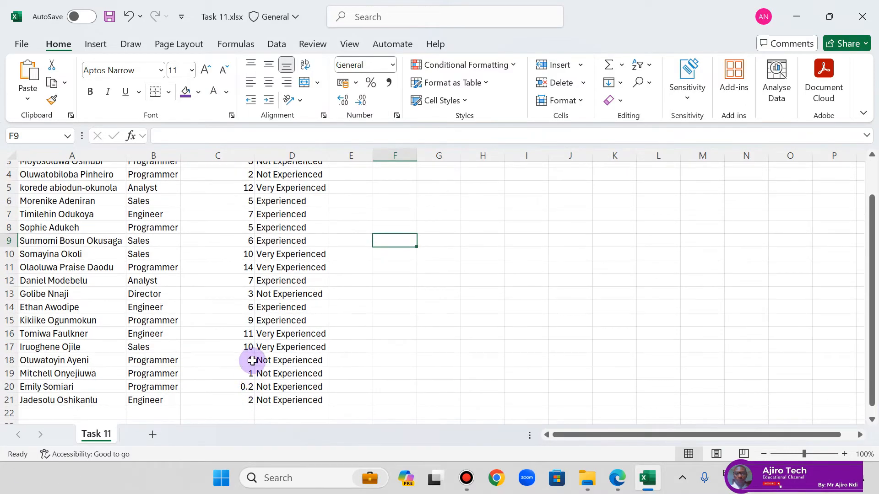
pyautogui.click(287, 385)
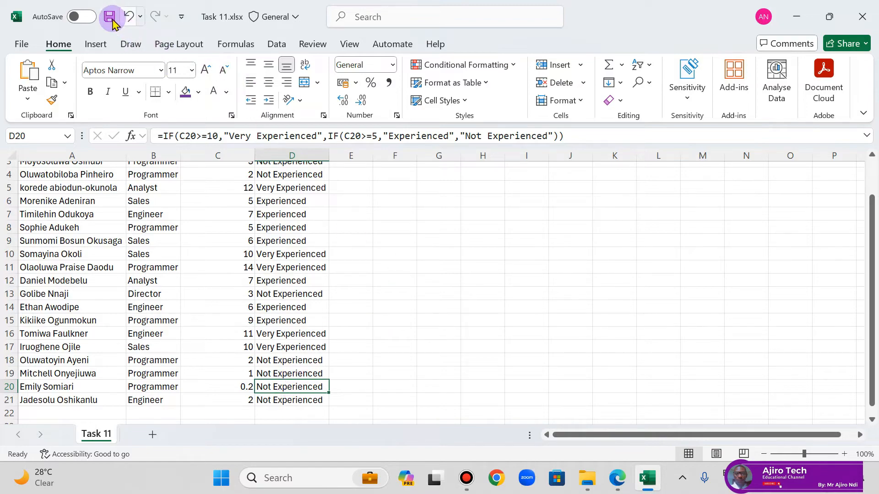
# Step: Save and close the Task 11 workbook, and move on to the SUMIF & AVERAGEIF section of the lesson PDF
pyautogui.click(115, 19)
pyautogui.click(869, 10)
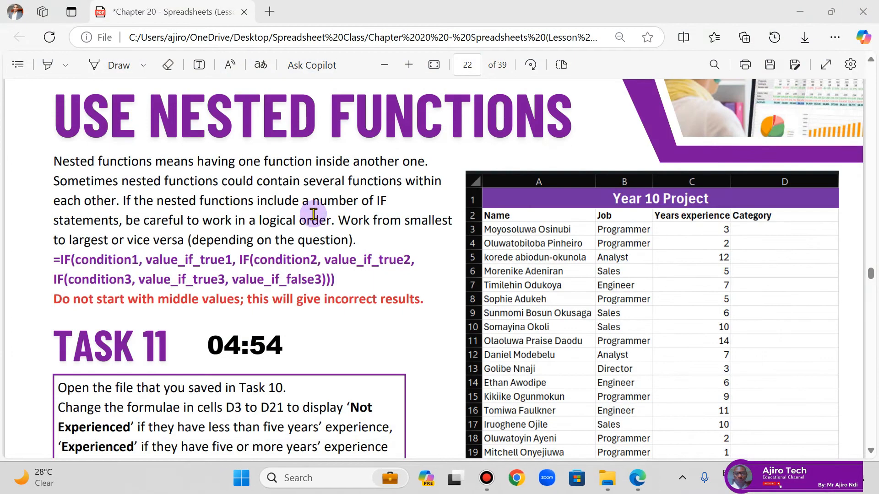
pyautogui.scroll(-10, 314, 219)
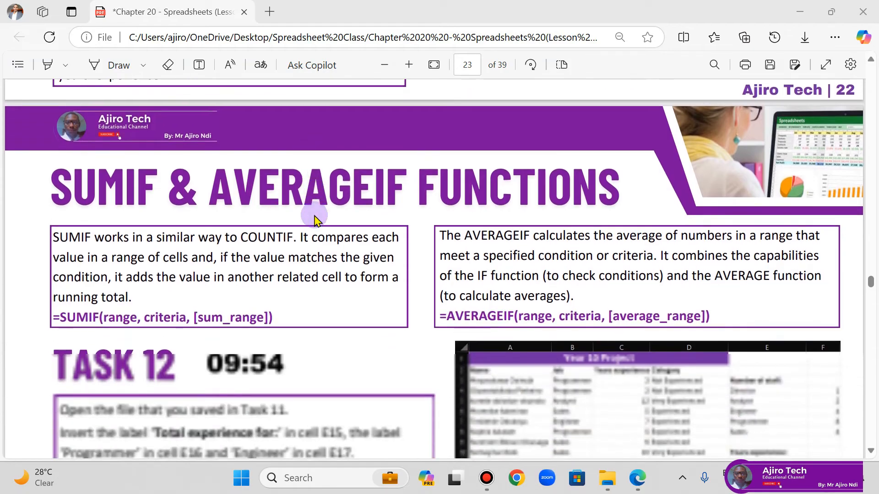
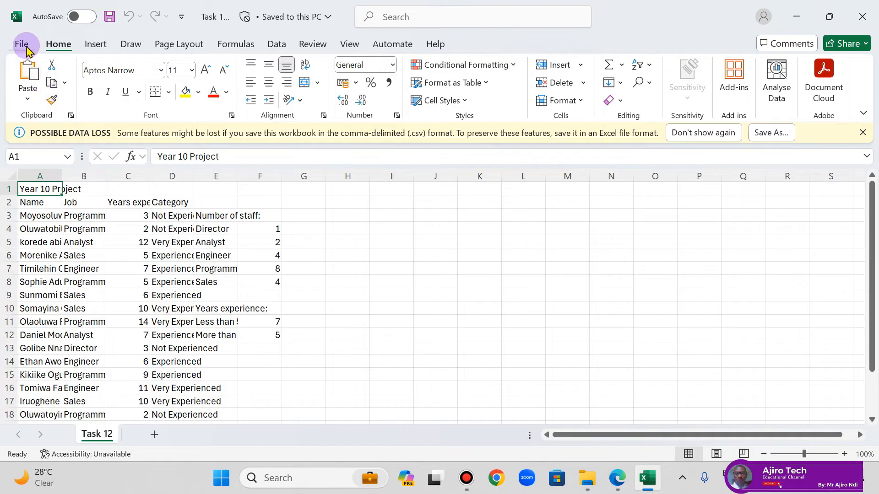
# Step: Save the Task 12 CSV file as an Excel Workbook (*.xlsx) in the same folder, keeping the name Task 12
pyautogui.click(21, 43)
pyautogui.click(51, 287)
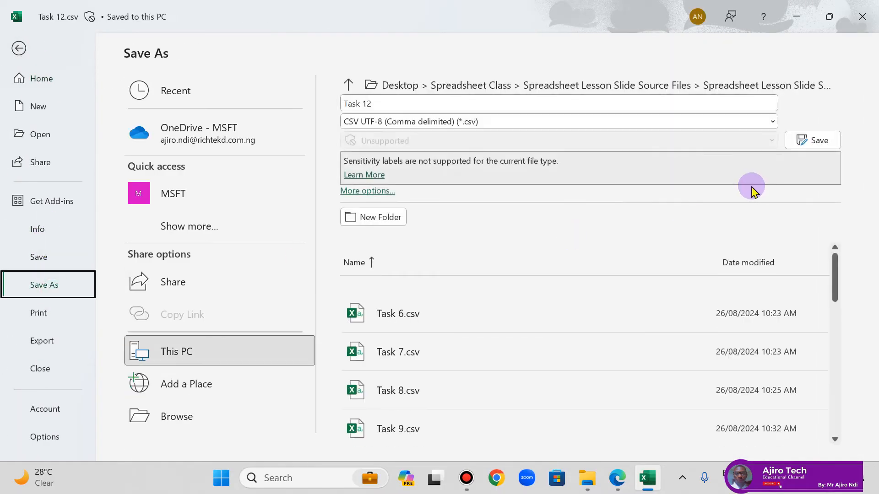
pyautogui.click(476, 121)
pyautogui.click(423, 138)
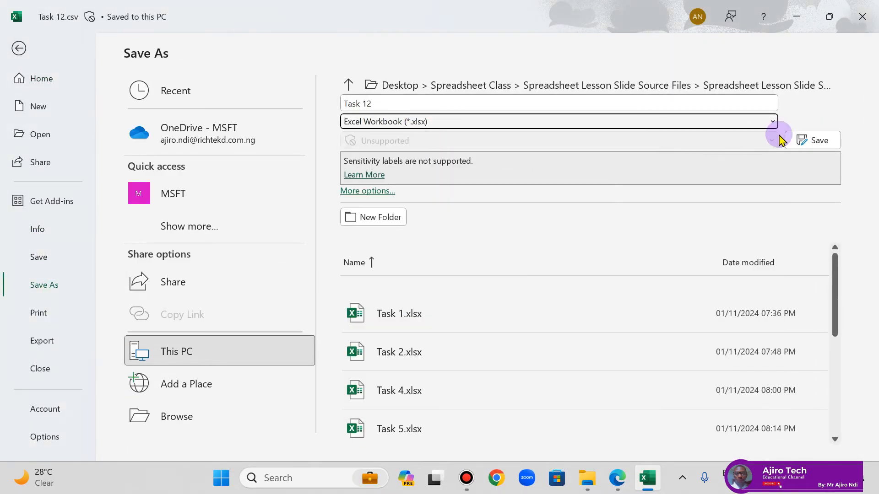
pyautogui.click(813, 140)
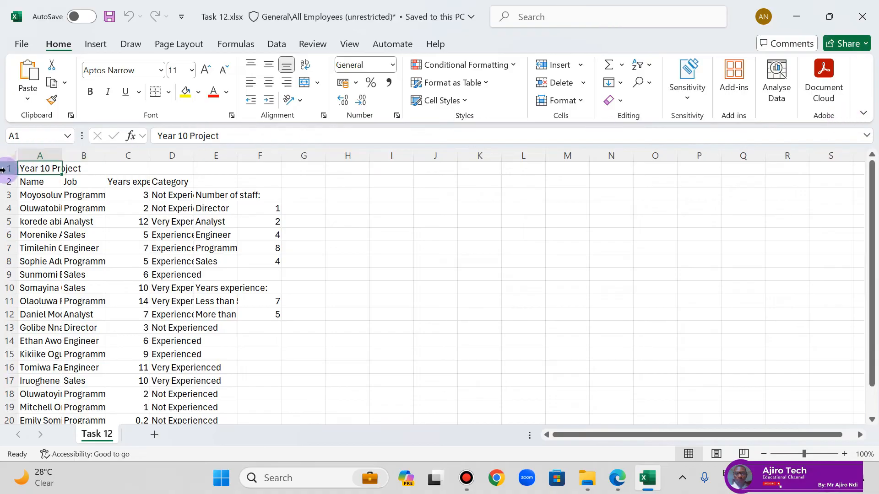
# Step: Auto-fit the widths of all columns in the Task 12 sheet
pyautogui.click(12, 156)
pyautogui.doubleClick(62, 156)
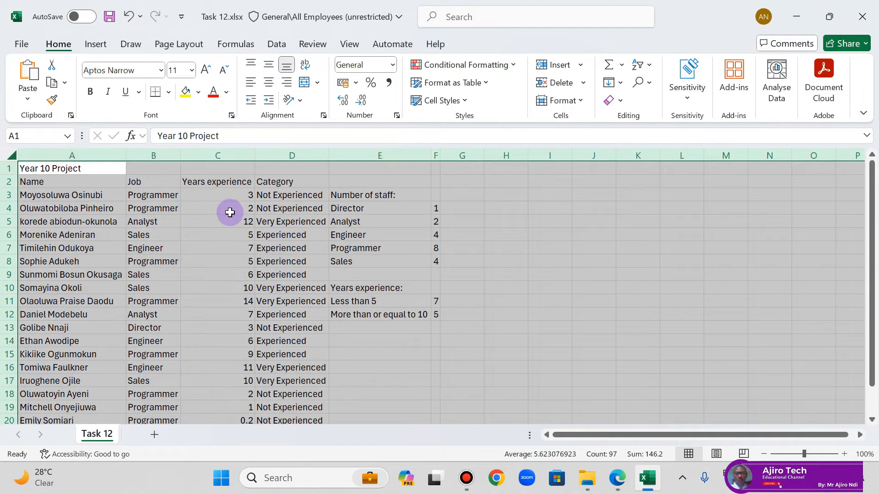
pyautogui.click(246, 220)
# Step: Check the Task 12 example table in the lesson PDF, switch back to Excel, and merge and centre the title across A1:D1
pyautogui.click(616, 487)
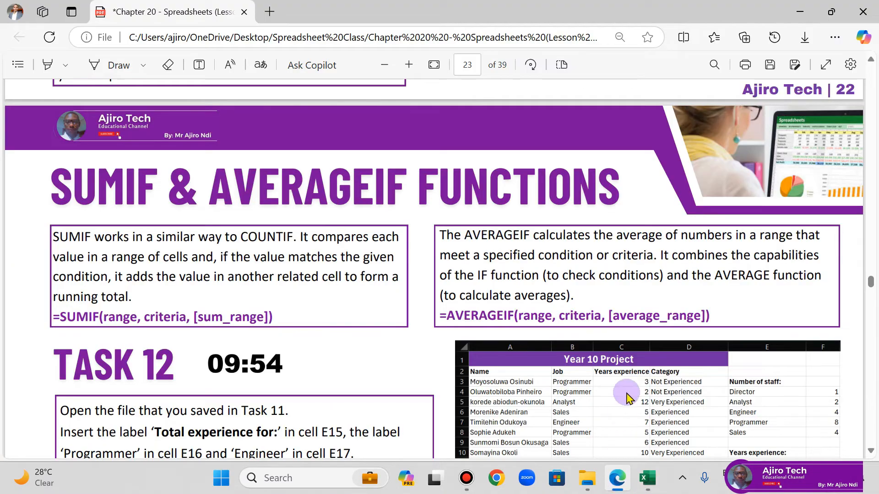
pyautogui.scroll(-3, 627, 398)
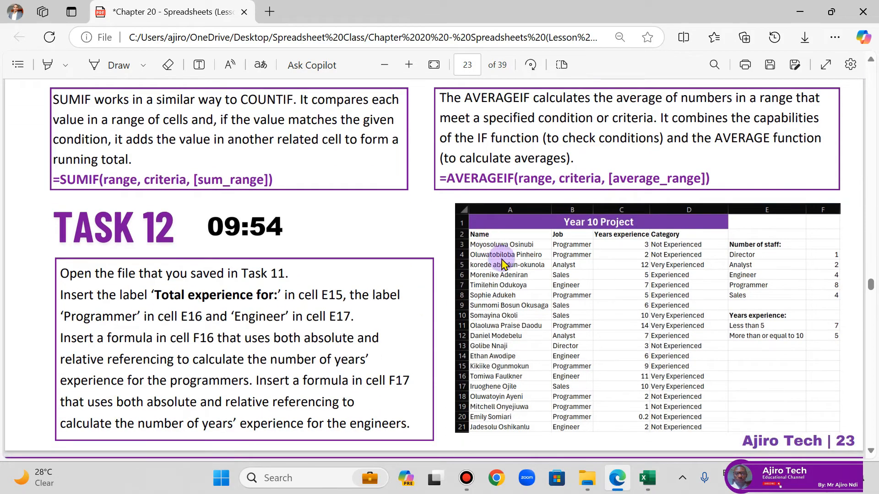
pyautogui.click(619, 475)
pyautogui.moveTo(44, 168); pyautogui.dragTo(295, 168)
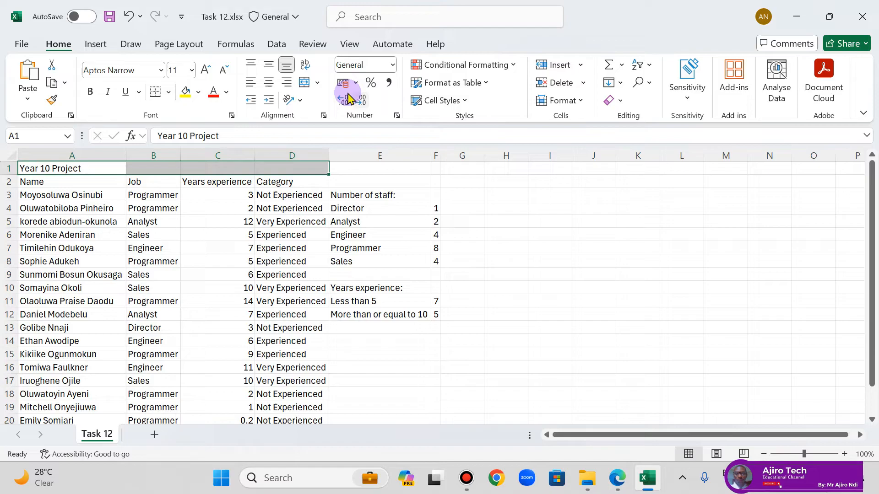
pyautogui.click(317, 83)
pyautogui.click(324, 99)
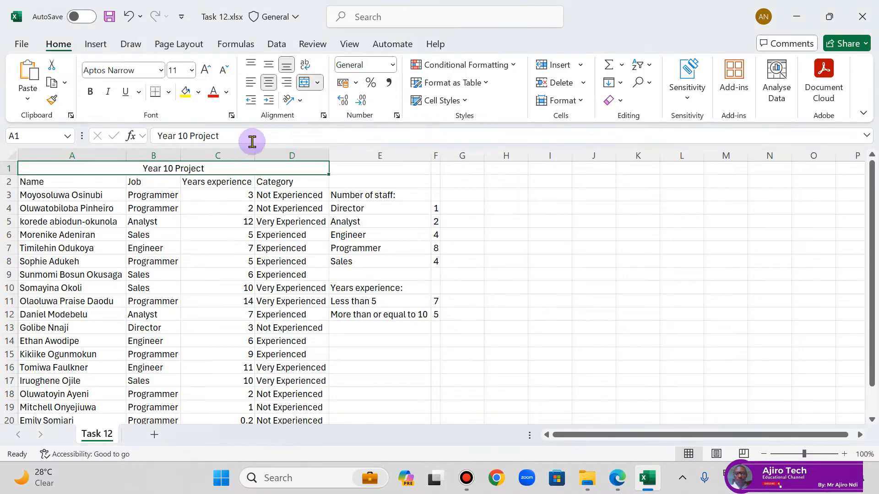
# Step: Format the merged Year 10 Project title with a standard purple fill and white, bold, 16-point text
pyautogui.click(199, 93)
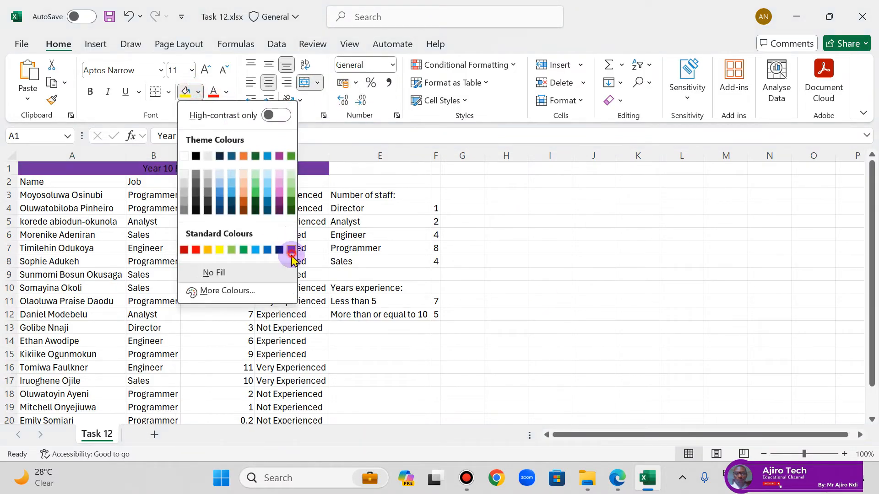
pyautogui.click(292, 249)
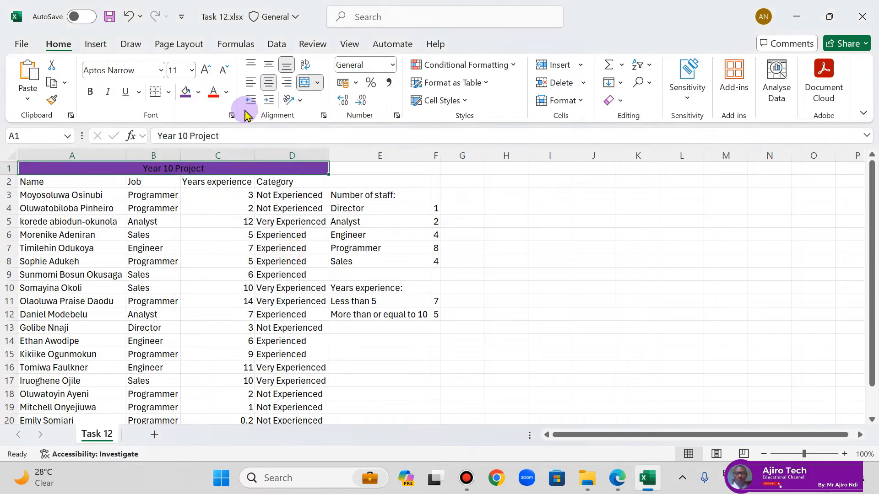
pyautogui.click(227, 92)
pyautogui.click(221, 176)
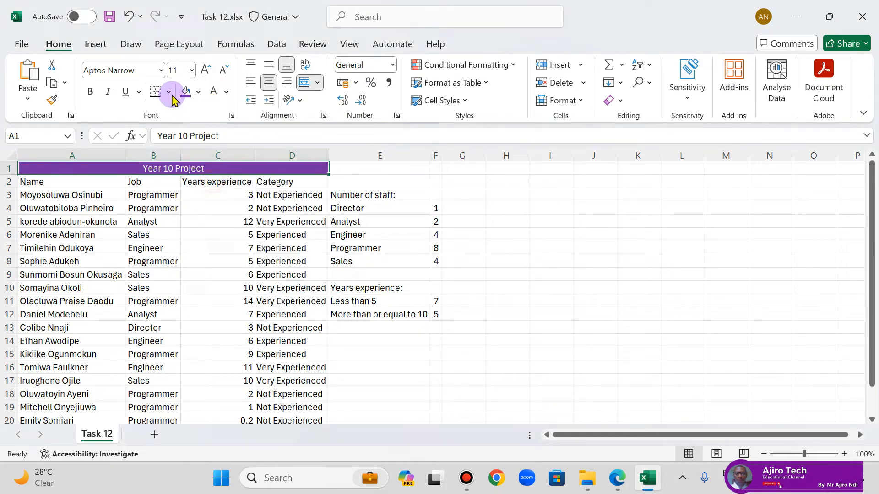
pyautogui.click(204, 70)
pyautogui.click(205, 70)
pyautogui.click(205, 70)
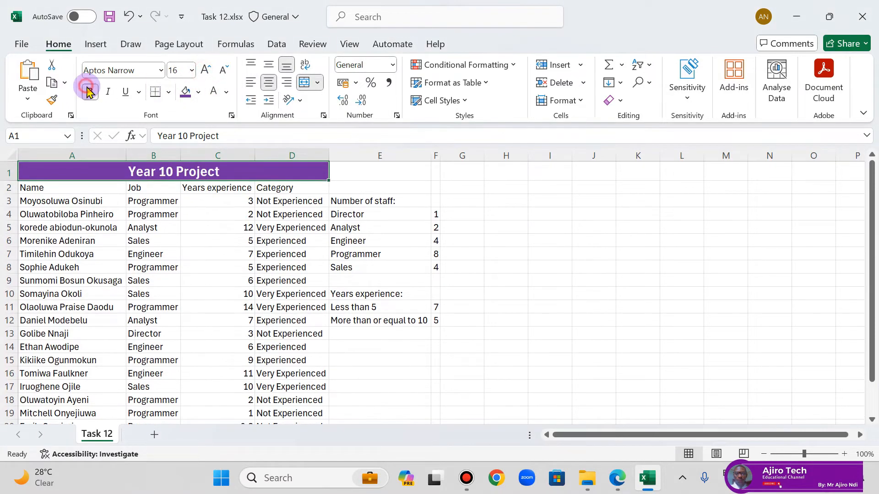
# Step: Bold the headings in A2:D2, E3 and E10, and compare the sheet with the example table in the lesson PDF
pyautogui.moveTo(35, 188); pyautogui.dragTo(274, 194)
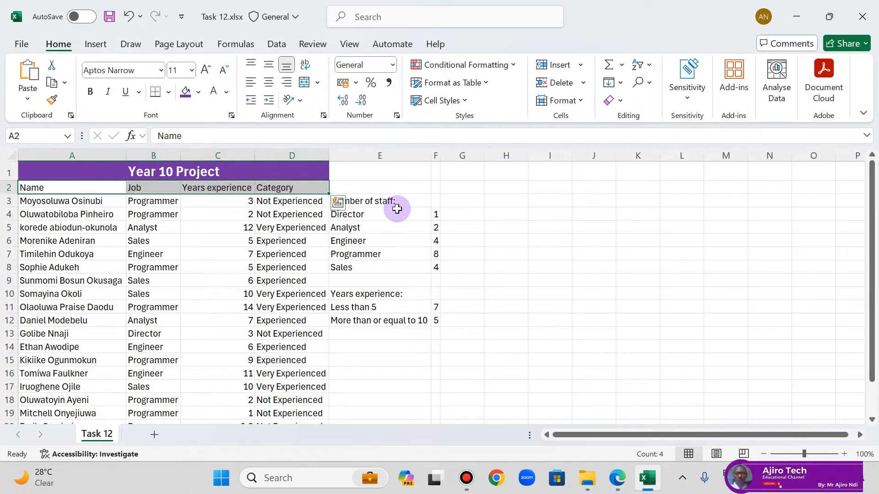
pyautogui.keyDown('ctrl'); pyautogui.click(376, 200); pyautogui.keyUp('ctrl')
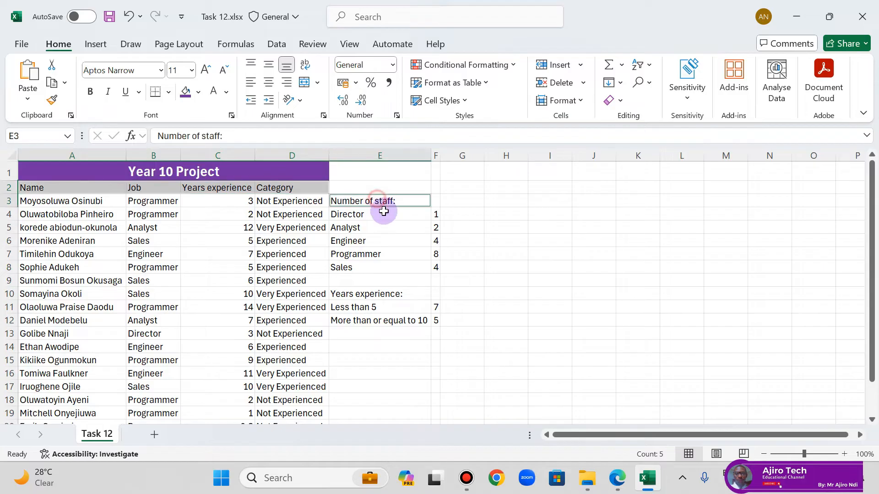
pyautogui.keyDown('ctrl'); pyautogui.click(386, 292); pyautogui.keyUp('ctrl')
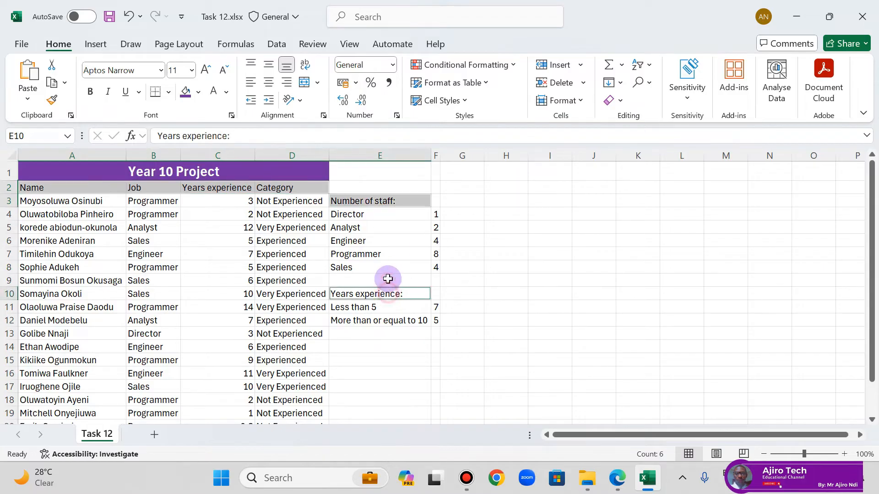
pyautogui.click(90, 91)
pyautogui.click(618, 478)
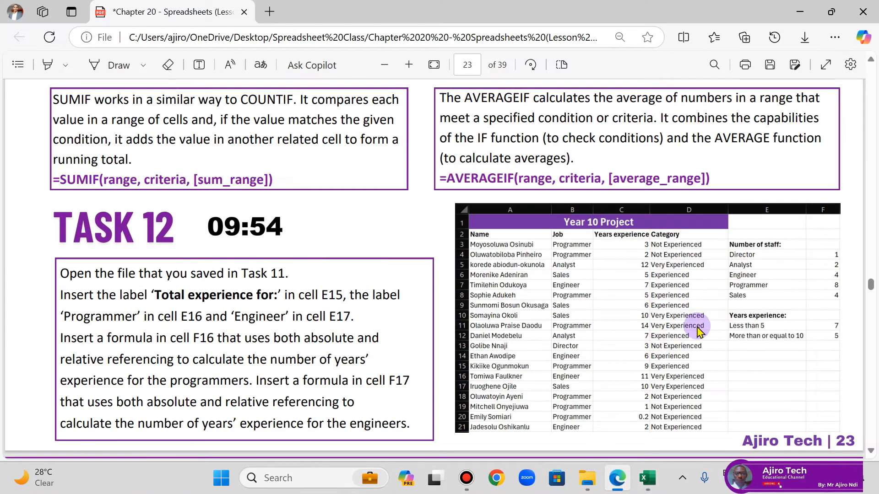
pyautogui.click(613, 490)
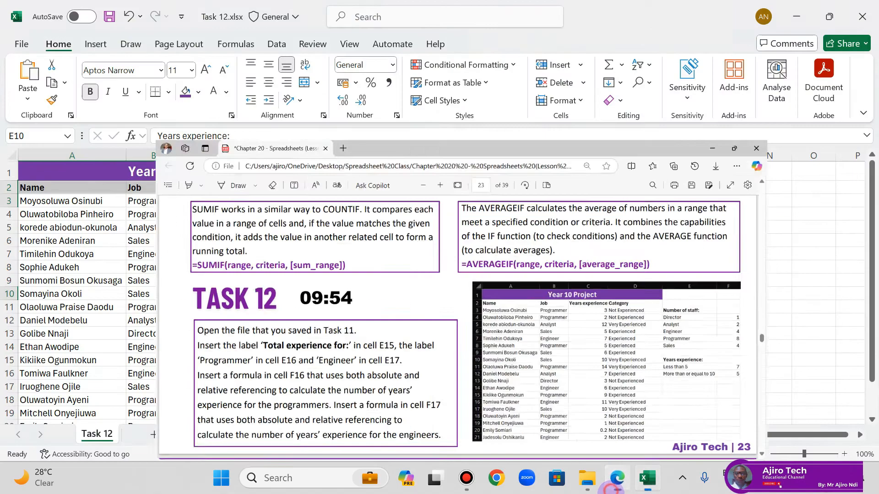
pyautogui.click(315, 253)
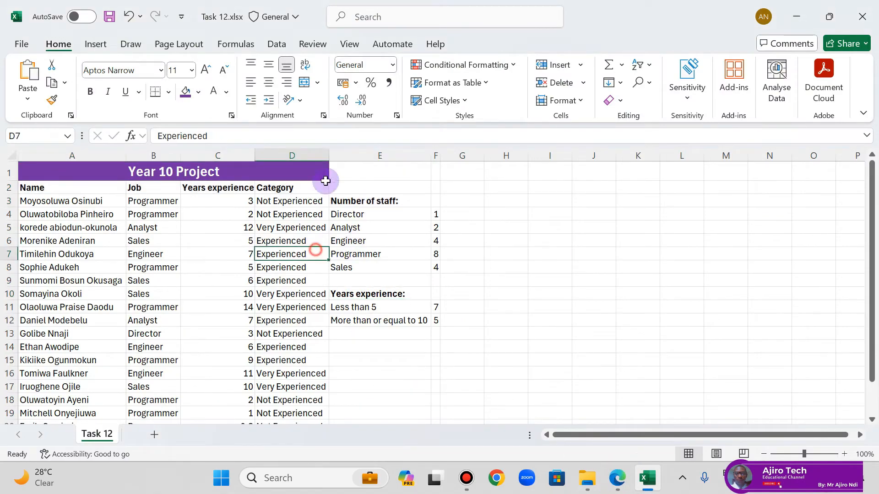
# Step: Widen column D slightly, auto-fit columns C and A, and widen column F
pyautogui.moveTo(329, 156); pyautogui.dragTo(337, 155)
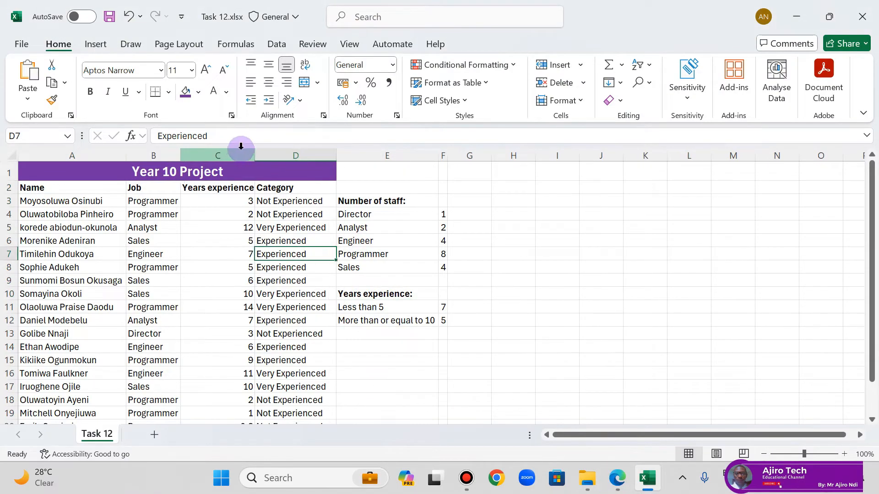
pyautogui.doubleClick(255, 154)
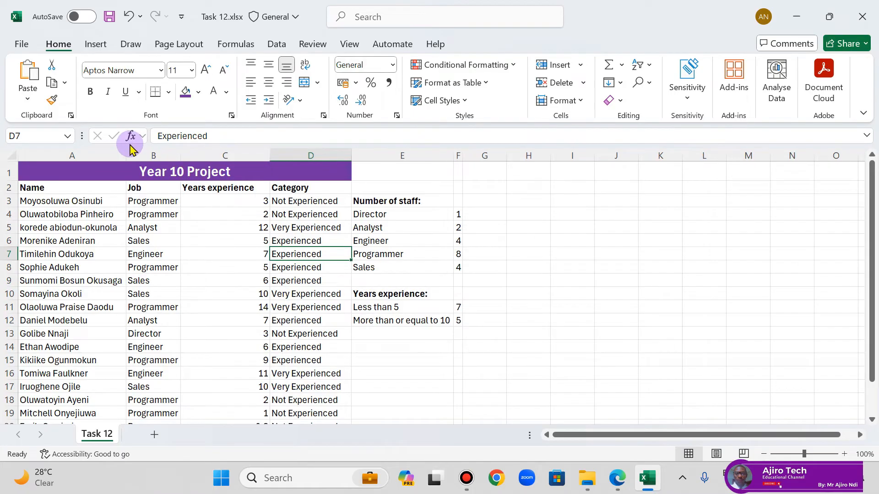
pyautogui.doubleClick(129, 155)
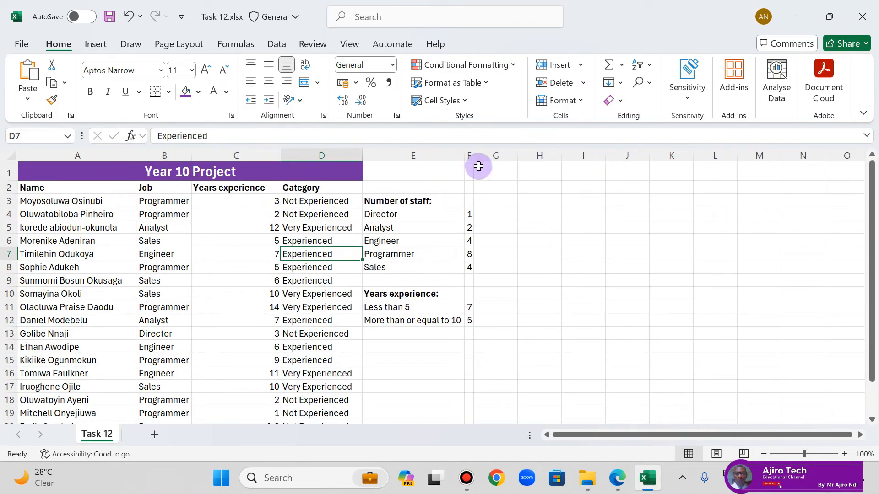
pyautogui.moveTo(474, 157); pyautogui.dragTo(491, 158)
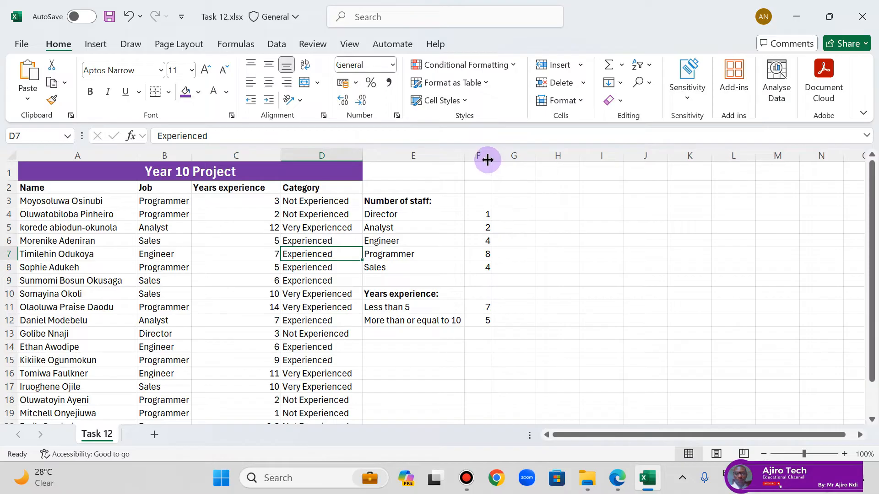
# Step: Copy the label "Total experience for:" from the Task 12 instructions in the lesson PDF, confirm its target cell, and return to Excel
pyautogui.click(613, 478)
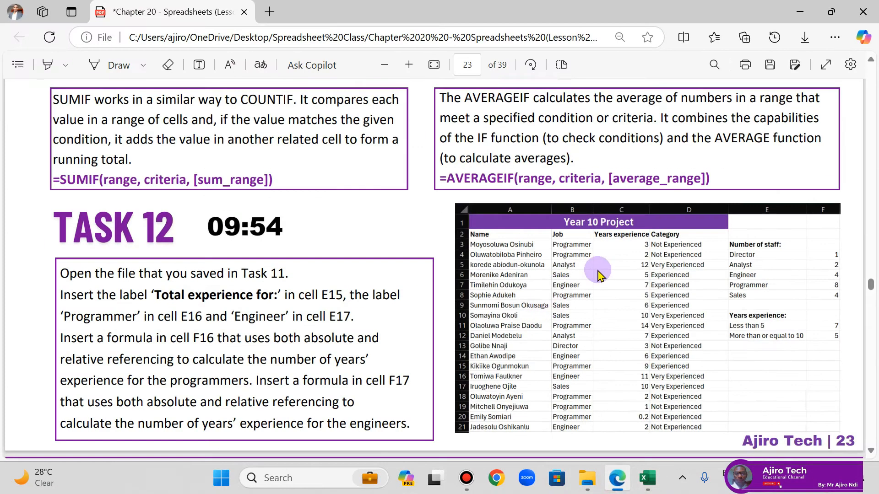
pyautogui.scroll(6, 581, 192)
pyautogui.scroll(-6, 344, 252)
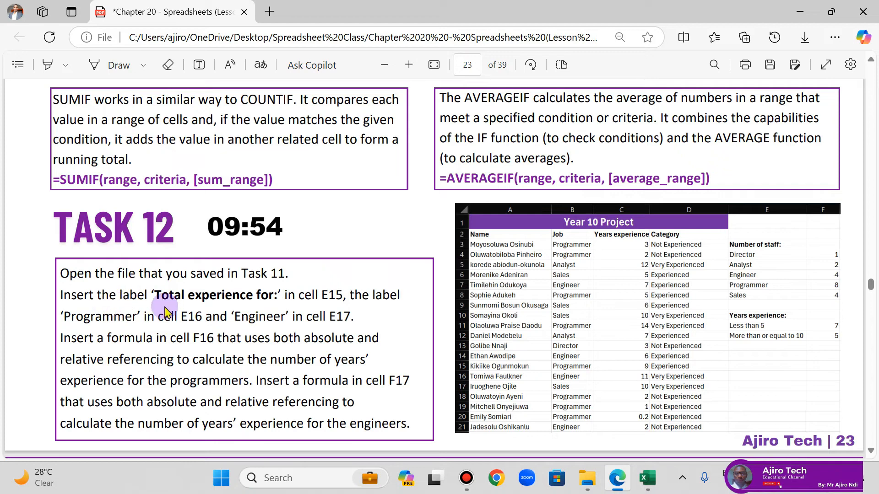
pyautogui.moveTo(156, 292); pyautogui.dragTo(278, 298)
pyautogui.hotkey('ctrl', 'c')
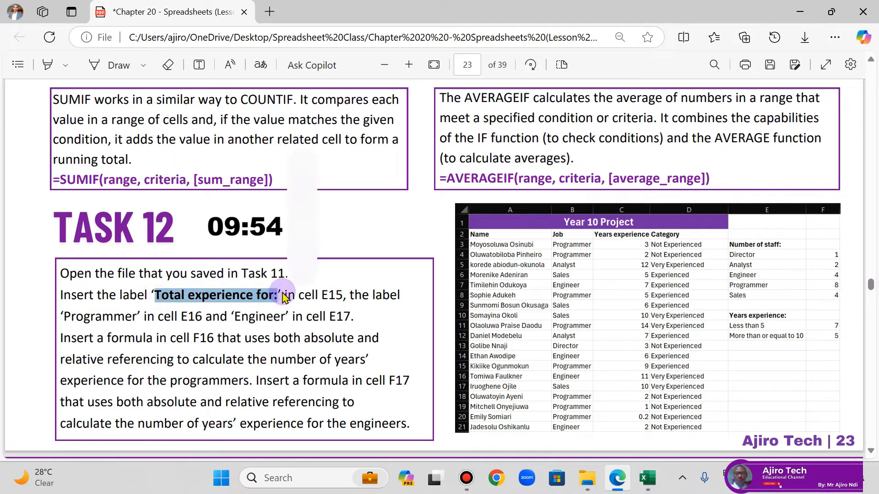
pyautogui.click(314, 169)
pyautogui.click(647, 478)
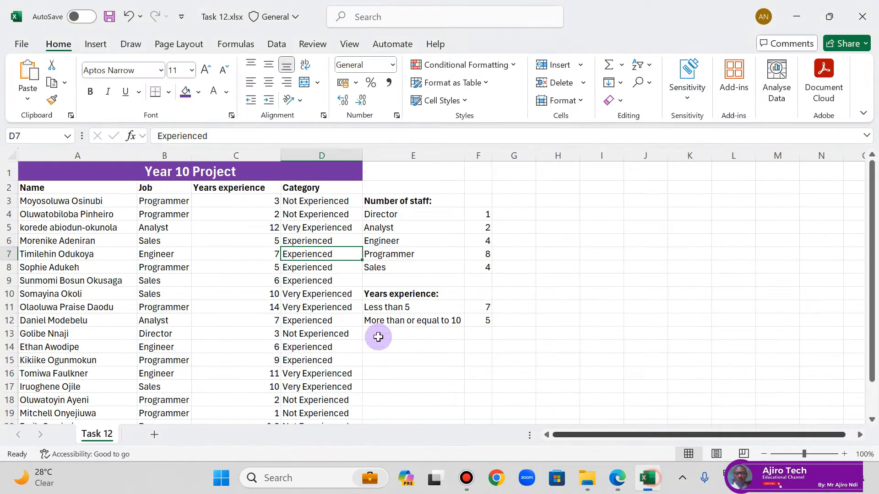
pyautogui.click(617, 478)
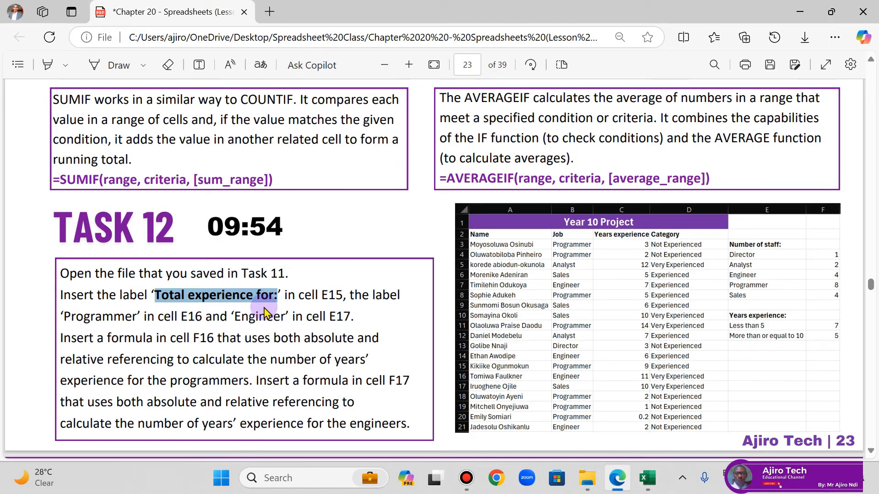
pyautogui.click(618, 478)
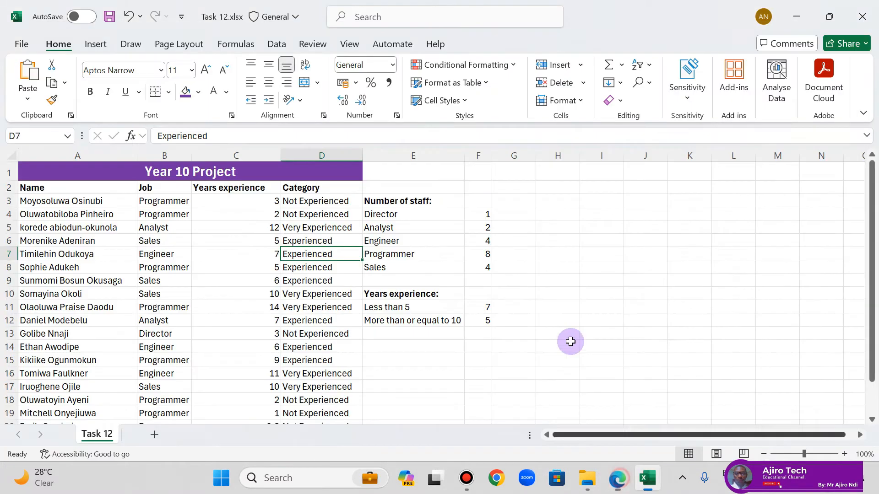
# Step: Paste the copied label "Total experience for:" into E15 and make it bold
pyautogui.click(397, 357)
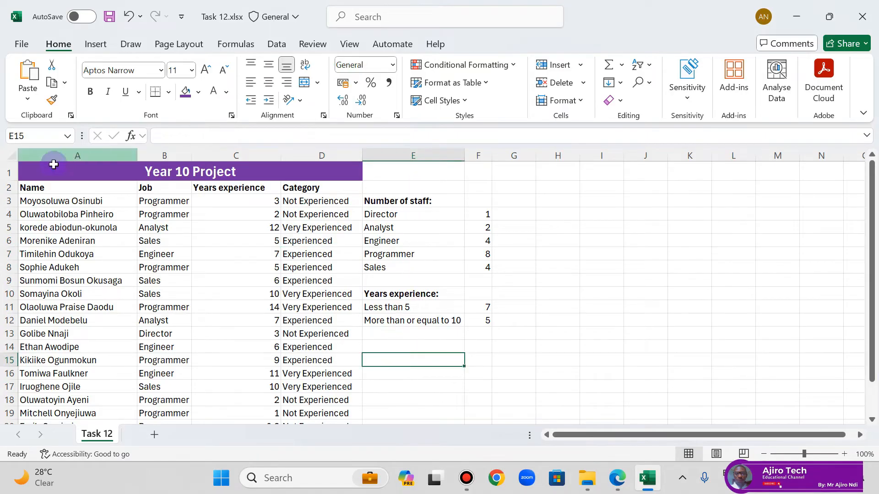
pyautogui.rightClick(413, 359)
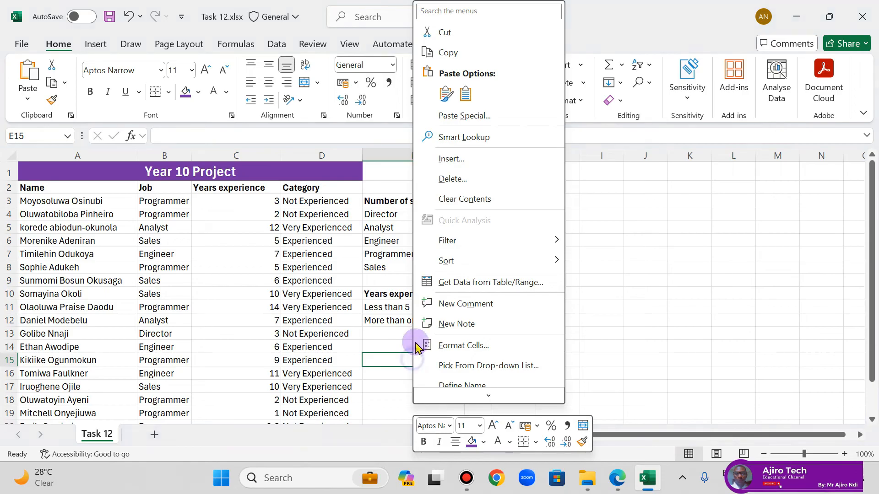
pyautogui.click(449, 97)
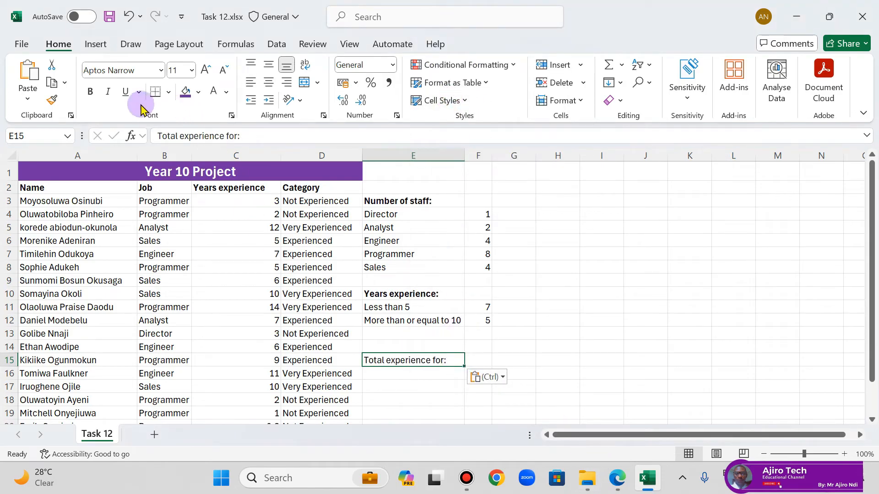
pyautogui.click(90, 91)
# Step: Check the remaining labels in the Task 12 instructions, and enter "Programmer" in E16 and "Engineer" in E17
pyautogui.click(623, 482)
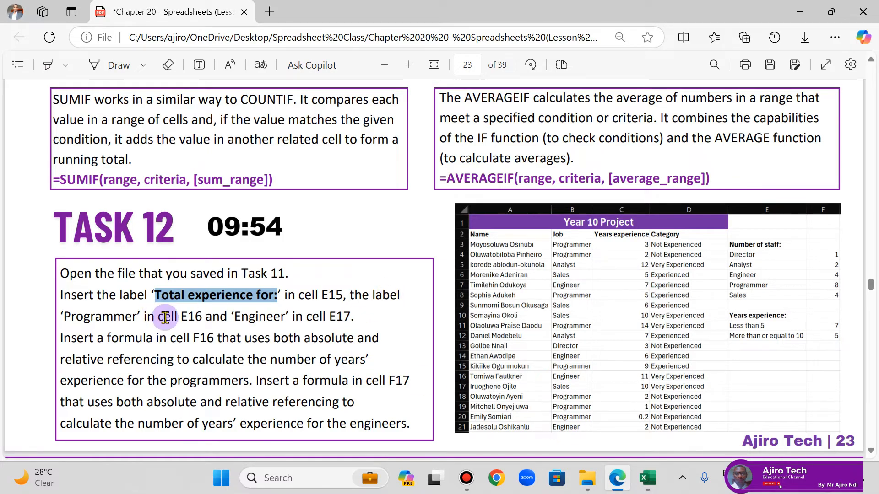
pyautogui.click(618, 478)
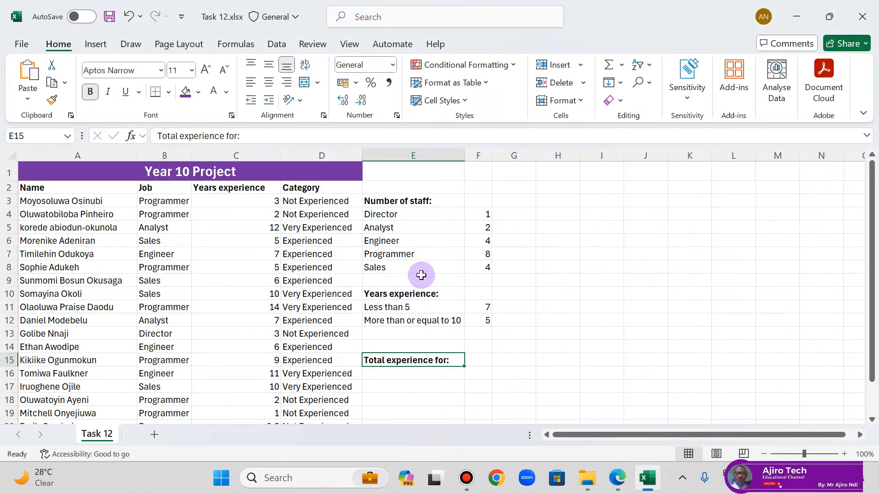
pyautogui.click(417, 373)
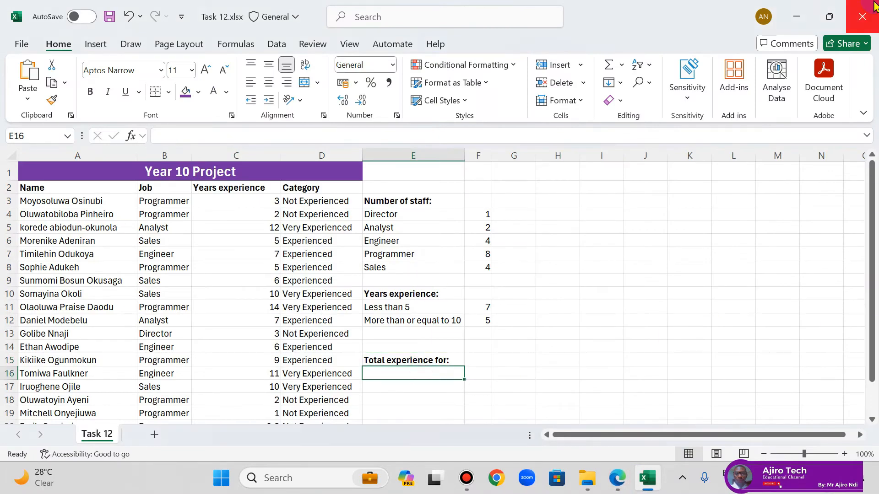
pyautogui.write('Pro')
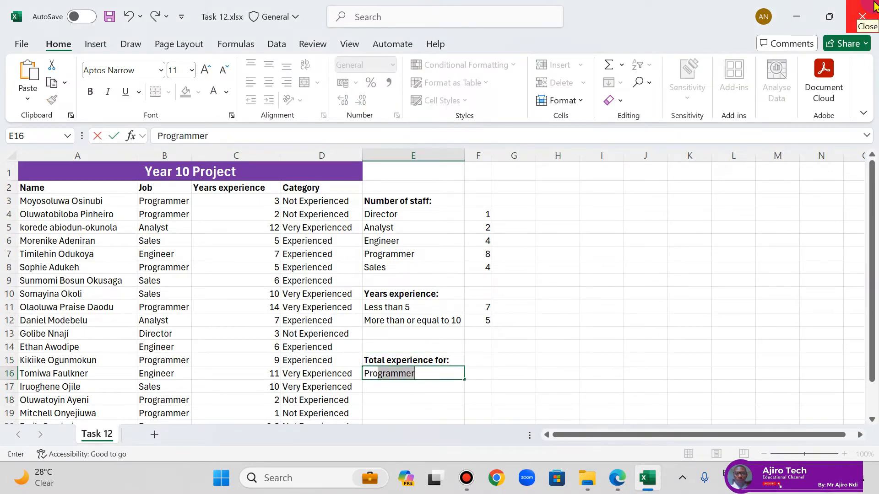
pyautogui.press('Return')
pyautogui.write('Engineer')
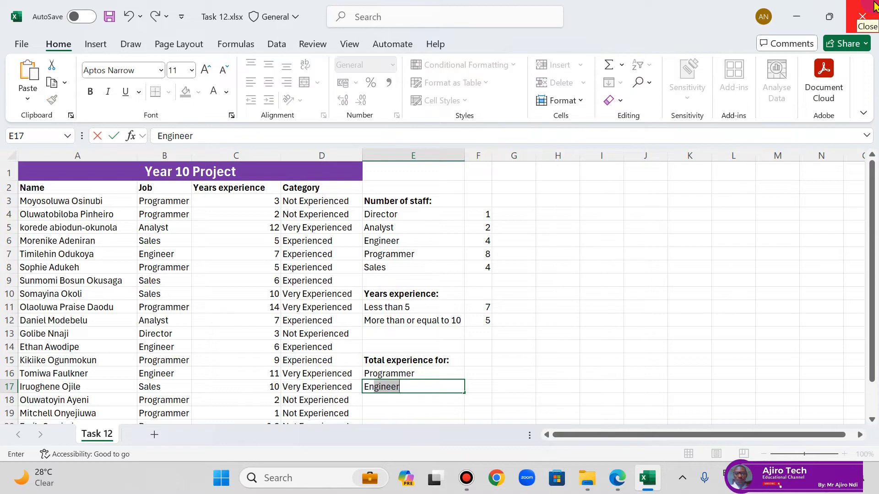
pyautogui.press('Return')
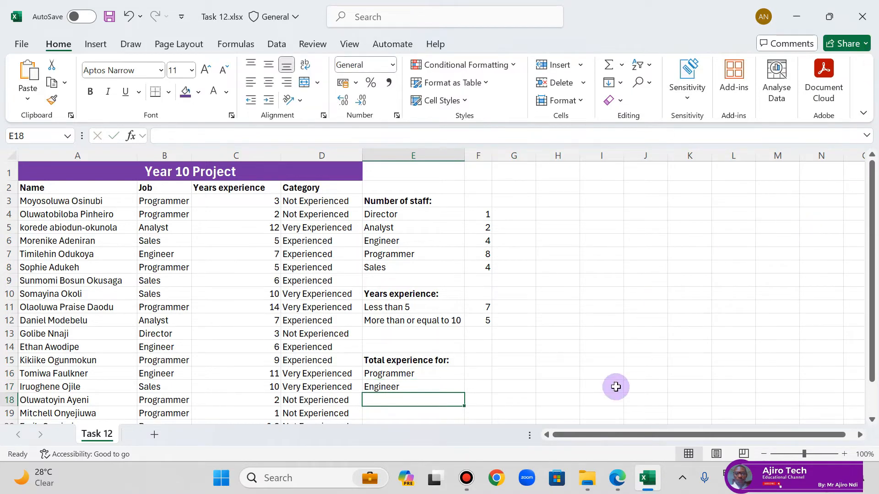
# Step: Check the formula requirements for Task 12 in the lesson PDF and select cell F16 in the Excel sheet
pyautogui.click(614, 479)
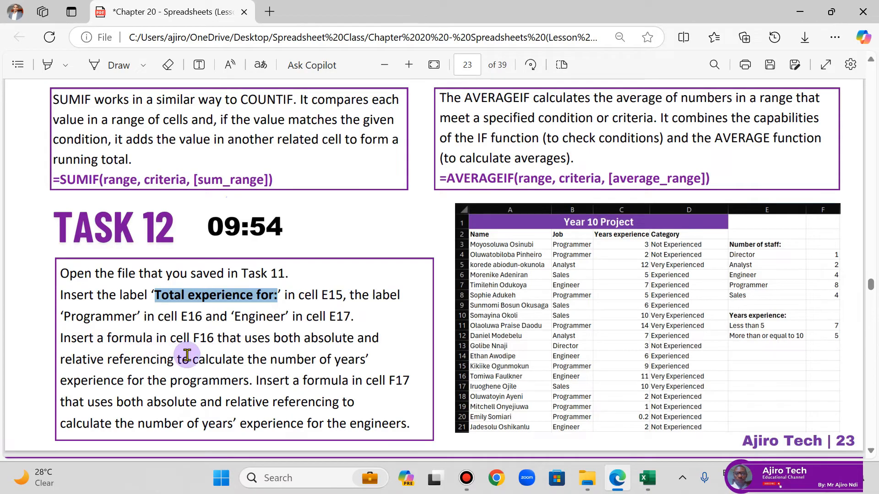
pyautogui.click(647, 479)
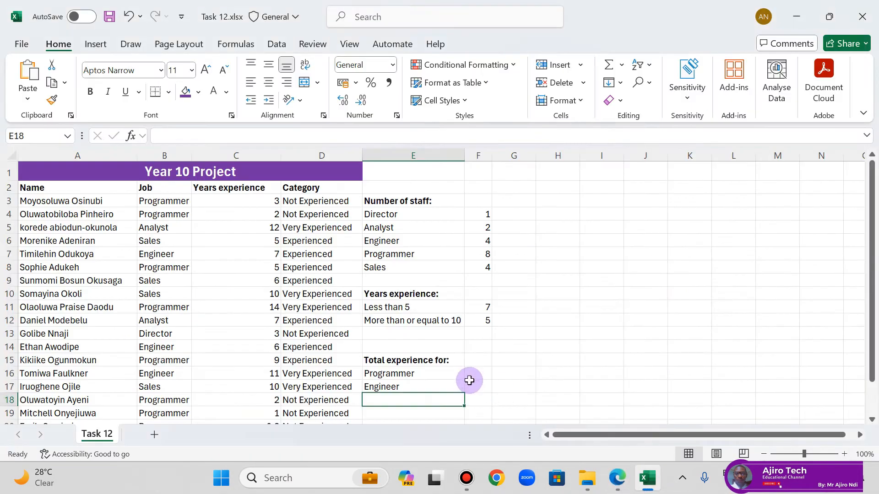
pyautogui.click(482, 365)
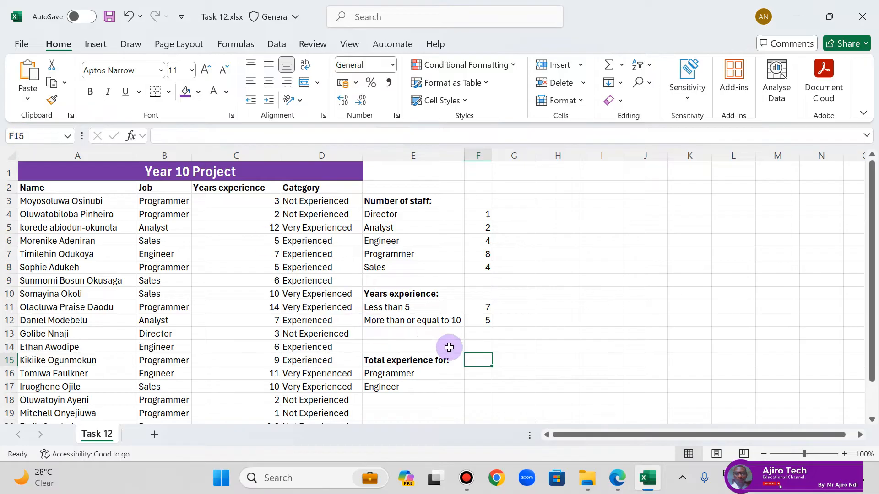
pyautogui.click(478, 370)
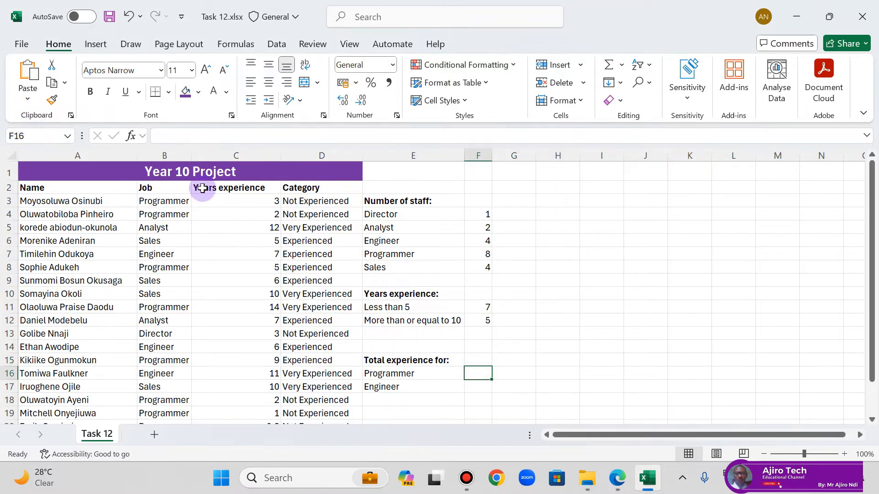
pyautogui.click(617, 478)
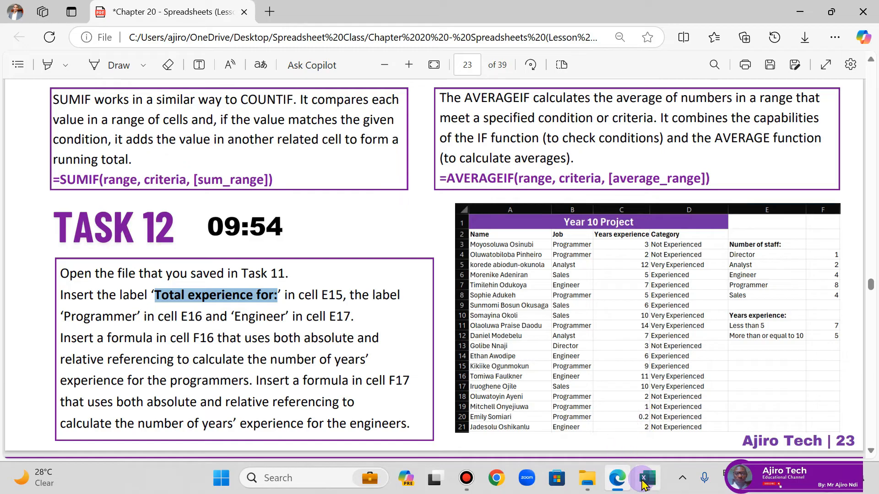
pyautogui.click(647, 478)
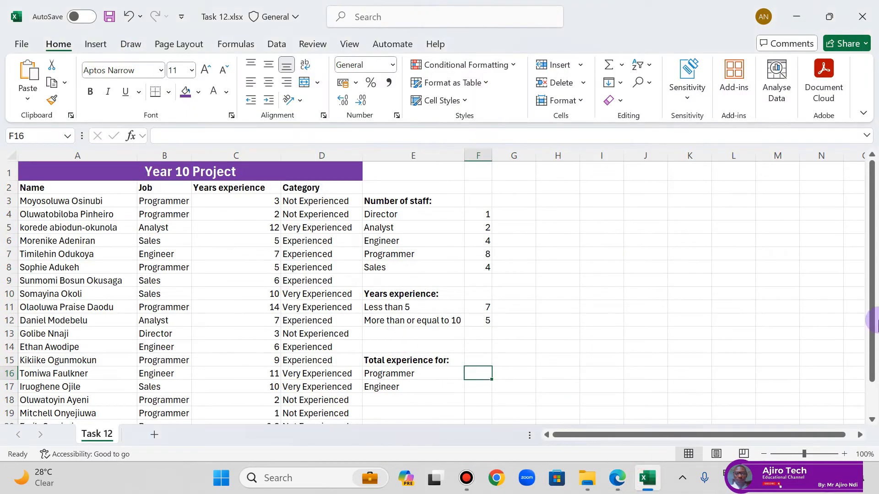
# Step: Enter the formula =SUMIF(B3:B21,E16,C3:C21) in F16 to total the programmers' years of experience
pyautogui.write('=sum')
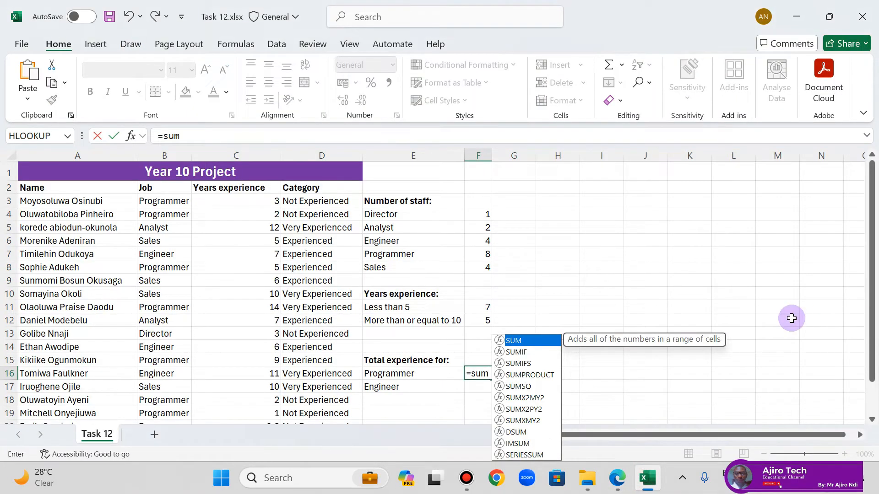
pyautogui.click(618, 478)
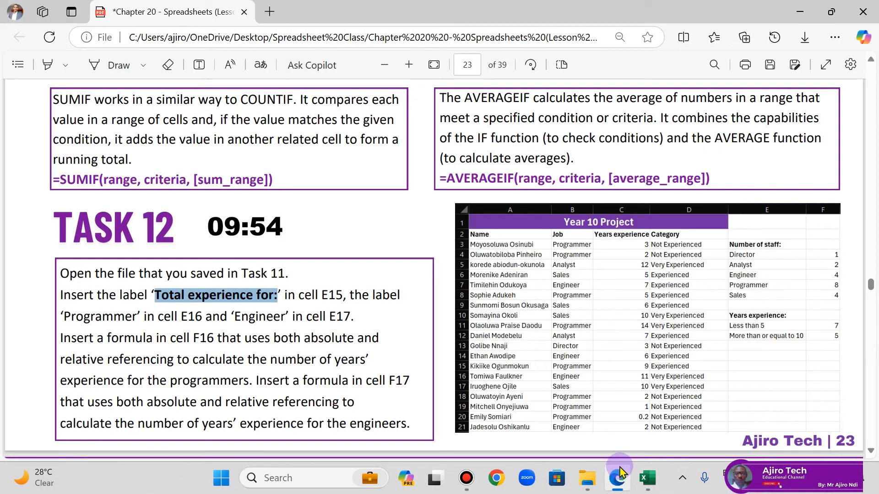
pyautogui.click(619, 475)
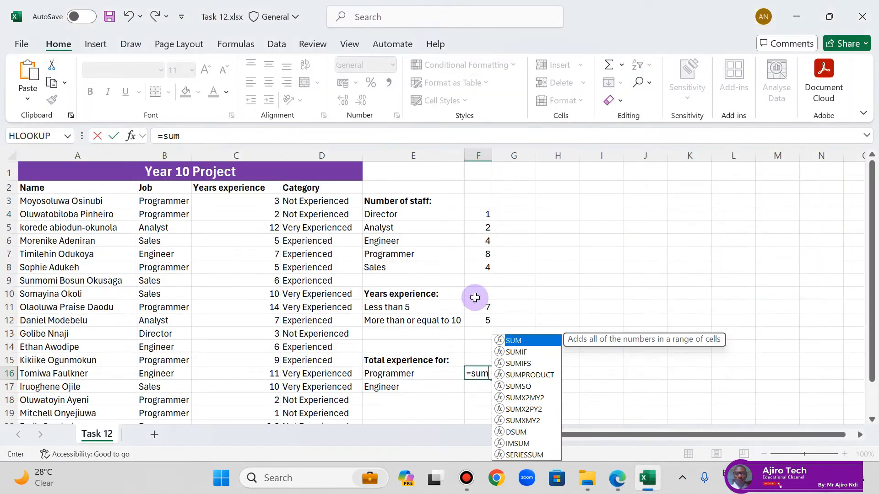
pyautogui.doubleClick(516, 348)
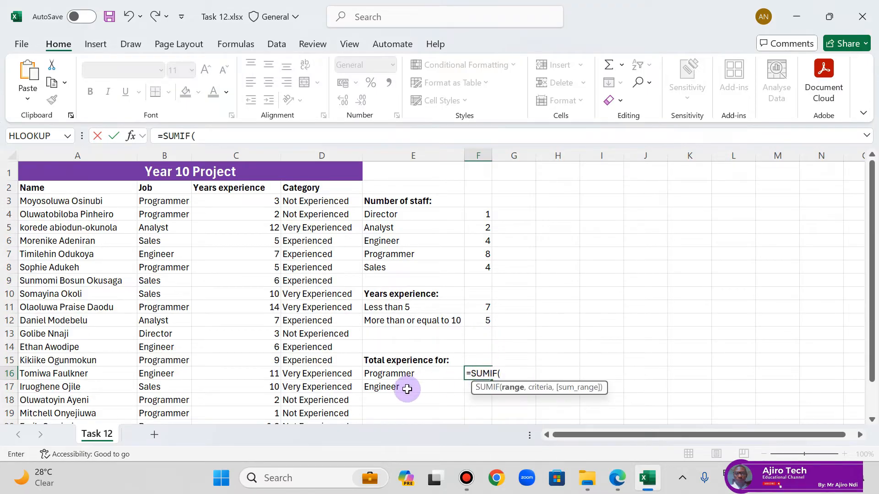
pyautogui.moveTo(166, 201); pyautogui.dragTo(188, 386)
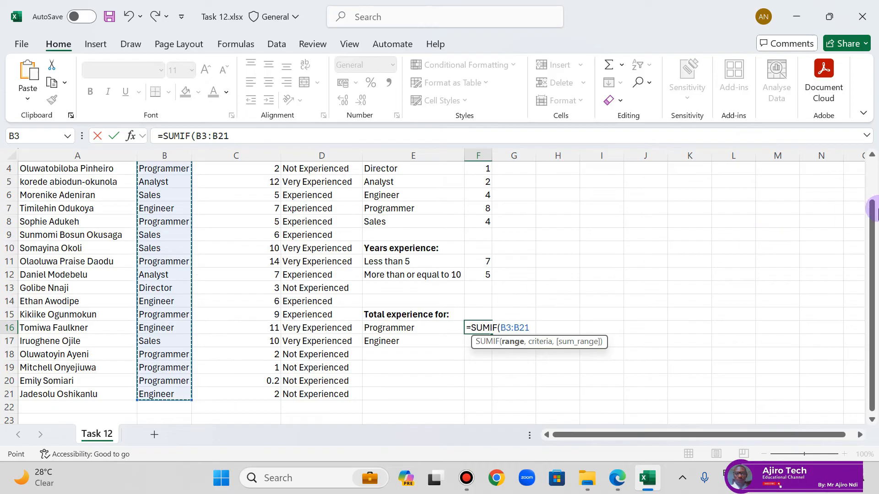
pyautogui.write(',')
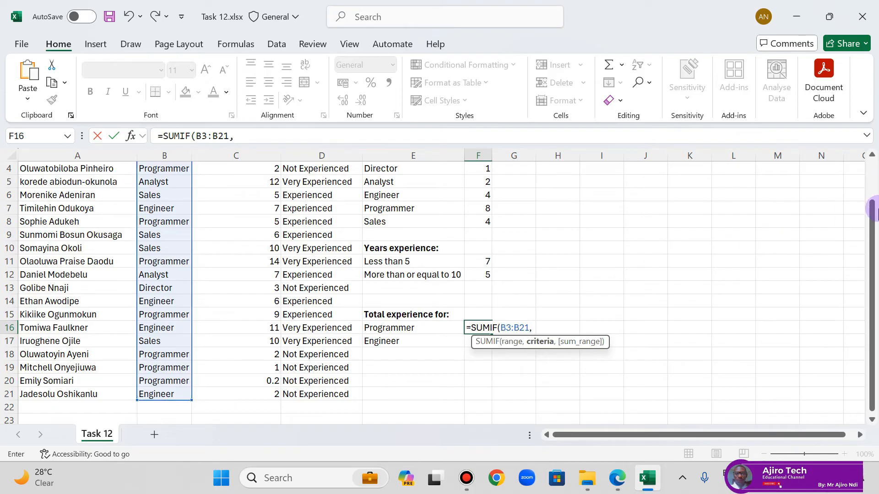
pyautogui.click(421, 329)
pyautogui.write(',')
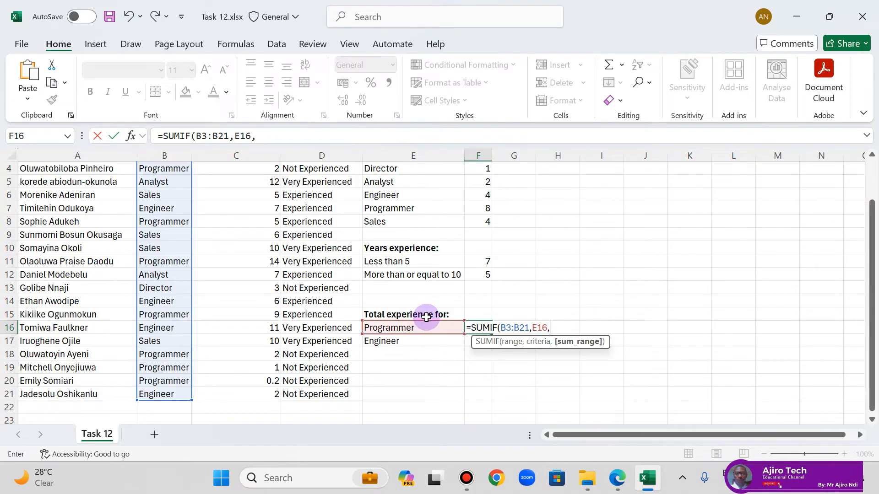
pyautogui.scroll(1, 417, 297)
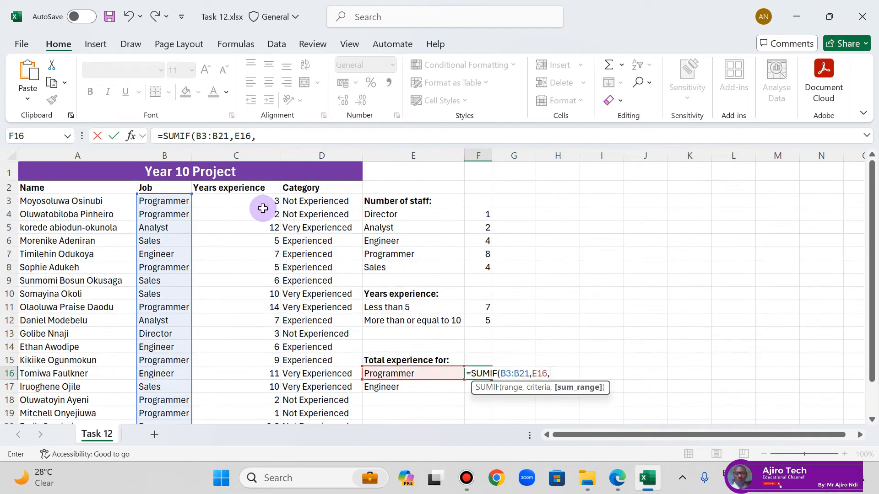
pyautogui.moveTo(262, 206); pyautogui.dragTo(255, 398)
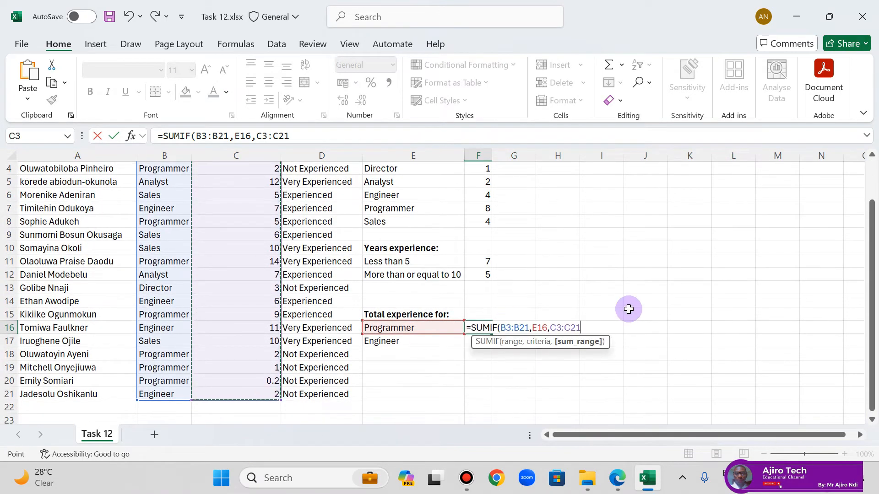
pyautogui.write(')')
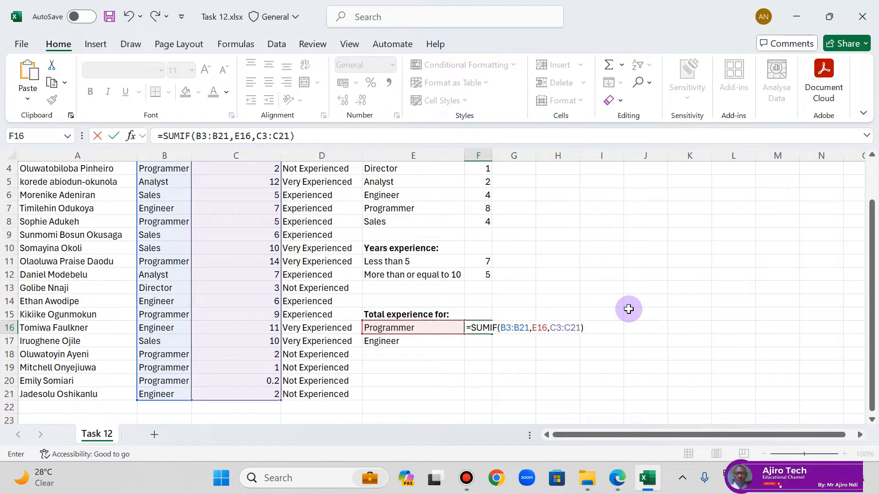
pyautogui.press('Return')
# Step: Make both ranges in the F16 formula absolute, giving =SUMIF($B$3:$B$21,E16,$C$3:$C$21), and keep the criteria relative
pyautogui.click(472, 327)
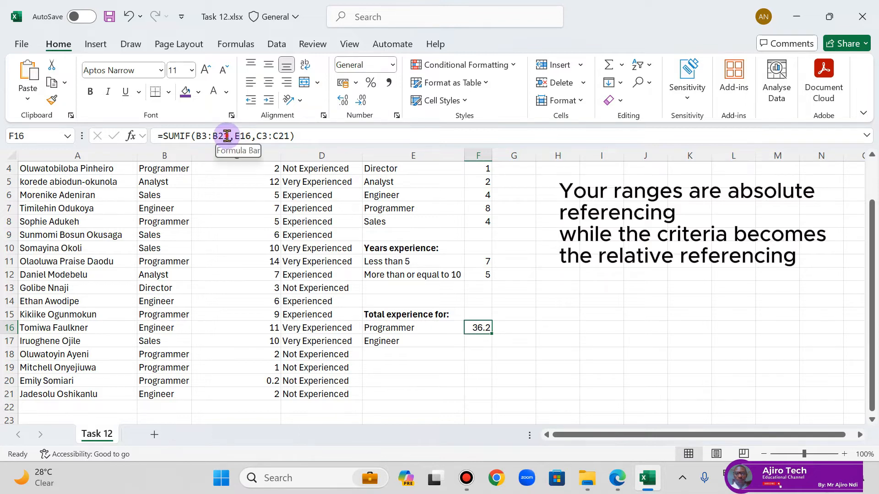
pyautogui.moveTo(228, 136); pyautogui.dragTo(195, 138)
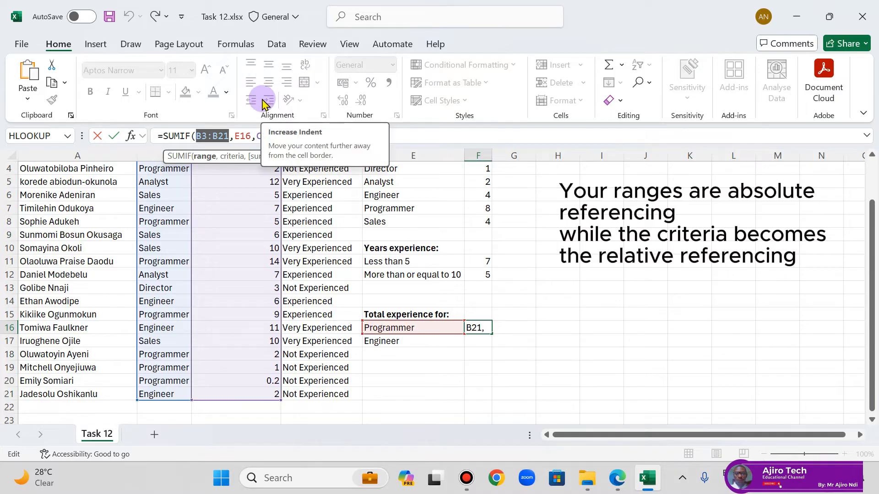
pyautogui.press('F4')
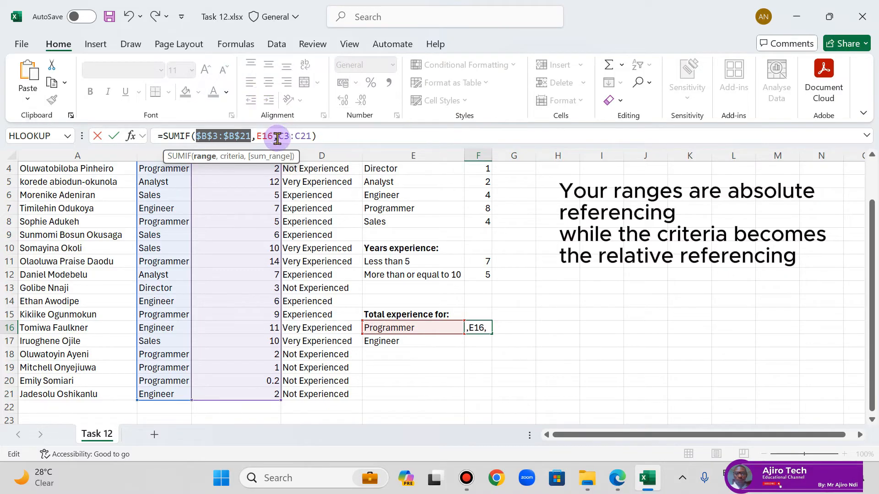
pyautogui.moveTo(278, 136); pyautogui.dragTo(313, 136)
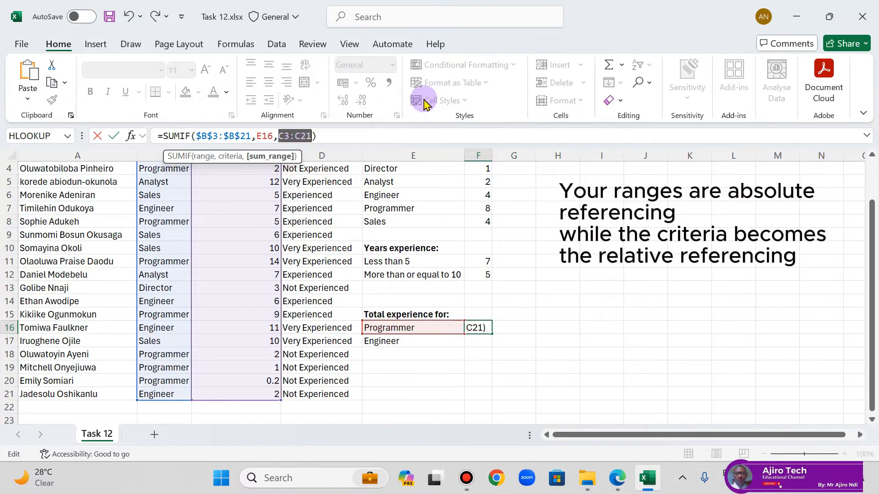
pyautogui.press('F4')
pyautogui.press('Return')
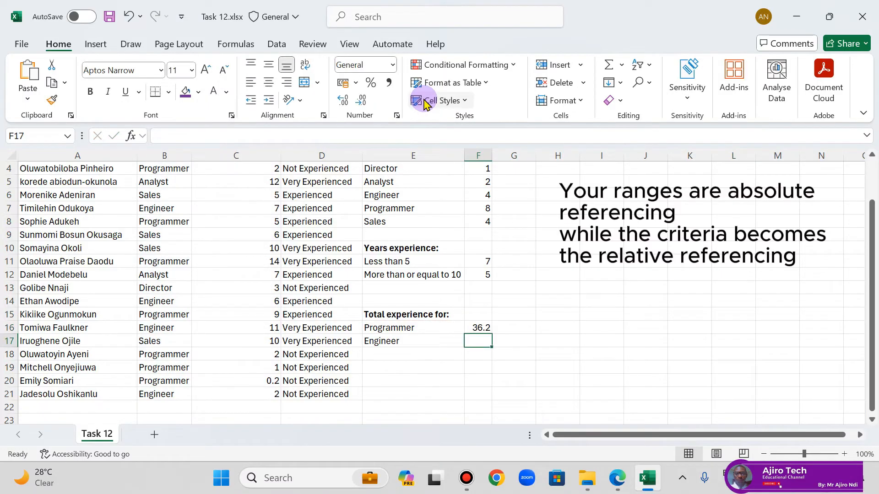
# Step: Fill the F16 formula down to F17 for the engineers, and compare the formulas in both cells
pyautogui.click(484, 330)
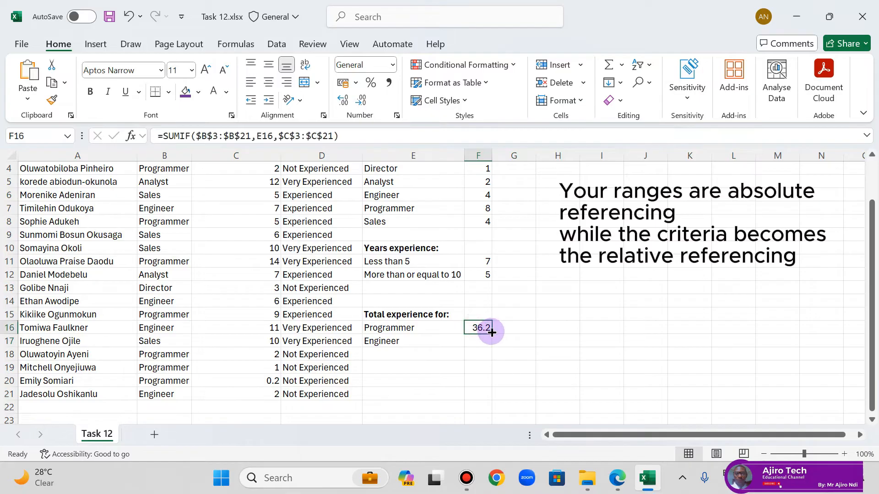
pyautogui.moveTo(491, 332); pyautogui.dragTo(489, 342)
pyautogui.click(529, 312)
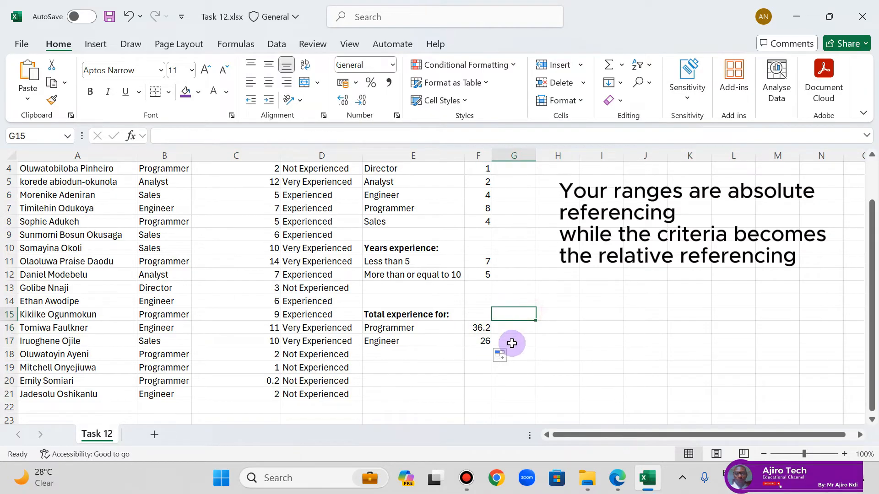
pyautogui.click(484, 341)
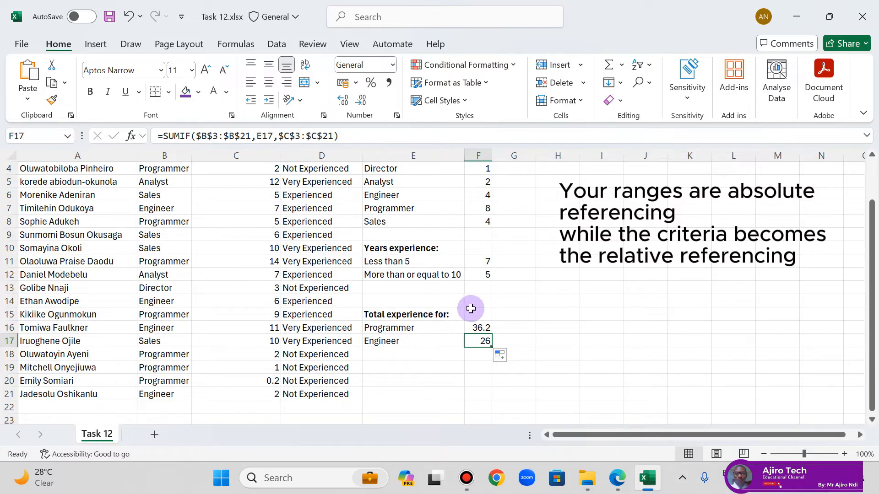
pyautogui.click(484, 328)
pyautogui.click(488, 341)
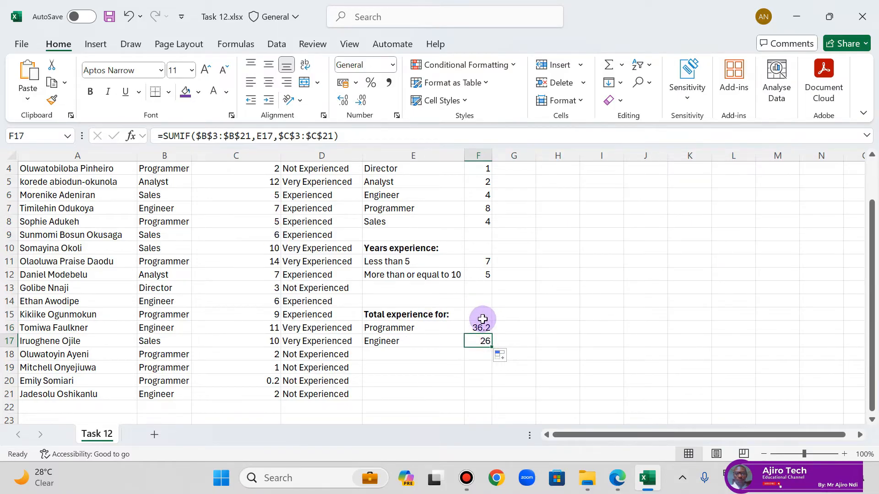
# Step: Save and close the Task 12 workbook, and switch to the lesson PDF in the browser
pyautogui.click(109, 17)
pyautogui.click(862, 17)
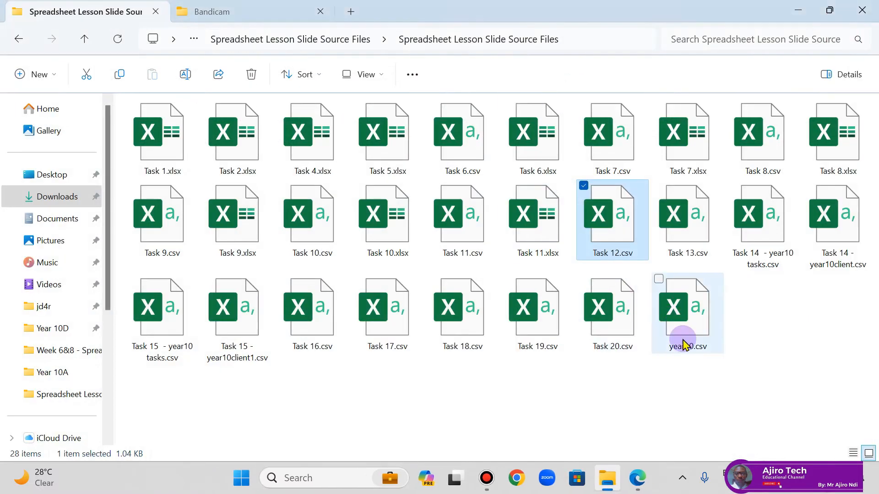
pyautogui.click(637, 477)
# Step: Go to the Use Lookups page of the lesson PDF and read the LOOKUP explanation beside Task 13
pyautogui.scroll(-8, 463, 309)
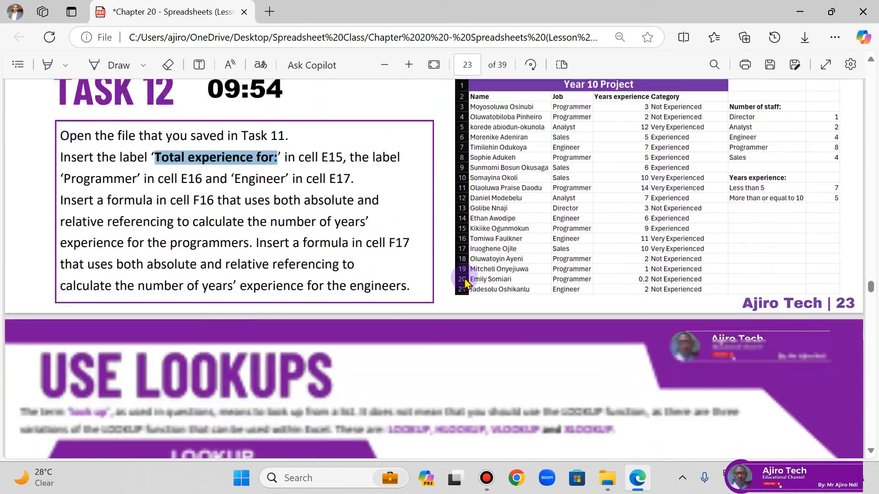
pyautogui.scroll(3, 465, 275)
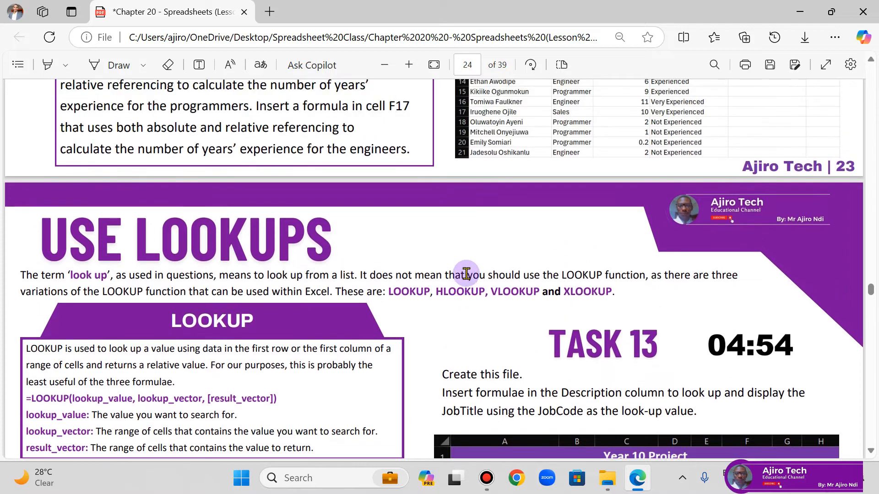
pyautogui.scroll(-3, 471, 261)
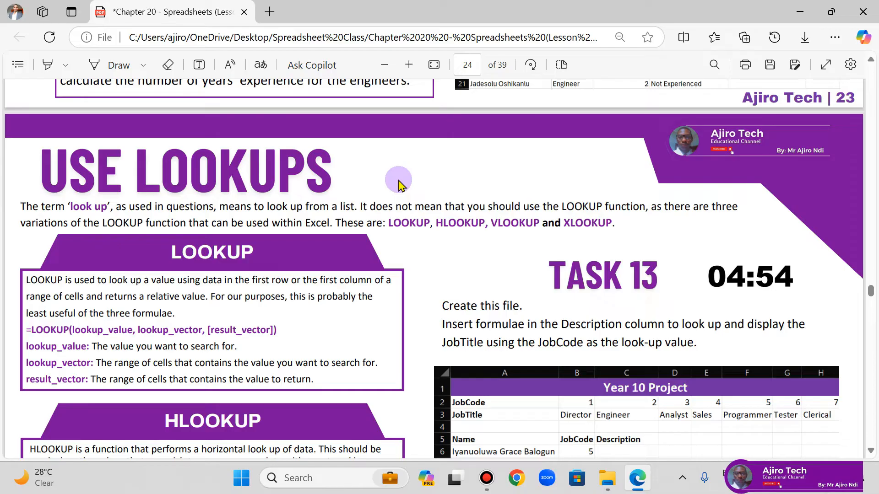
pyautogui.scroll(-2, 346, 226)
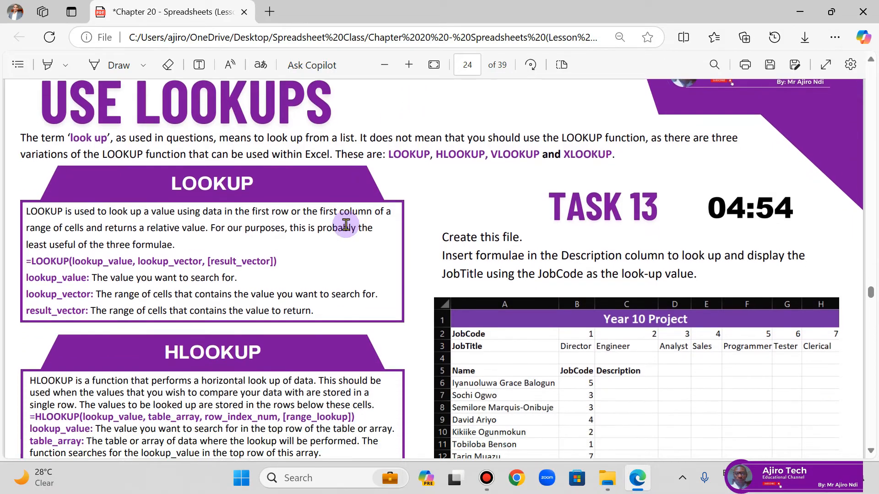
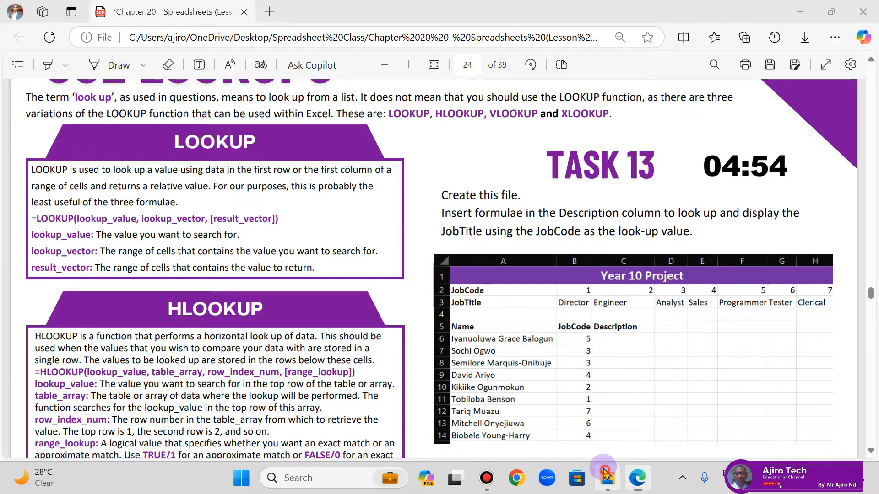
# Step: Switch to the lesson source files folder and open Task 13.csv in Excel
pyautogui.click(608, 474)
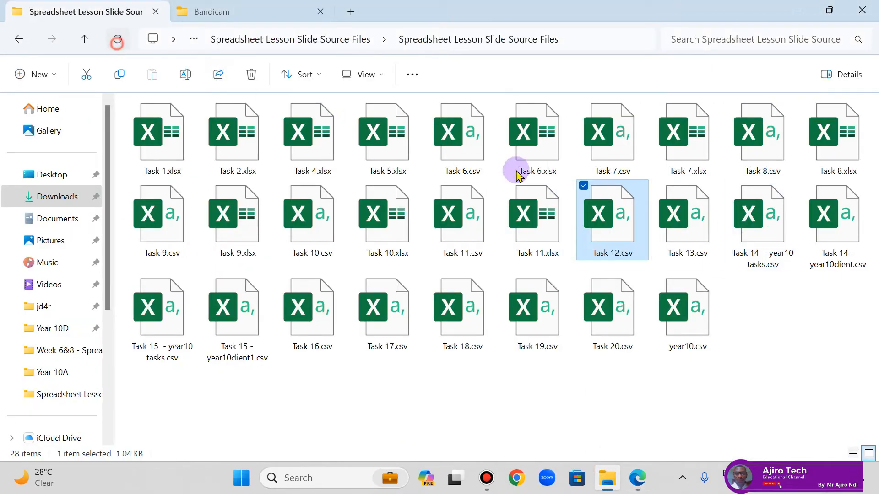
pyautogui.click(742, 227)
pyautogui.doubleClick(739, 225)
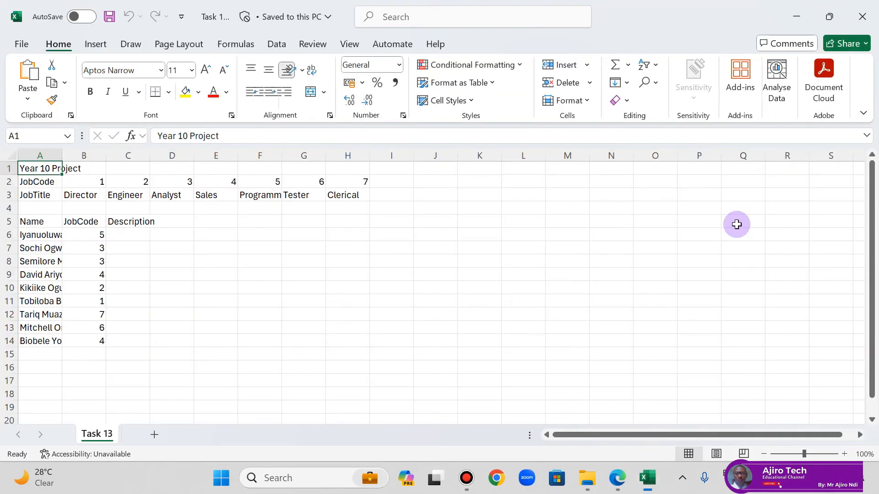
# Step: Save the Task 13 file as an Excel Workbook (*.xlsx) in the same folder, keeping its name
pyautogui.click(19, 43)
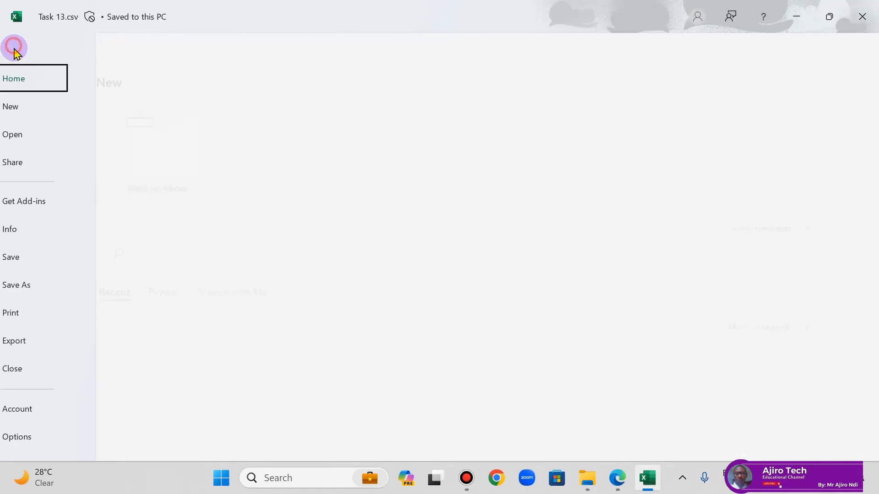
pyautogui.click(53, 285)
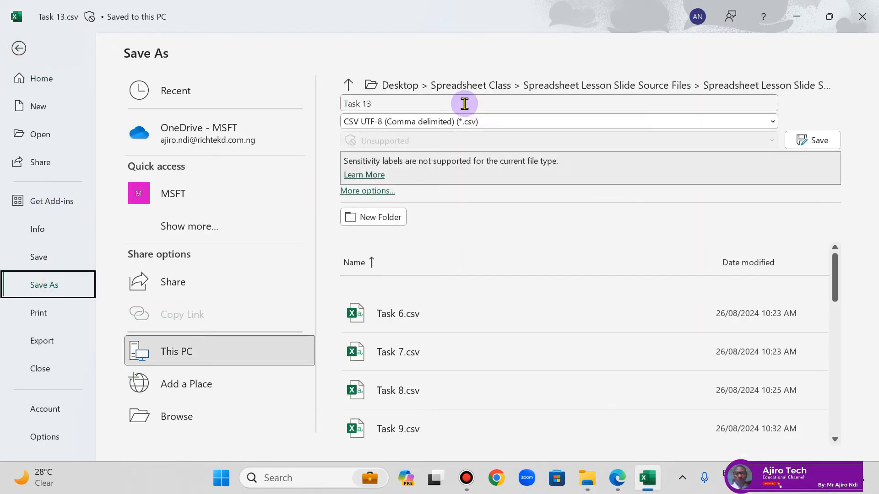
pyautogui.click(441, 122)
pyautogui.click(389, 137)
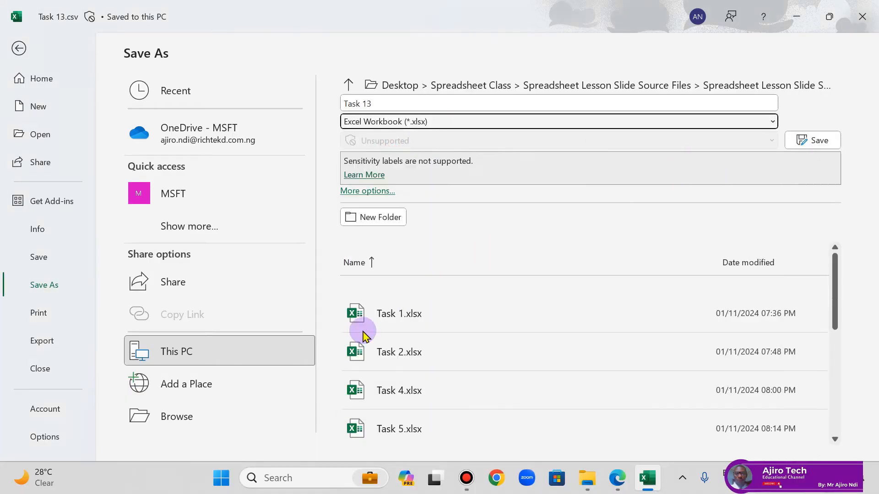
pyautogui.click(801, 138)
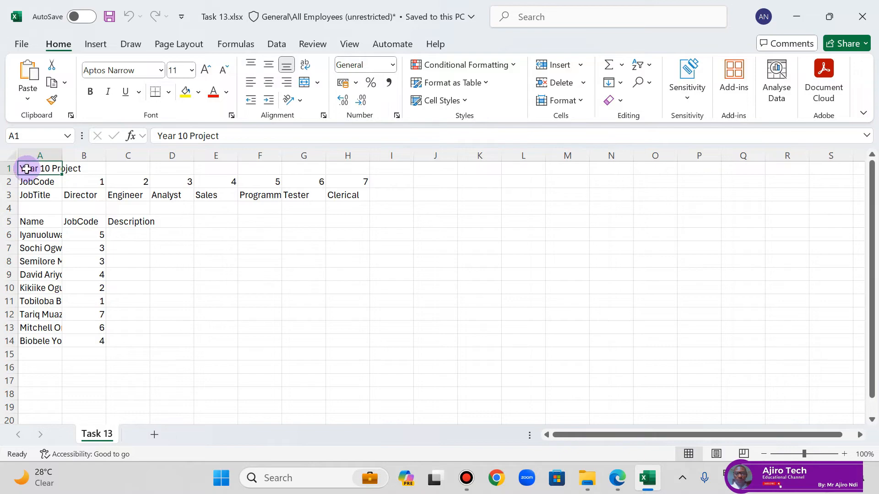
# Step: Check the Task 13 layout in the lesson PDF, and auto-fit the width of all columns in the worksheet
pyautogui.click(616, 485)
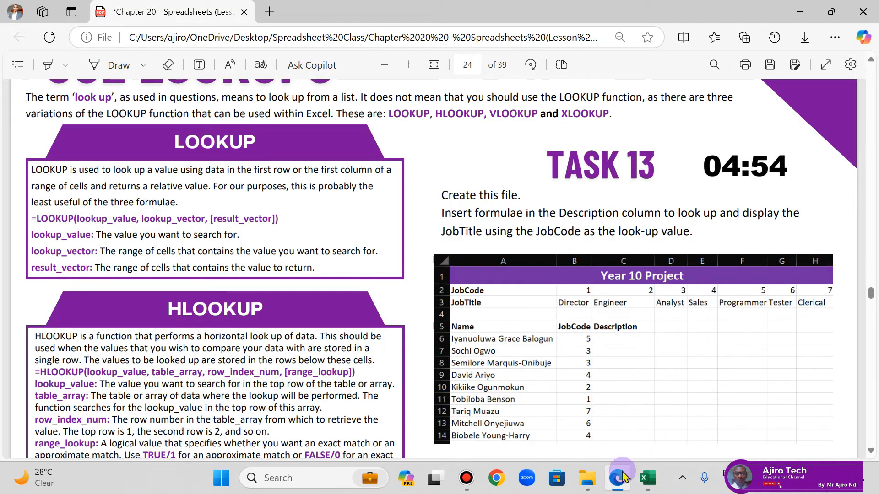
pyautogui.click(622, 477)
pyautogui.moveTo(37, 170); pyautogui.dragTo(310, 166)
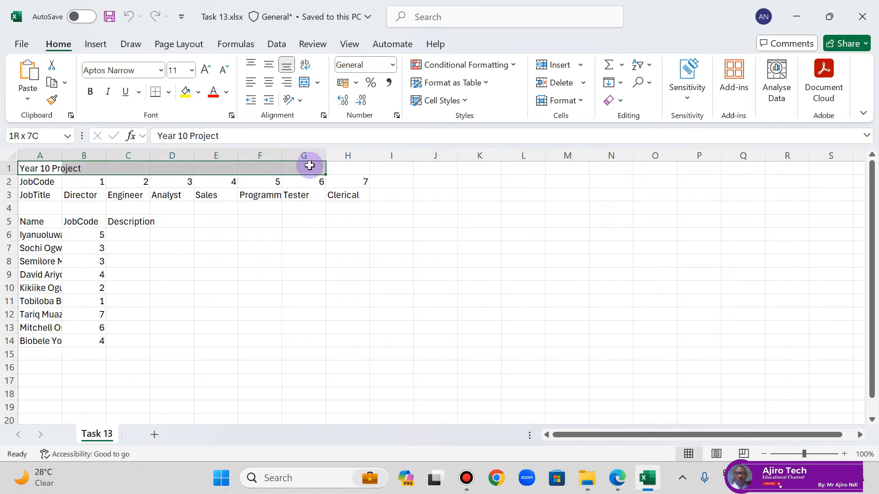
pyautogui.click(128, 208)
pyautogui.click(12, 157)
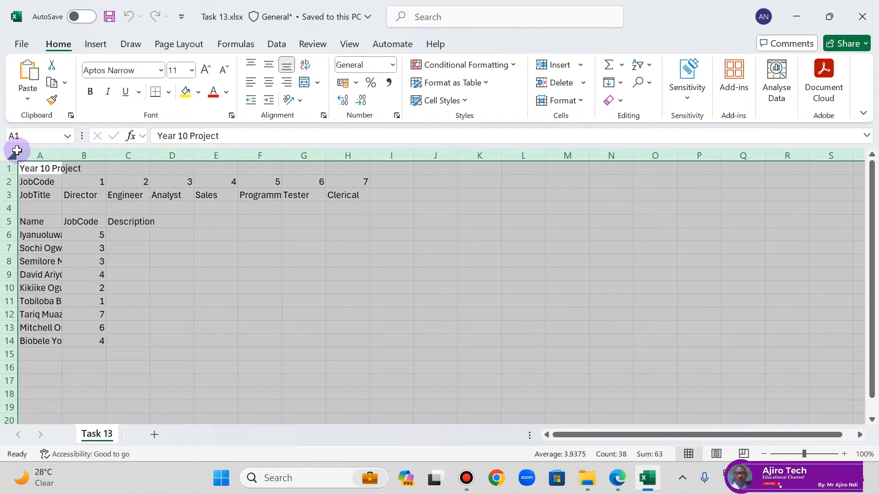
pyautogui.moveTo(62, 154); pyautogui.dragTo(64, 153)
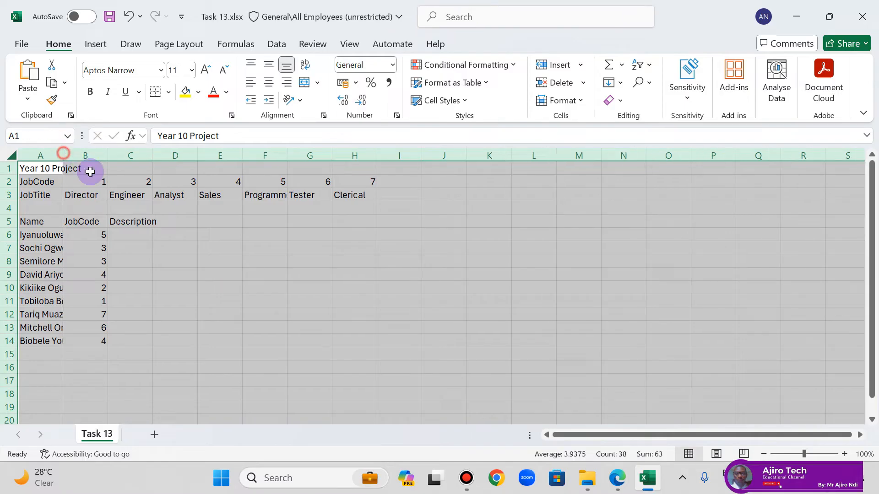
pyautogui.doubleClick(63, 156)
pyautogui.click(138, 259)
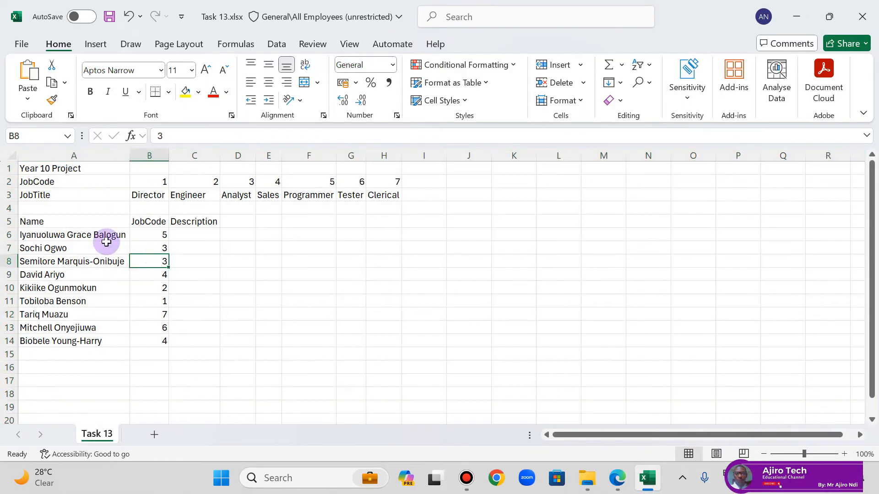
# Step: Merge and centre the Year 10 Project title across A1:H1
pyautogui.click(54, 173)
pyautogui.moveTo(100, 169); pyautogui.dragTo(386, 169)
pyautogui.click(317, 83)
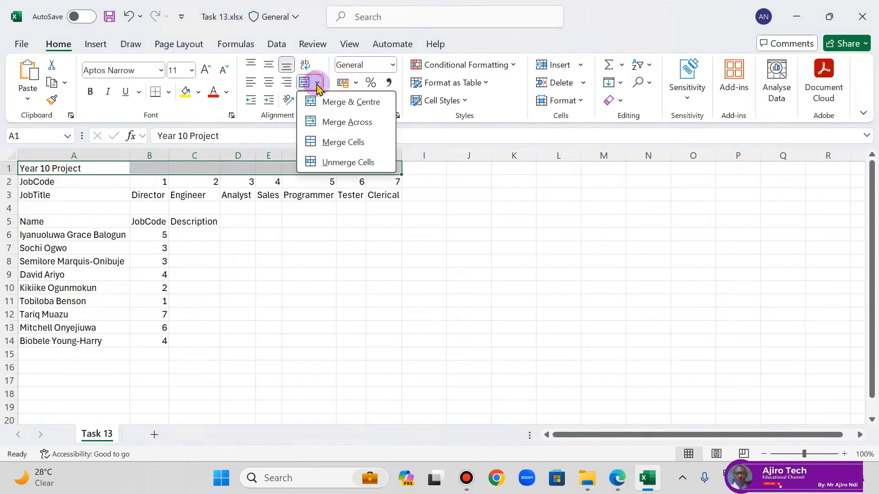
pyautogui.click(341, 98)
# Step: Format the title to match the lesson PDF, with a standard purple fill and white, bold, size 16 text
pyautogui.click(617, 477)
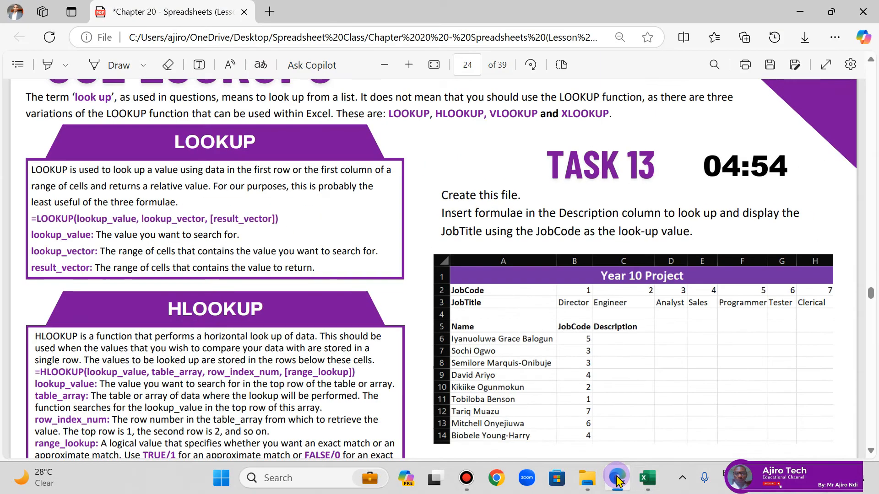
pyautogui.click(616, 477)
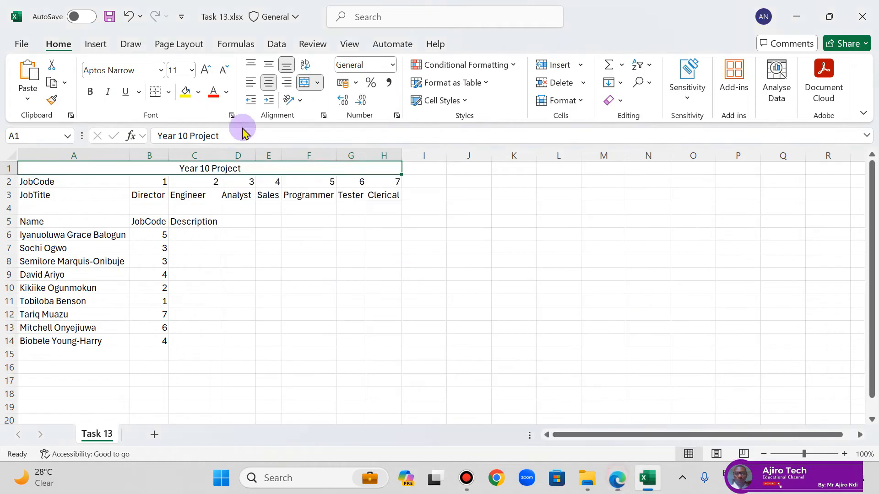
pyautogui.click(198, 92)
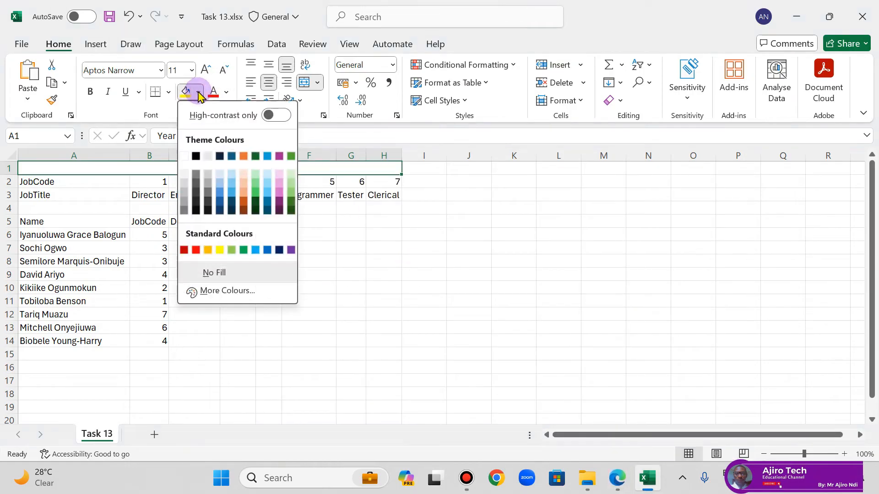
pyautogui.click(291, 249)
pyautogui.click(226, 92)
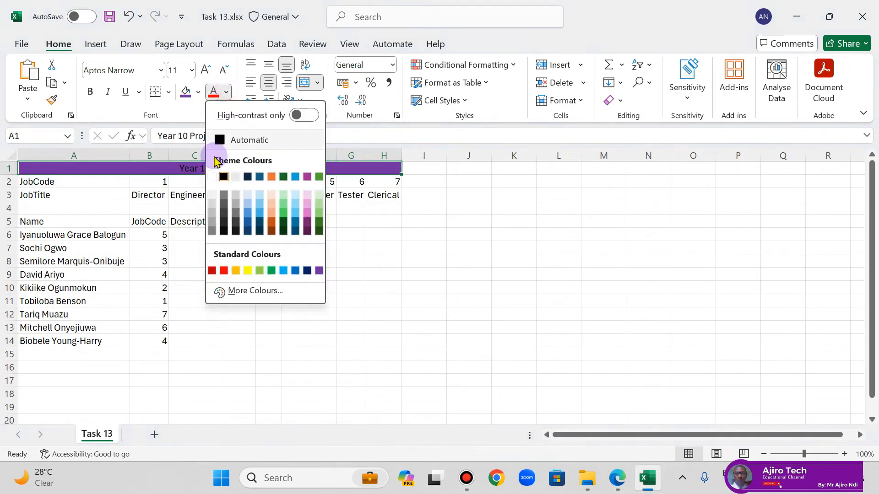
pyautogui.click(213, 178)
pyautogui.click(90, 92)
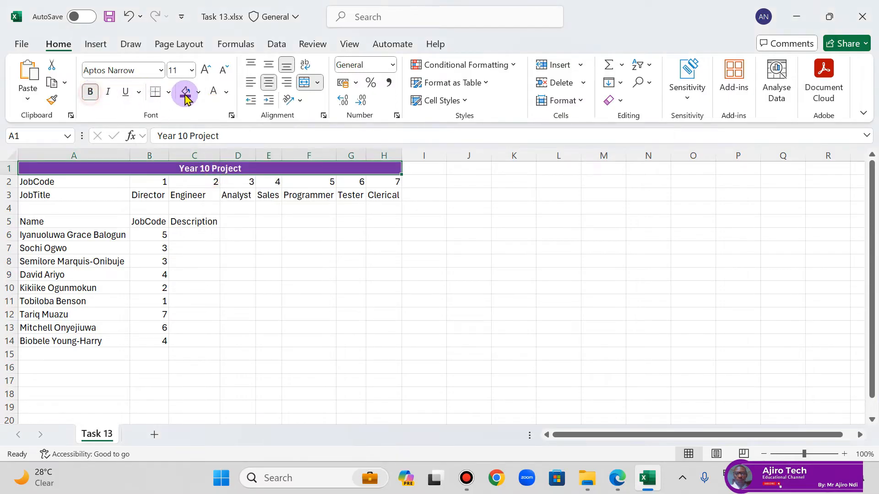
pyautogui.click(204, 71)
pyautogui.click(205, 71)
pyautogui.click(204, 71)
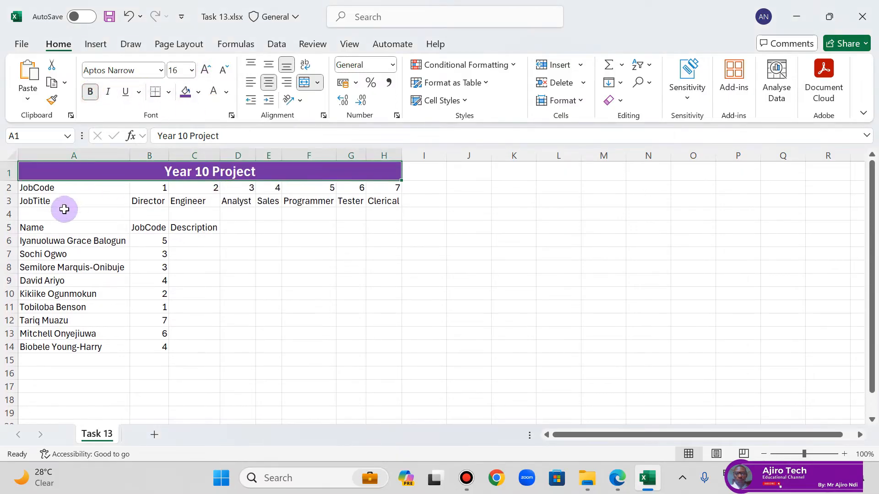
# Step: Make the JobCode and JobTitle labels in A2:A3 and the headings in A5:C5 bold, as in the lesson PDF
pyautogui.moveTo(62, 189); pyautogui.dragTo(59, 201)
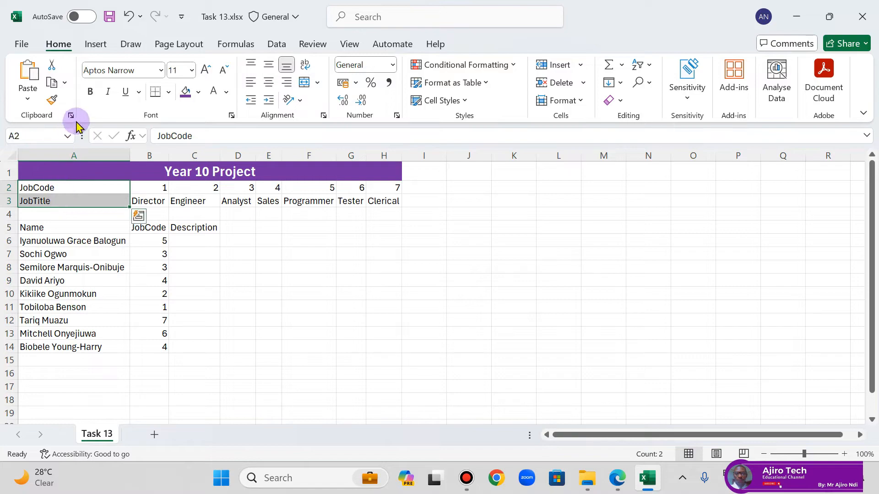
pyautogui.click(90, 91)
pyautogui.click(617, 477)
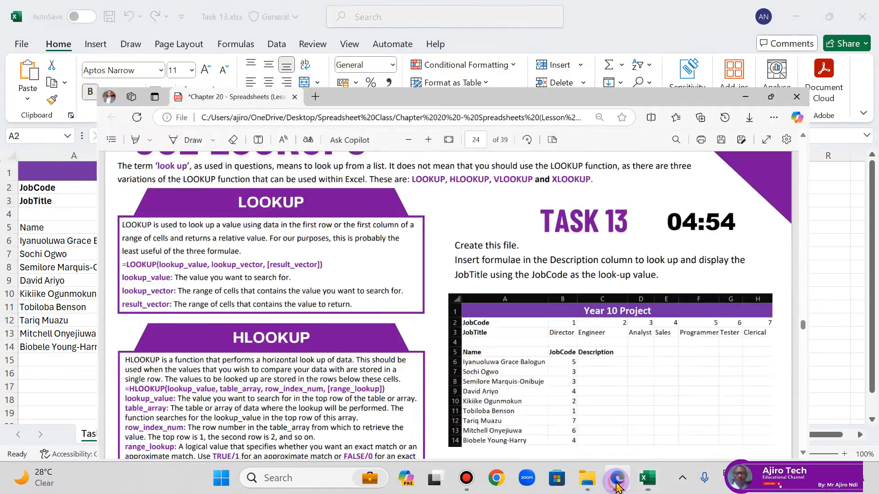
pyautogui.click(617, 477)
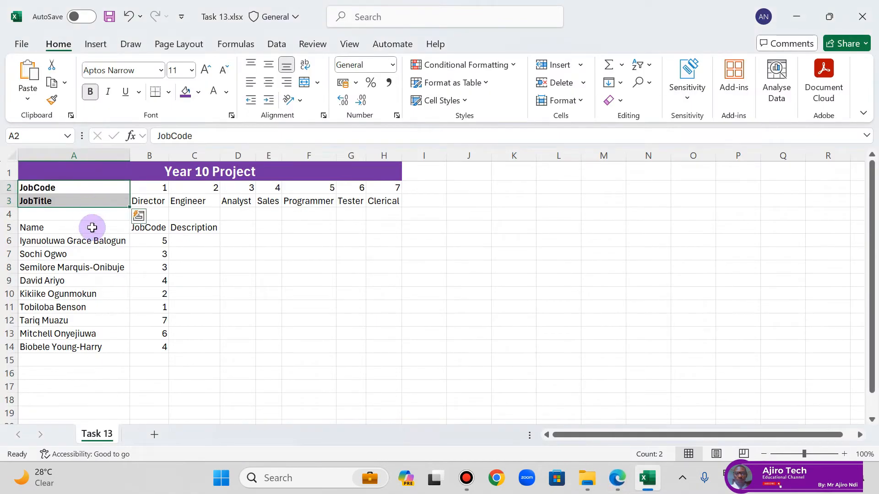
pyautogui.moveTo(90, 227); pyautogui.dragTo(179, 226)
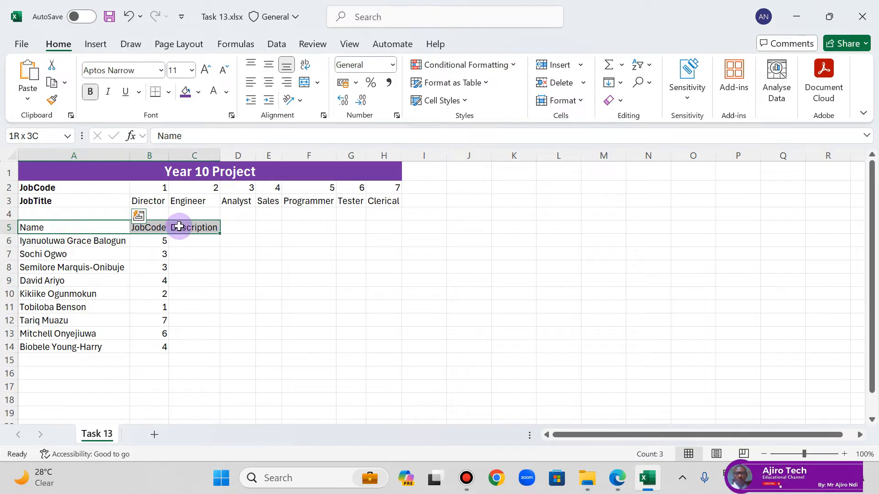
pyautogui.click(90, 92)
pyautogui.click(227, 277)
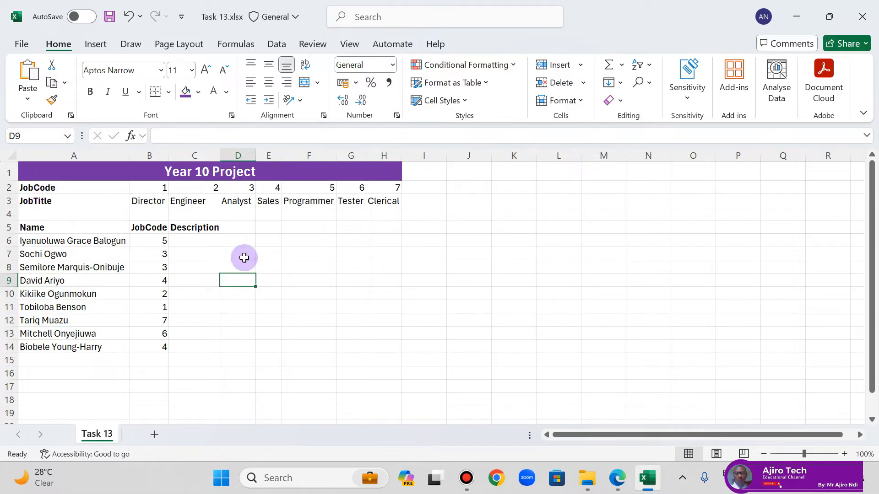
# Step: Start an HLOOKUP formula in C6 with B6 as the lookup value and B2:H3 as the table array
pyautogui.click(196, 240)
pyautogui.write('=hl')
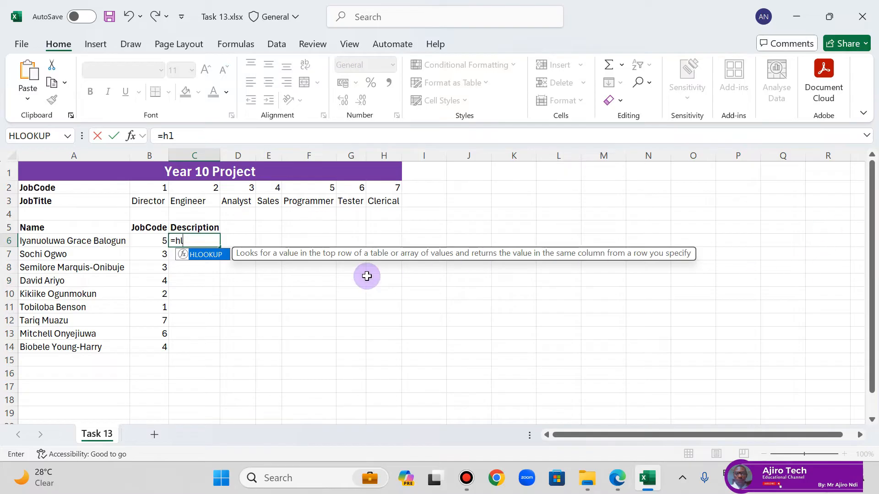
pyautogui.doubleClick(209, 255)
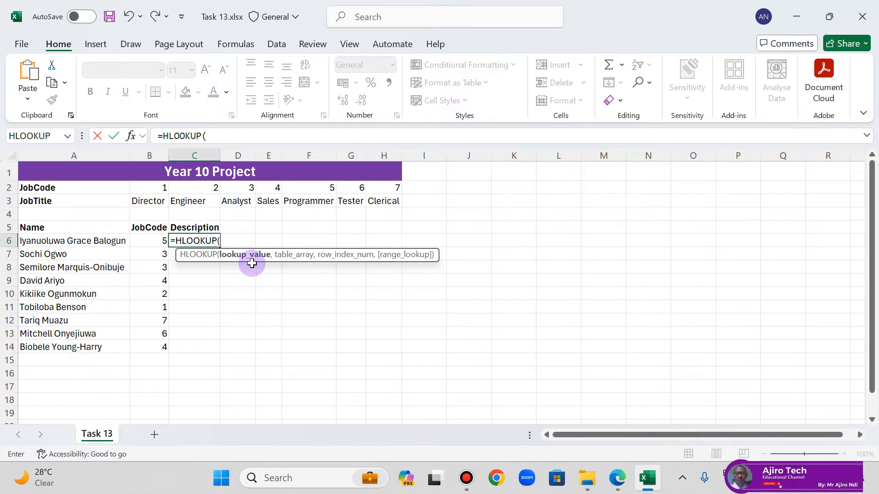
pyautogui.click(151, 243)
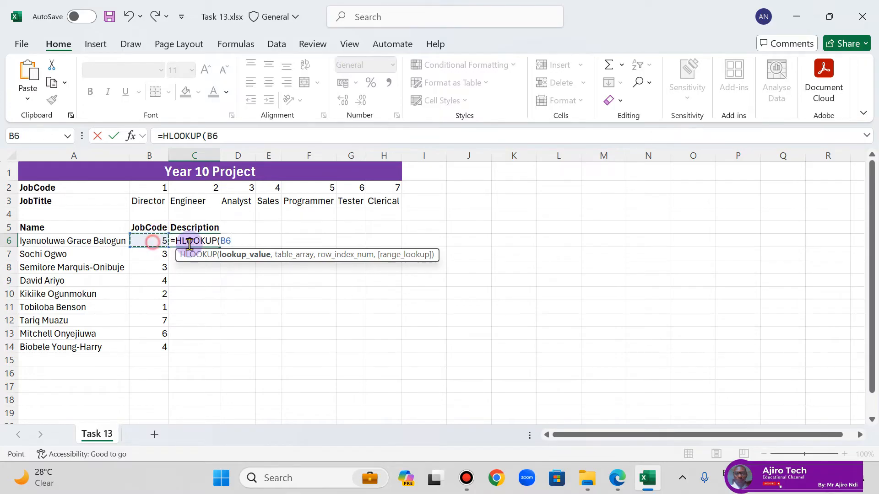
pyautogui.write(',')
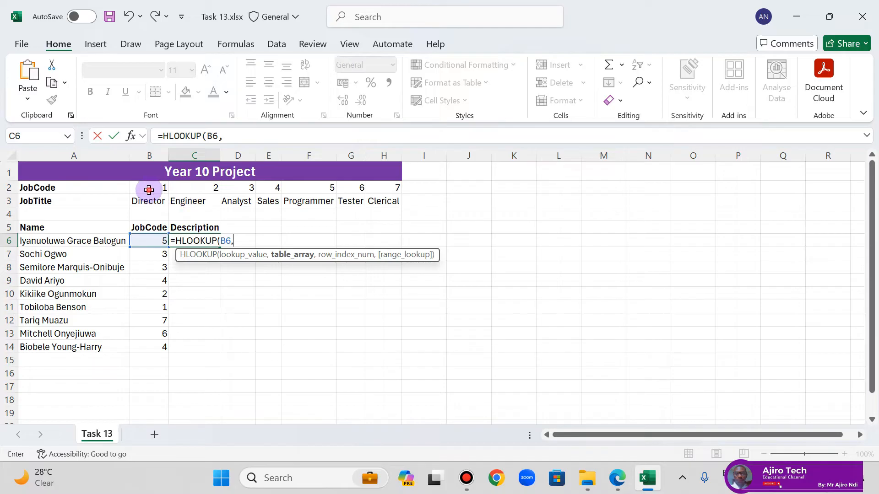
pyautogui.moveTo(150, 190); pyautogui.dragTo(387, 203)
pyautogui.write(',')
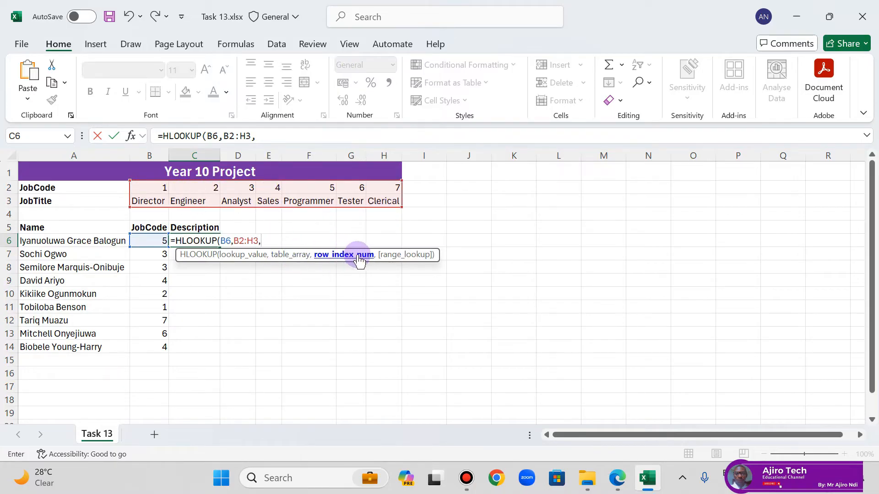
# Step: Complete the C6 formula with row index 2 and exact match, giving =HLOOKUP(B6,B2:H3,2,FALSE)
pyautogui.click(271, 132)
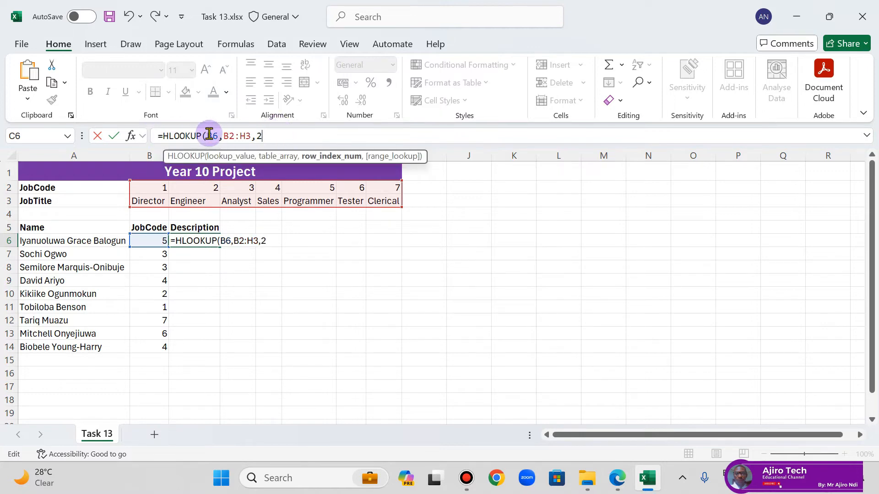
pyautogui.press('BackSpace')
pyautogui.write(',')
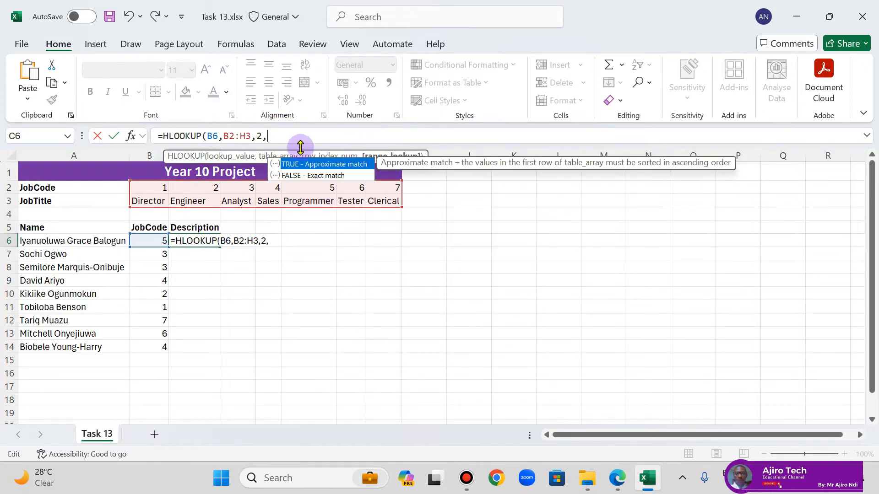
pyautogui.doubleClick(319, 177)
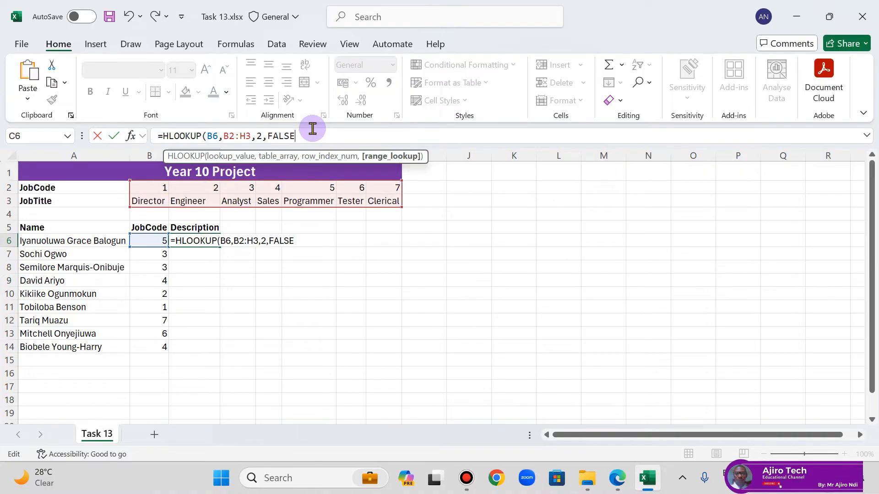
pyautogui.write(')')
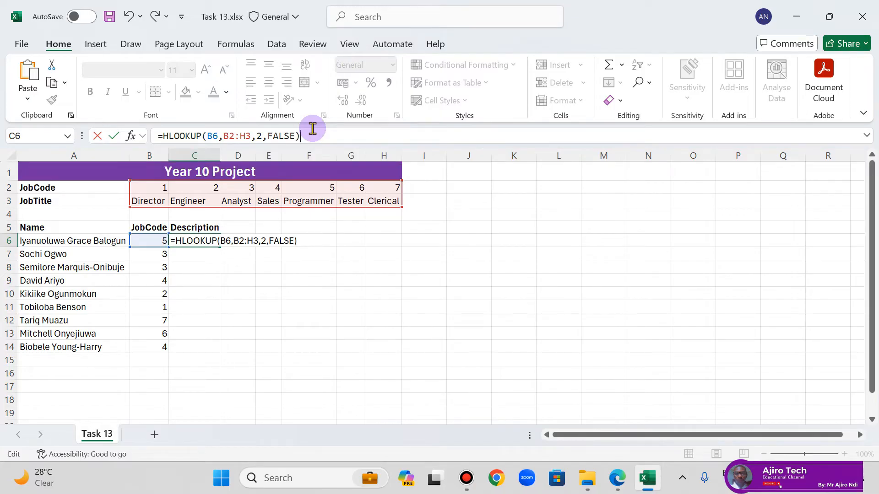
pyautogui.press('Return')
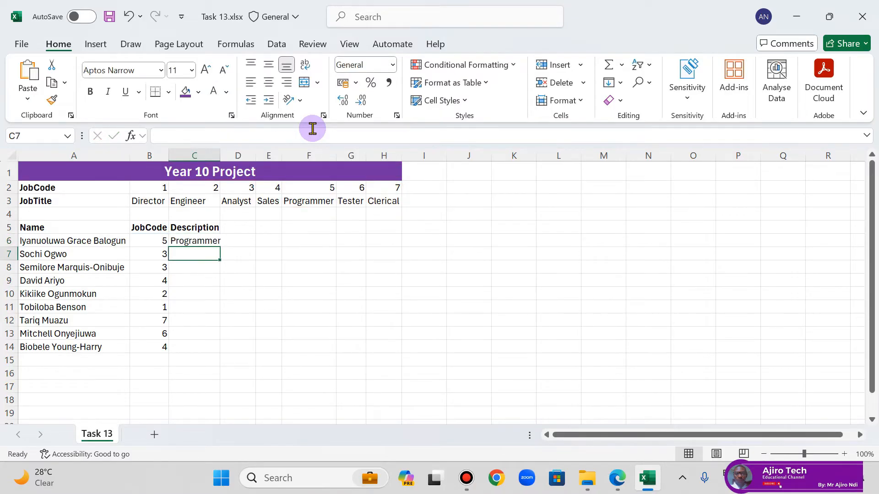
# Step: Fit column C to its contents and make the table array in the C6 HLOOKUP formula absolute as $B$2:$H$3
pyautogui.click(209, 240)
pyautogui.doubleClick(220, 158)
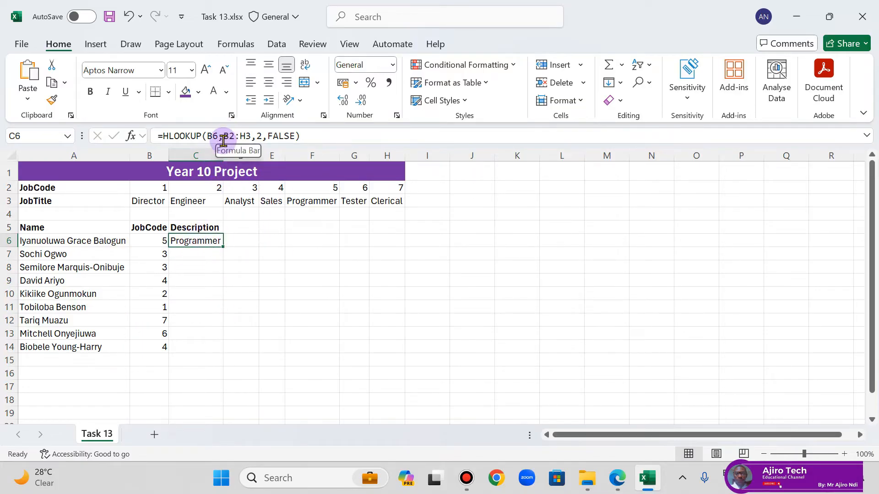
pyautogui.moveTo(226, 137); pyautogui.dragTo(249, 140)
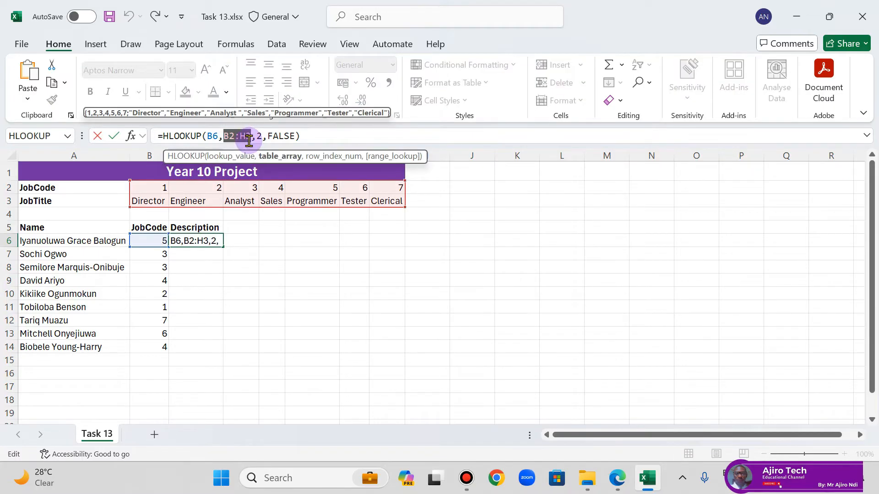
pyautogui.press('F4')
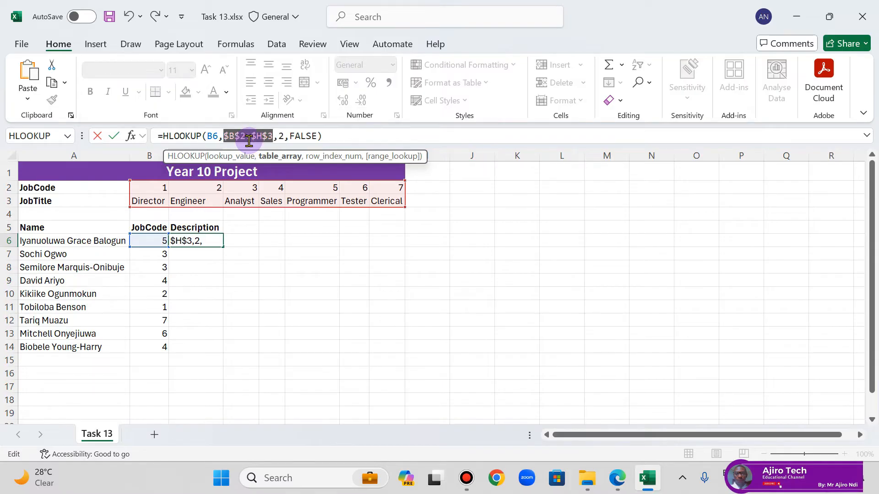
pyautogui.press('Return')
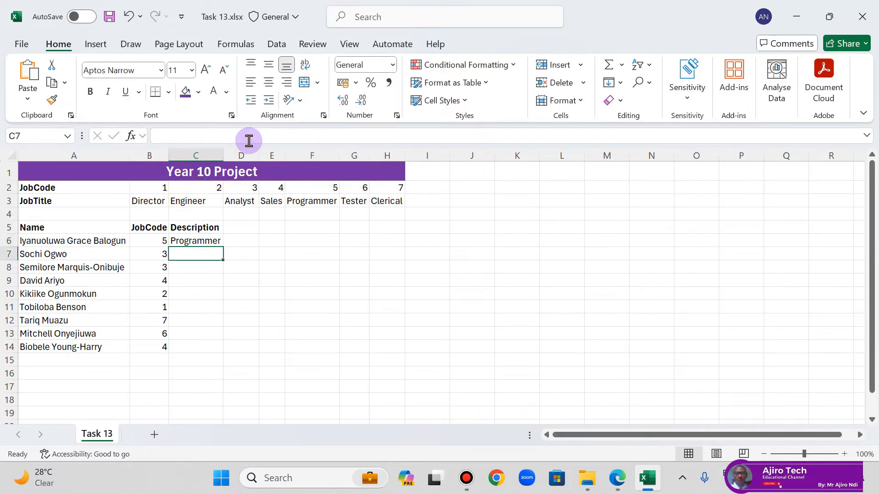
# Step: Fill the C6 HLOOKUP formula down the Description column to C14
pyautogui.click(197, 242)
pyautogui.doubleClick(223, 246)
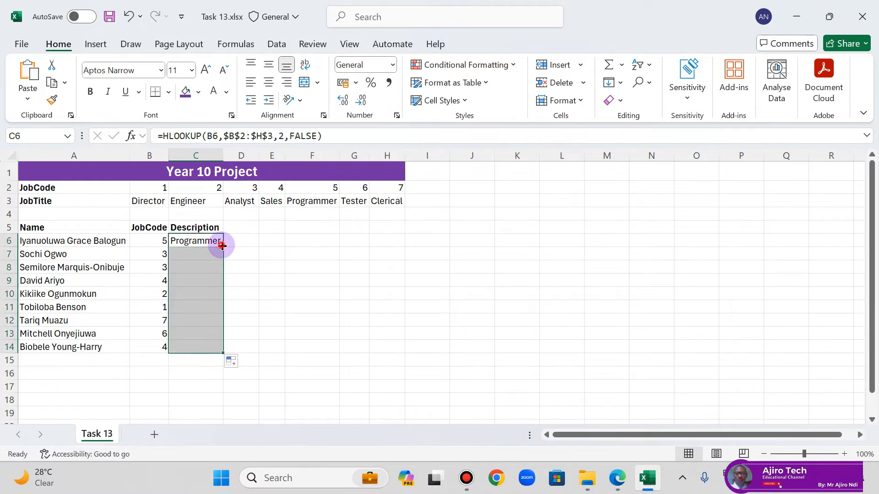
pyautogui.click(265, 293)
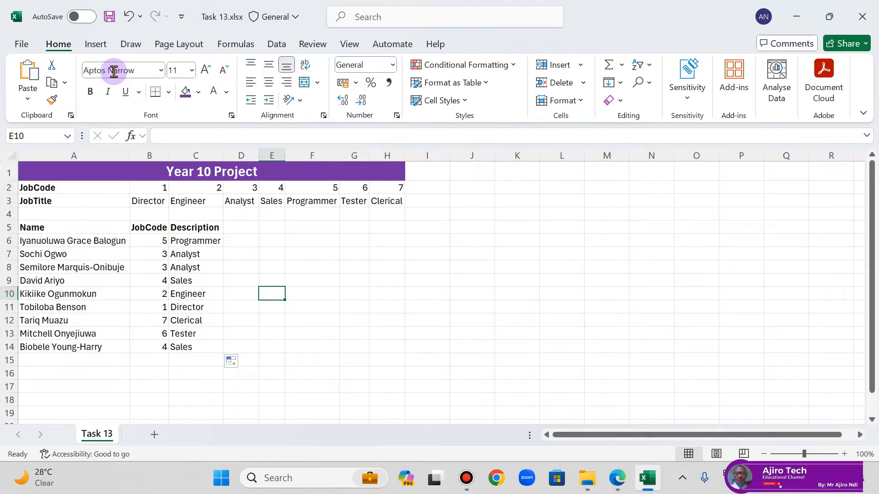
# Step: Save the Task 13 workbook and close it
pyautogui.click(109, 17)
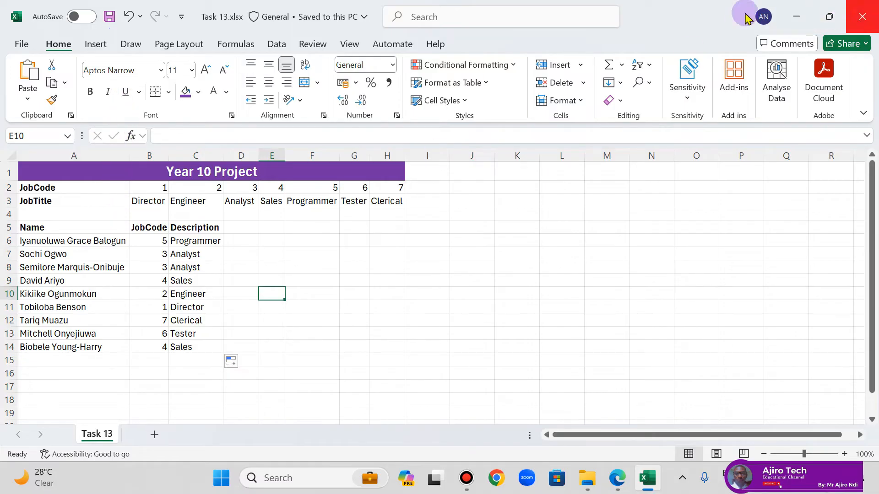
pyautogui.click(111, 16)
pyautogui.click(863, 14)
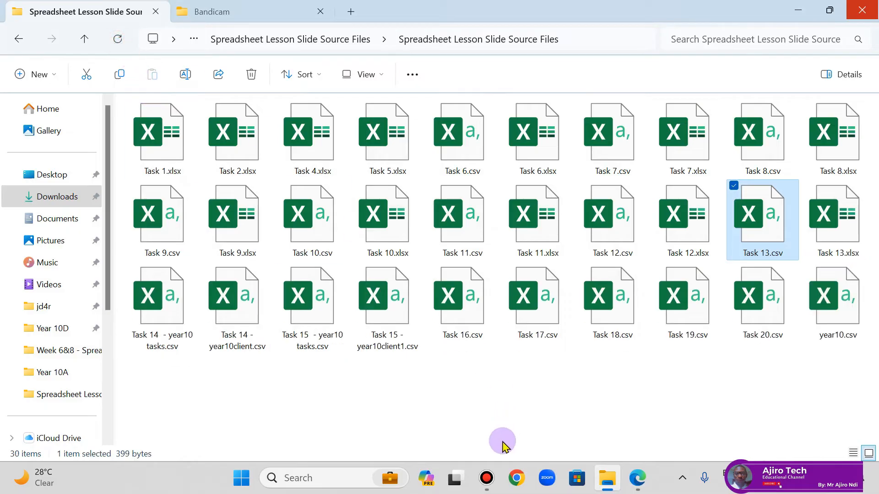
# Step: Switch to the lesson PDF in Edge and read the VLOOKUP notes and Task 14 instructions on page 25
pyautogui.click(644, 482)
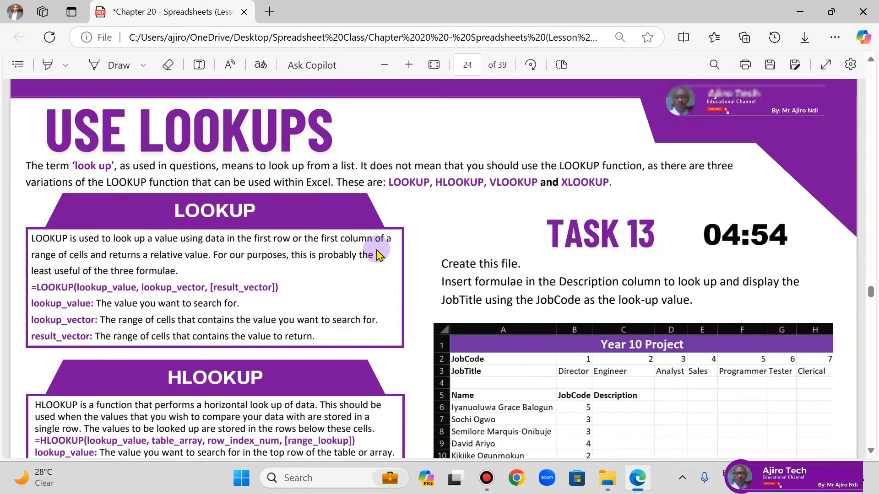
pyautogui.scroll(-5, 377, 252)
pyautogui.scroll(4, 377, 251)
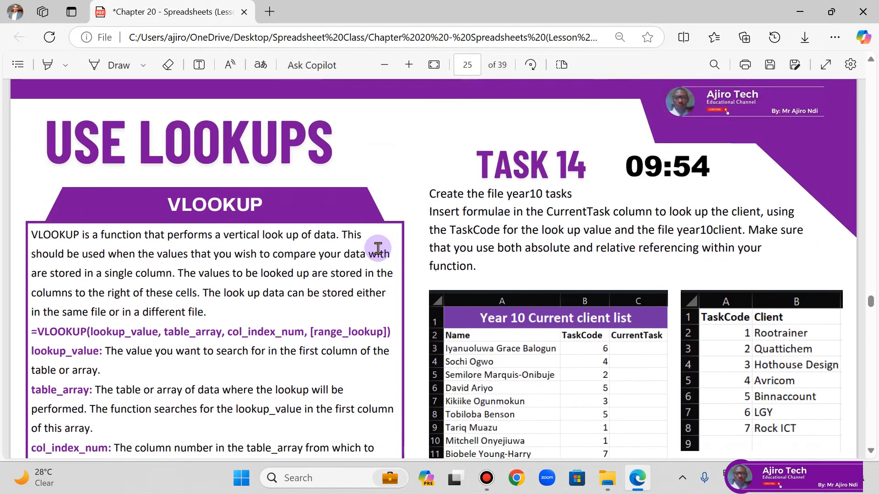
pyautogui.scroll(-3, 378, 248)
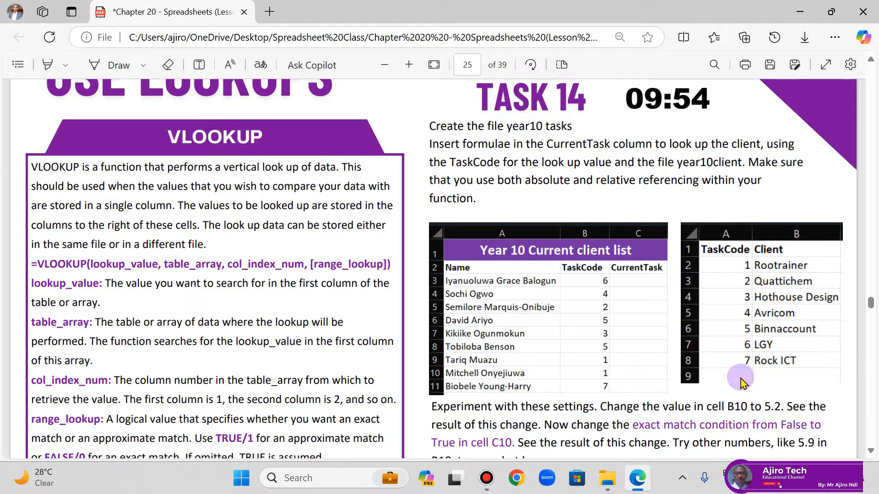
# Step: Switch to File Explorer and open Task 14 - year10client.csv and Task 14 - year10 tasks.csv in Excel
pyautogui.click(605, 486)
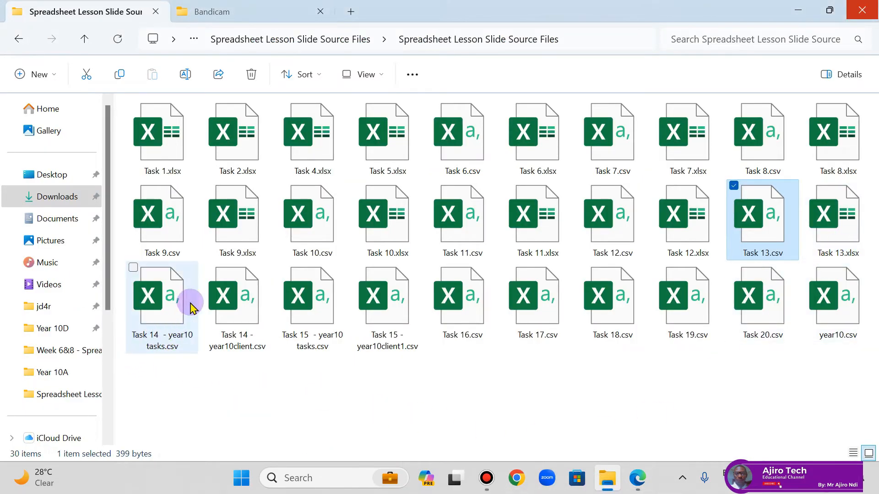
pyautogui.click(229, 312)
pyautogui.doubleClick(228, 312)
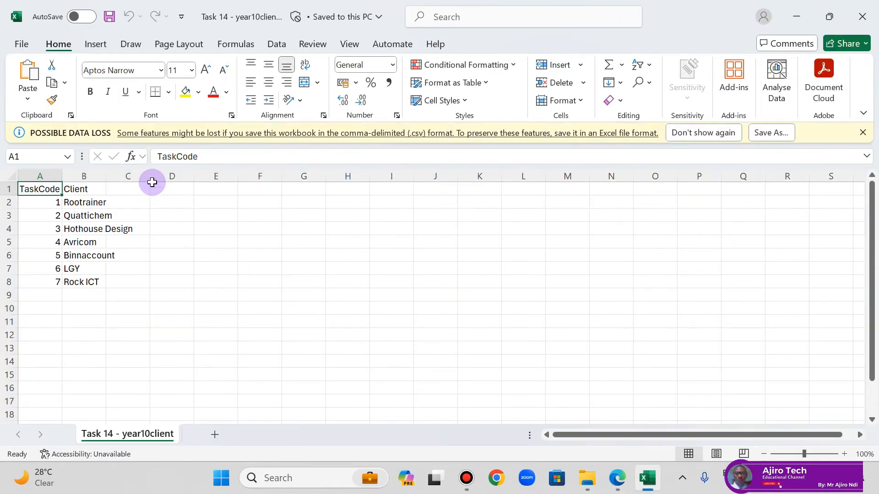
pyautogui.click(589, 486)
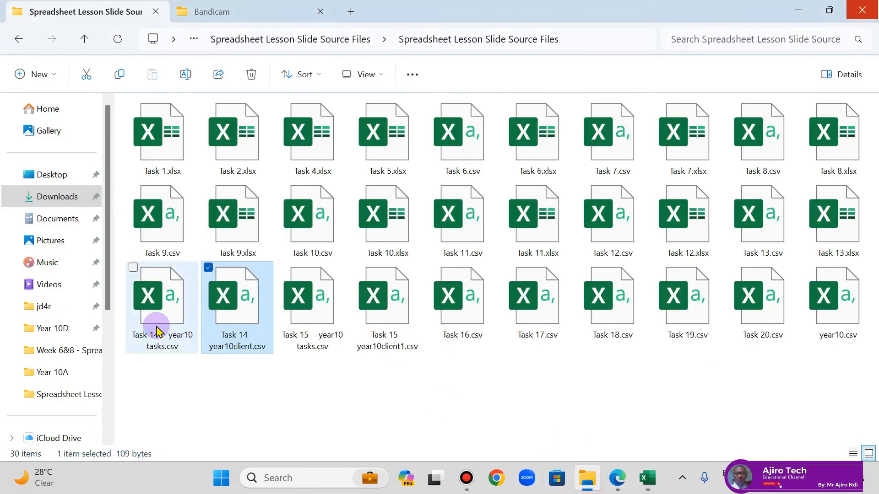
pyautogui.doubleClick(158, 332)
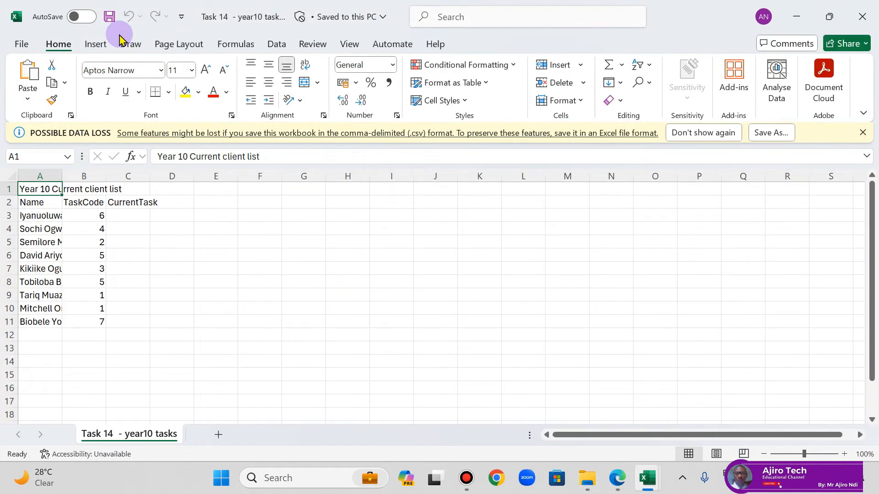
# Step: Save the year10 tasks file as an Excel Workbook (*.xlsx) under the same name and folder
pyautogui.click(24, 46)
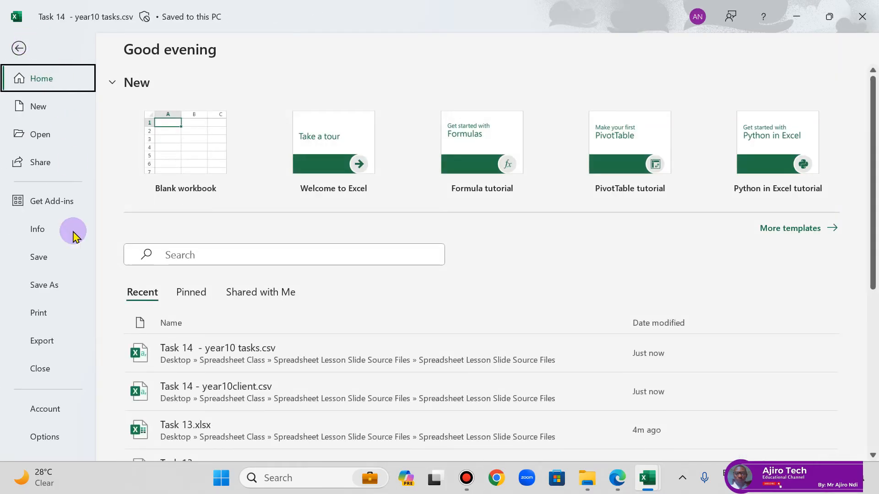
pyautogui.click(55, 286)
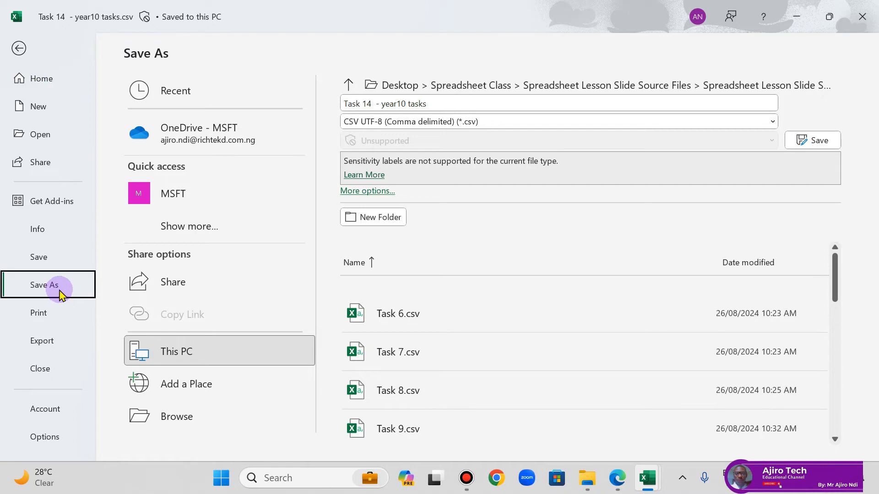
pyautogui.click(403, 121)
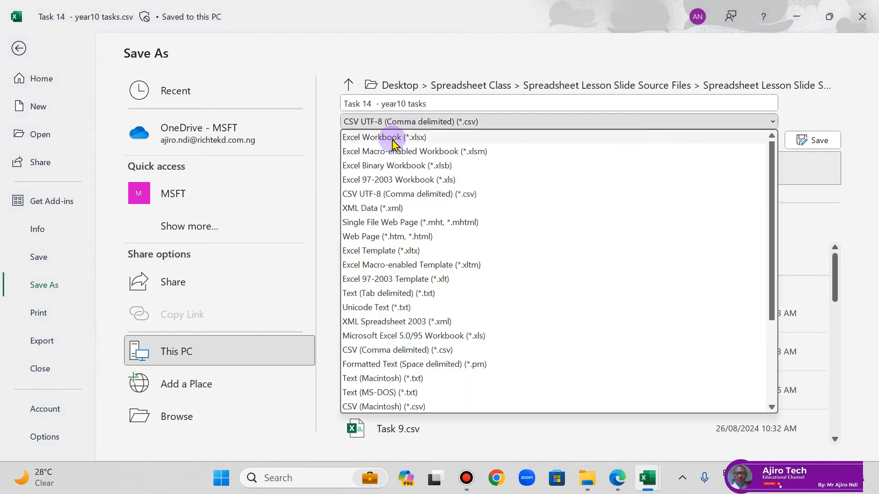
pyautogui.click(393, 138)
pyautogui.click(802, 140)
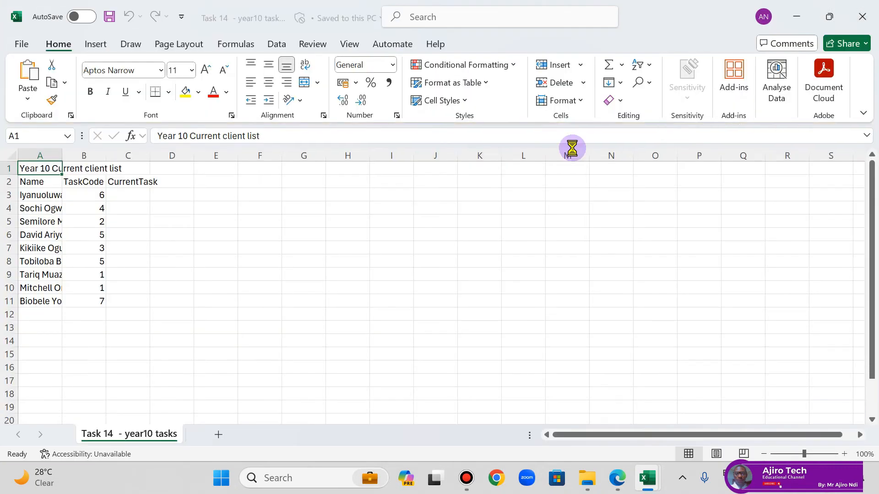
# Step: Fit all column widths in the year10 tasks workbook to their contents
pyautogui.click(14, 155)
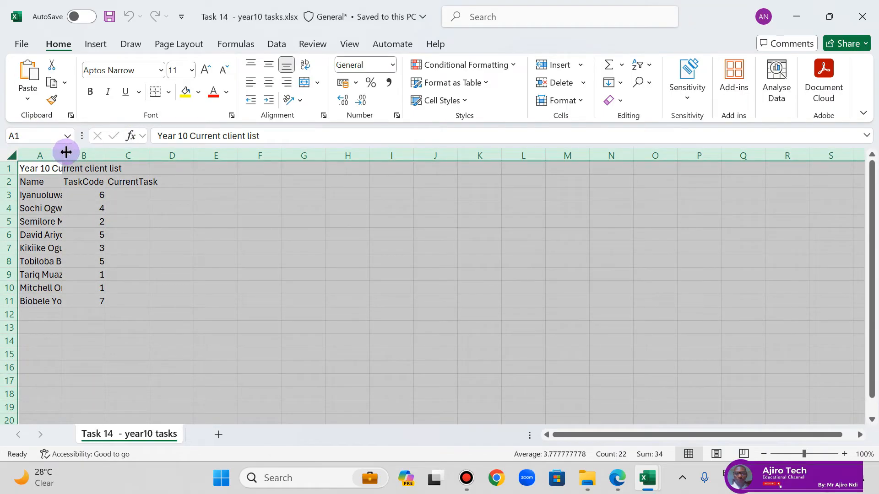
pyautogui.doubleClick(66, 152)
pyautogui.click(323, 241)
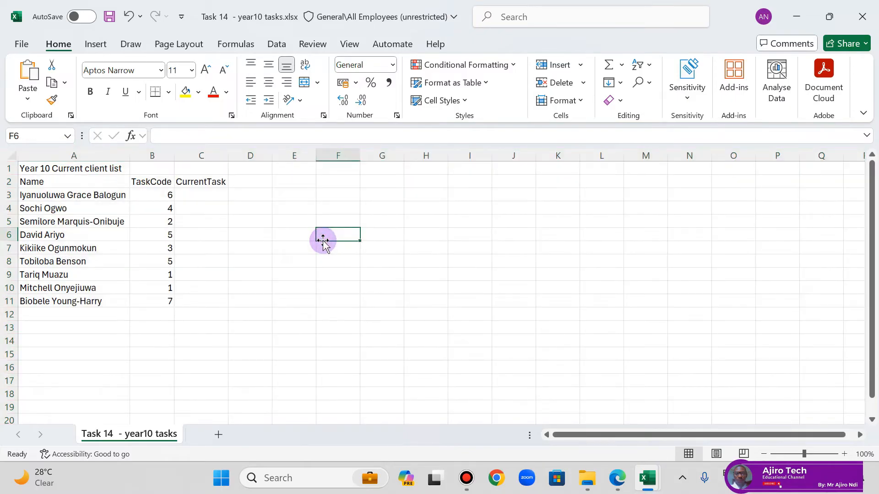
# Step: Bring up the year10client file and fit all its column widths to their contents
pyautogui.moveTo(647, 478)
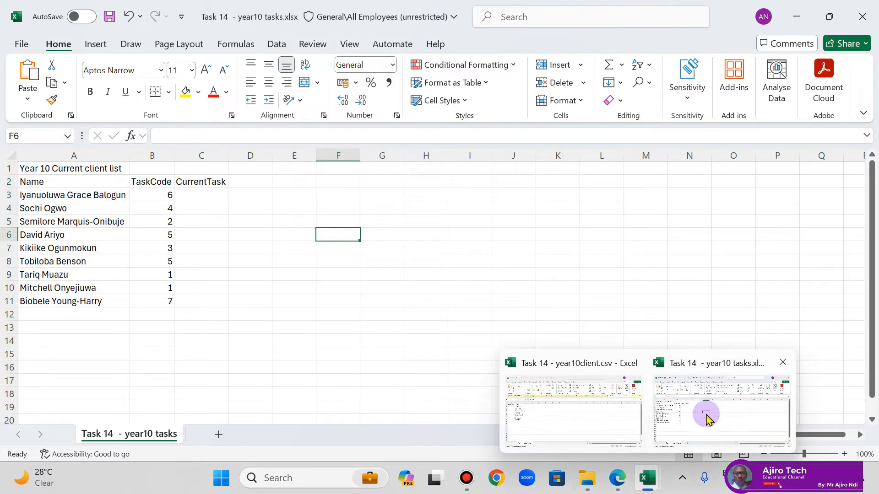
pyautogui.click(535, 418)
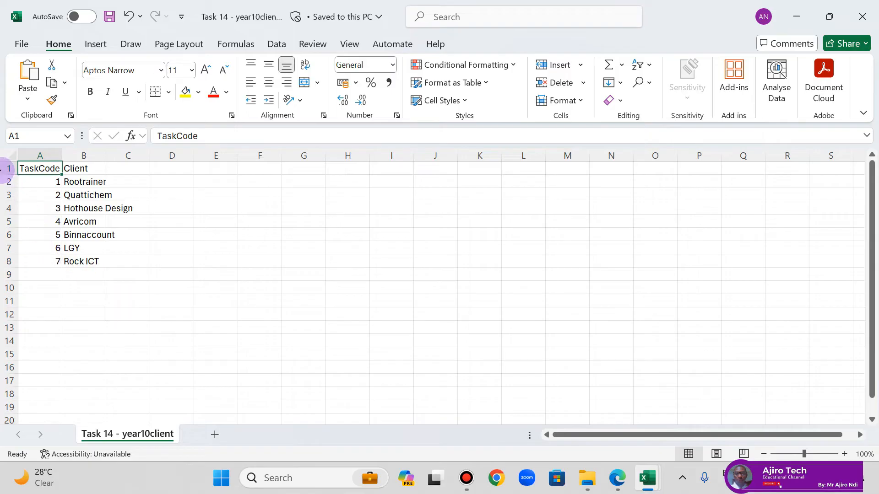
pyautogui.click(10, 153)
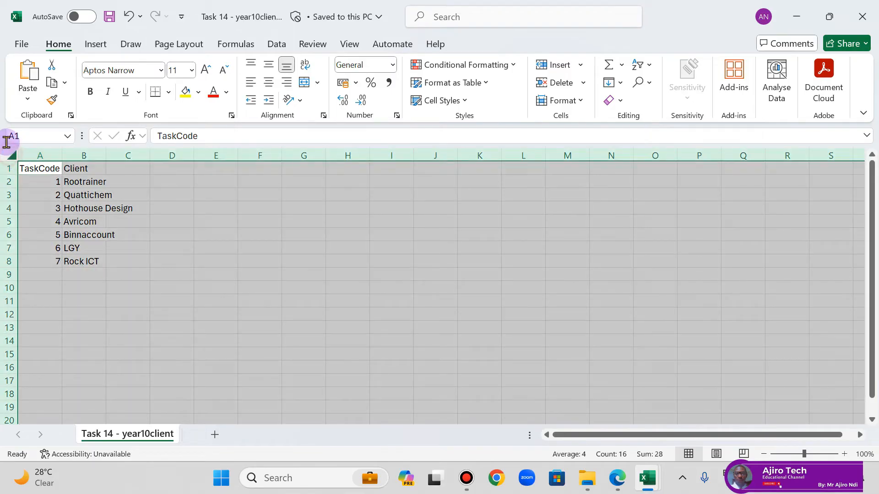
pyautogui.doubleClick(63, 155)
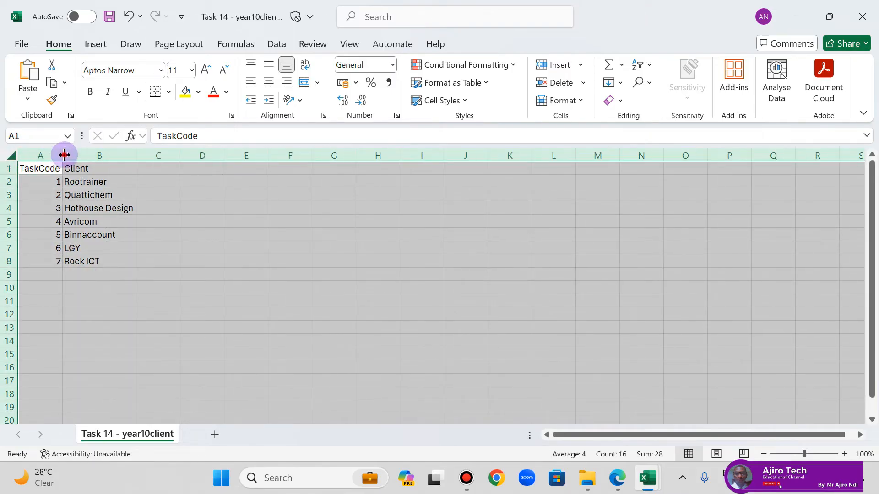
pyautogui.click(150, 219)
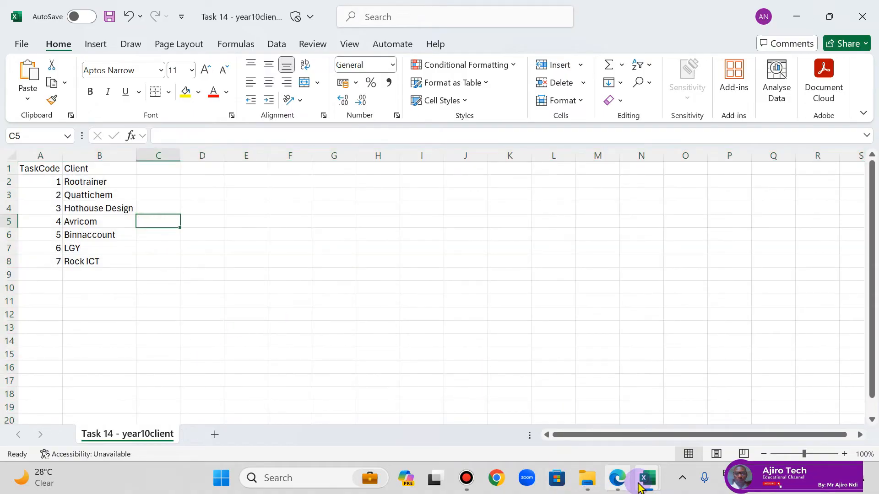
# Step: Return to the year10 tasks workbook, check the layout in the lesson PDF, and merge and centre the title across A1:C1
pyautogui.moveTo(643, 485)
pyautogui.click(667, 435)
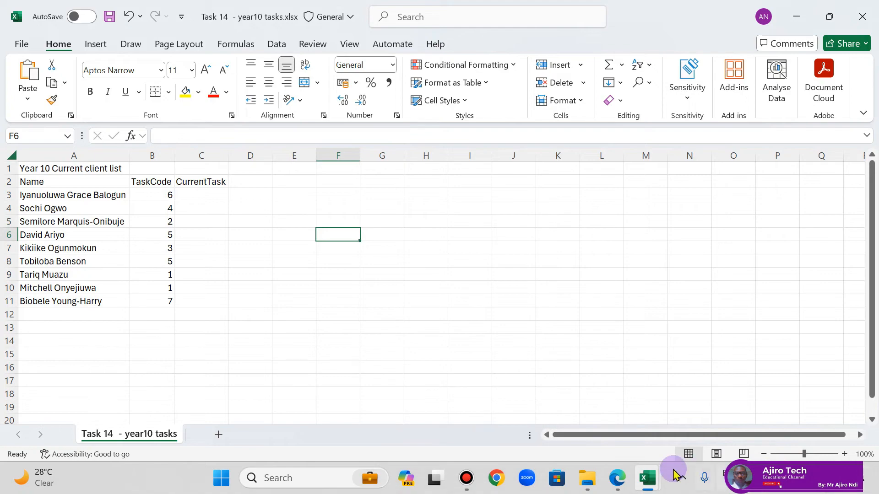
pyautogui.click(621, 481)
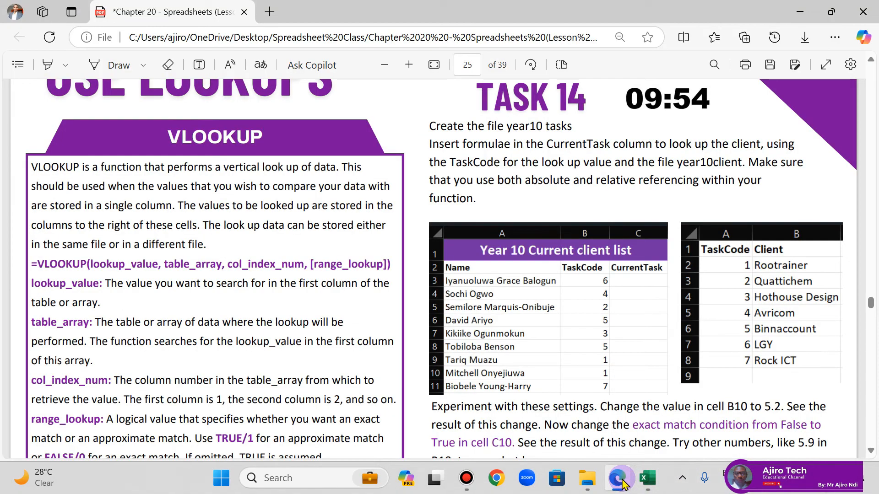
pyautogui.click(618, 478)
pyautogui.moveTo(44, 169); pyautogui.dragTo(197, 169)
pyautogui.click(318, 83)
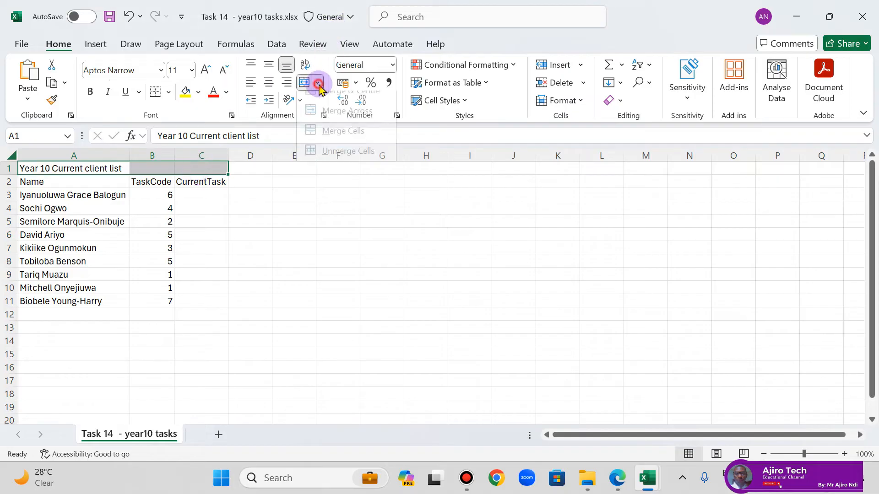
pyautogui.click(336, 101)
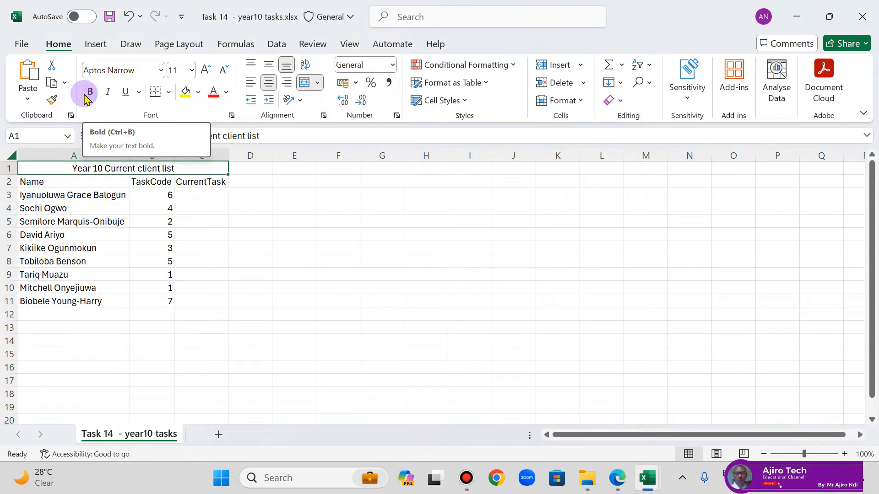
# Step: Format the merged title with a purple fill and white bold text at size 16, checking the look against the lesson PDF
pyautogui.click(198, 92)
pyautogui.click(291, 250)
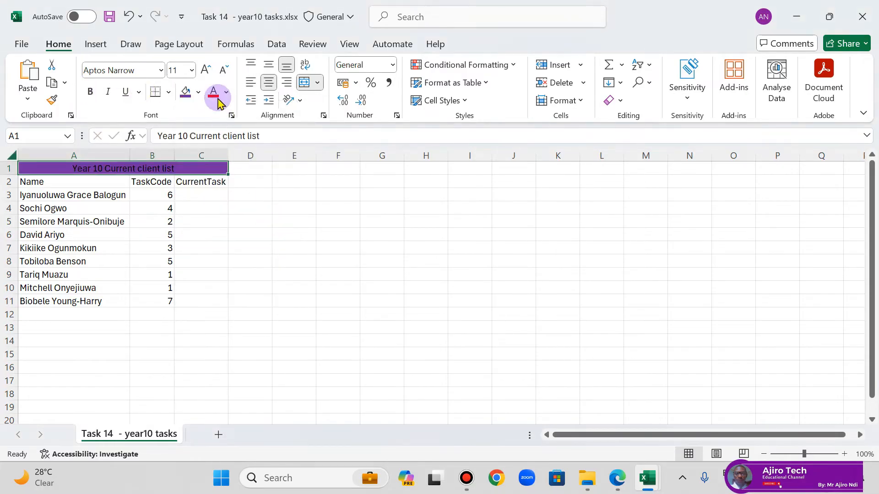
pyautogui.click(226, 92)
pyautogui.click(213, 177)
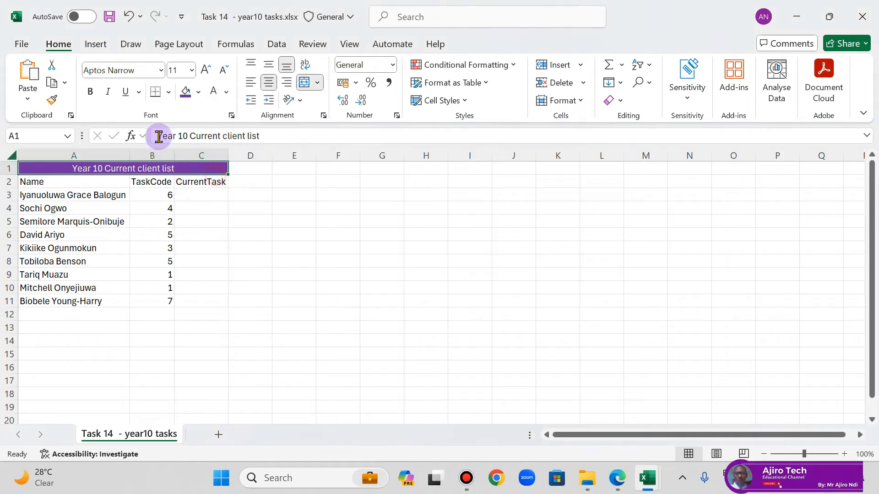
pyautogui.click(90, 91)
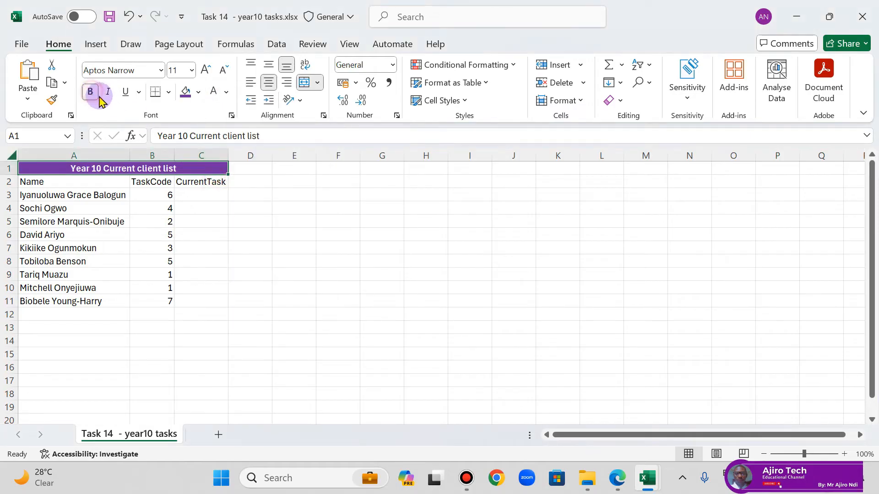
pyautogui.click(617, 478)
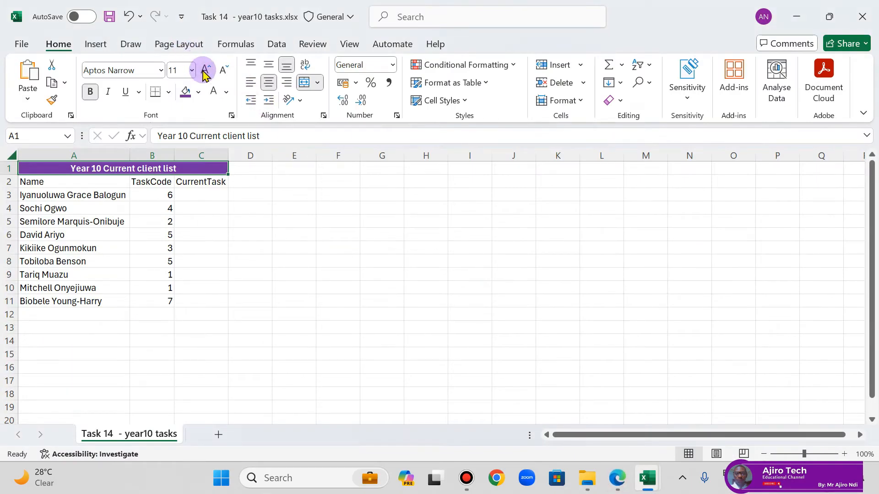
pyautogui.click(204, 70)
pyautogui.click(205, 70)
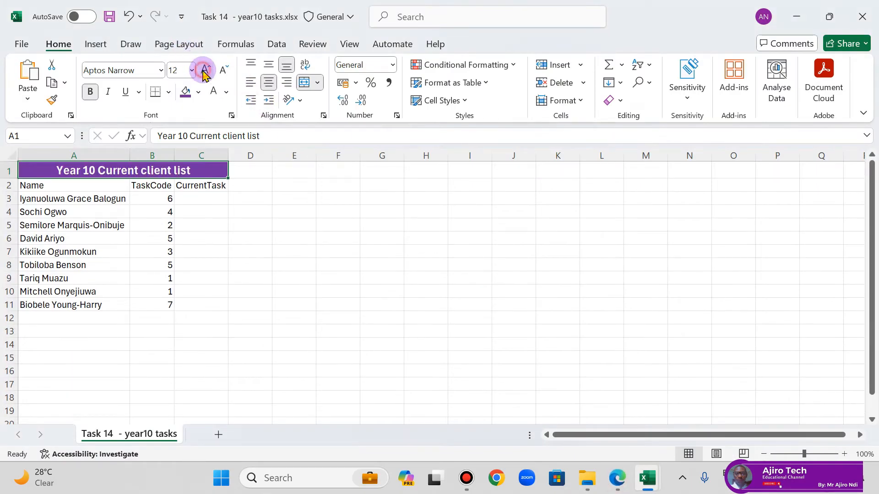
pyautogui.click(205, 69)
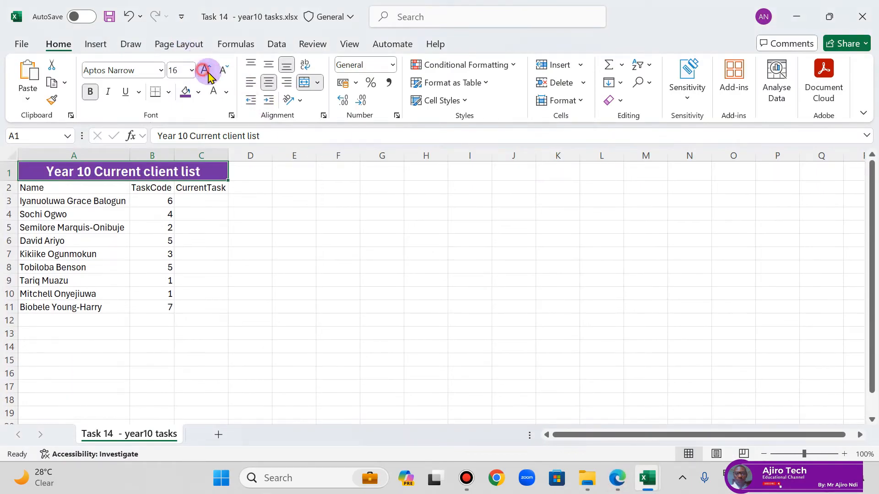
# Step: Check the header row in the lesson PDF and make the headings in A2:C2 of the year10 tasks workbook bold
pyautogui.click(617, 478)
pyautogui.click(647, 477)
pyautogui.click(63, 188)
pyautogui.moveTo(62, 189); pyautogui.dragTo(196, 188)
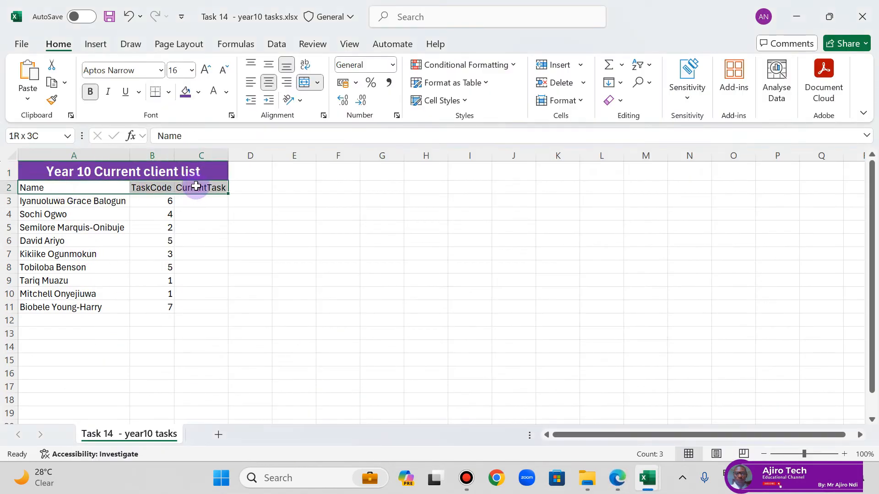
pyautogui.click(90, 92)
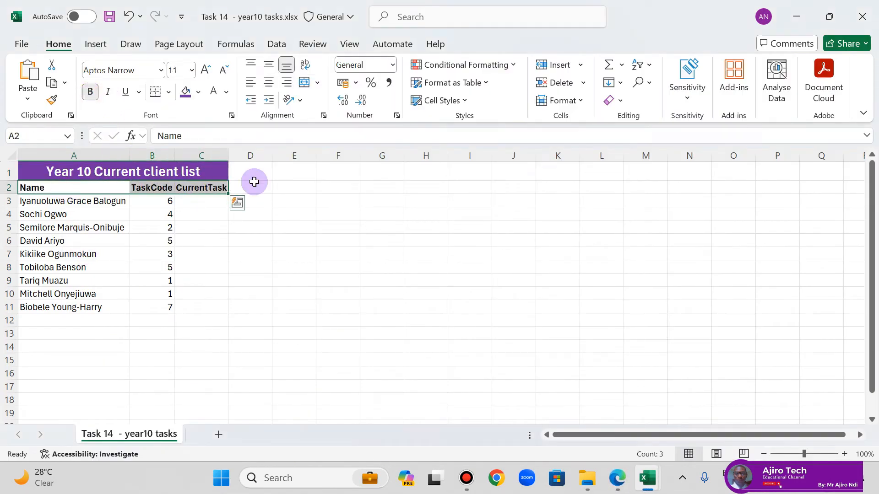
# Step: Reread the Task 14 instructions in the lesson PDF and start a VLOOKUP in C3 of year10 tasks with B3 as the lookup value
pyautogui.click(617, 478)
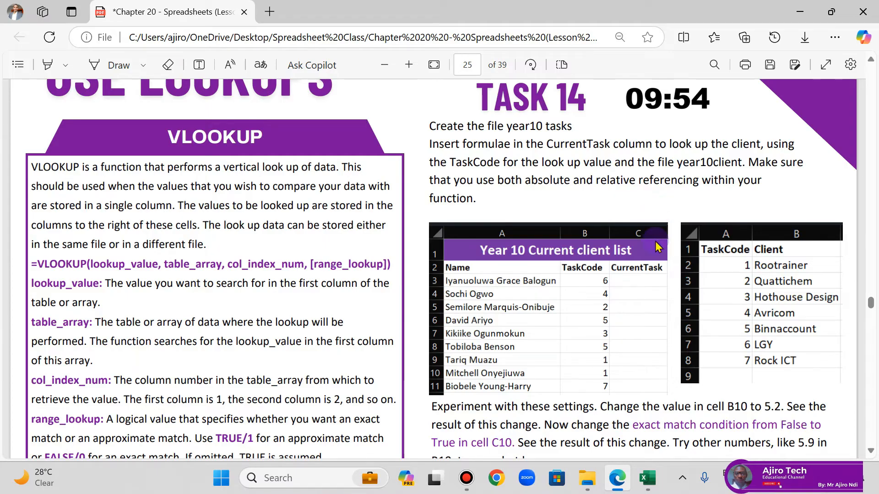
pyautogui.click(647, 479)
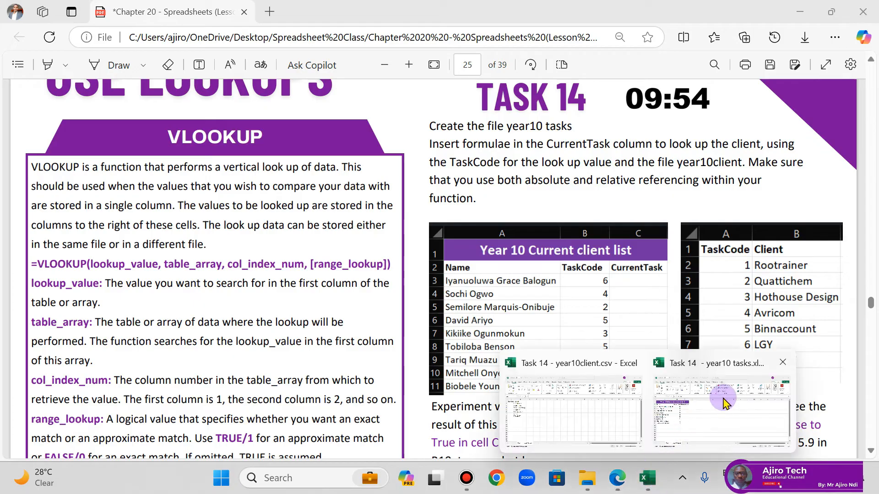
pyautogui.click(690, 430)
pyautogui.click(200, 202)
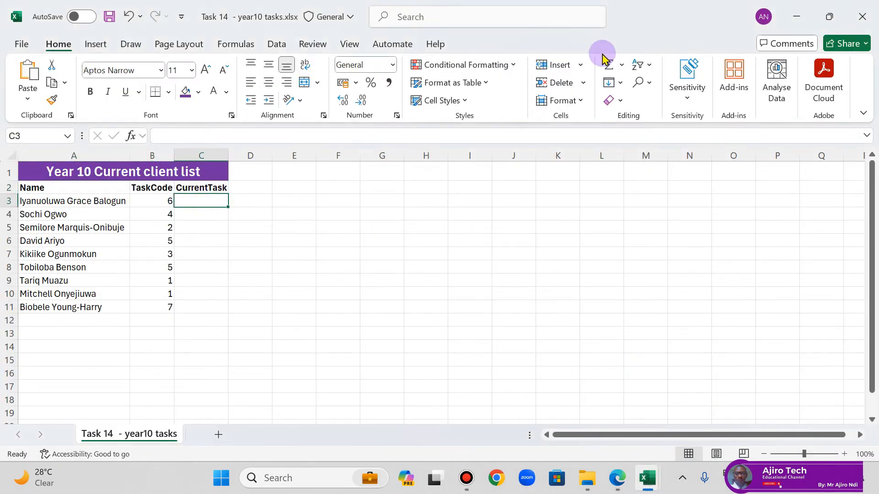
pyautogui.write('=vlo')
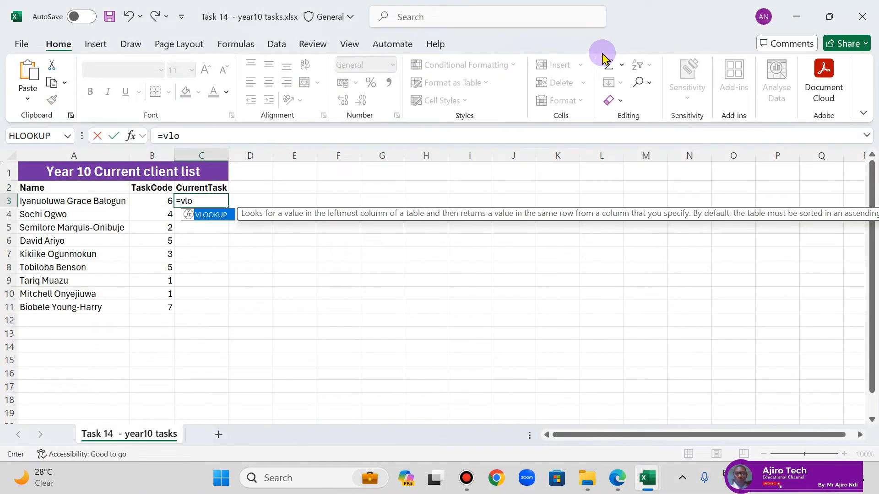
pyautogui.doubleClick(210, 215)
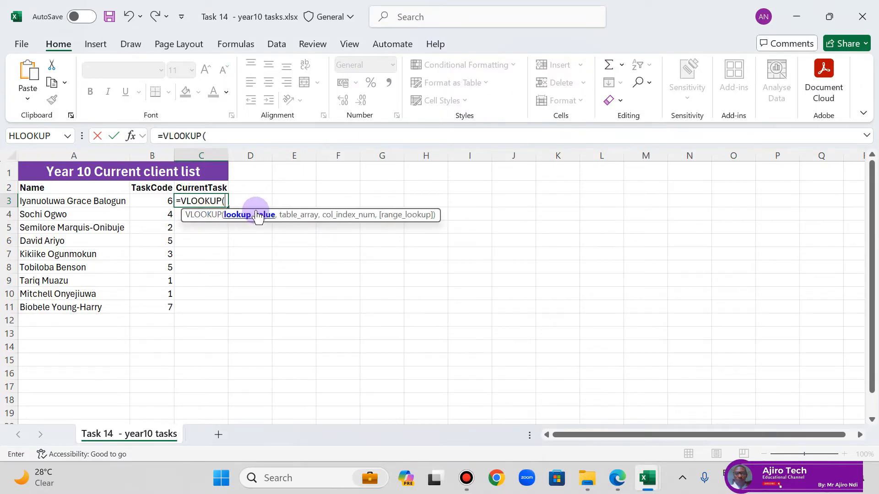
pyautogui.click(159, 201)
pyautogui.write(',')
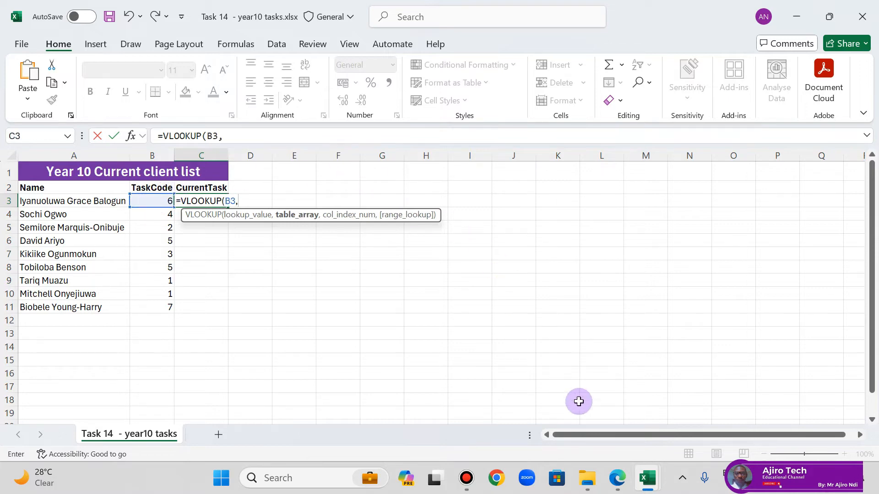
# Step: Complete the C3 VLOOKUP with $A$2:$B$8 of the year10client file as table array, column index 2 and FALSE for an exact match
pyautogui.moveTo(651, 473)
pyautogui.click(575, 418)
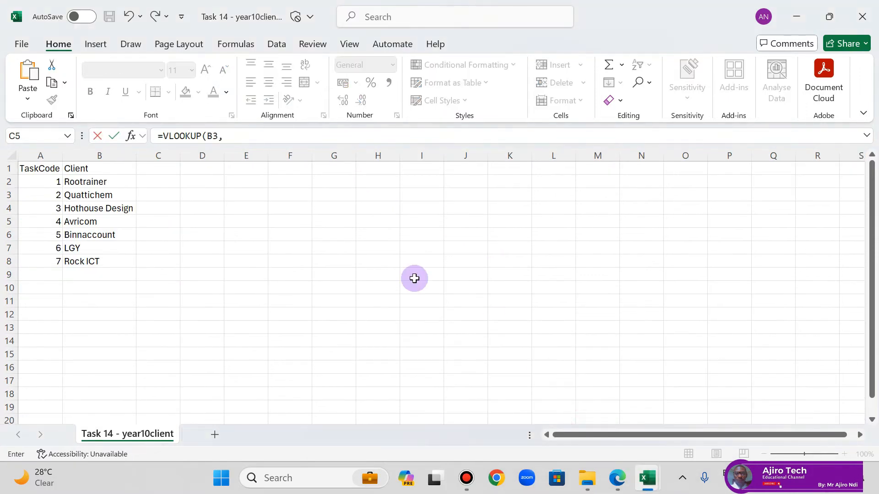
pyautogui.moveTo(28, 180); pyautogui.dragTo(92, 260)
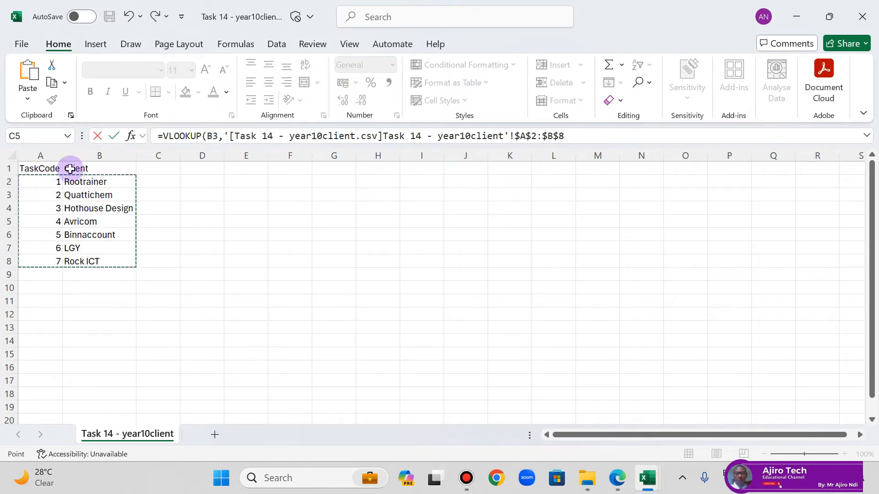
pyautogui.click(574, 135)
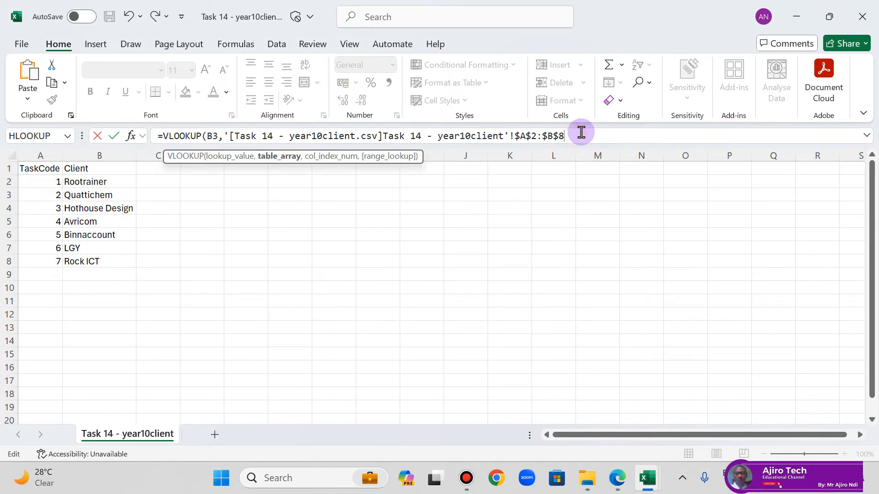
pyautogui.write(',')
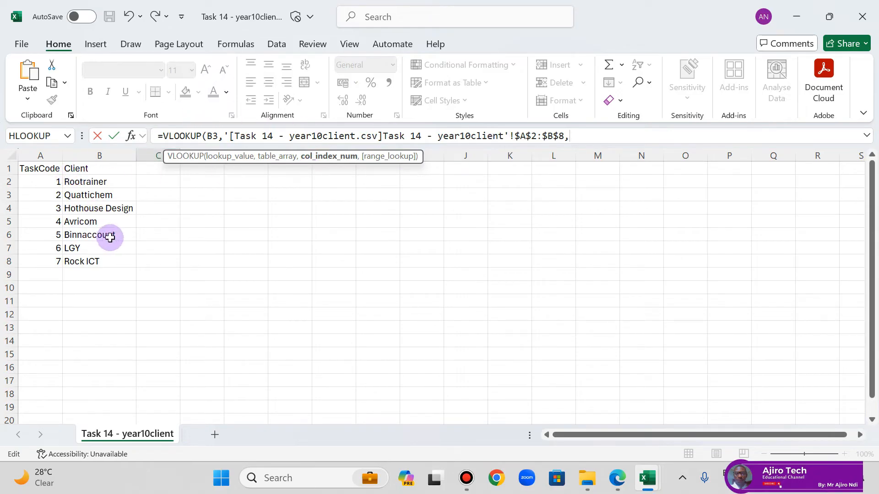
pyautogui.write('2')
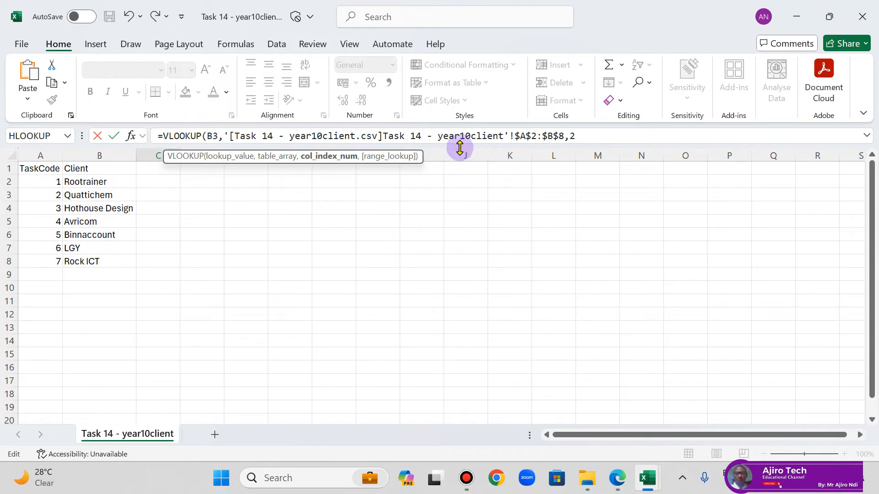
pyautogui.write(',')
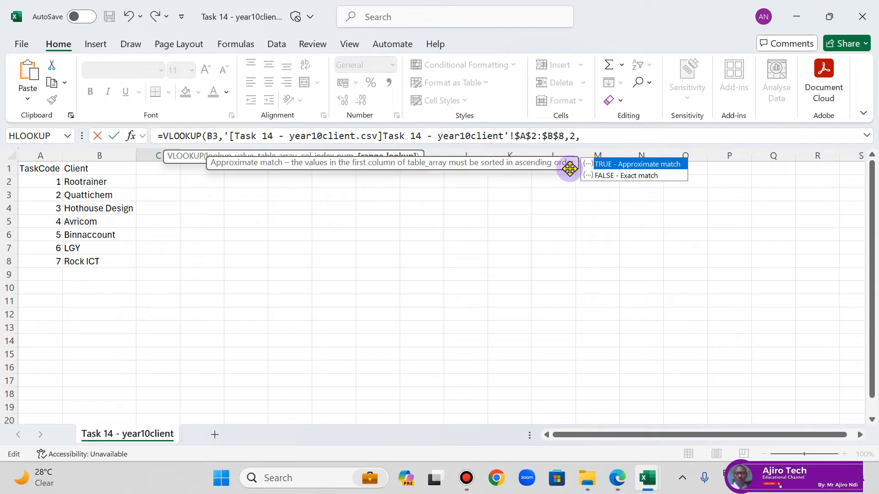
pyautogui.doubleClick(628, 176)
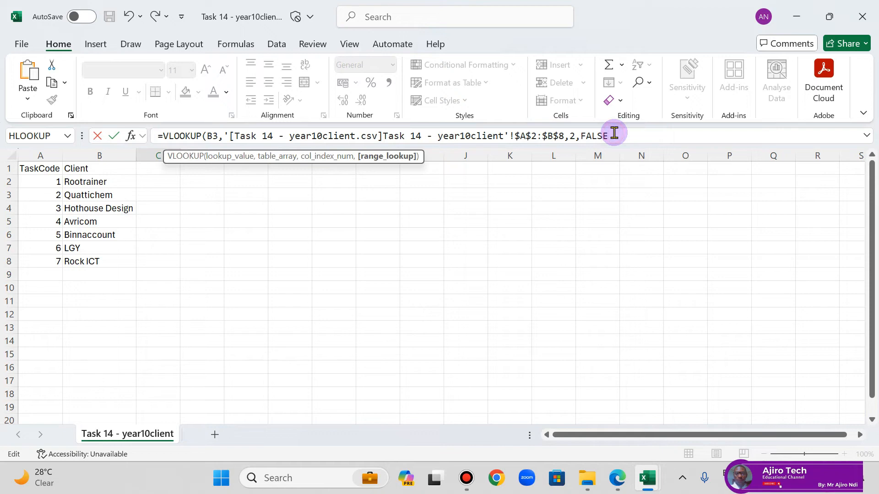
pyautogui.write(')')
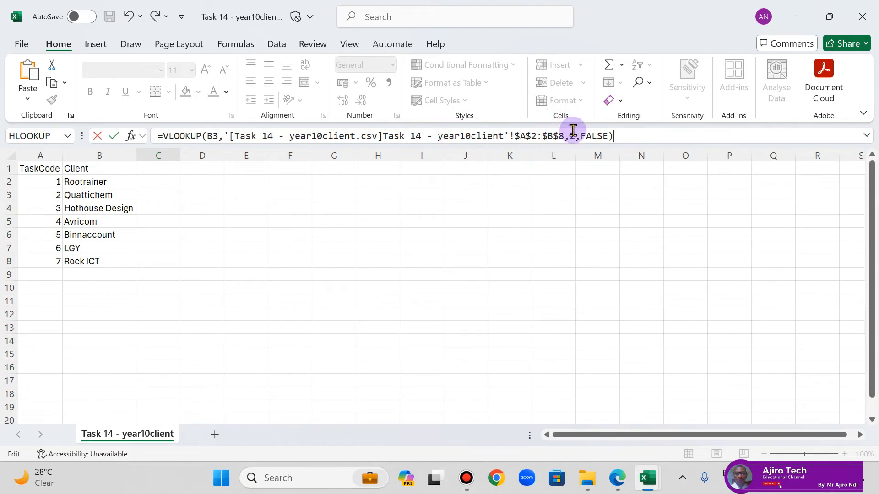
pyautogui.press('Return')
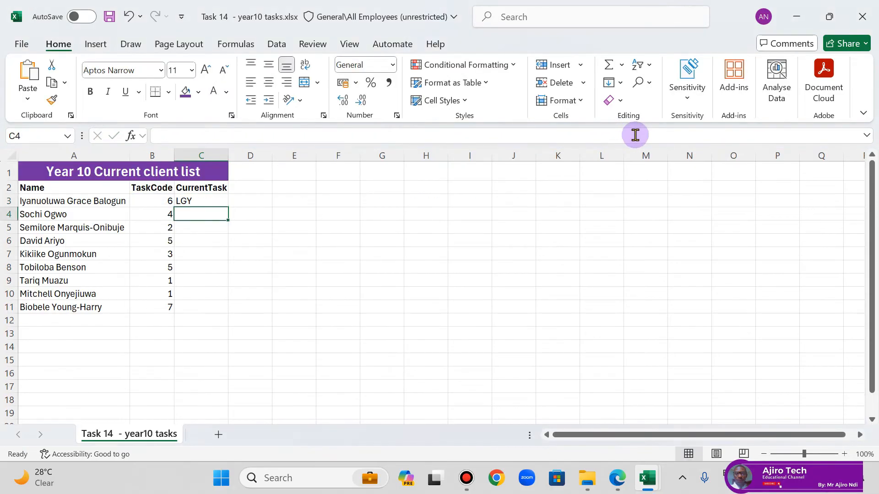
# Step: Fill the C3 VLOOKUP formula down to C11 and fit column C's width to its contents
pyautogui.click(192, 199)
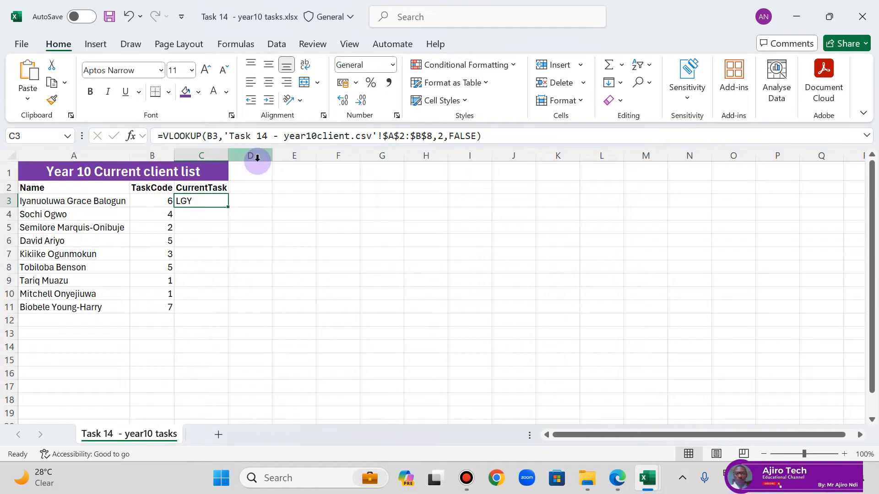
pyautogui.doubleClick(228, 208)
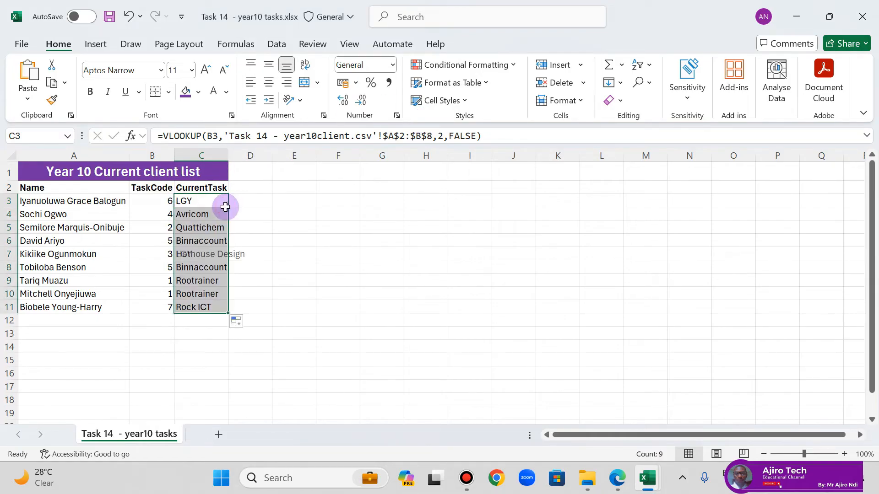
pyautogui.doubleClick(228, 153)
pyautogui.click(215, 216)
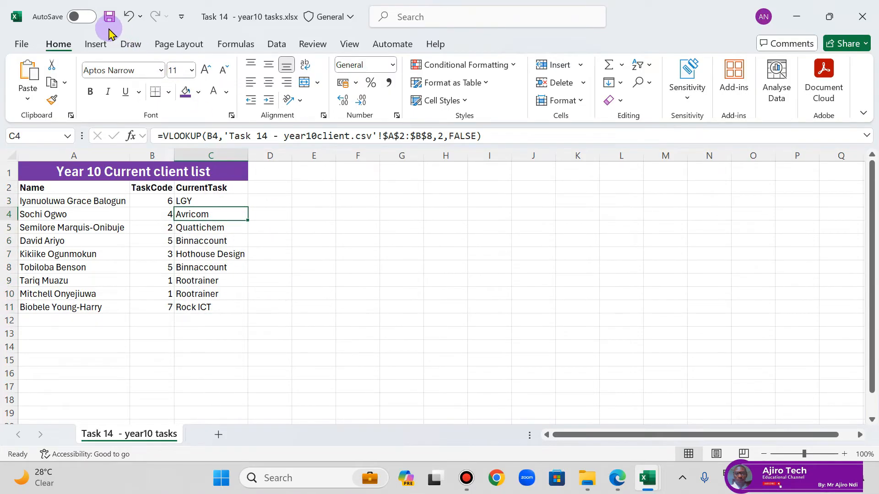
# Step: Save and close the year10 tasks workbook, and close the year10client file without saving its changes
pyautogui.click(109, 19)
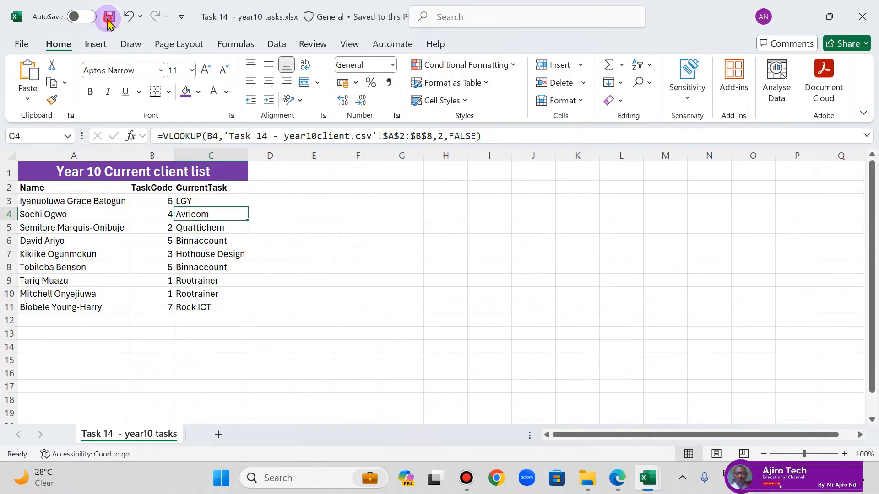
pyautogui.click(862, 17)
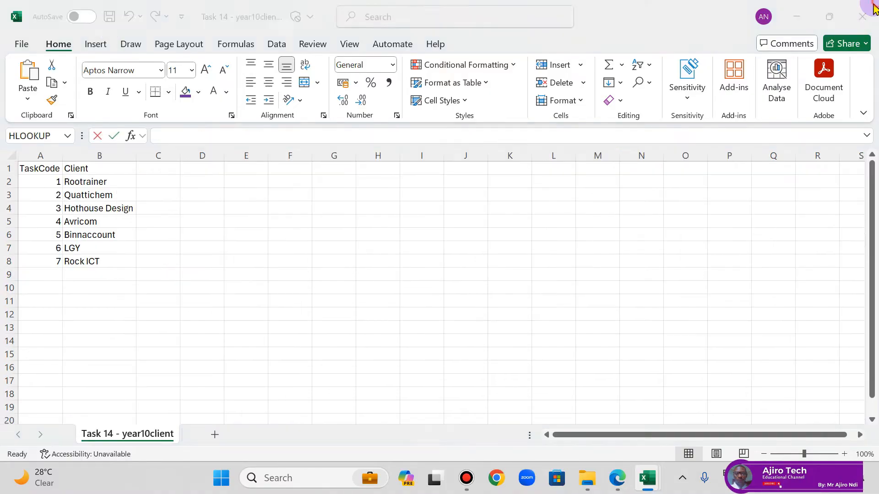
pyautogui.click(862, 17)
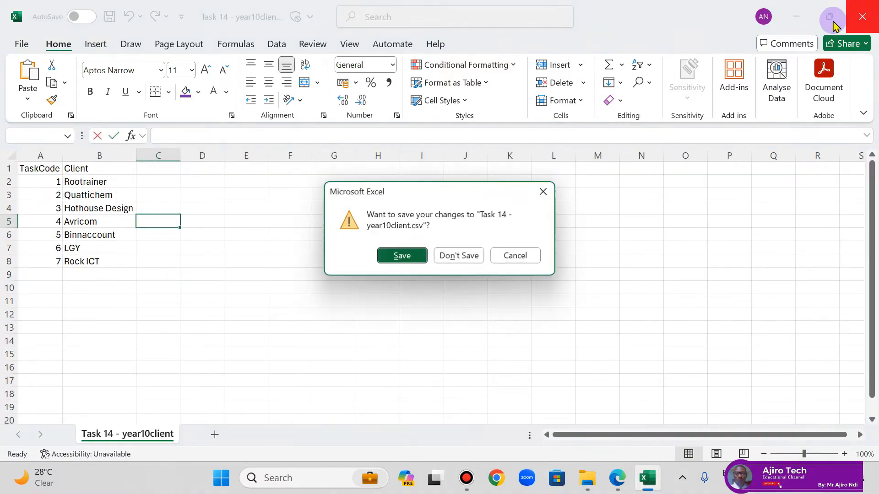
pyautogui.click(459, 255)
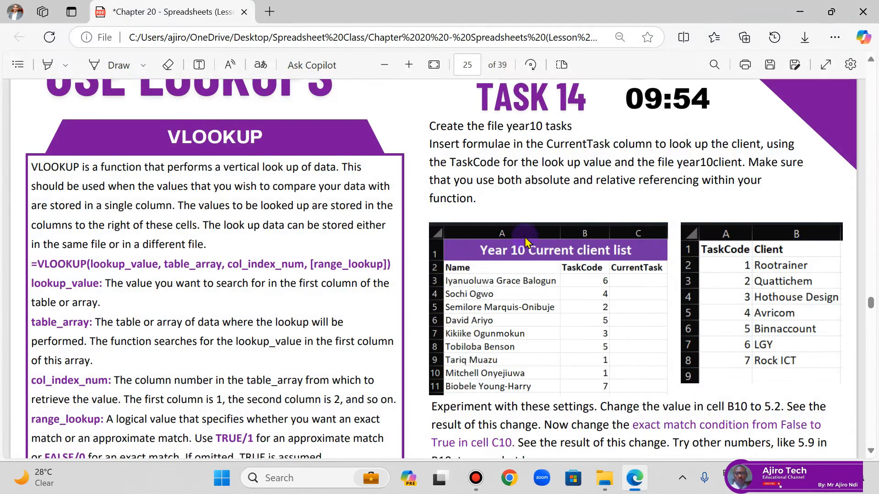
# Step: Find the XLOOKUP explanation and Task 15 on page 26 of the lesson PDF and enlarge the page for reading
pyautogui.scroll(-5, 369, 271)
pyautogui.scroll(-2, 369, 270)
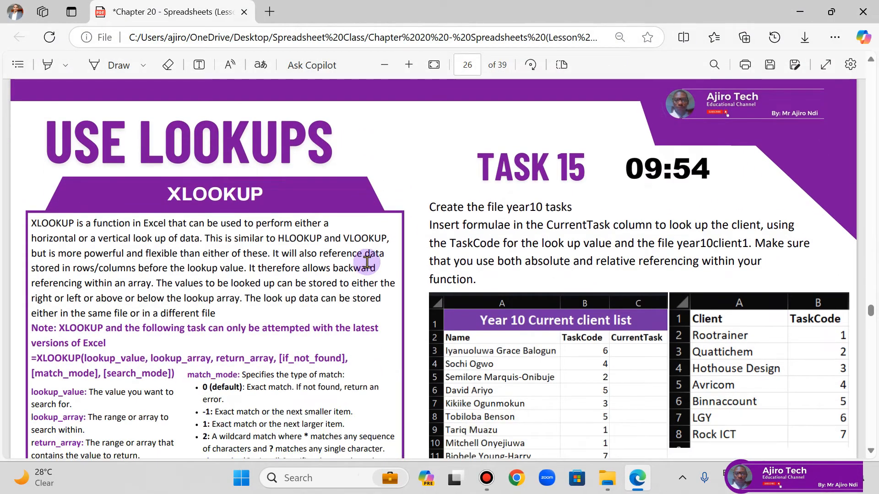
pyautogui.scroll(-1, 368, 261)
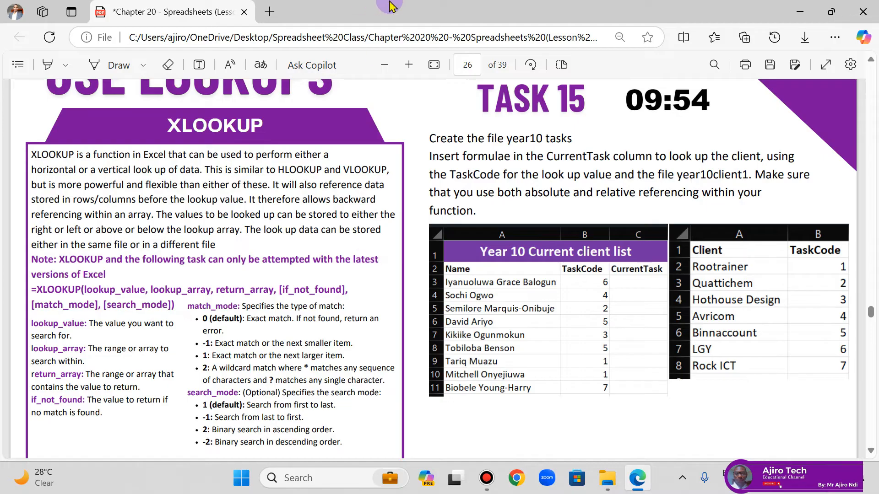
pyautogui.scroll(2, 295, 298)
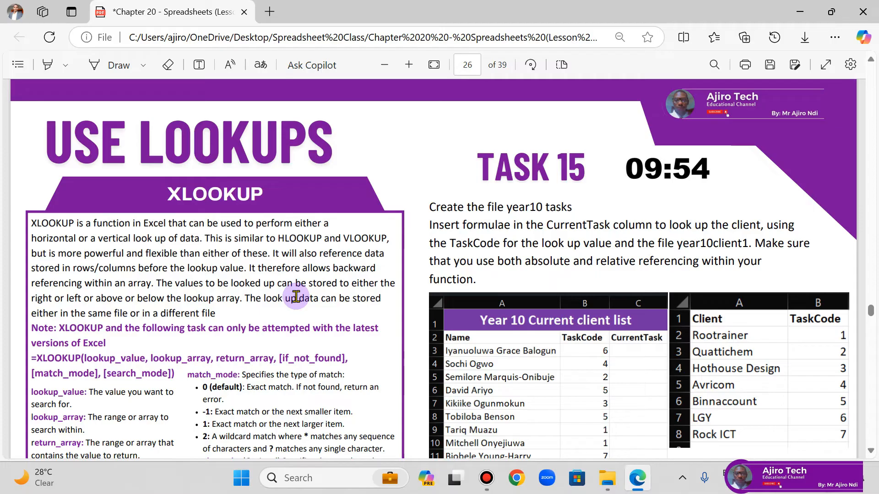
pyautogui.click(408, 64)
pyautogui.click(409, 64)
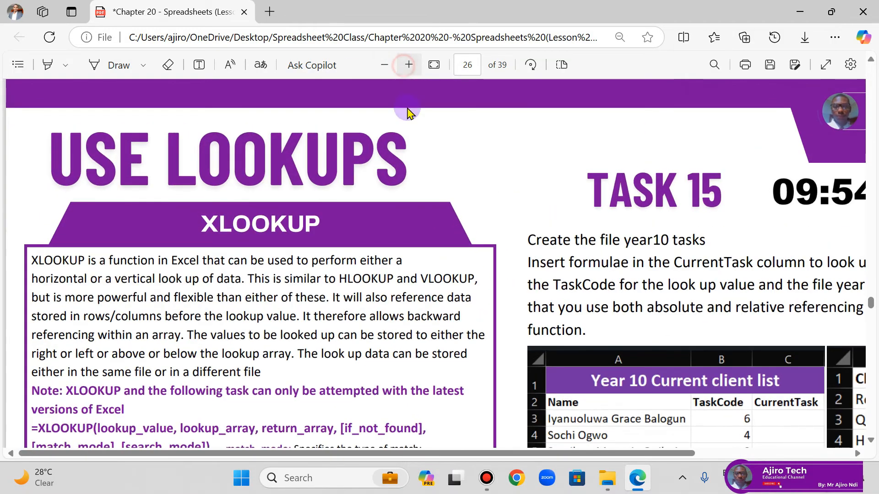
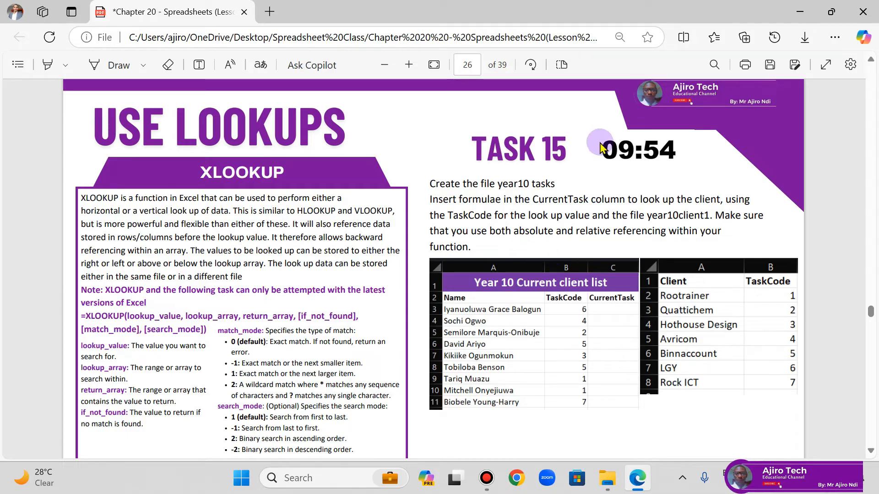
# Step: Open Task 15 - year10client1.csv and Task 15 - year10 tasks.csv from the Spreadsheet Lesson Slide Source Files folder
pyautogui.click(607, 478)
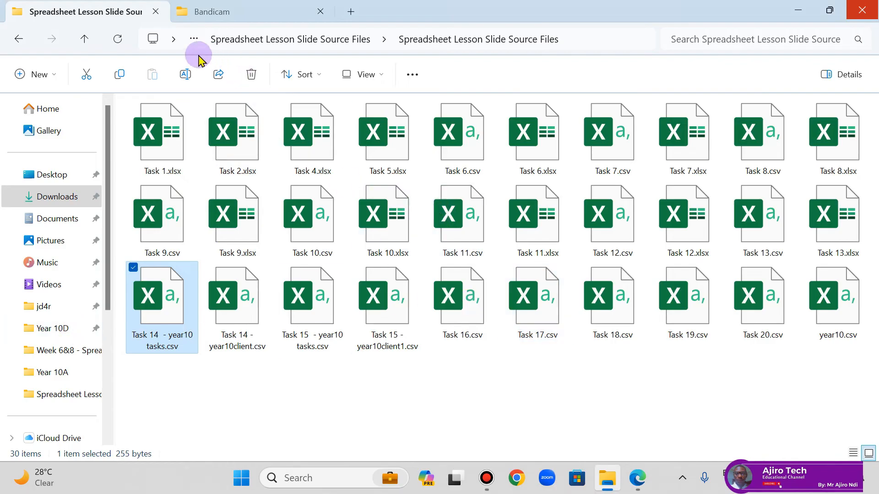
pyautogui.click(115, 41)
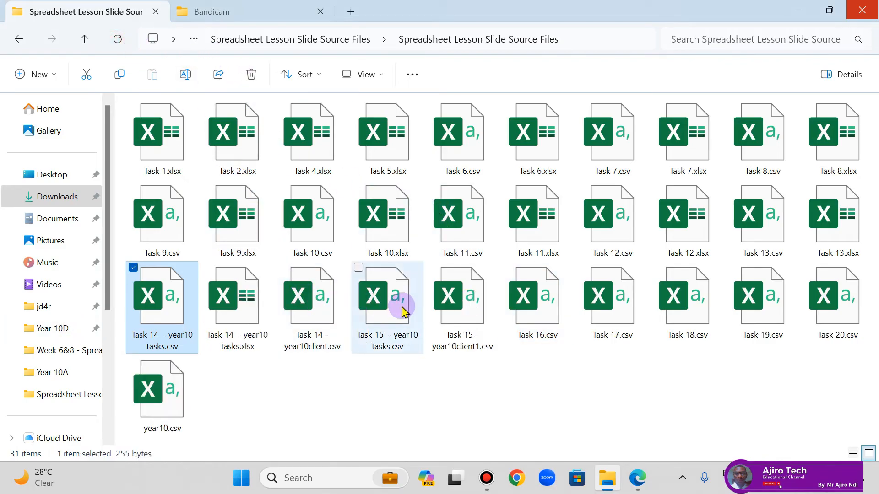
pyautogui.click(442, 315)
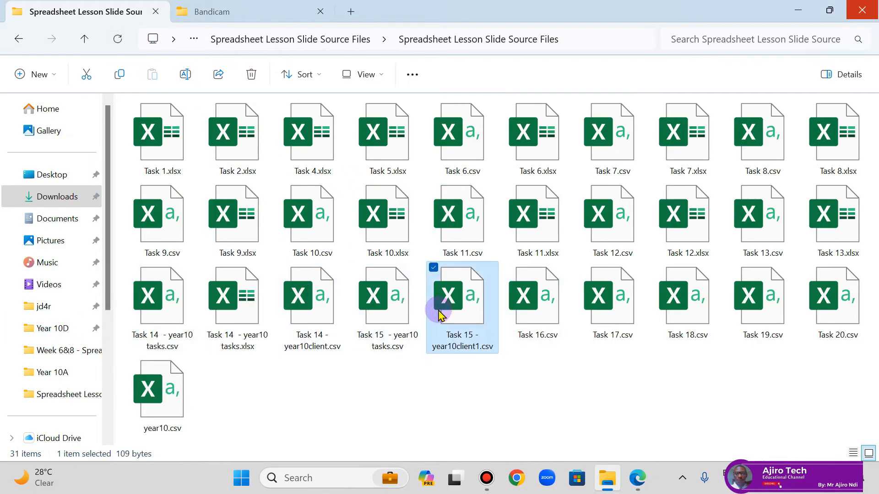
pyautogui.doubleClick(440, 315)
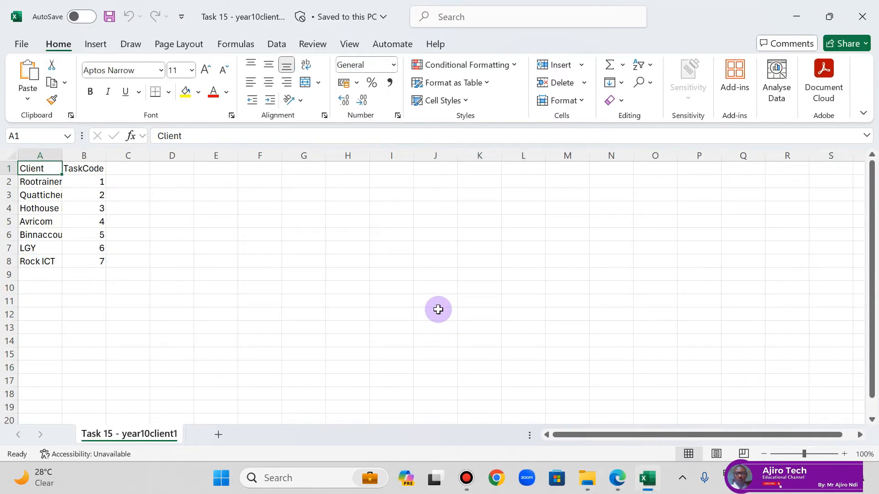
pyautogui.click(587, 478)
pyautogui.click(388, 327)
pyautogui.doubleClick(388, 327)
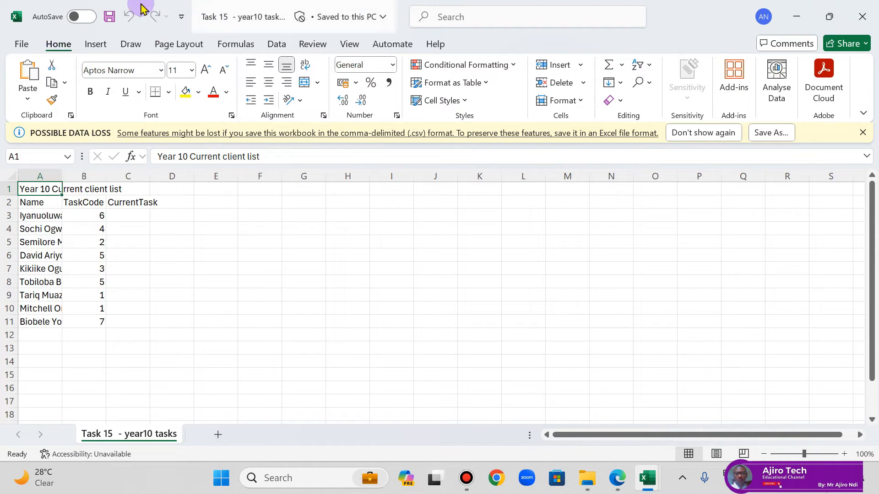
# Step: Save the Task 15 - year10 tasks file as an Excel Workbook (*.xlsx) under the same name
pyautogui.click(18, 45)
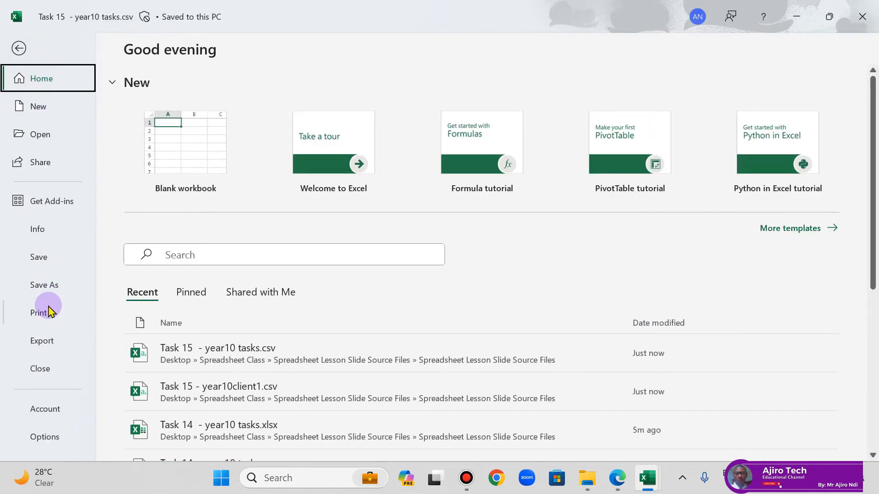
pyautogui.click(44, 285)
pyautogui.click(467, 121)
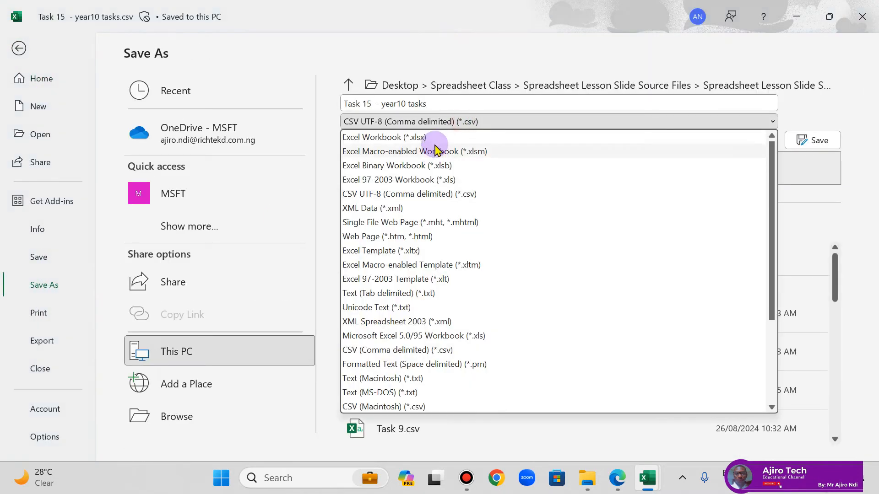
pyautogui.click(435, 137)
pyautogui.click(805, 140)
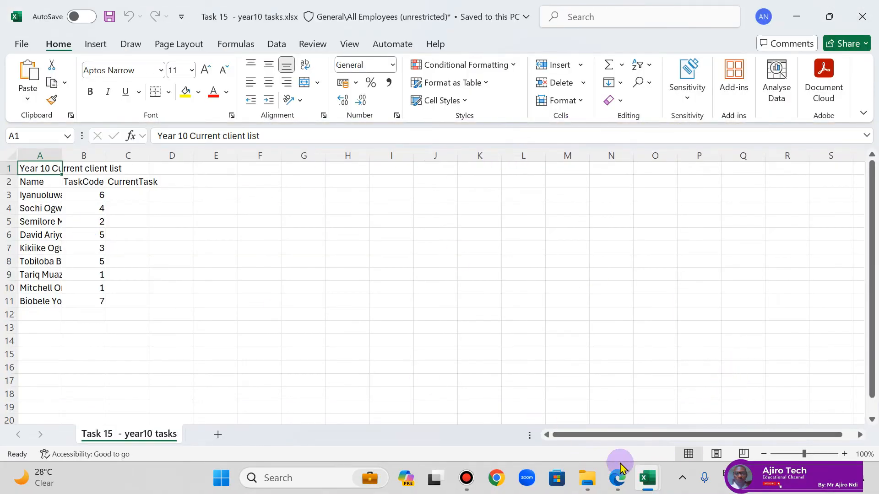
# Step: Check the Task 15 layout in the lesson PDF and fit all columns of the year10 tasks sheet to their contents
pyautogui.click(624, 477)
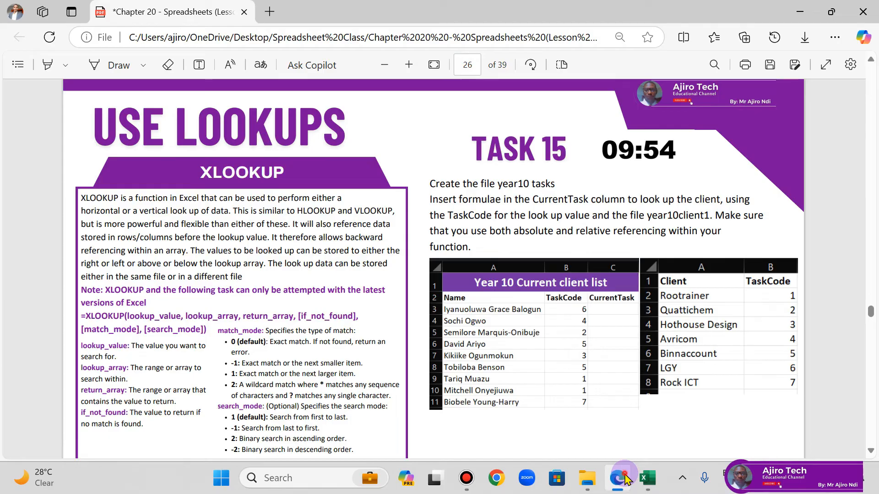
pyautogui.click(625, 480)
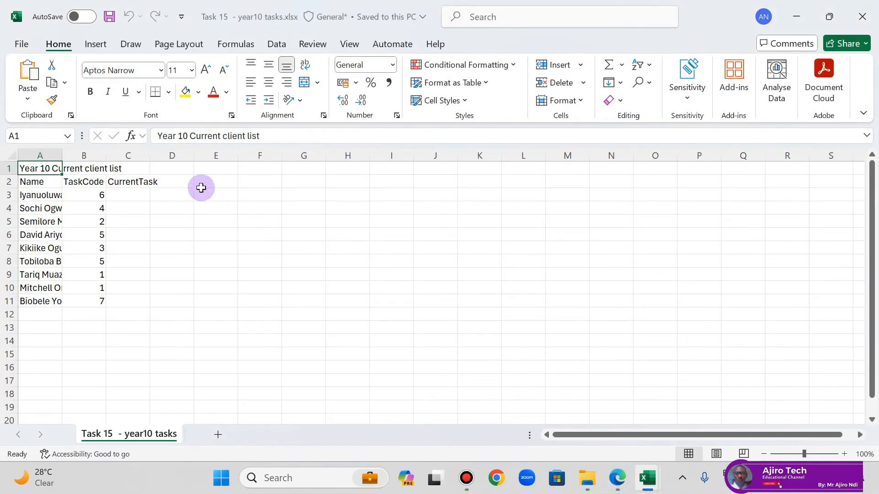
pyautogui.click(12, 158)
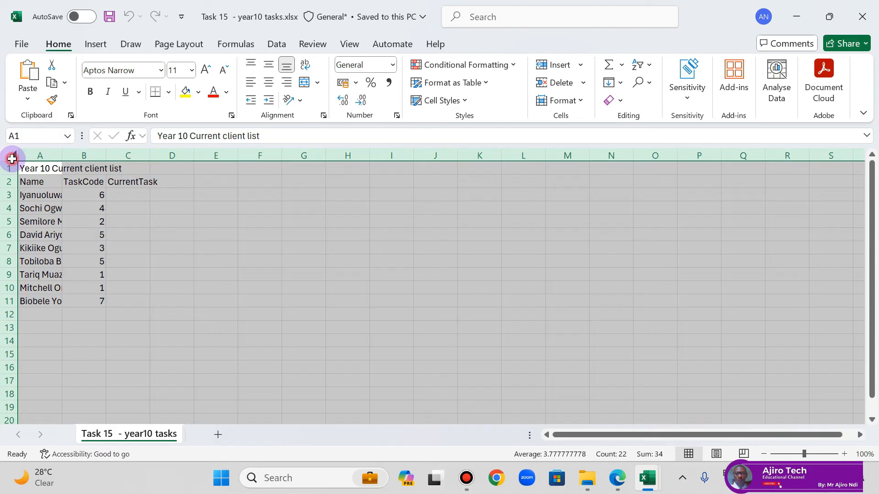
pyautogui.doubleClick(64, 156)
pyautogui.click(121, 208)
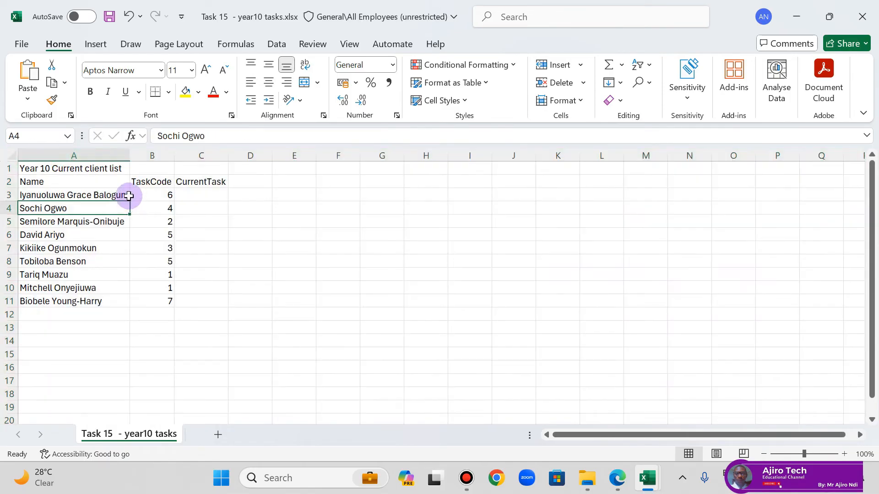
# Step: Merge and centre the title across A1:C1 and format it with purple fill, white font, size 14 and bold
pyautogui.moveTo(84, 165); pyautogui.dragTo(192, 169)
pyautogui.click(317, 83)
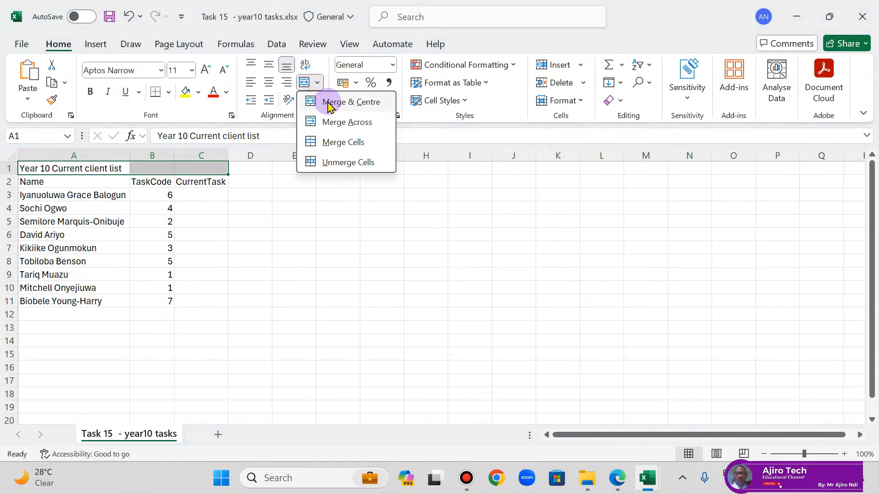
pyautogui.click(324, 100)
pyautogui.click(202, 93)
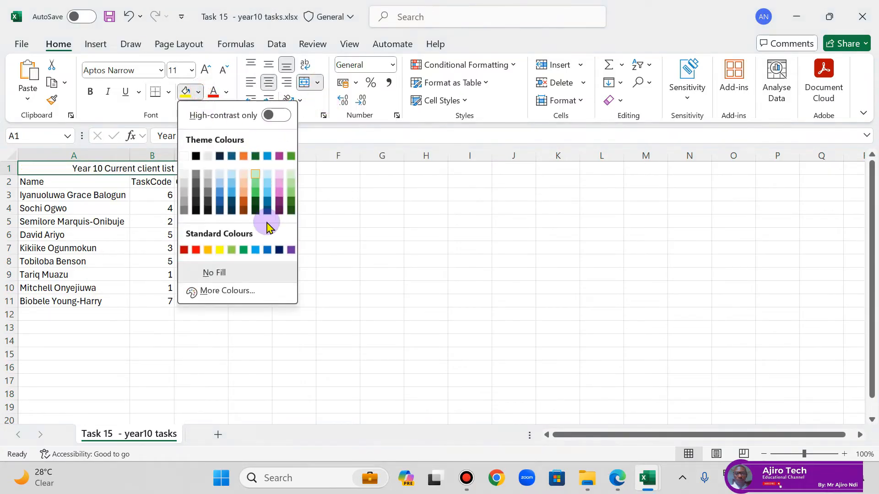
pyautogui.click(288, 249)
pyautogui.click(227, 94)
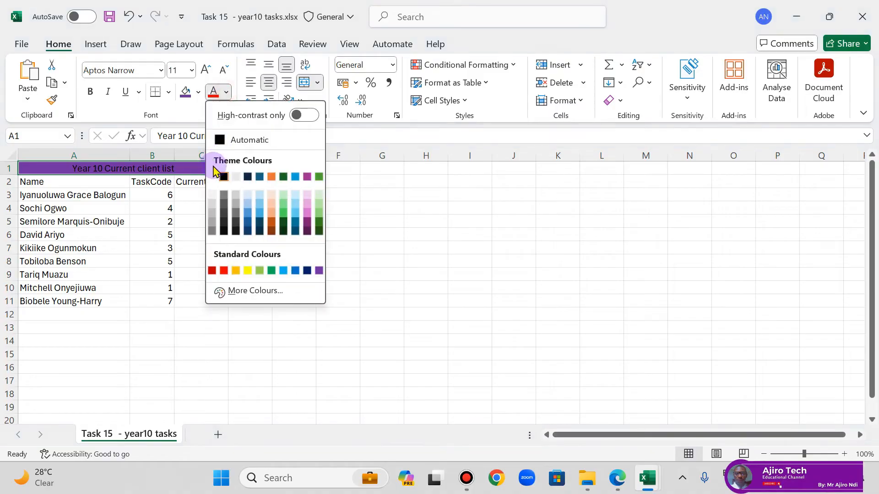
pyautogui.click(219, 174)
pyautogui.click(207, 71)
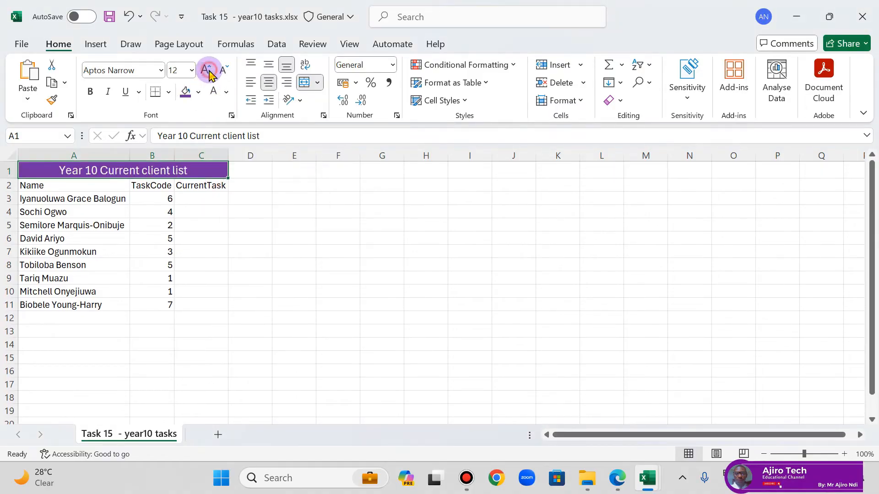
pyautogui.click(92, 92)
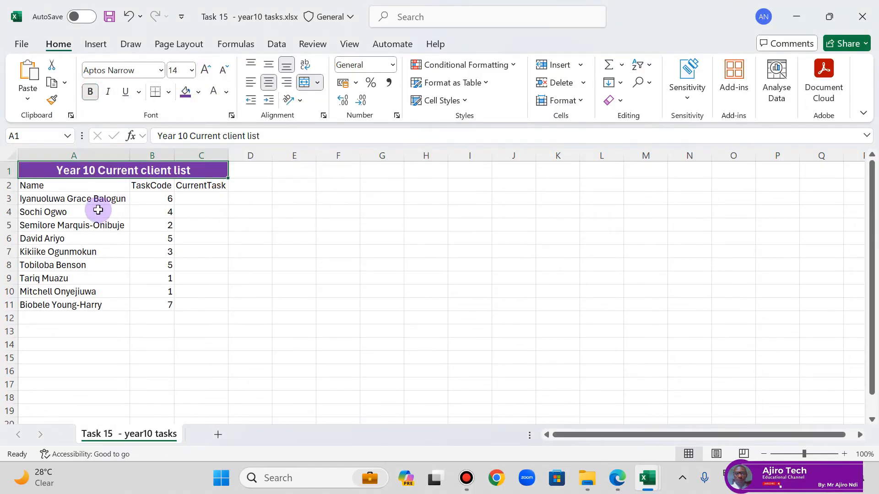
# Step: Bold the column headings in A2:C2, widen columns B and C slightly, and compare the sheet with the lesson PDF
pyautogui.moveTo(58, 187); pyautogui.dragTo(195, 184)
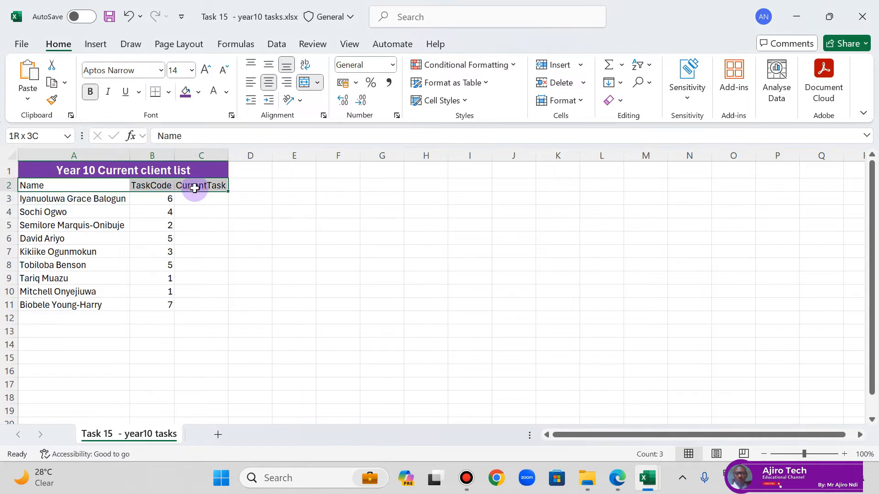
pyautogui.click(97, 102)
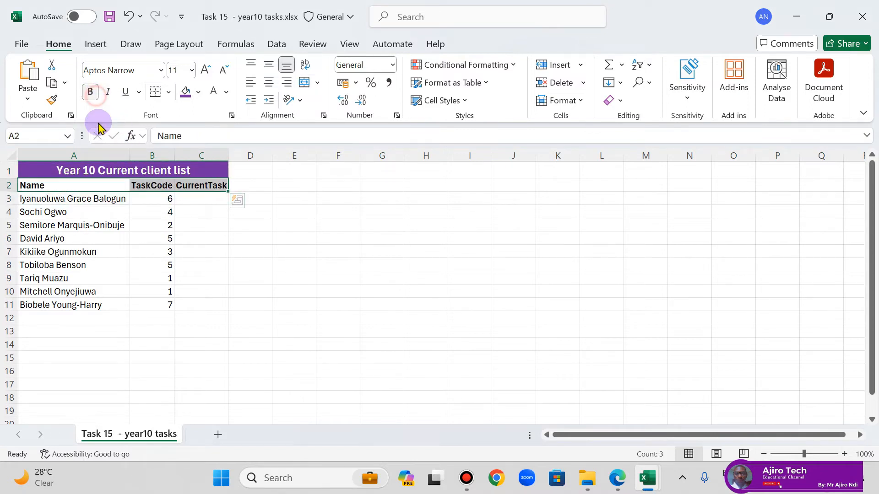
pyautogui.click(238, 274)
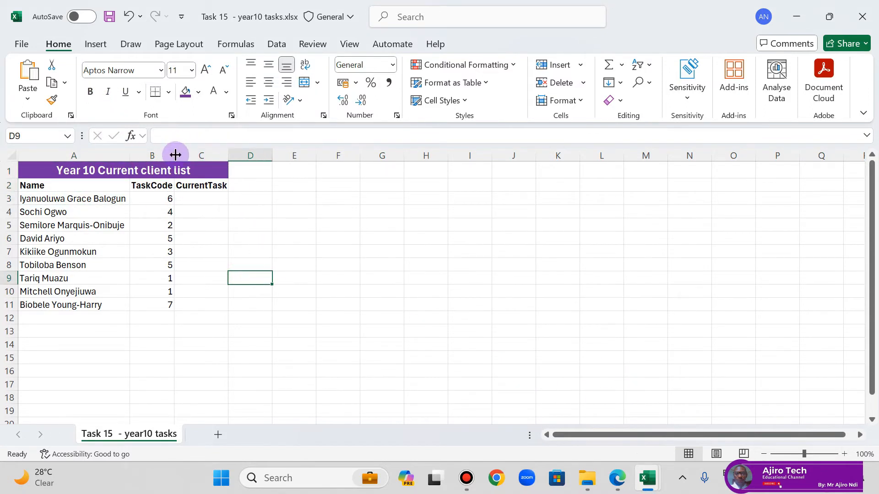
pyautogui.moveTo(175, 154); pyautogui.dragTo(183, 154)
pyautogui.moveTo(237, 155); pyautogui.dragTo(245, 155)
pyautogui.click(617, 478)
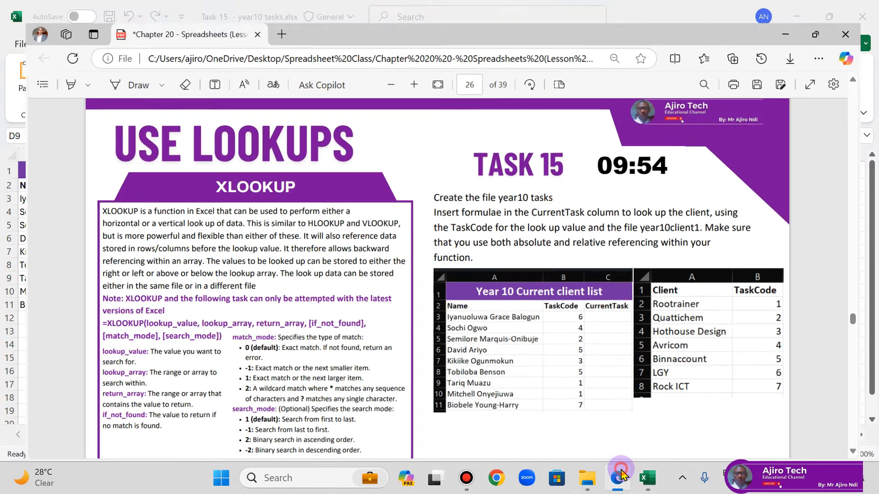
pyautogui.click(621, 472)
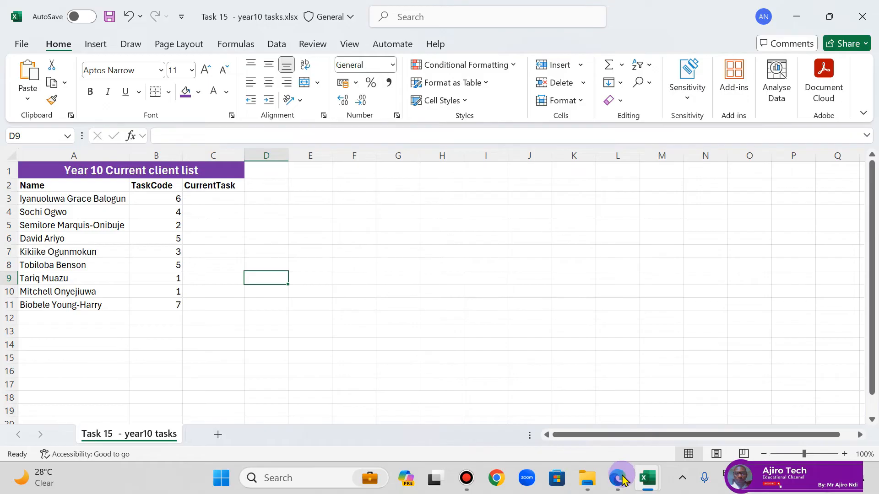
# Step: In the year10client1 file, fit all columns to their contents and bold the Client and TaskCode headings
pyautogui.click(642, 479)
pyautogui.click(553, 410)
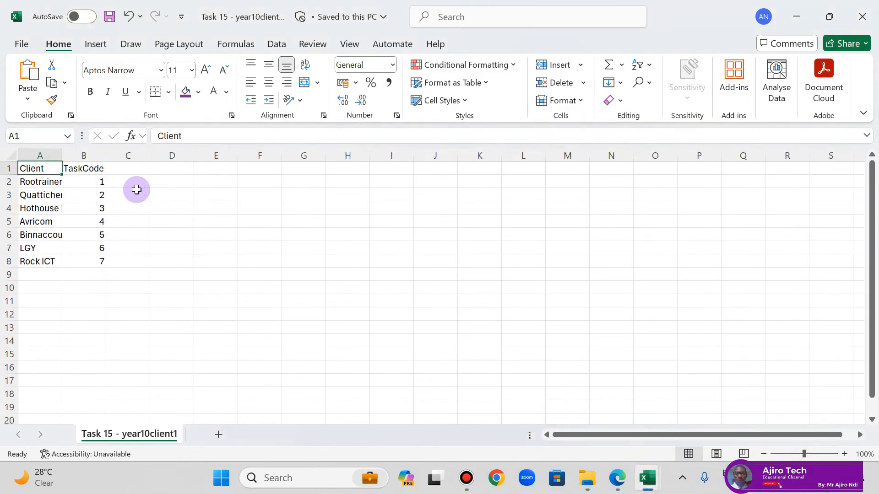
pyautogui.click(9, 153)
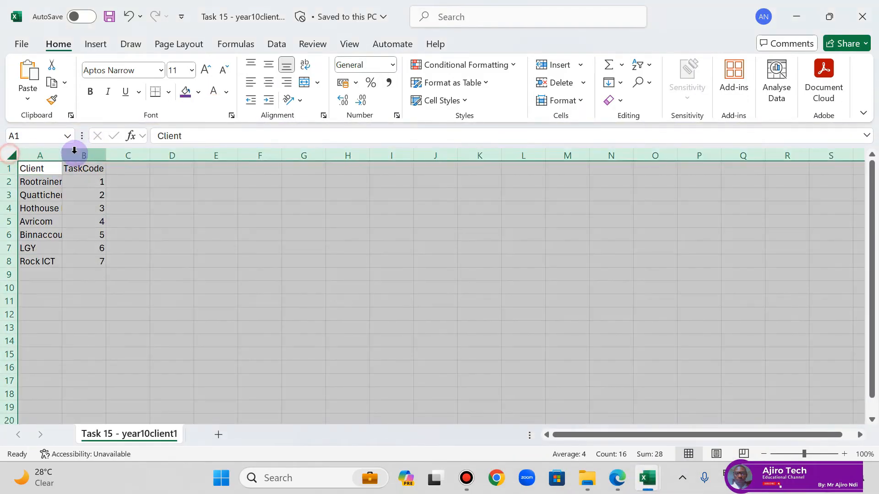
pyautogui.doubleClick(62, 156)
pyautogui.click(116, 217)
pyautogui.moveTo(50, 169); pyautogui.dragTo(107, 167)
pyautogui.click(91, 92)
pyautogui.click(251, 258)
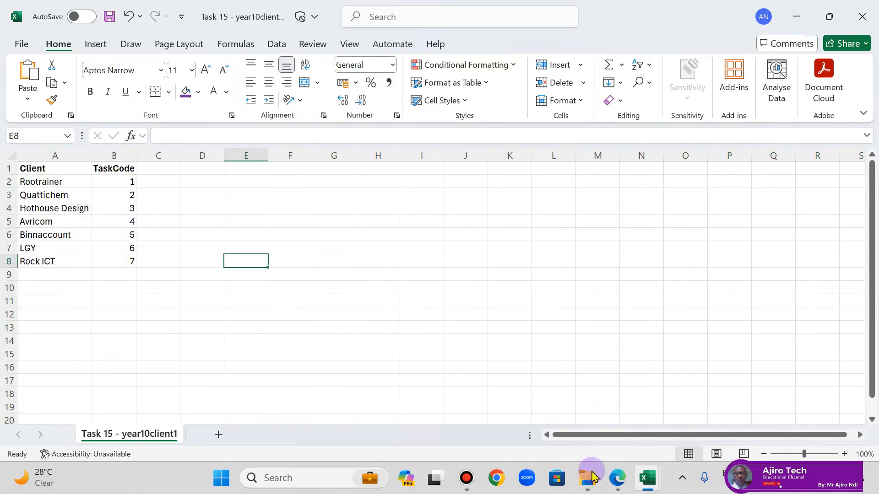
# Step: Save the year10client1 file in its CSV format and return to the Task 15 instructions in the lesson PDF
pyautogui.click(617, 488)
pyautogui.click(617, 488)
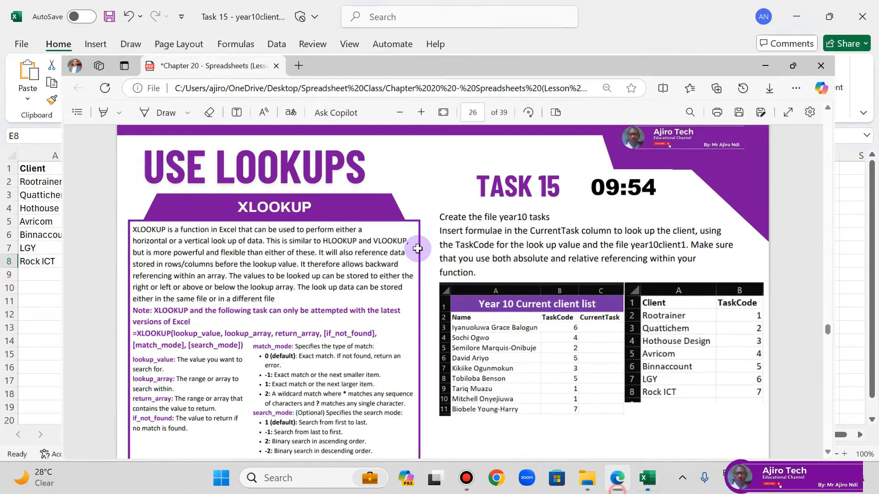
pyautogui.hotkey('ctrl', 's')
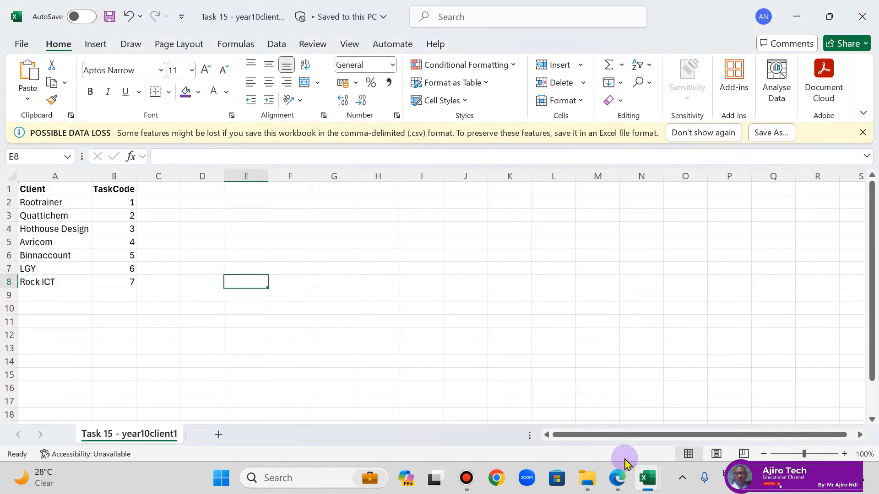
pyautogui.click(619, 479)
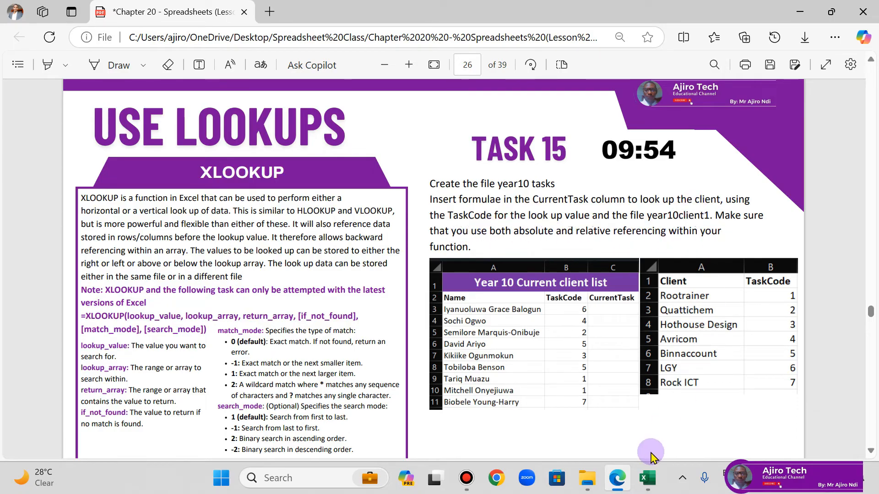
# Step: Expand the formula bar in both the year10 tasks workbook and the year10client1 file, ending in year10 tasks
pyautogui.click(648, 477)
pyautogui.click(666, 409)
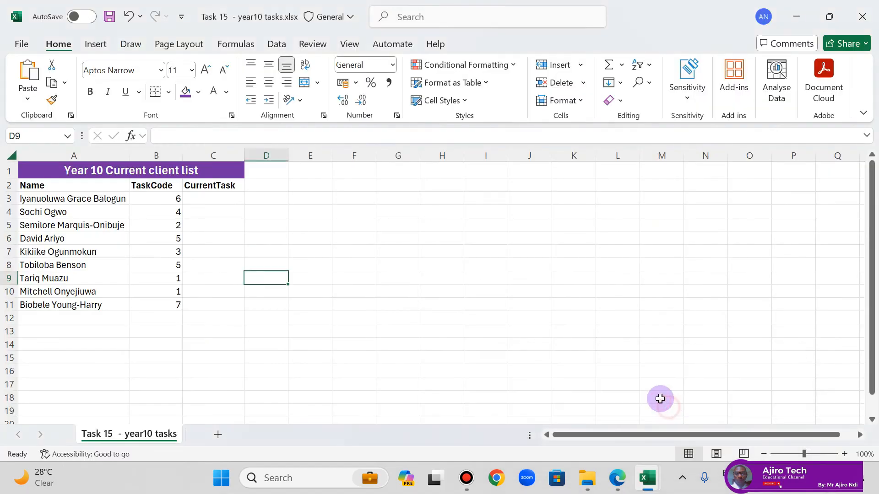
pyautogui.click(867, 137)
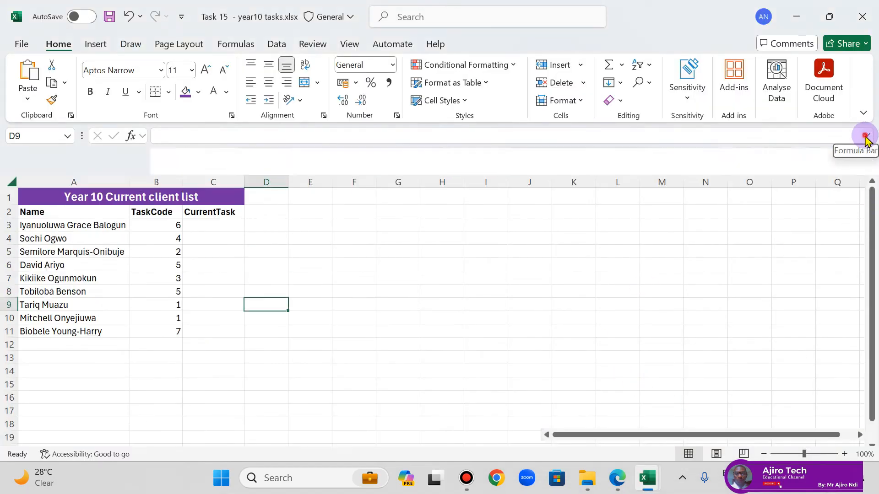
pyautogui.click(647, 478)
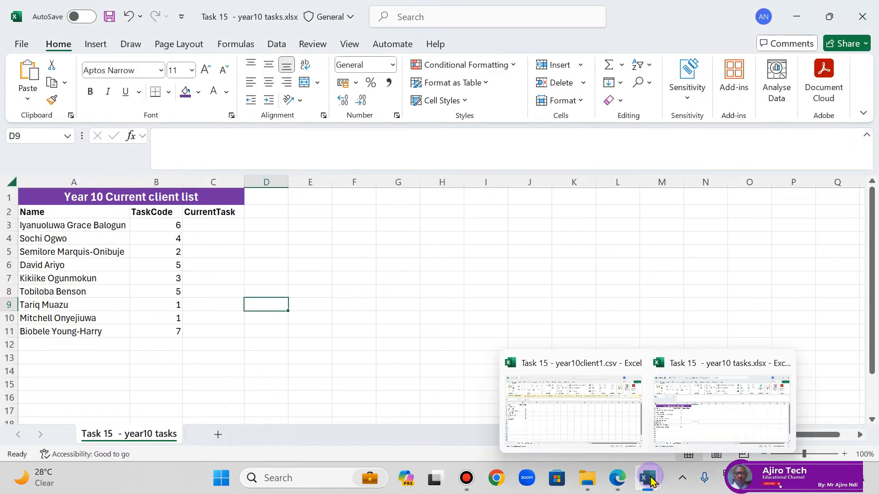
pyautogui.click(602, 426)
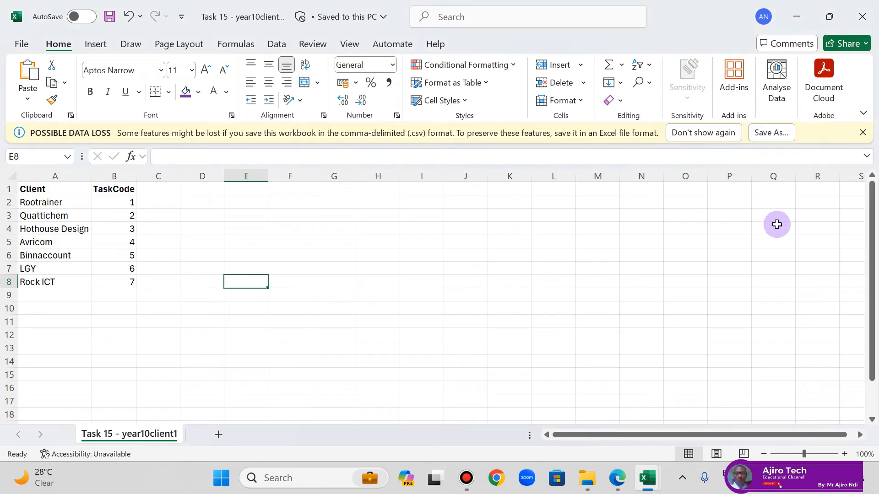
pyautogui.click(868, 157)
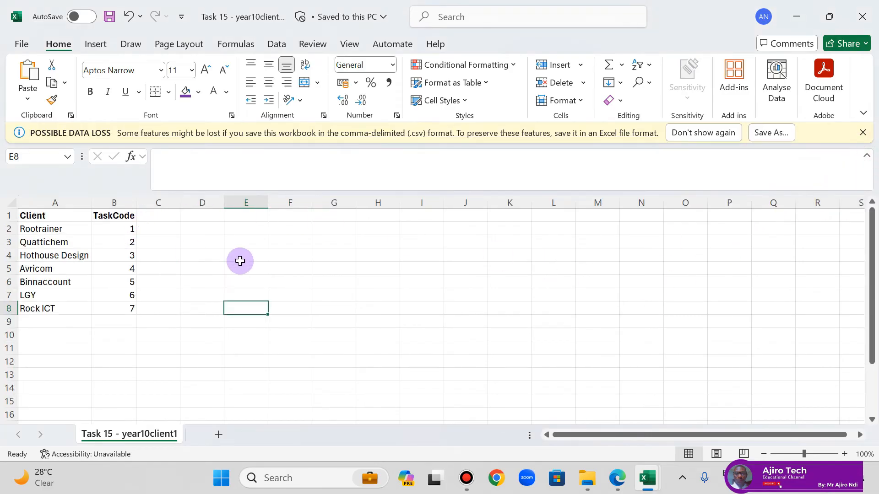
pyautogui.click(643, 478)
pyautogui.click(682, 403)
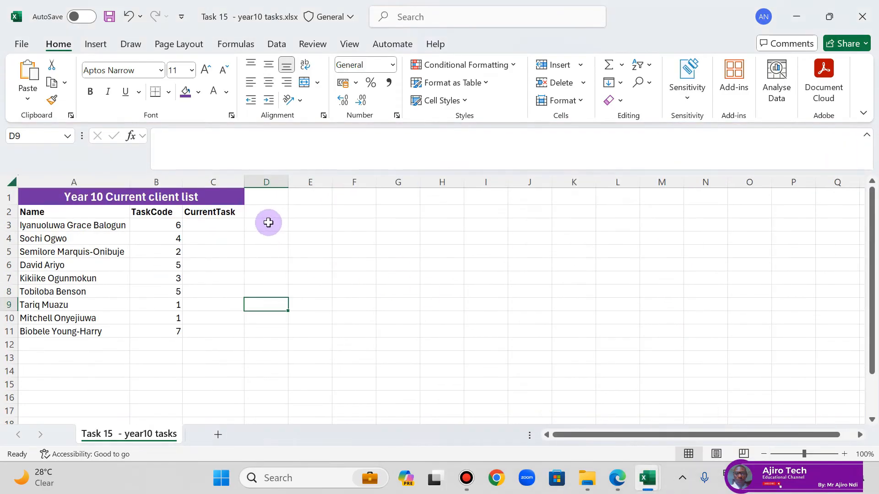
# Step: Start an XLOOKUP formula in C3 of the year10 tasks workbook with B3 as the lookup value
pyautogui.click(209, 224)
pyautogui.write('=xl')
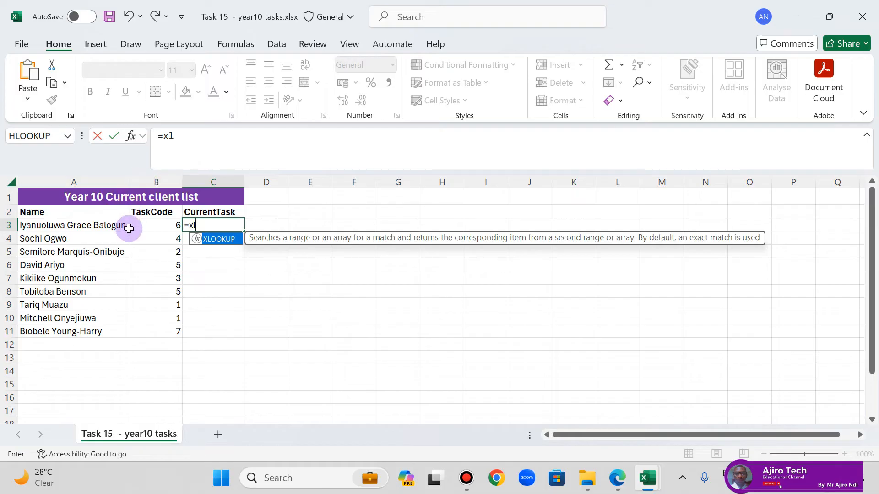
pyautogui.doubleClick(215, 240)
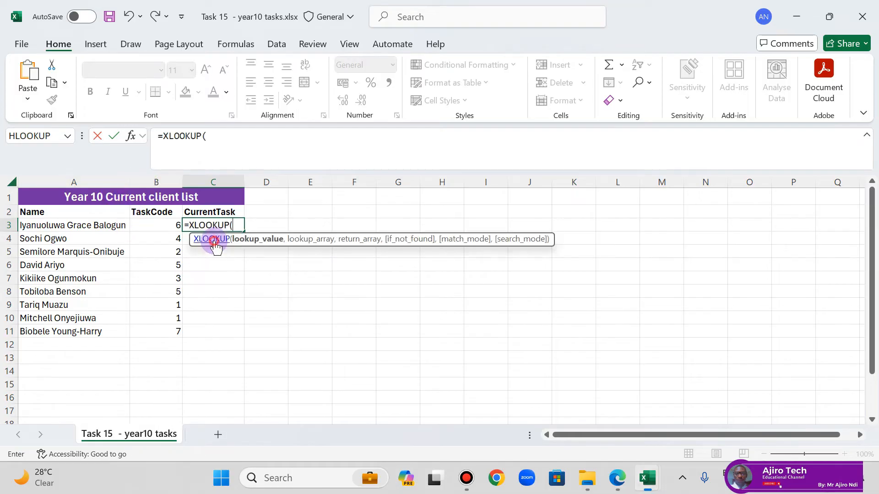
pyautogui.click(156, 225)
pyautogui.write(',')
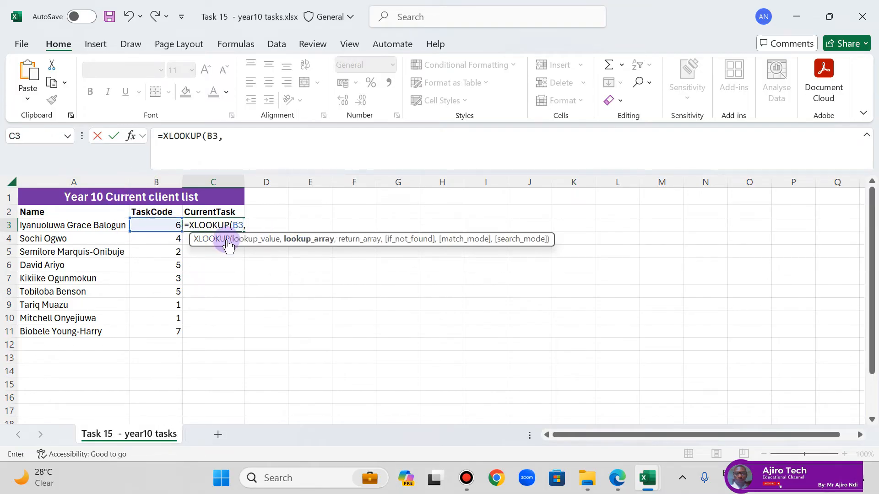
# Step: Set the lookup array to the absolute range $B$2:$B$8 in the year10client1 file
pyautogui.moveTo(654, 489)
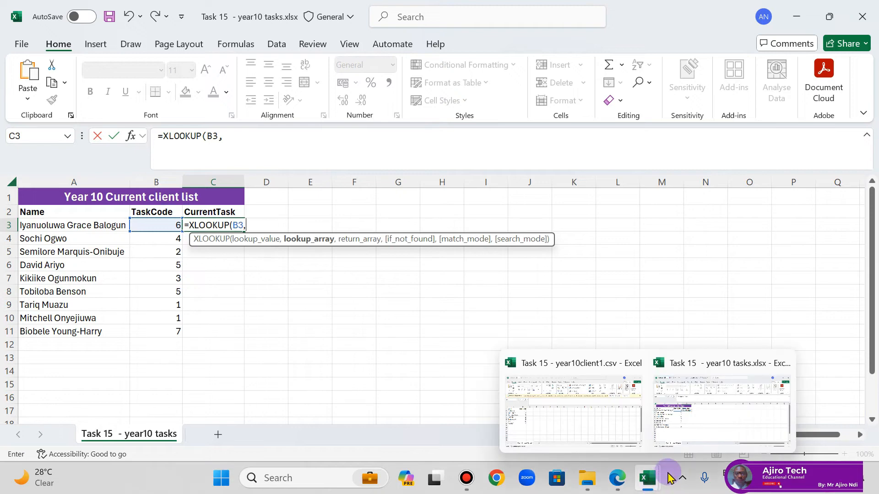
pyautogui.click(529, 394)
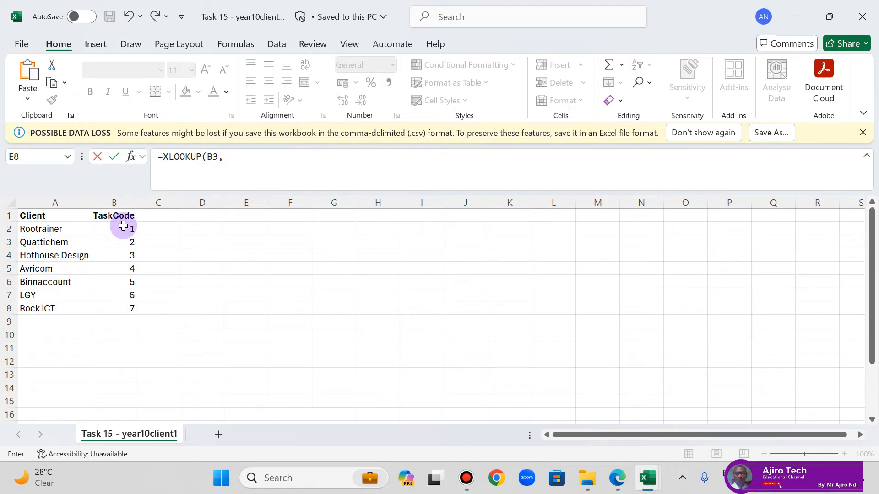
pyautogui.moveTo(123, 226); pyautogui.dragTo(123, 306)
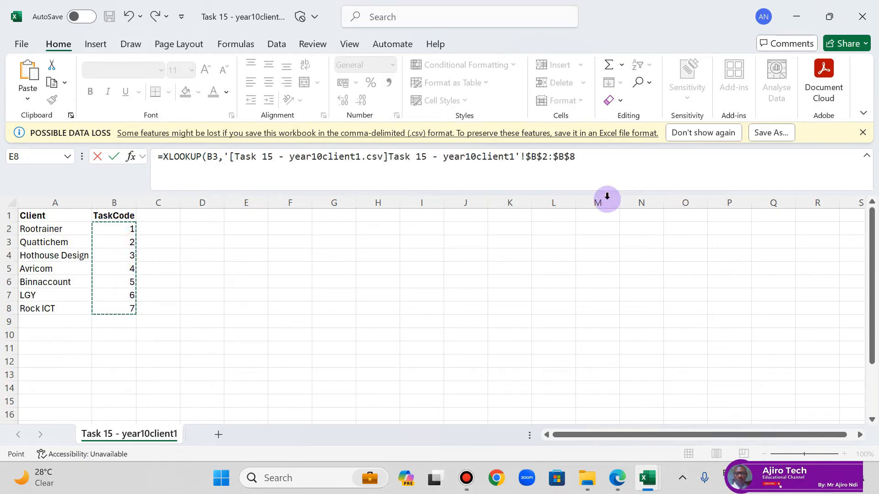
pyautogui.click(591, 159)
pyautogui.write(',')
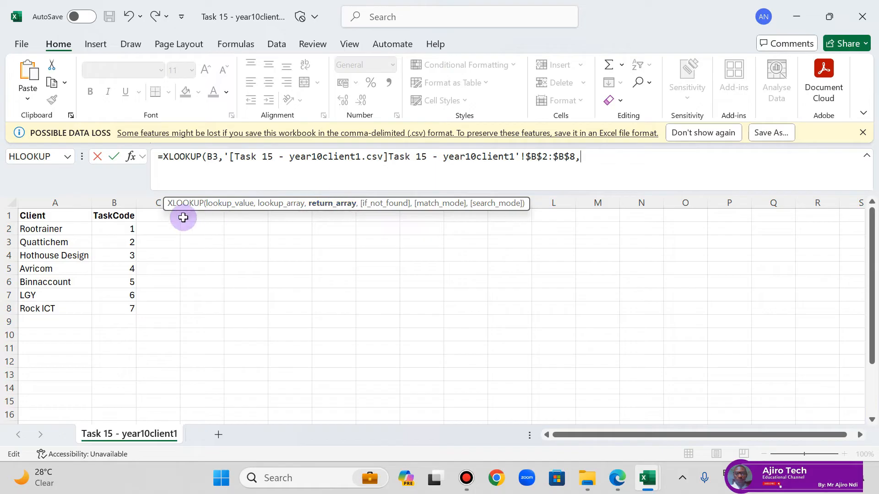
# Step: Complete the XLOOKUP with return array $A$2:$A$8 from year10client1, "" if not found and exact match 0
pyautogui.moveTo(61, 228); pyautogui.dragTo(56, 304)
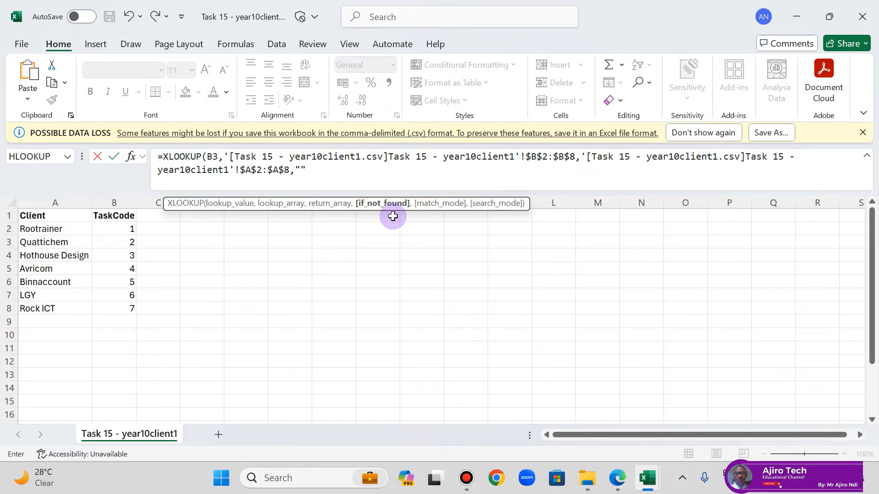
pyautogui.write(',"",')
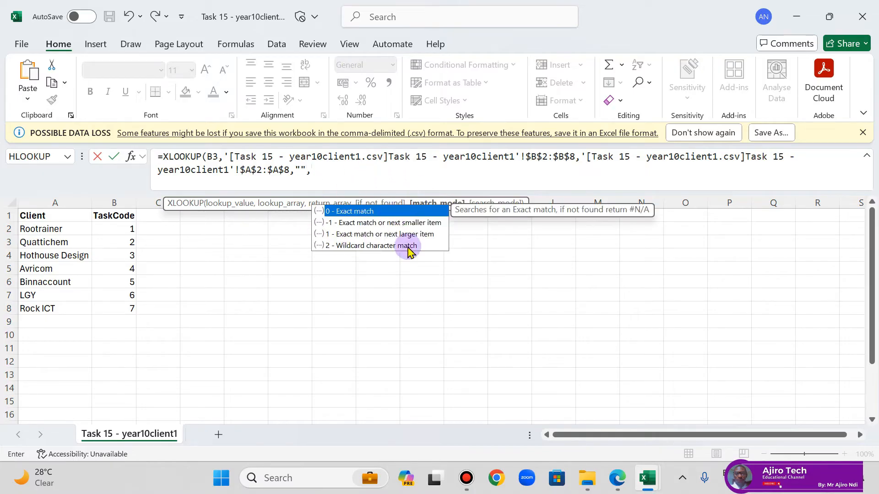
pyautogui.doubleClick(352, 211)
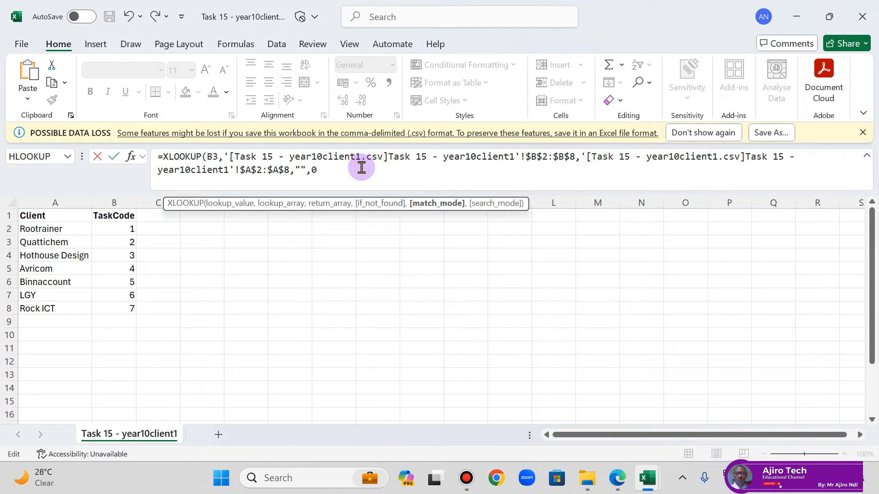
pyautogui.write(')')
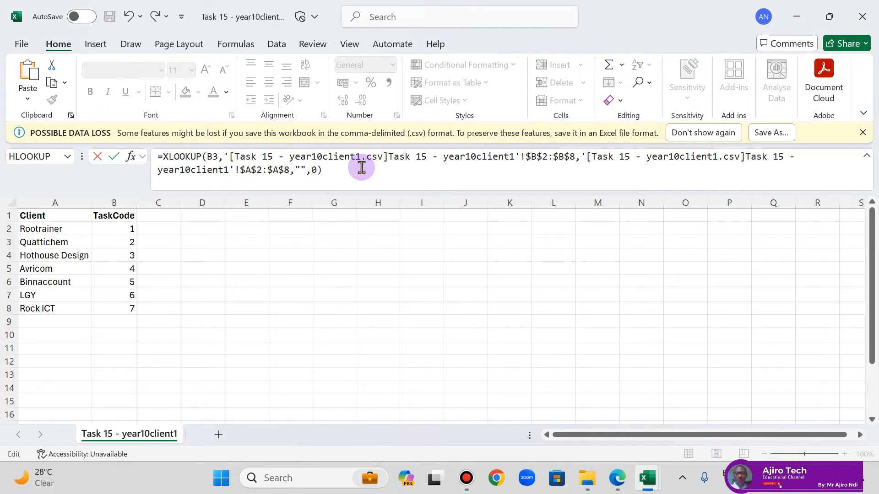
pyautogui.press('Return')
# Step: Fill the C3 formula down to C11 and fit column C to its contents
pyautogui.click(222, 224)
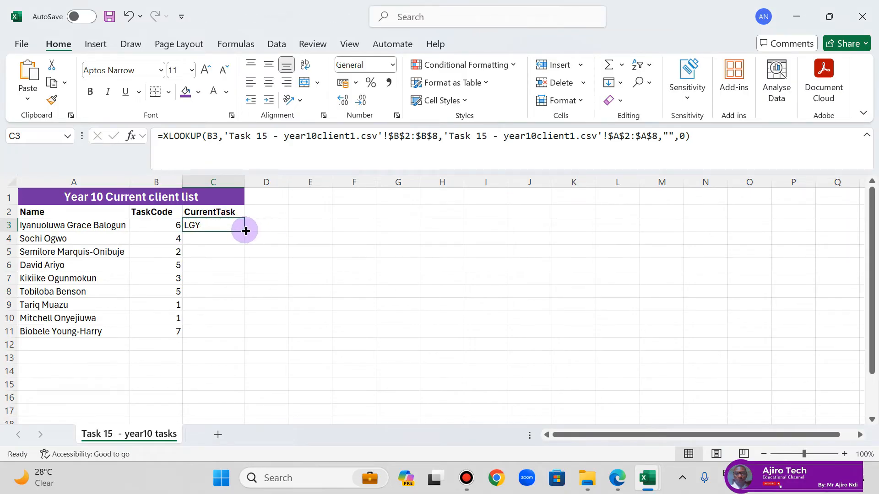
pyautogui.doubleClick(244, 231)
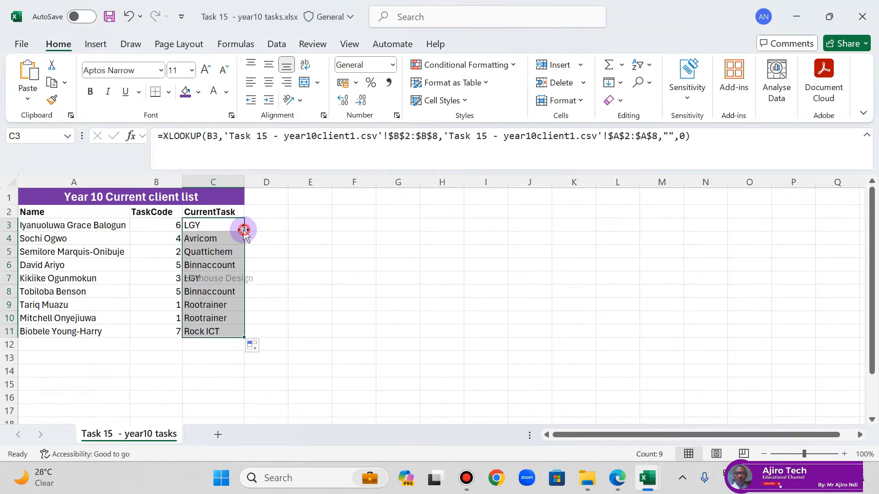
pyautogui.doubleClick(245, 182)
pyautogui.click(281, 211)
# Step: Test the not-found result by setting the TaskCode in B3 to 10, check C3, and undo the change
pyautogui.click(171, 225)
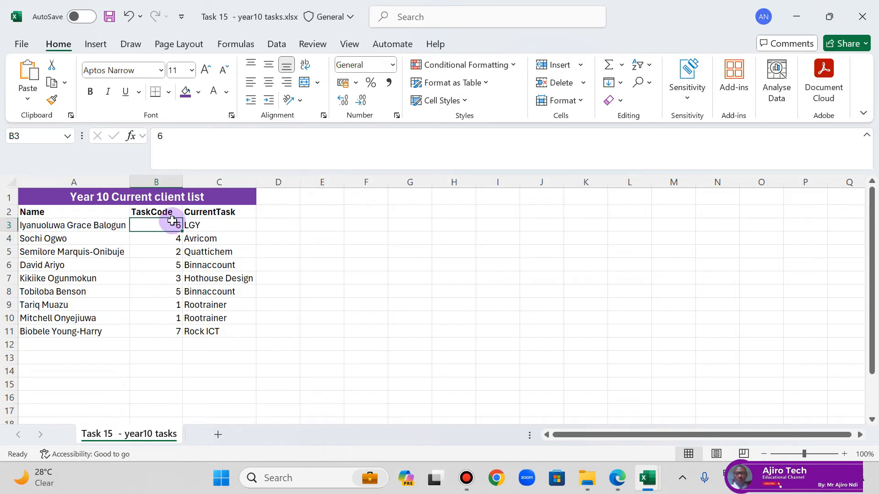
pyautogui.write('10')
pyautogui.press('Return')
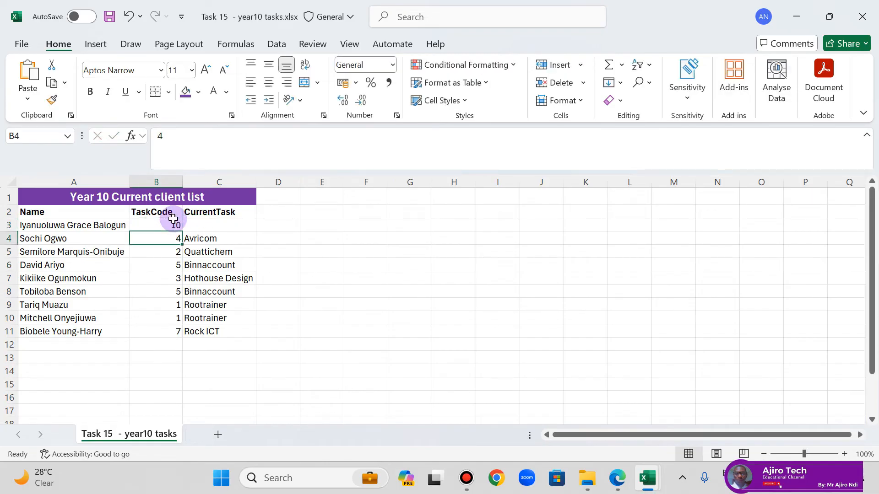
pyautogui.click(219, 225)
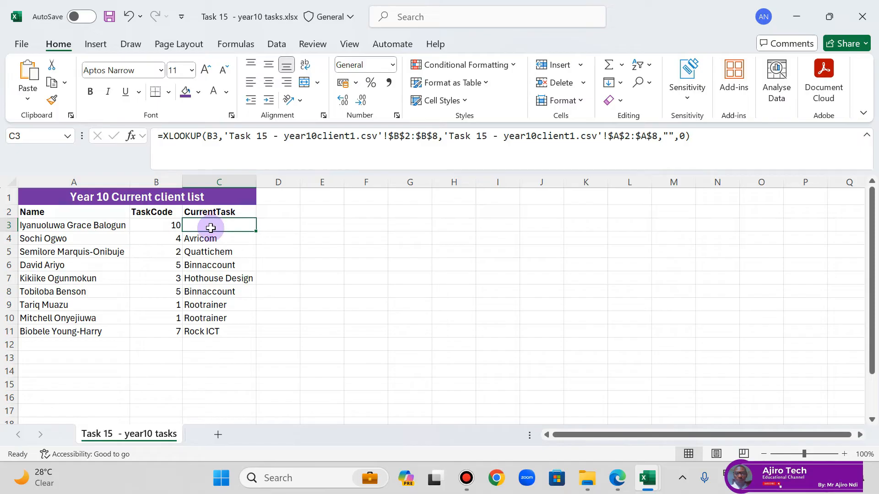
pyautogui.hotkey('ctrl', 'z')
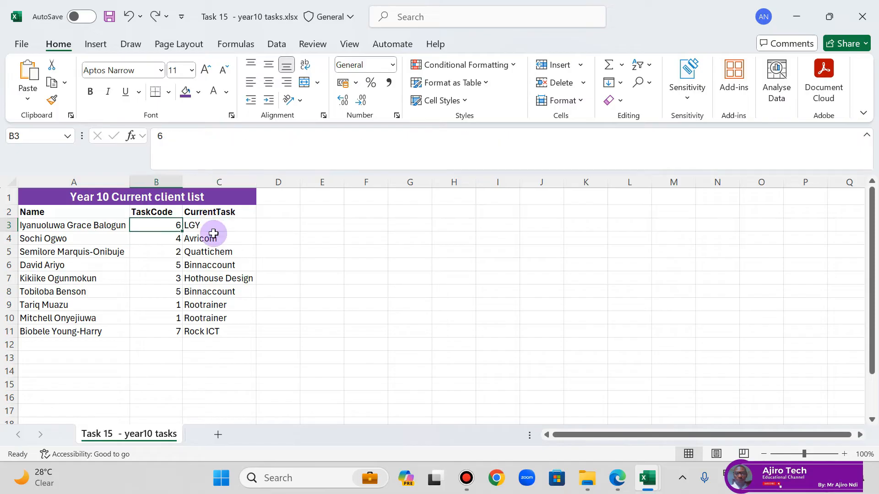
# Step: Save and close the year10 tasks workbook and switch to the lesson PDF in Edge
pyautogui.click(108, 17)
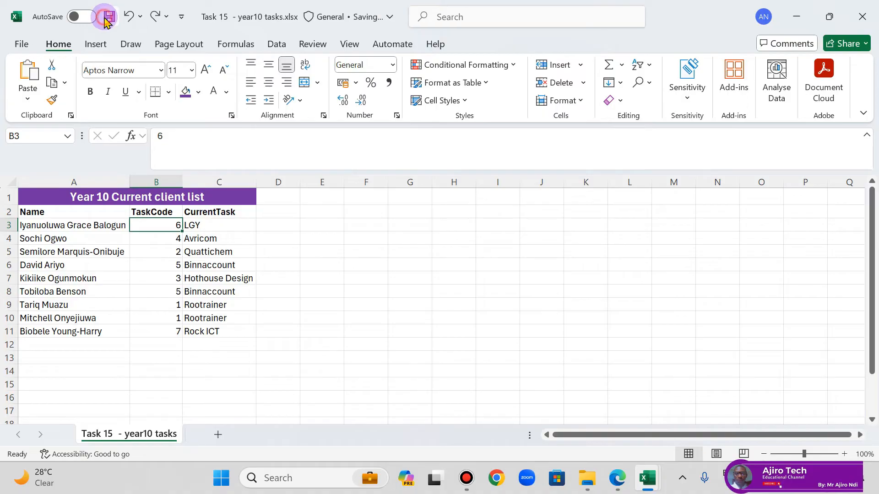
pyautogui.click(866, 6)
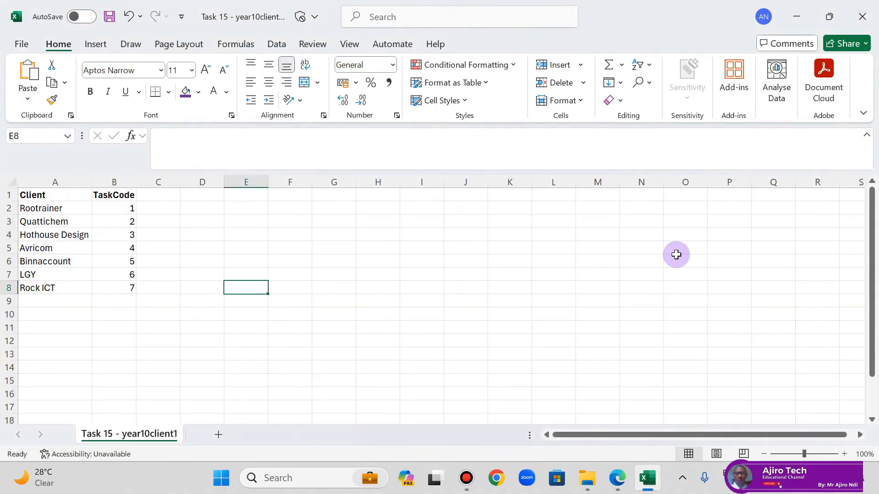
pyautogui.click(617, 478)
pyautogui.scroll(-5, 388, 266)
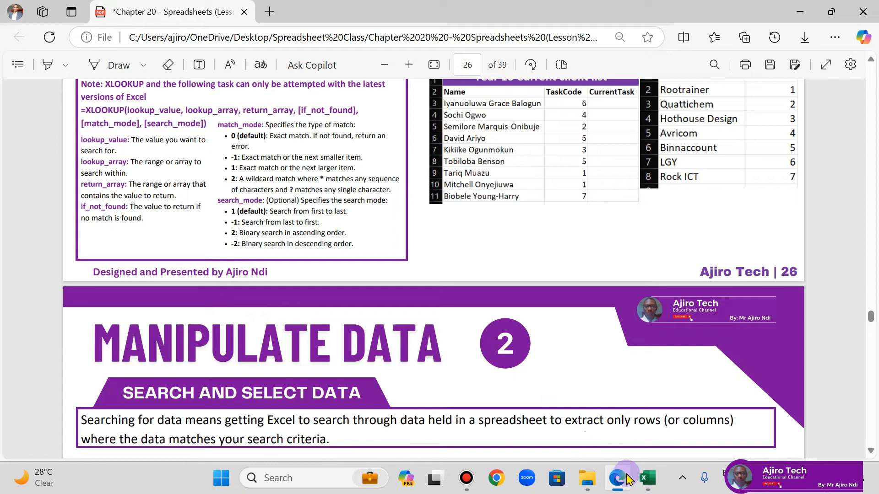
# Step: Refresh the source files folder in File Explorer and reopen the Task 15 - year10 tasks Excel workbook
pyautogui.click(650, 480)
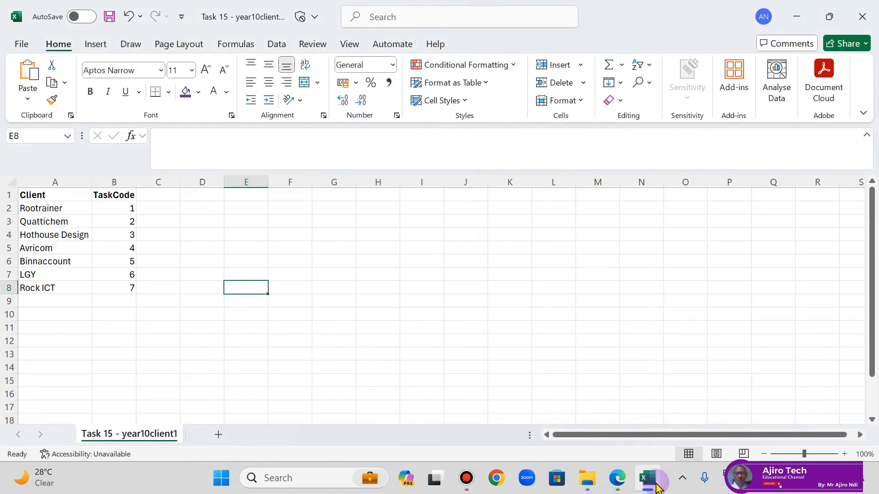
pyautogui.click(588, 485)
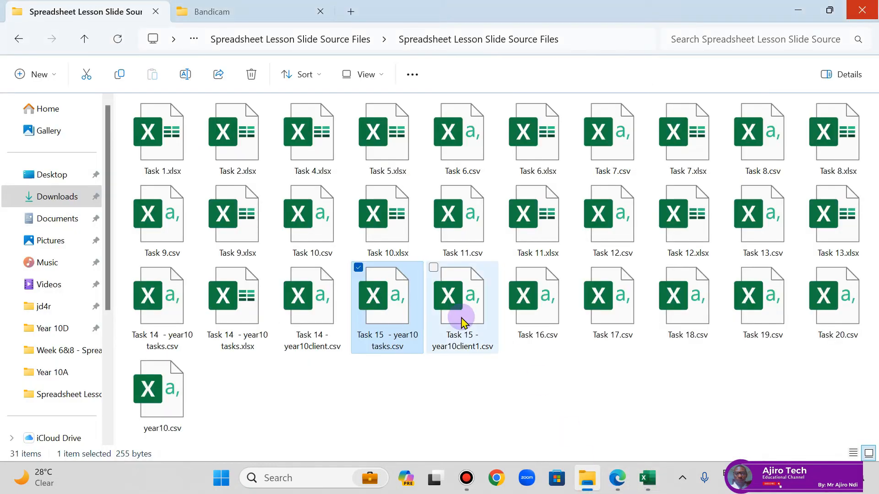
pyautogui.click(118, 48)
pyautogui.doubleClick(471, 296)
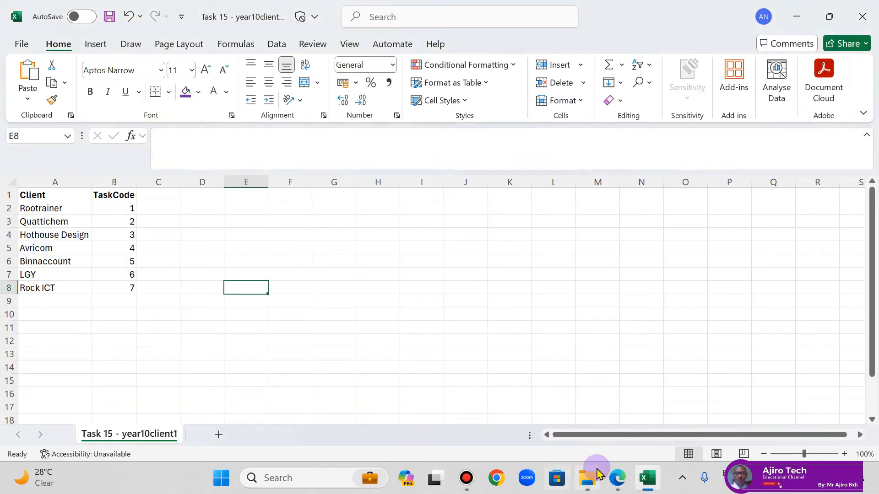
# Step: In the lesson PDF in Edge, read the Search and Select Data and Search Using Text Filters sections on page 27
pyautogui.click(617, 478)
pyautogui.scroll(-7, 443, 278)
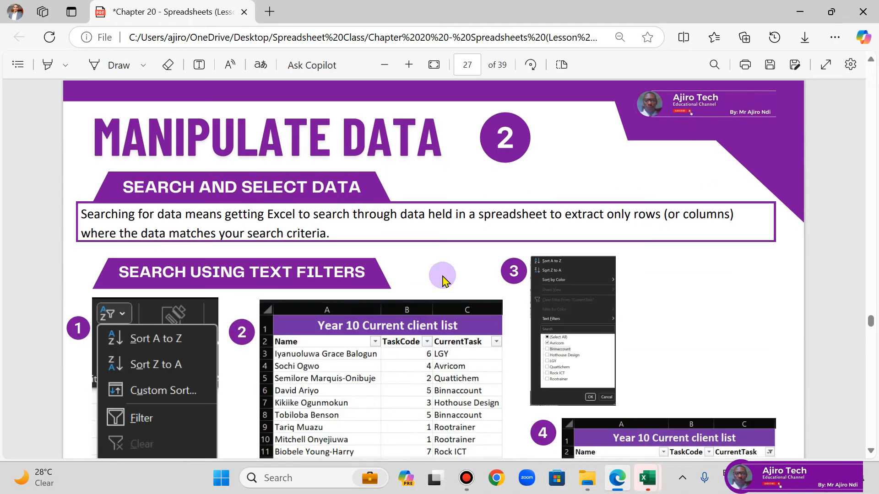
pyautogui.scroll(-1, 443, 278)
pyautogui.scroll(2, 443, 274)
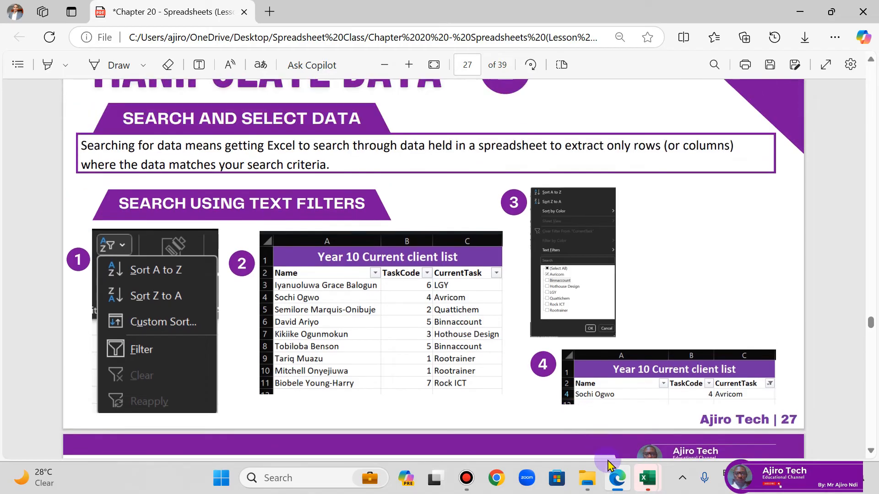
pyautogui.moveTo(645, 482)
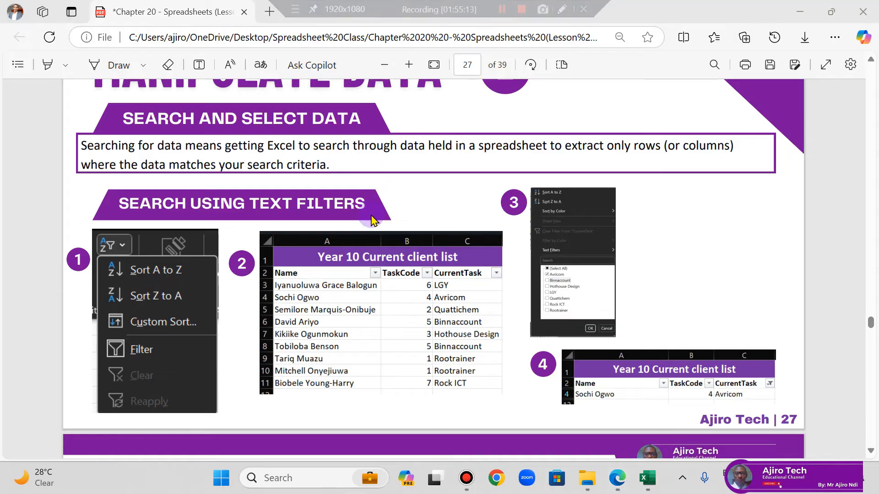
pyautogui.scroll(1, 307, 231)
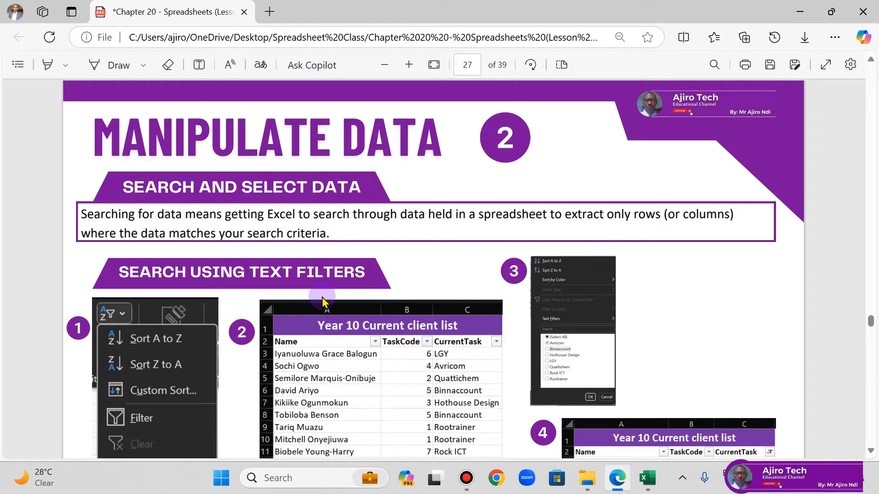
pyautogui.scroll(-1, 505, 307)
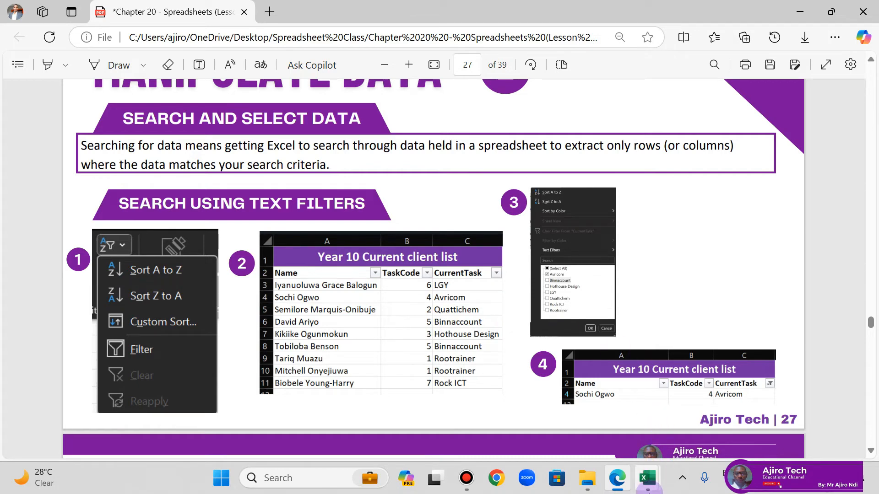
# Step: Compare the client list in the year10 tasks workbook with the text filter example in the lesson PDF
pyautogui.click(648, 479)
pyautogui.click(671, 432)
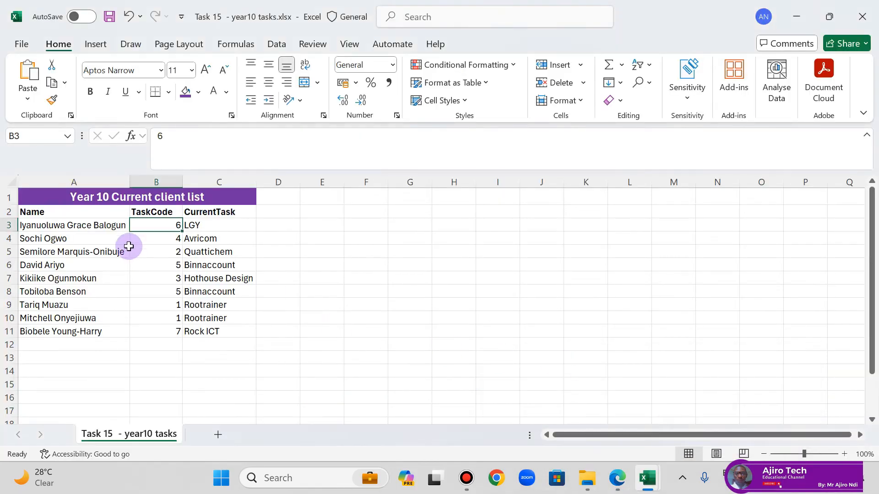
pyautogui.click(83, 231)
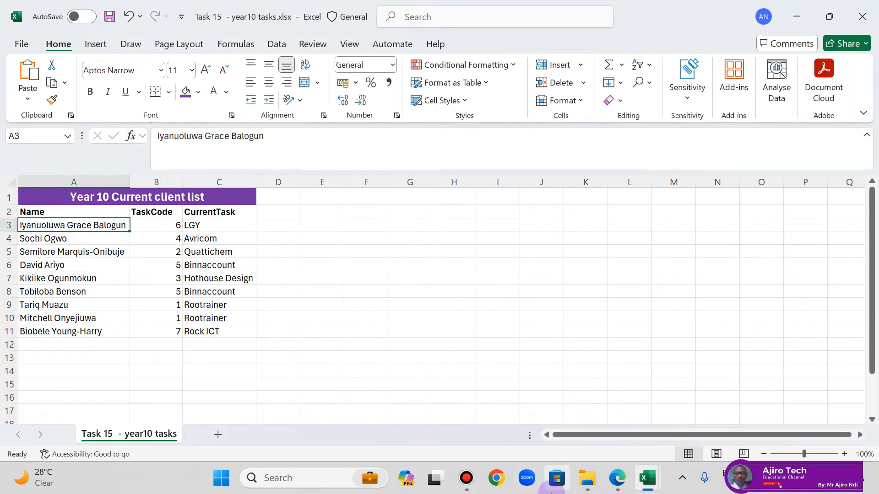
pyautogui.click(617, 478)
pyautogui.scroll(1, 459, 306)
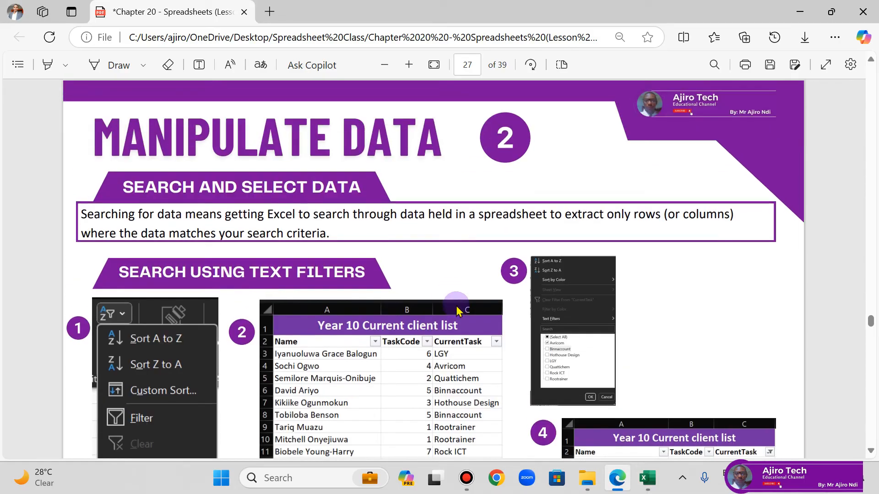
pyautogui.scroll(-3, 465, 304)
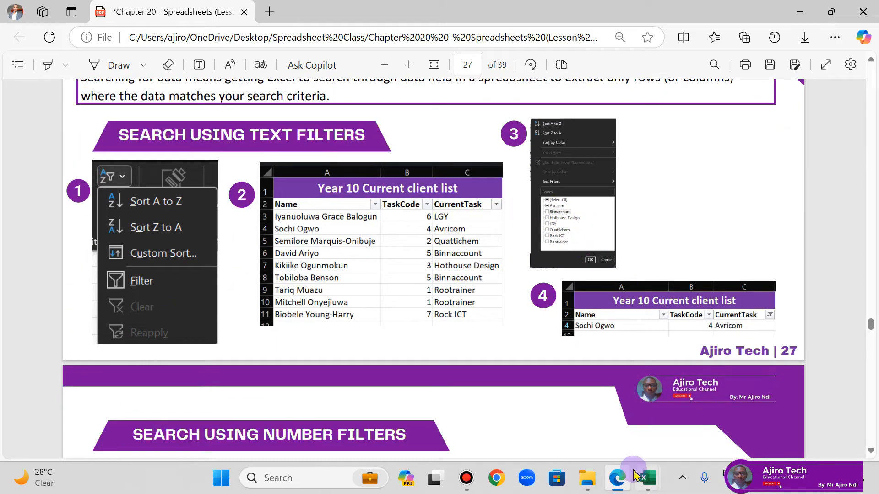
# Step: Switch to the Task 15 - year10 tasks workbook in Excel and add filters to the header row A2:C2
pyautogui.click(647, 478)
pyautogui.click(689, 384)
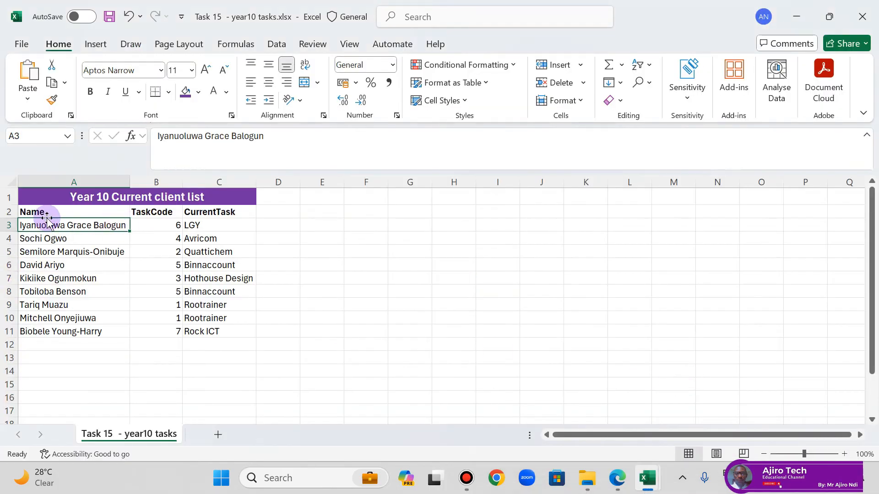
pyautogui.click(34, 212)
pyautogui.moveTo(66, 212); pyautogui.dragTo(141, 221)
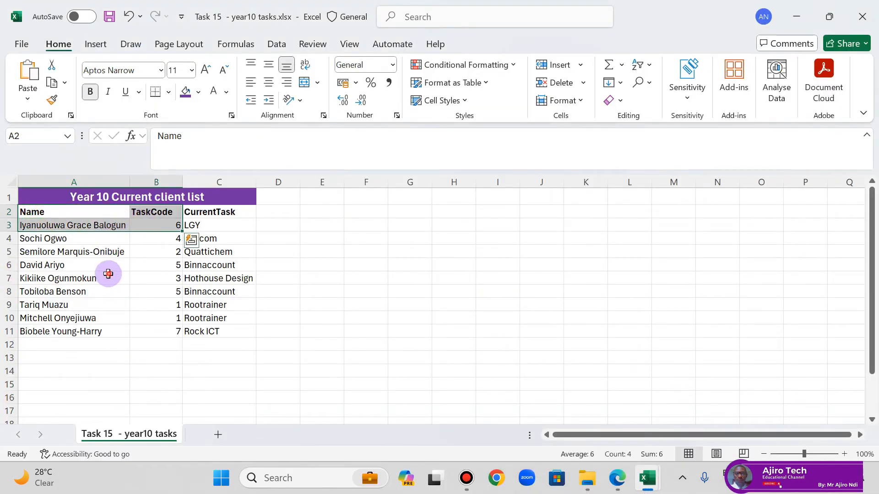
pyautogui.click(109, 274)
pyautogui.moveTo(39, 212); pyautogui.dragTo(212, 212)
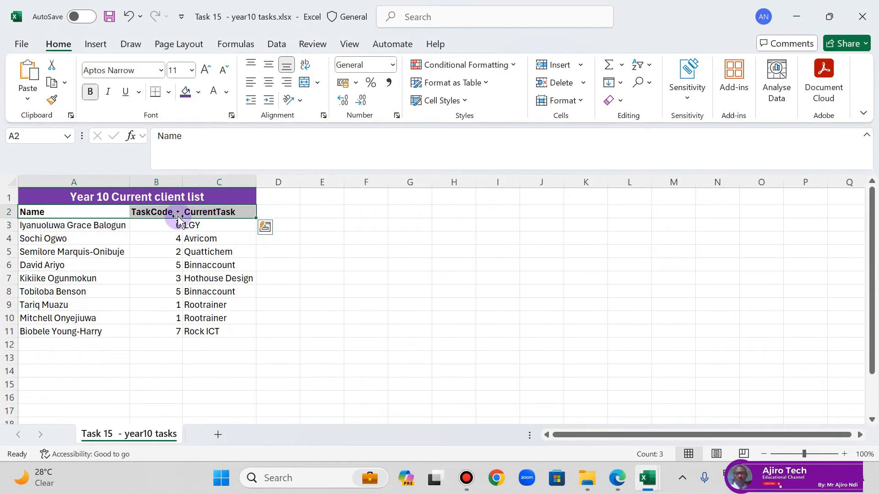
pyautogui.click(647, 65)
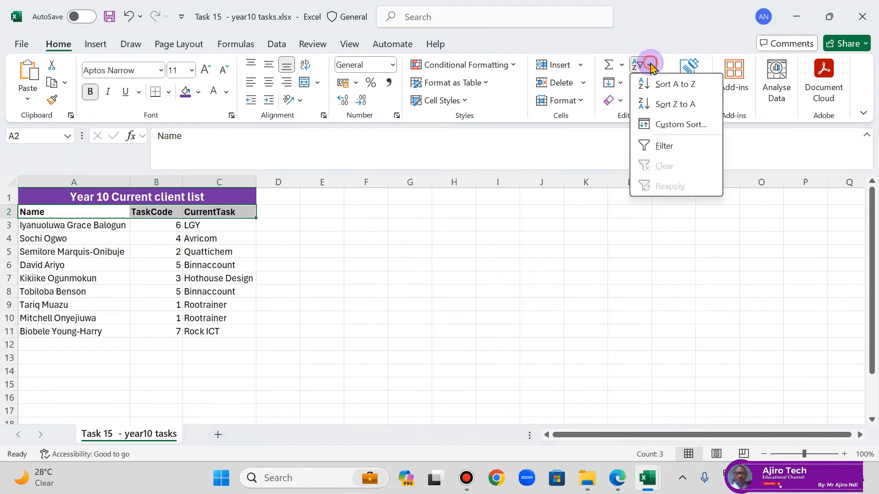
pyautogui.click(669, 145)
pyautogui.click(308, 225)
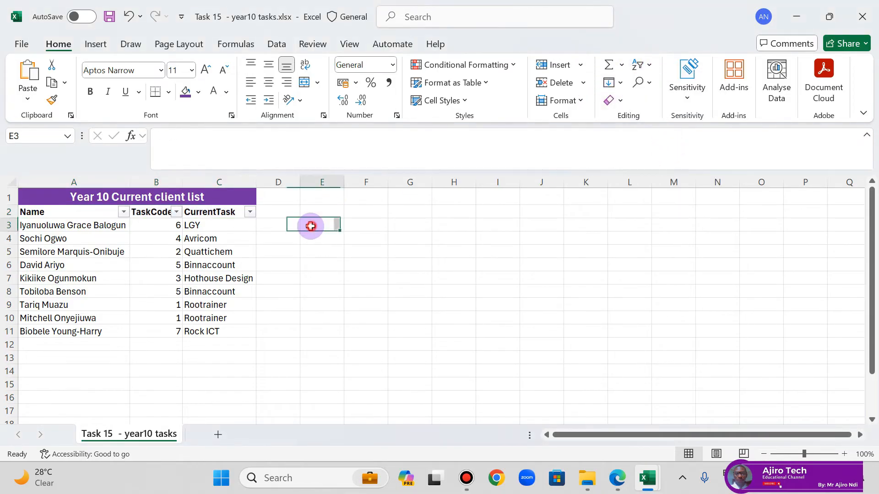
# Step: Auto-fit the width of the TaskCode column and collapse the expanded formula bar
pyautogui.doubleClick(185, 180)
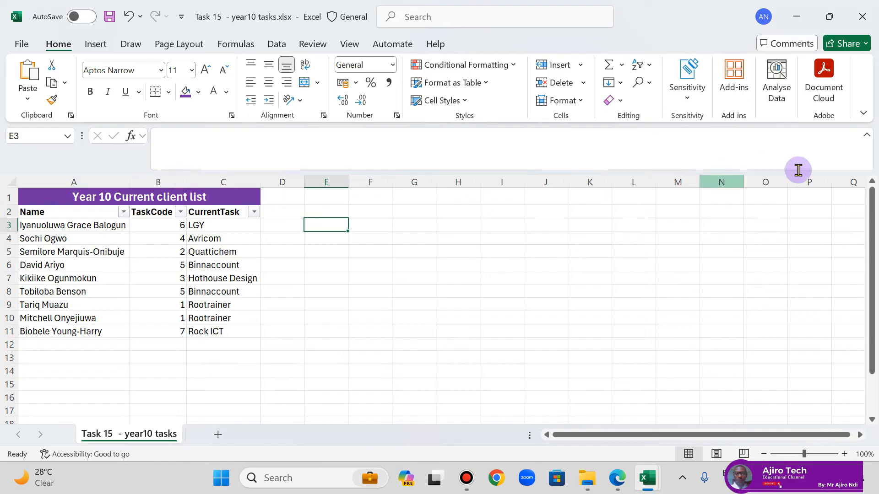
pyautogui.click(866, 138)
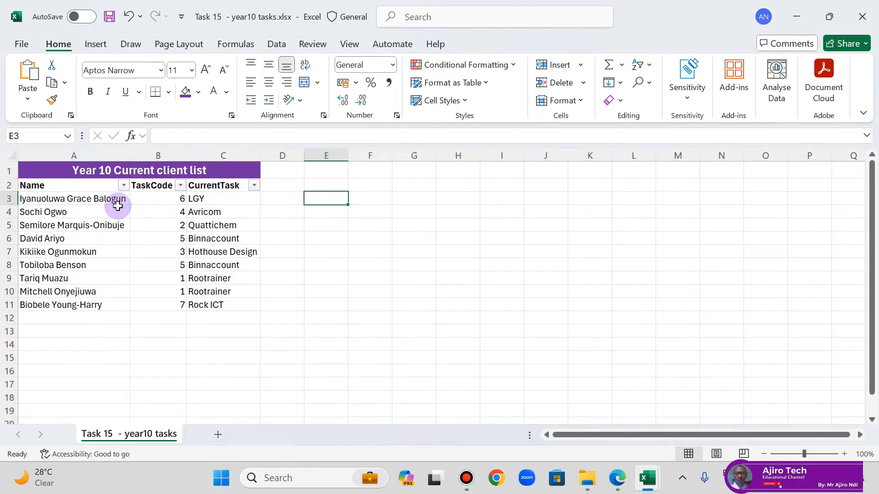
# Step: Filter the CurrentTask column to show only Avricom, and clear that filter again
pyautogui.click(254, 185)
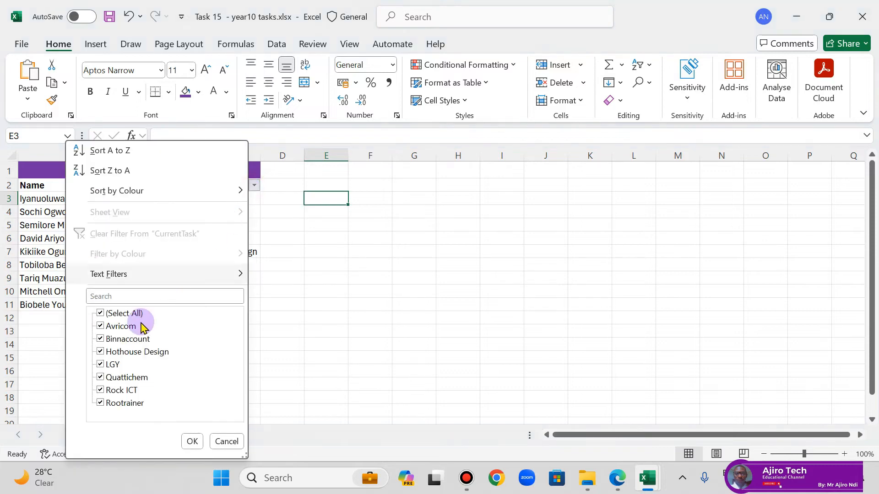
pyautogui.click(100, 314)
pyautogui.click(100, 325)
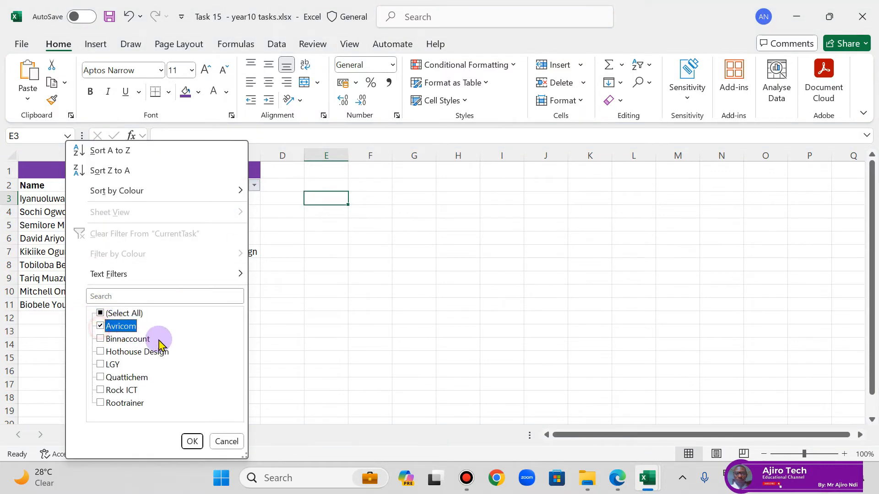
pyautogui.click(192, 442)
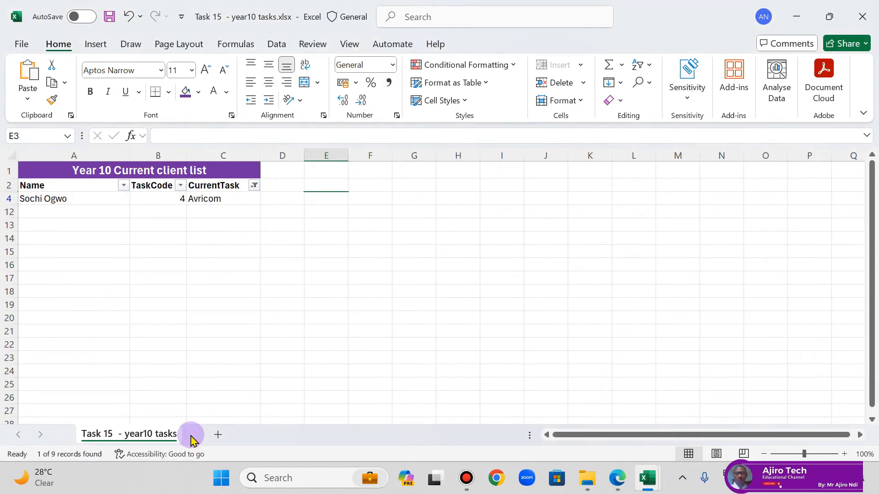
pyautogui.click(254, 186)
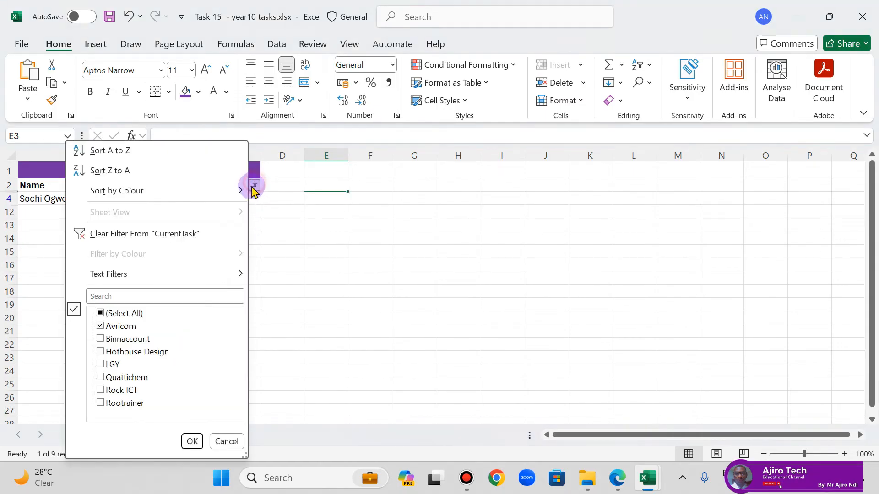
pyautogui.click(168, 234)
# Step: In the lesson PDF in Edge, read the Search Using Number Filters section on page 28 and glance at the two-criteria section on page 29
pyautogui.moveTo(618, 478)
pyautogui.click(591, 422)
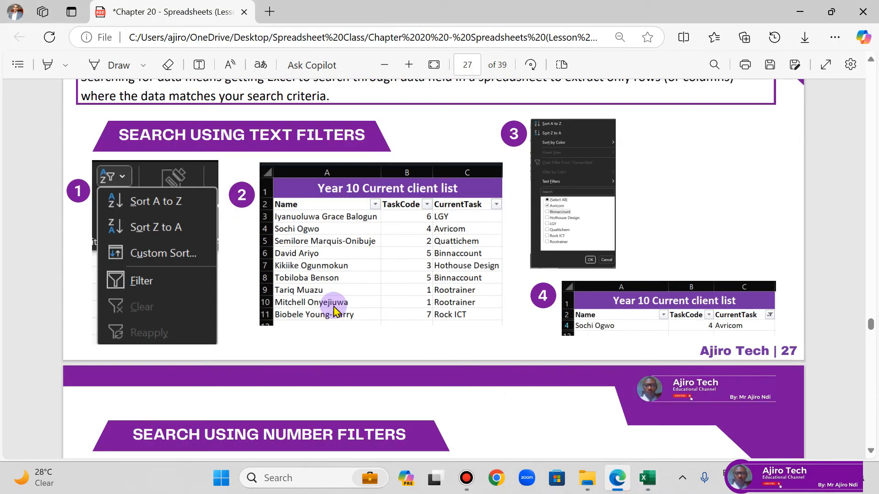
pyautogui.scroll(-5, 335, 309)
pyautogui.scroll(5, 337, 300)
pyautogui.scroll(-5, 339, 304)
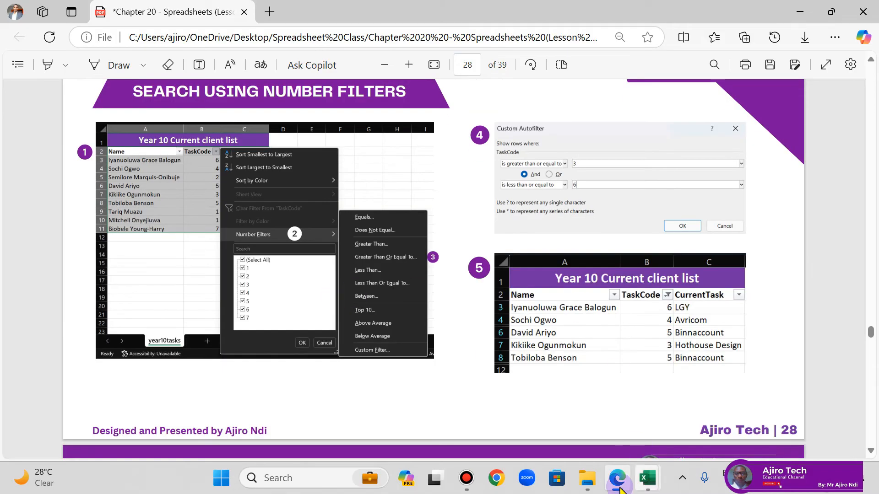
pyautogui.click(648, 478)
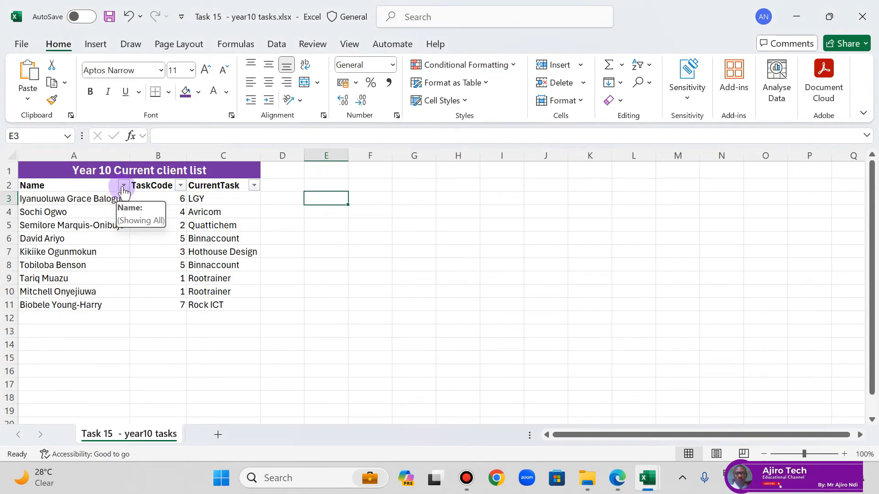
pyautogui.click(256, 185)
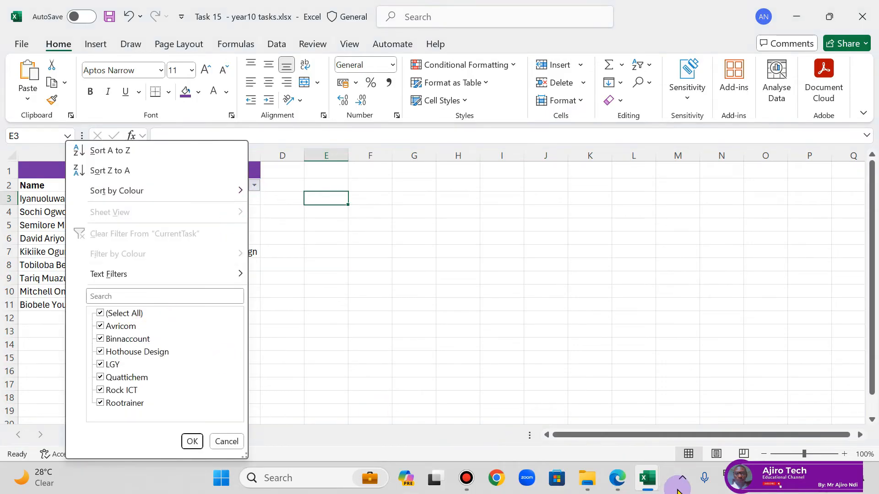
pyautogui.click(616, 478)
pyautogui.scroll(-10, 492, 322)
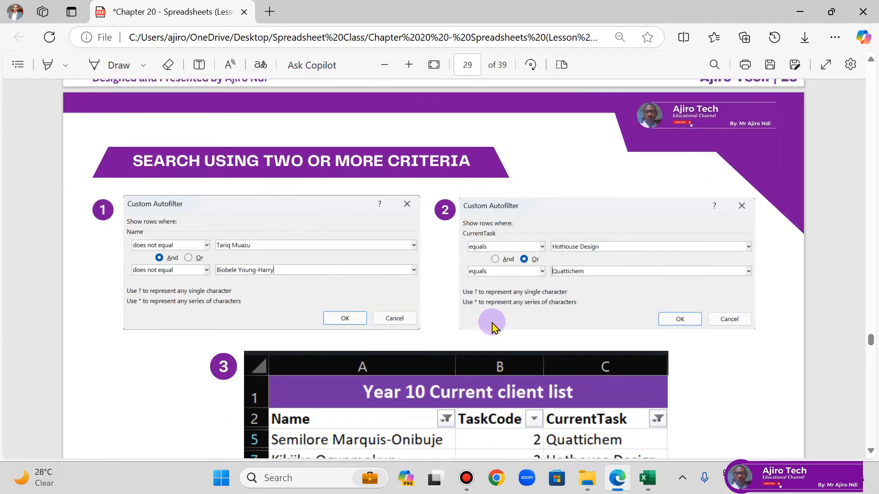
pyautogui.scroll(10, 492, 322)
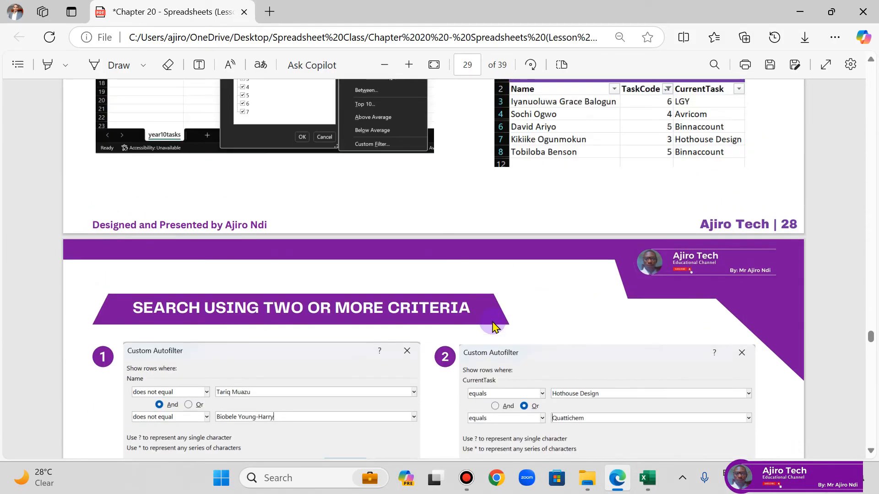
pyautogui.scroll(8, 494, 326)
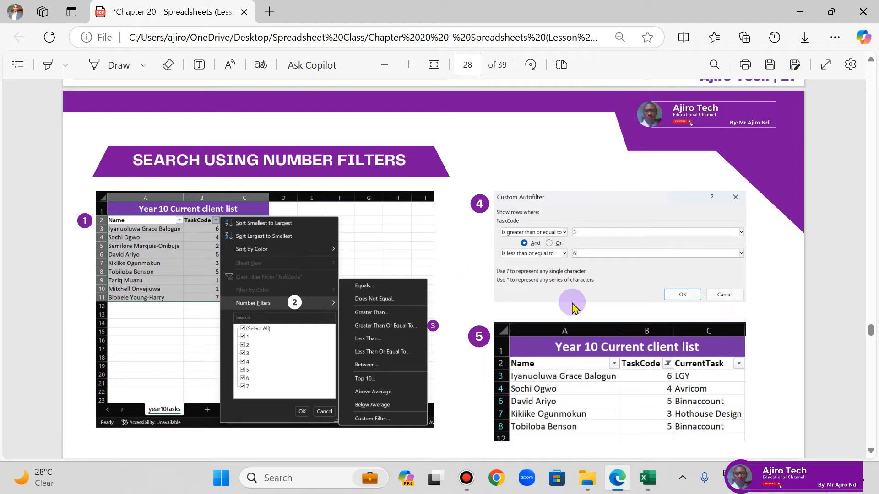
# Step: Return to the year10 tasks workbook in Excel and open the customised number filter for the TaskCode column
pyautogui.click(617, 481)
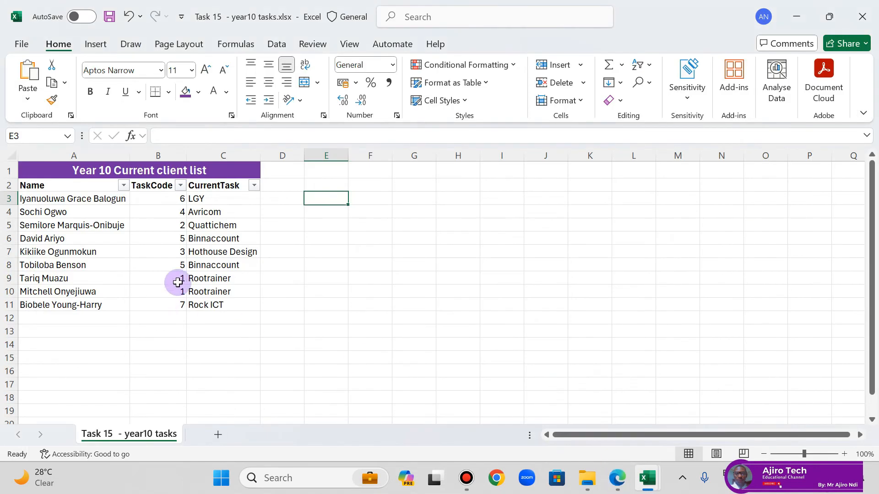
pyautogui.click(180, 186)
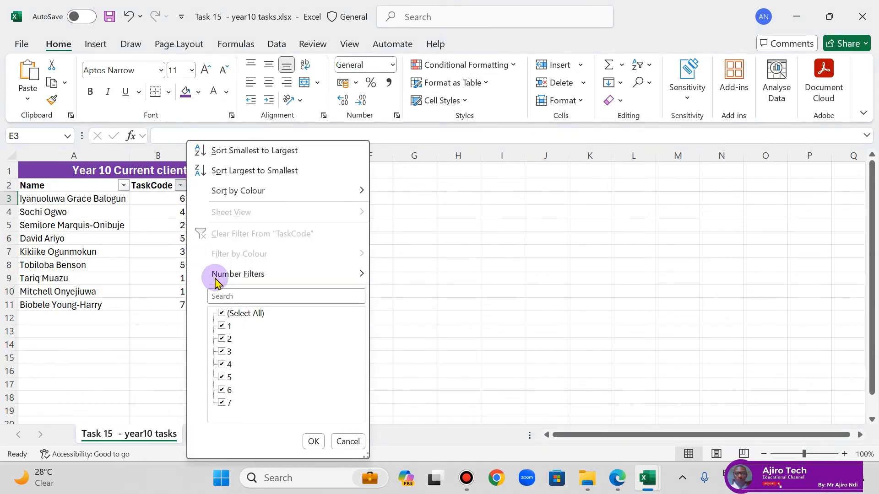
pyautogui.moveTo(248, 275)
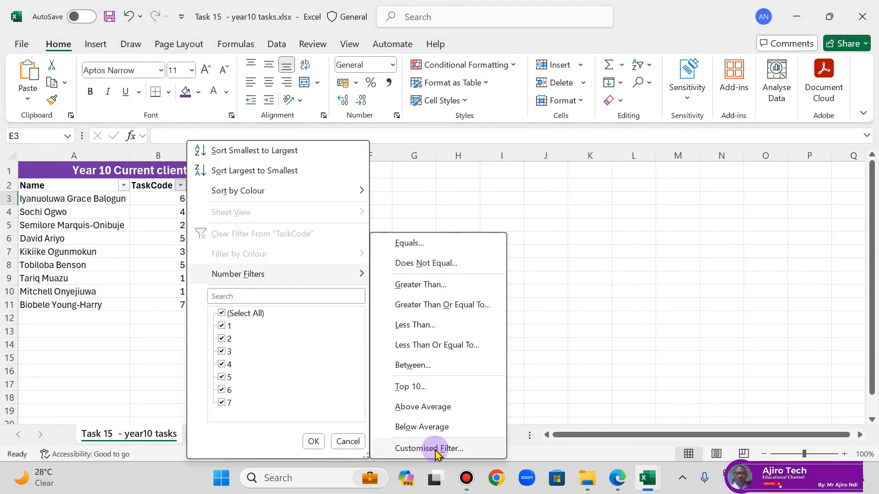
pyautogui.click(139, 260)
pyautogui.click(180, 186)
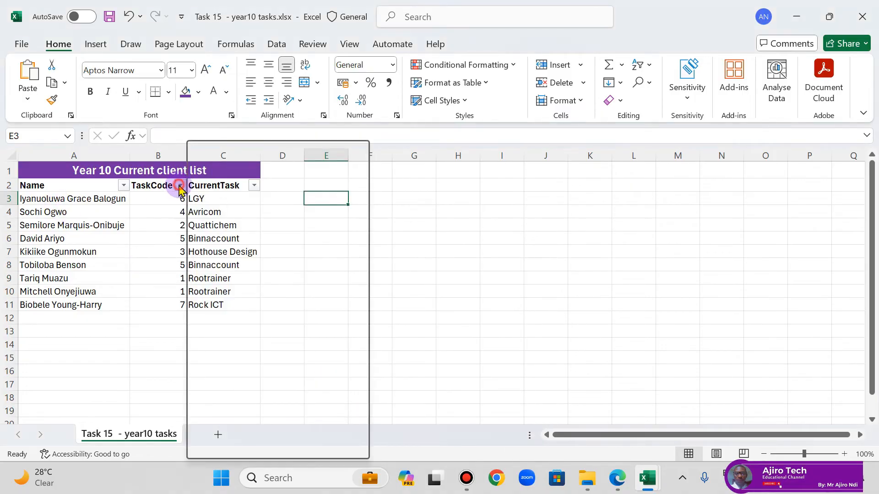
pyautogui.moveTo(263, 275)
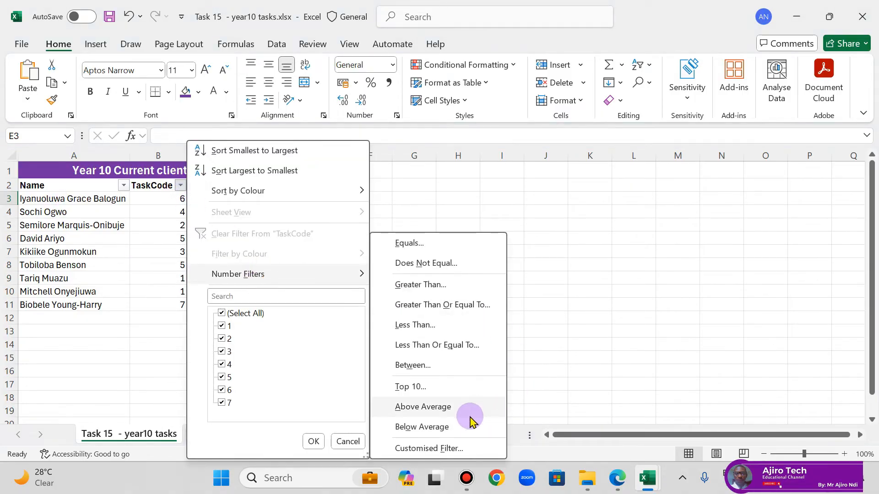
pyautogui.click(474, 447)
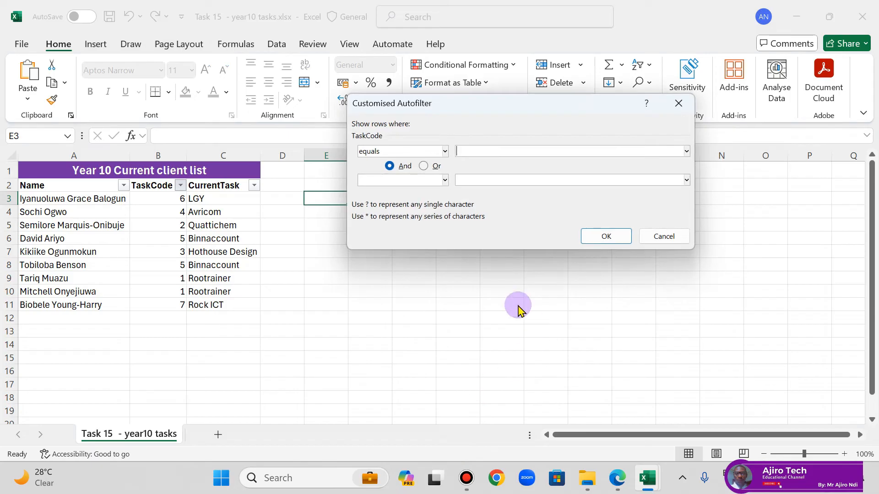
# Step: Filter TaskCode to rows greater than or equal to 3 and less than or equal to 5
pyautogui.click(445, 151)
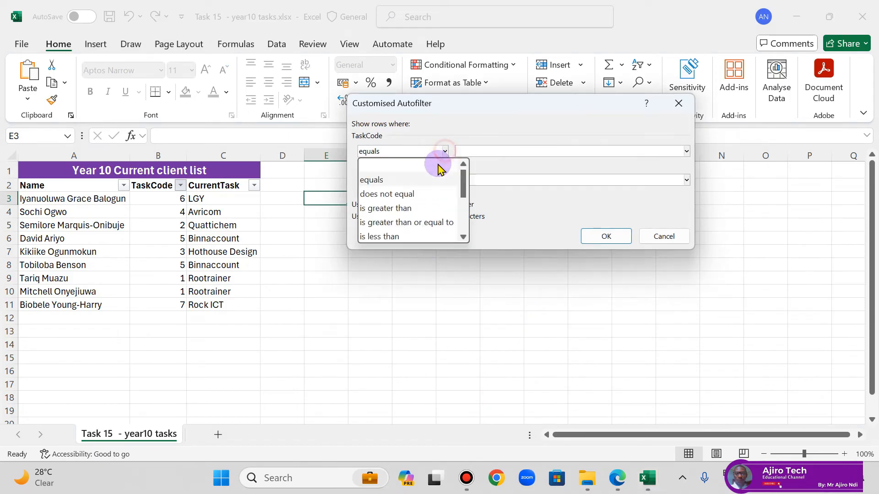
pyautogui.click(419, 222)
pyautogui.click(464, 152)
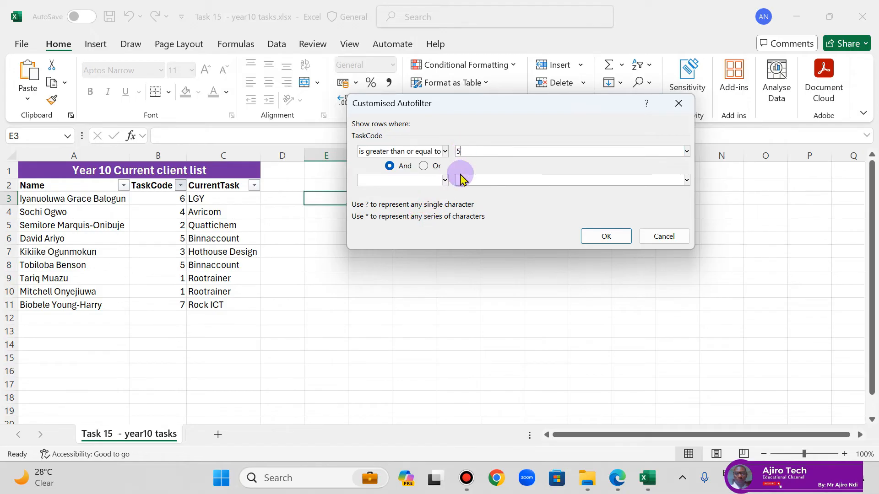
pyautogui.click(415, 180)
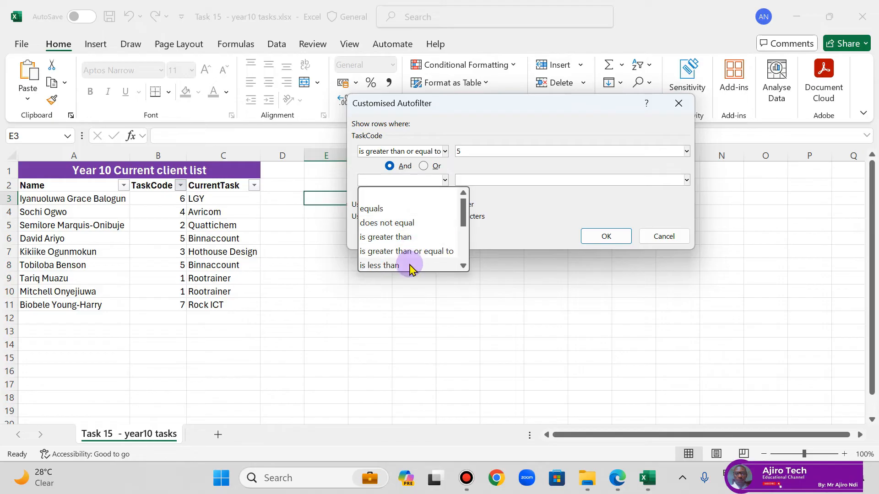
pyautogui.scroll(-1, 412, 254)
pyautogui.click(414, 239)
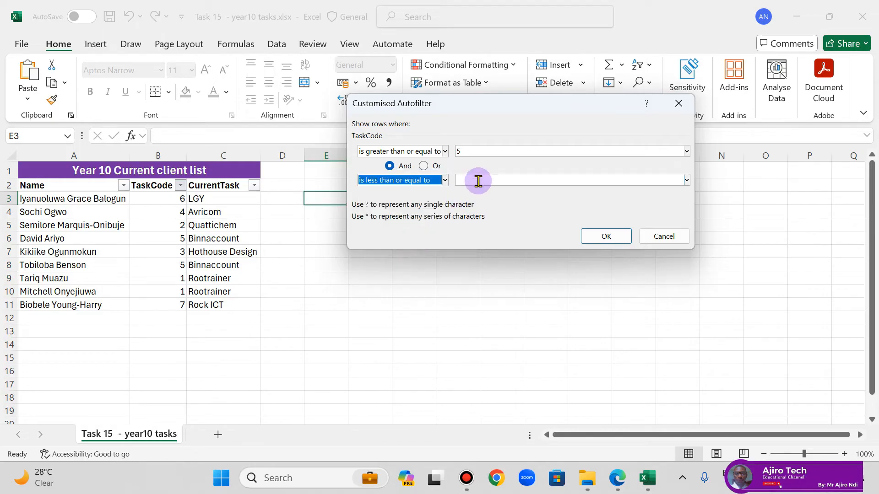
pyautogui.doubleClick(468, 155)
pyautogui.write('3')
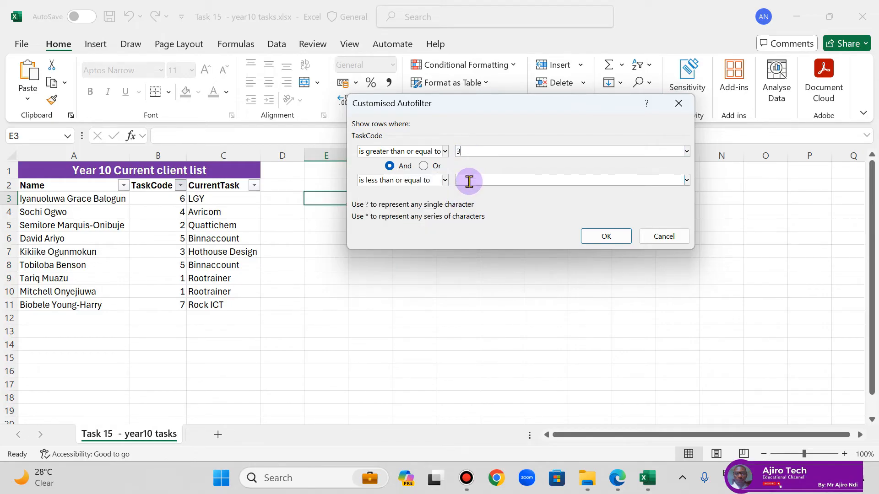
pyautogui.write('5')
pyautogui.click(604, 233)
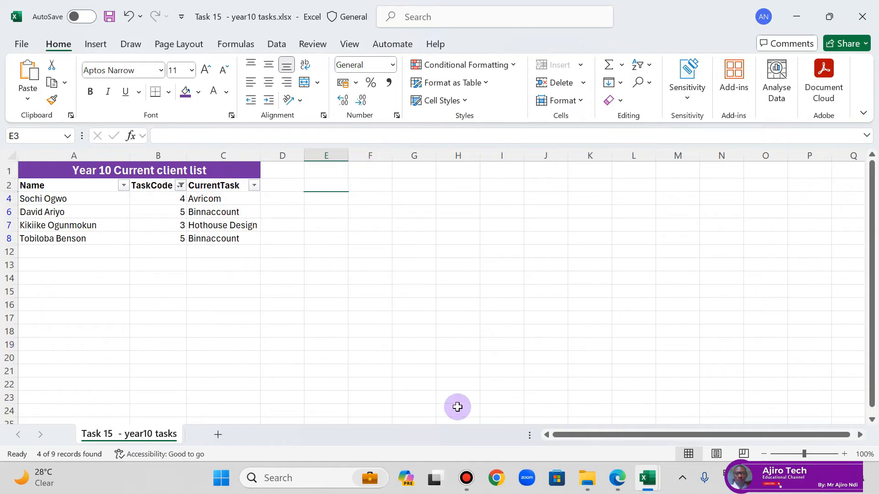
# Step: Switch to the lesson PDF in Edge and read the Search Using Two or More Criteria section on page 29
pyautogui.click(617, 478)
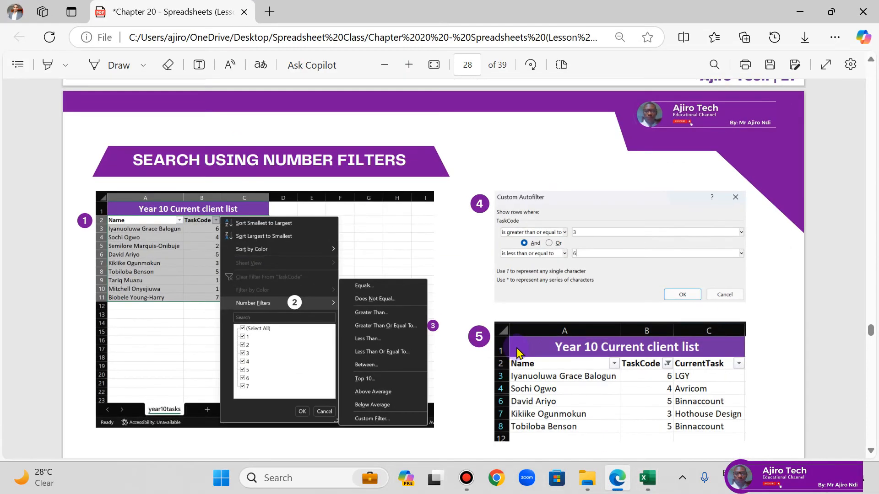
pyautogui.scroll(-10, 515, 352)
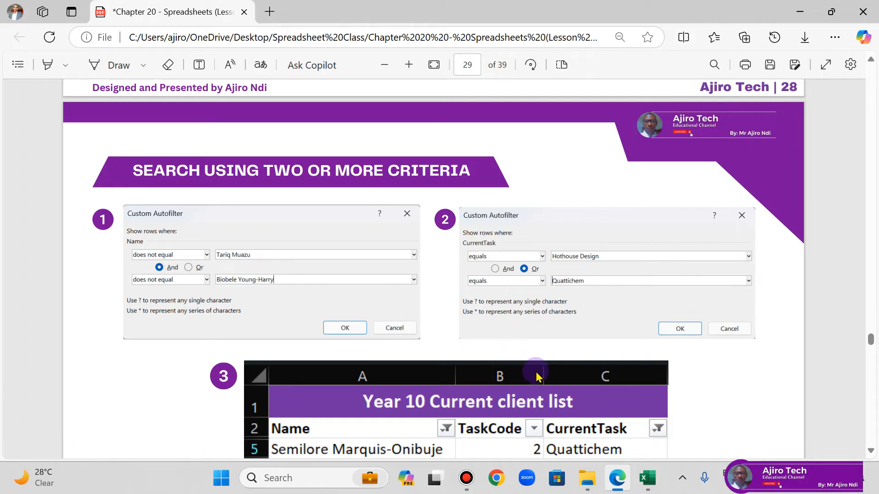
# Step: Return to the Task 15 - year10 tasks workbook in Excel and clear the filter from the TaskCode column
pyautogui.click(647, 477)
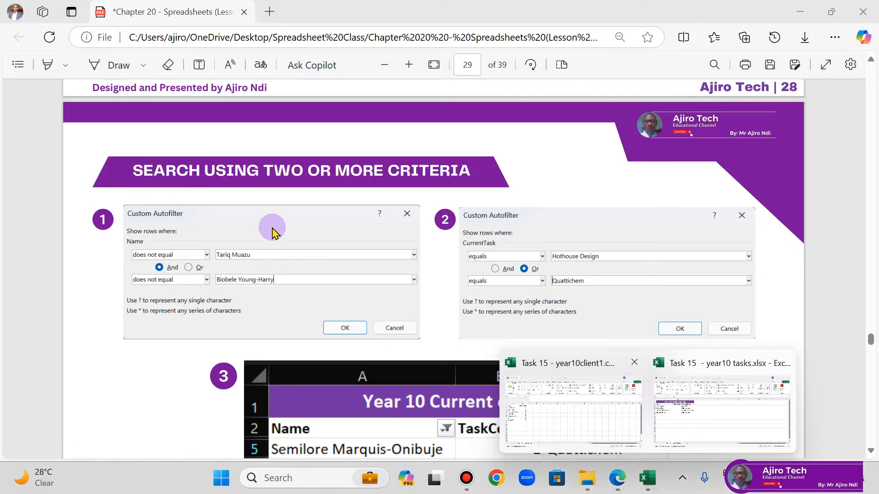
pyautogui.click(709, 433)
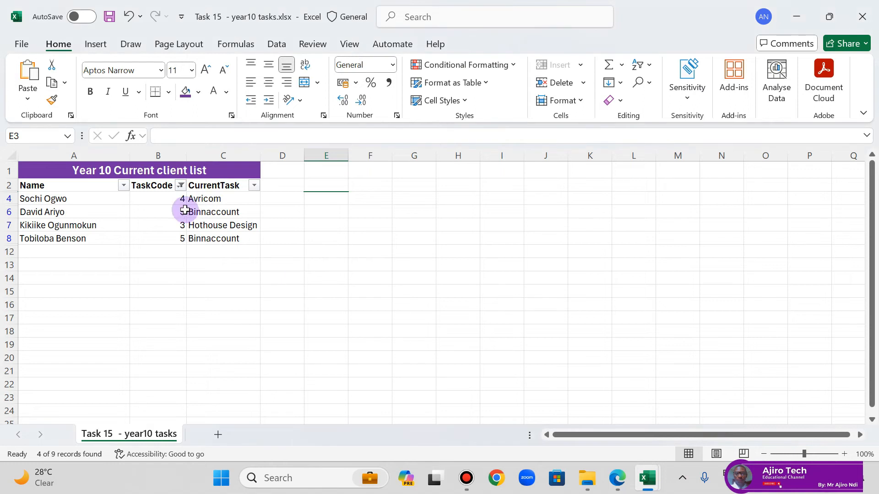
pyautogui.click(182, 187)
pyautogui.click(252, 233)
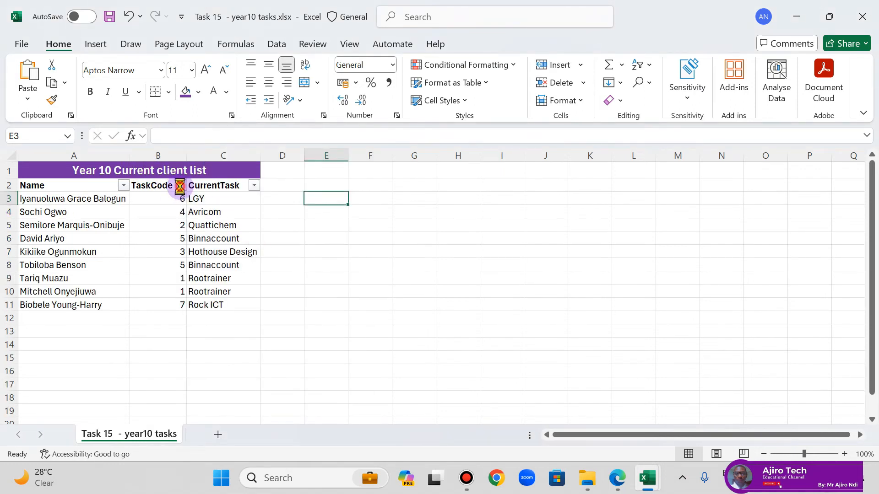
# Step: Open the customised text filter for the Name column and set its first criterion to does not equal the client in row 9
pyautogui.click(180, 187)
pyautogui.click(124, 186)
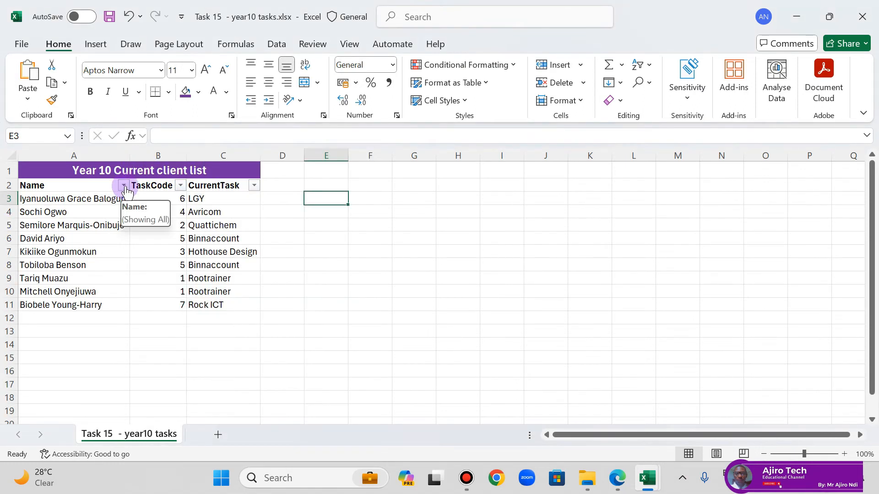
pyautogui.click(124, 186)
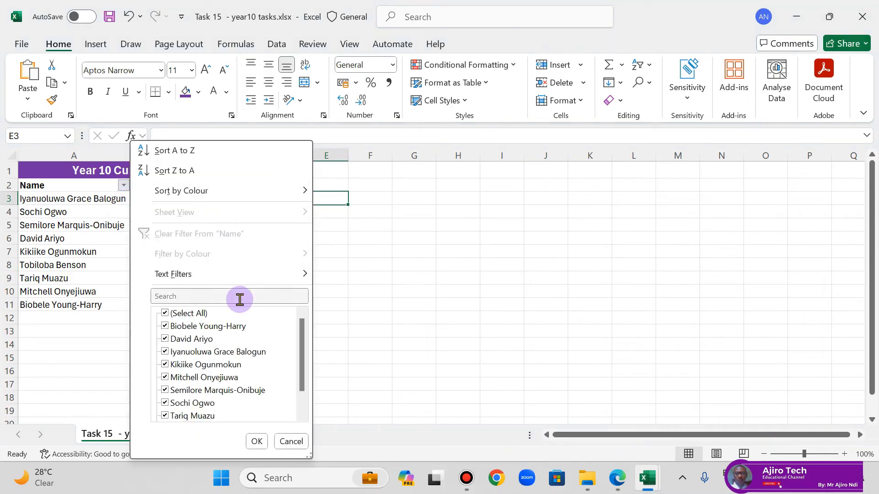
pyautogui.moveTo(229, 274)
pyautogui.click(368, 399)
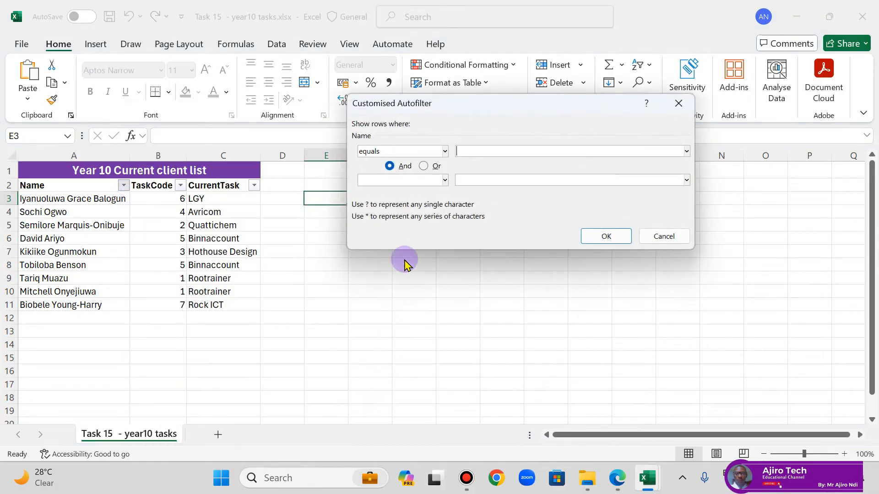
pyautogui.click(444, 152)
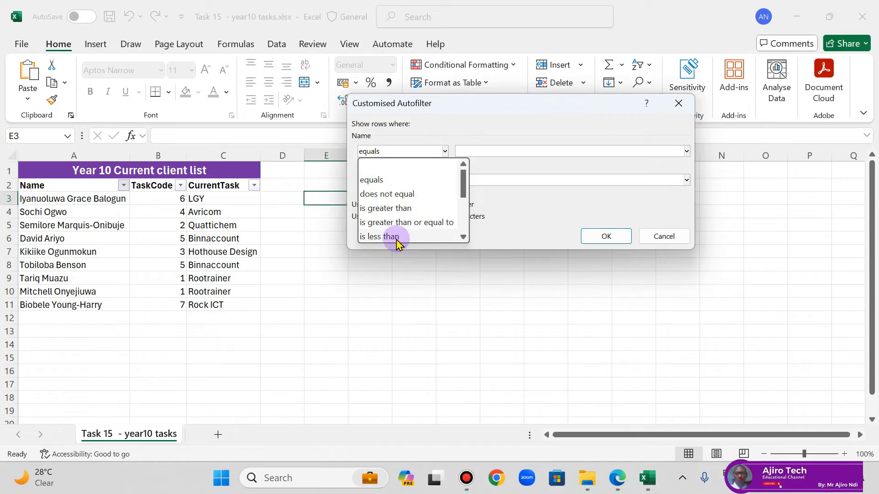
pyautogui.scroll(-3, 413, 228)
pyautogui.scroll(3, 414, 227)
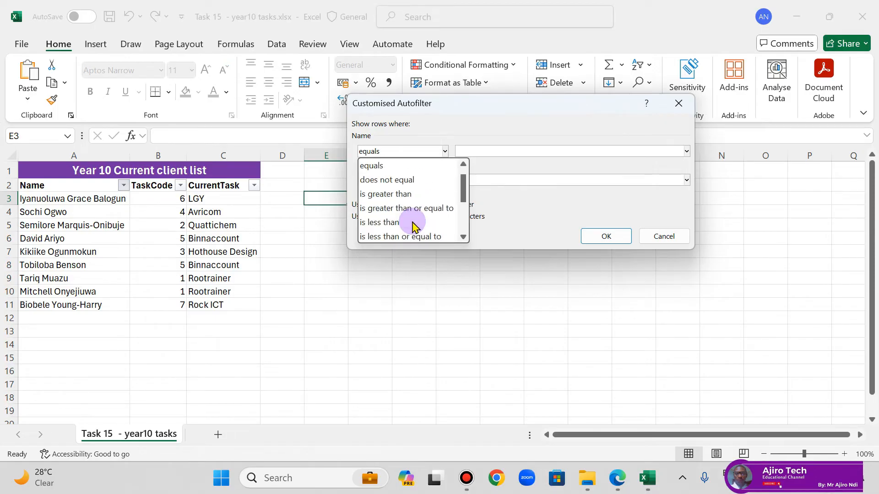
pyautogui.click(412, 180)
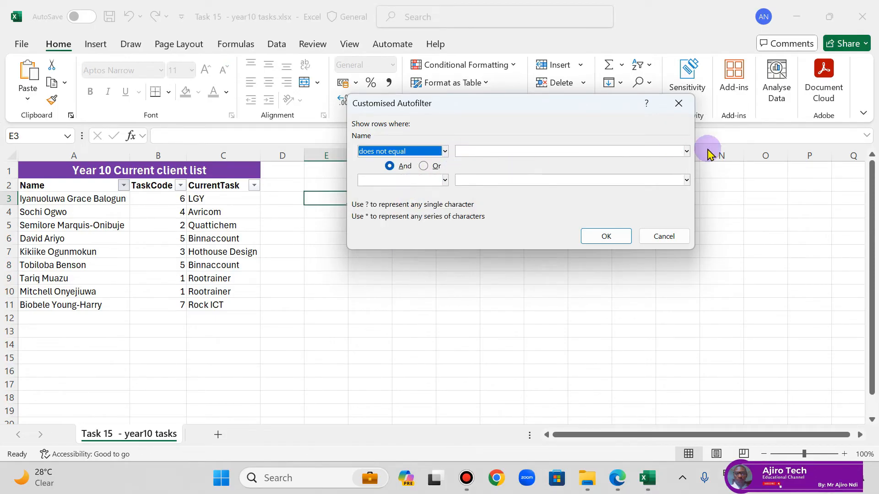
pyautogui.click(686, 151)
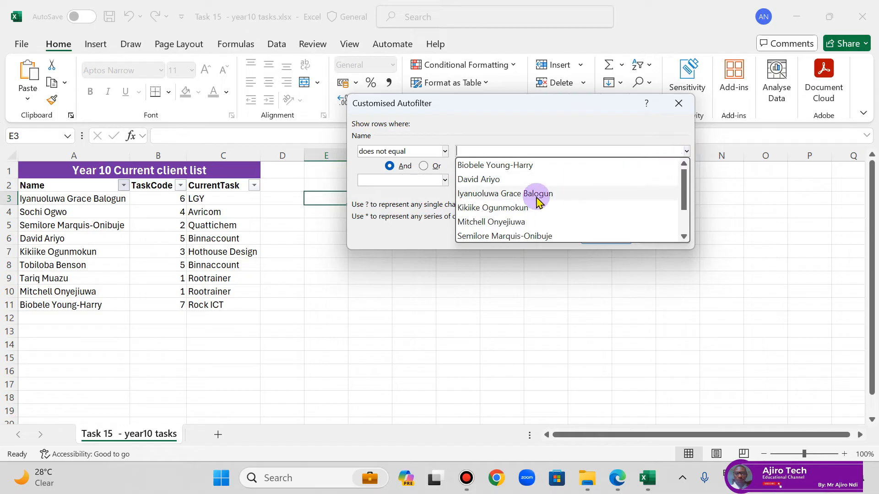
pyautogui.scroll(-1, 503, 221)
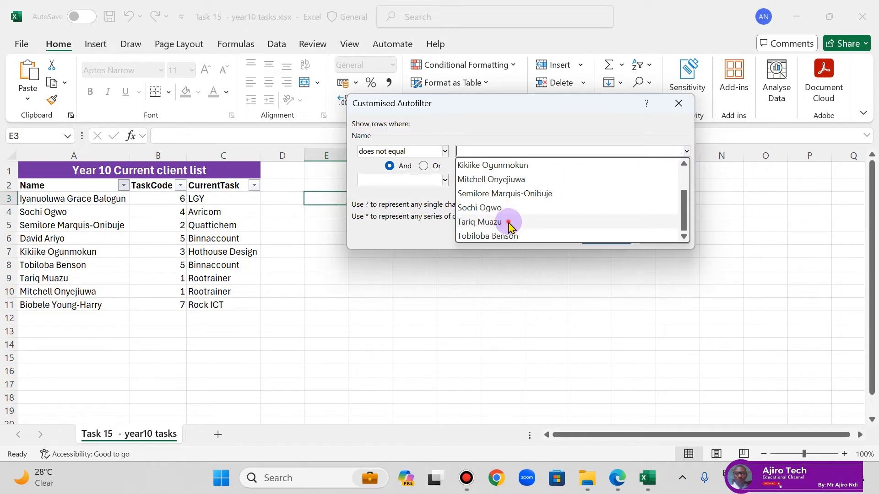
pyautogui.click(522, 221)
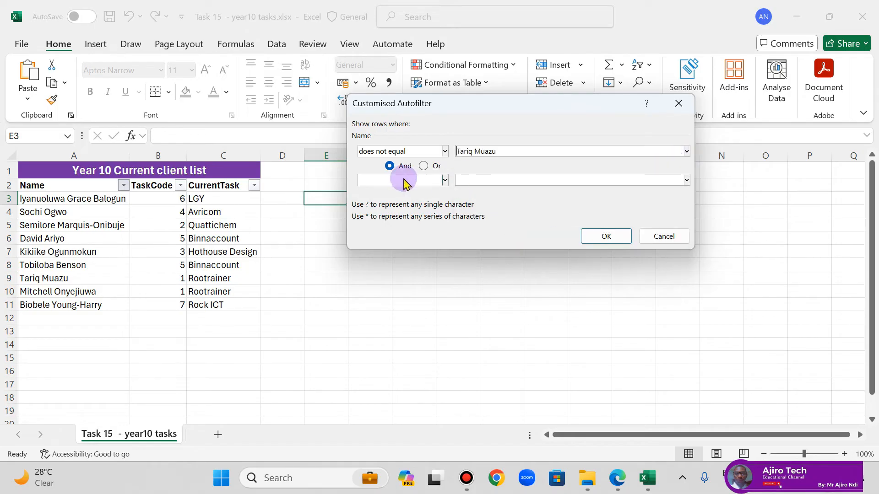
# Step: Add a second Name criterion with And, set to does not equal the client in row 11, and apply the filter
pyautogui.click(444, 180)
pyautogui.scroll(-1, 437, 243)
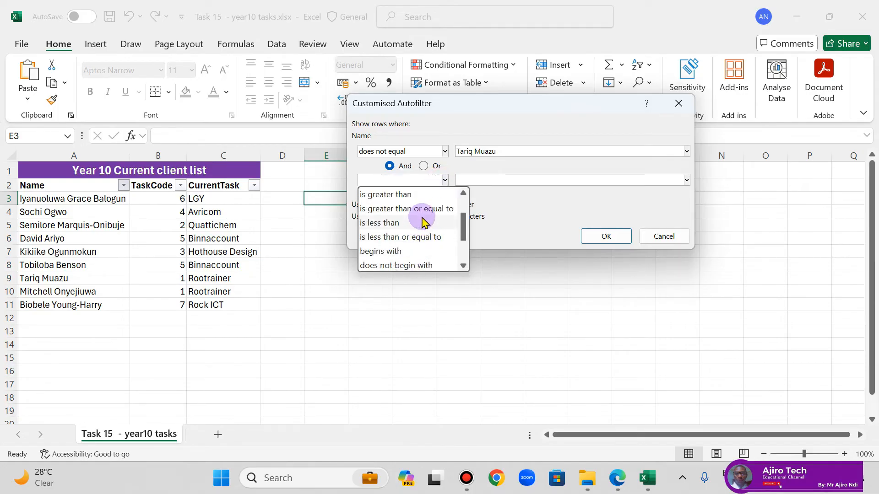
pyautogui.scroll(-2, 425, 222)
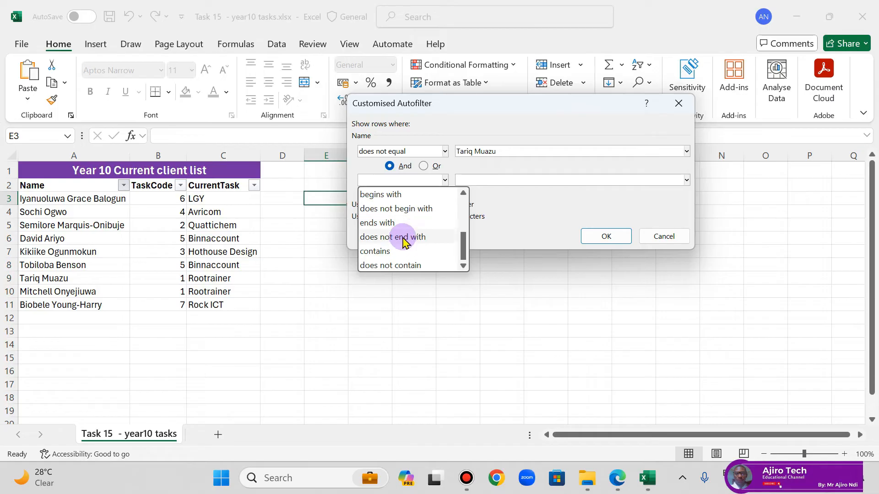
pyautogui.scroll(2, 415, 236)
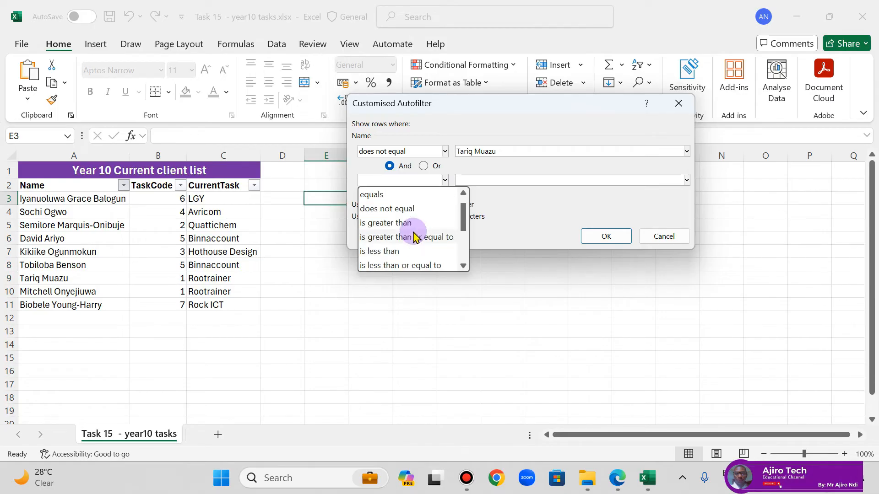
pyautogui.scroll(-1, 415, 236)
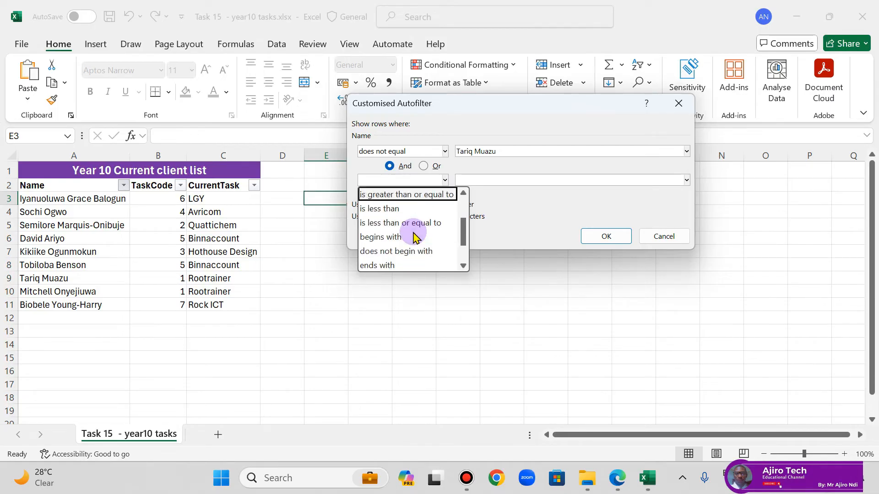
pyautogui.scroll(1, 416, 236)
pyautogui.scroll(-2, 410, 238)
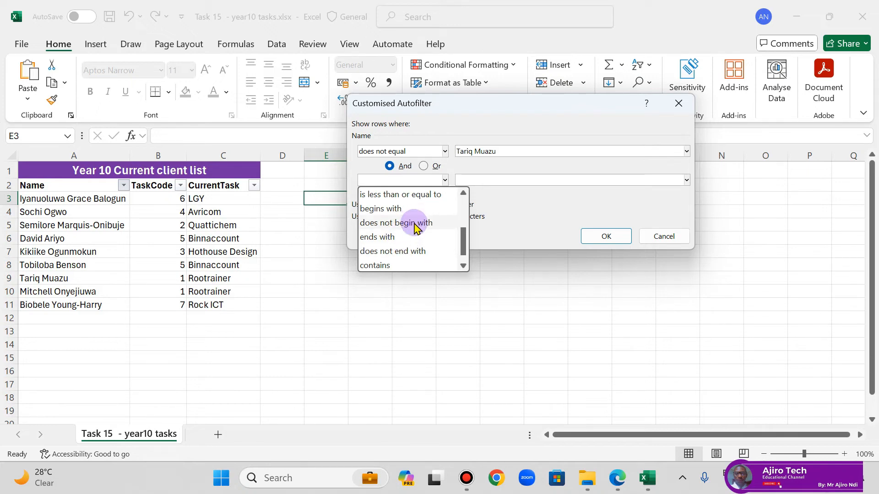
pyautogui.scroll(-1, 417, 227)
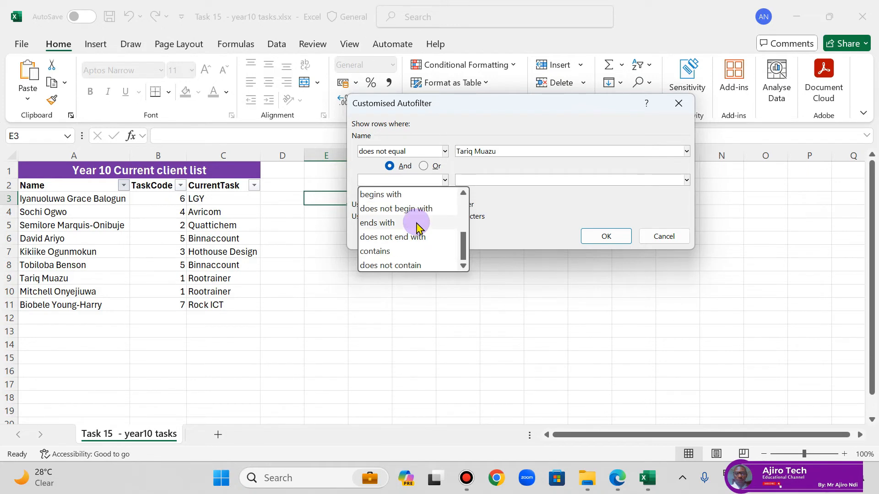
pyautogui.moveTo(465, 254); pyautogui.dragTo(463, 210)
pyautogui.click(435, 223)
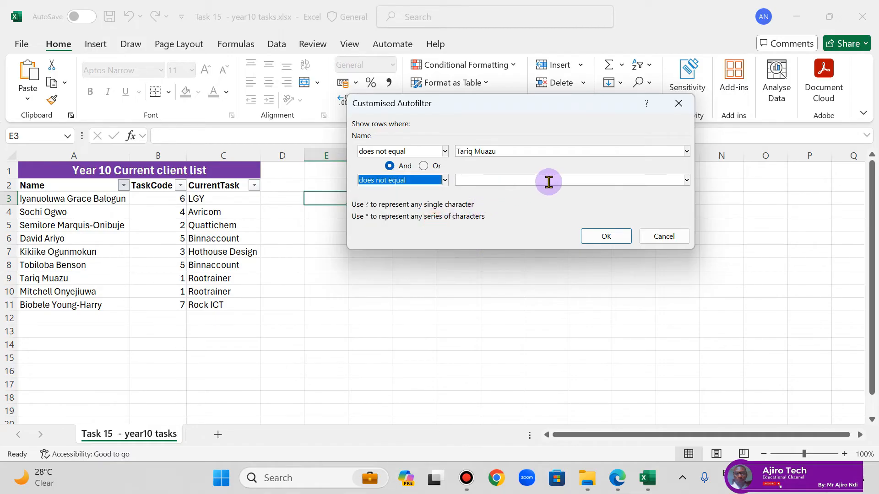
pyautogui.click(687, 180)
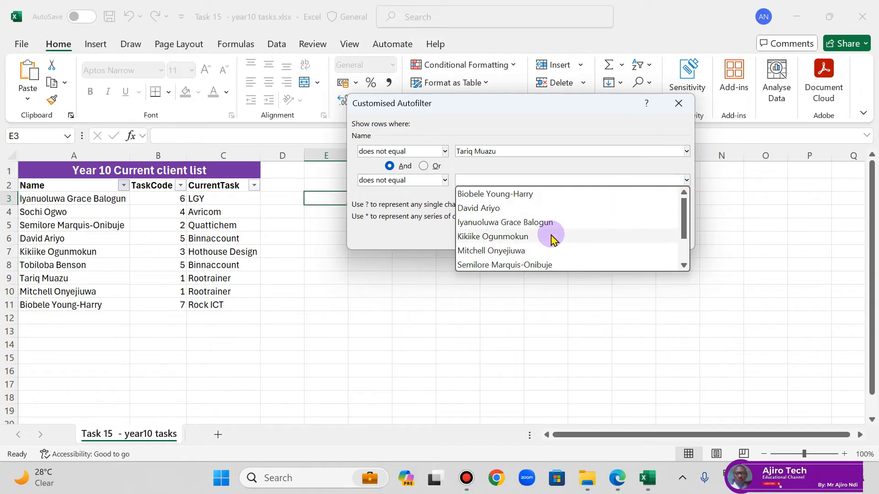
pyautogui.click(554, 194)
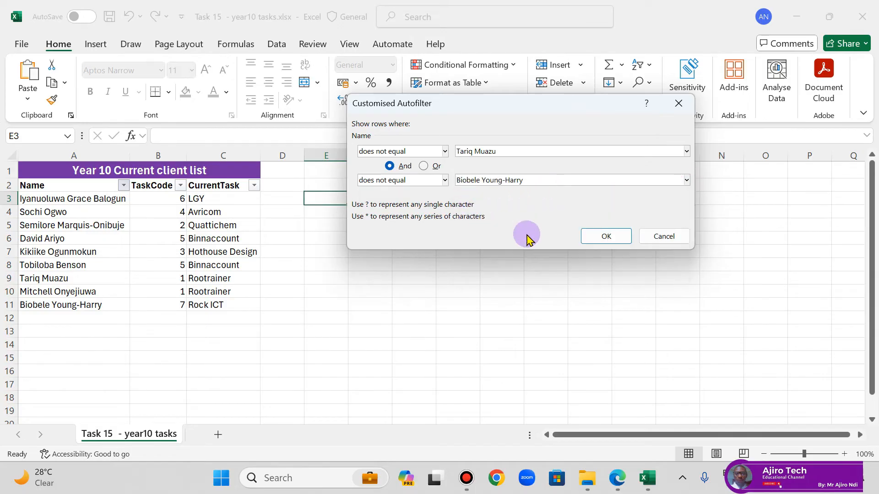
pyautogui.click(424, 166)
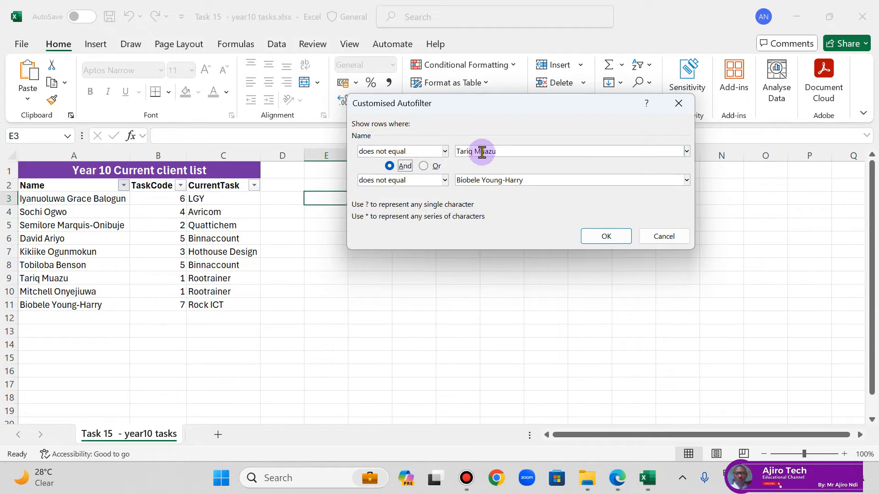
pyautogui.click(605, 237)
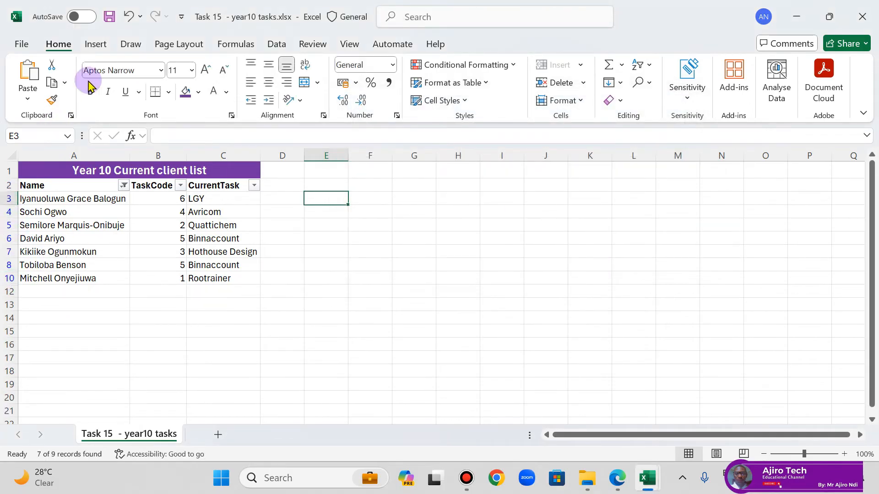
# Step: Undo and redo the Name filter to compare both versions of the list, and clear the filter from the Name column
pyautogui.click(129, 18)
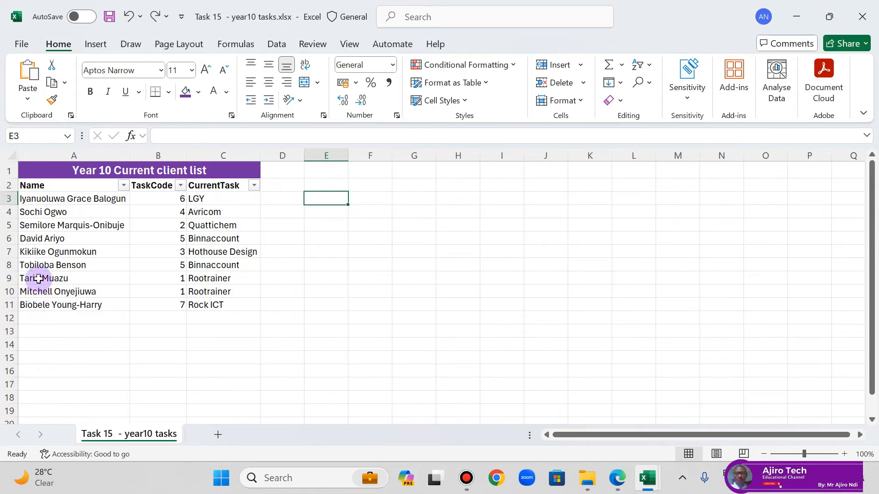
pyautogui.click(155, 17)
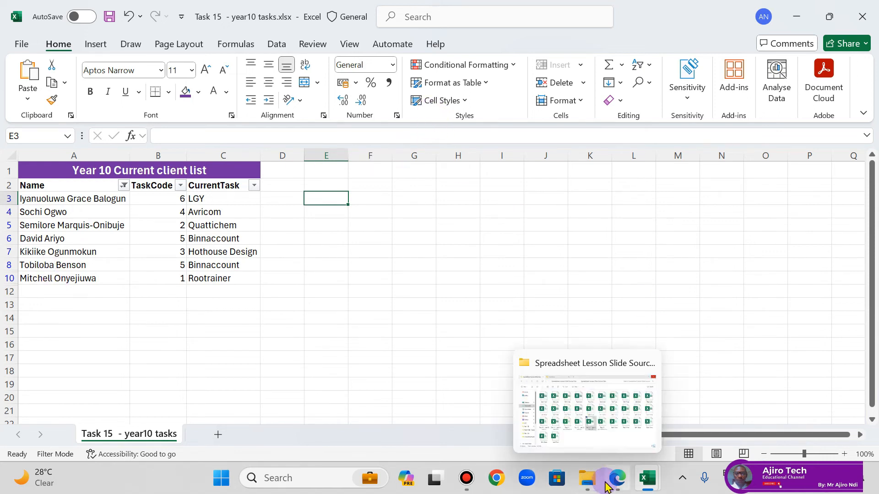
pyautogui.click(124, 186)
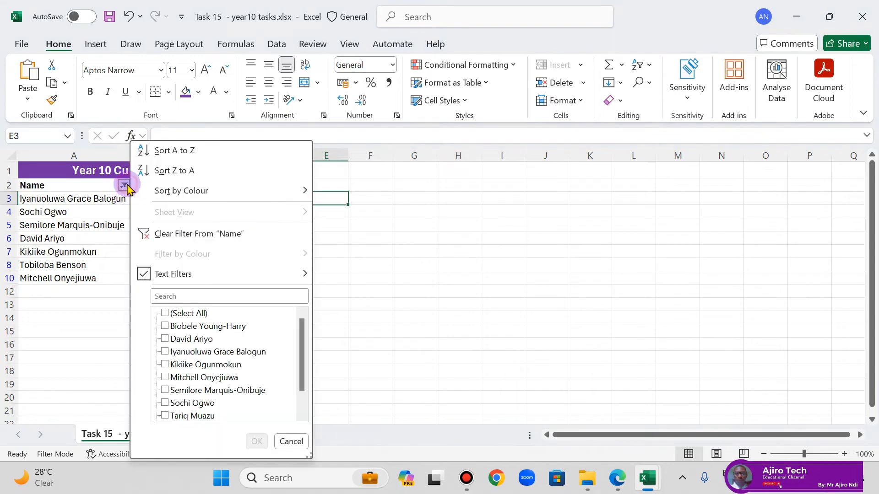
pyautogui.click(231, 235)
# Step: Open the customised text filter for the CurrentTask column
pyautogui.click(254, 185)
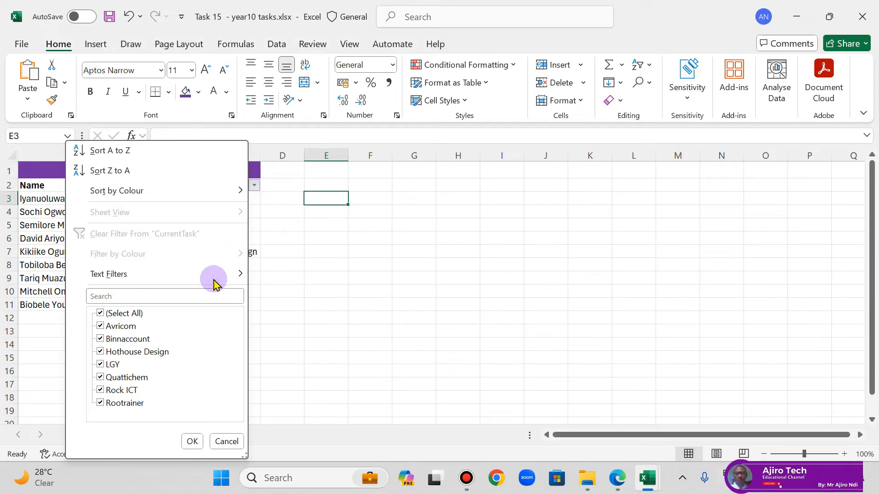
pyautogui.moveTo(213, 279)
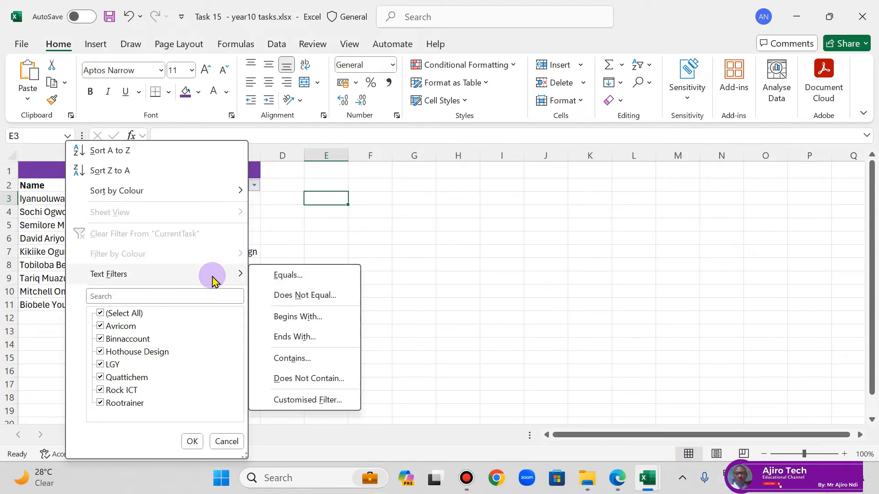
pyautogui.click(311, 398)
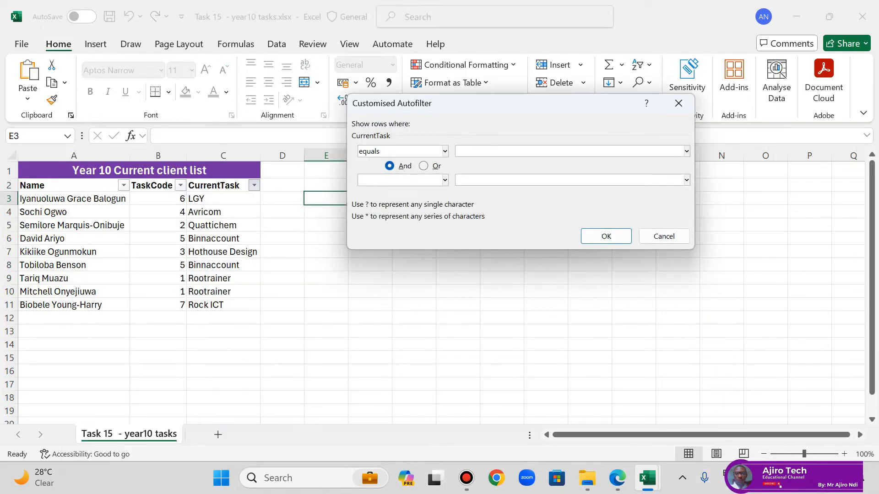
# Step: Turn on Battery saver in the Windows quick settings and return to the Customised Autofilter dialog
pyautogui.click(785, 478)
pyautogui.click(668, 291)
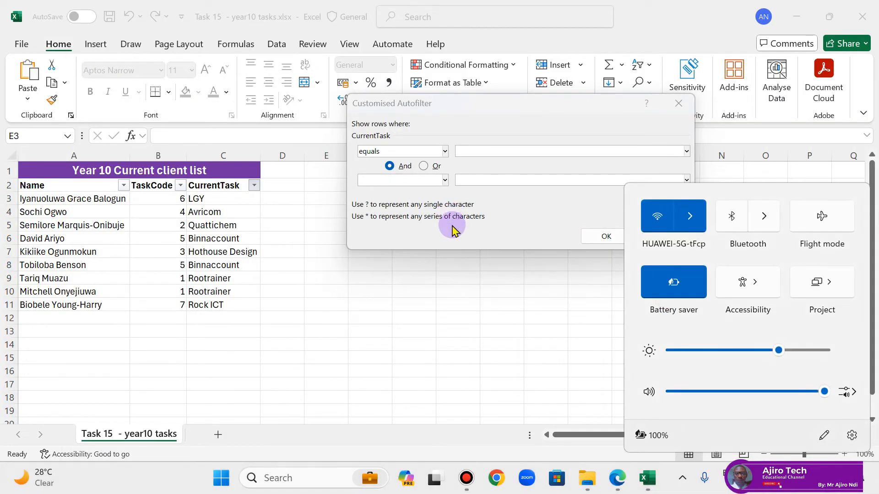
pyautogui.click(487, 210)
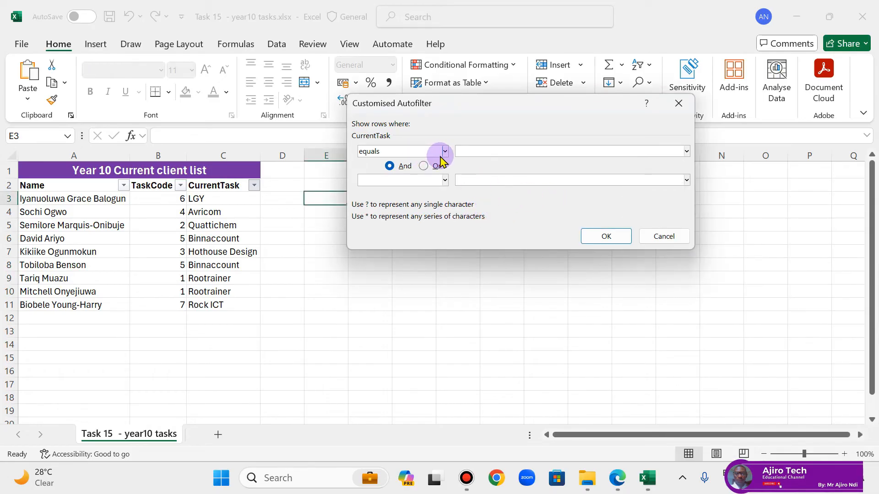
# Step: Filter CurrentTask to rows that equal Hothouse Design or equal Binnaccount
pyautogui.click(444, 152)
pyautogui.click(443, 151)
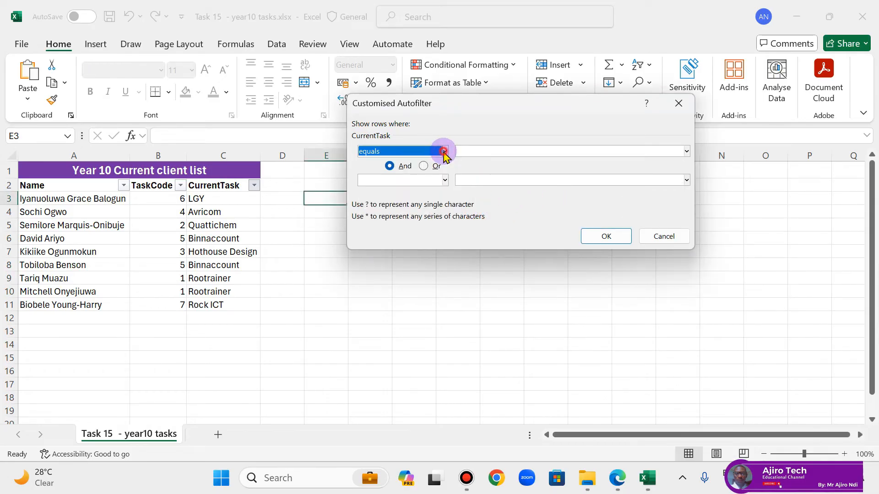
pyautogui.click(687, 151)
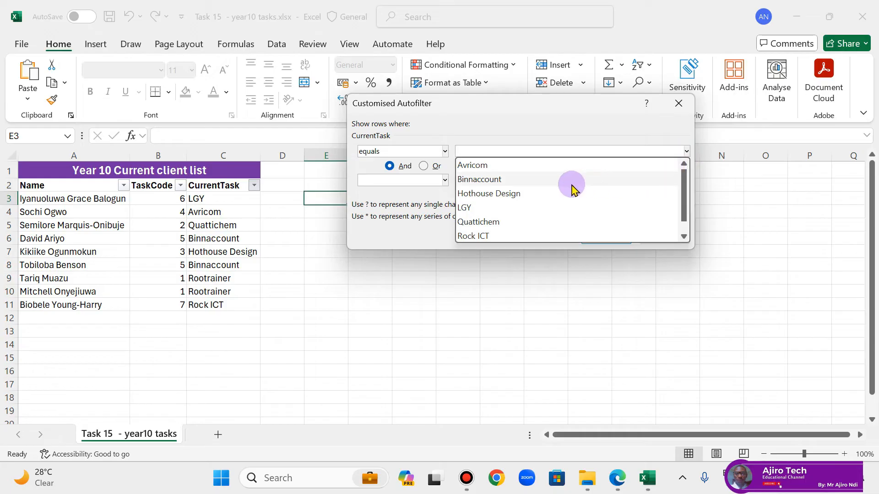
pyautogui.click(559, 195)
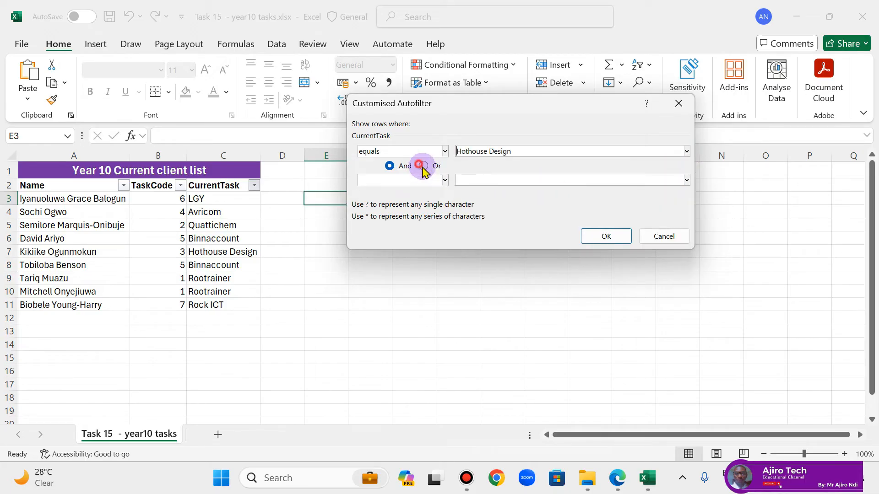
pyautogui.click(445, 180)
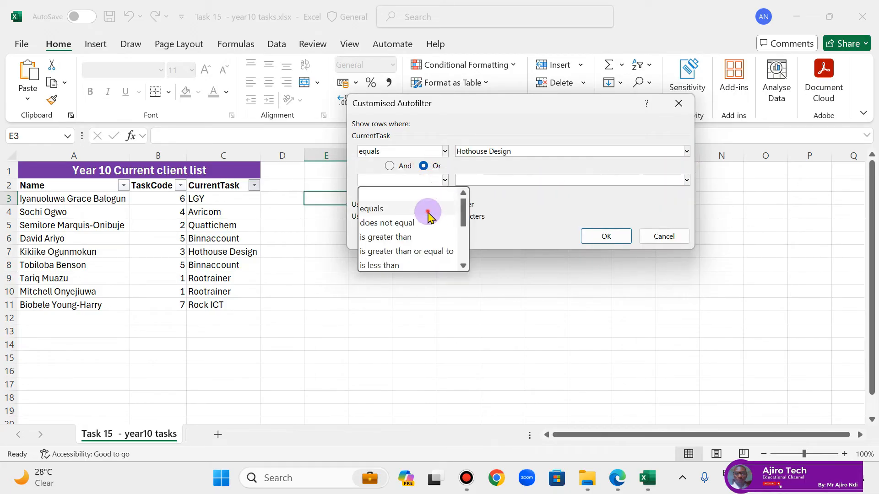
pyautogui.click(425, 205)
pyautogui.click(686, 180)
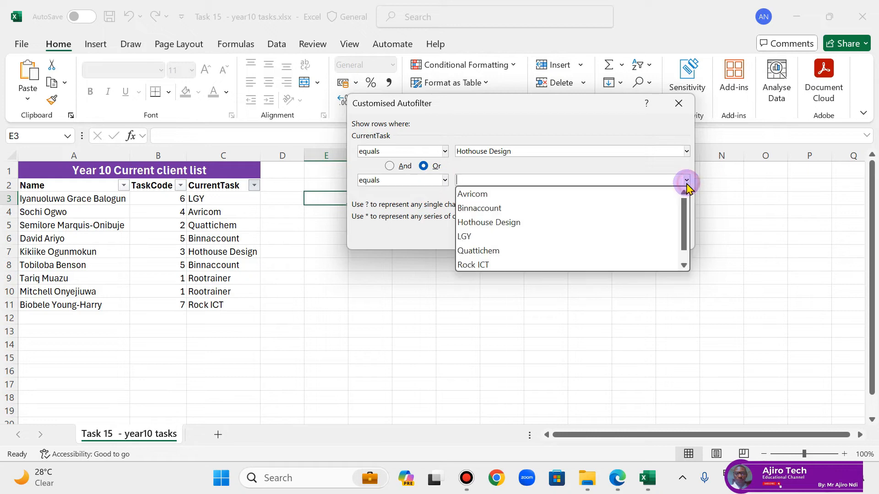
pyautogui.click(544, 208)
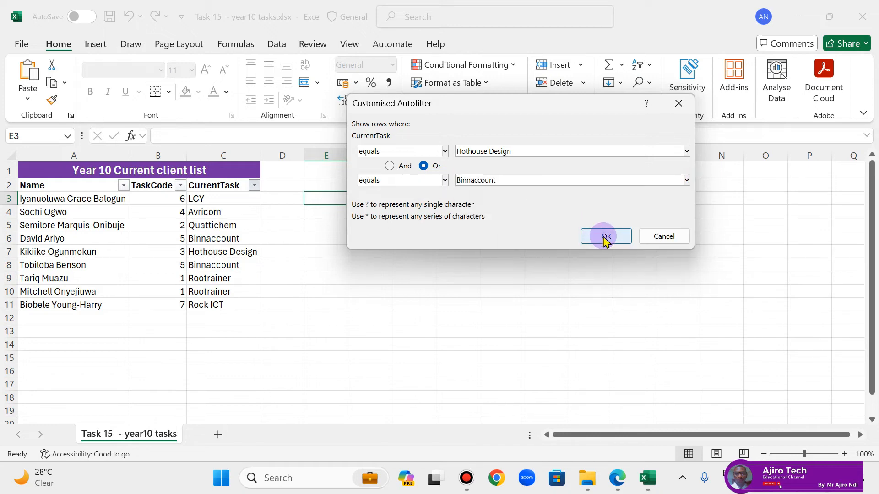
pyautogui.click(608, 237)
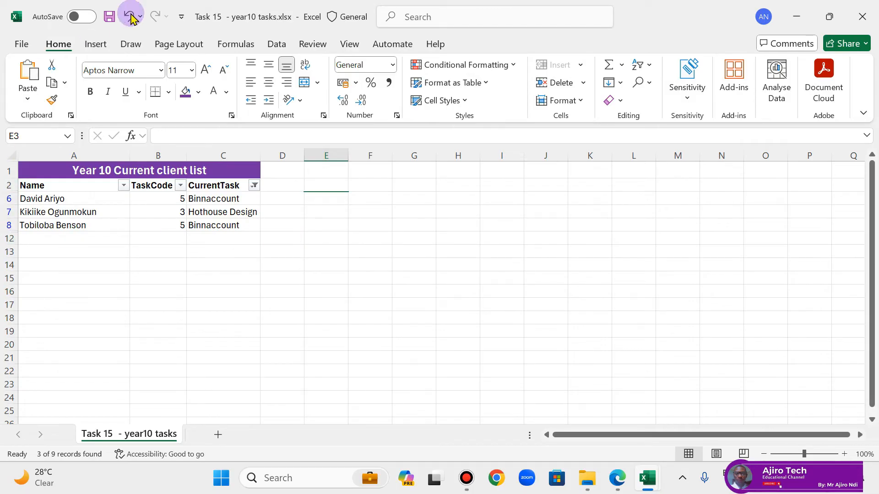
# Step: Clear the filter from the CurrentTask column and view the Search Using Wildcards page of the lesson PDF in Edge before returning to Excel
pyautogui.click(255, 186)
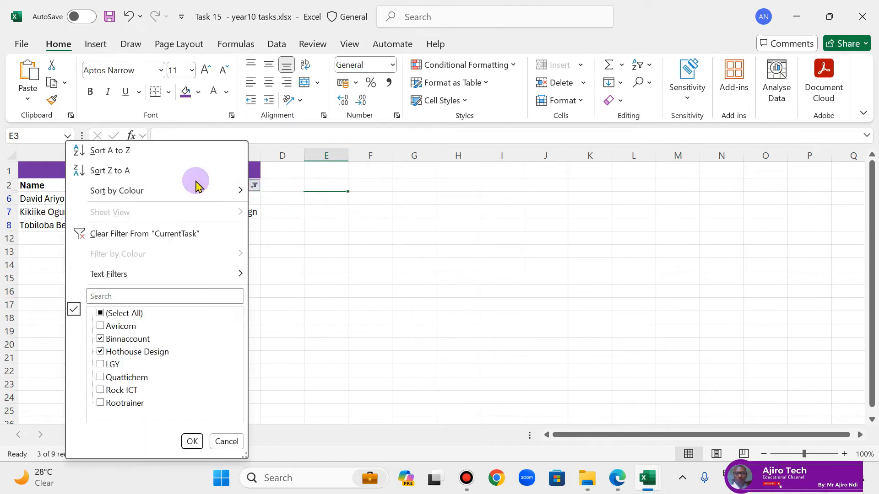
pyautogui.click(142, 231)
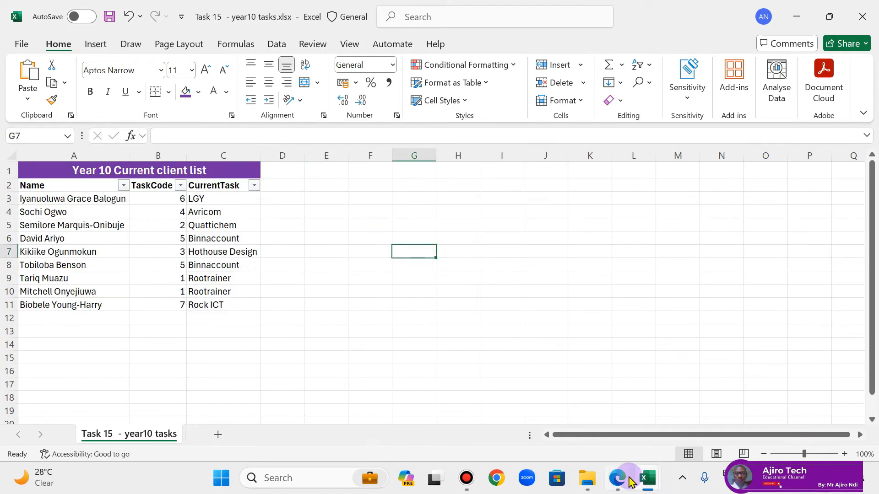
pyautogui.click(627, 476)
pyautogui.scroll(-10, 418, 291)
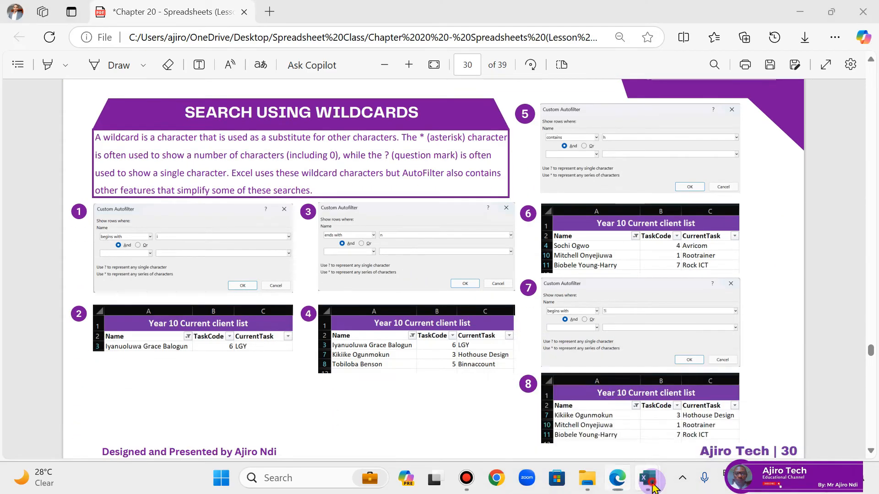
pyautogui.moveTo(647, 478)
pyautogui.click(709, 431)
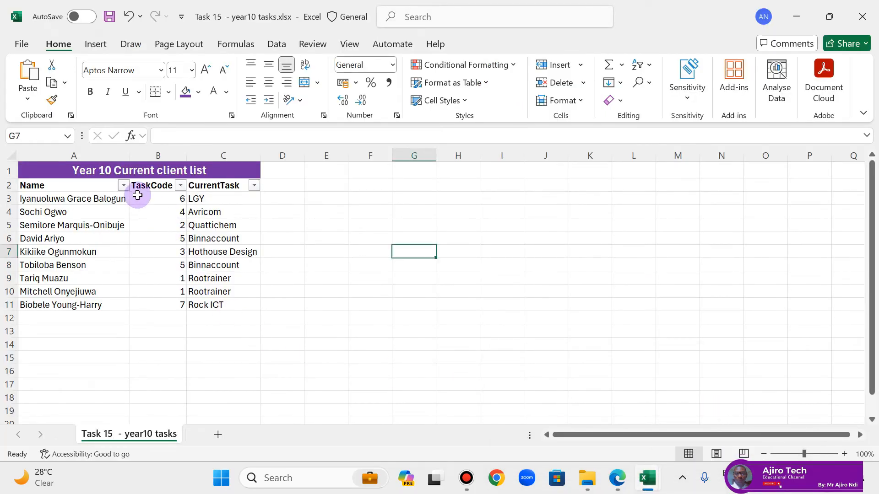
# Step: Apply a customised text filter to the Name column showing rows that begin with i
pyautogui.click(124, 187)
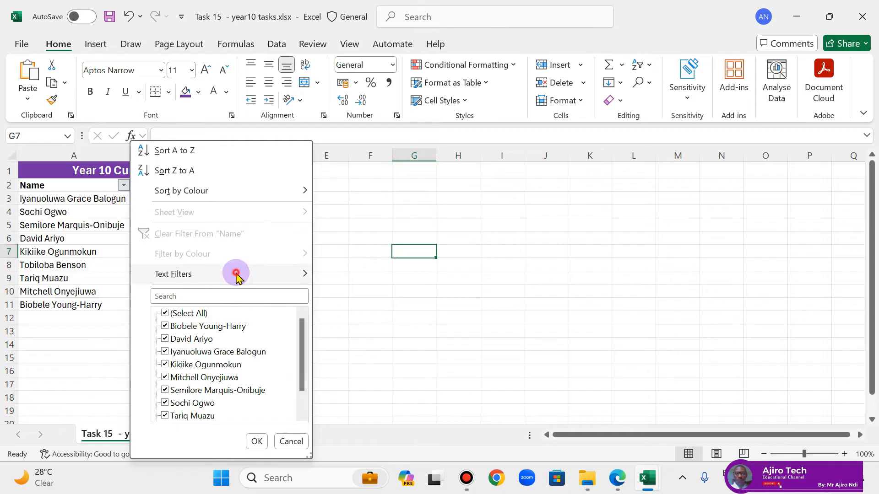
pyautogui.moveTo(235, 274)
pyautogui.click(403, 400)
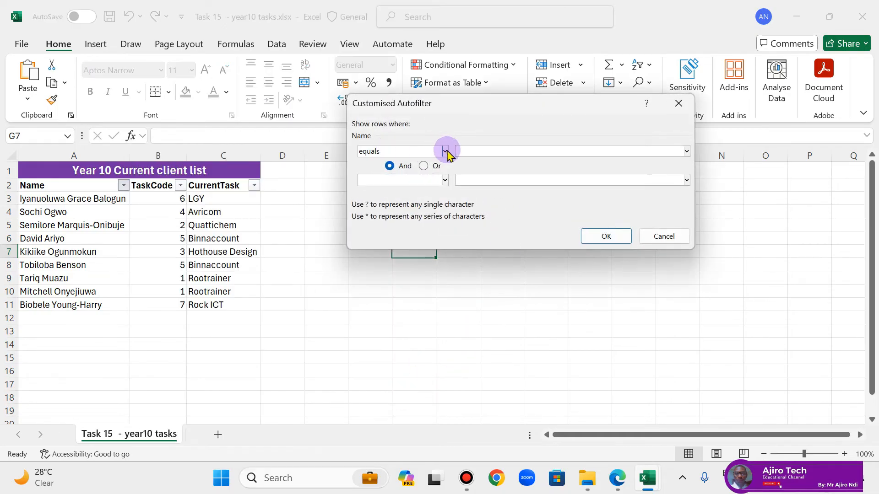
pyautogui.click(617, 478)
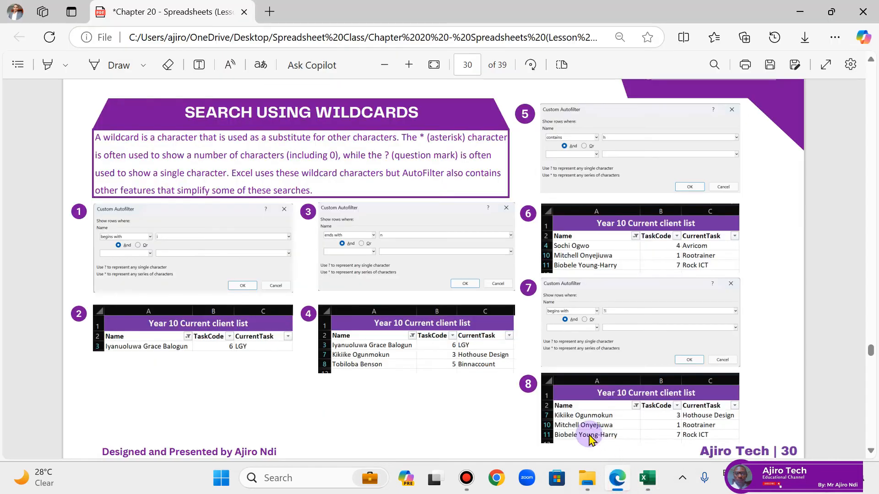
pyautogui.click(614, 471)
pyautogui.click(445, 151)
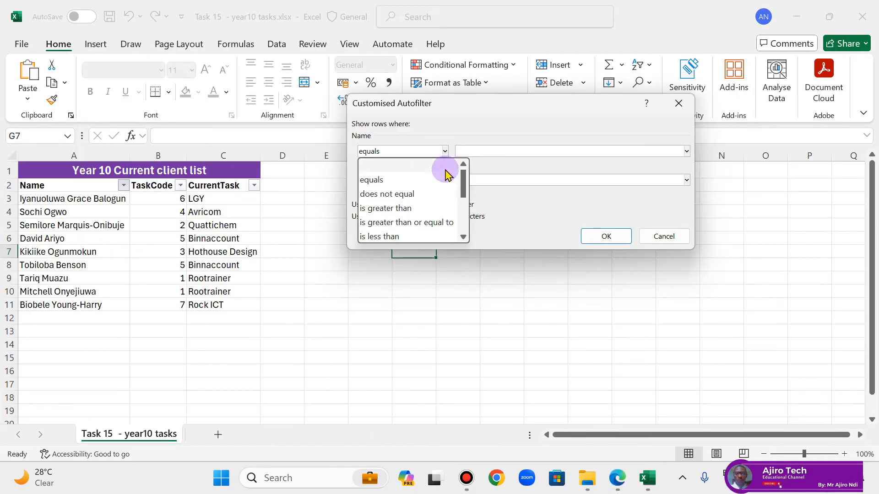
pyautogui.scroll(-2, 449, 204)
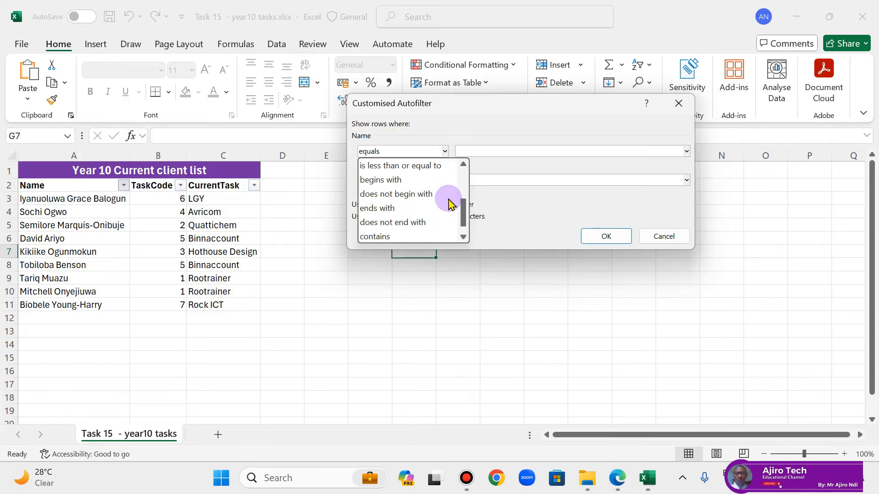
pyautogui.click(446, 180)
pyautogui.click(487, 153)
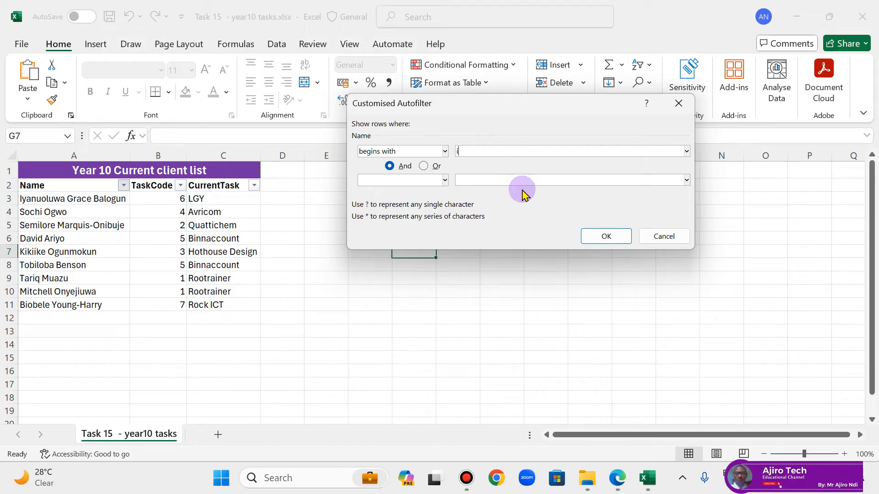
pyautogui.click(600, 235)
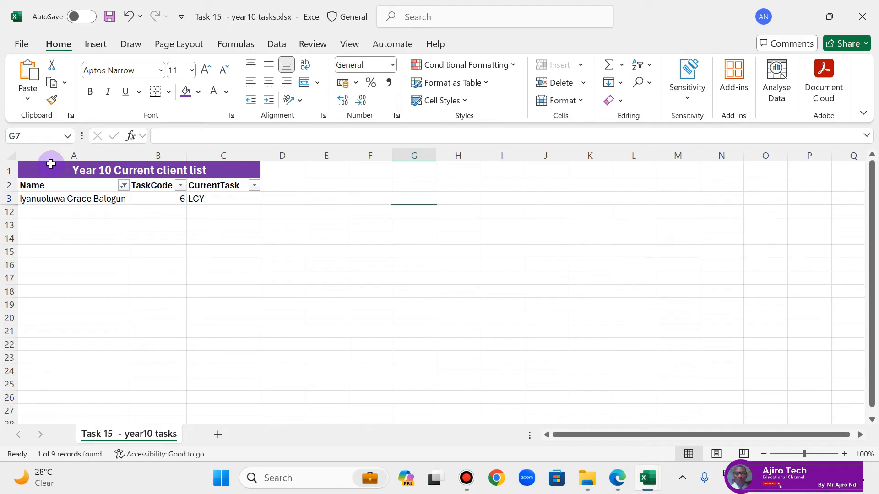
# Step: Clear the Name filter and apply a customised one showing rows that end with n
pyautogui.click(123, 185)
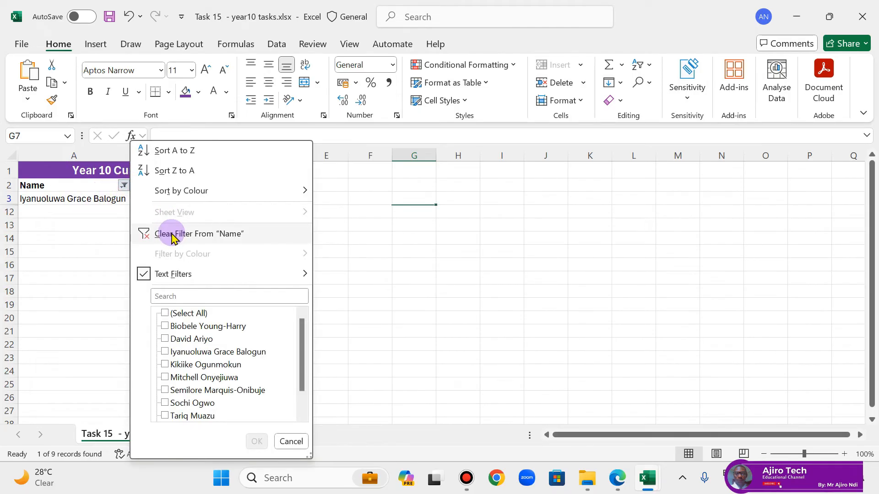
pyautogui.click(172, 234)
pyautogui.click(124, 185)
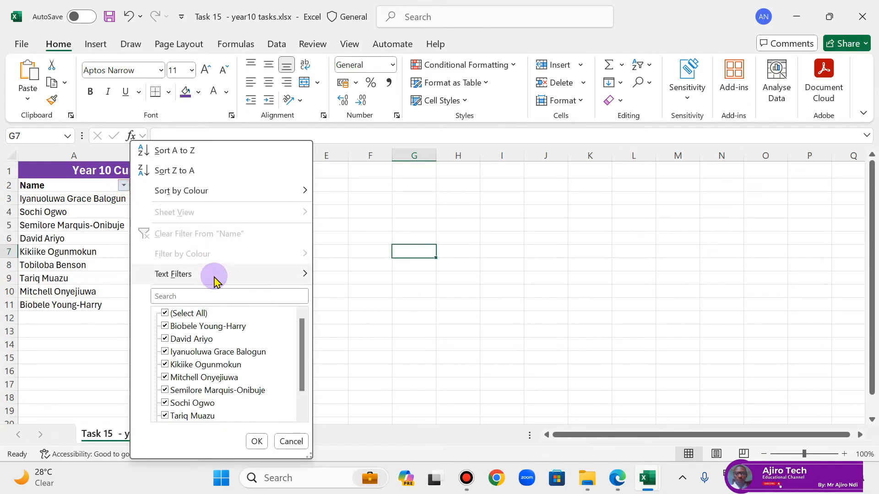
pyautogui.moveTo(249, 280)
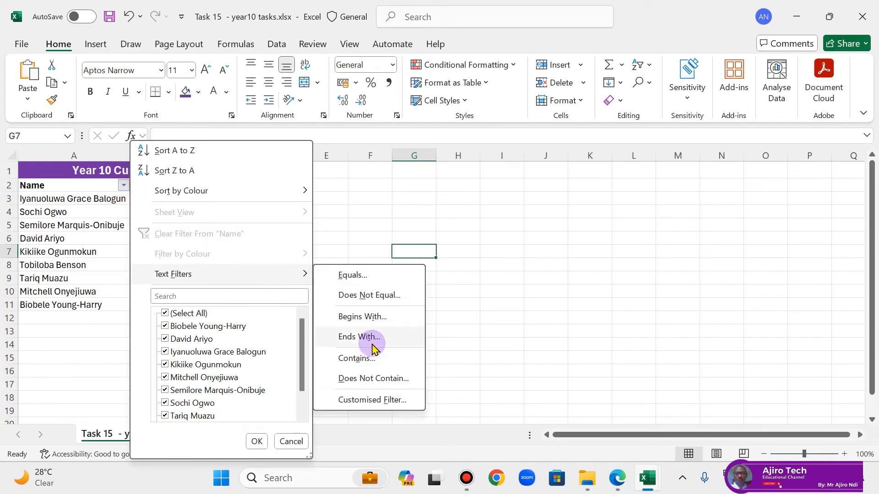
pyautogui.click(380, 400)
pyautogui.click(445, 152)
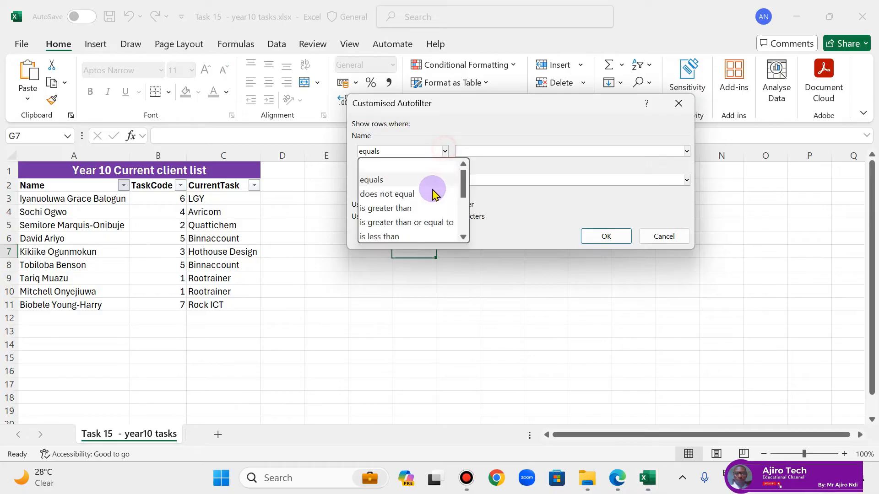
pyautogui.scroll(-2, 420, 205)
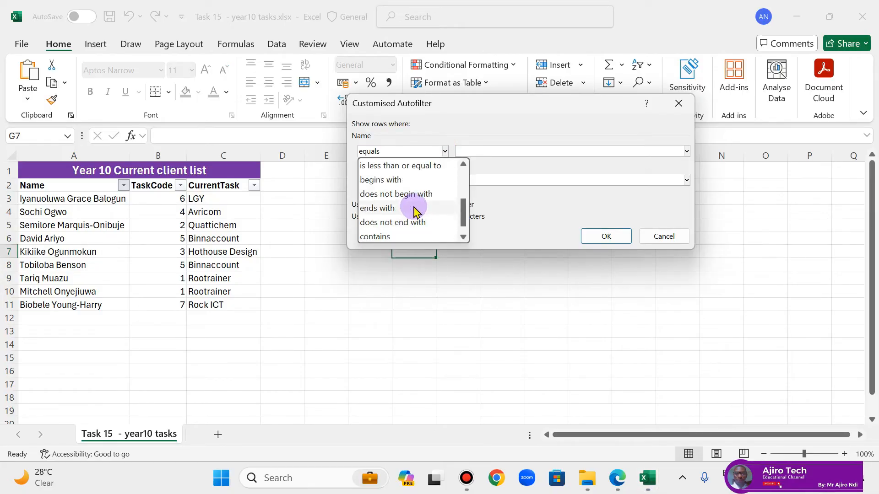
pyautogui.click(416, 212)
pyautogui.click(474, 154)
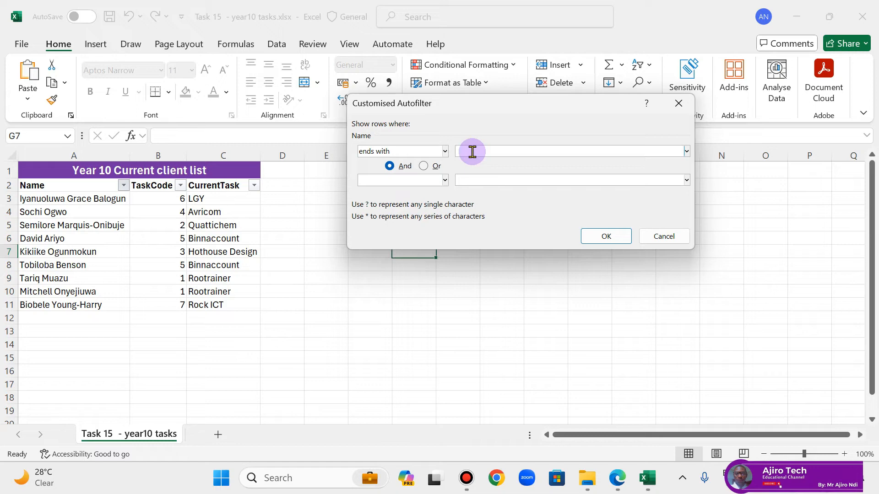
pyautogui.write('n')
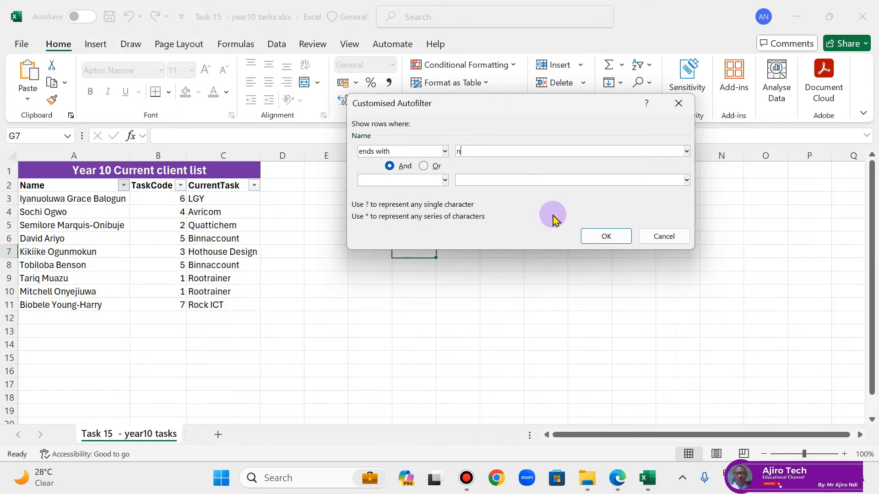
pyautogui.click(601, 236)
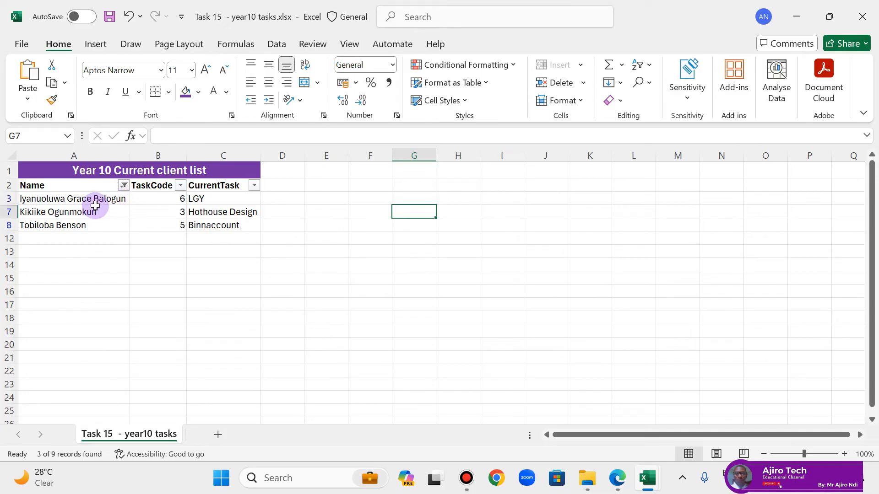
# Step: Clear the Name filter and apply a customised one showing rows that contain o
pyautogui.click(123, 185)
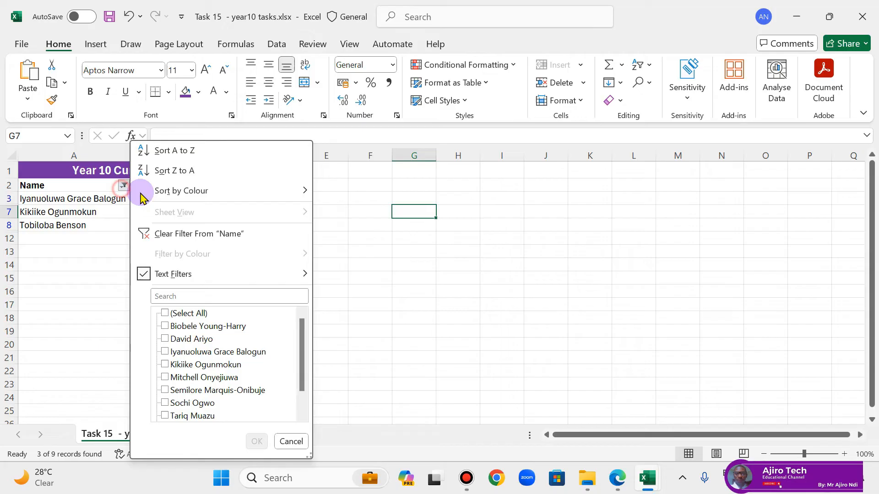
pyautogui.click(182, 234)
pyautogui.click(124, 186)
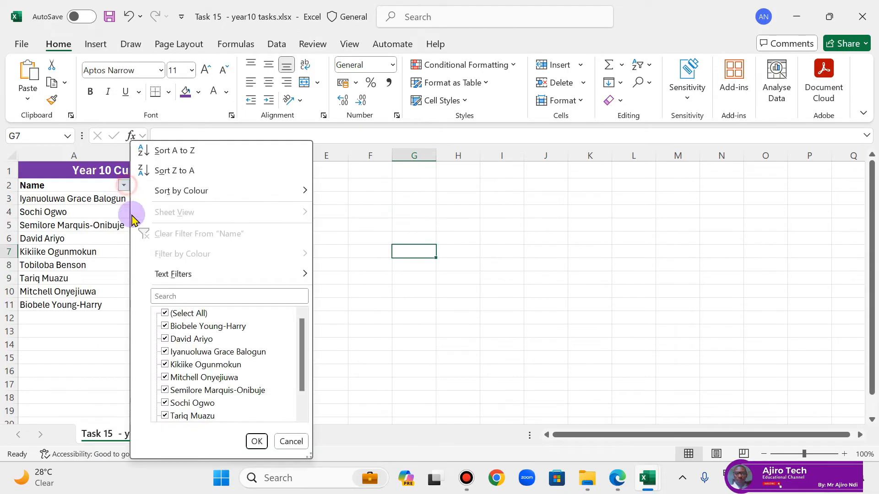
pyautogui.moveTo(225, 274)
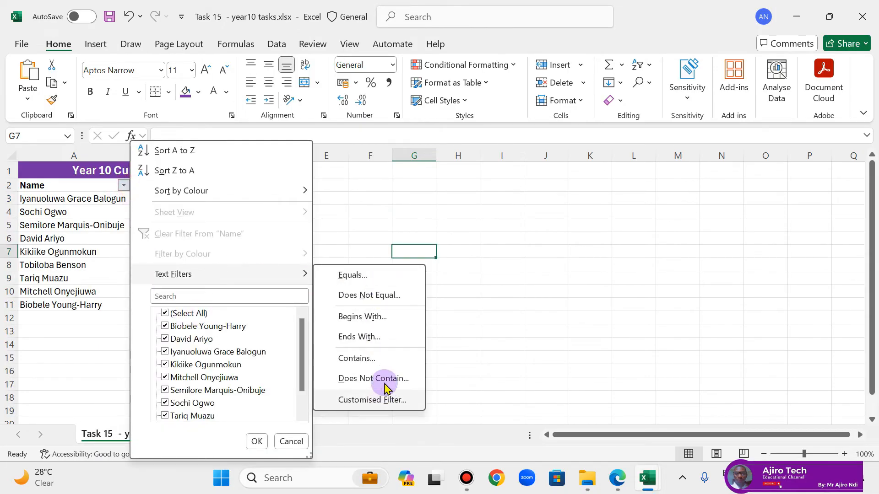
pyautogui.click(386, 399)
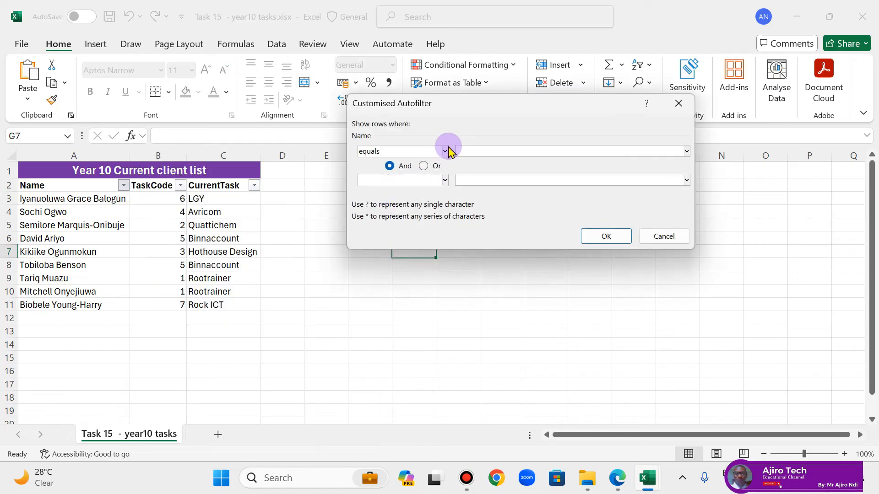
pyautogui.click(447, 151)
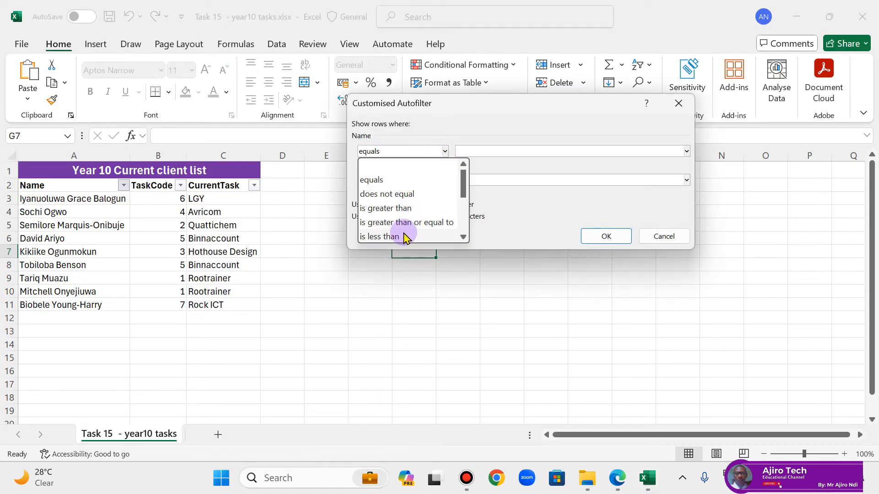
pyautogui.scroll(-1, 403, 229)
pyautogui.scroll(-1, 407, 215)
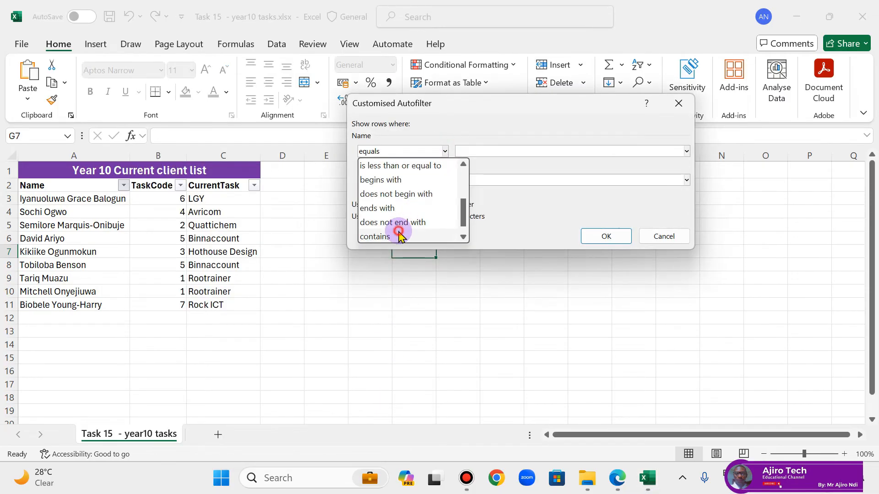
pyautogui.click(403, 236)
pyautogui.click(481, 151)
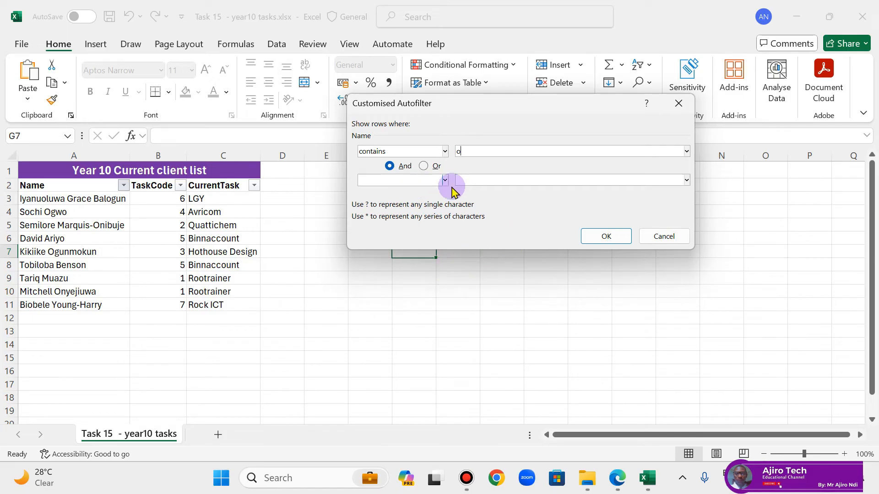
pyautogui.click(599, 236)
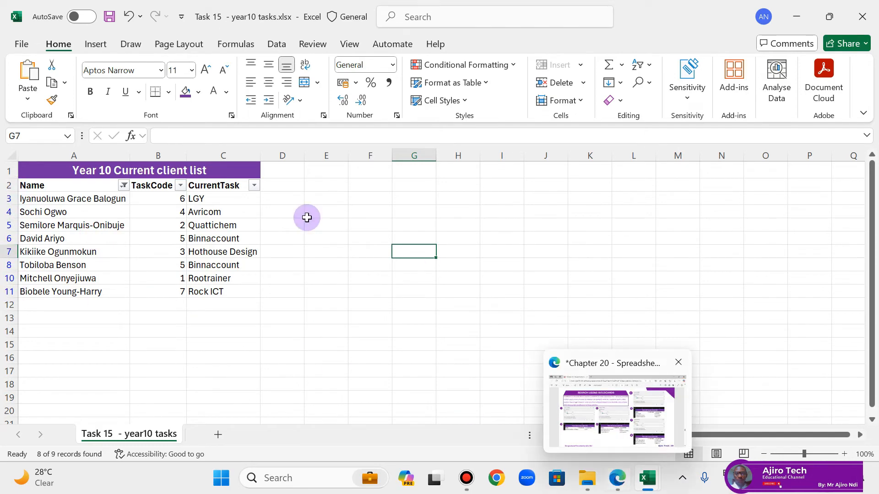
# Step: Clear the Name filter and apply a customised wildcard filter showing rows that begin with ?o
pyautogui.click(124, 186)
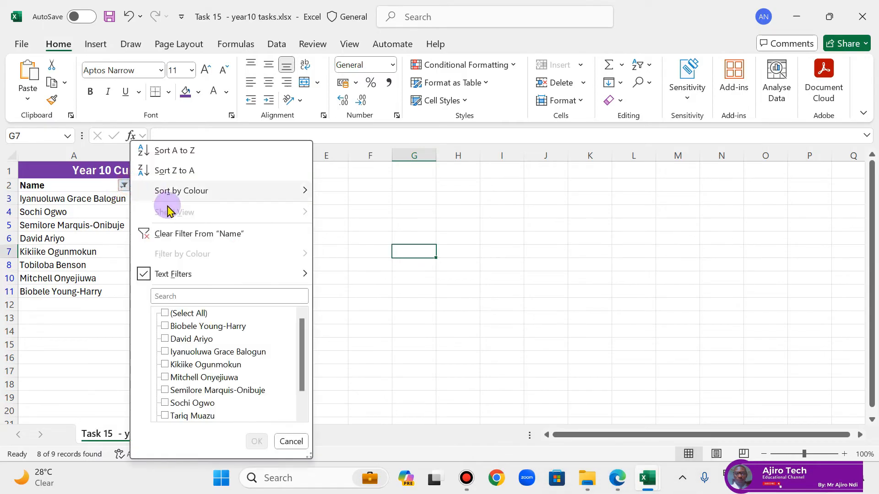
pyautogui.click(220, 232)
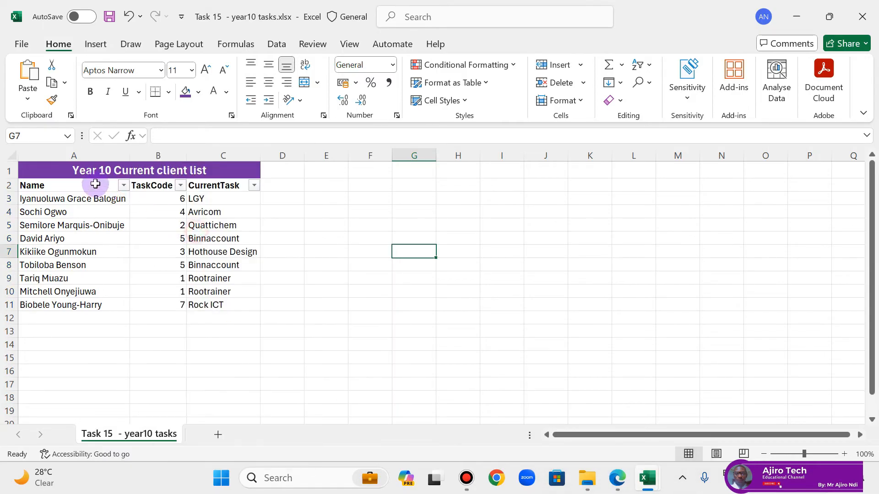
pyautogui.click(123, 185)
pyautogui.moveTo(227, 276)
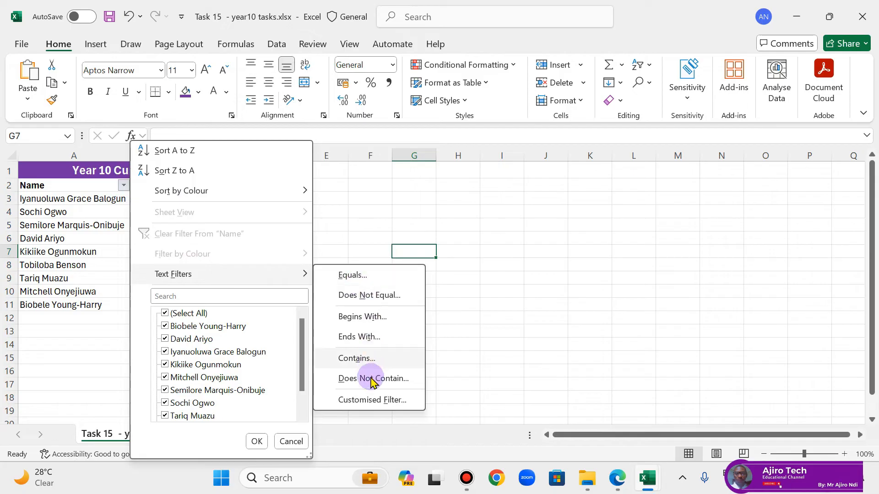
pyautogui.click(372, 399)
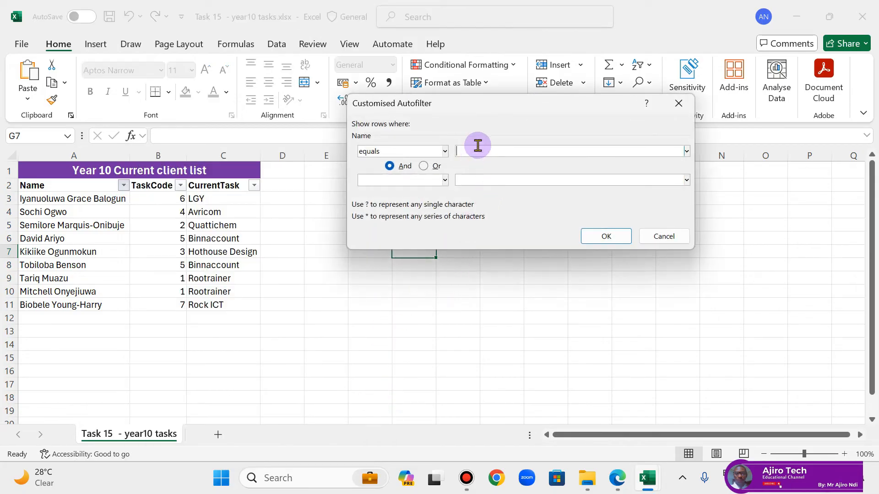
pyautogui.click(445, 151)
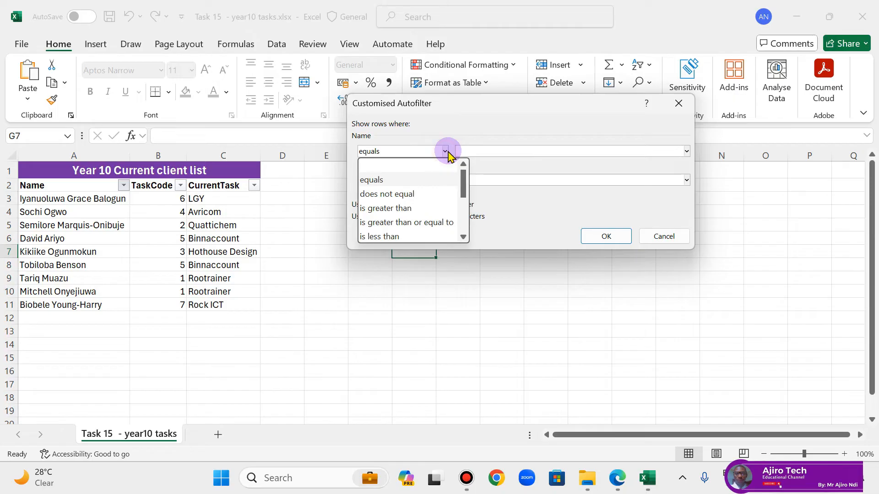
pyautogui.scroll(-1, 438, 213)
pyautogui.click(427, 222)
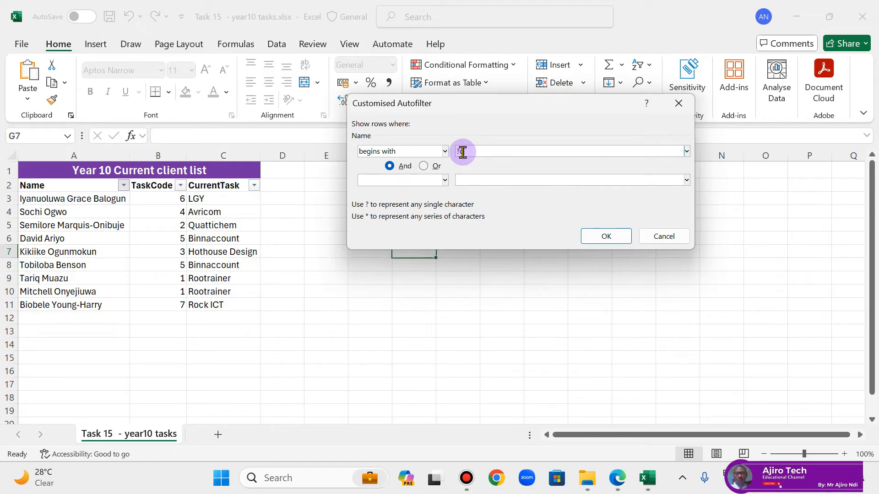
pyautogui.click(607, 238)
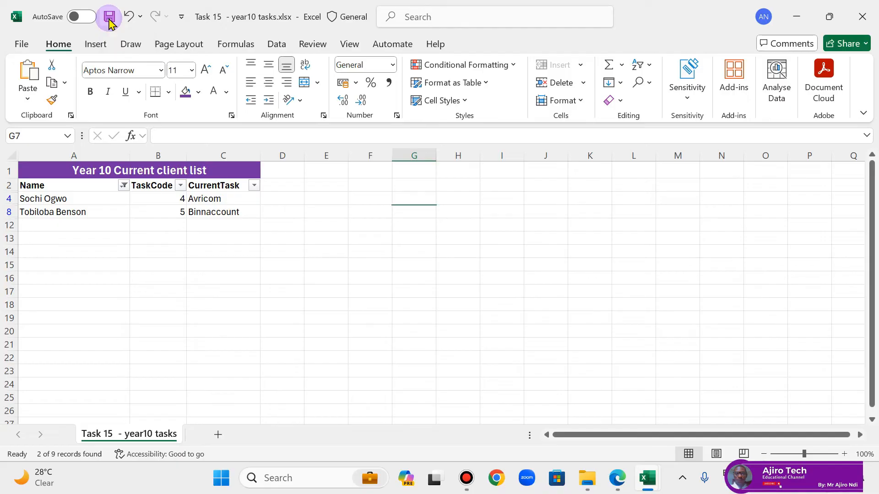
# Step: Save the Task 15 workbook and switch to the lesson PDF in Edge
pyautogui.click(109, 18)
pyautogui.click(618, 478)
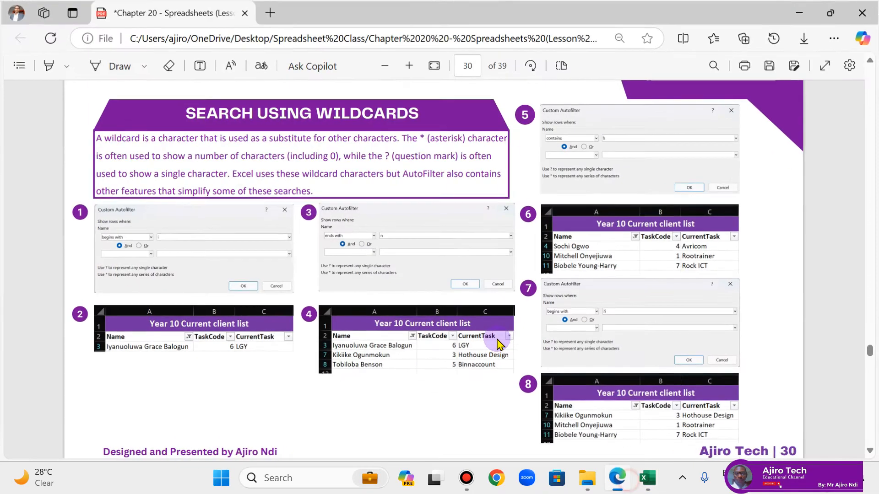
# Step: Close both open Task 15 files in Excel, saving the changes to Task 15 - year10client1.csv in its CSV format
pyautogui.scroll(-4, 499, 341)
pyautogui.scroll(-3, 500, 341)
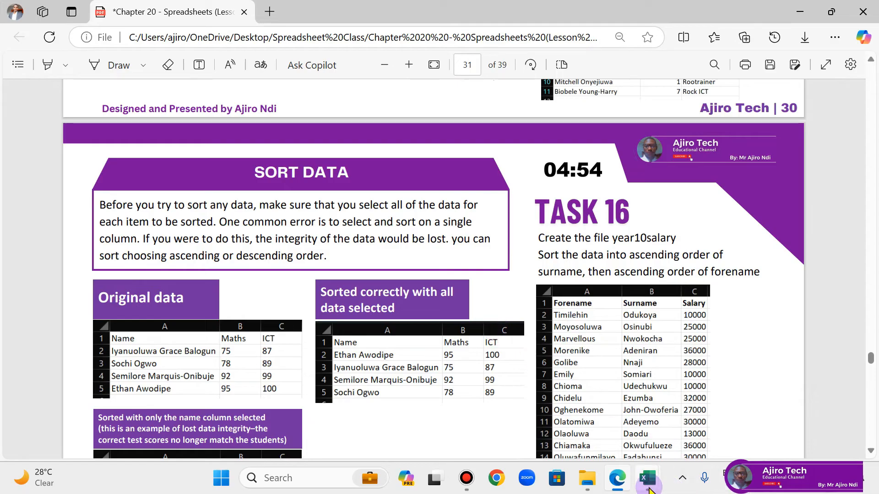
pyautogui.moveTo(647, 478)
pyautogui.click(685, 427)
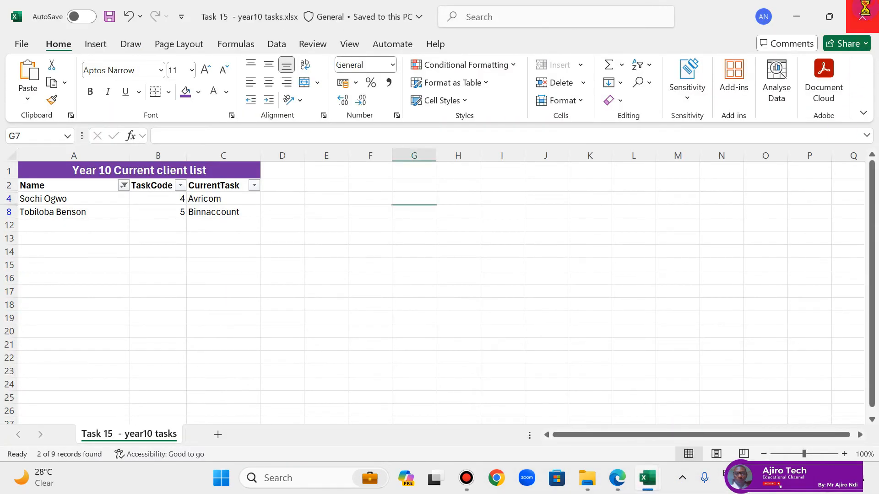
pyautogui.click(862, 17)
pyautogui.click(870, 6)
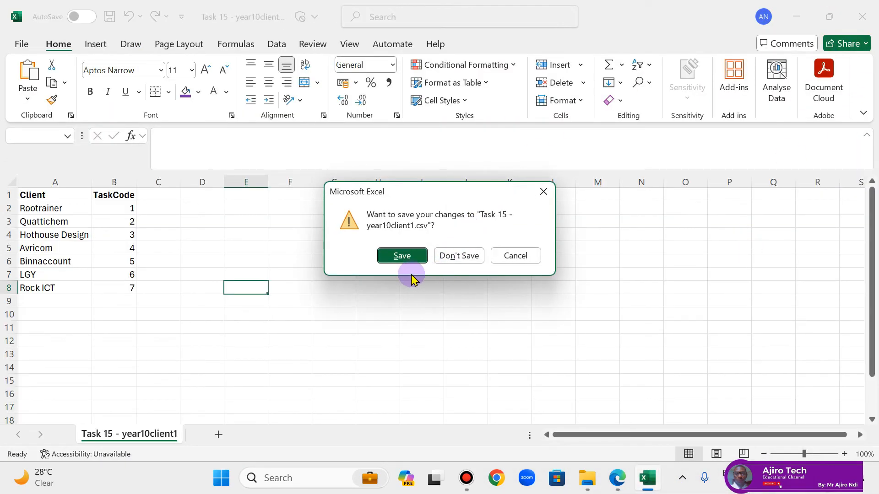
pyautogui.click(403, 256)
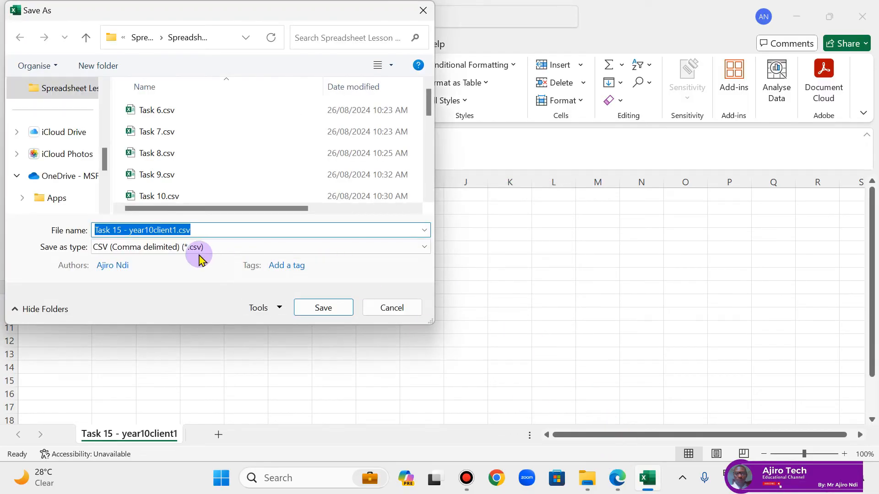
pyautogui.click(323, 308)
pyautogui.click(470, 240)
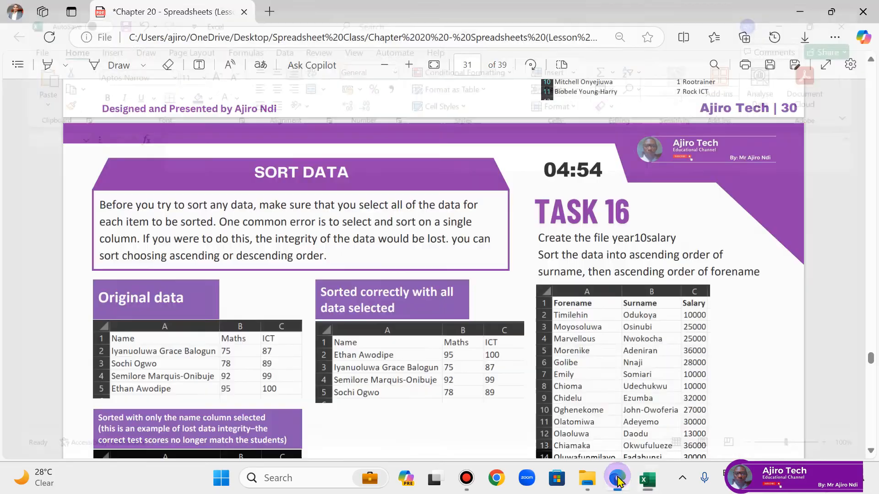
# Step: Read the Sort Data page and the Task 16 instructions in the lesson PDF at full page width
pyautogui.moveTo(636, 480)
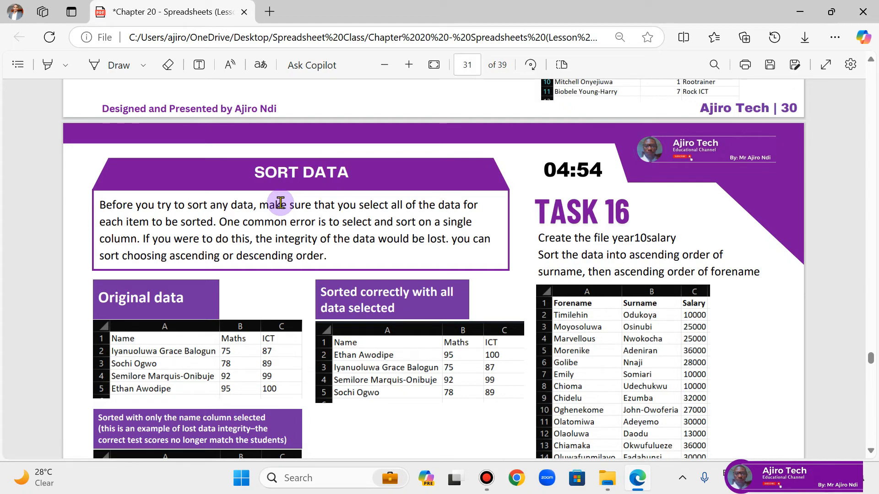
pyautogui.click(433, 66)
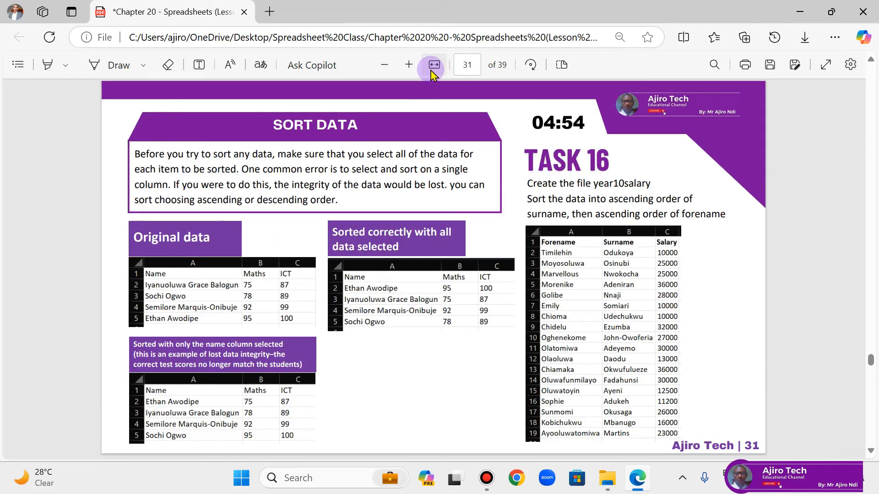
pyautogui.click(433, 66)
pyautogui.scroll(-2, 390, 287)
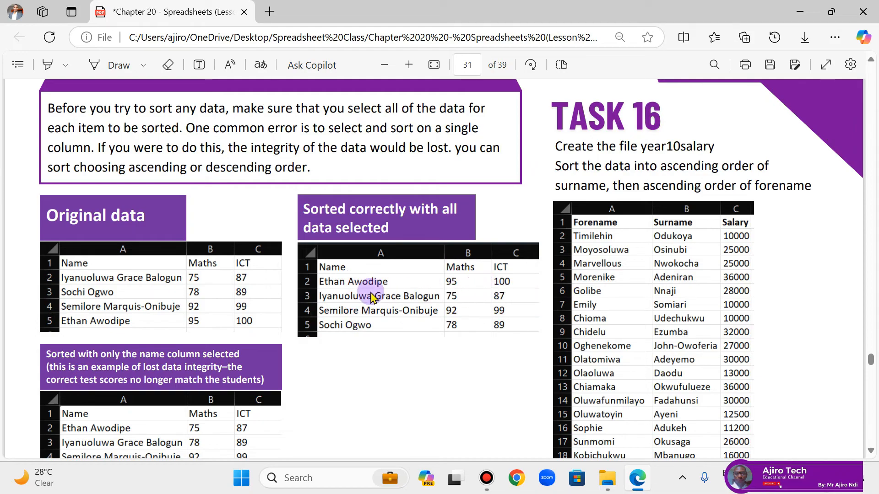
pyautogui.scroll(-3, 367, 283)
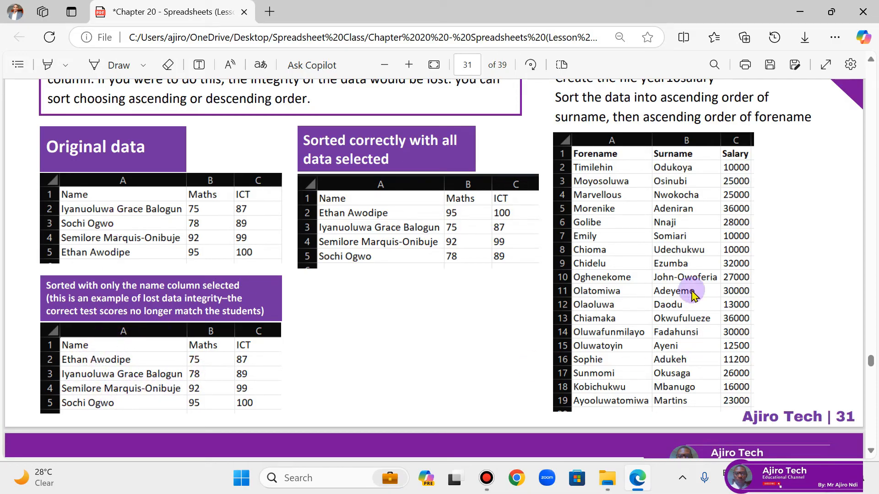
pyautogui.scroll(5, 495, 158)
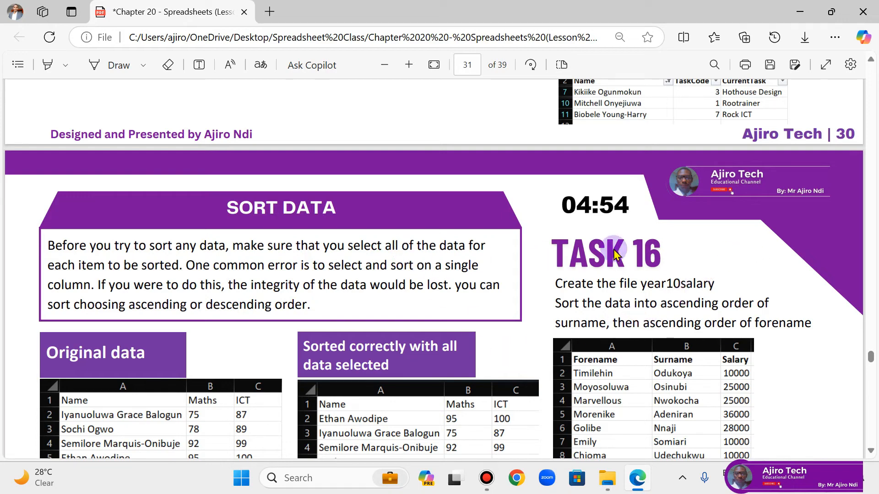
# Step: Open Task 16.csv from the lesson source files folder and save it as an Excel Workbook (*.xlsx)
pyautogui.click(608, 478)
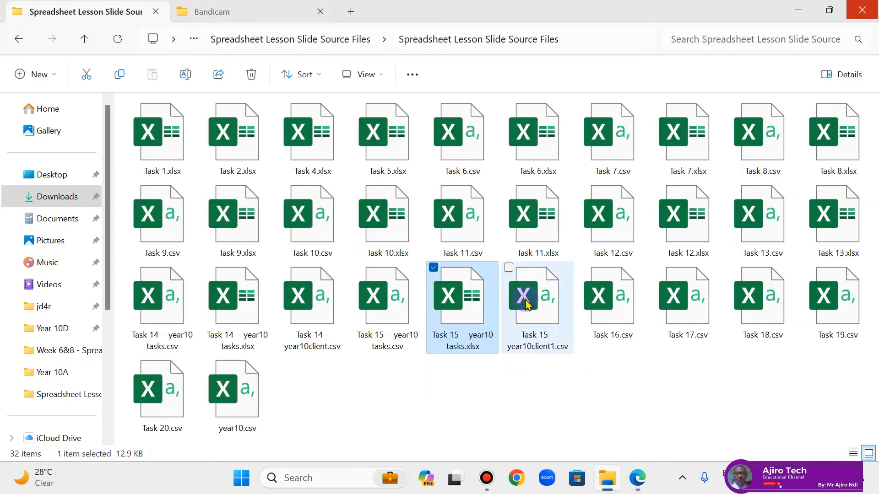
pyautogui.click(618, 318)
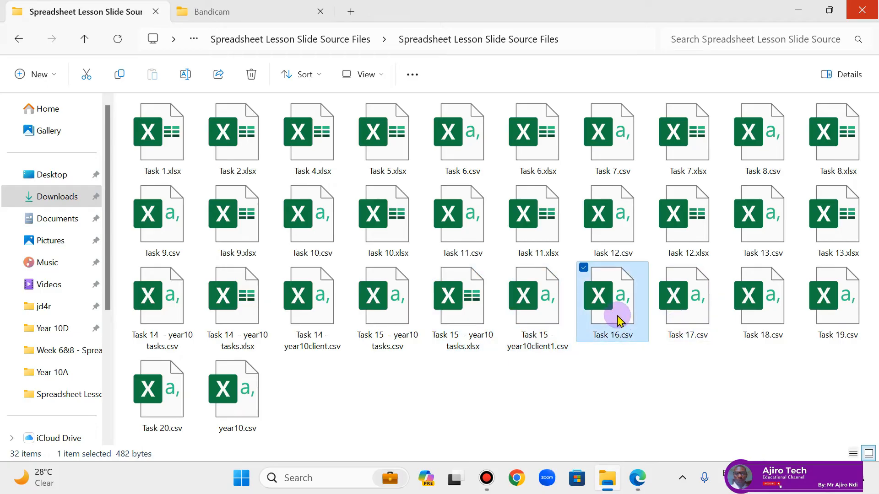
pyautogui.doubleClick(618, 318)
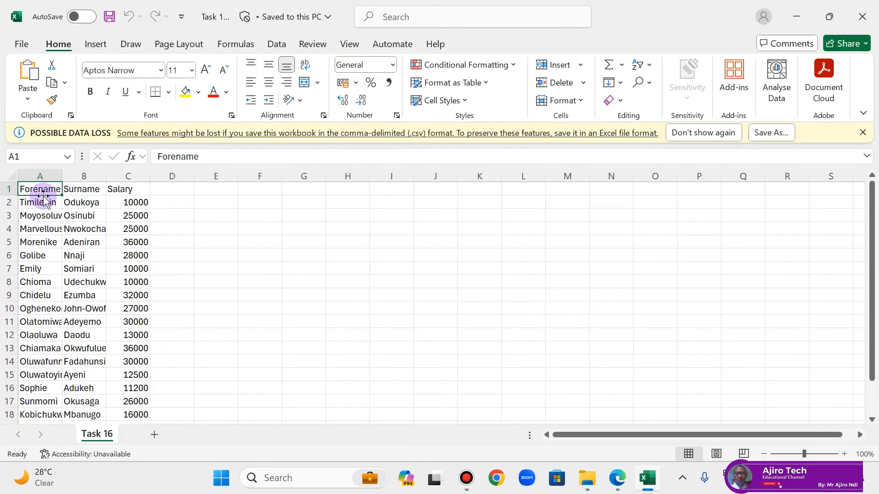
pyautogui.click(21, 44)
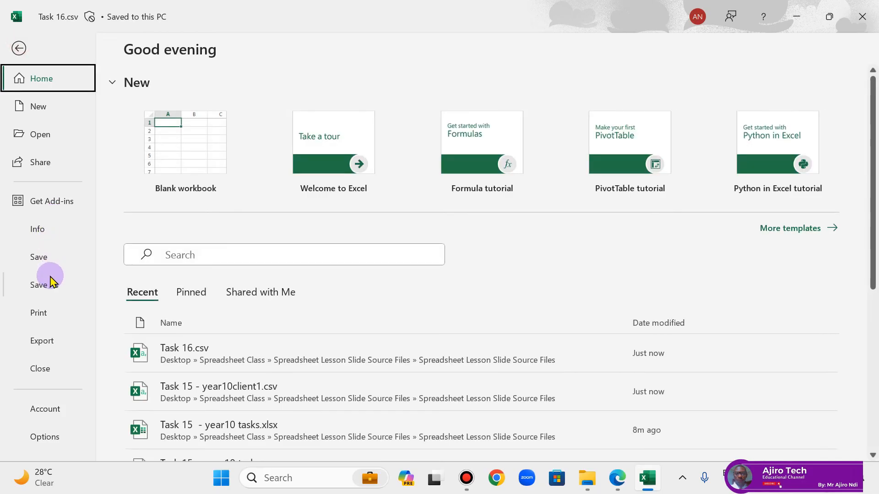
pyautogui.click(41, 285)
pyautogui.click(355, 122)
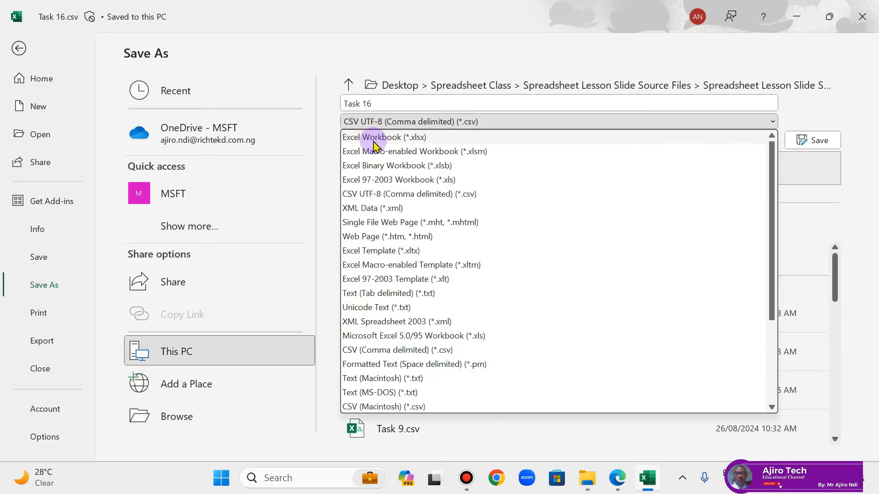
pyautogui.click(374, 138)
pyautogui.click(793, 140)
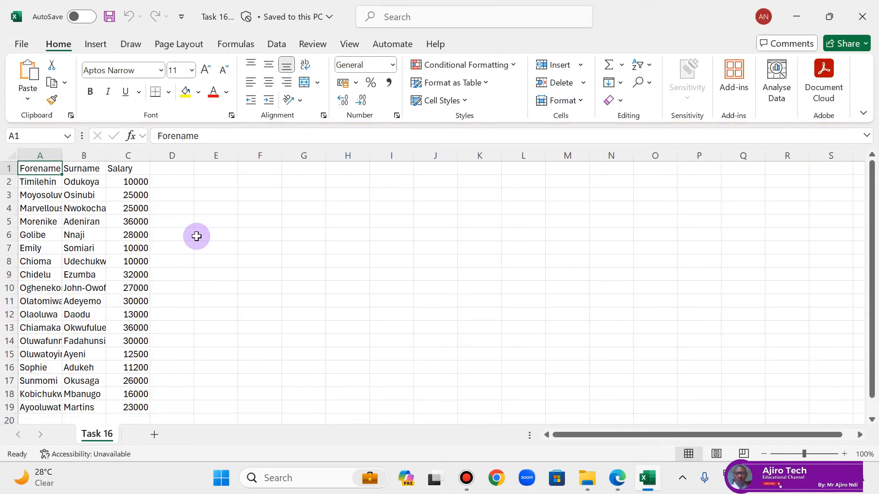
# Step: Autofit all column widths and make the Forename, Surname and Salary headings bold
pyautogui.click(12, 156)
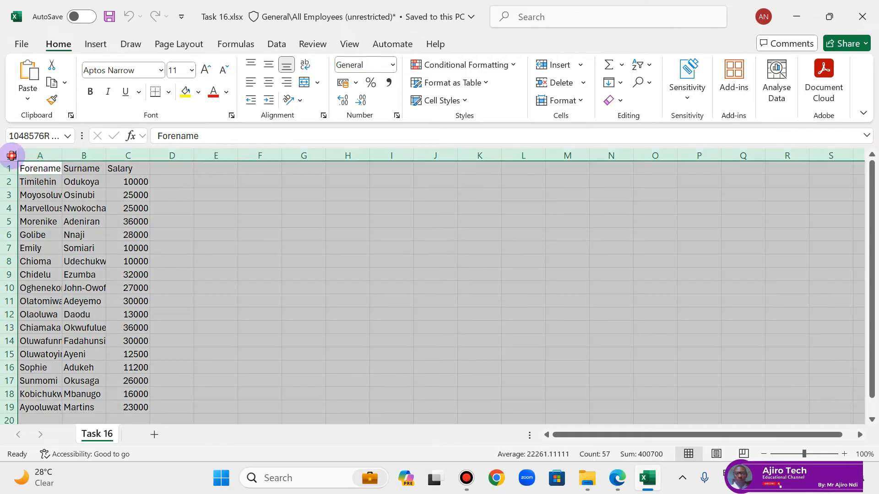
pyautogui.doubleClick(62, 153)
pyautogui.click(122, 194)
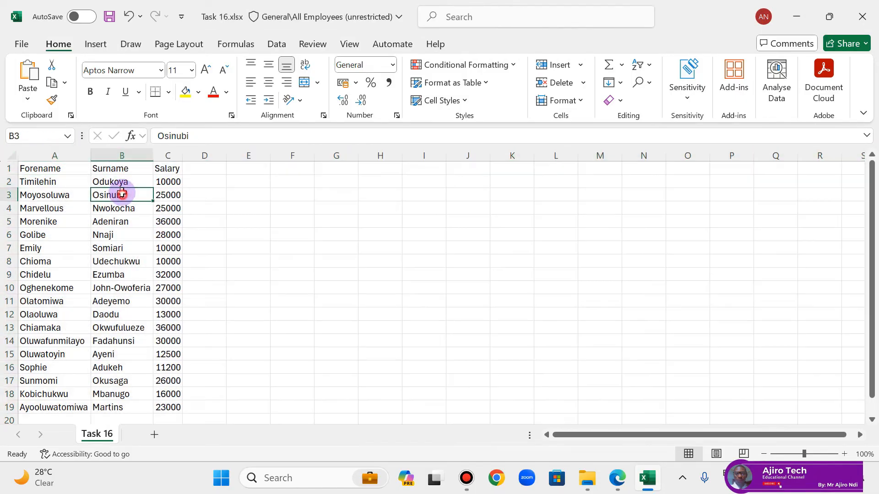
pyautogui.click(51, 168)
pyautogui.moveTo(131, 167); pyautogui.dragTo(163, 167)
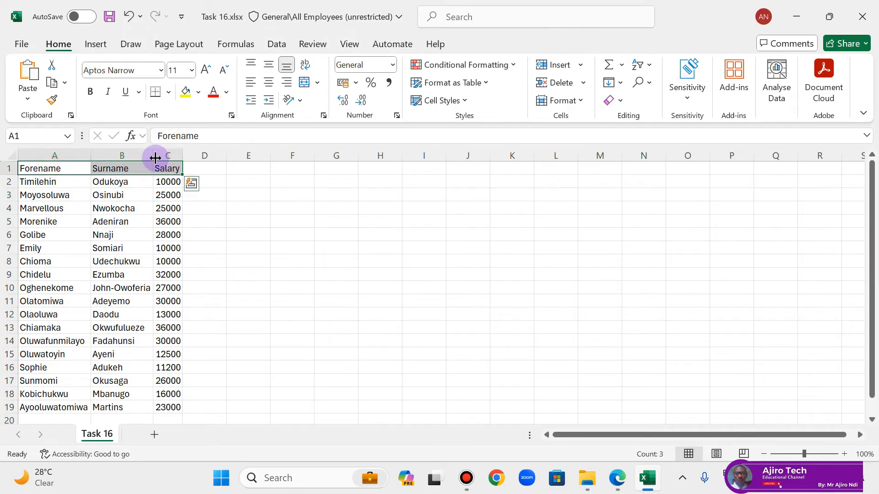
pyautogui.click(90, 91)
pyautogui.click(228, 224)
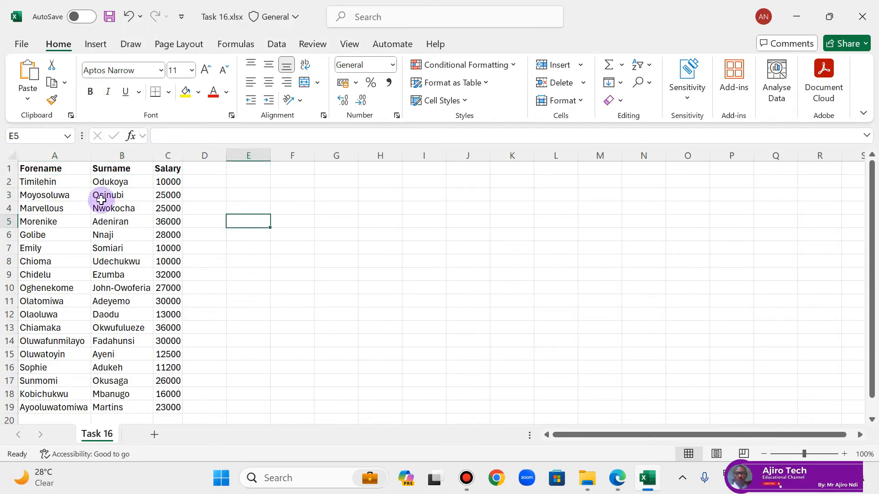
# Step: Try a custom sort of the whole table with headers by Surname, then Forename, both A to Z, and undo it
pyautogui.click(618, 478)
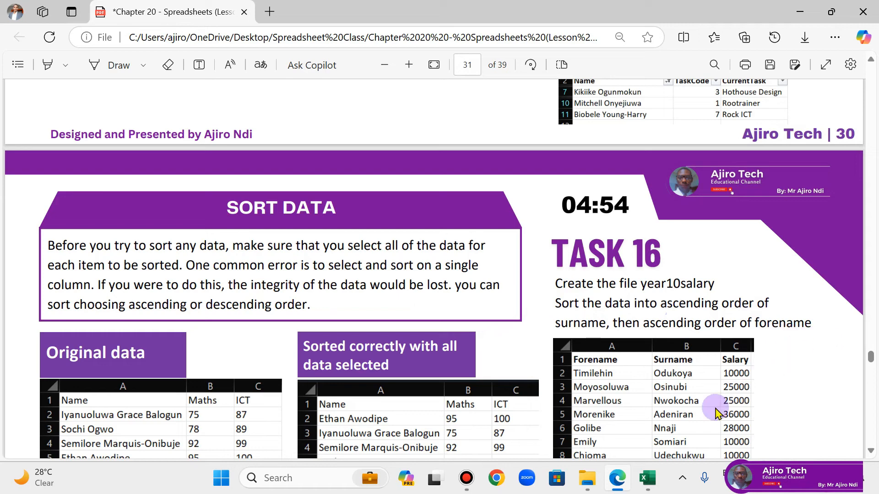
pyautogui.click(647, 478)
pyautogui.moveTo(30, 168); pyautogui.dragTo(162, 394)
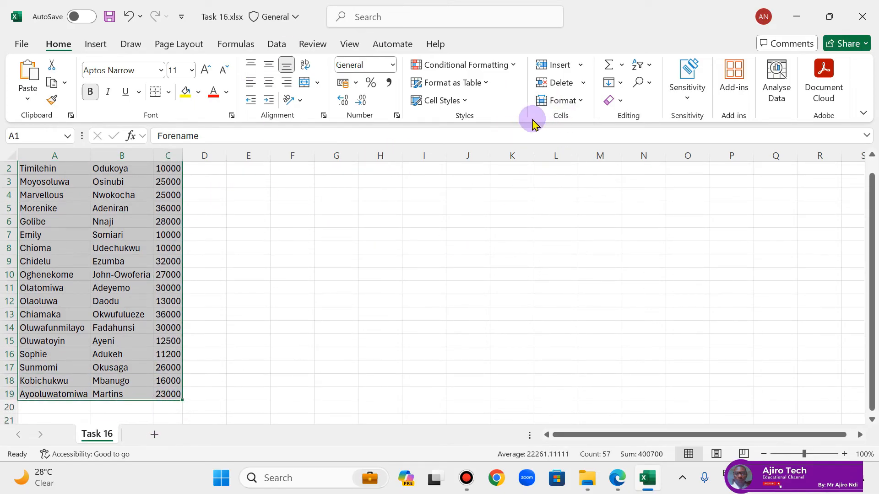
pyautogui.click(649, 65)
pyautogui.click(650, 124)
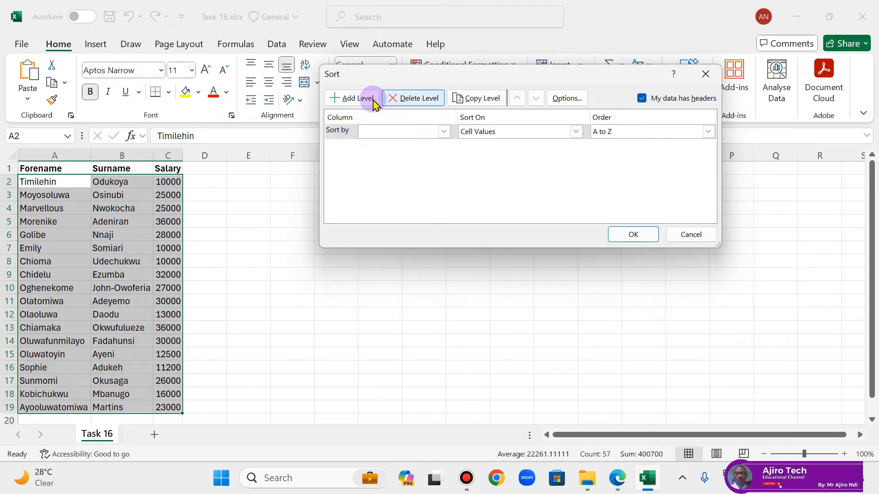
pyautogui.click(443, 132)
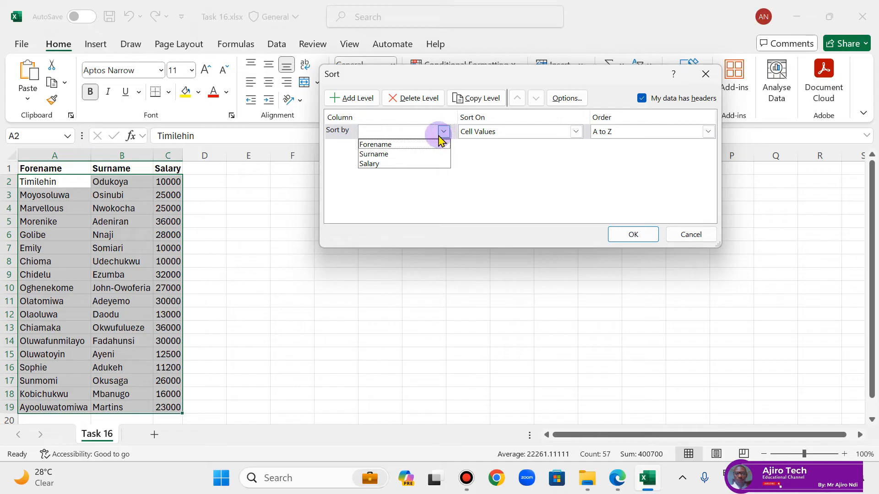
pyautogui.click(387, 156)
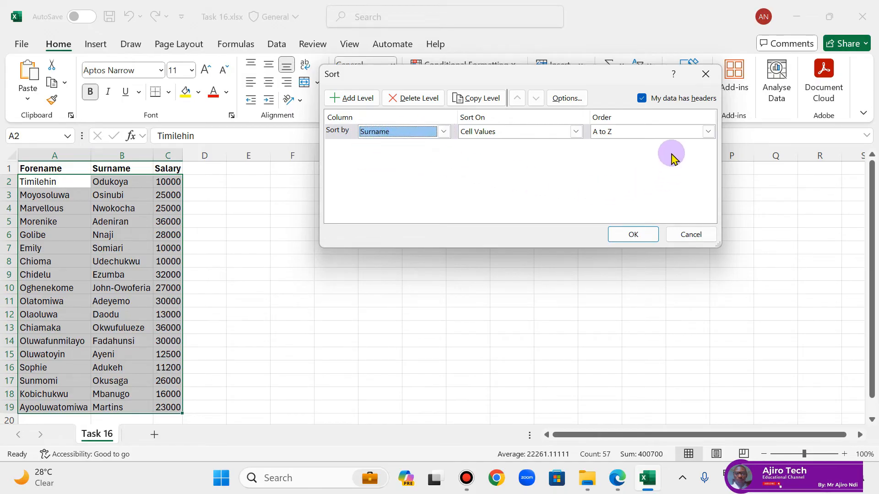
pyautogui.click(359, 101)
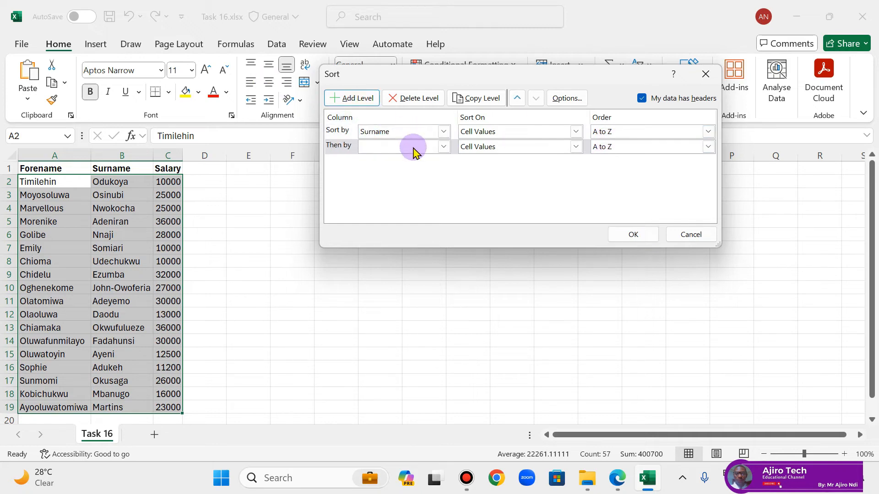
pyautogui.click(444, 146)
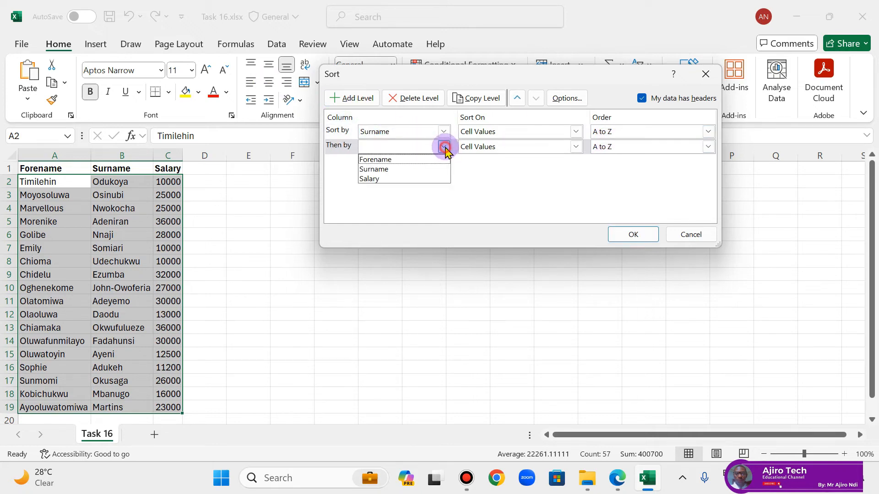
pyautogui.click(425, 160)
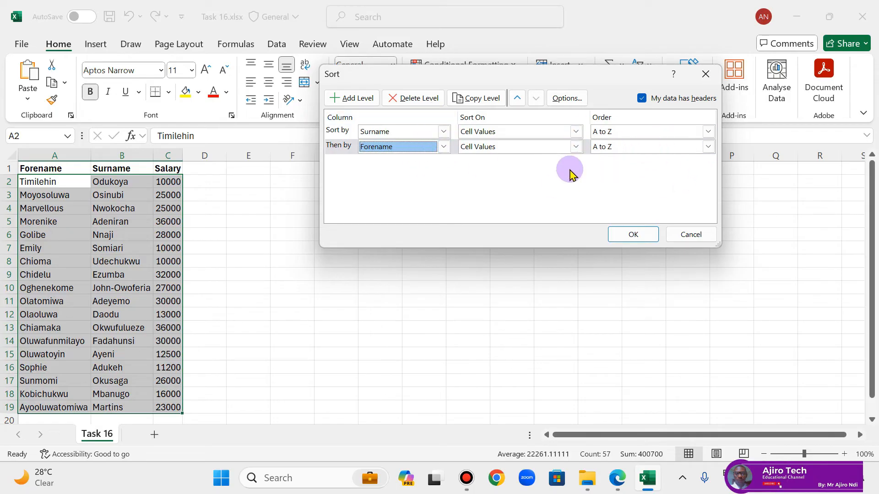
pyautogui.click(634, 235)
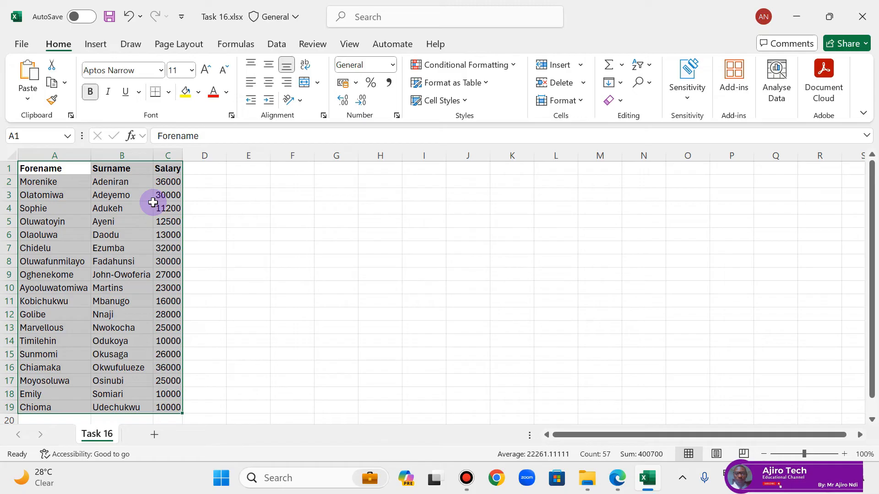
pyautogui.click(129, 17)
pyautogui.click(192, 177)
# Step: Sort the data rows A2:C19 by Column B, then by Column A, both A to Z, and close the saved workbook
pyautogui.moveTo(69, 182); pyautogui.dragTo(170, 390)
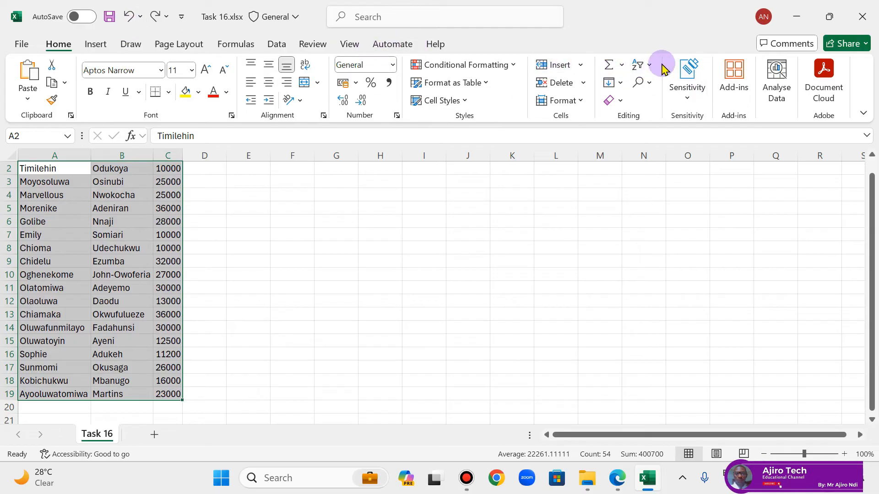
pyautogui.click(642, 65)
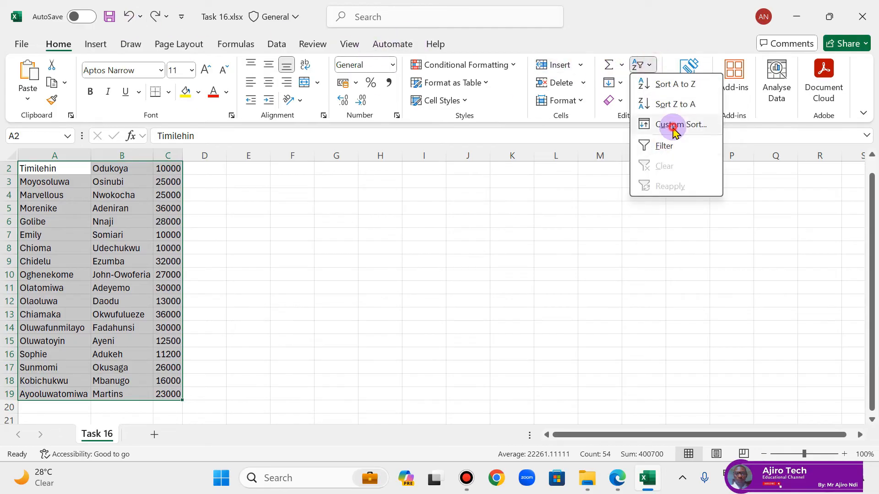
pyautogui.click(673, 130)
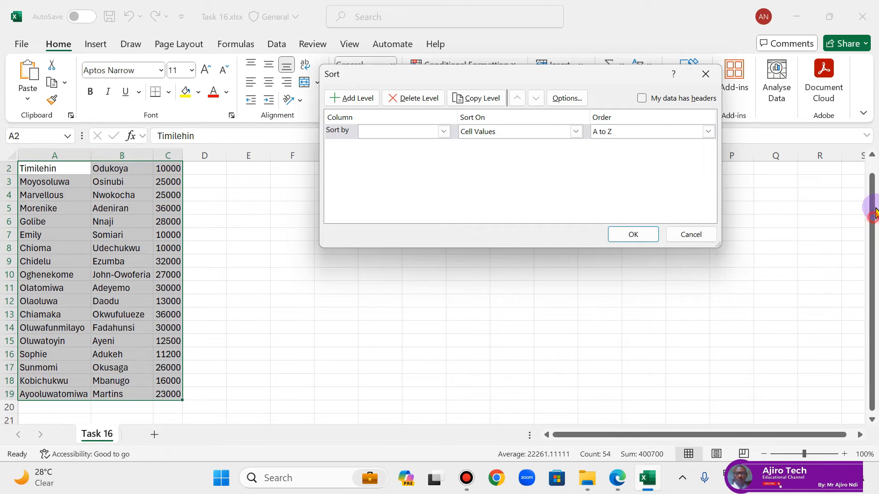
pyautogui.click(443, 132)
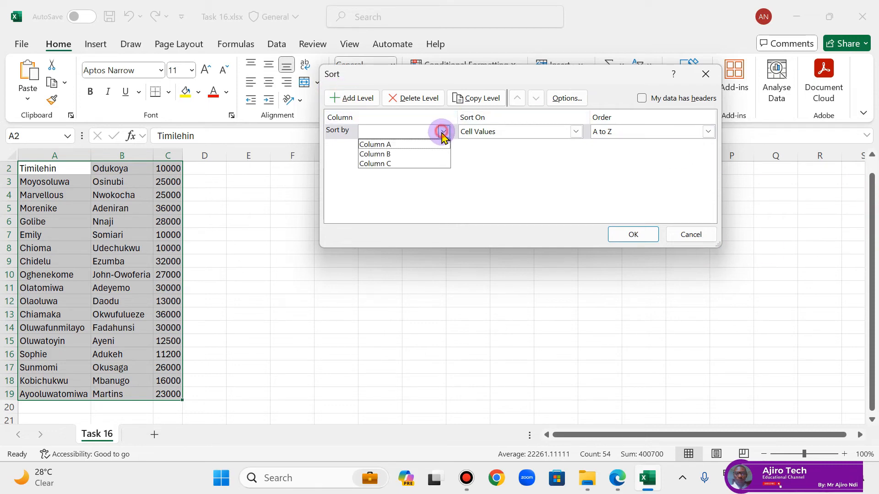
pyautogui.click(402, 155)
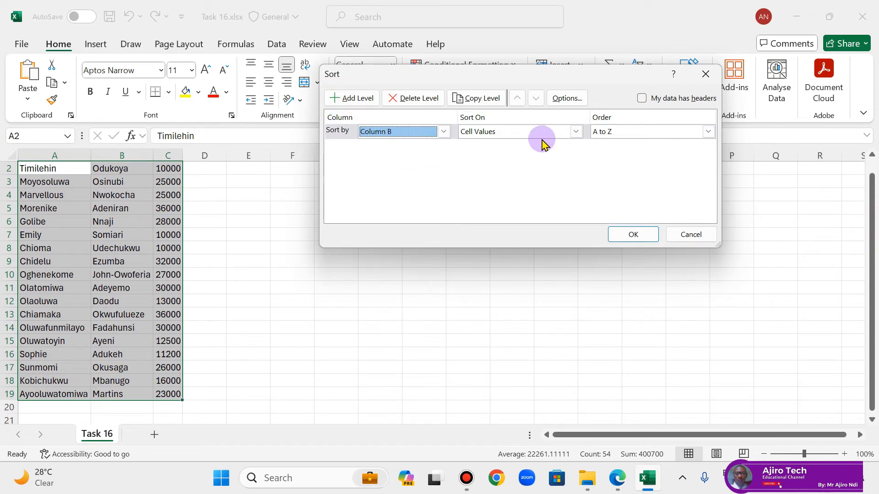
pyautogui.click(355, 98)
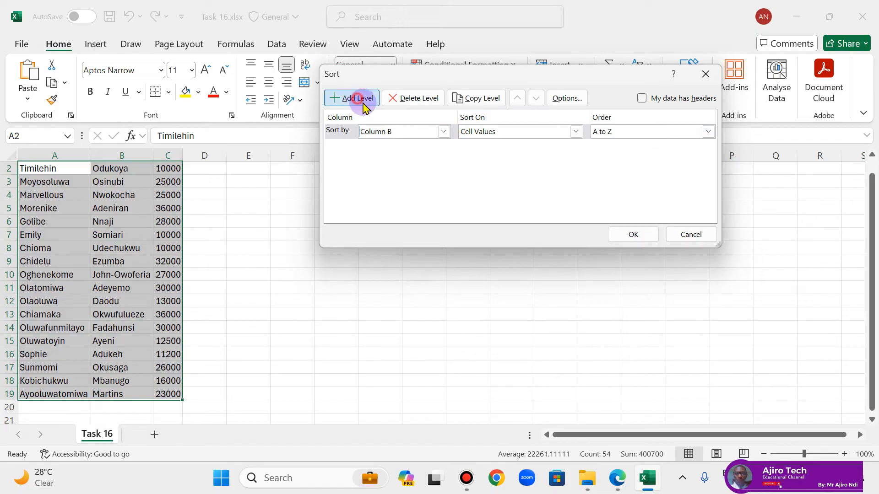
pyautogui.click(443, 146)
pyautogui.click(406, 159)
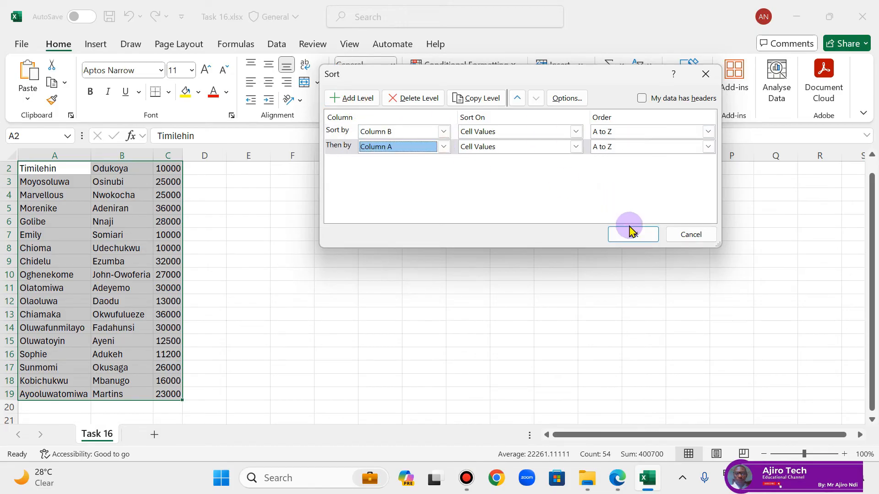
pyautogui.click(632, 233)
pyautogui.scroll(1, 383, 269)
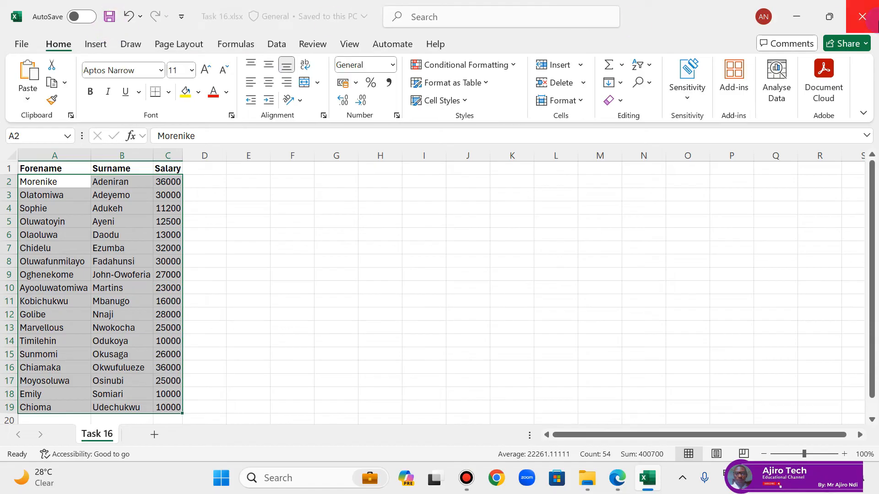
pyautogui.click(870, 23)
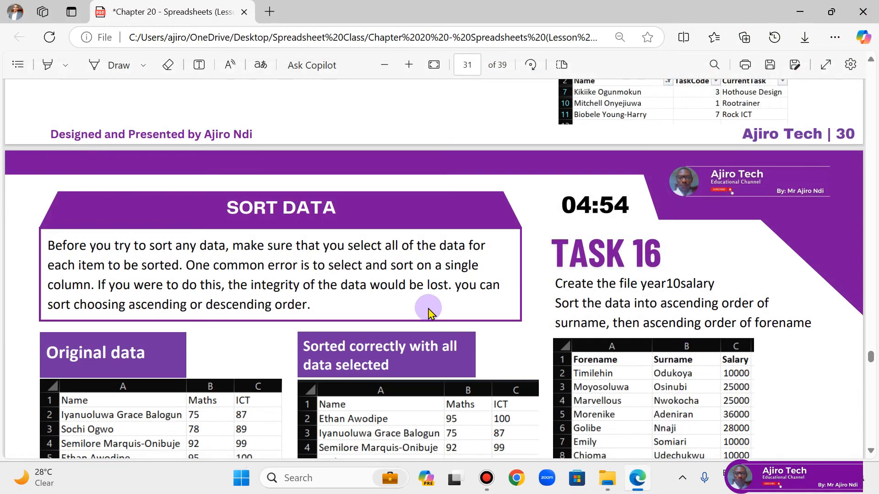
# Step: Read the lesson PDF page on displaying formulae or values and adjusting rows and columns
pyautogui.scroll(-15, 429, 313)
pyautogui.scroll(-6, 429, 313)
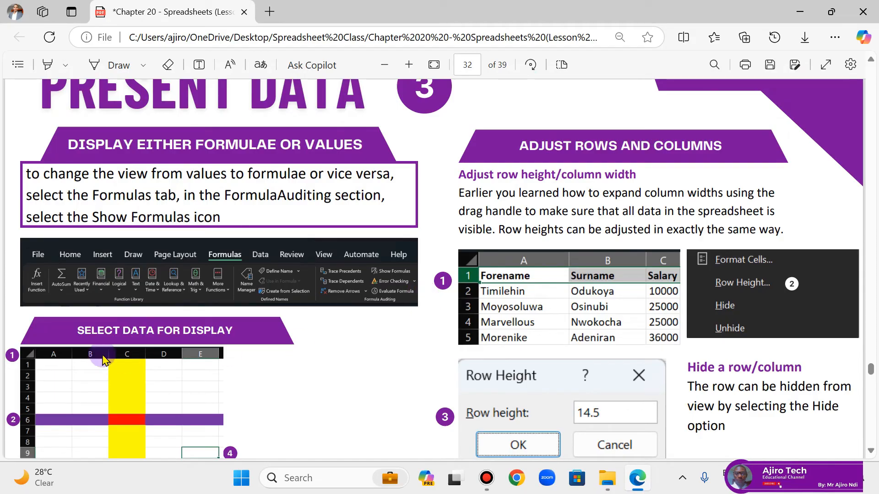
pyautogui.scroll(-2, 133, 359)
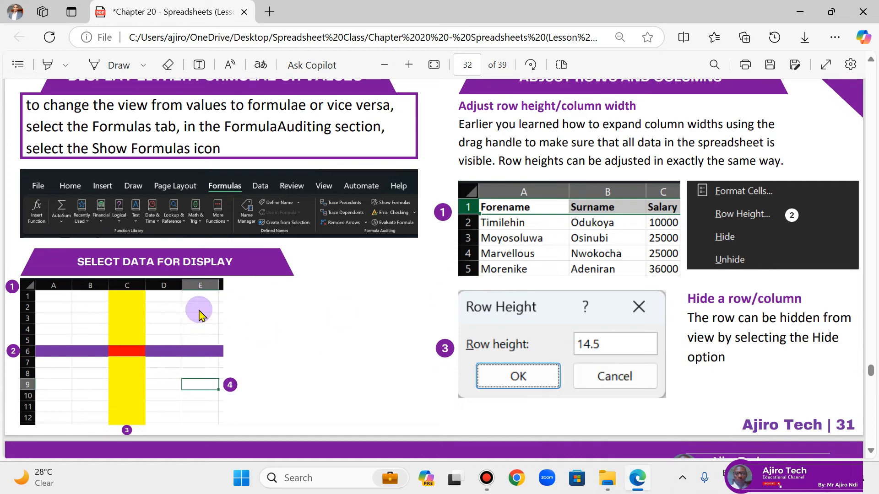
# Step: Switch to File Explorer, reopen Task 16.xlsx from the lesson source files folder and clear the selection in the table
pyautogui.click(614, 487)
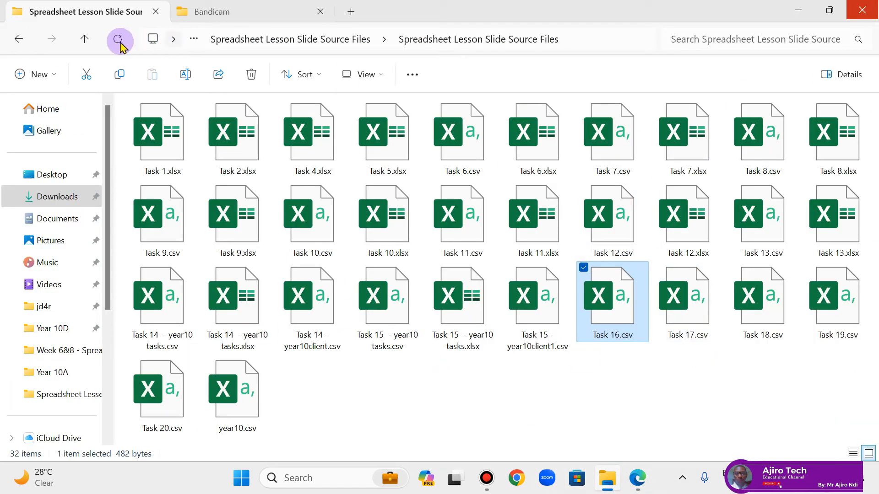
pyautogui.click(682, 289)
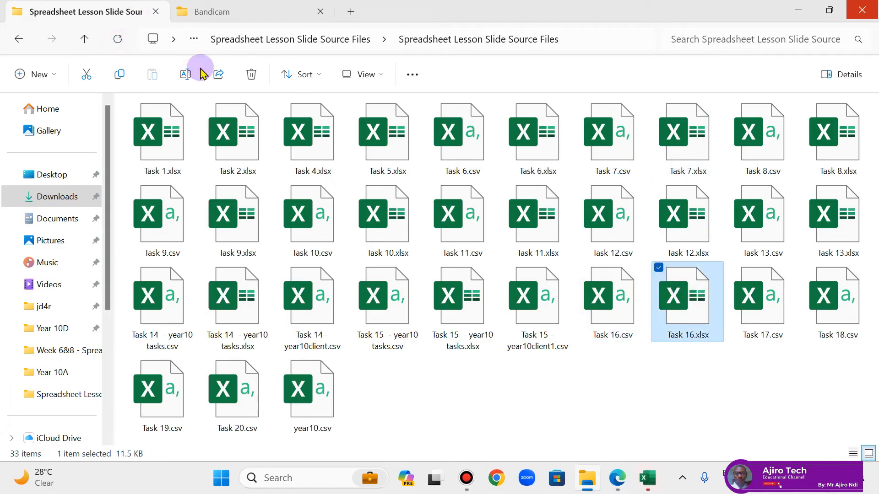
pyautogui.doubleClick(688, 309)
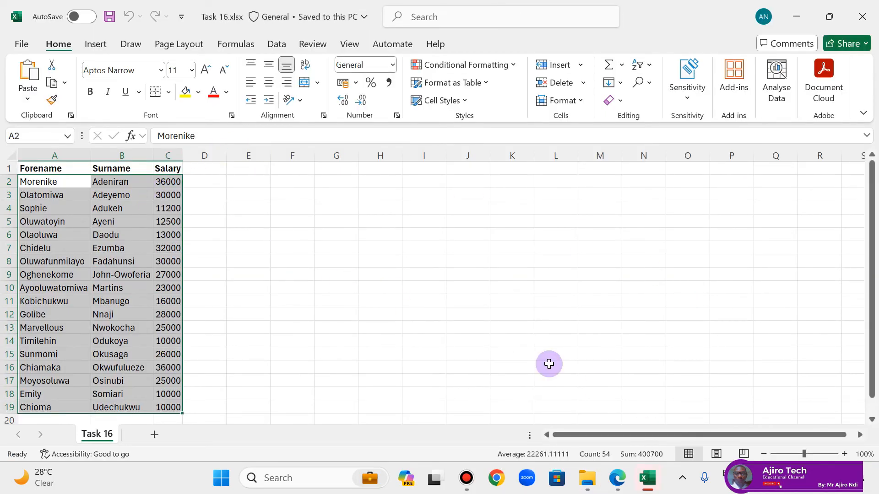
pyautogui.click(648, 476)
pyautogui.click(647, 476)
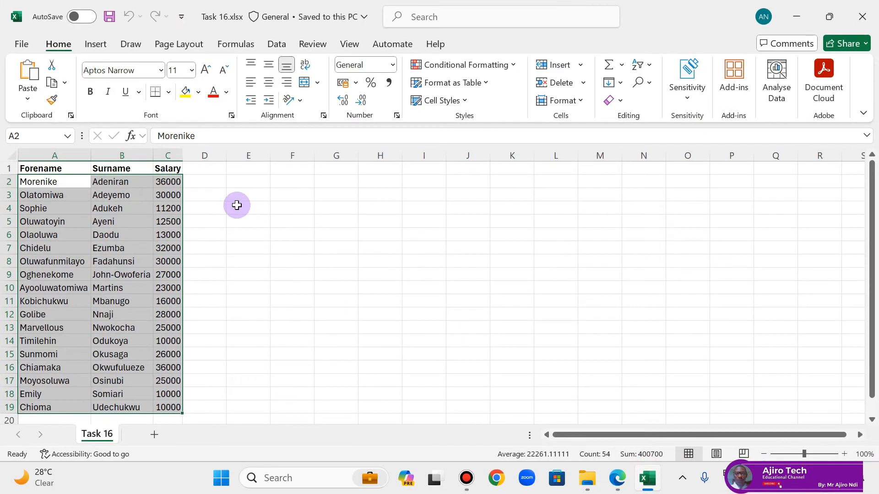
pyautogui.click(234, 196)
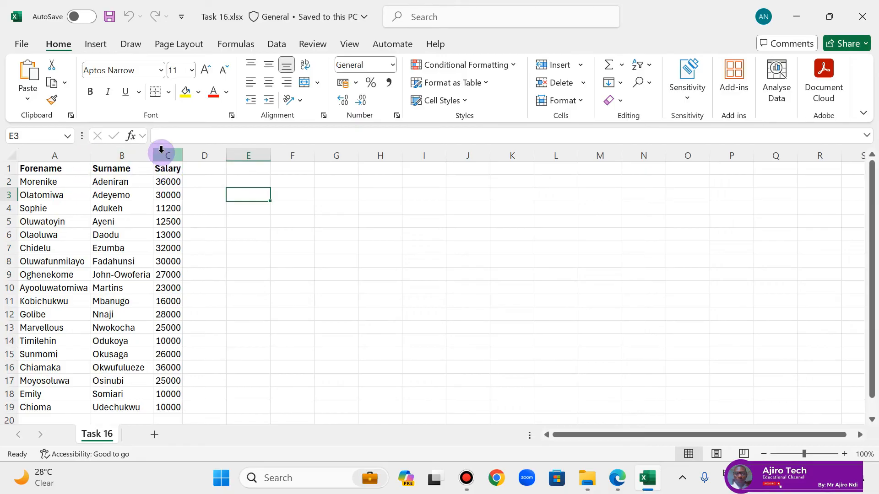
# Step: Set the width of the Salary column to 10
pyautogui.click(164, 154)
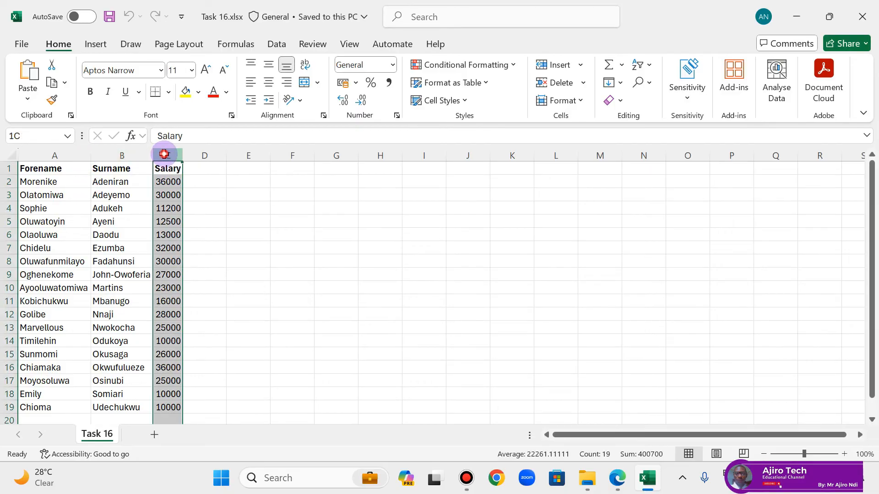
pyautogui.click(572, 101)
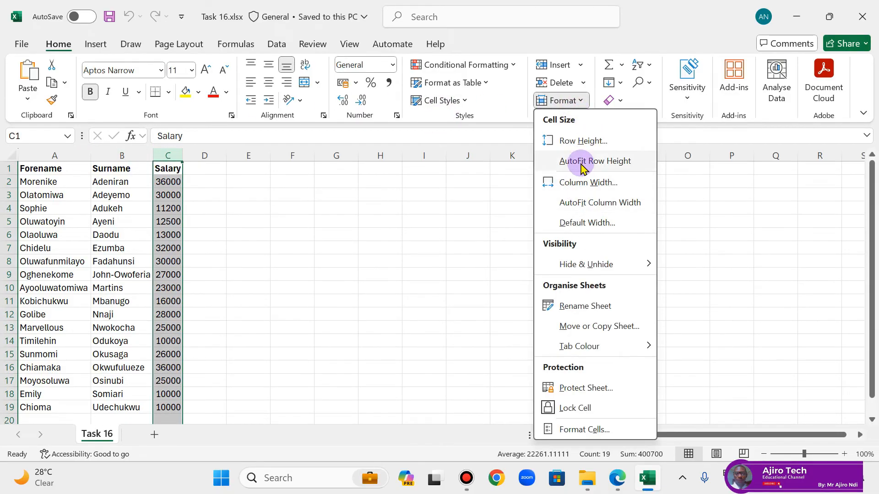
pyautogui.click(588, 183)
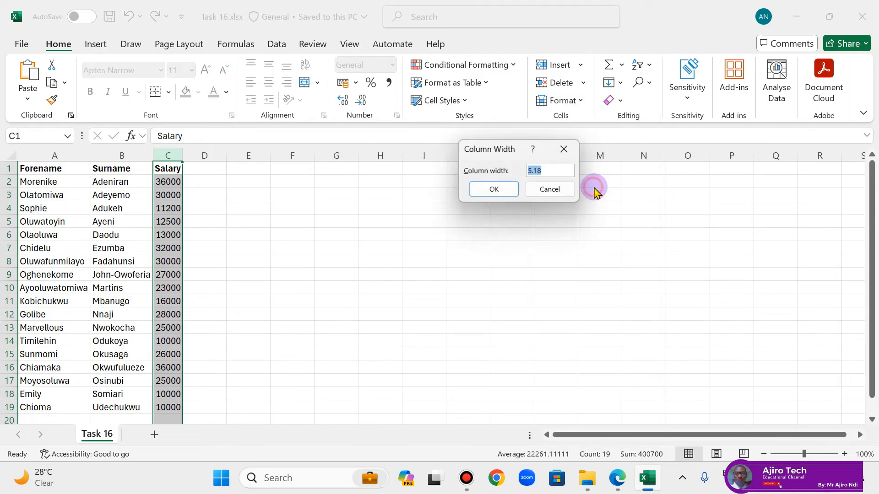
pyautogui.moveTo(551, 171); pyautogui.dragTo(525, 166)
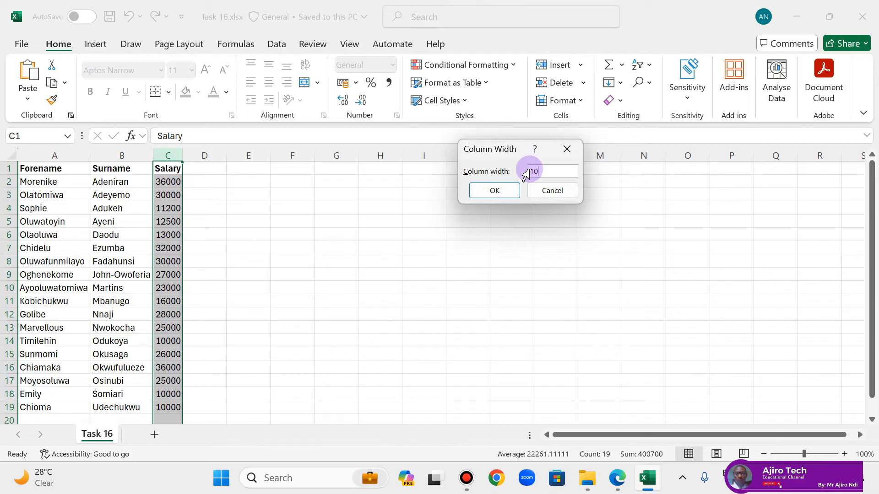
pyautogui.press('Return')
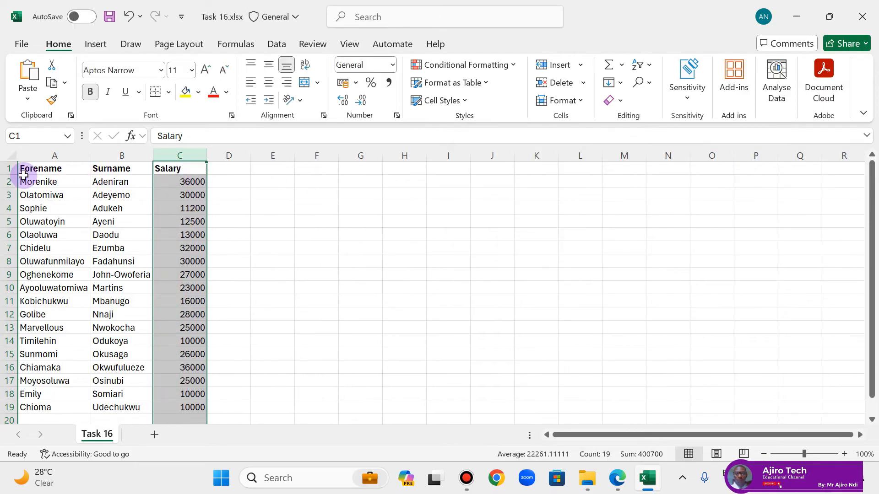
# Step: Increase the height of row 2 through the Row Height setting, and undo both the row height and column width changes
pyautogui.click(11, 181)
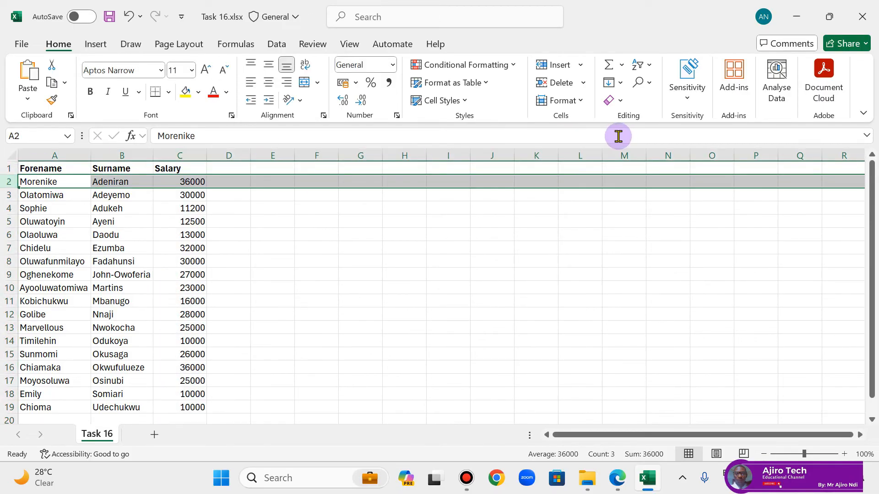
pyautogui.click(577, 101)
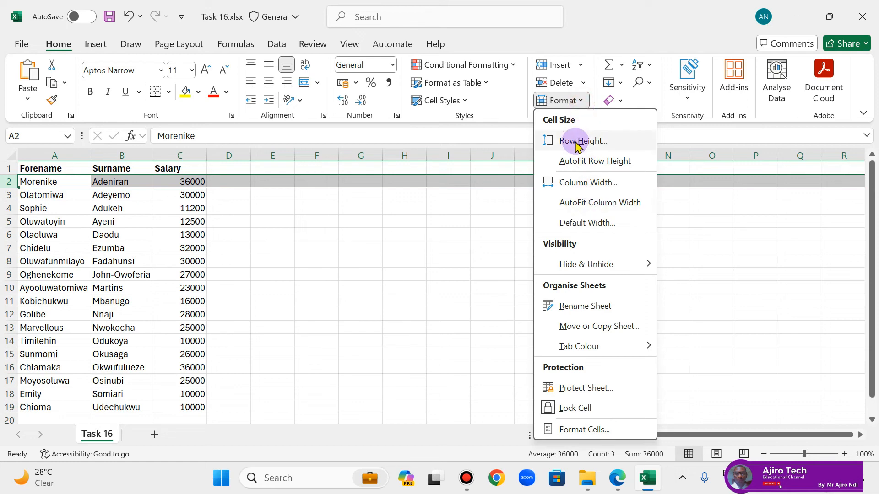
pyautogui.click(576, 141)
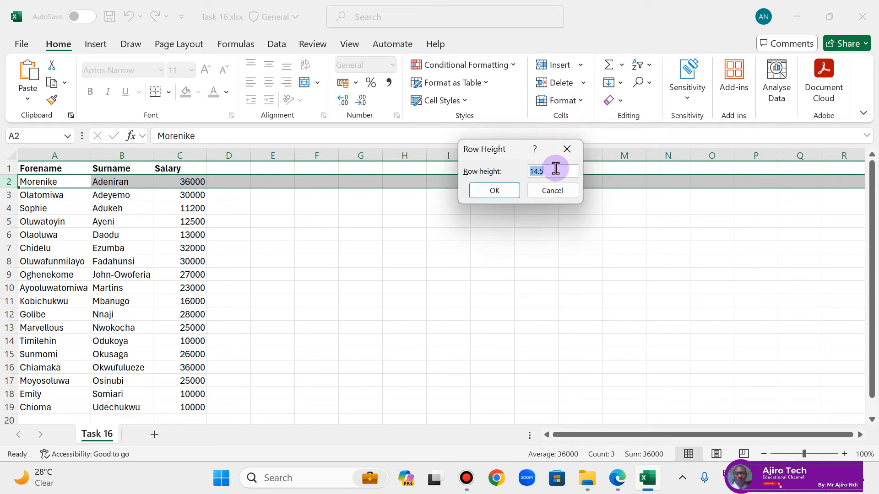
pyautogui.press('Return')
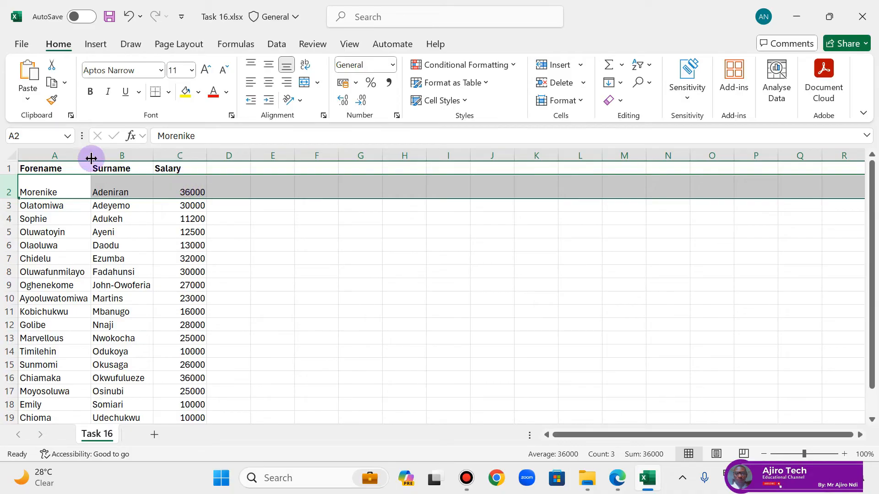
pyautogui.click(135, 19)
pyautogui.click(135, 18)
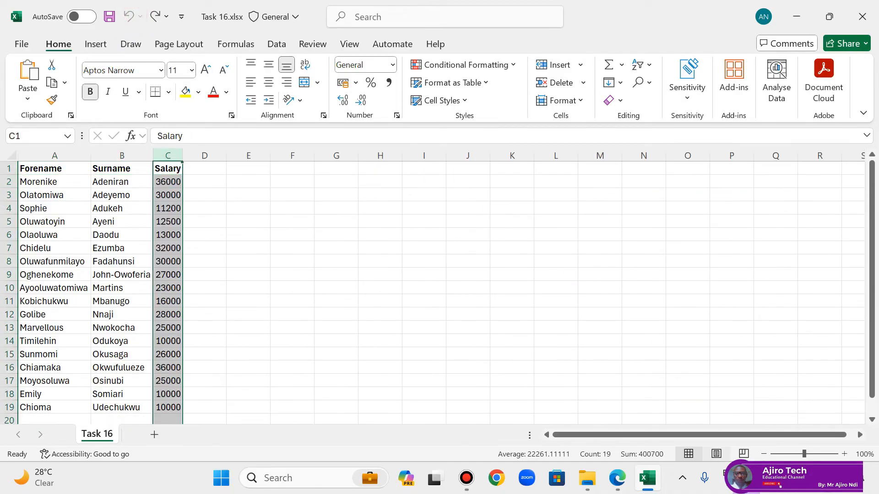
# Step: Bring up the Task 17 page in the lesson PDF, and close Task 16.xlsx in Excel without saving
pyautogui.click(617, 478)
pyautogui.scroll(-8, 530, 245)
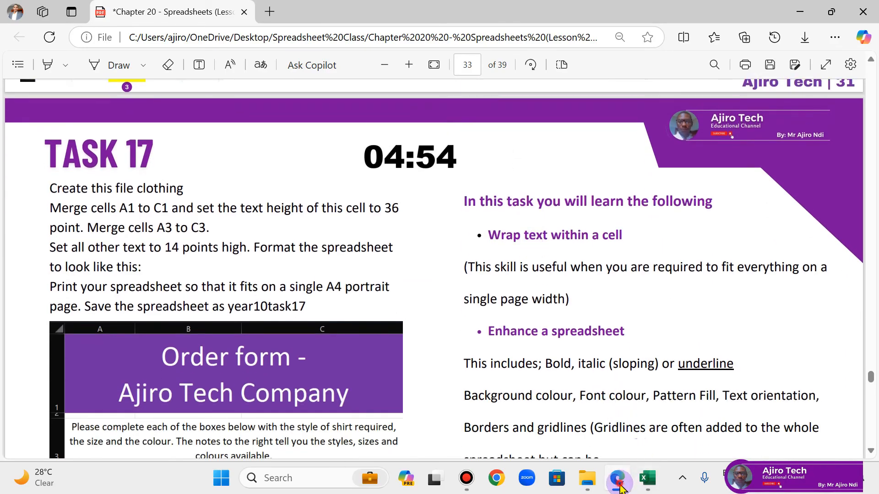
pyautogui.click(646, 478)
pyautogui.click(876, 5)
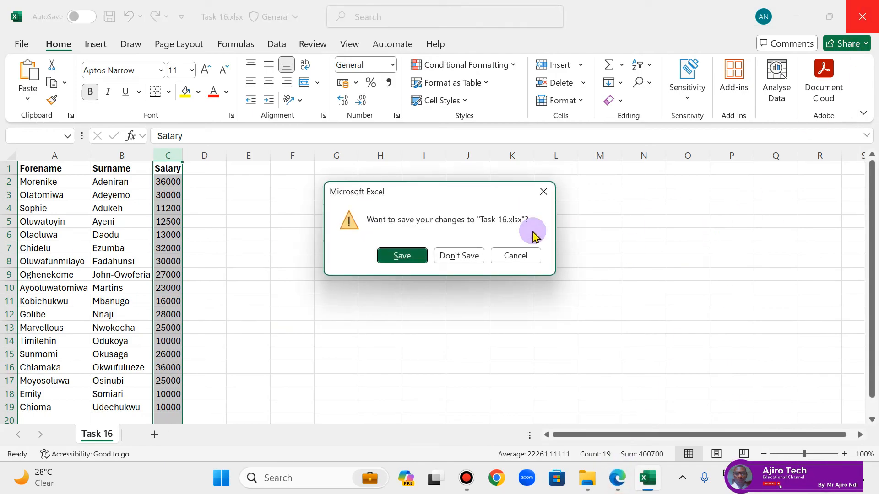
pyautogui.click(458, 255)
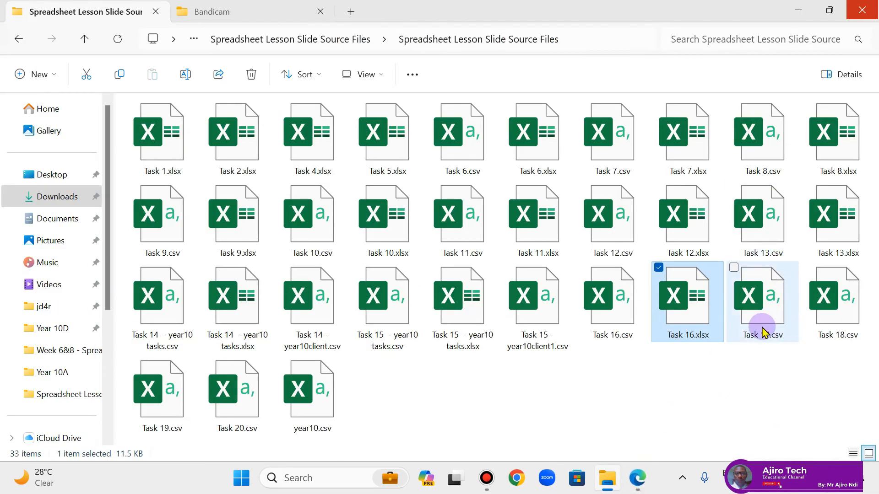
# Step: Open Task 17.csv from the lesson source files folder and save it as an Excel Workbook (*.xlsx)
pyautogui.click(763, 329)
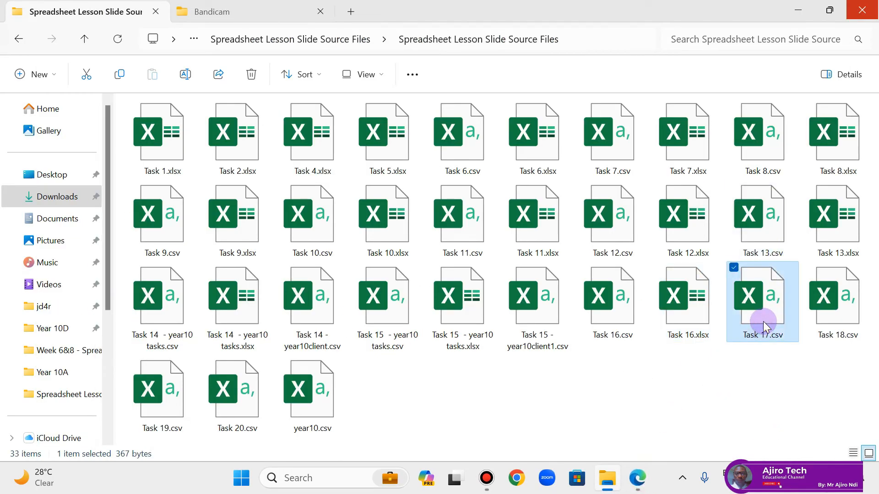
pyautogui.doubleClick(763, 323)
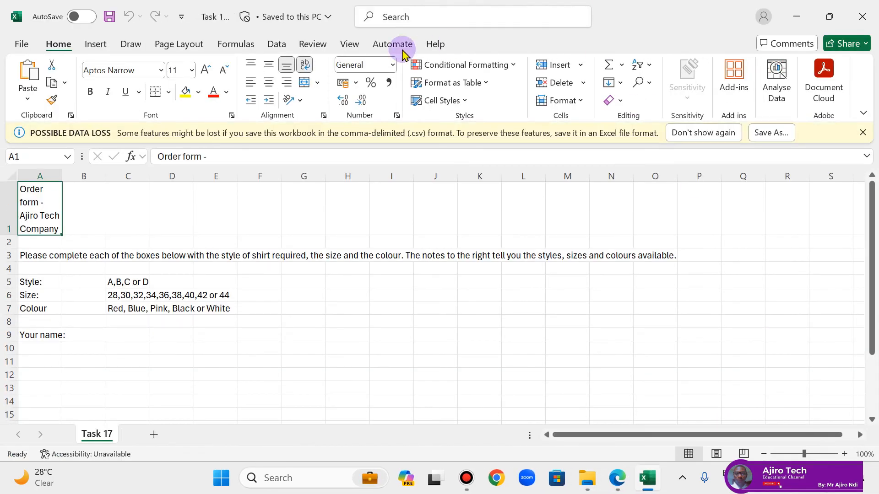
pyautogui.click(22, 46)
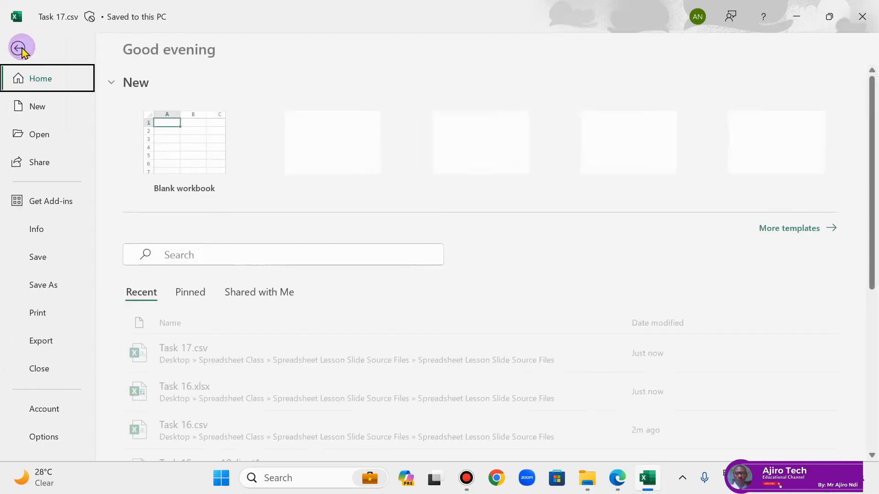
pyautogui.click(51, 285)
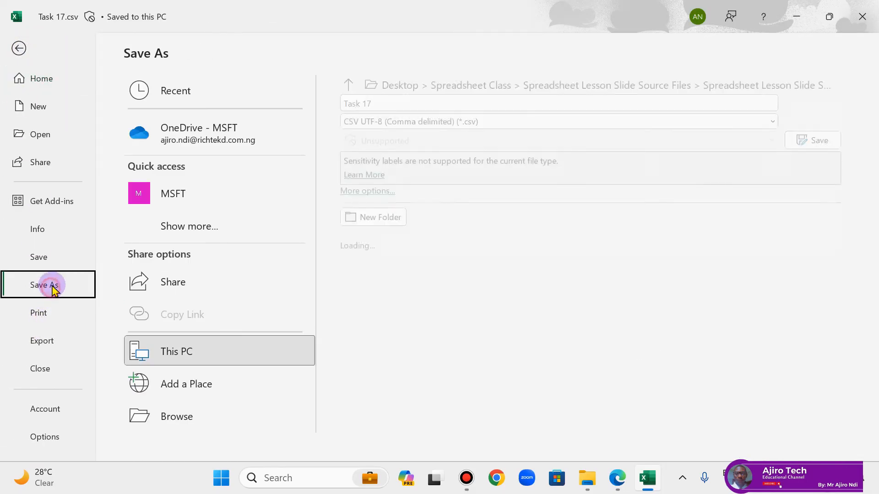
pyautogui.click(451, 122)
pyautogui.click(403, 138)
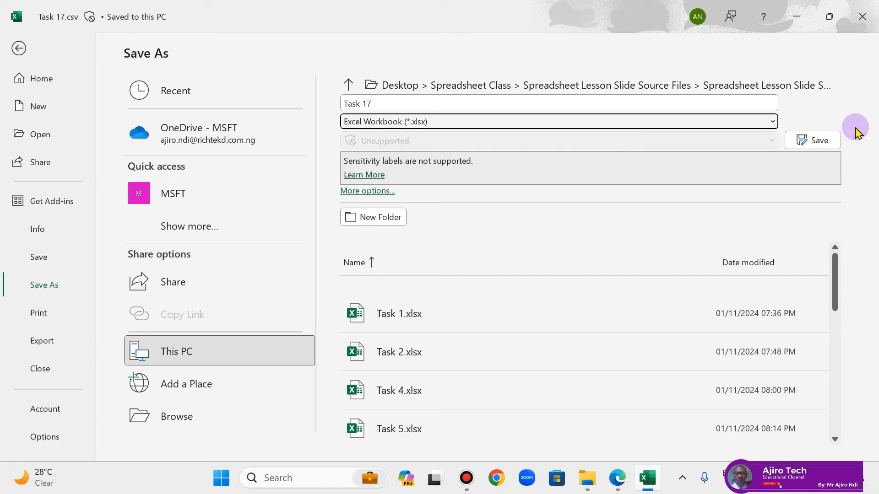
pyautogui.click(817, 139)
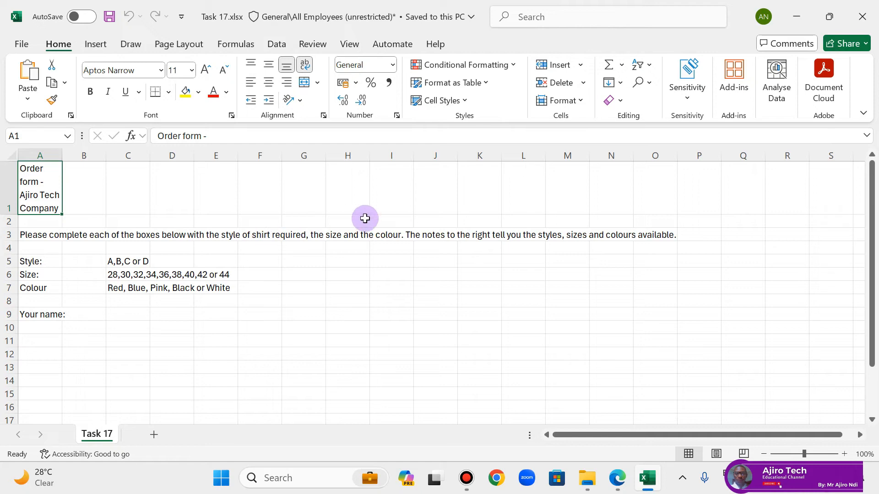
# Step: Read the Task 17 instructions and the order form layout in the lesson PDF
pyautogui.click(618, 477)
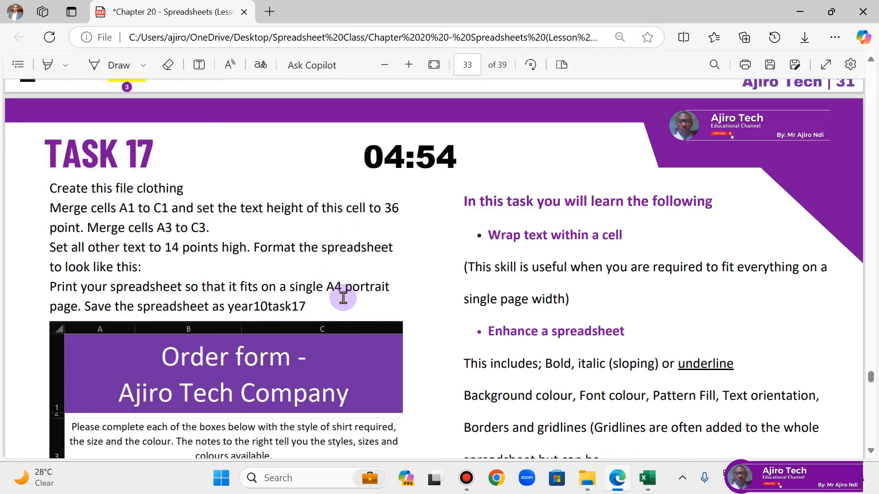
pyautogui.scroll(-4, 361, 275)
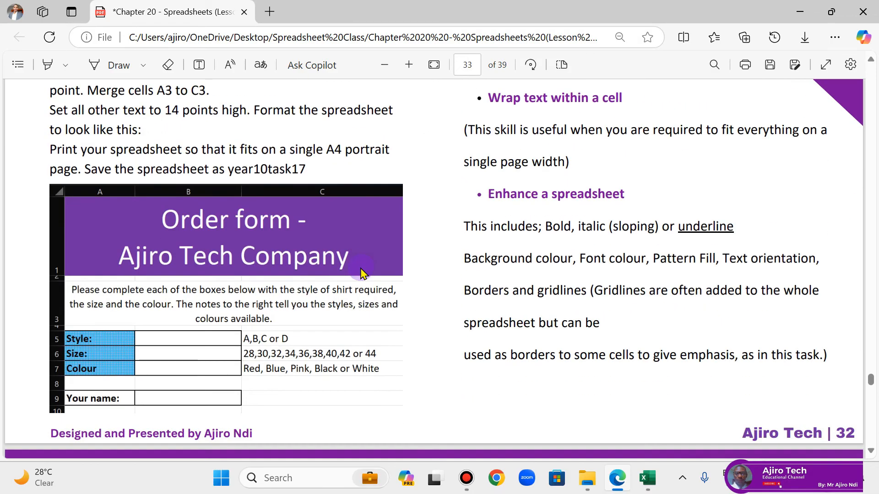
pyautogui.scroll(2, 364, 269)
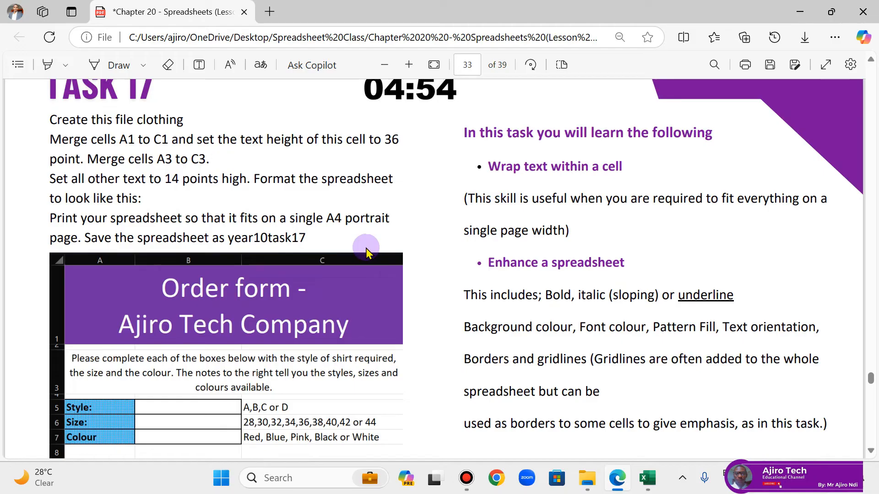
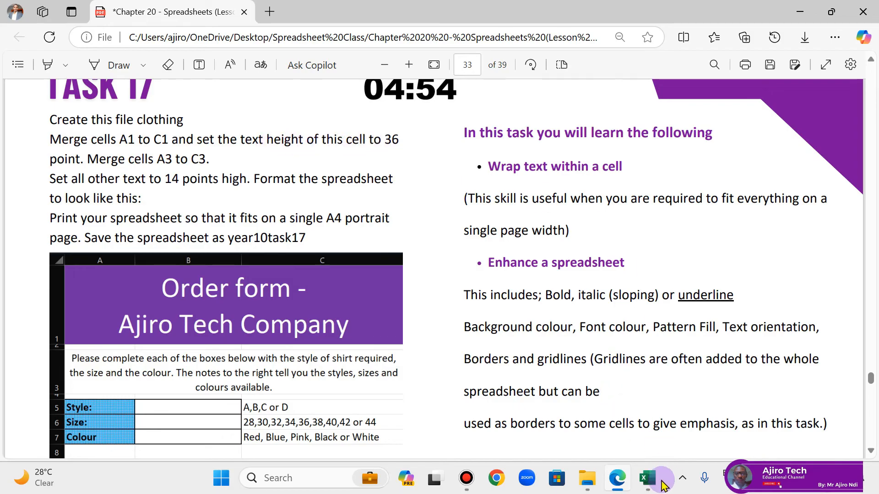
# Step: Switch to the Task 17 workbook in Excel and merge and centre cells A1 to C1
pyautogui.click(647, 478)
pyautogui.click(37, 182)
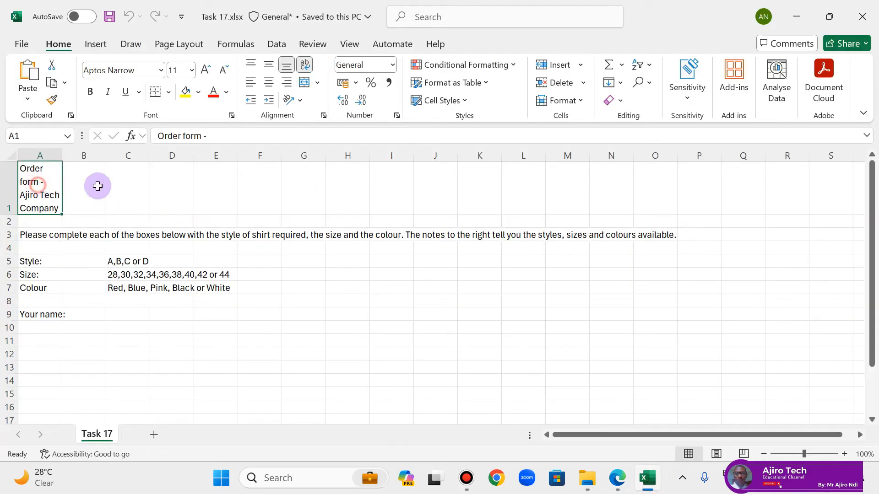
pyautogui.moveTo(97, 185); pyautogui.dragTo(123, 183)
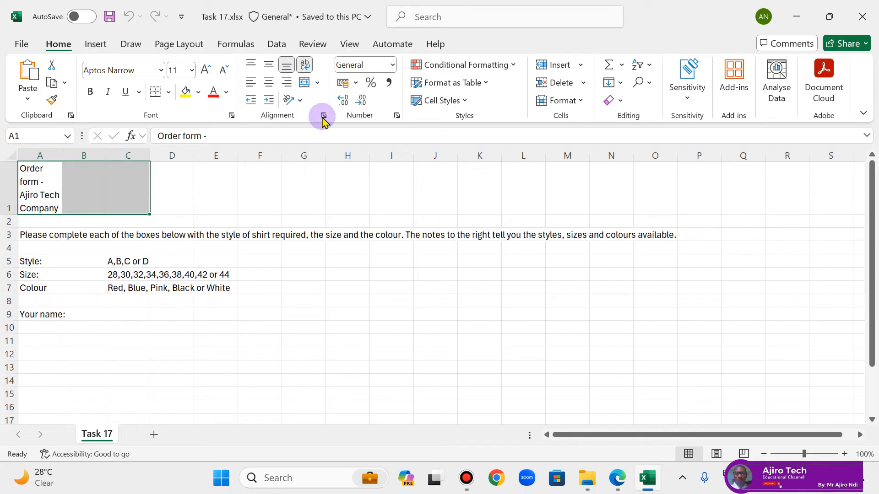
pyautogui.click(319, 84)
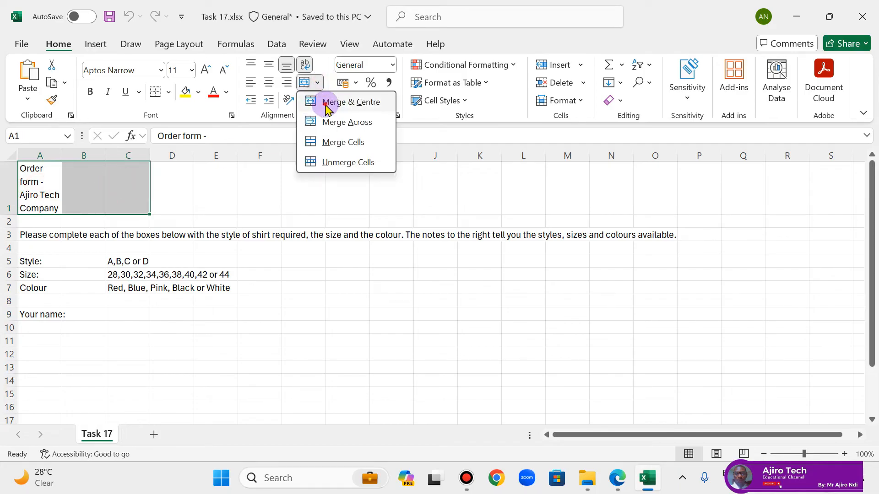
pyautogui.click(328, 106)
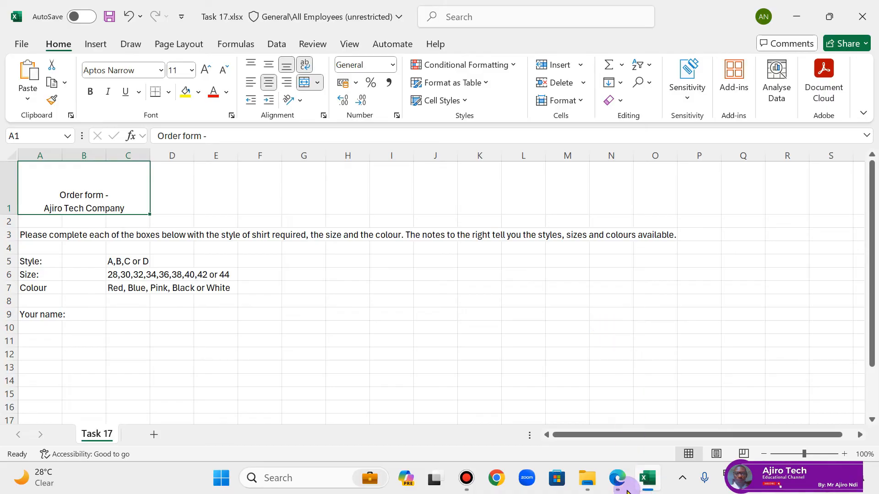
# Step: Check the title's text height in the task brief and set the merged title cell's font size to 36
pyautogui.click(618, 478)
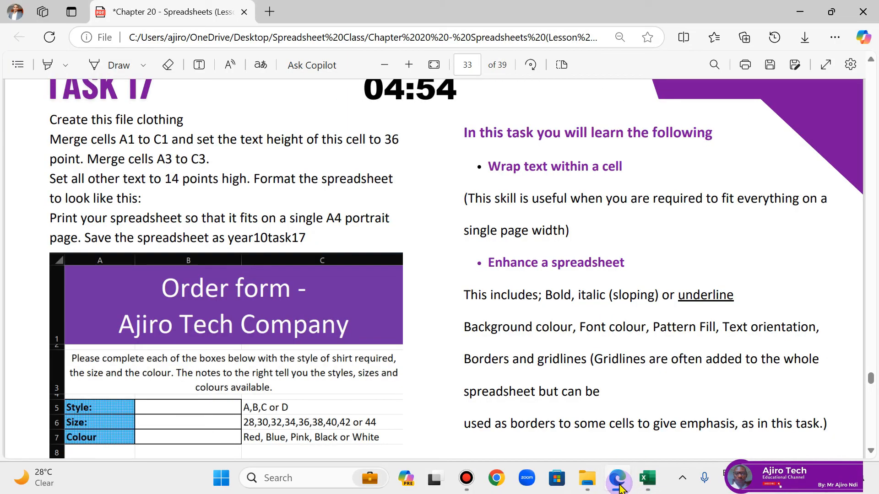
pyautogui.click(648, 478)
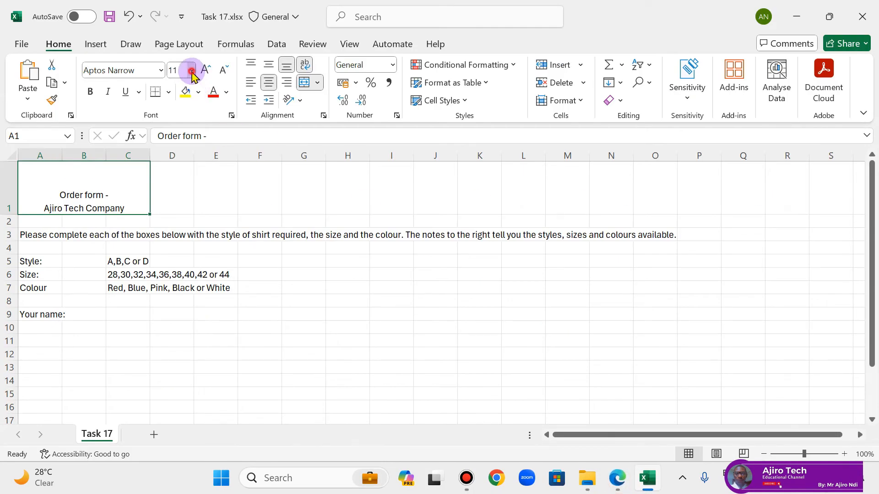
pyautogui.click(192, 71)
pyautogui.click(181, 306)
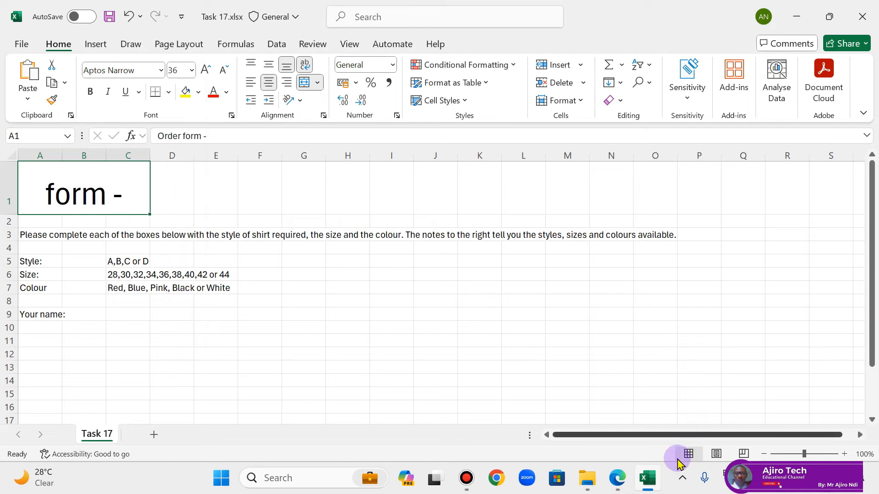
# Step: Check the task brief, autofit all columns to their contents, and narrow column A to about half its autofitted width
pyautogui.click(620, 483)
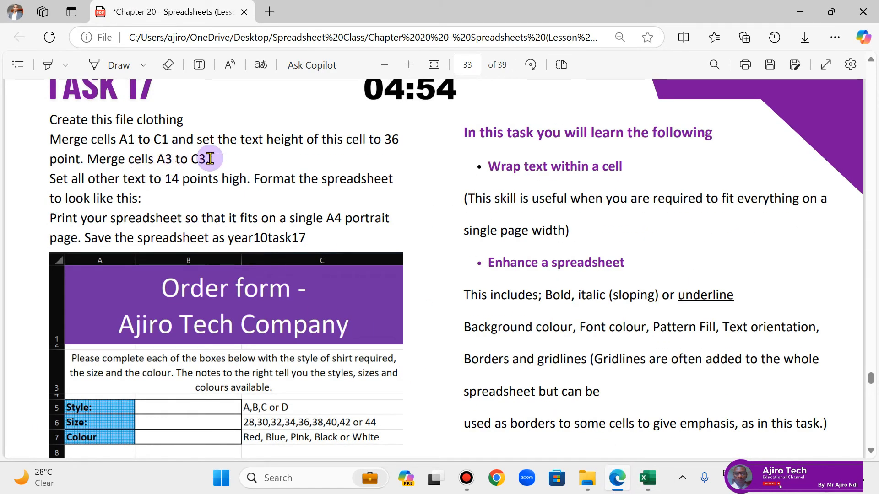
pyautogui.click(616, 477)
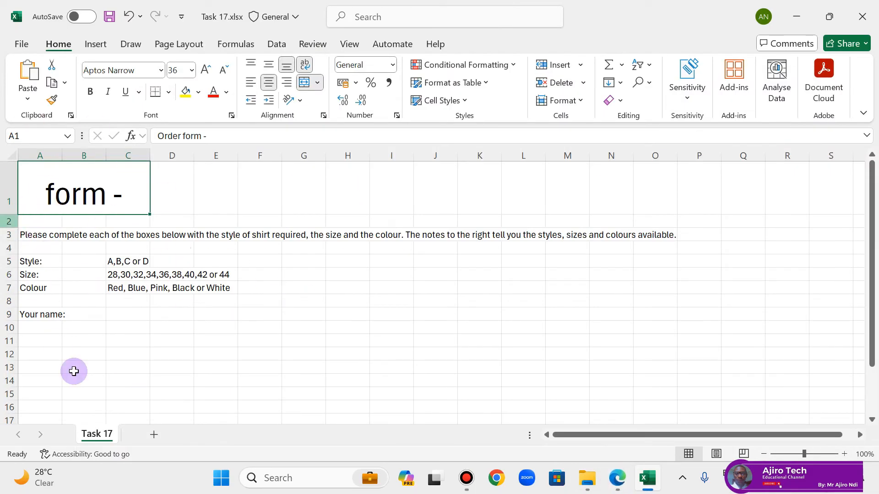
pyautogui.click(13, 153)
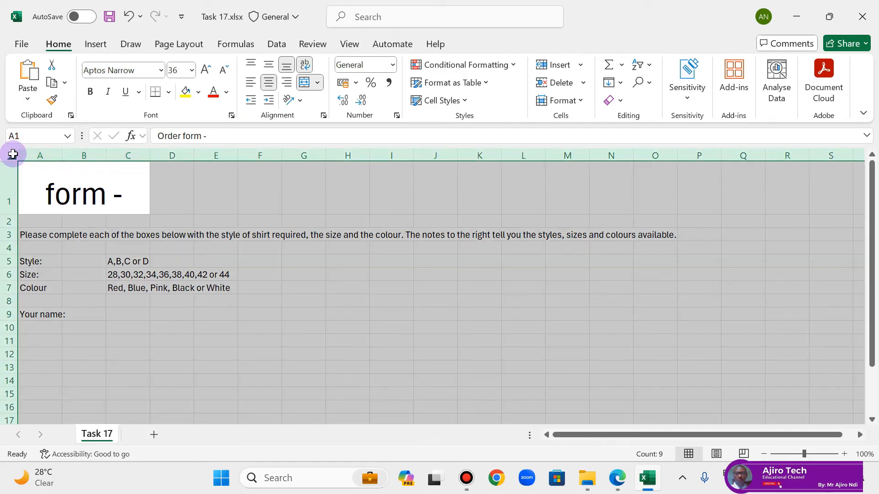
pyautogui.doubleClick(64, 157)
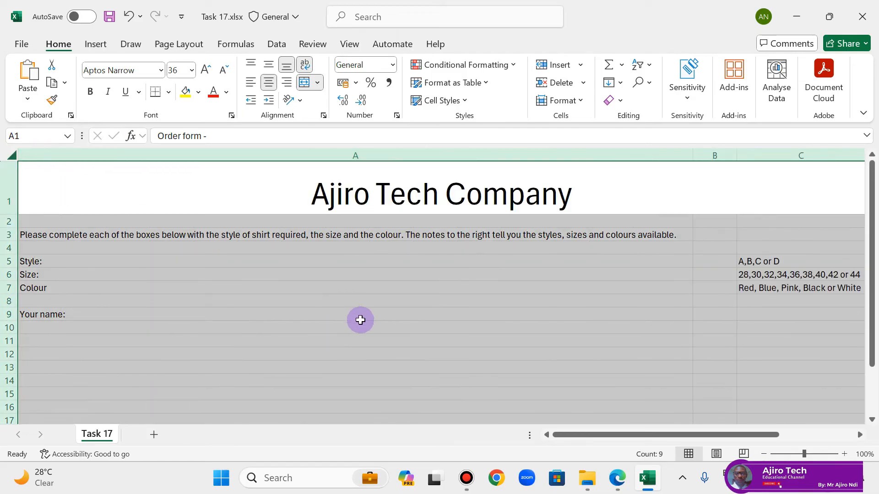
pyautogui.click(379, 304)
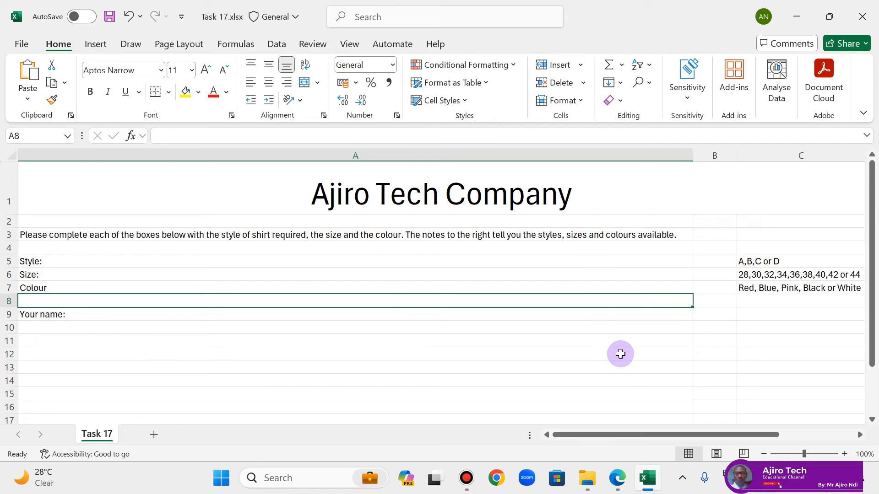
pyautogui.moveTo(611, 434)
pyautogui.mouseDown()
pyautogui.moveTo(673, 440)
pyautogui.moveTo(556, 432)
pyautogui.moveTo(608, 438)
pyautogui.mouseUp()
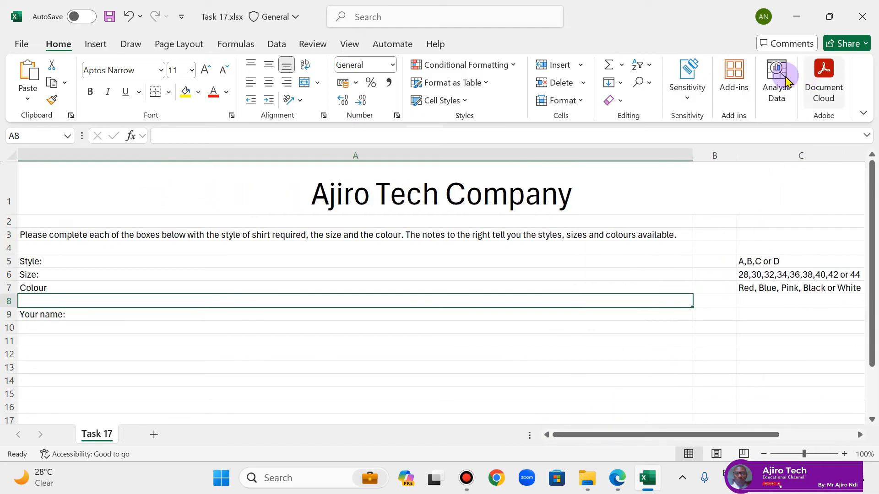
pyautogui.moveTo(693, 150); pyautogui.dragTo(347, 160)
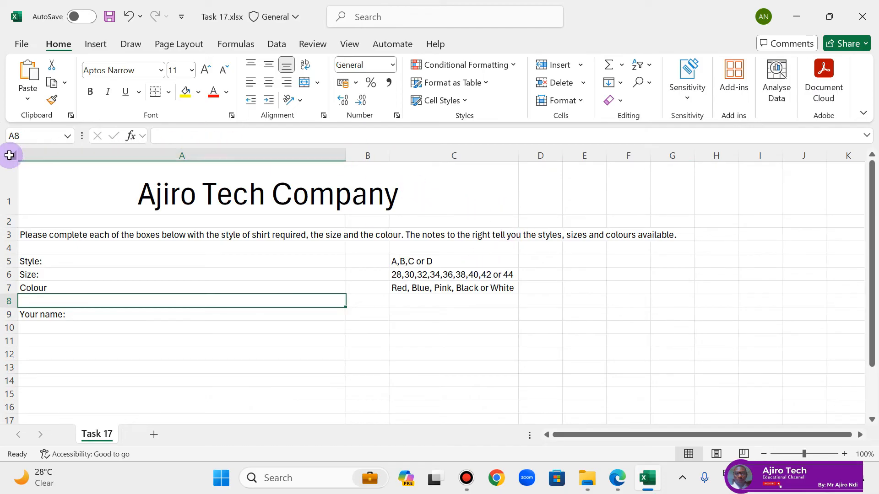
pyautogui.click(331, 251)
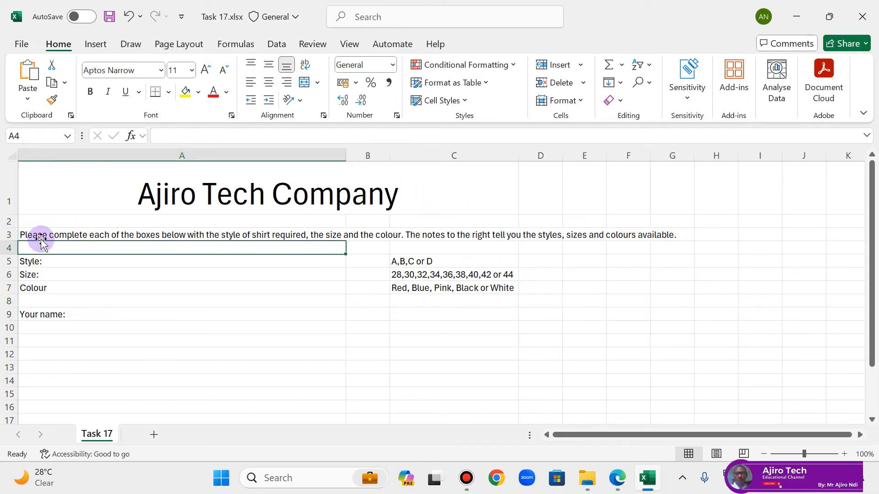
# Step: Merge and centre cells A3 to C3 and wrap the instruction text inside the merged cell
pyautogui.moveTo(37, 235); pyautogui.dragTo(415, 233)
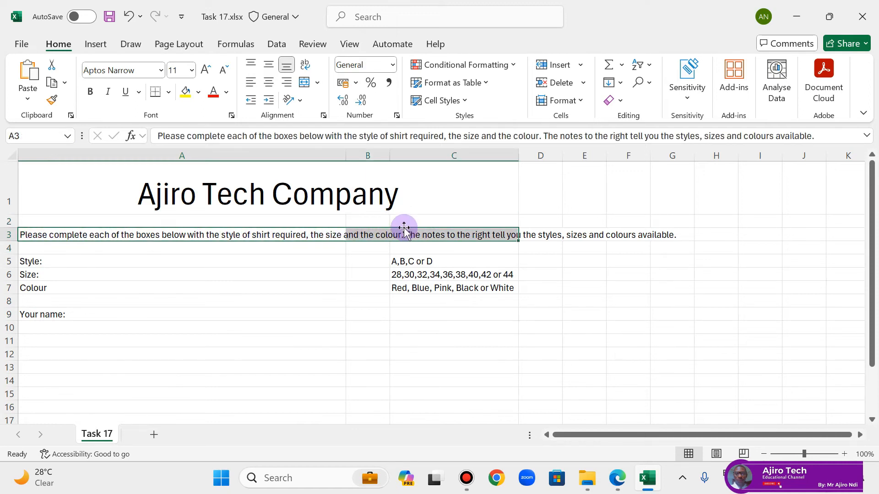
pyautogui.click(318, 85)
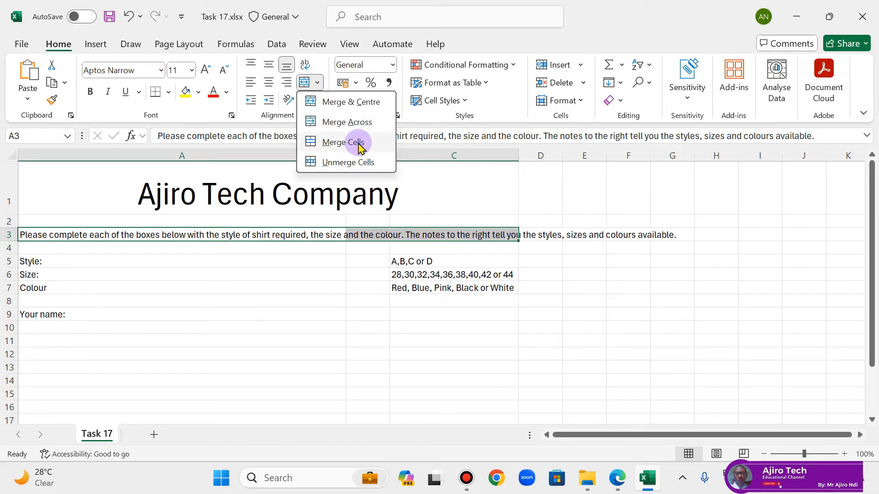
pyautogui.click(613, 479)
pyautogui.click(612, 478)
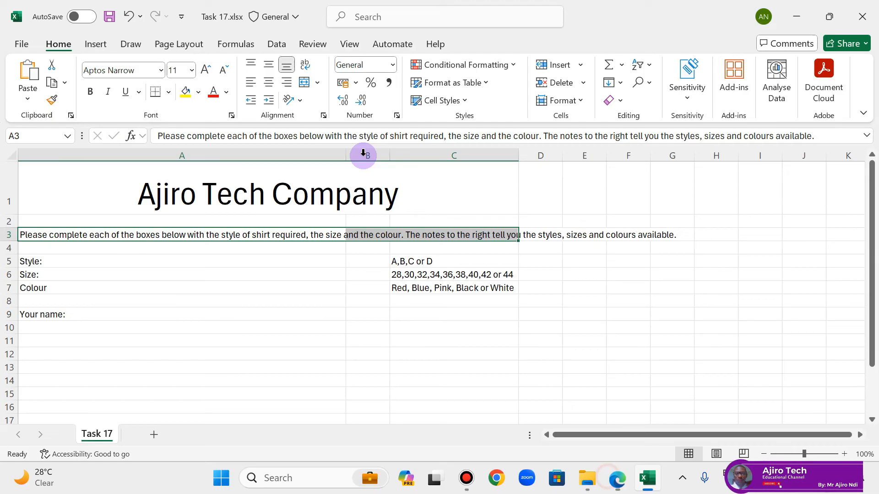
pyautogui.click(316, 83)
pyautogui.click(347, 101)
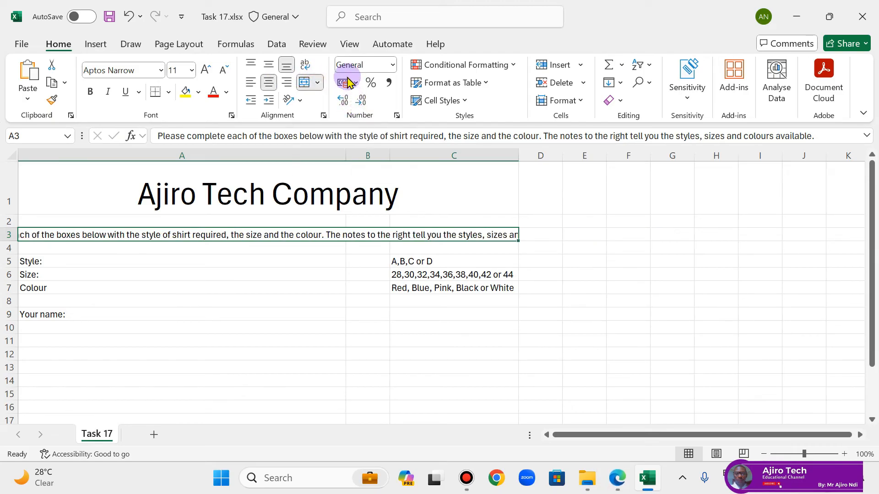
pyautogui.click(305, 65)
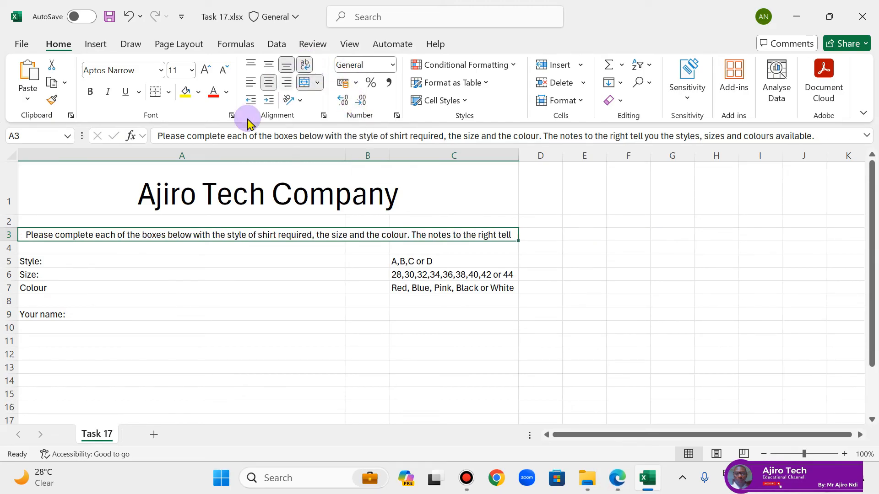
# Step: Select the whole sheet and autofit every column to its contents
pyautogui.click(10, 157)
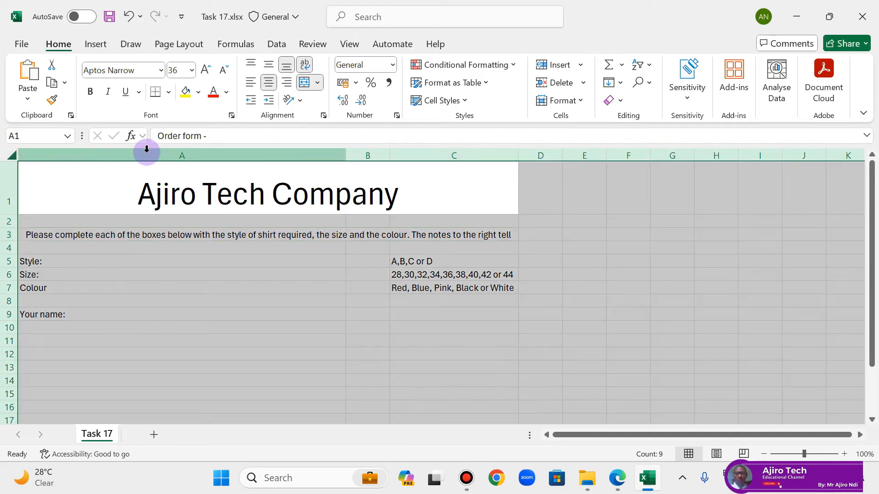
pyautogui.doubleClick(350, 157)
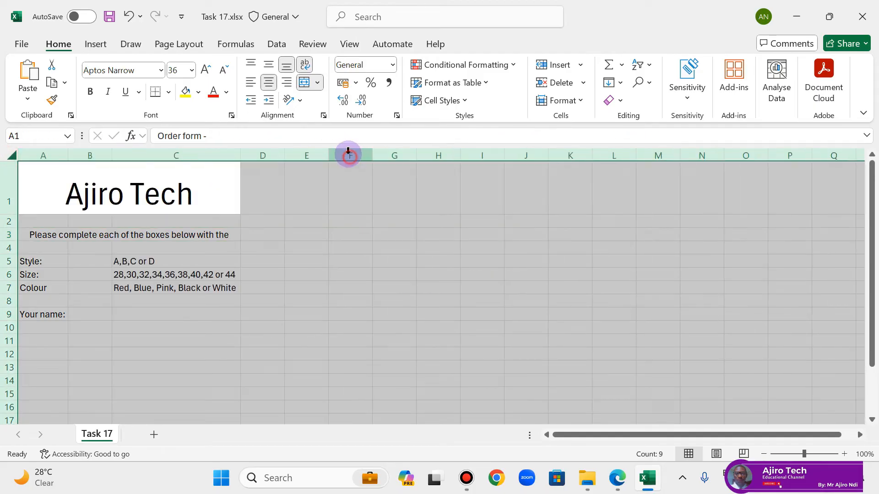
pyautogui.click(157, 229)
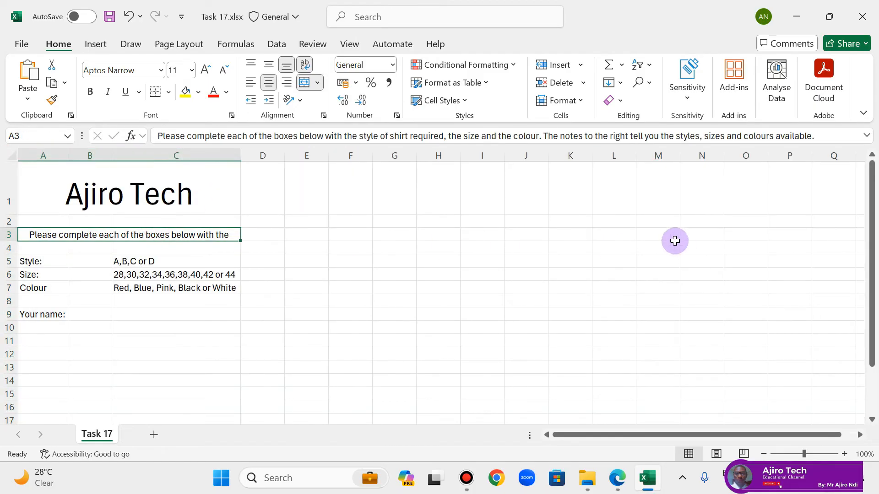
# Step: Check the required text size in the task brief and set the text in A3 to C9 to 14 points
pyautogui.click(615, 479)
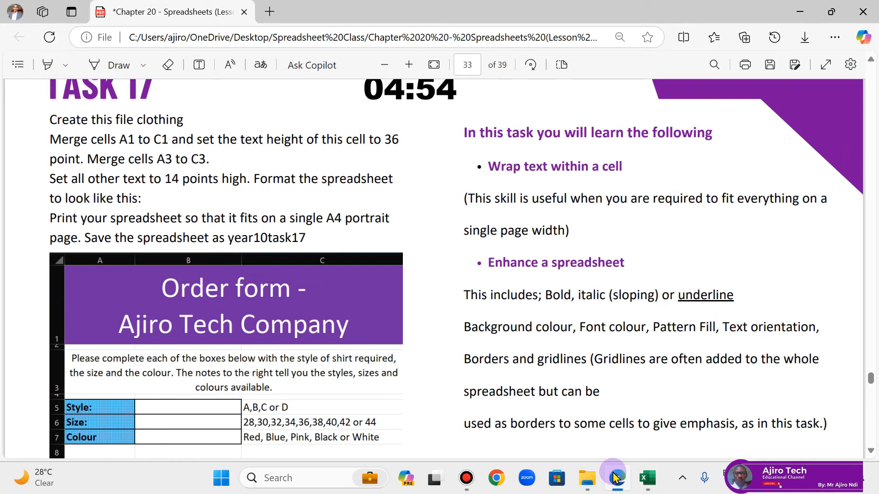
pyautogui.click(614, 477)
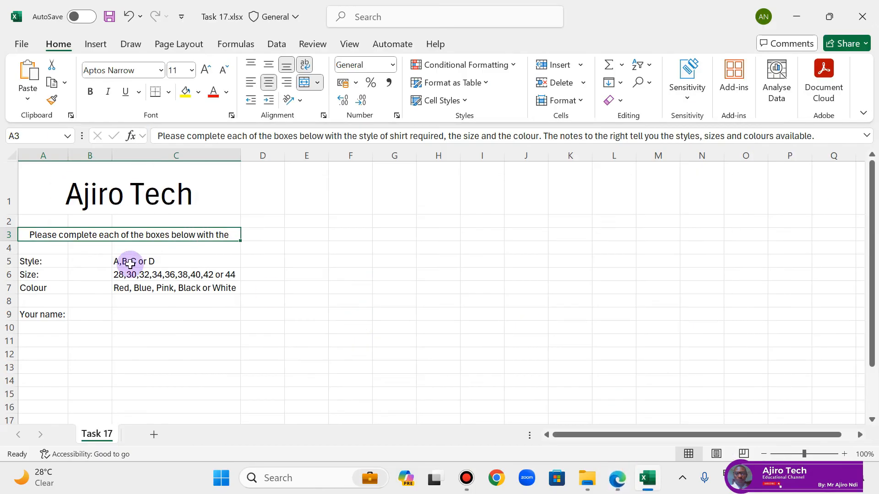
pyautogui.moveTo(46, 234); pyautogui.dragTo(46, 314)
pyautogui.click(193, 72)
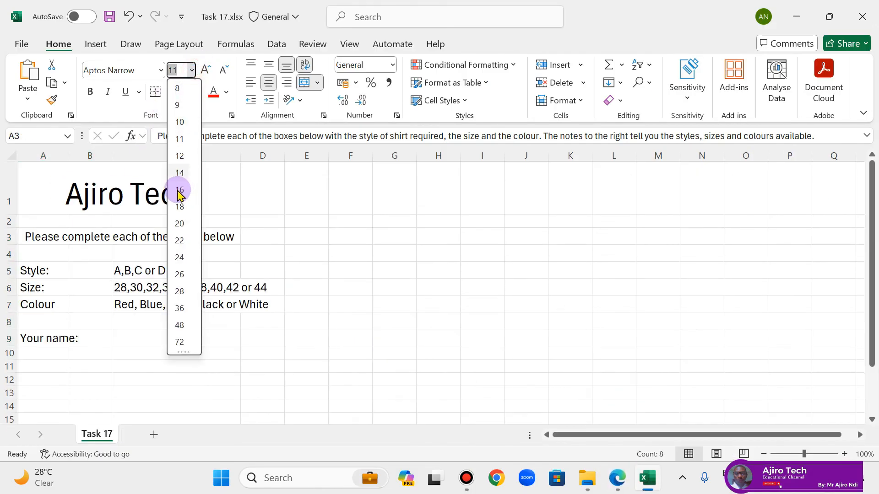
pyautogui.click(181, 191)
pyautogui.click(275, 237)
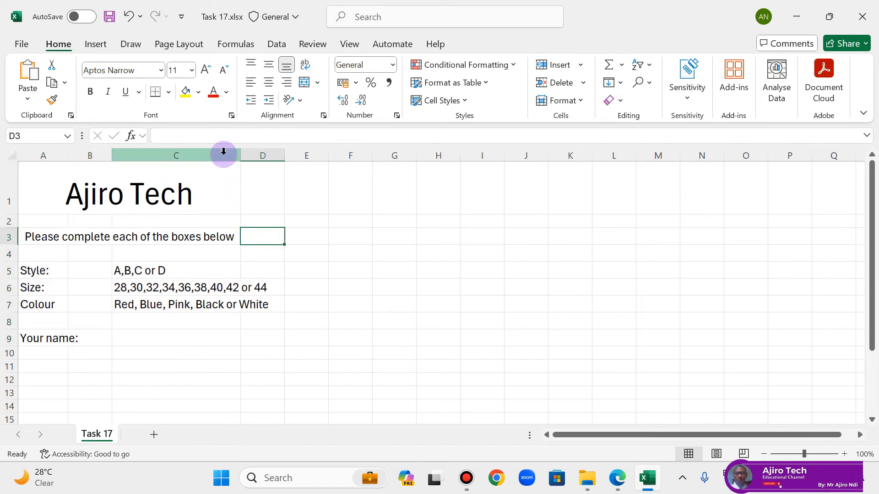
# Step: Compare with the task's sample layout, then widen columns A, B and C and heighten row 1 to fit the full two-line title
pyautogui.click(617, 476)
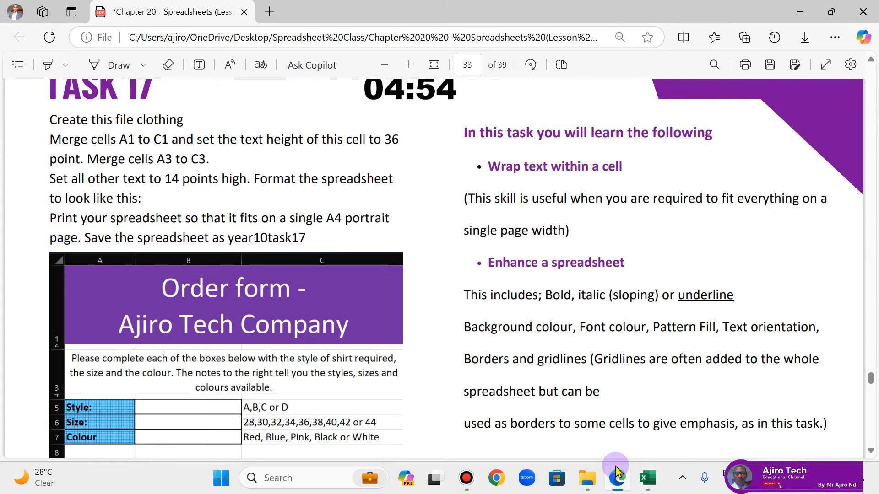
pyautogui.click(617, 471)
pyautogui.click(617, 471)
pyautogui.click(617, 471)
pyautogui.click(27, 194)
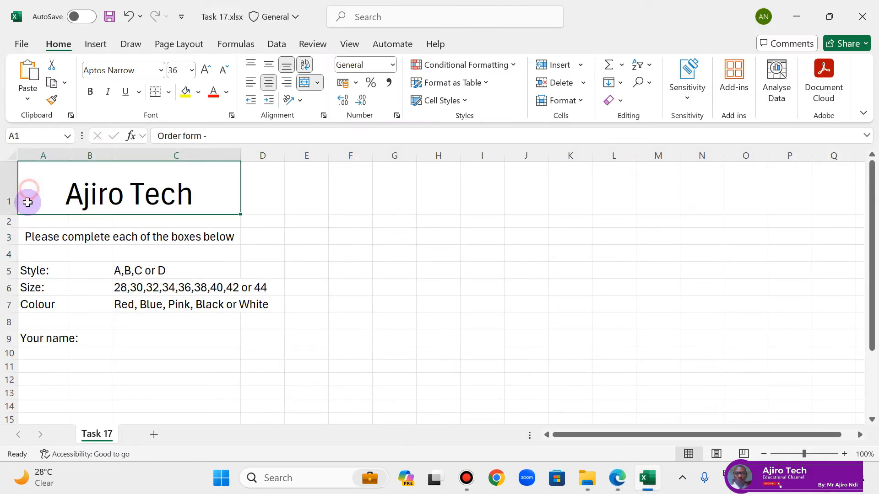
pyautogui.moveTo(112, 156); pyautogui.dragTo(148, 156)
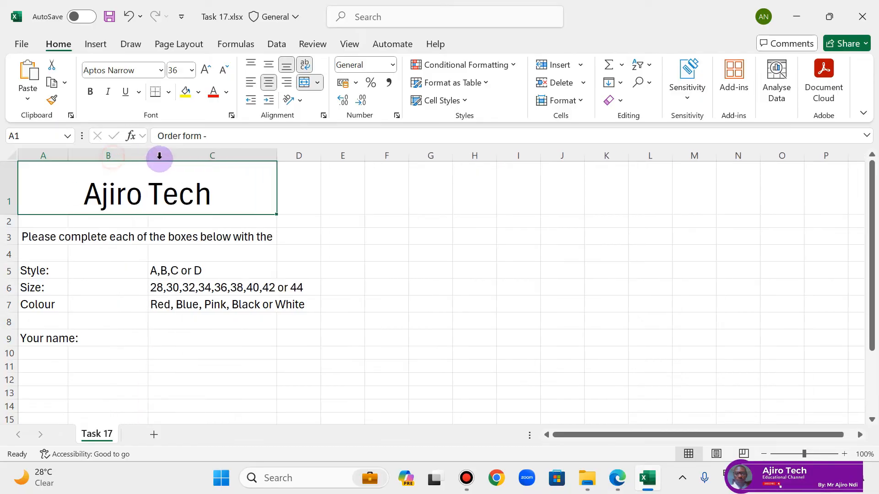
pyautogui.moveTo(276, 155); pyautogui.dragTo(315, 156)
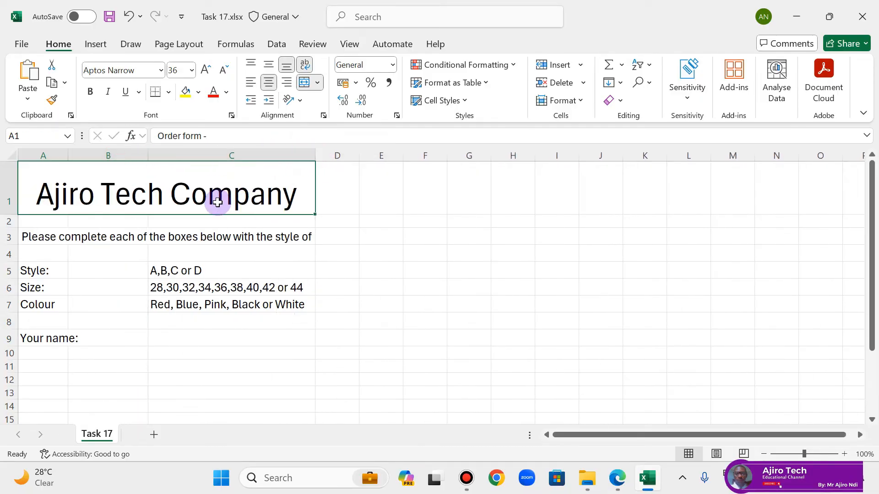
pyautogui.moveTo(148, 156); pyautogui.dragTo(160, 155)
pyautogui.moveTo(62, 156); pyautogui.dragTo(95, 155)
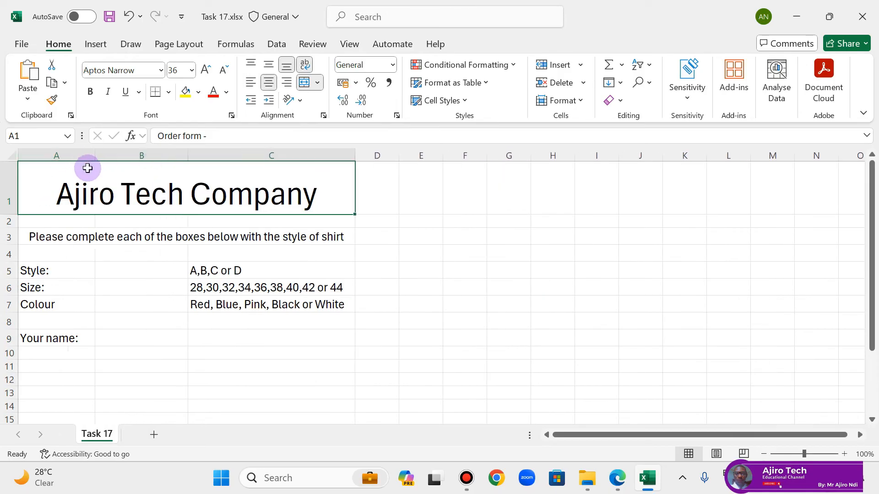
pyautogui.moveTo(193, 153); pyautogui.dragTo(214, 156)
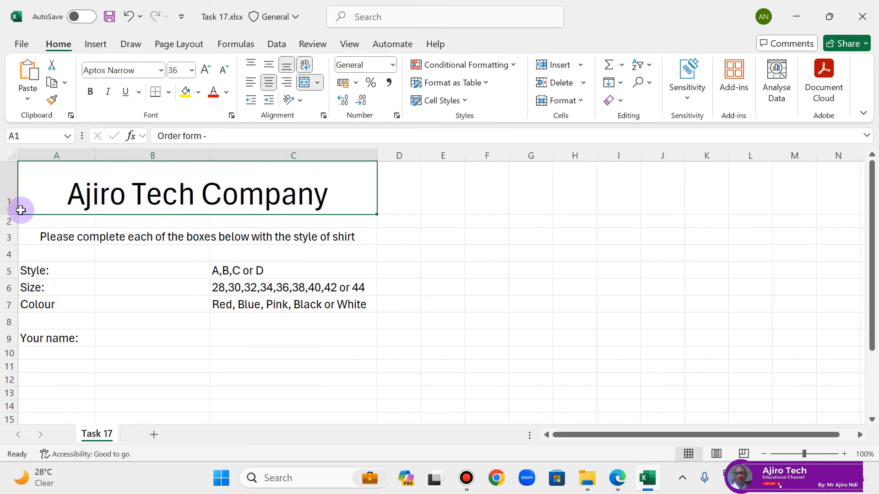
pyautogui.moveTo(14, 215); pyautogui.dragTo(14, 259)
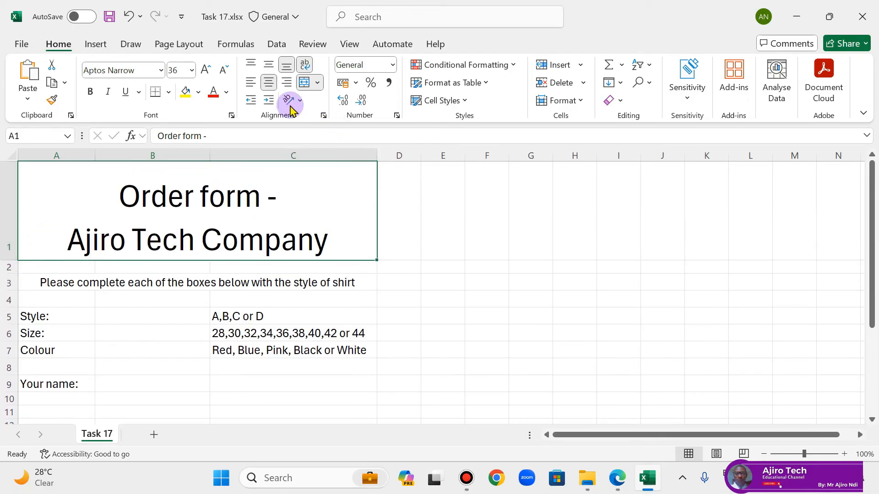
# Step: Fill the merged title cell A1 with the standard purple and set its text colour to white
pyautogui.click(197, 92)
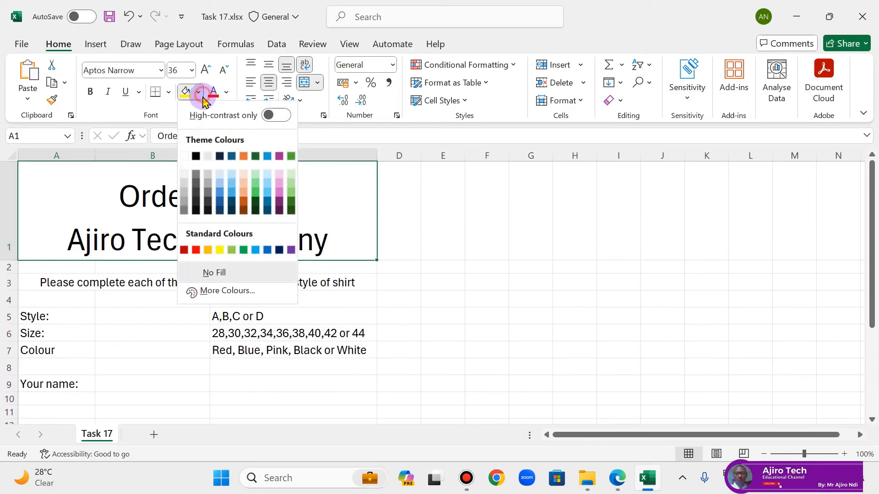
pyautogui.click(290, 249)
pyautogui.click(226, 91)
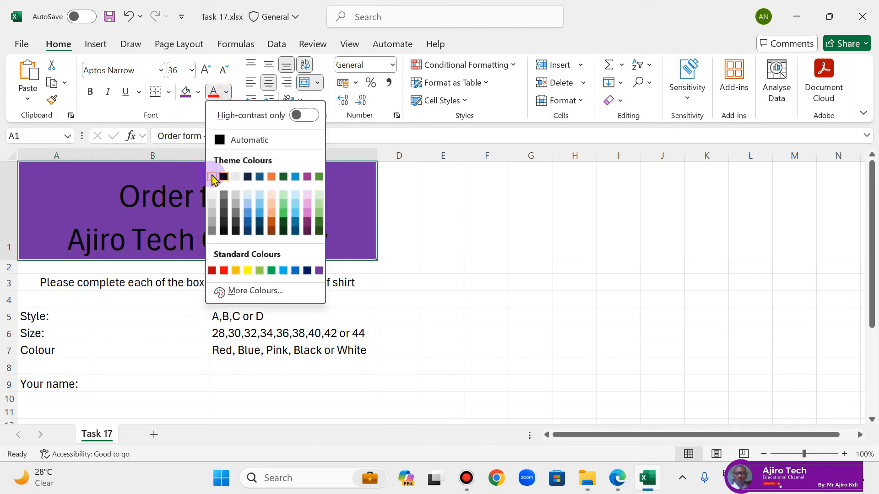
pyautogui.click(212, 176)
# Step: Heighten row 3 to fit the full three-line instruction text and widen column A
pyautogui.click(221, 287)
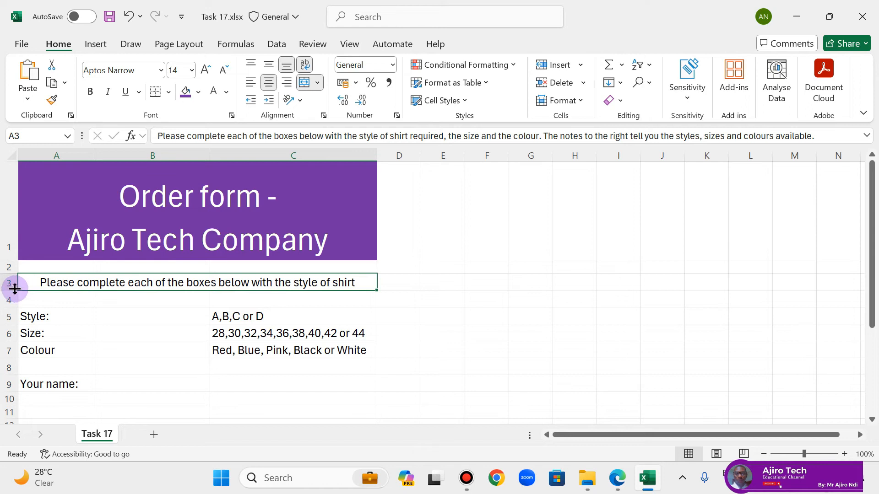
pyautogui.moveTo(15, 289); pyautogui.dragTo(16, 328)
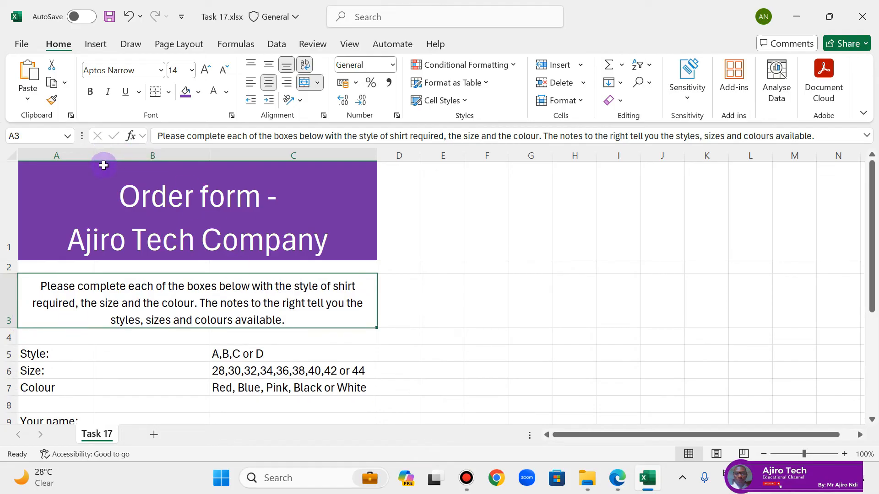
pyautogui.moveTo(95, 155); pyautogui.dragTo(117, 160)
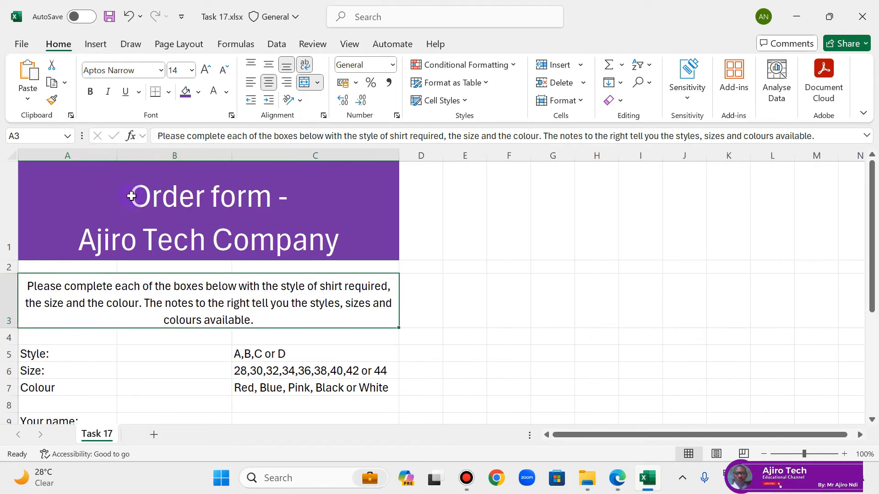
# Step: Check the task's sample layout and apply All Borders to cells A5 to B7
pyautogui.click(619, 478)
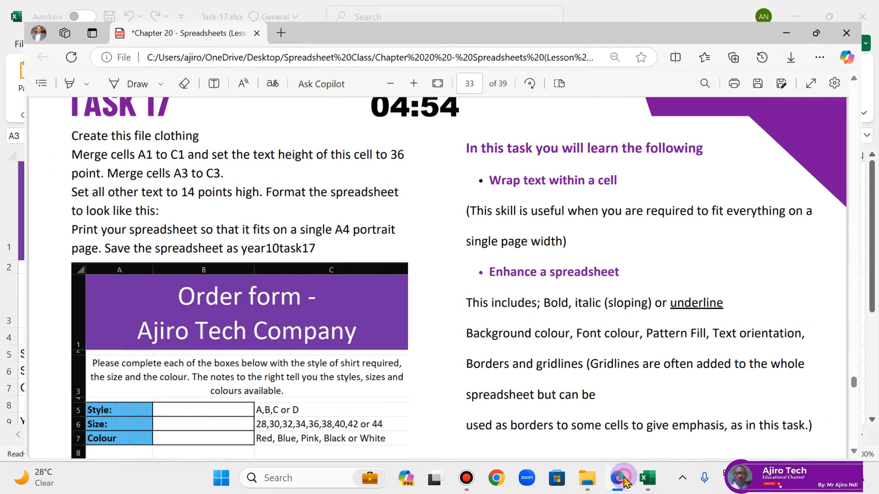
pyautogui.click(621, 480)
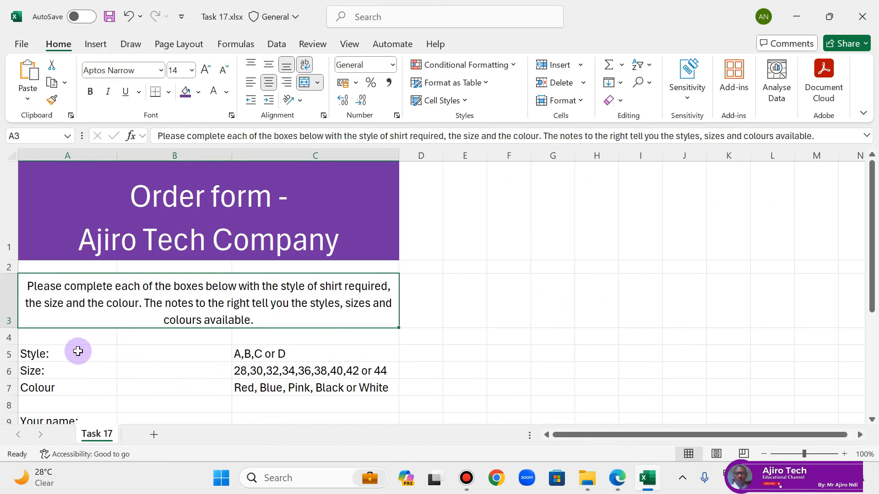
pyautogui.scroll(-2, 78, 351)
pyautogui.moveTo(58, 314); pyautogui.dragTo(159, 346)
pyautogui.click(168, 93)
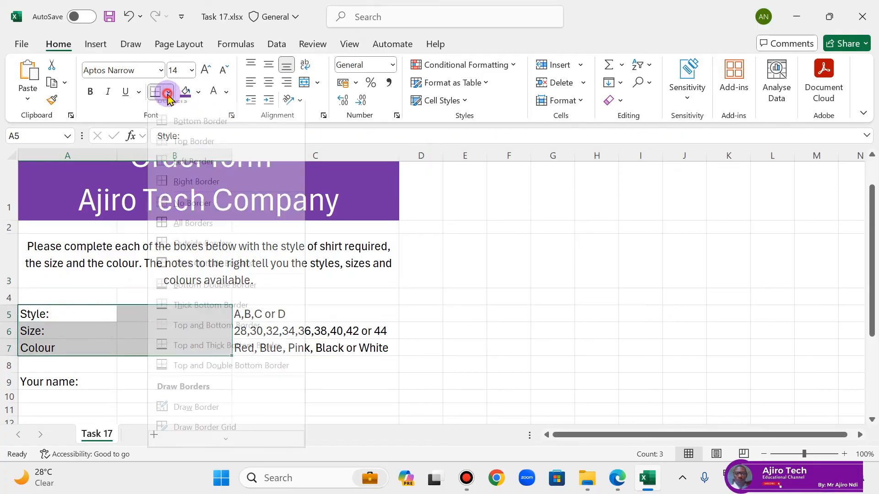
pyautogui.click(198, 229)
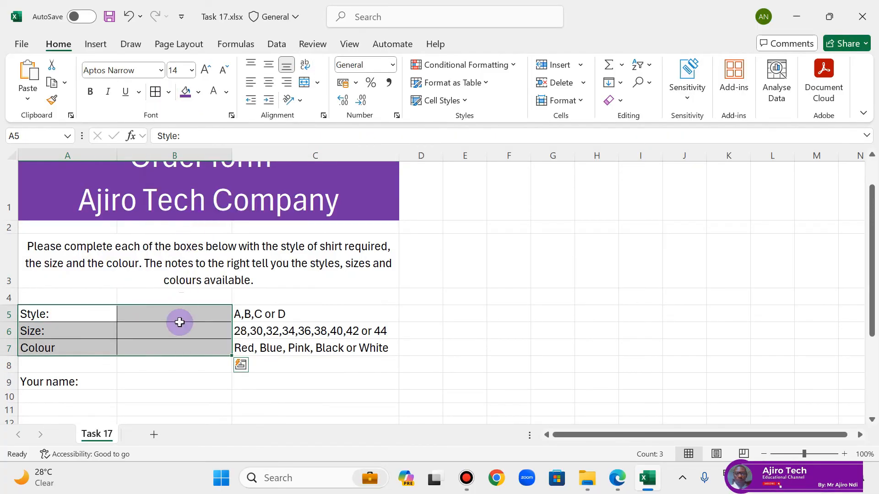
# Step: Choose the medium solid border line style and reapply All Borders to cells A5 to B7
pyautogui.click(143, 352)
pyautogui.moveTo(53, 313); pyautogui.dragTo(152, 344)
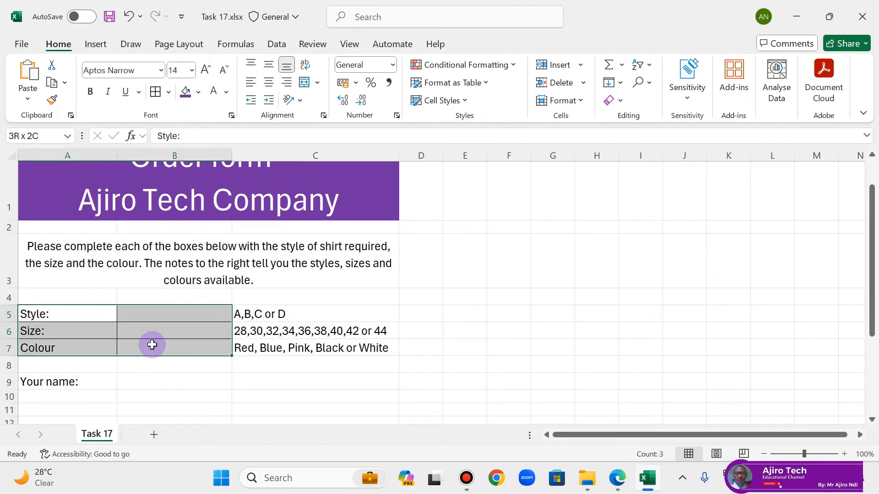
pyautogui.click(168, 92)
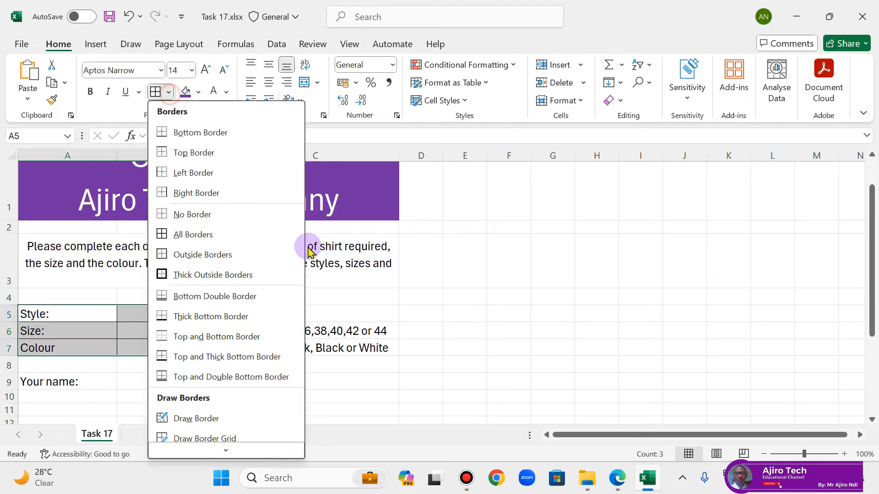
pyautogui.moveTo(211, 428)
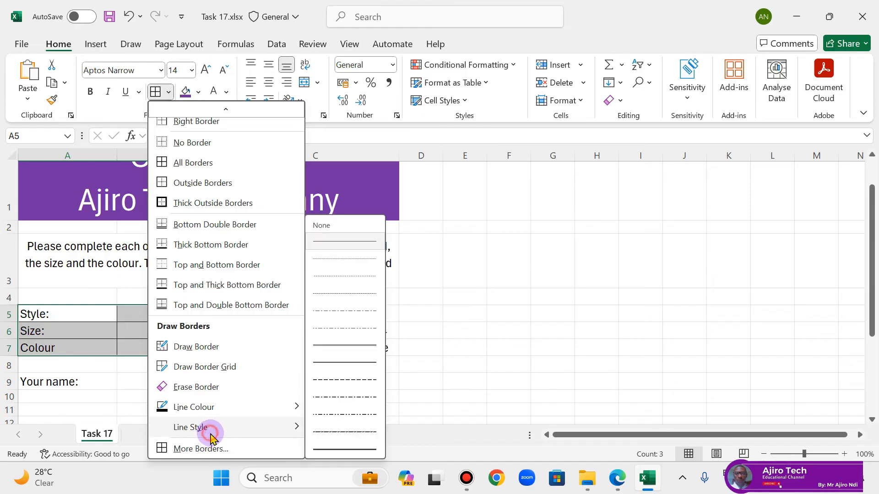
pyautogui.click(372, 369)
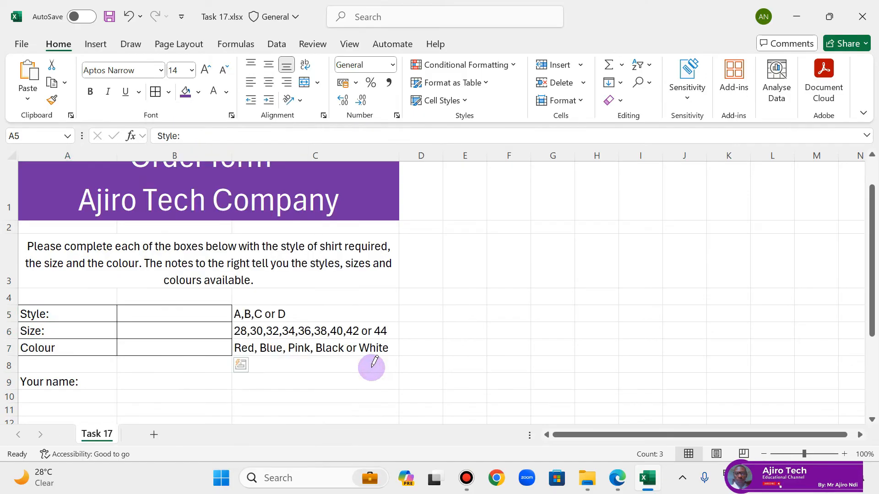
pyautogui.click(168, 92)
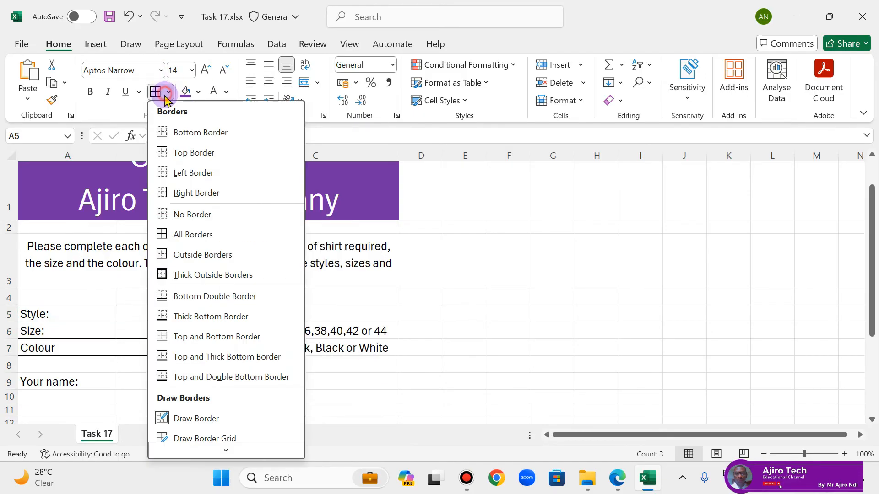
pyautogui.click(184, 236)
pyautogui.click(263, 349)
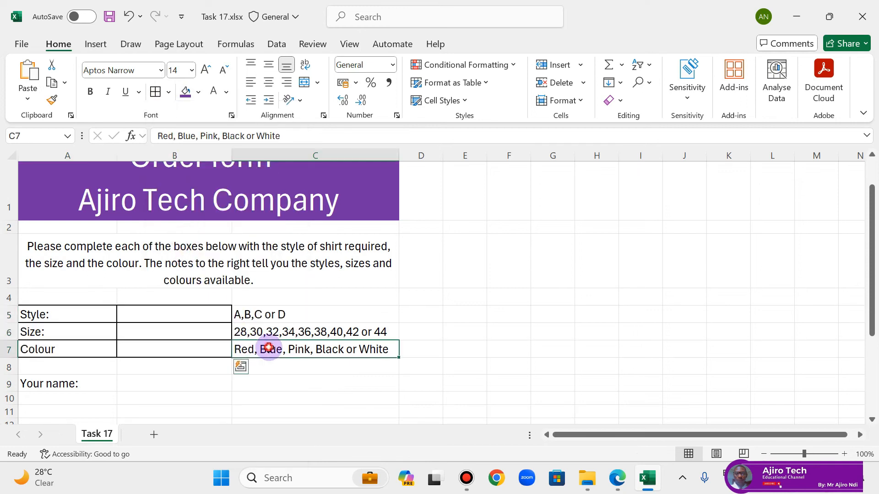
# Step: Apply the same medium All Borders formatting to the name row, cells A9 to B9
pyautogui.click(51, 383)
pyautogui.moveTo(52, 384); pyautogui.dragTo(149, 380)
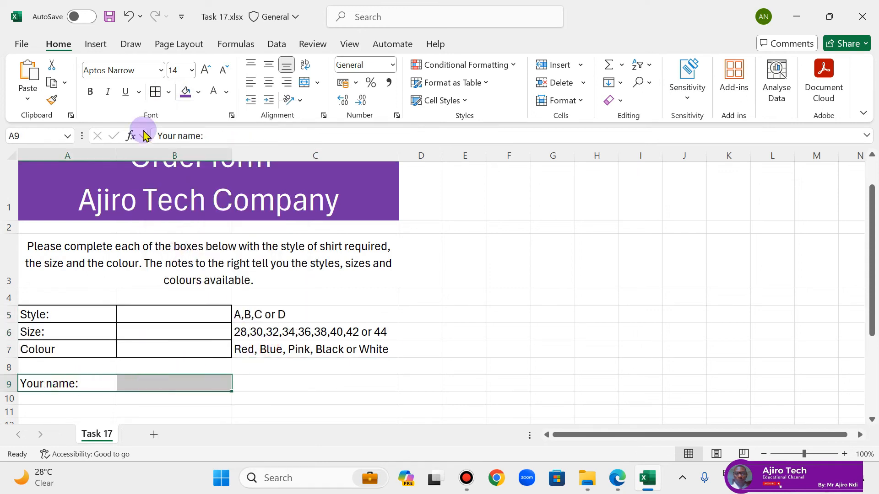
pyautogui.click(155, 92)
pyautogui.click(341, 384)
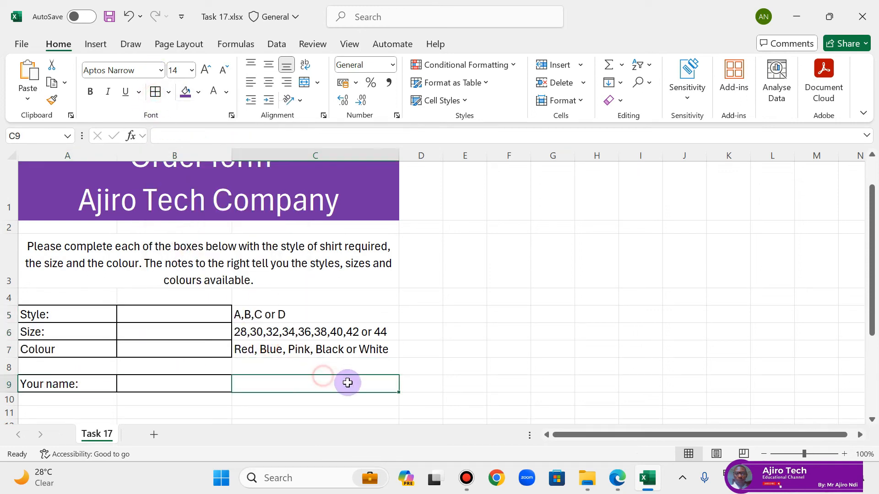
# Step: Enter the person's full name in cell B9, beside the "Your name:" label
pyautogui.click(208, 389)
pyautogui.doubleClick(208, 388)
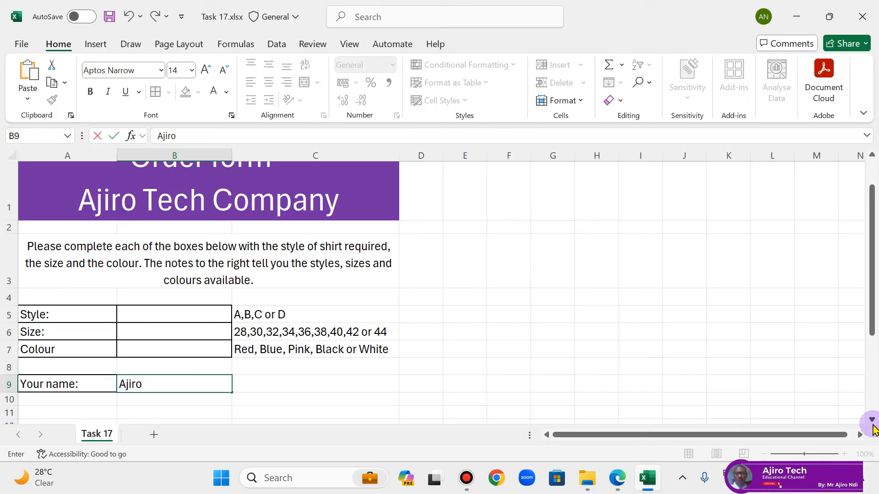
pyautogui.press('Return')
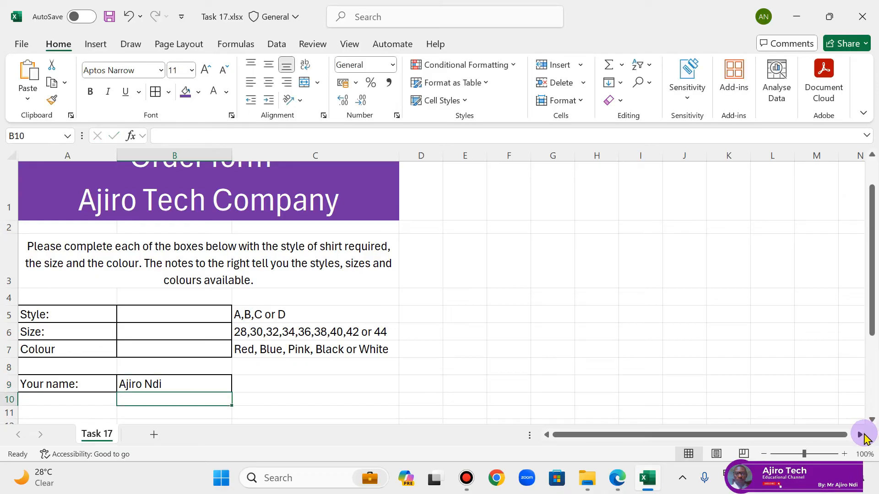
# Step: Compare with the task's sample layout, then narrow column A to fit its labels and widen column B
pyautogui.click(618, 478)
pyautogui.click(618, 477)
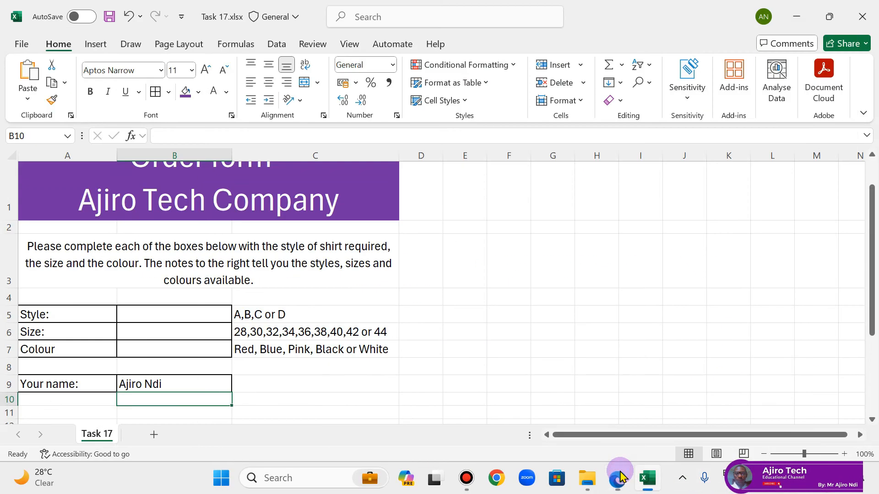
pyautogui.click(619, 477)
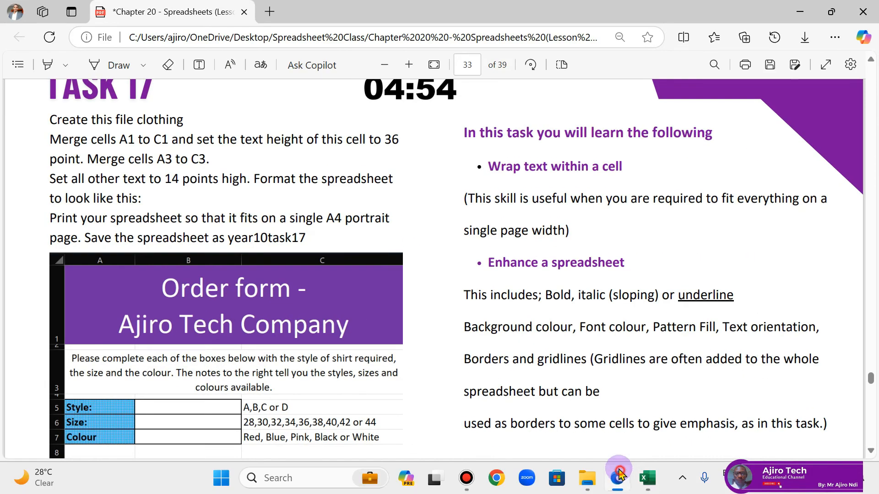
pyautogui.click(619, 476)
pyautogui.moveTo(112, 160); pyautogui.dragTo(86, 155)
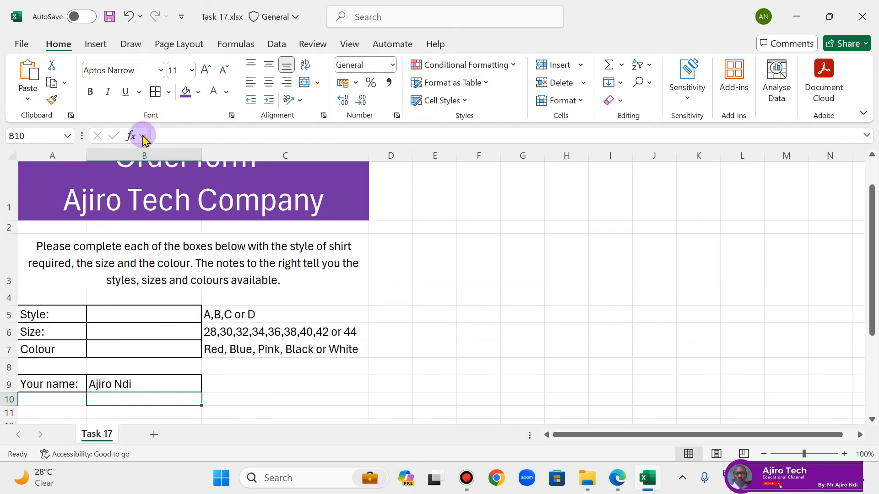
pyautogui.moveTo(202, 157); pyautogui.dragTo(225, 158)
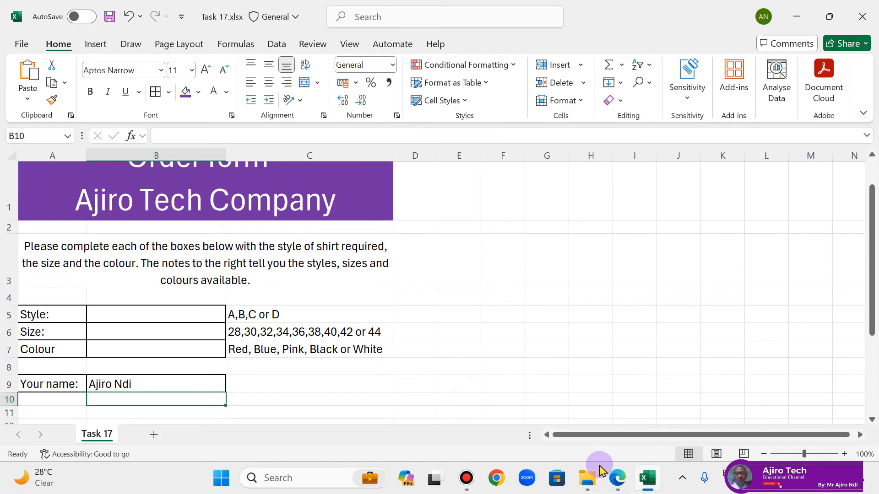
# Step: Check the row heights in the enlarged sample layout, then shrink the blank rows 2 and 4 together to thin spacers
pyautogui.click(617, 479)
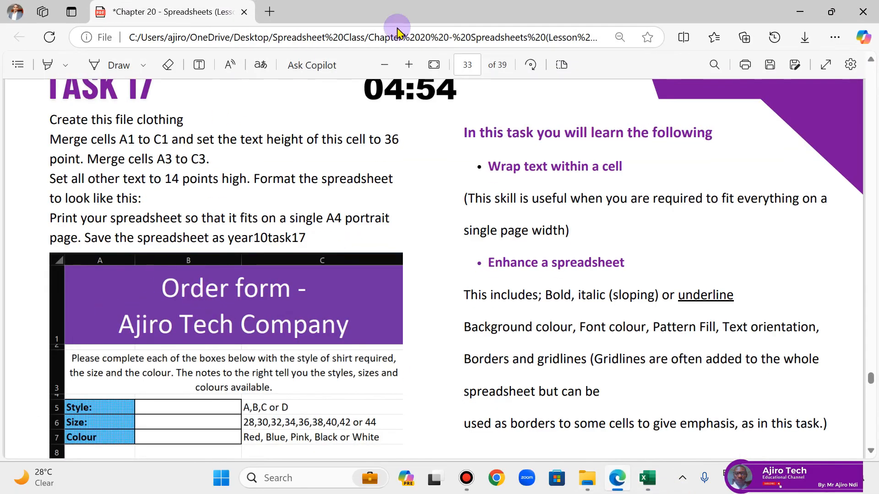
pyautogui.click(409, 64)
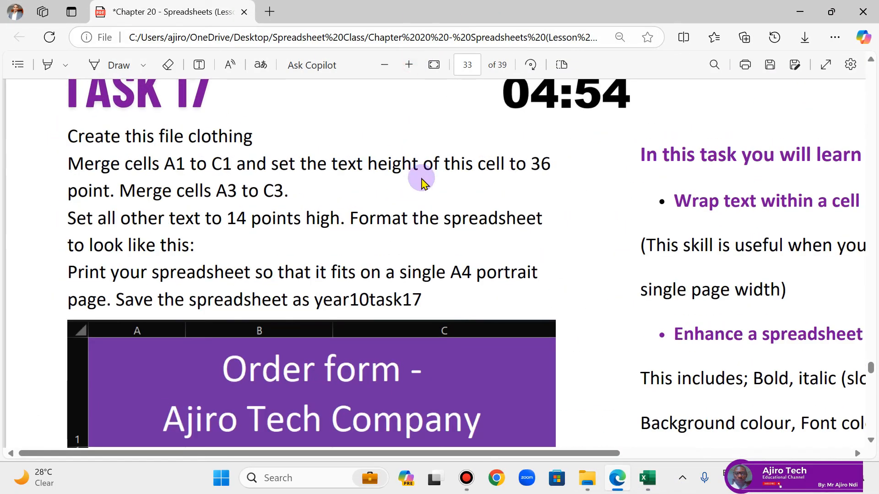
pyautogui.scroll(-5, 419, 177)
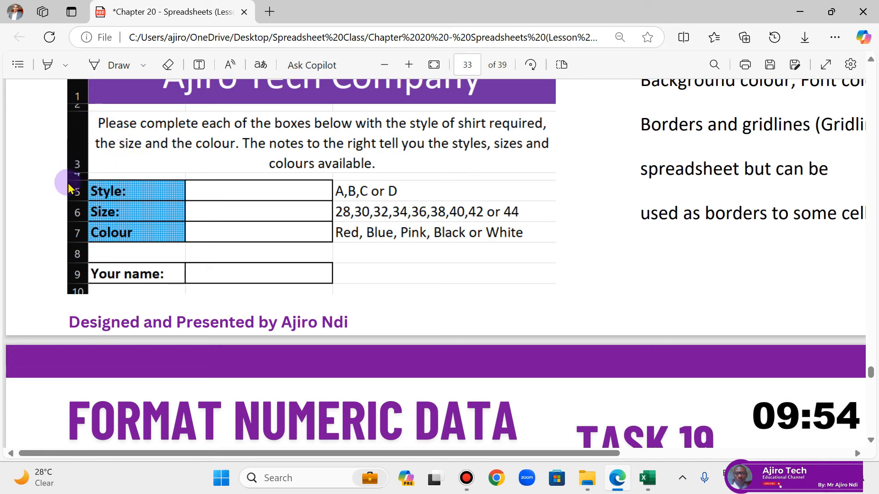
pyautogui.click(651, 487)
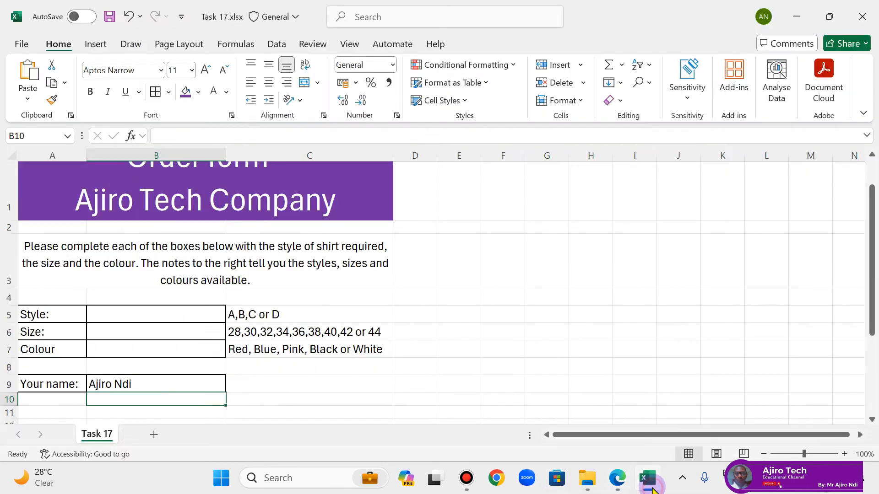
pyautogui.click(6, 227)
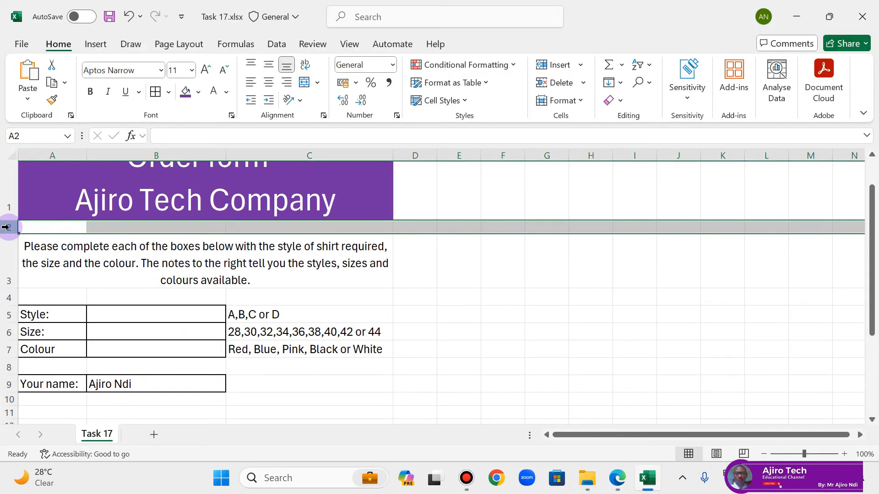
pyautogui.keyDown('ctrl'); pyautogui.click(5, 297); pyautogui.keyUp('ctrl')
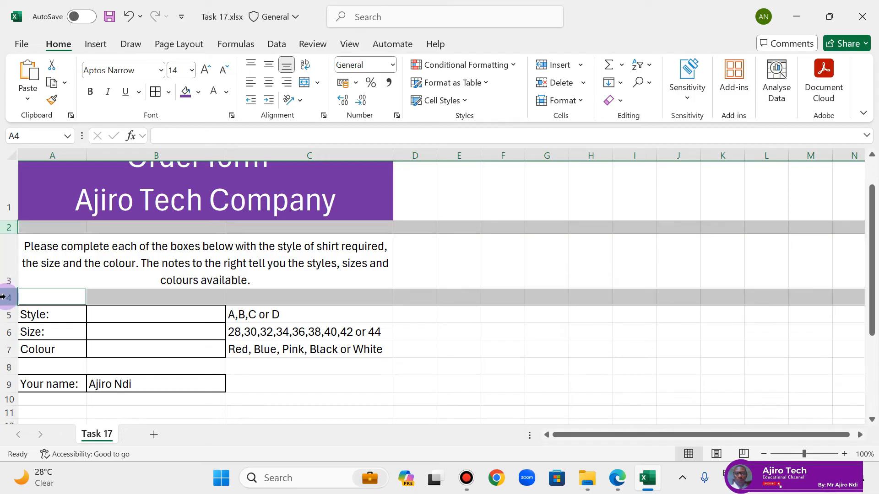
pyautogui.moveTo(9, 303); pyautogui.dragTo(12, 292)
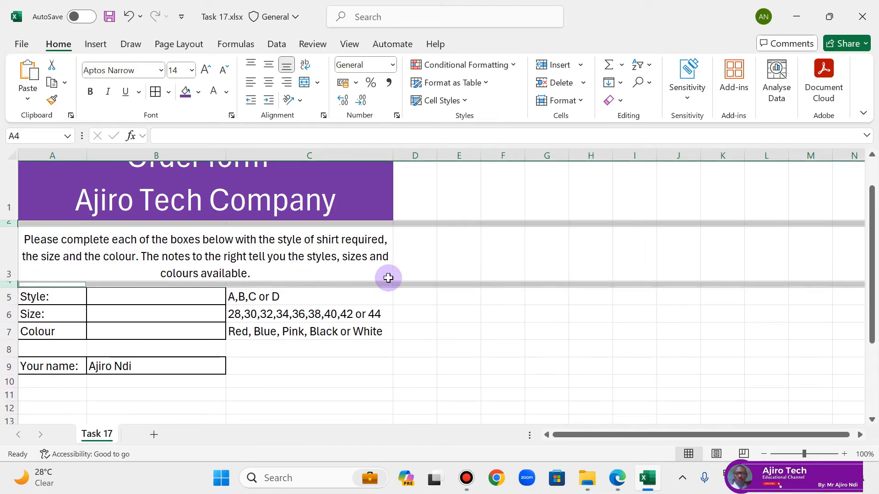
pyautogui.click(476, 212)
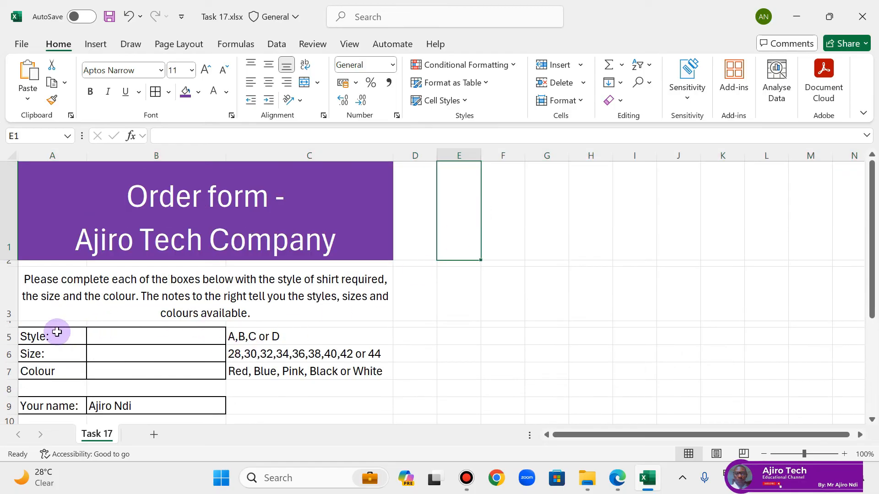
# Step: Make the labels in A5 to A7 and the "Your name:" label in A9 bold
pyautogui.click(56, 337)
pyautogui.moveTo(57, 337); pyautogui.dragTo(58, 370)
pyautogui.click(62, 335)
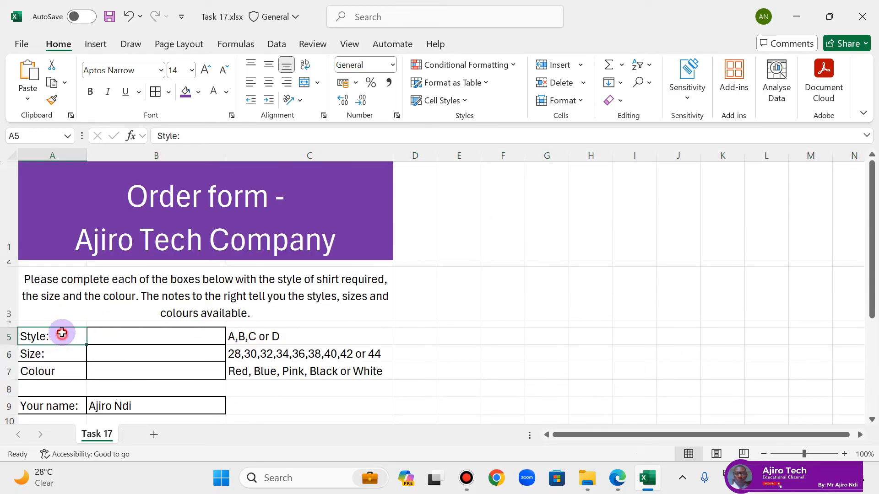
pyautogui.moveTo(52, 337); pyautogui.dragTo(53, 369)
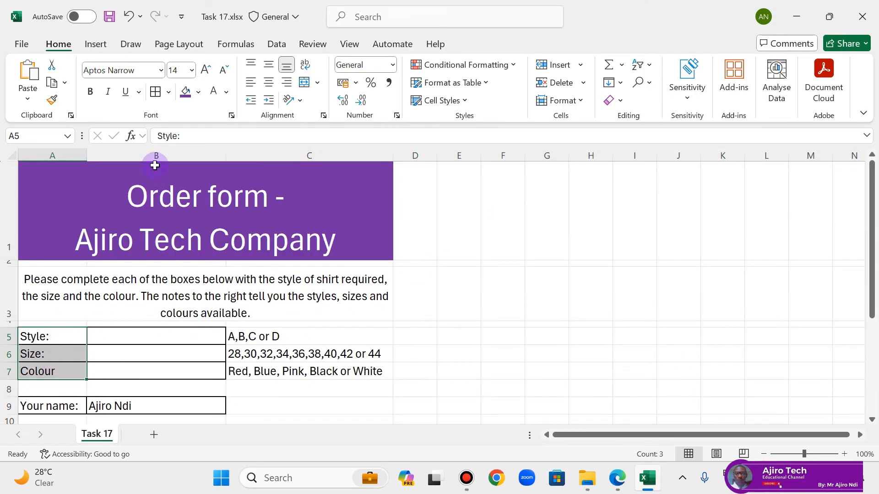
pyautogui.click(90, 92)
pyautogui.click(59, 402)
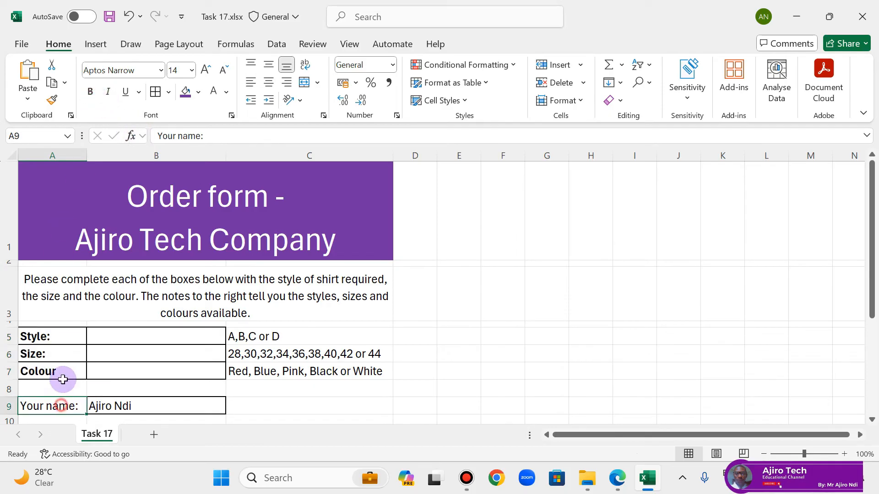
pyautogui.click(91, 92)
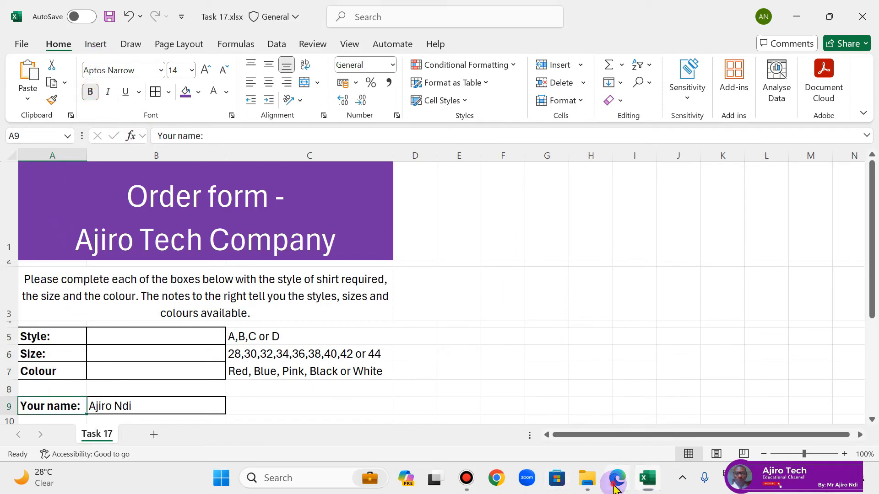
# Step: Compare the form with the task's sample layout, then set the font of the whole form, A1 to C9, to Calibri
pyautogui.click(614, 486)
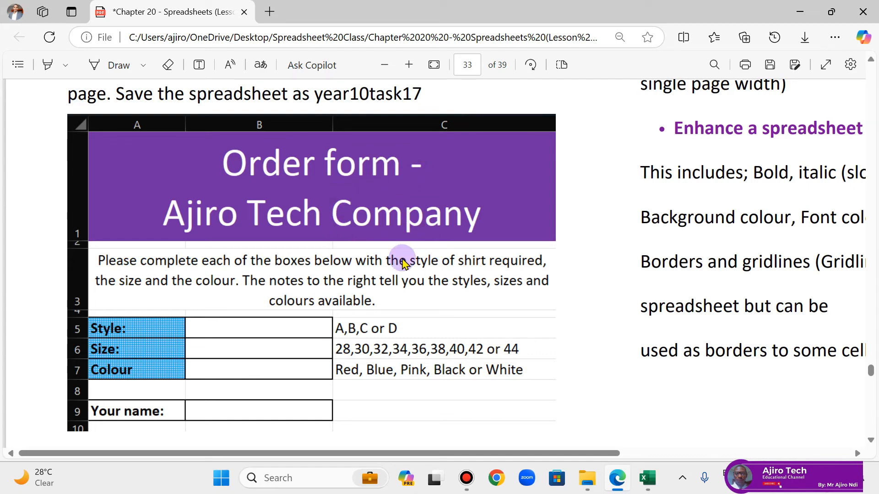
pyautogui.click(647, 478)
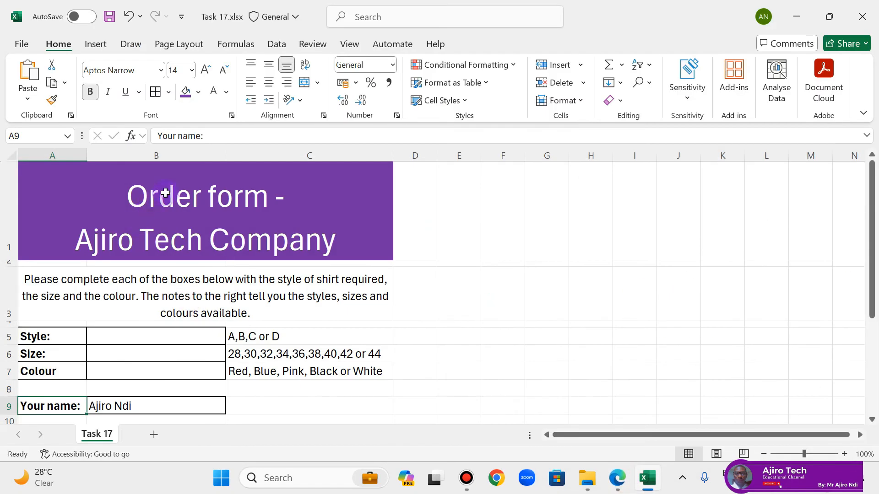
pyautogui.moveTo(165, 193); pyautogui.dragTo(141, 400)
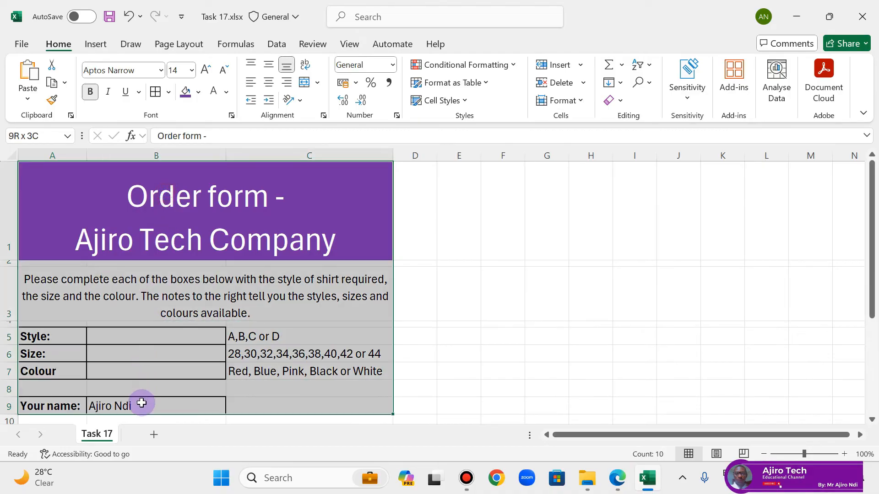
pyautogui.click(122, 71)
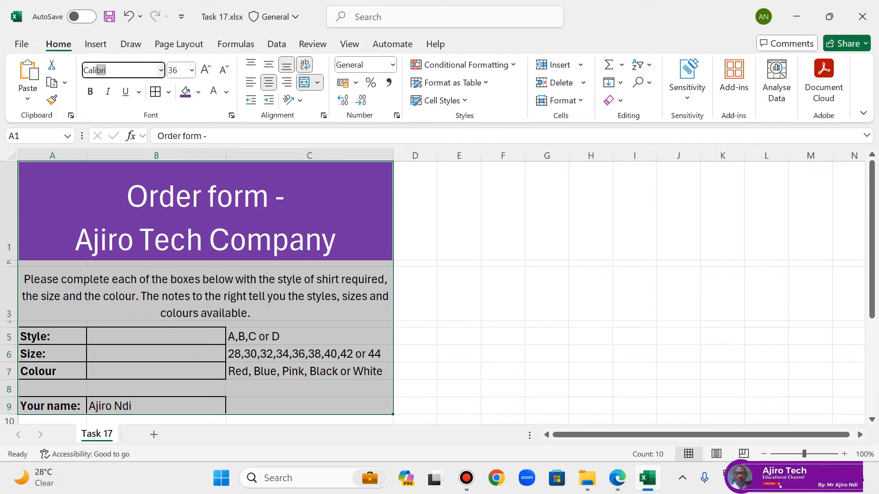
pyautogui.write('Cali')
pyautogui.press('Return')
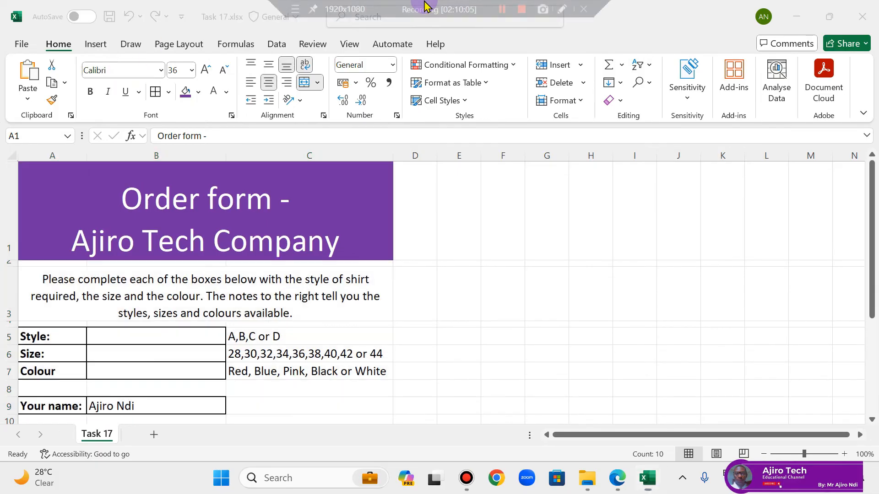
# Step: Widen columns A and B slightly so the instruction text wraps as in the sample layout
pyautogui.click(460, 270)
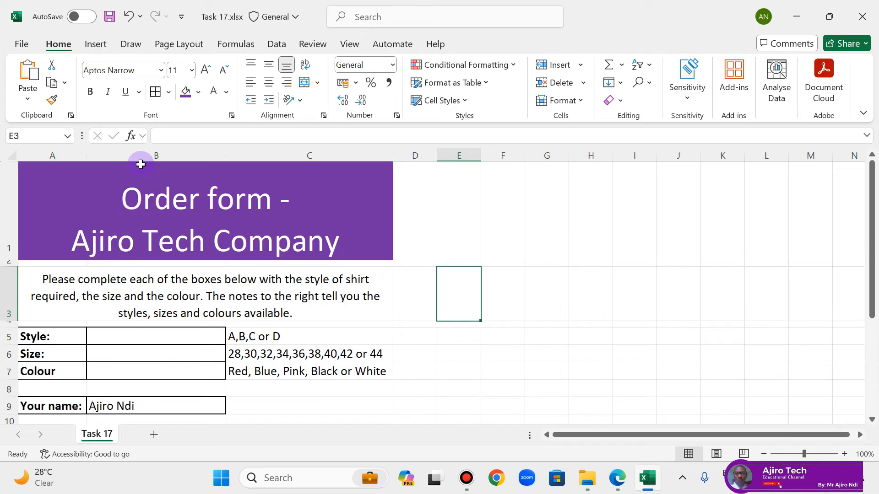
pyautogui.moveTo(87, 156); pyautogui.dragTo(98, 156)
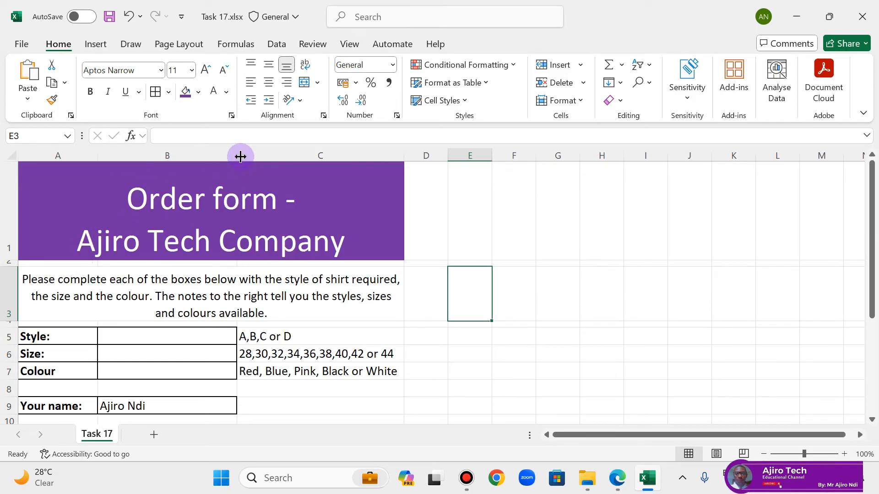
pyautogui.moveTo(238, 155); pyautogui.dragTo(252, 161)
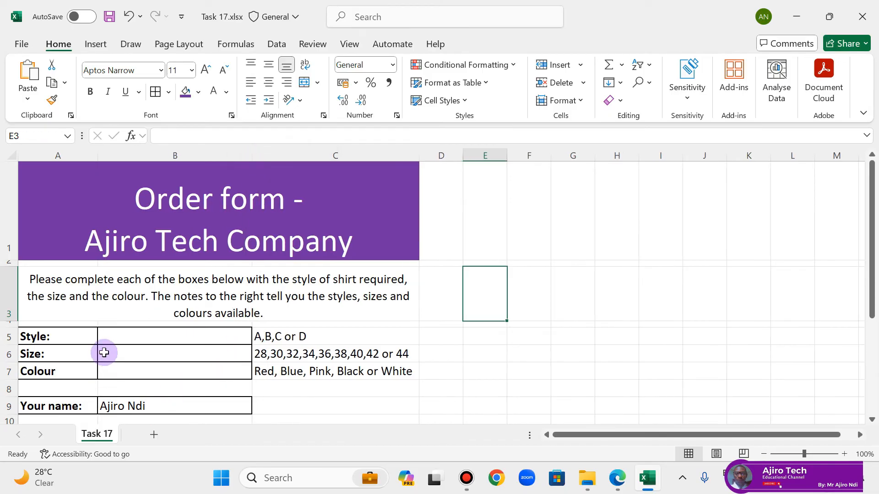
# Step: Open the fill formatting for the labels in A5 to A7 and set the pattern colour to Turquoise, Accent 4, Lighter 40%
pyautogui.moveTo(79, 336); pyautogui.dragTo(78, 367)
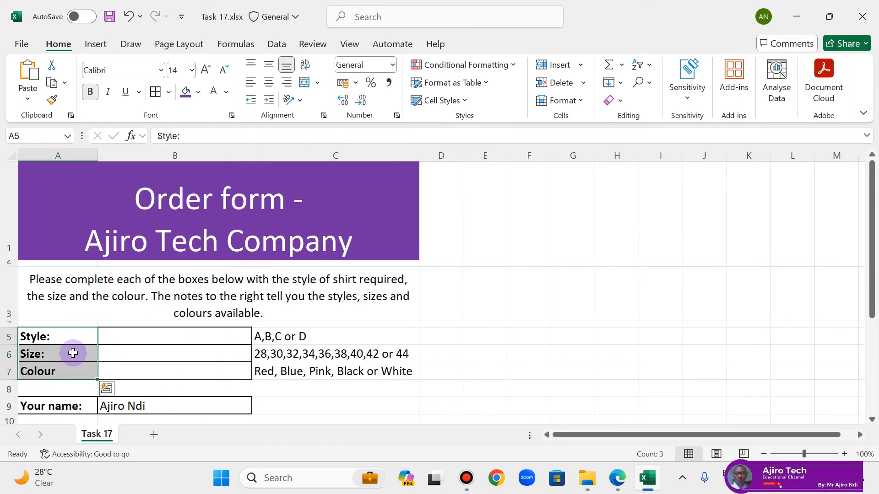
pyautogui.rightClick(71, 354)
pyautogui.click(137, 369)
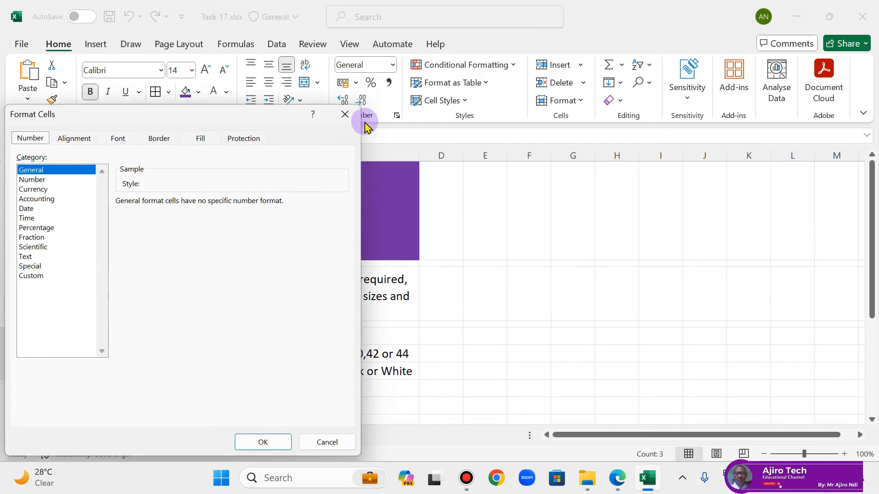
pyautogui.click(343, 115)
pyautogui.click(395, 116)
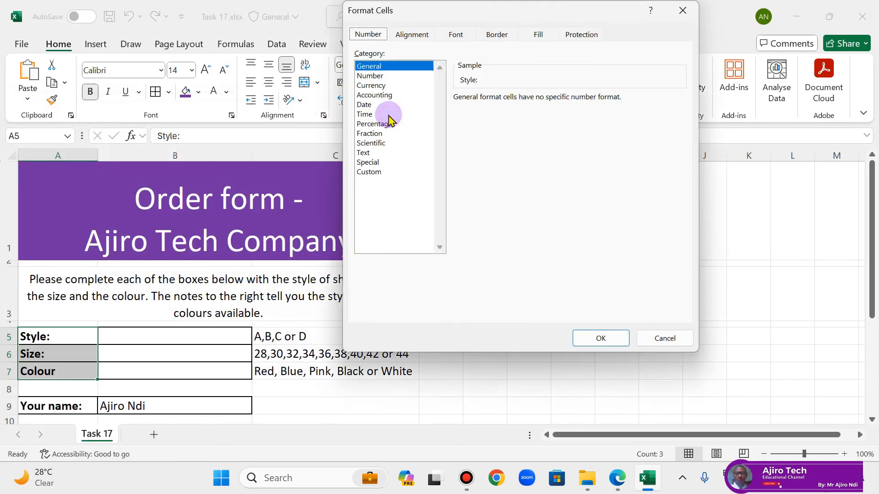
pyautogui.click(539, 34)
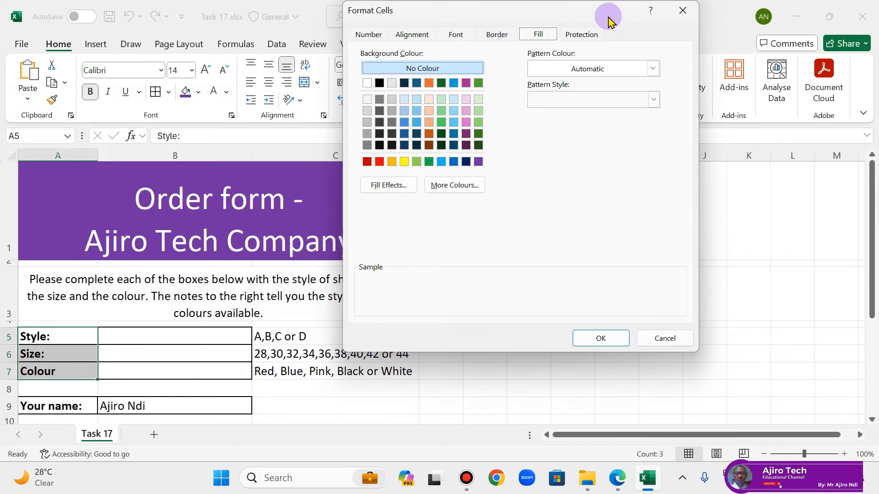
pyautogui.moveTo(608, 16); pyautogui.dragTo(553, 78)
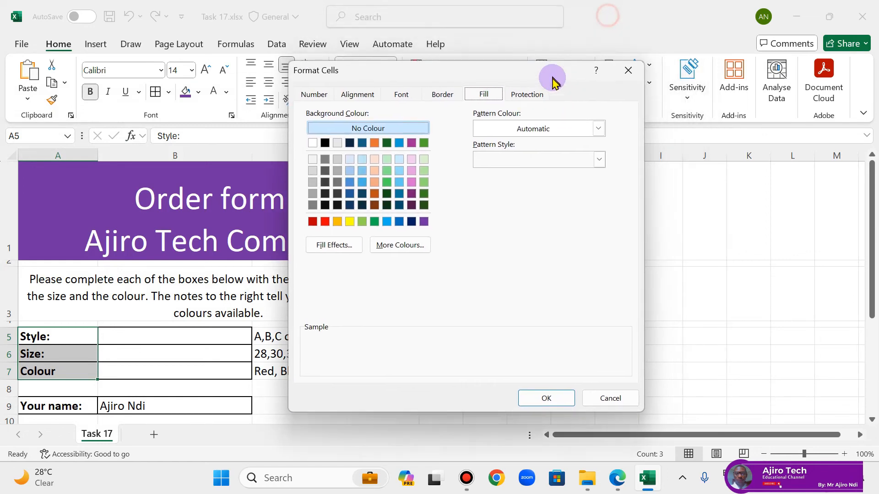
pyautogui.click(603, 132)
pyautogui.click(563, 226)
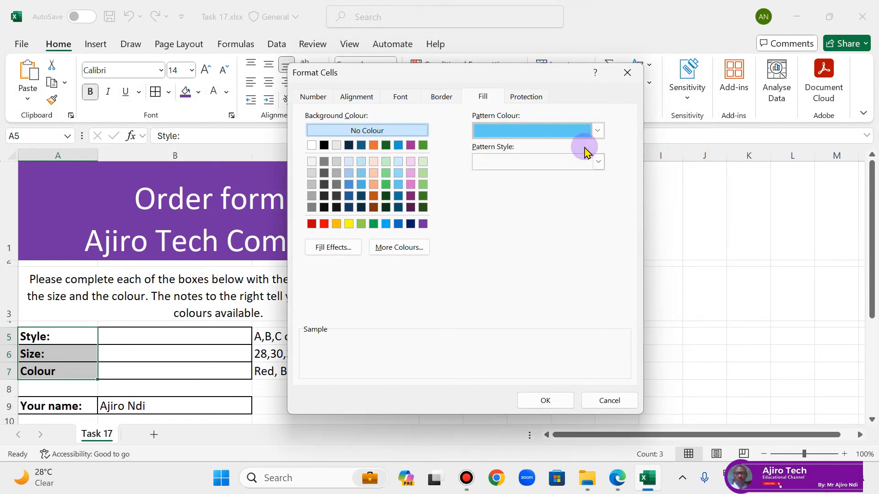
# Step: Apply the Thin Horizontal Crosshatch pattern style to the label cells A5 to A7
pyautogui.click(595, 162)
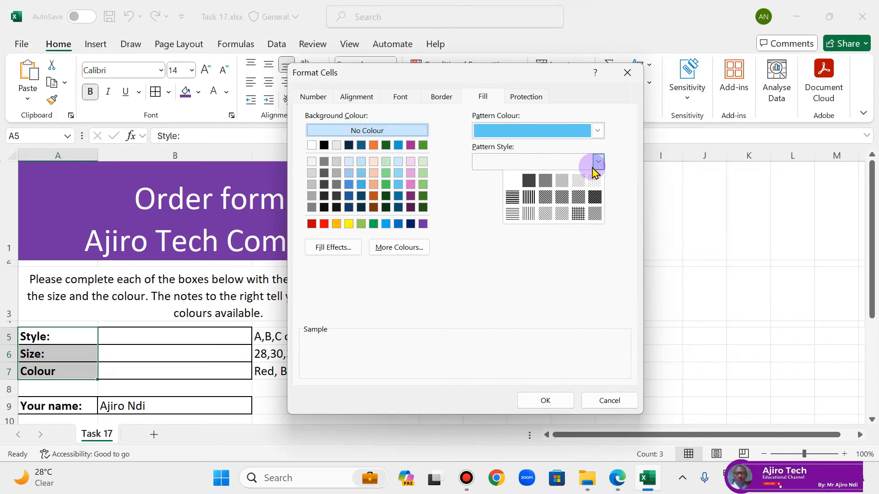
pyautogui.click(578, 214)
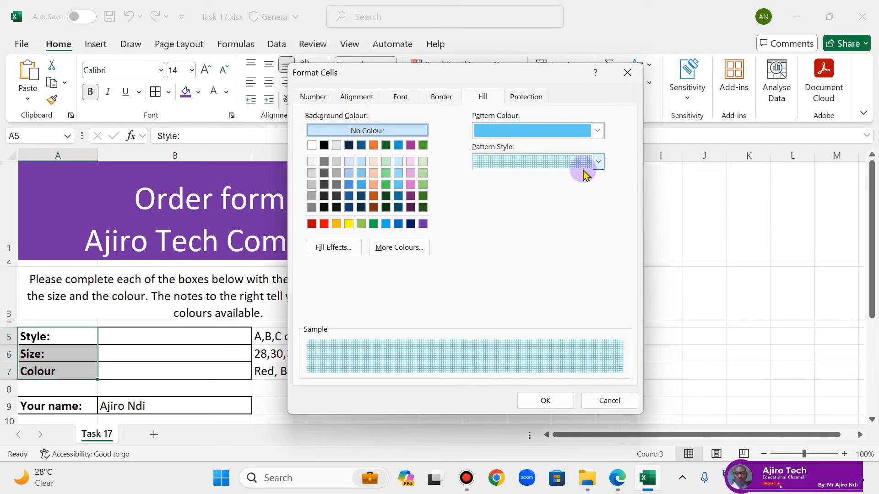
pyautogui.click(597, 131)
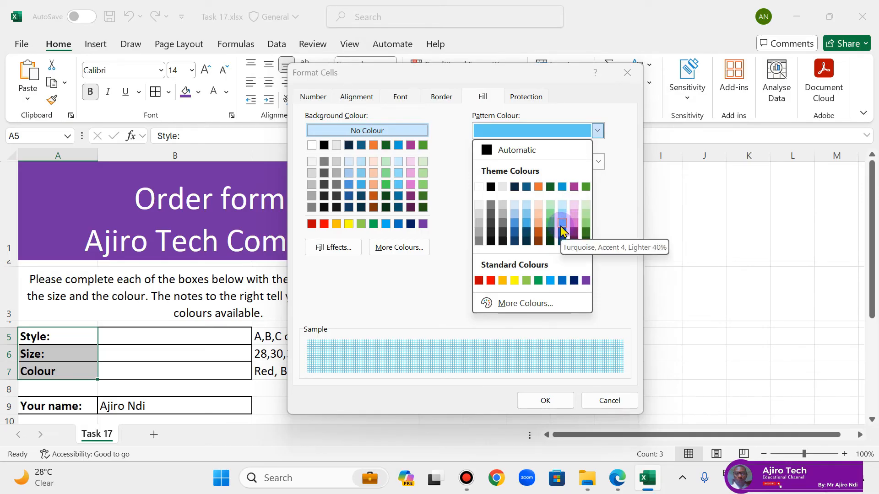
pyautogui.click(553, 400)
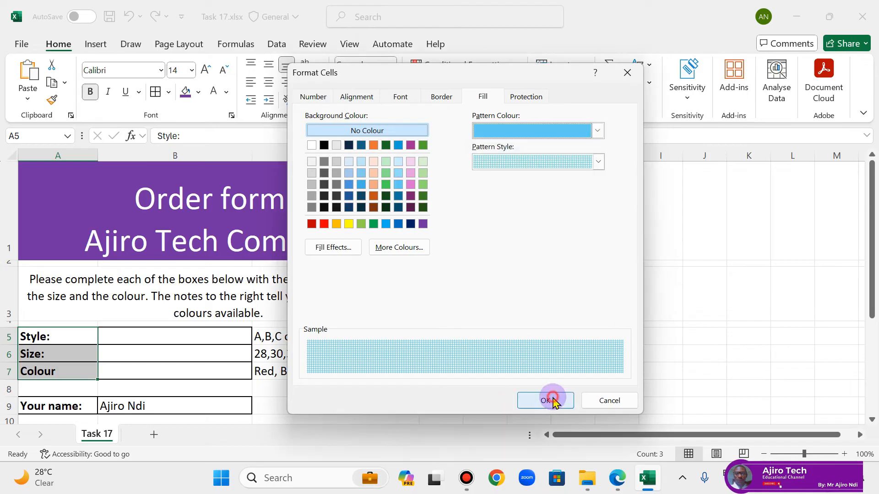
pyautogui.click(546, 400)
pyautogui.click(520, 287)
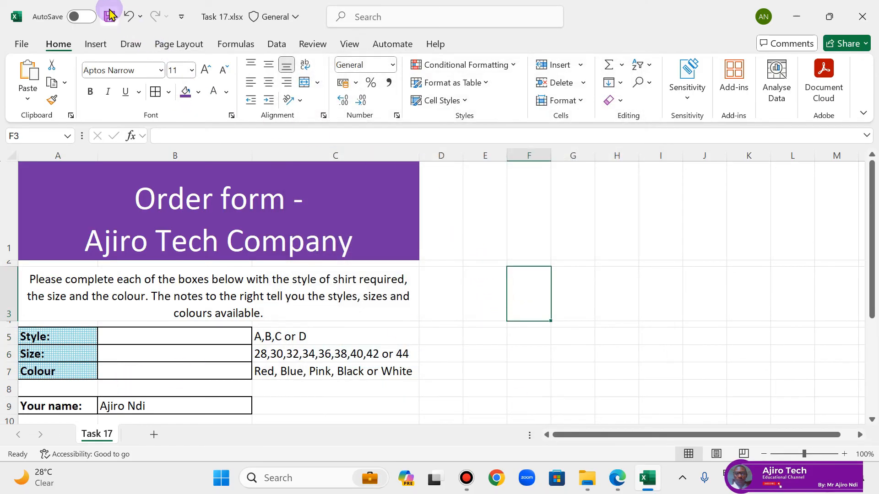
# Step: Save the Task 17 workbook, checking it against the sample layout, and close it
pyautogui.click(111, 20)
pyautogui.click(617, 478)
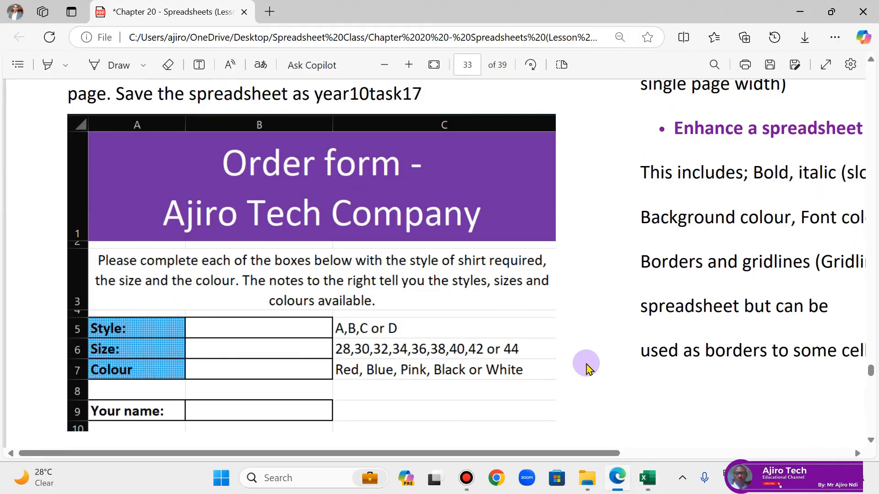
pyautogui.scroll(-2, 586, 366)
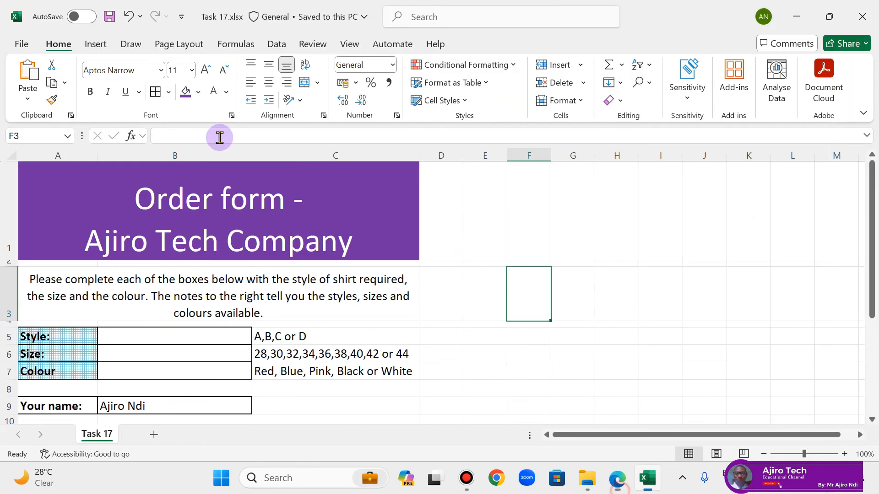
pyautogui.click(617, 478)
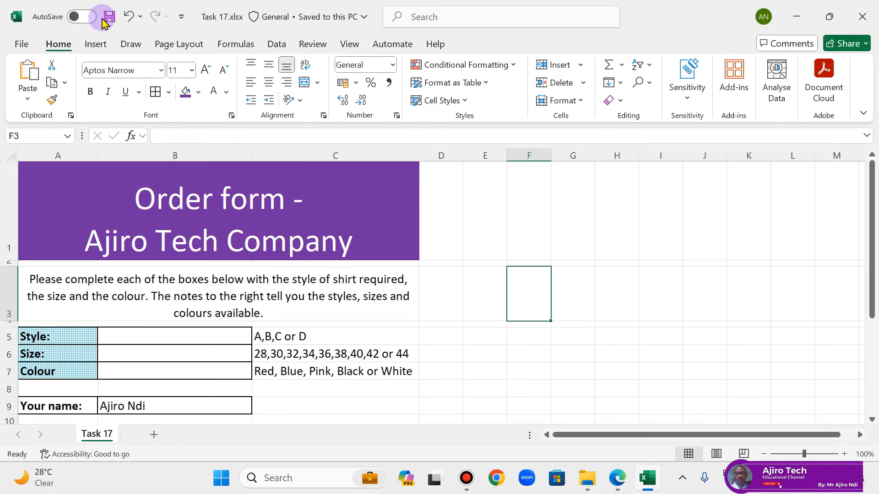
pyautogui.click(109, 17)
pyautogui.click(863, 16)
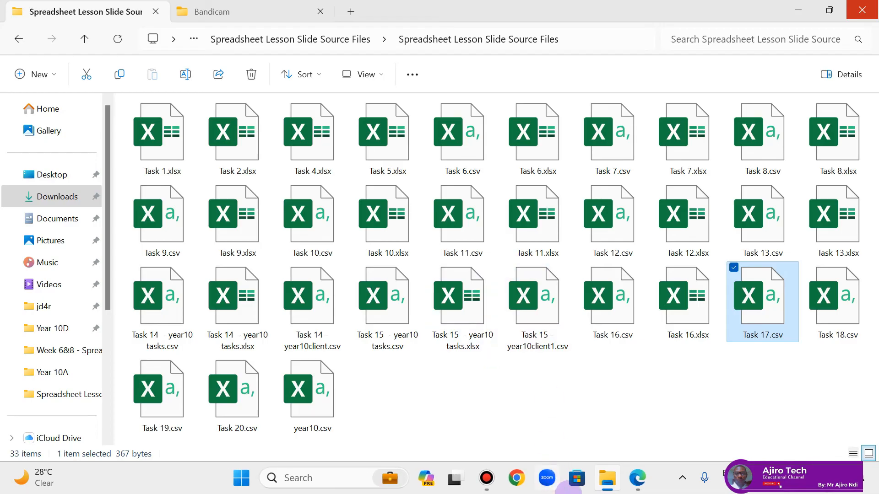
# Step: Review the Task 17 instructions and the notes on enhancing a spreadsheet in the PDF lesson
pyautogui.click(647, 479)
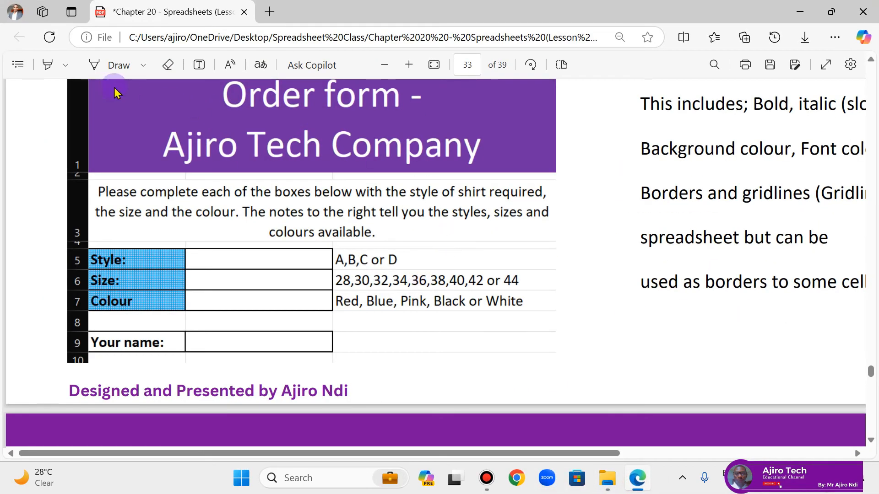
pyautogui.click(385, 65)
pyautogui.click(385, 65)
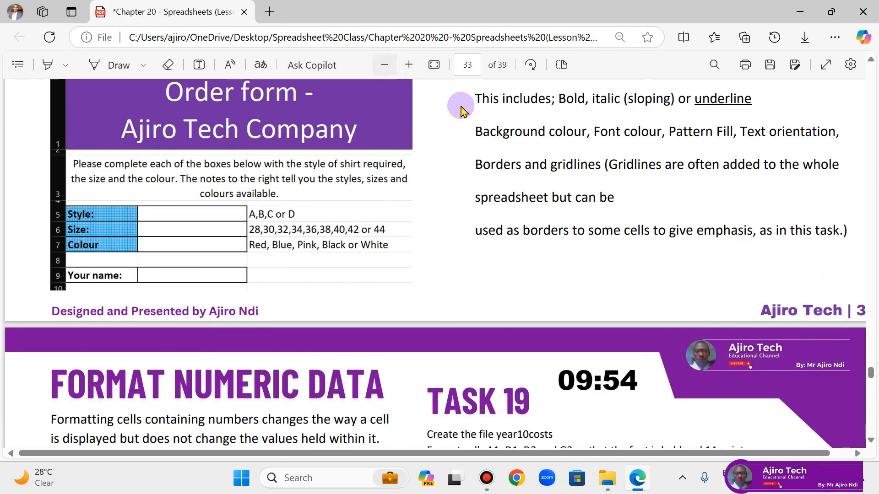
pyautogui.scroll(3, 596, 193)
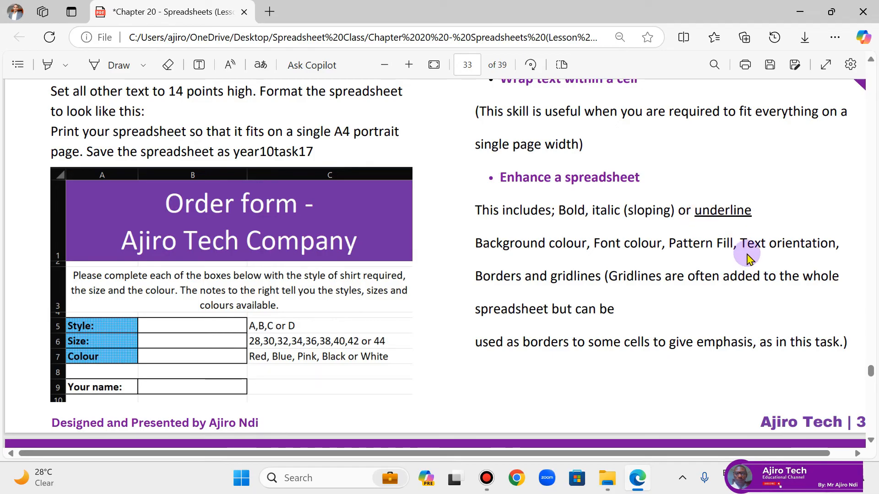
# Step: Switch to the source files folder, refresh it and reopen Task 17.xlsx
pyautogui.click(607, 478)
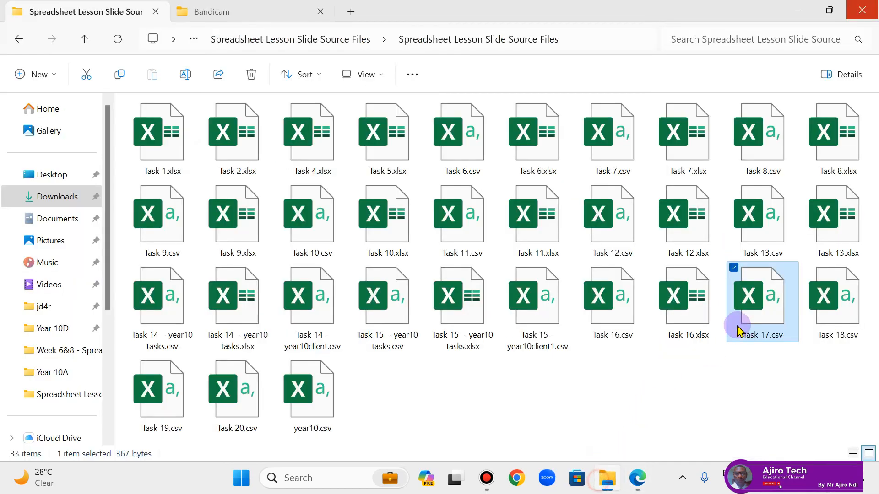
pyautogui.click(127, 40)
pyautogui.click(833, 316)
pyautogui.doubleClick(833, 316)
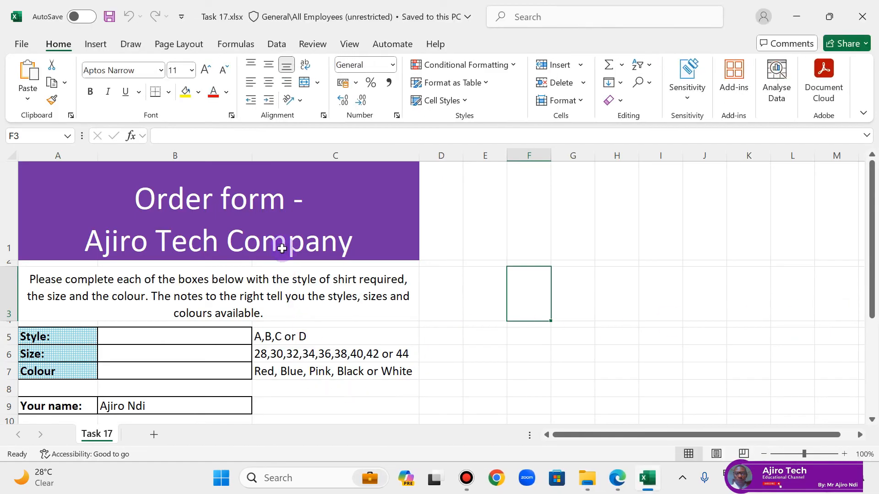
# Step: Try the Vertical Text and Rotate Text Up orientations on the order form title, then close the workbook without saving
pyautogui.click(279, 245)
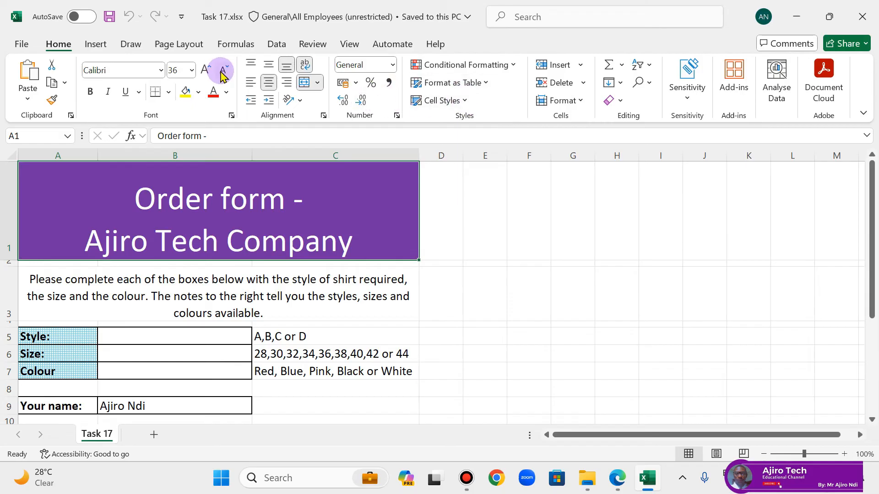
pyautogui.click(301, 100)
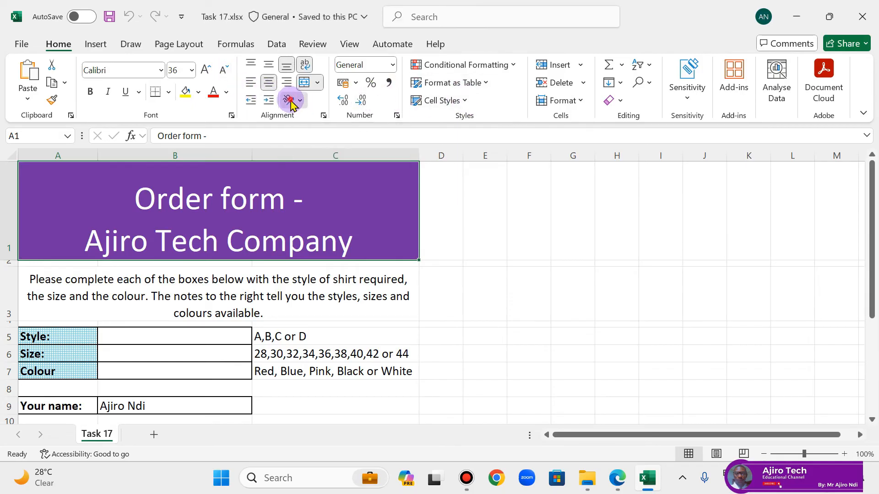
pyautogui.click(315, 158)
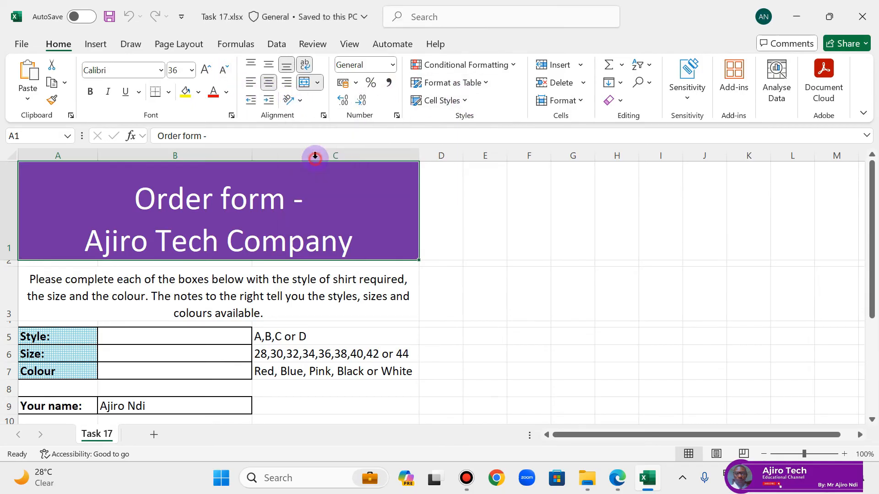
pyautogui.click(297, 101)
pyautogui.click(353, 183)
pyautogui.click(298, 100)
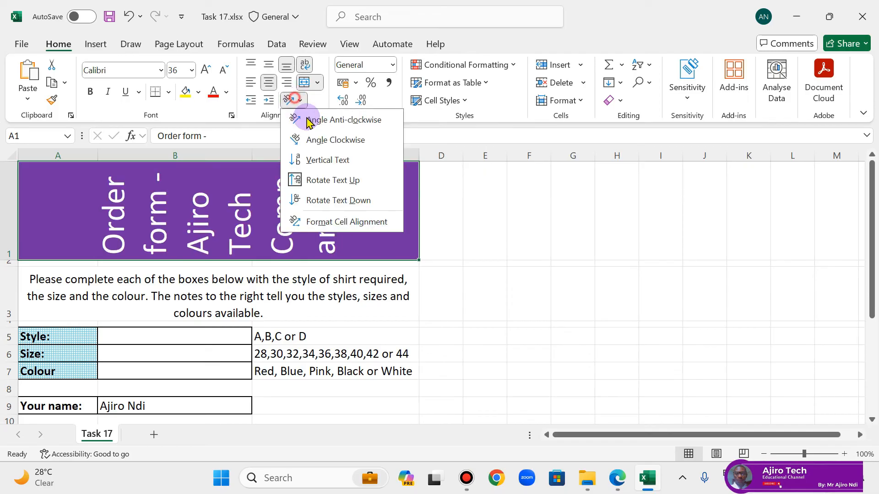
pyautogui.click(342, 178)
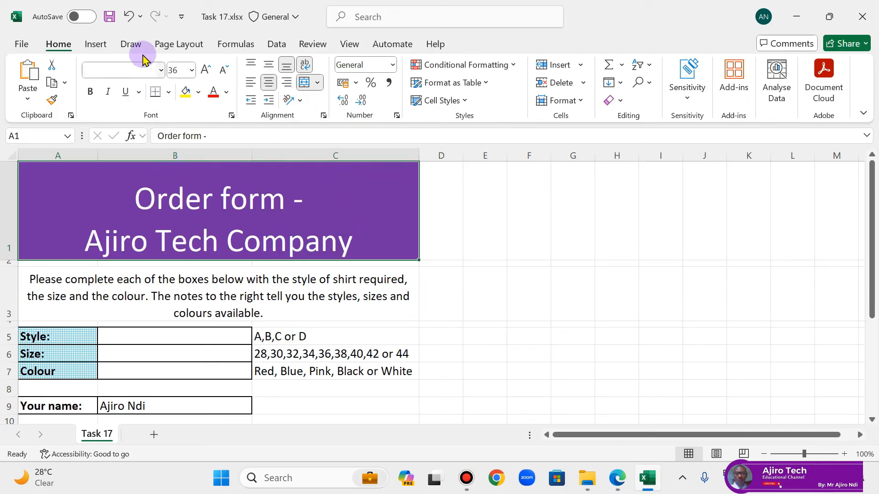
pyautogui.click(861, 14)
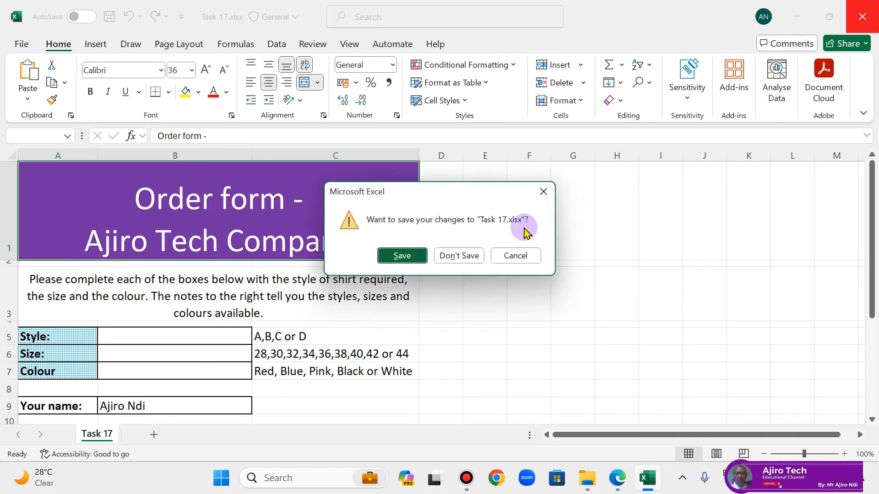
pyautogui.click(456, 255)
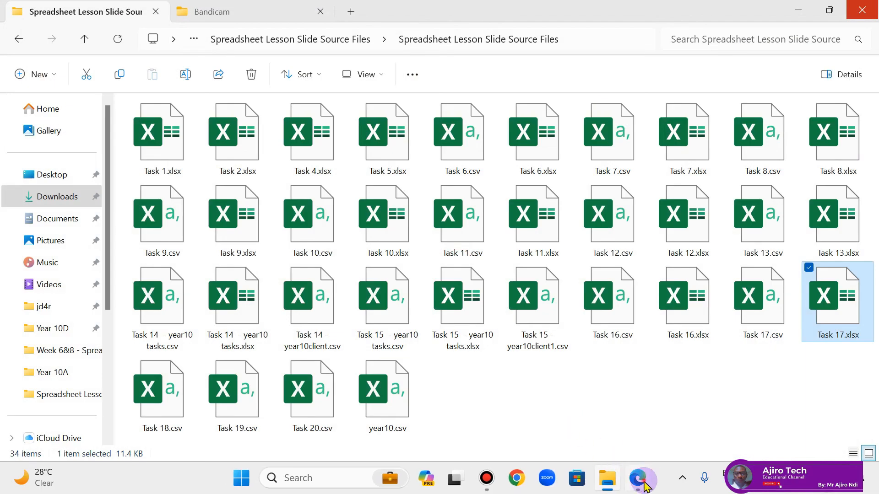
# Step: Switch to the PDF lesson and read the Task 18 instructions on the Format Numeric Data page
pyautogui.click(622, 478)
pyautogui.scroll(-3, 467, 270)
pyautogui.scroll(-5, 468, 273)
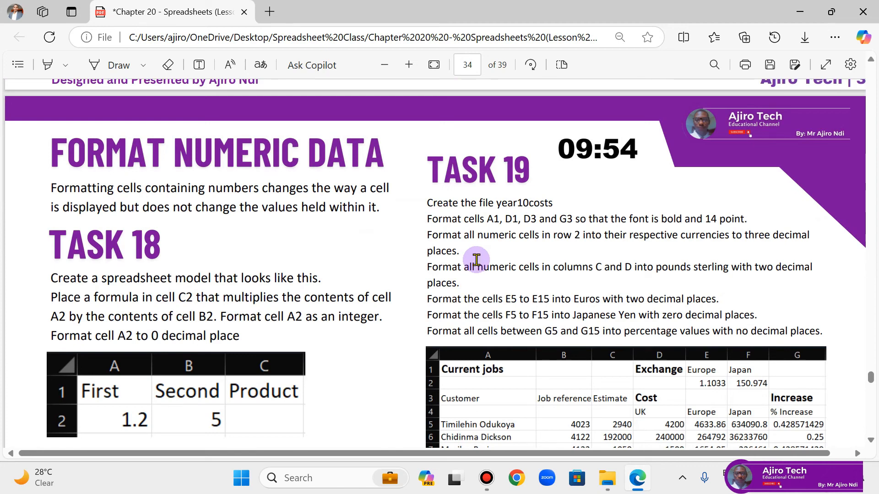
# Step: Switch to the source files folder, open Task 18.csv and save it as an Excel Workbook (.xlsx) named Task 18
pyautogui.click(602, 482)
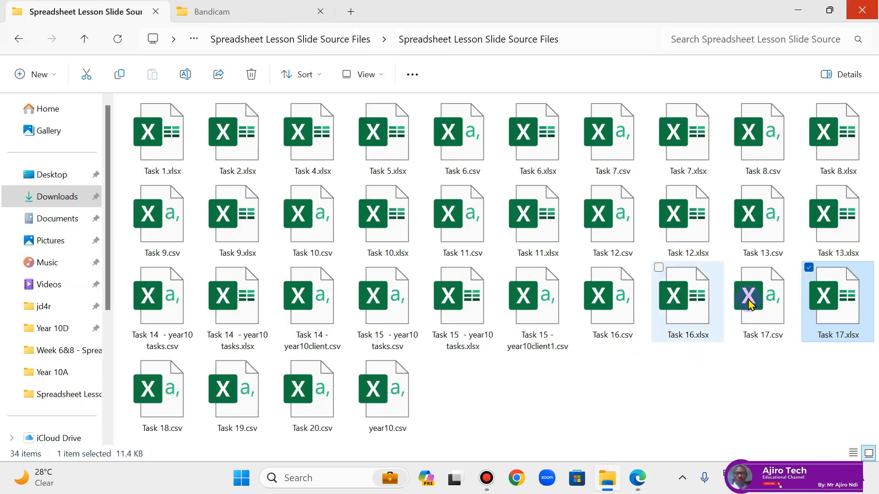
pyautogui.click(163, 385)
pyautogui.doubleClick(162, 384)
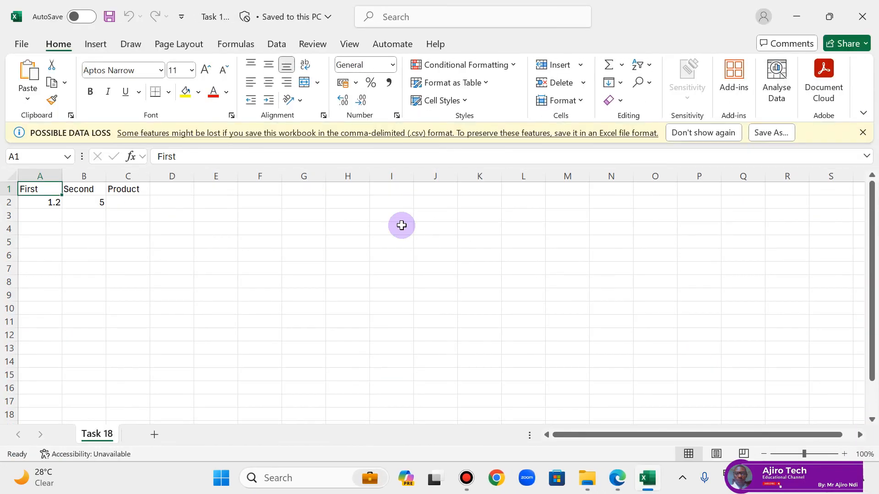
pyautogui.click(18, 46)
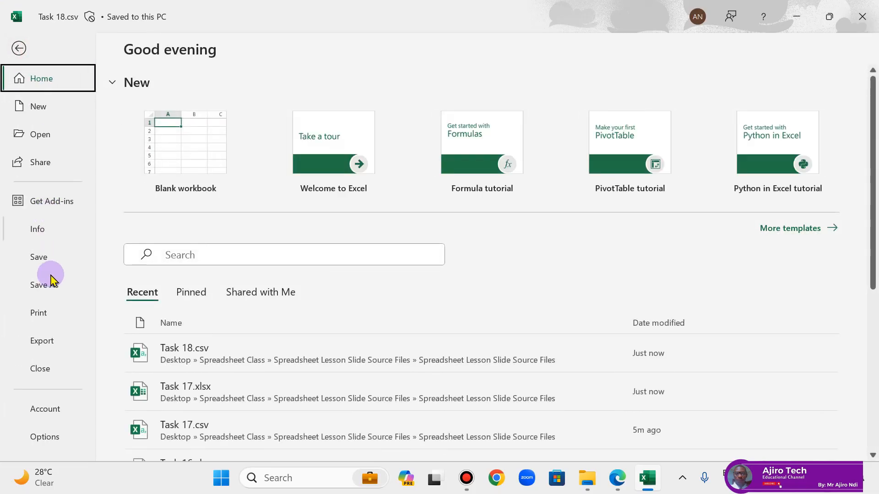
pyautogui.click(55, 286)
pyautogui.click(448, 121)
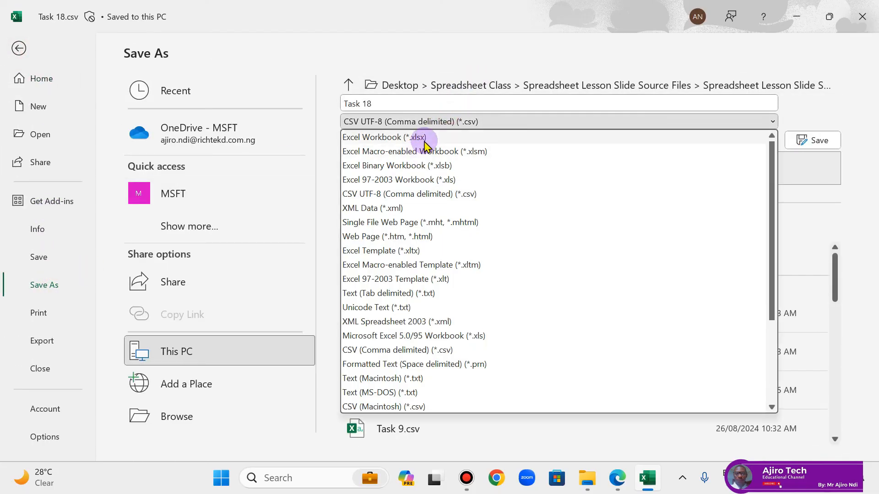
pyautogui.click(422, 136)
pyautogui.click(812, 140)
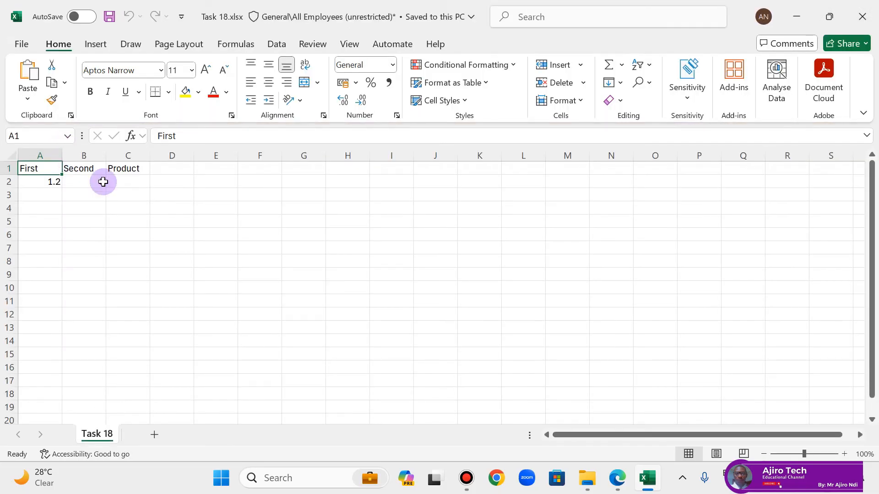
# Step: Check the Task 18 instructions in the PDF lesson and format cell A2 to 0 decimal places
pyautogui.click(627, 473)
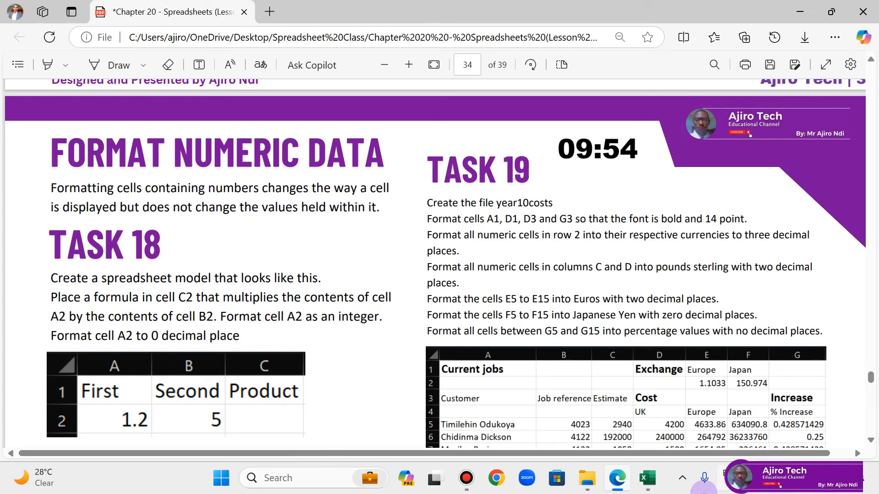
pyautogui.click(646, 486)
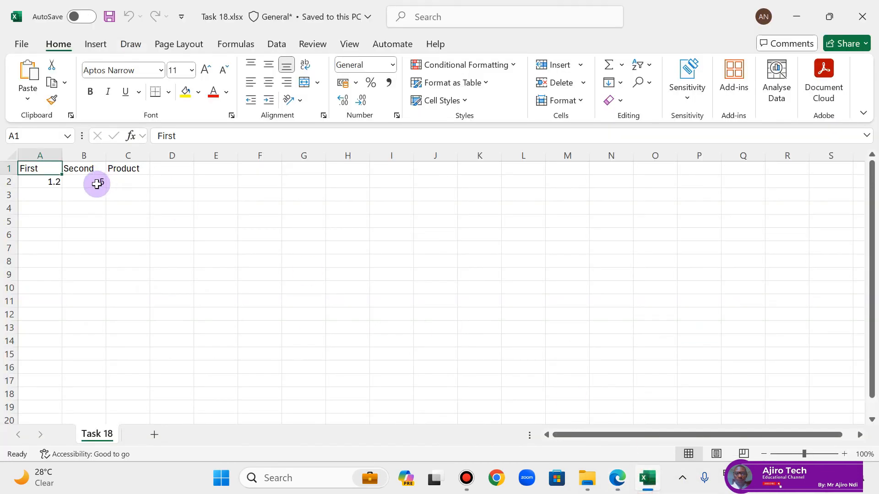
pyautogui.click(51, 181)
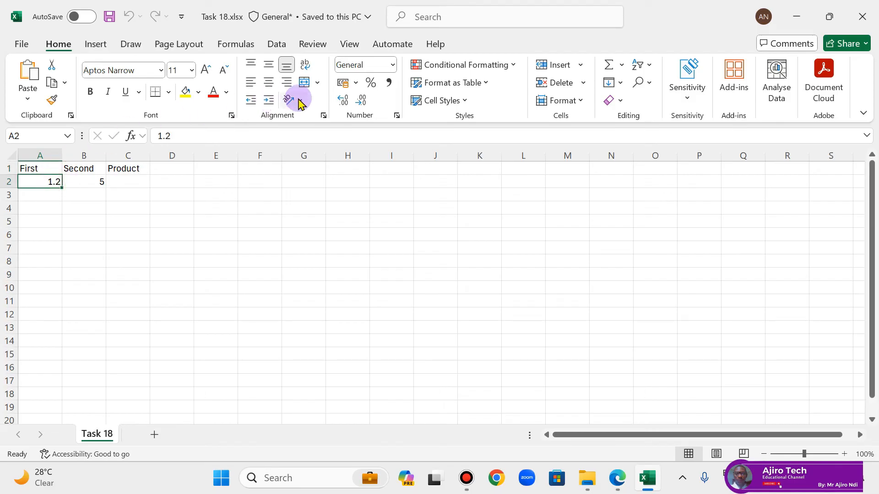
pyautogui.click(360, 101)
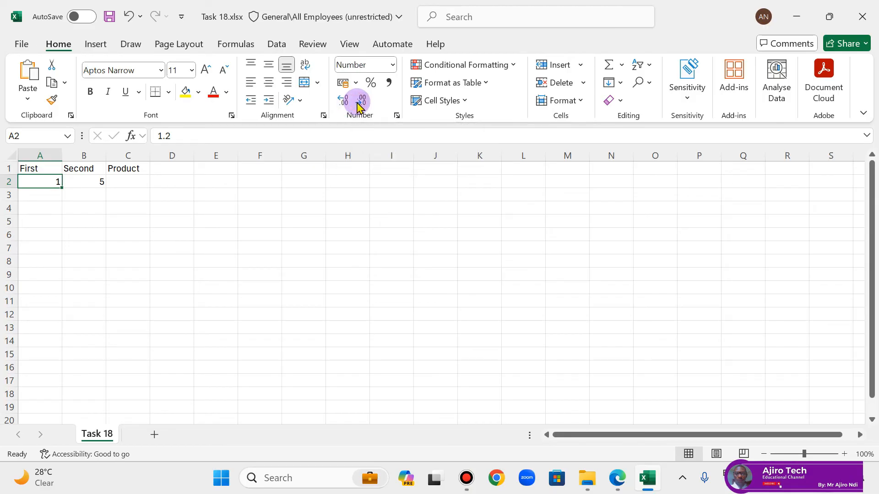
# Step: Enter the formula =A2*B2 in cell C2 under Product
pyautogui.click(133, 183)
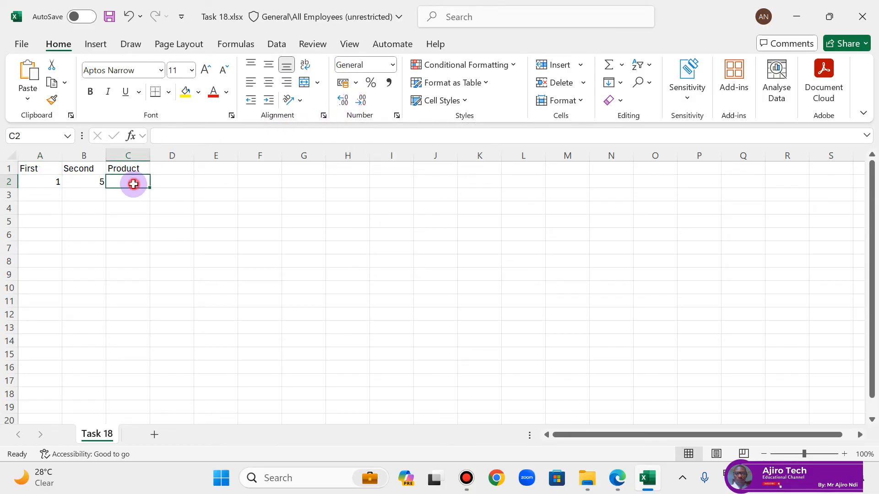
pyautogui.write('=')
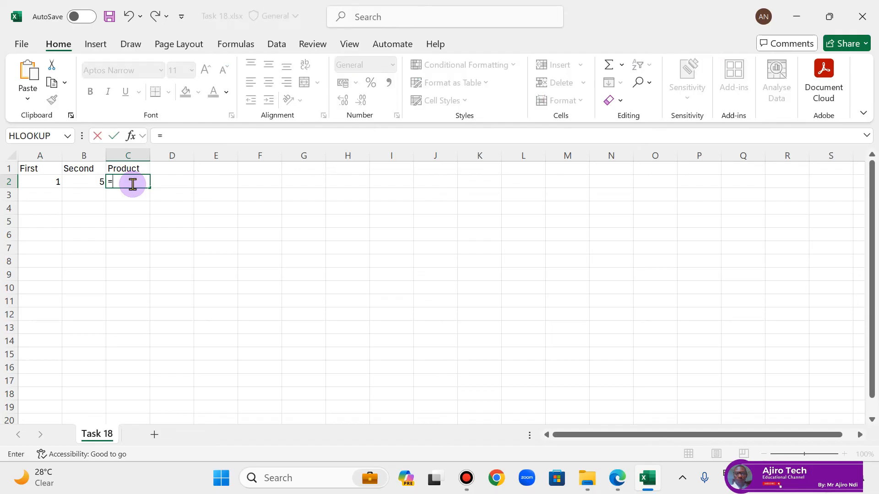
pyautogui.click(53, 181)
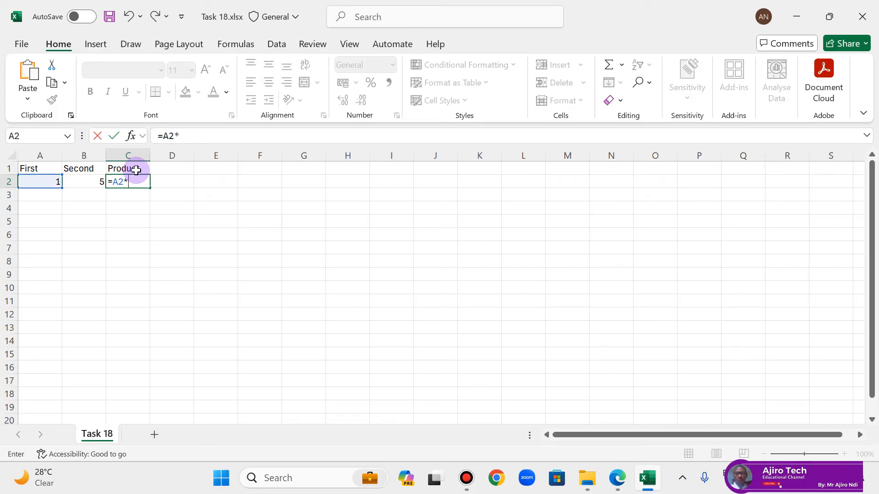
pyautogui.click(87, 182)
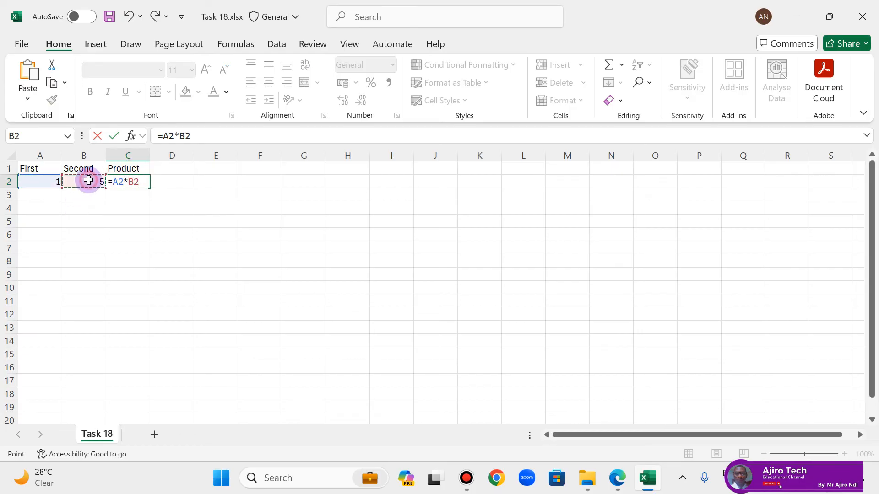
pyautogui.press('Return')
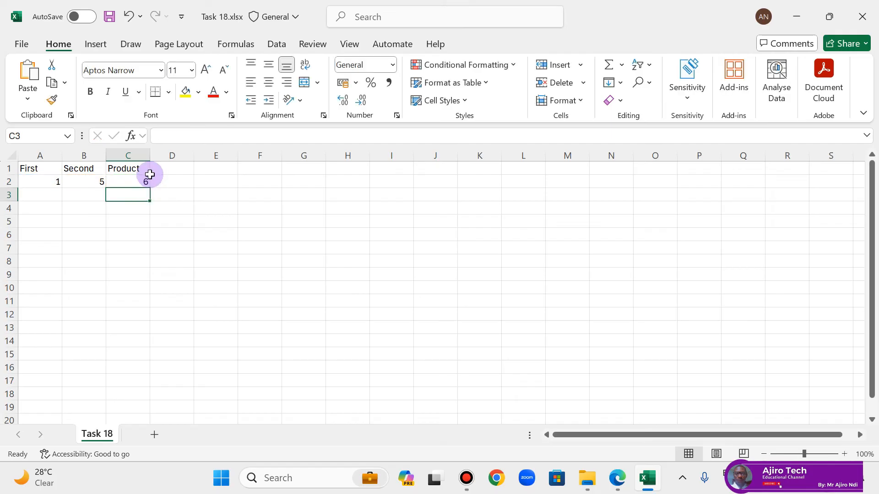
# Step: Inspect the formula in C2, then save and close the Task 18 workbook
pyautogui.click(127, 182)
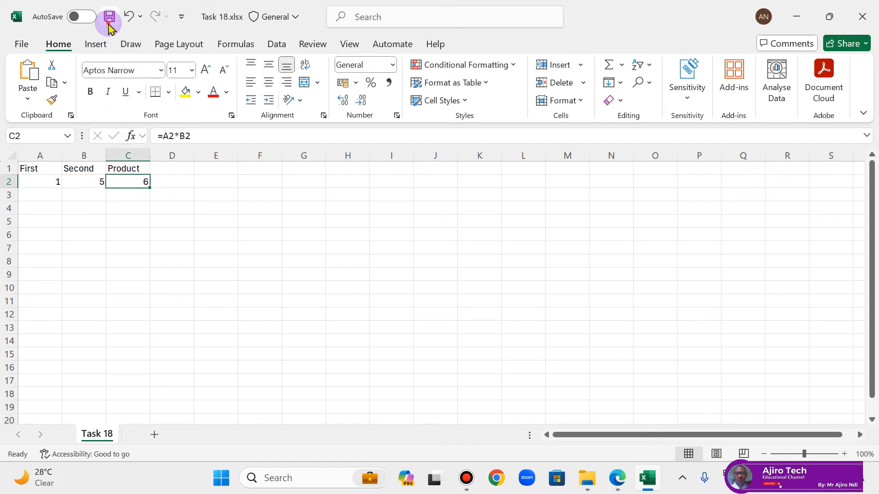
pyautogui.click(109, 17)
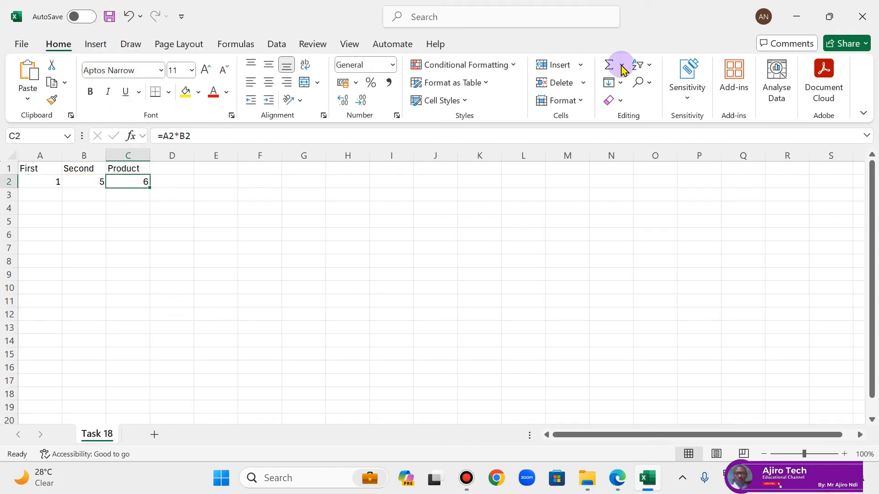
pyautogui.click(860, 18)
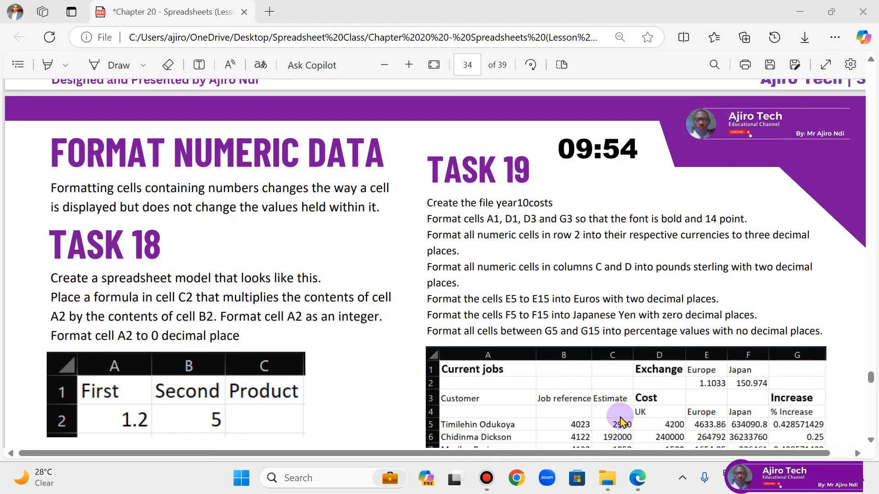
# Step: Switch to the source files folder, open Task 19.csv and save it as an Excel Workbook (.xlsx) named Task 19
pyautogui.click(605, 478)
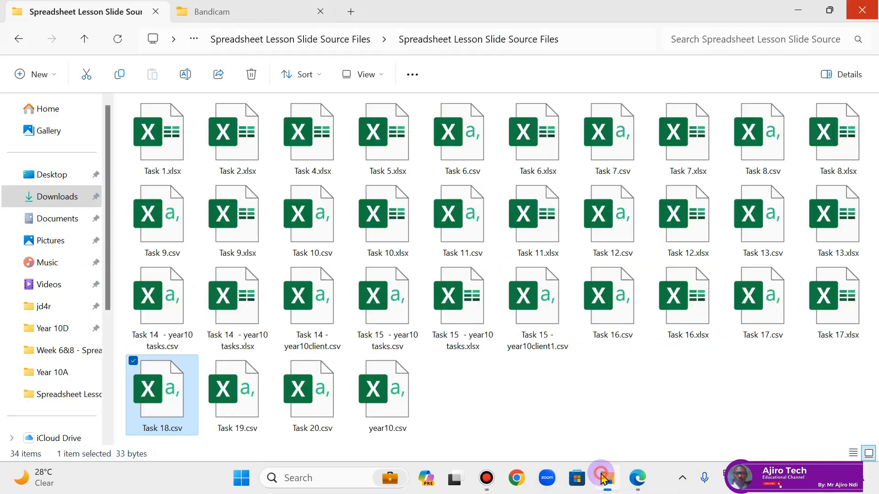
pyautogui.click(250, 418)
pyautogui.doubleClick(250, 418)
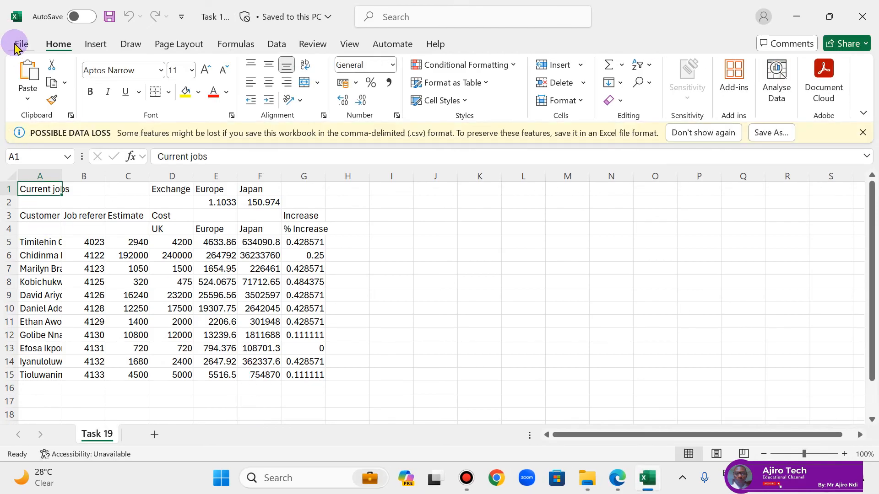
pyautogui.click(18, 45)
pyautogui.click(31, 284)
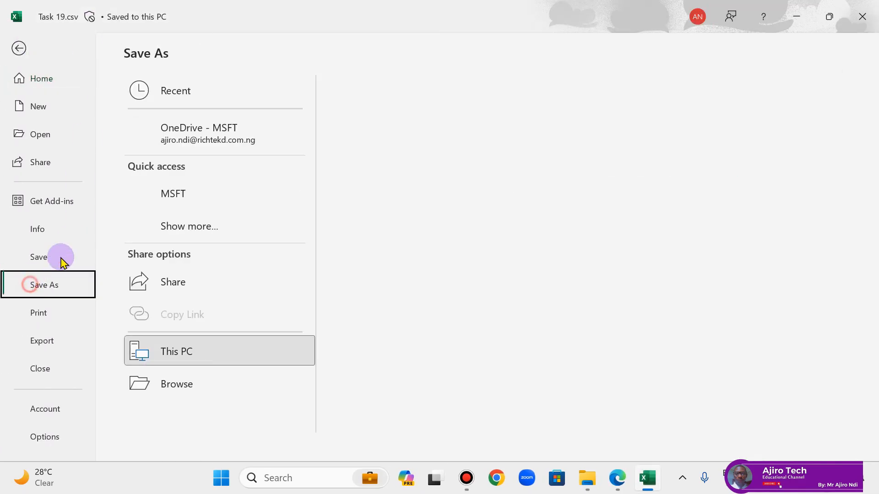
pyautogui.click(350, 121)
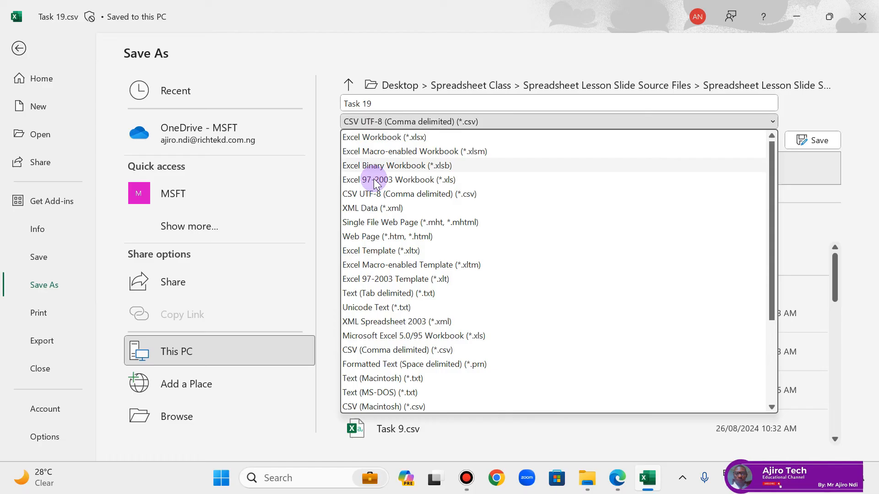
pyautogui.click(382, 137)
pyautogui.click(820, 135)
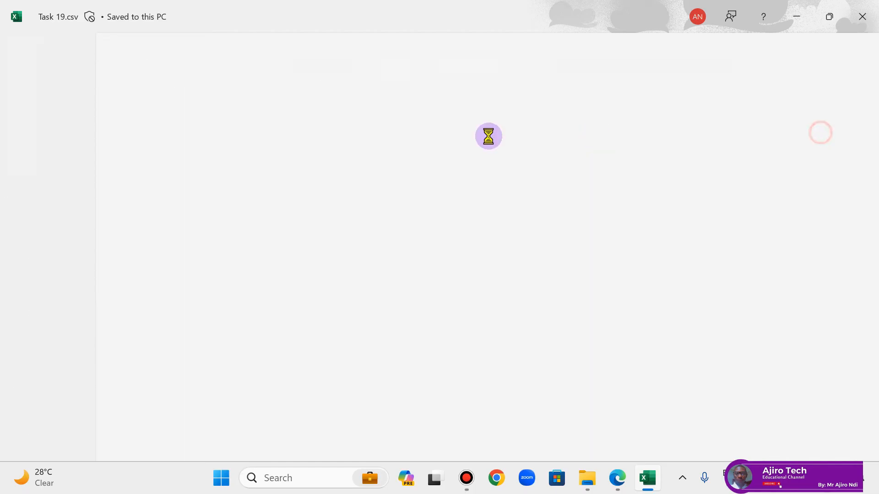
# Step: Autofit the width of all columns in the Task 19 sheet and check the Task 19 instructions in the PDF lesson
pyautogui.click(10, 152)
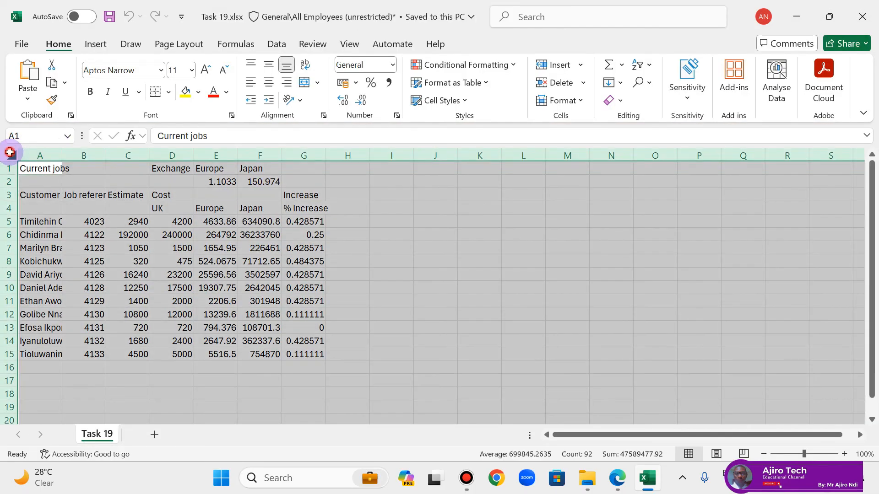
pyautogui.doubleClick(61, 156)
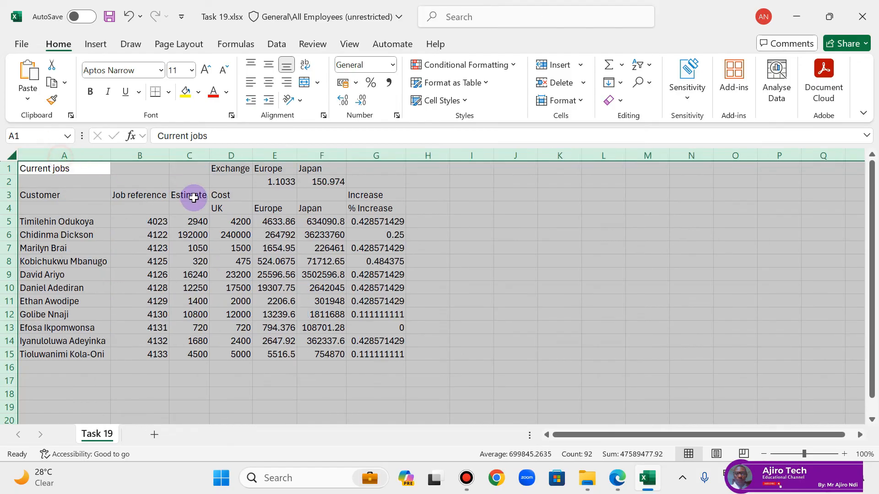
pyautogui.click(188, 196)
pyautogui.click(616, 485)
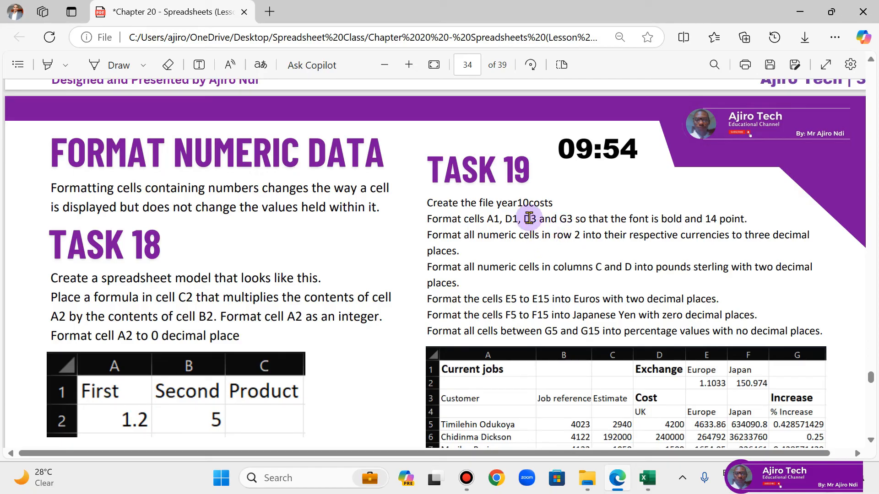
pyautogui.click(643, 480)
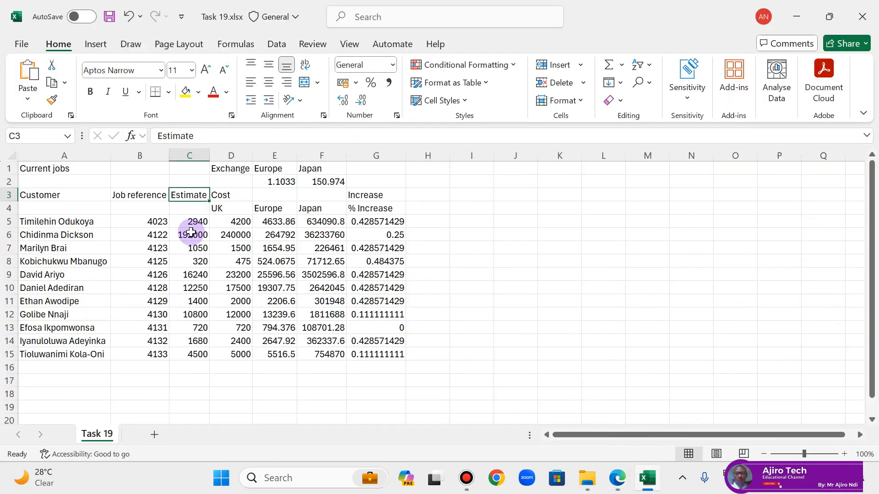
pyautogui.keyDown('ctrl'); pyautogui.click(63, 169); pyautogui.keyUp('ctrl')
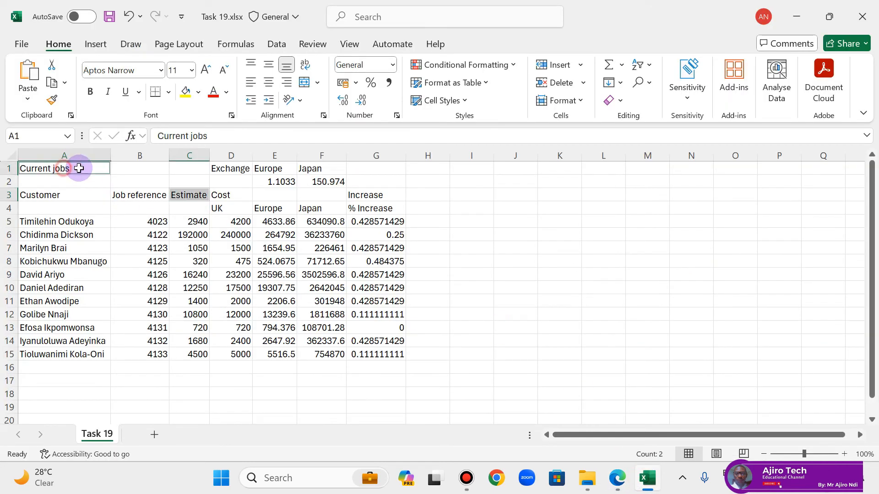
pyautogui.keyDown('ctrl'); pyautogui.click(234, 169); pyautogui.keyUp('ctrl')
pyautogui.click(215, 175)
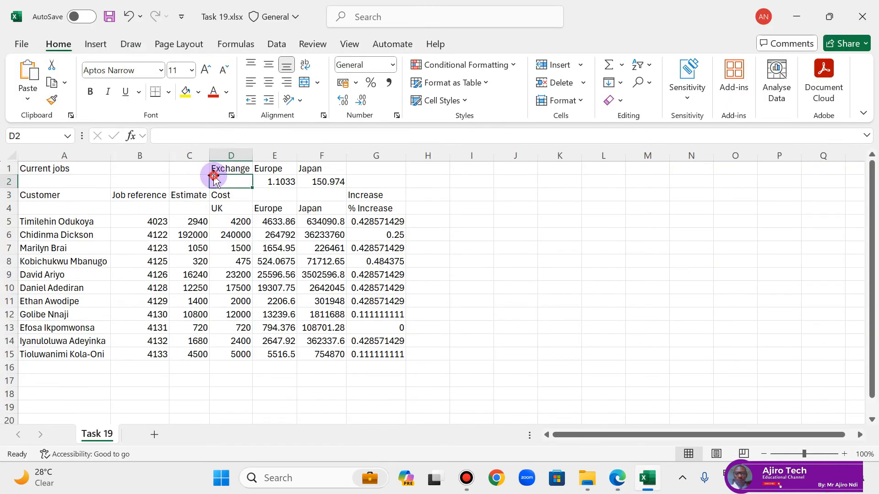
# Step: Format cells A1, D1, D3 and G3 together as 14 point bold, and check the instructions in the PDF lesson again
pyautogui.click(69, 168)
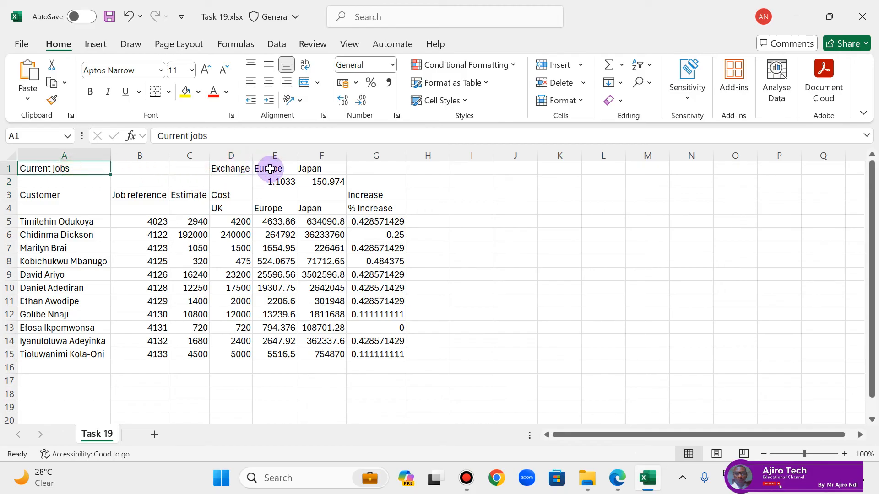
pyautogui.keyDown('ctrl'); pyautogui.click(232, 166); pyautogui.keyUp('ctrl')
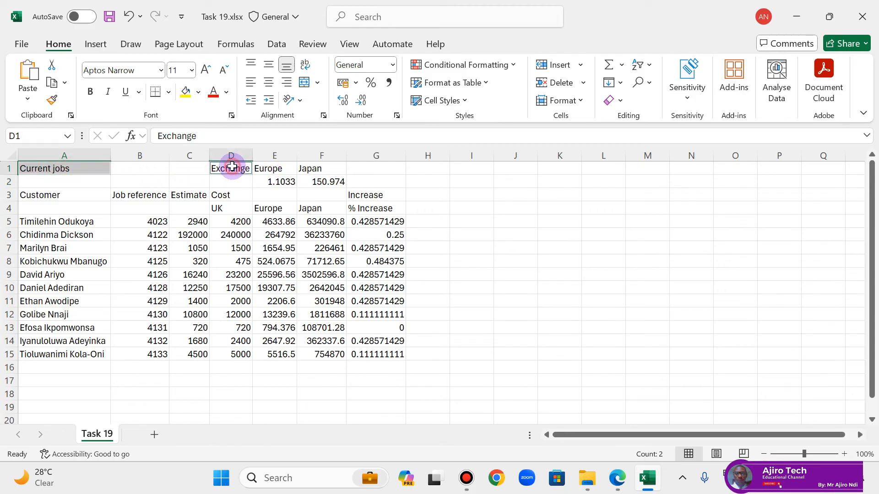
pyautogui.keyDown('ctrl'); pyautogui.click(238, 197); pyautogui.keyUp('ctrl')
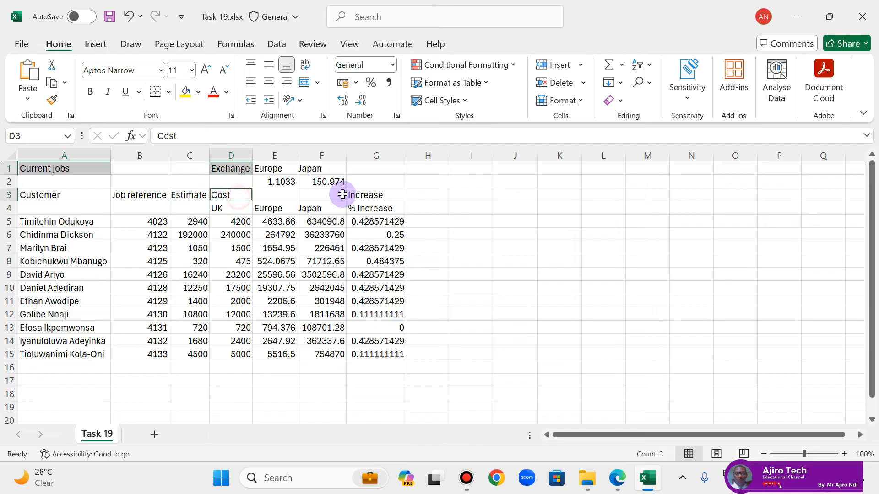
pyautogui.keyDown('ctrl'); pyautogui.click(362, 196); pyautogui.keyUp('ctrl')
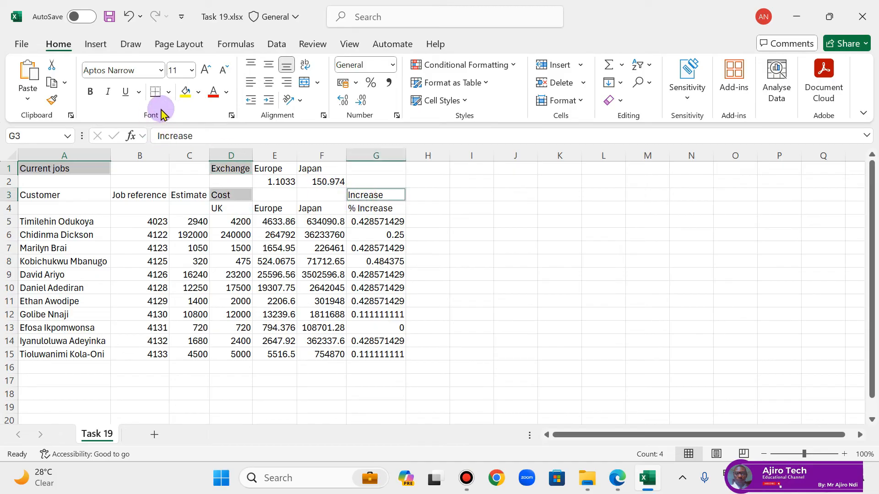
pyautogui.click(192, 70)
pyautogui.click(179, 173)
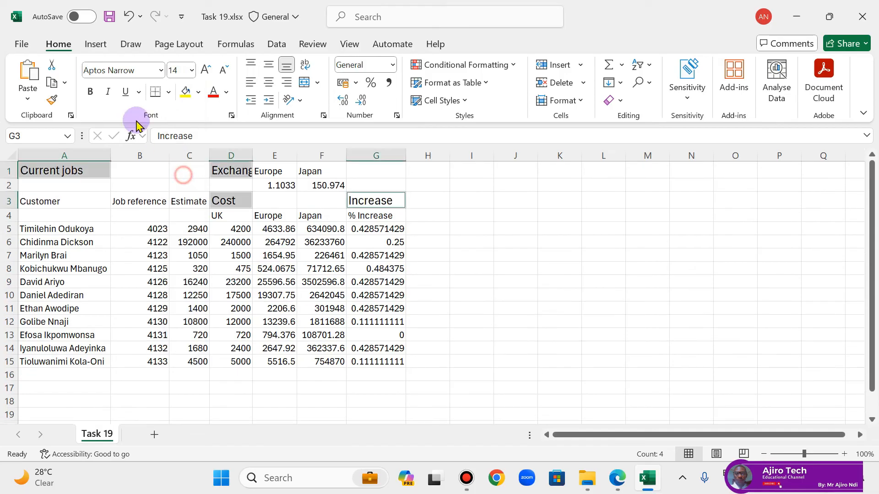
pyautogui.click(92, 92)
pyautogui.click(618, 488)
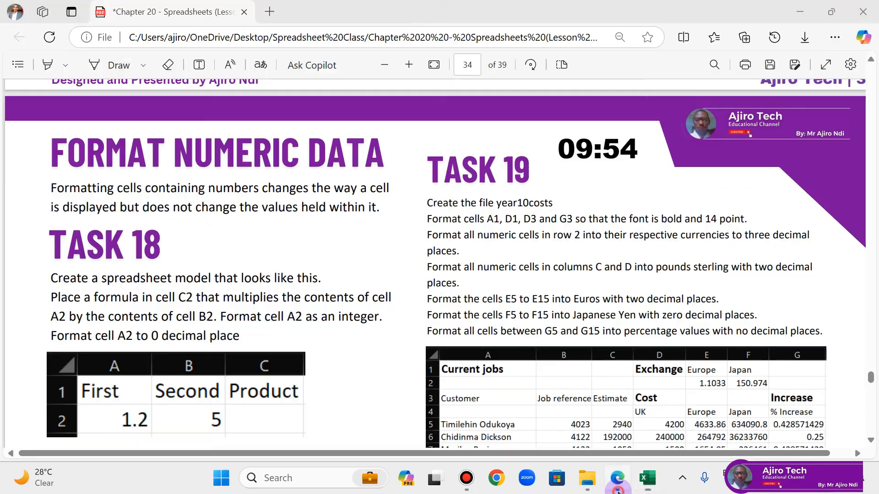
pyautogui.click(617, 488)
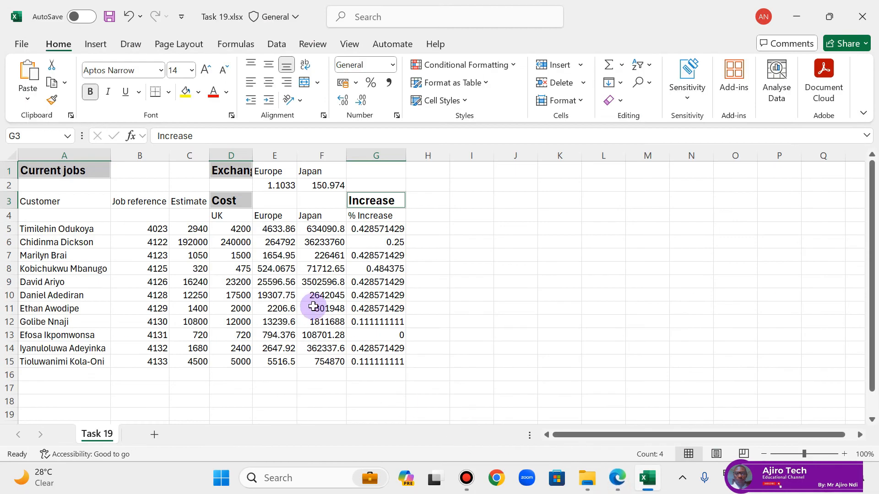
# Step: Autofit the width of all columns in the Task 19 sheet again and check the currency instructions for row 2 in the PDF lesson
pyautogui.click(122, 183)
pyautogui.click(16, 153)
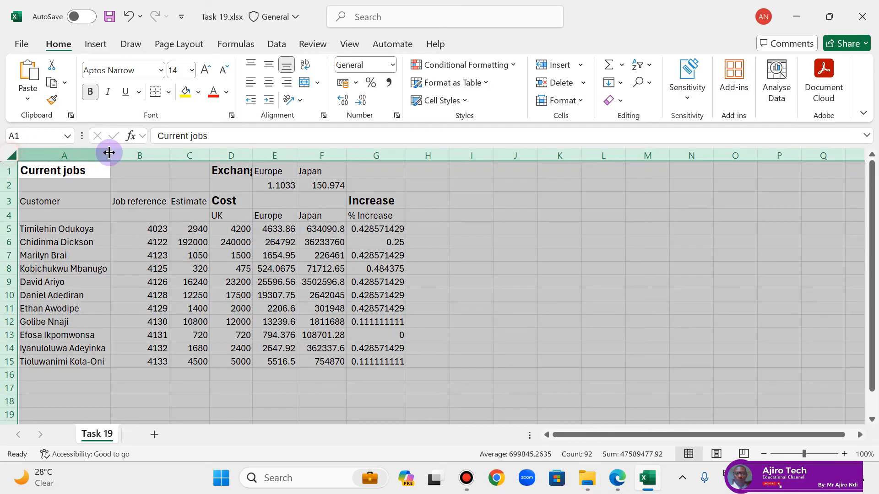
pyautogui.doubleClick(111, 155)
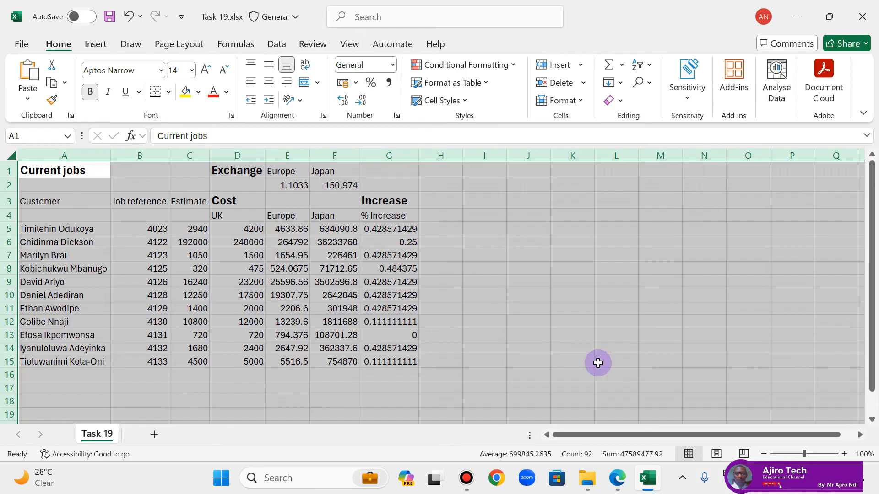
pyautogui.click(617, 480)
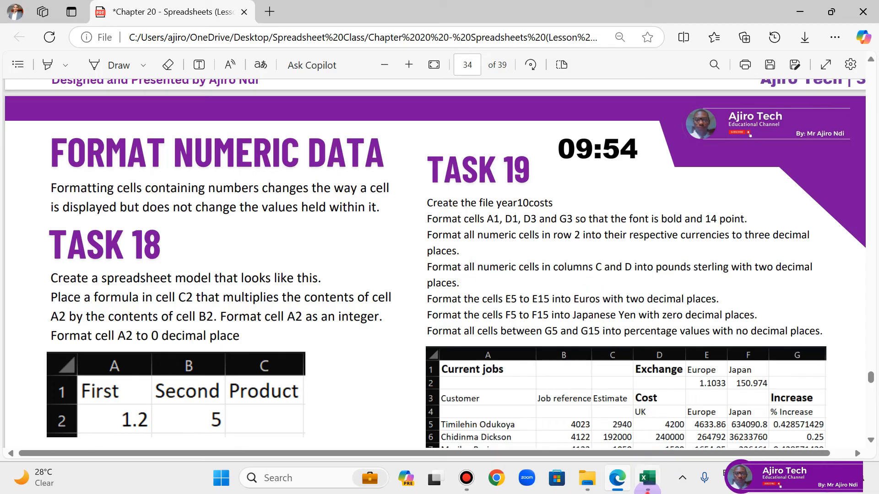
# Step: Back in Excel, format cell E2 as Currency with the € Euro (€ 123) symbol and 3 decimal places
pyautogui.click(647, 478)
pyautogui.click(285, 184)
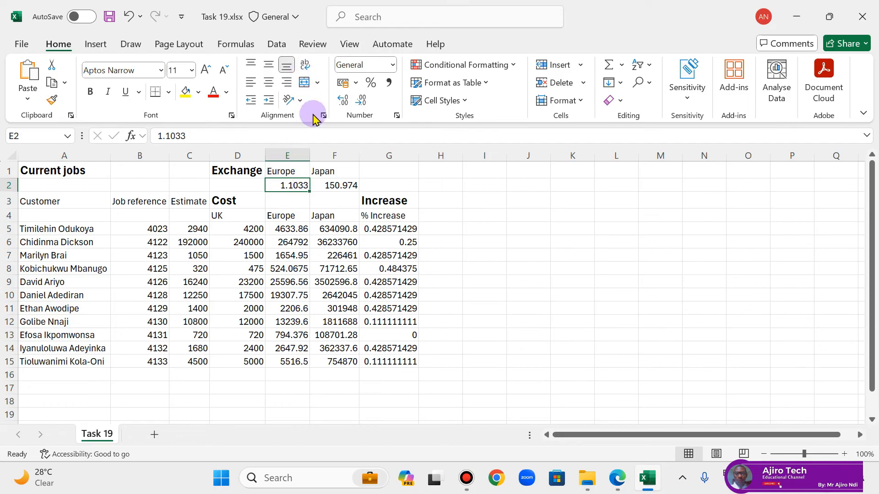
pyautogui.click(396, 116)
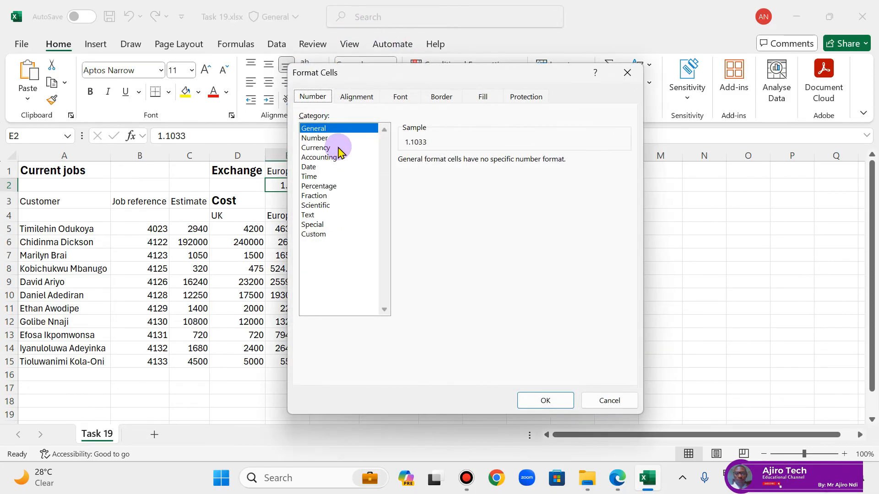
pyautogui.click(338, 147)
pyautogui.click(513, 178)
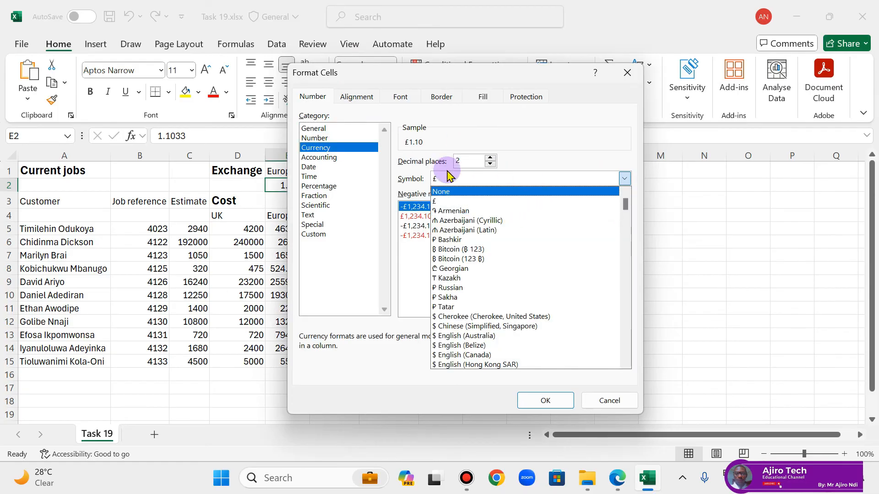
pyautogui.scroll(-2, 508, 282)
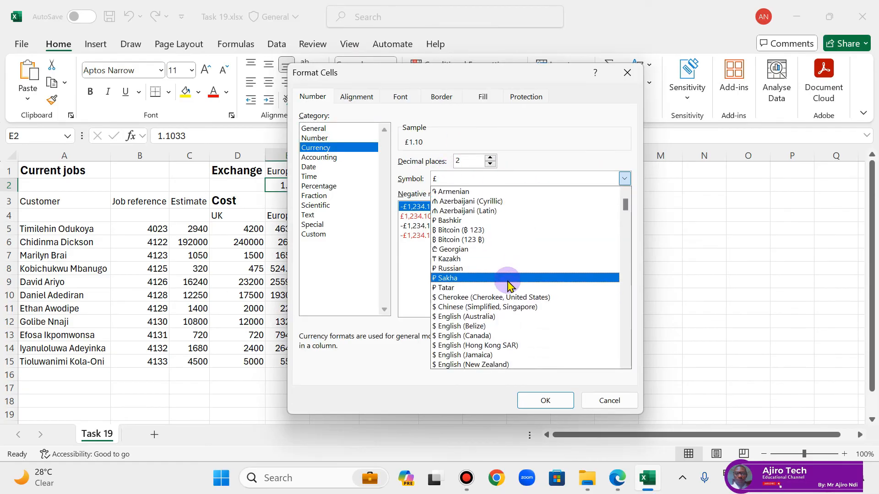
pyautogui.scroll(-10, 514, 279)
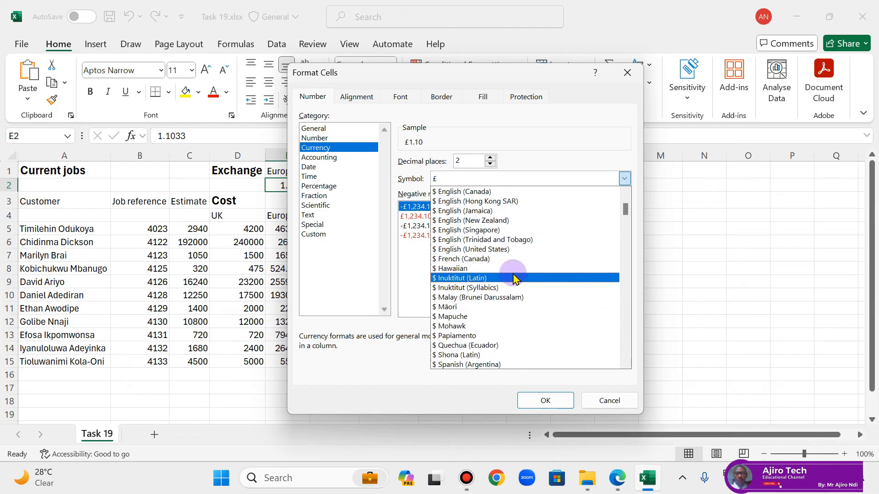
pyautogui.scroll(-5, 517, 284)
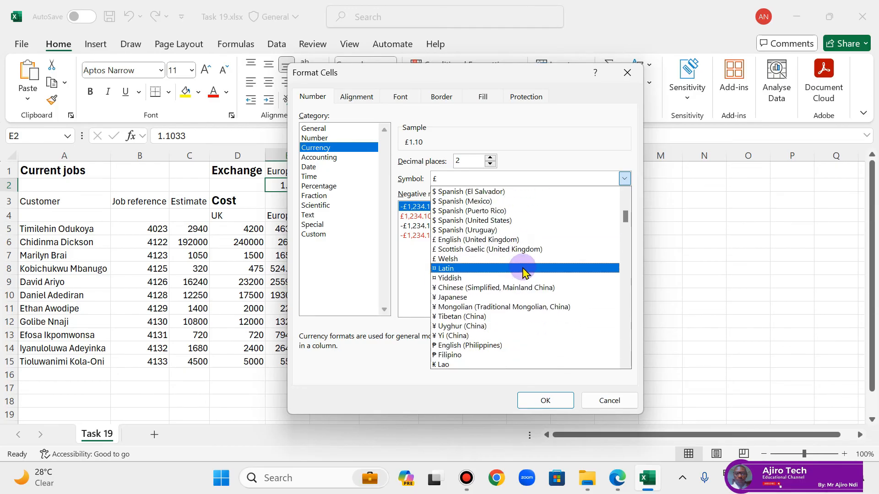
pyautogui.scroll(-5, 525, 271)
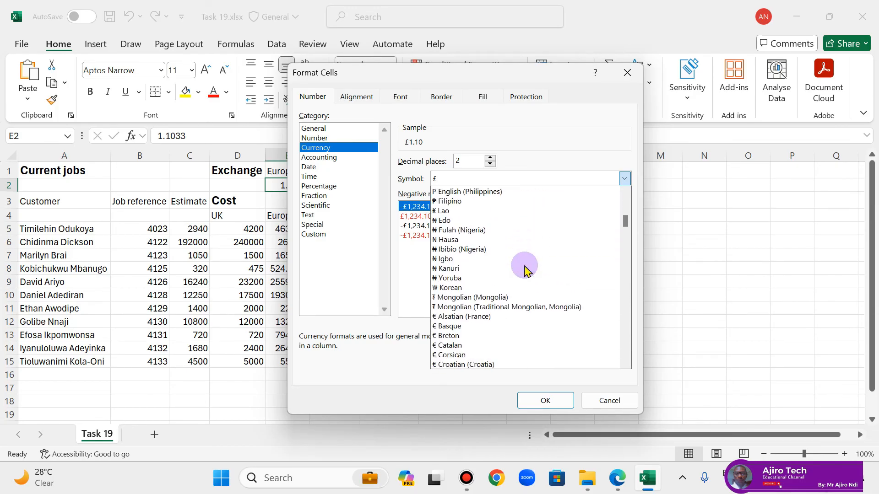
pyautogui.scroll(-3, 525, 270)
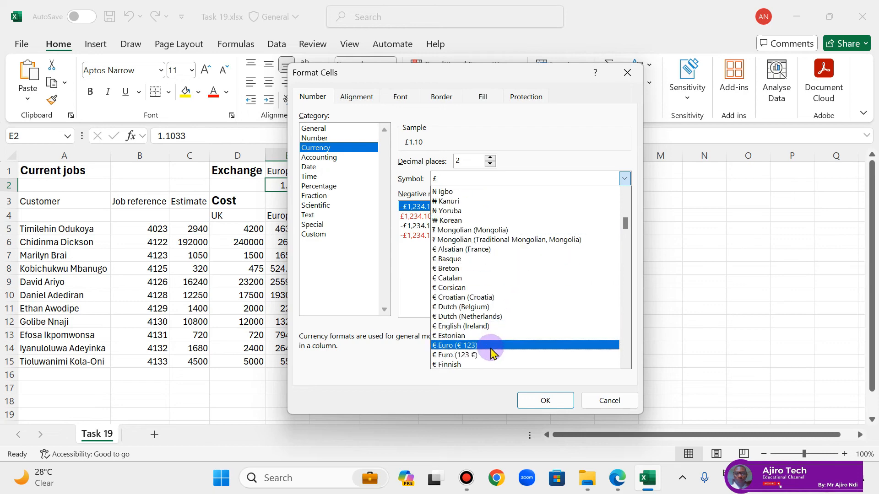
pyautogui.click(491, 347)
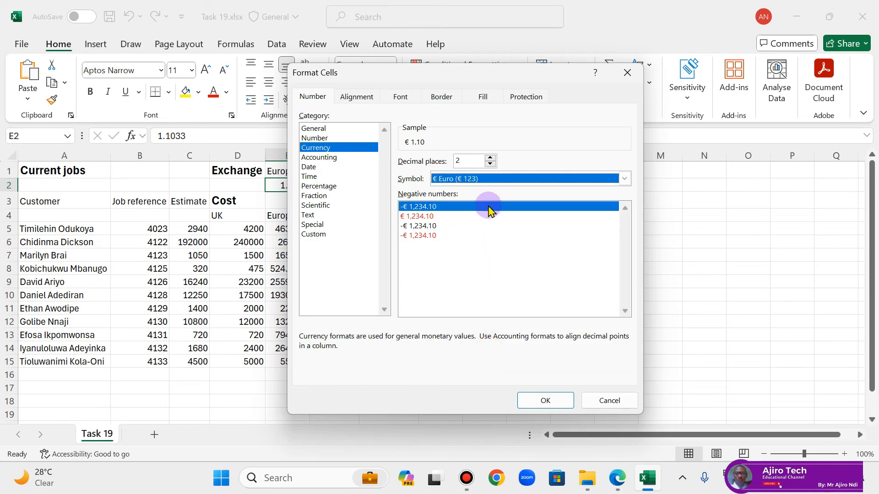
pyautogui.click(491, 158)
pyautogui.click(538, 405)
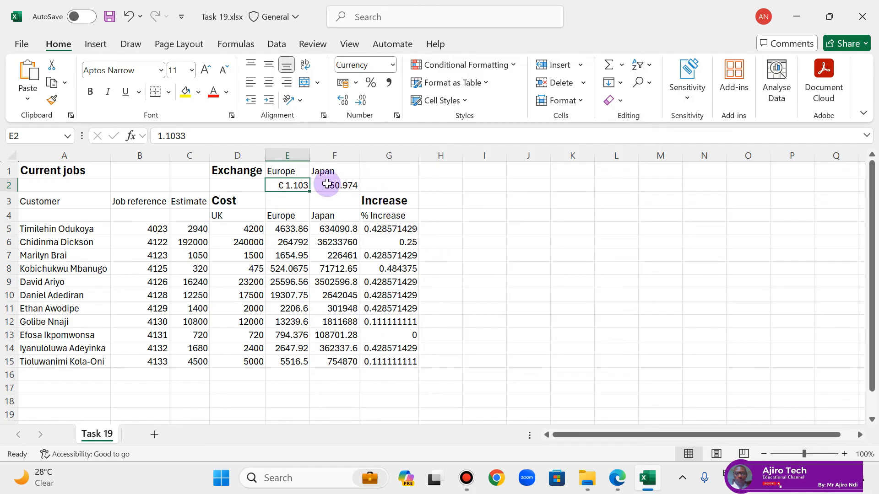
# Step: Format cell F2 as Currency with the ¥ Japanese symbol and 3 decimal places
pyautogui.click(331, 186)
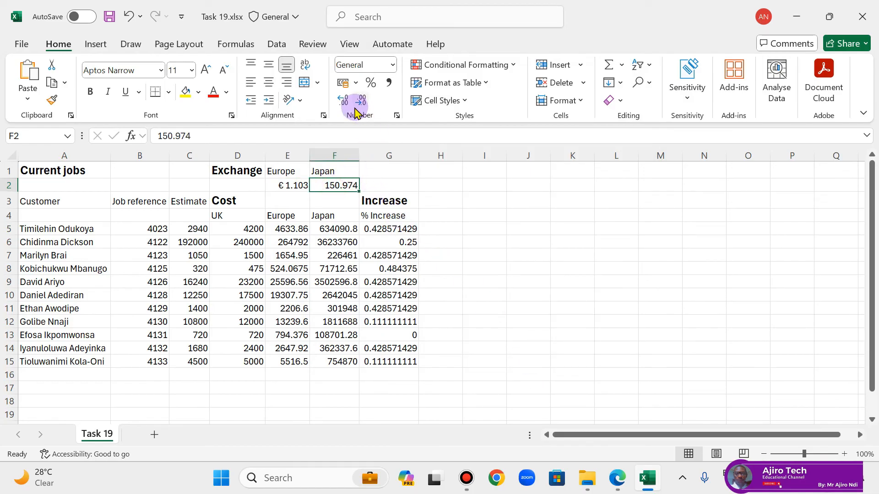
pyautogui.click(397, 115)
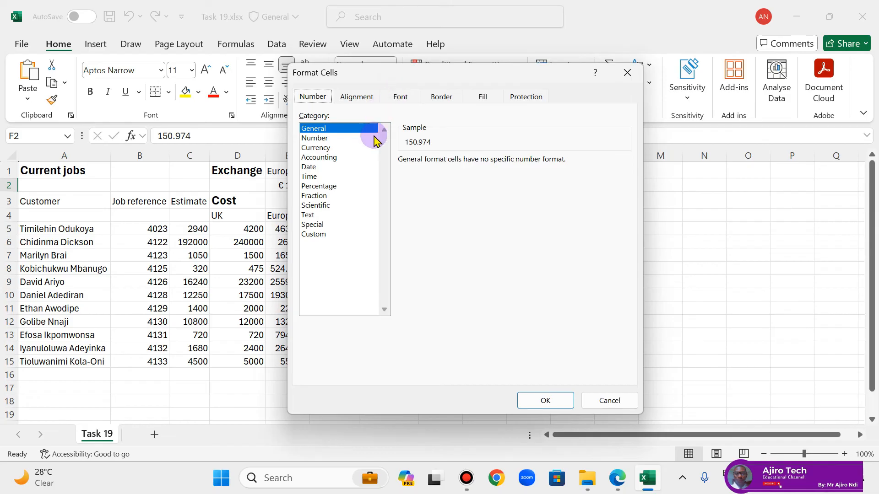
pyautogui.click(360, 148)
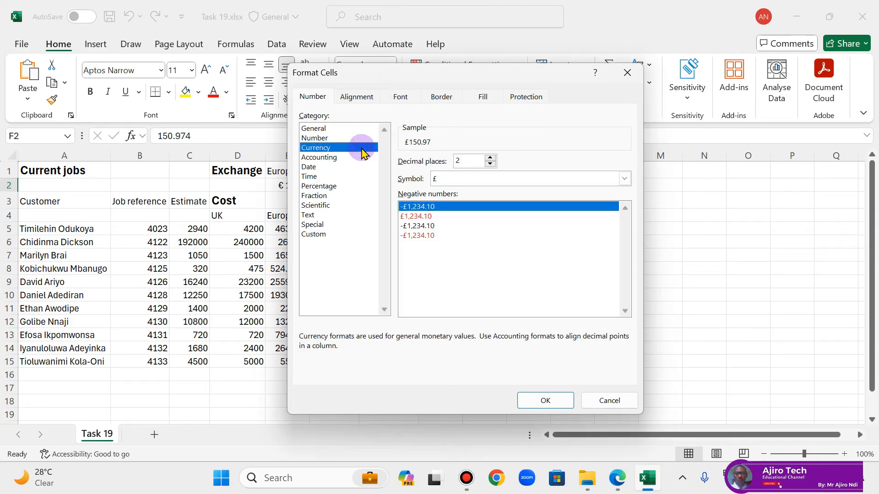
pyautogui.click(553, 178)
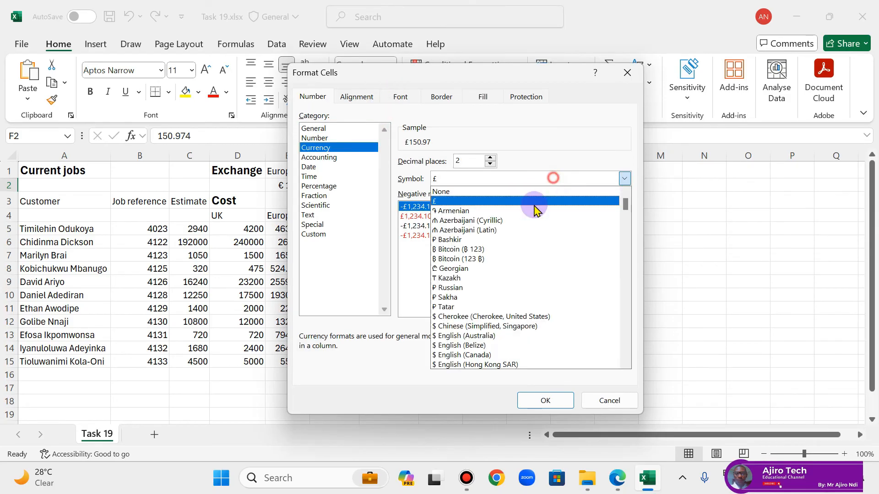
pyautogui.scroll(-6, 485, 254)
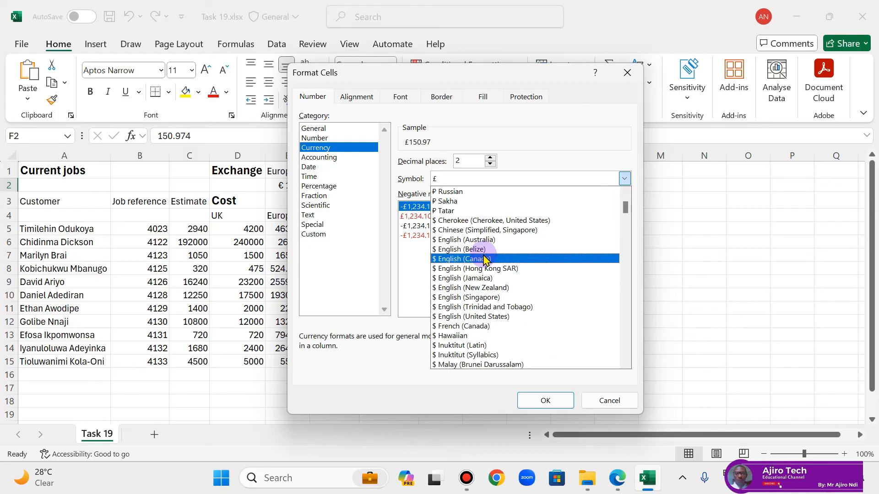
pyautogui.scroll(-5, 488, 257)
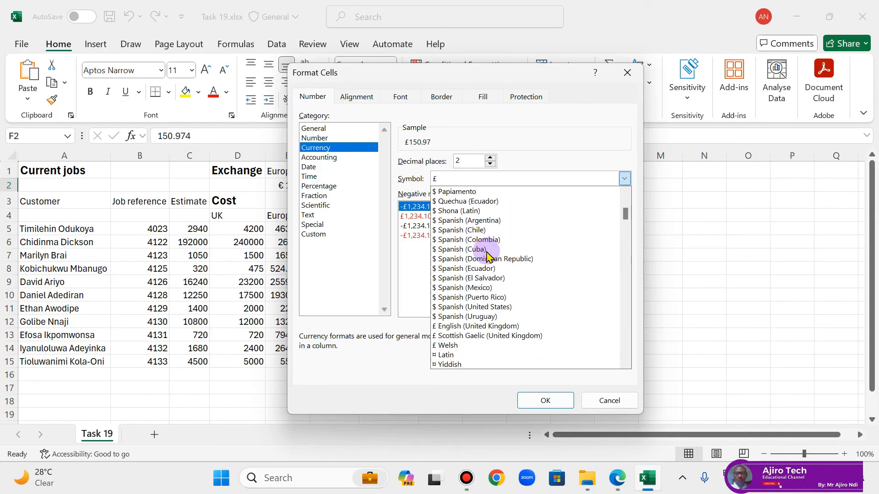
pyautogui.scroll(-2, 487, 258)
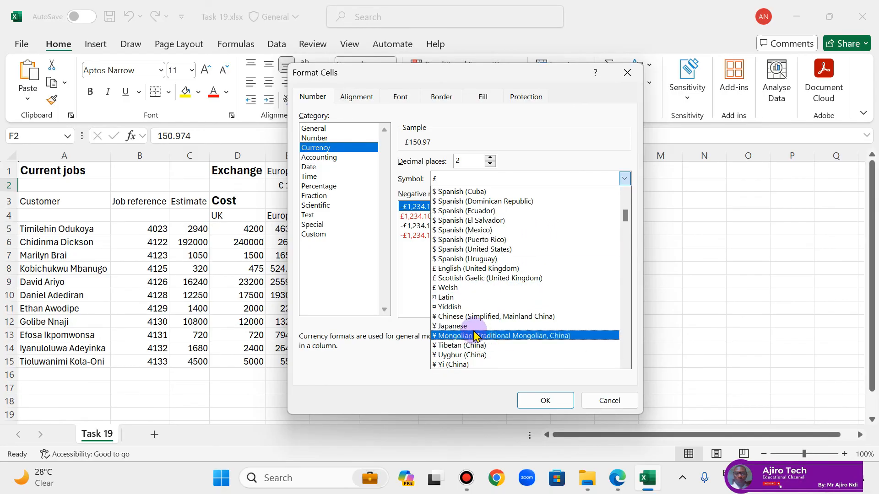
pyautogui.click(478, 332)
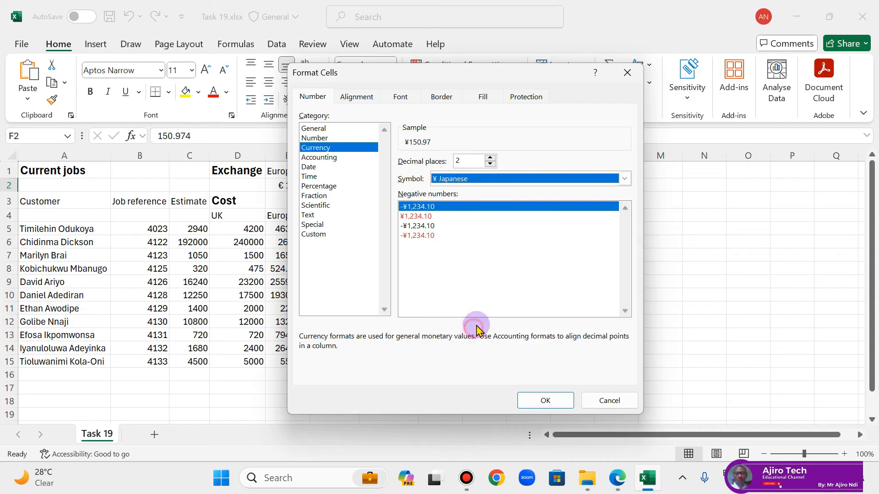
pyautogui.click(491, 158)
pyautogui.click(554, 401)
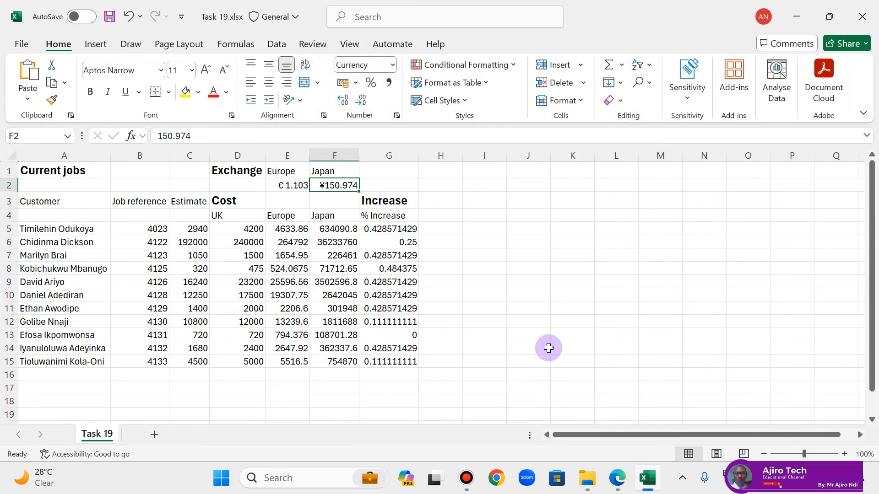
# Step: Check the PDF lesson's instructions for columns C and D, and format C5:D15 as Currency with £ English (United Kingdom) and 2 decimal places
pyautogui.click(616, 478)
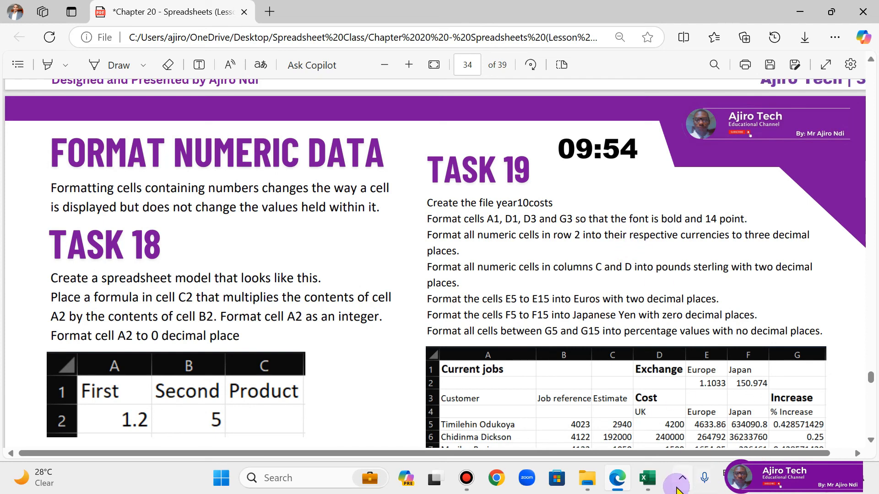
pyautogui.click(647, 477)
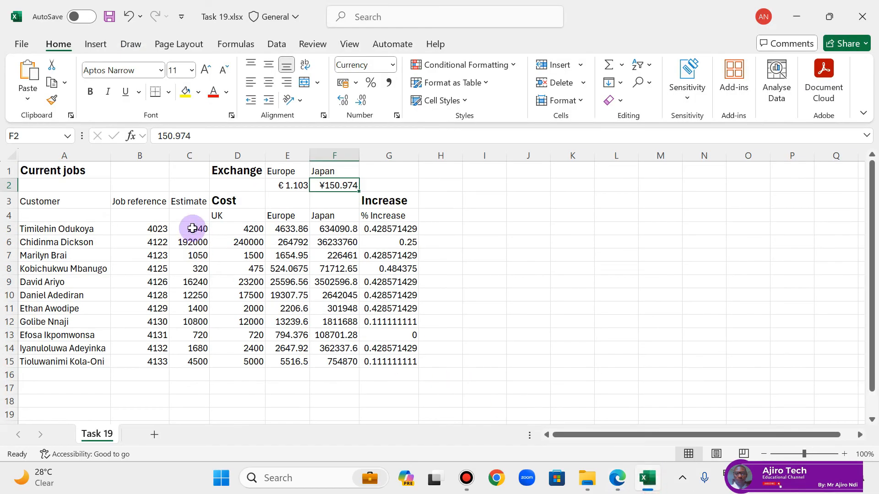
pyautogui.moveTo(192, 228); pyautogui.dragTo(256, 364)
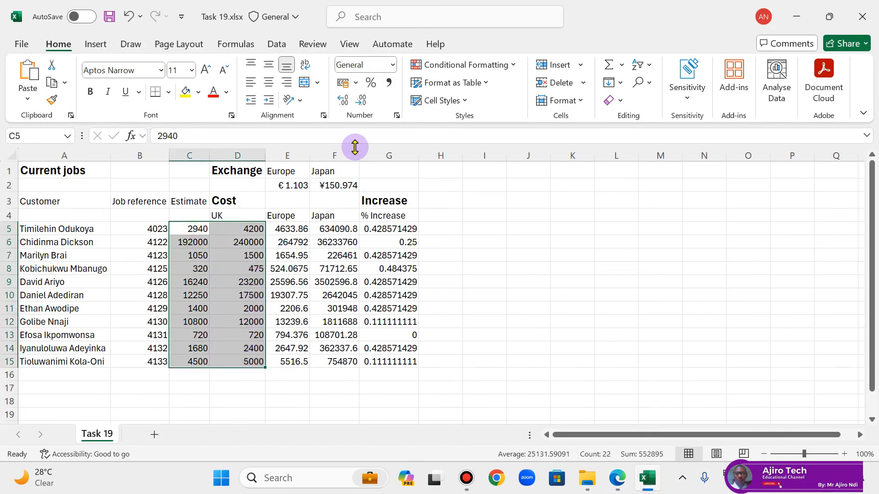
pyautogui.click(397, 116)
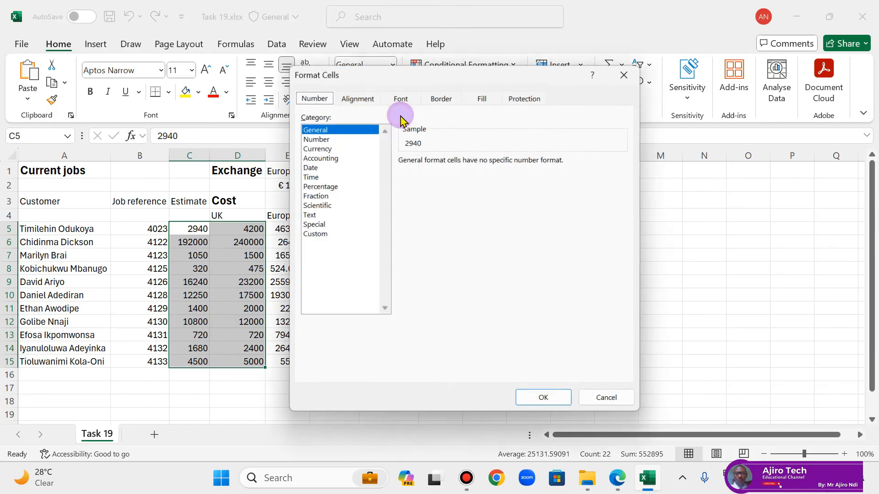
pyautogui.click(320, 147)
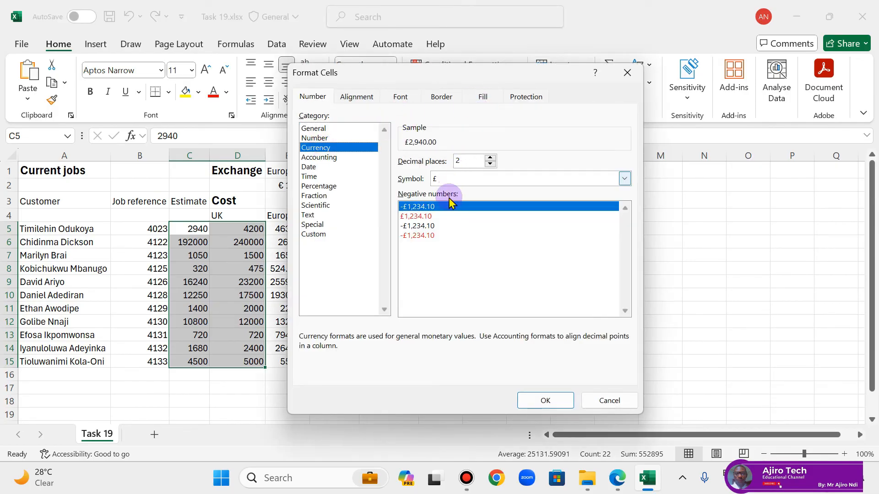
pyautogui.click(475, 180)
pyautogui.scroll(-1, 483, 256)
pyautogui.scroll(-4, 482, 254)
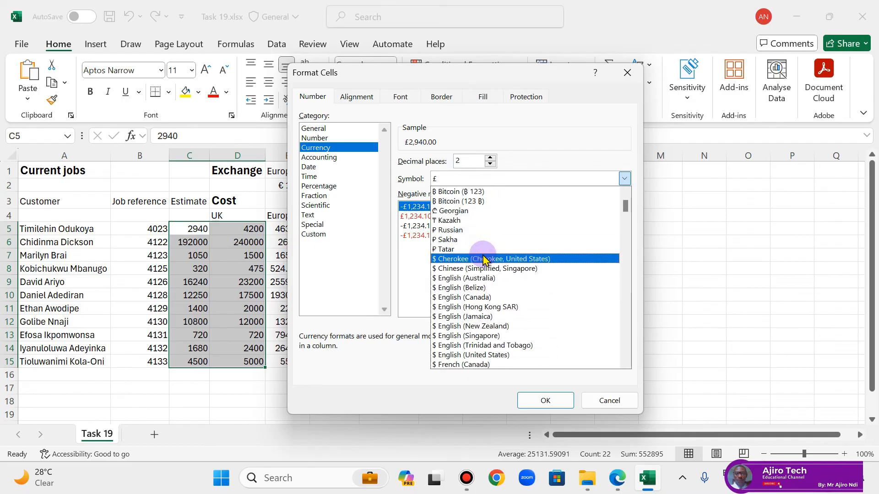
pyautogui.scroll(-10, 483, 259)
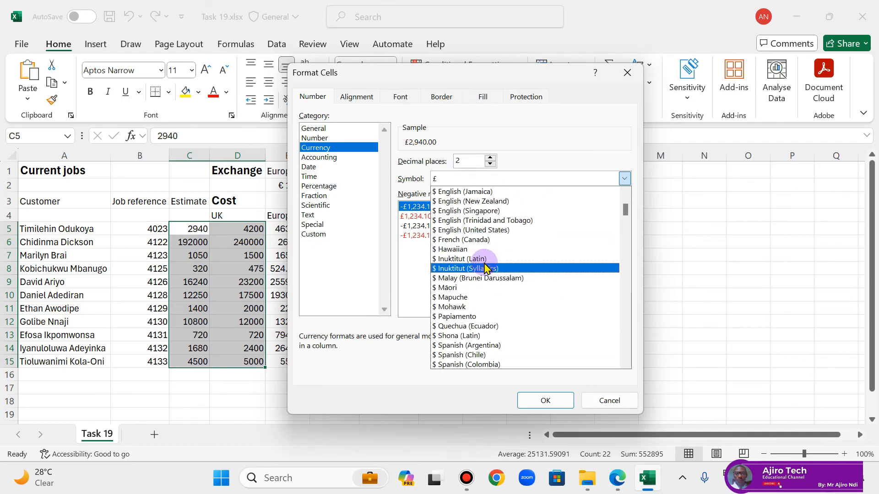
pyautogui.scroll(-3, 480, 256)
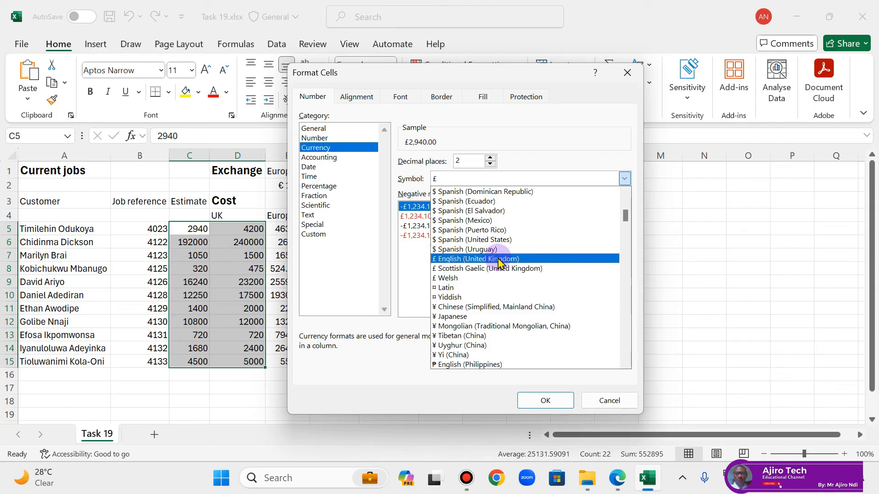
pyautogui.click(502, 260)
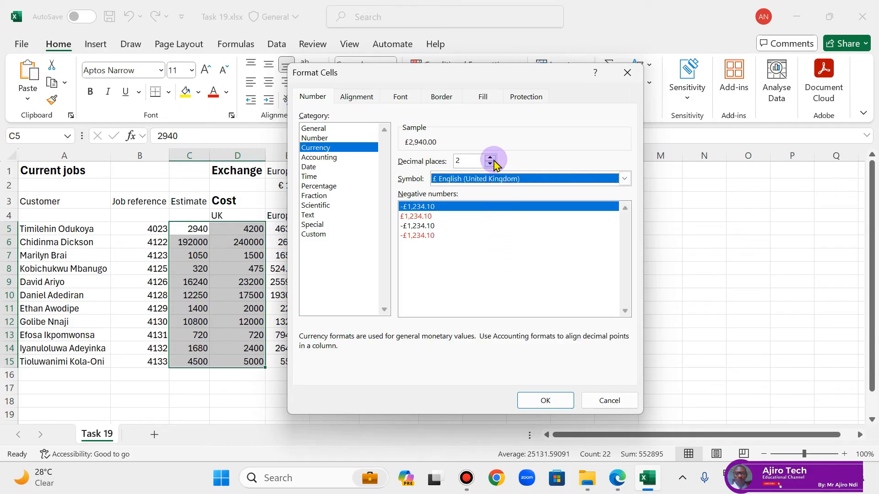
pyautogui.click(547, 400)
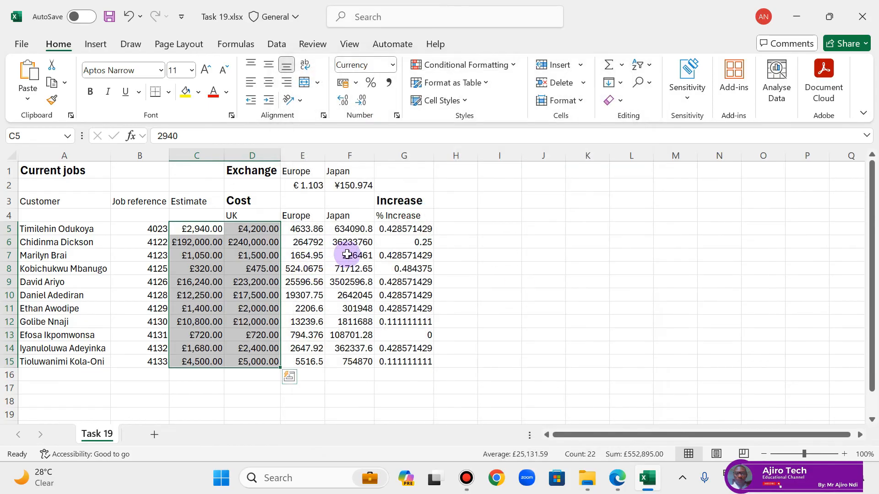
# Step: Check the Task 19 instructions for the cells in column E in the PDF lesson and return to the workbook
pyautogui.click(615, 479)
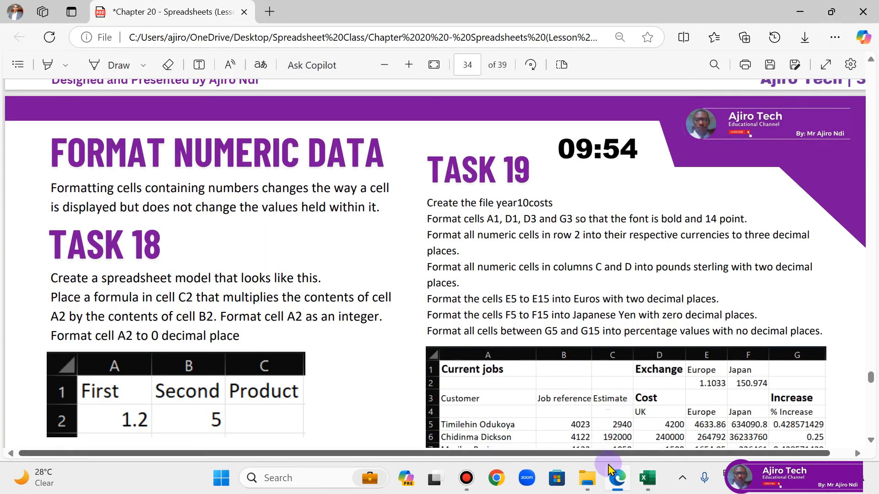
pyautogui.moveTo(616, 479)
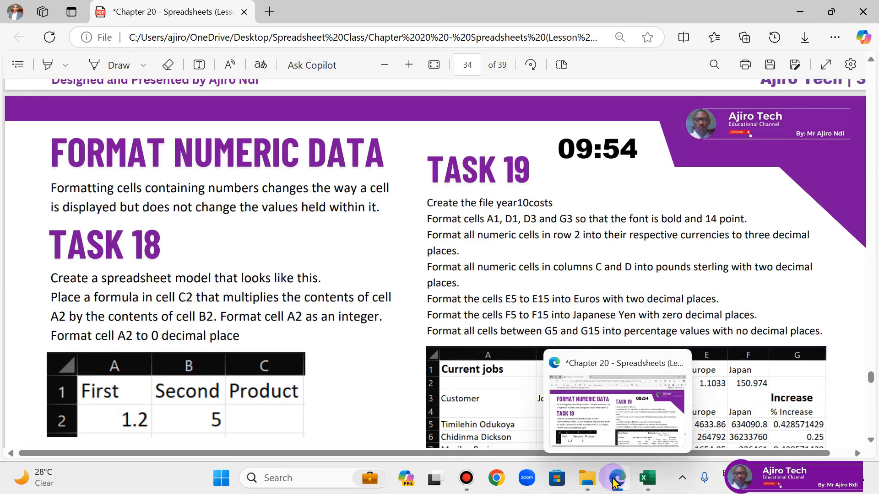
pyautogui.click(616, 474)
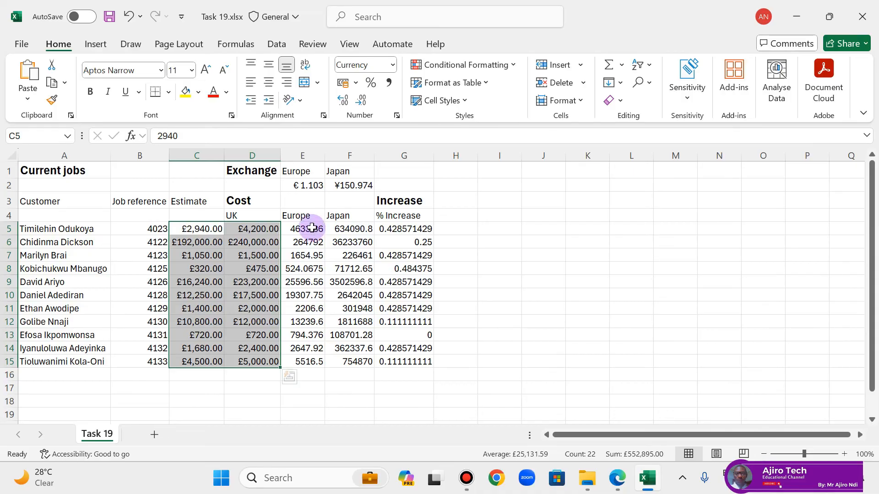
# Step: Format cells E5:E15 as Currency with the € Euro (€ 123) symbol and 2 decimal places
pyautogui.moveTo(312, 228); pyautogui.dragTo(306, 360)
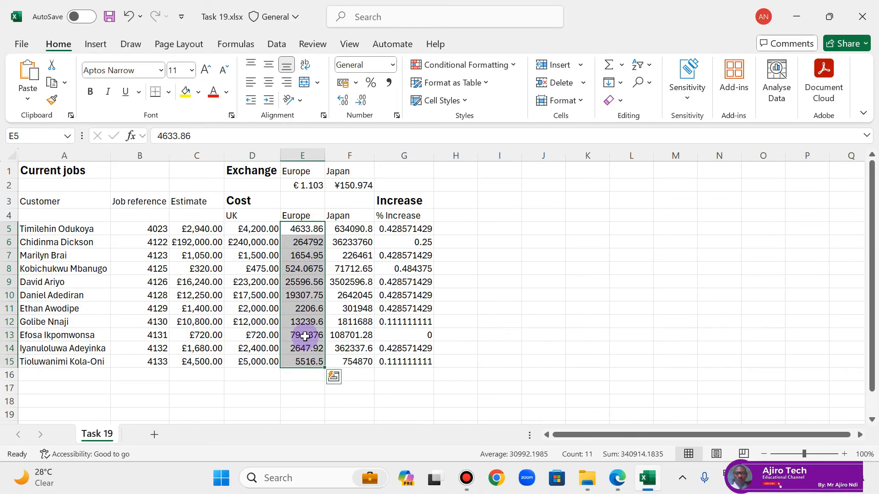
pyautogui.click(396, 116)
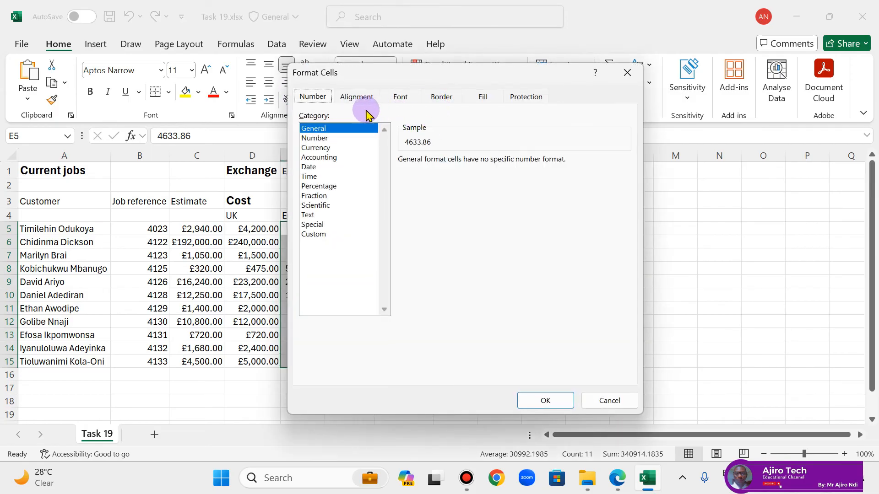
pyautogui.click(348, 148)
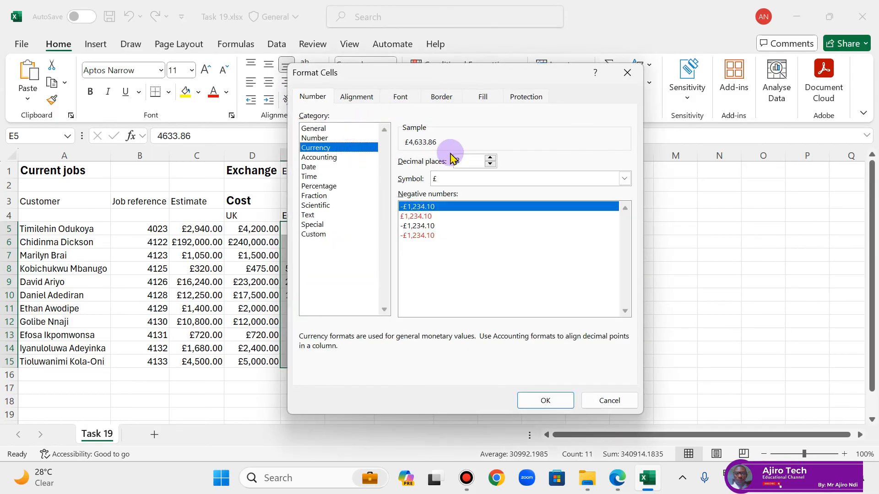
pyautogui.click(474, 180)
pyautogui.scroll(-5, 487, 256)
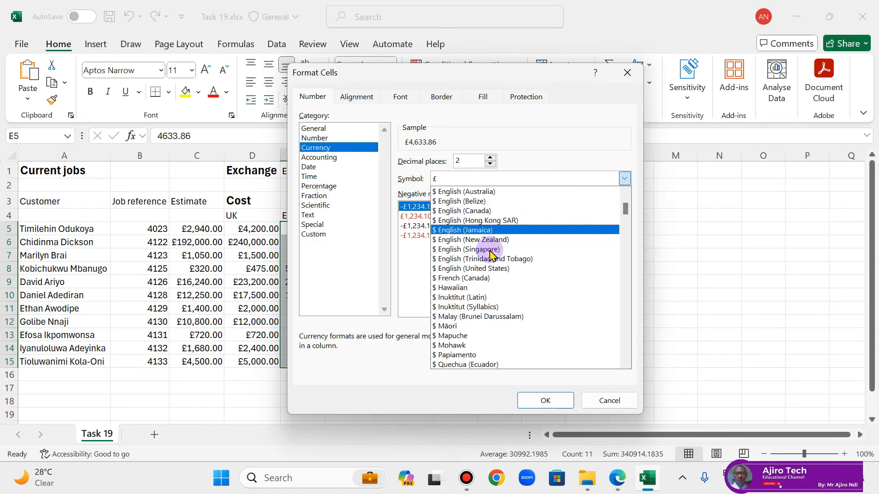
pyautogui.scroll(-6, 492, 256)
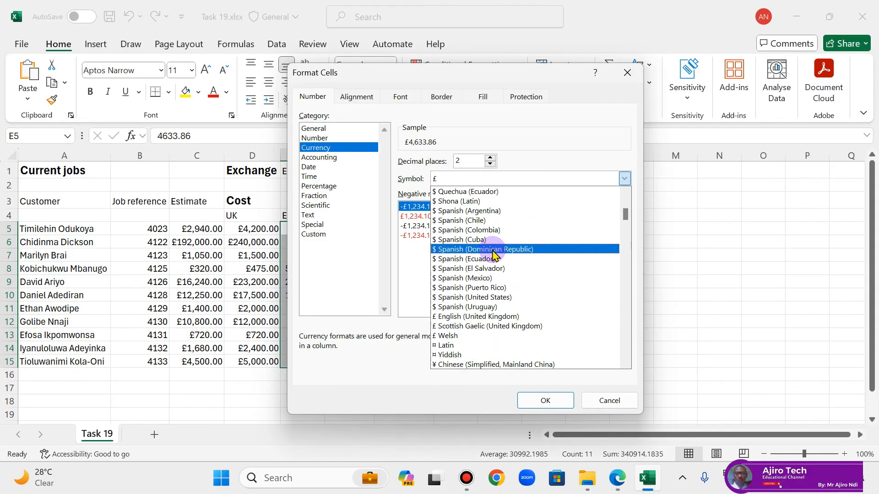
pyautogui.scroll(-2, 492, 255)
pyautogui.scroll(-6, 492, 252)
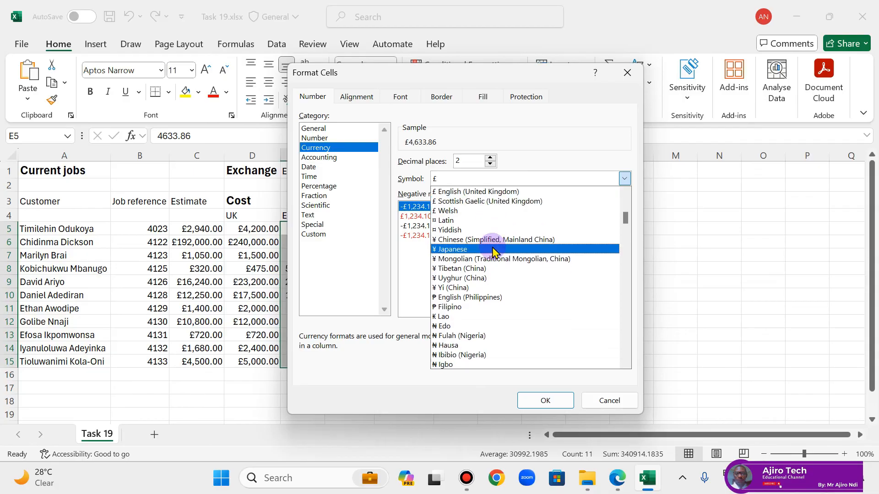
pyautogui.scroll(-3, 493, 251)
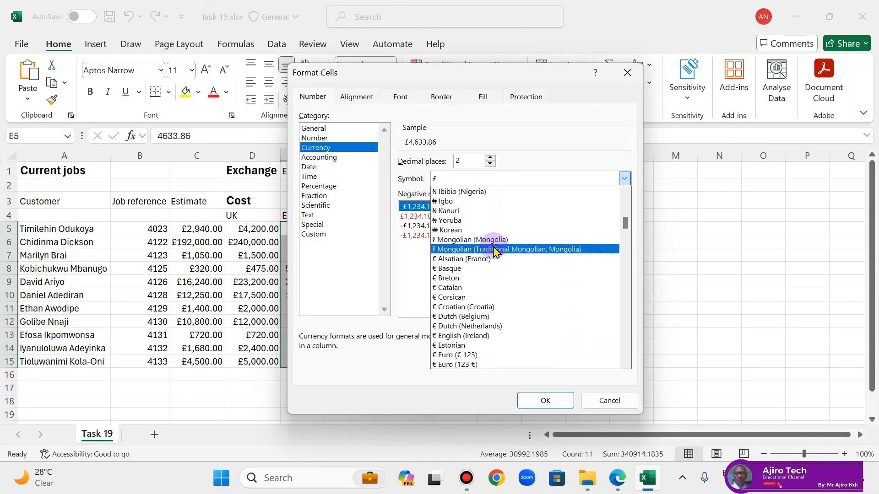
pyautogui.click(491, 355)
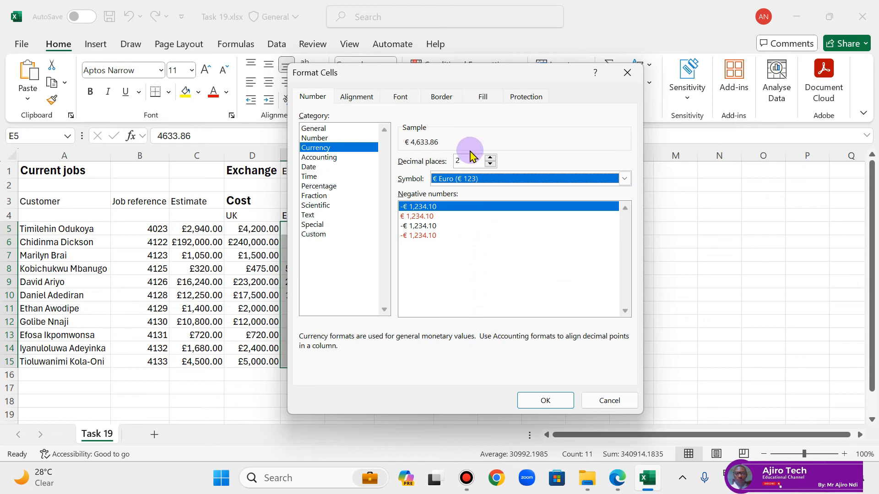
pyautogui.click(545, 401)
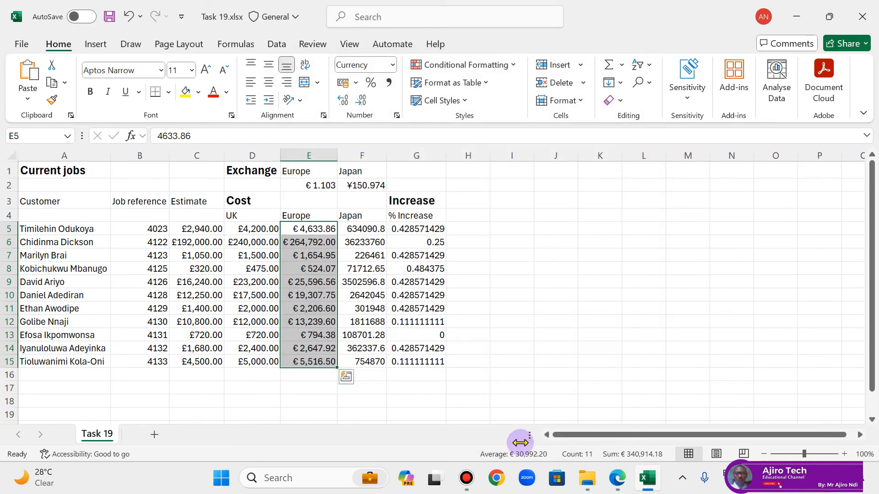
# Step: Check the Task 19 instructions in the PDF lesson, and format F5:F15 as Accounting with the ¥ Japanese symbol and 0 decimal places
pyautogui.click(613, 487)
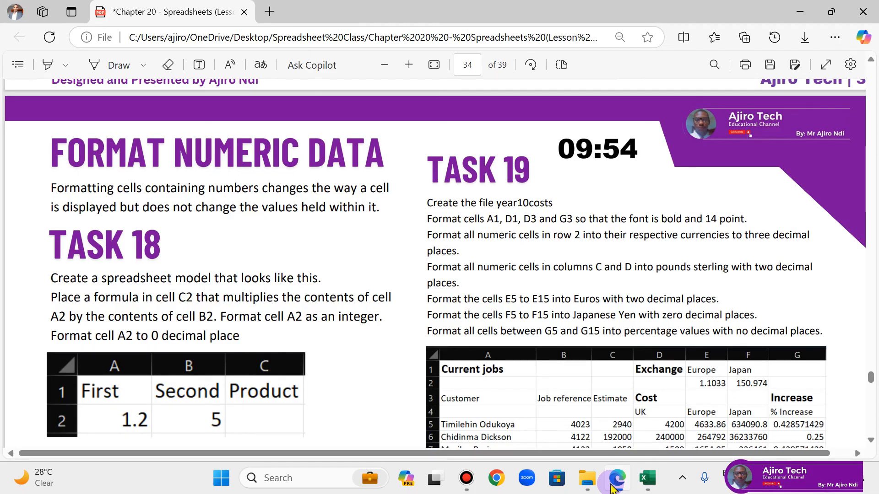
pyautogui.click(615, 480)
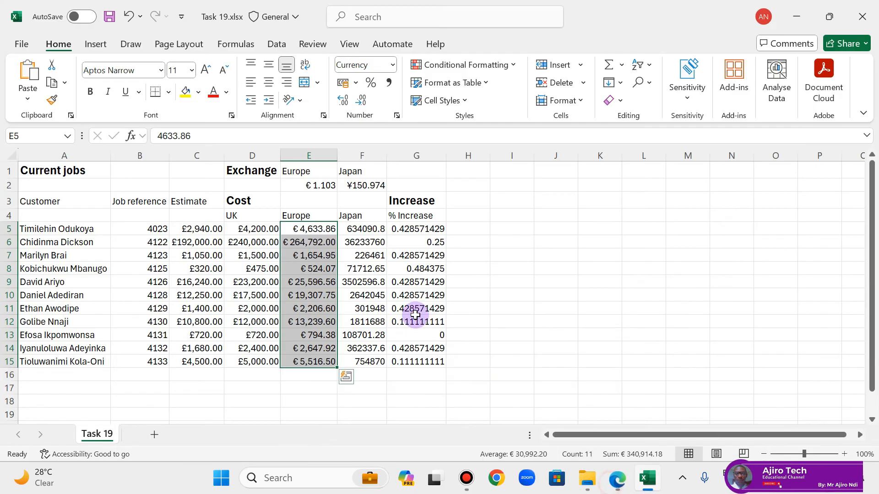
pyautogui.moveTo(369, 229); pyautogui.dragTo(375, 359)
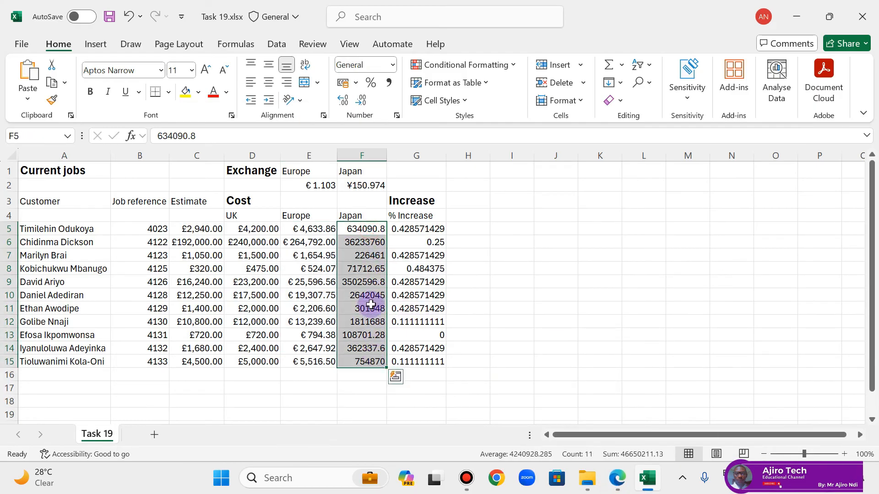
pyautogui.click(397, 115)
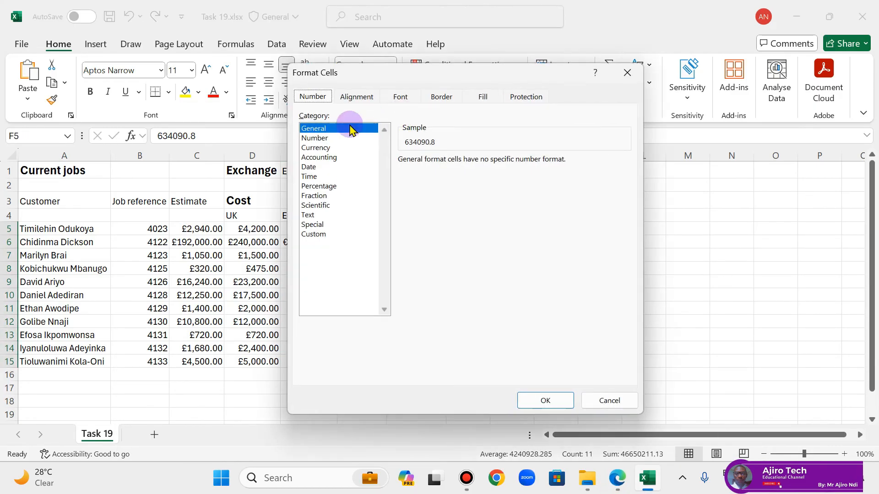
pyautogui.click(338, 156)
pyautogui.click(503, 179)
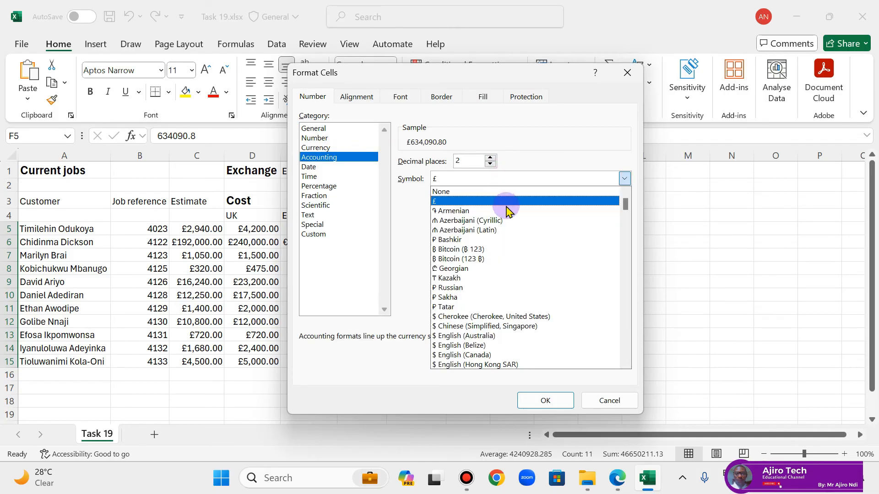
pyautogui.scroll(-10, 508, 200)
pyautogui.scroll(-7, 512, 202)
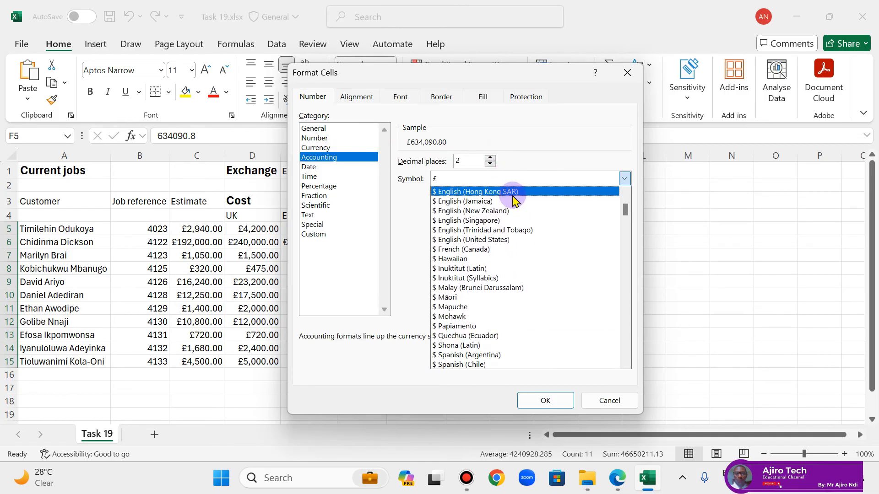
pyautogui.scroll(-1, 508, 201)
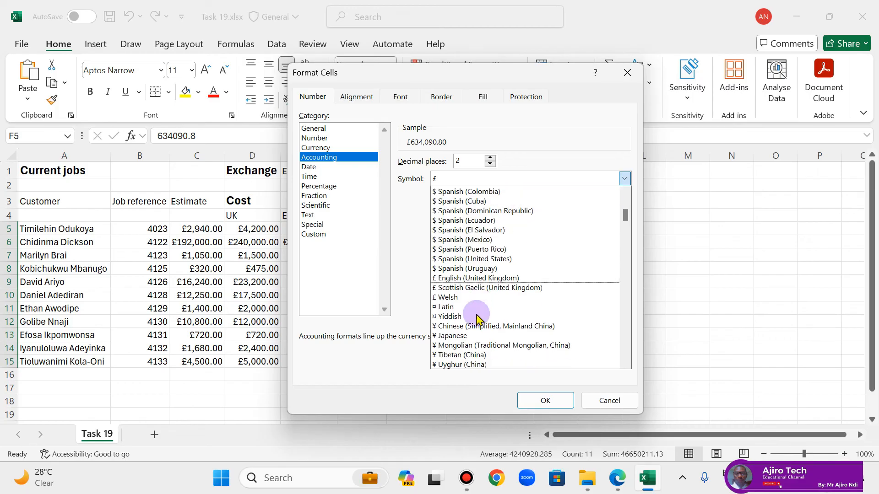
pyautogui.click(471, 346)
pyautogui.click(493, 185)
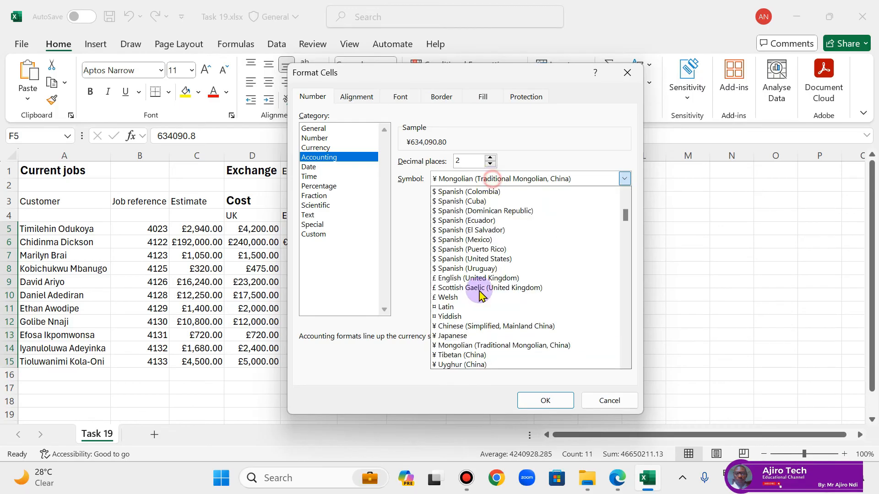
pyautogui.click(471, 347)
pyautogui.click(490, 180)
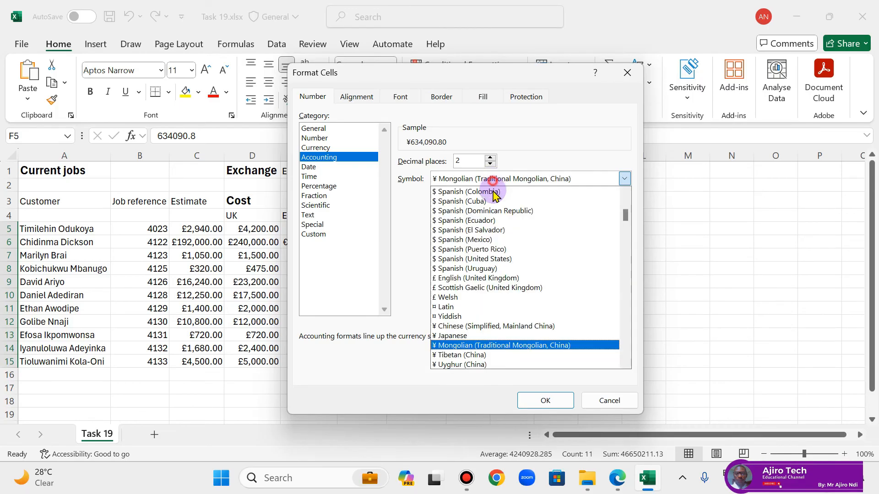
pyautogui.click(472, 337)
pyautogui.click(489, 164)
pyautogui.click(489, 165)
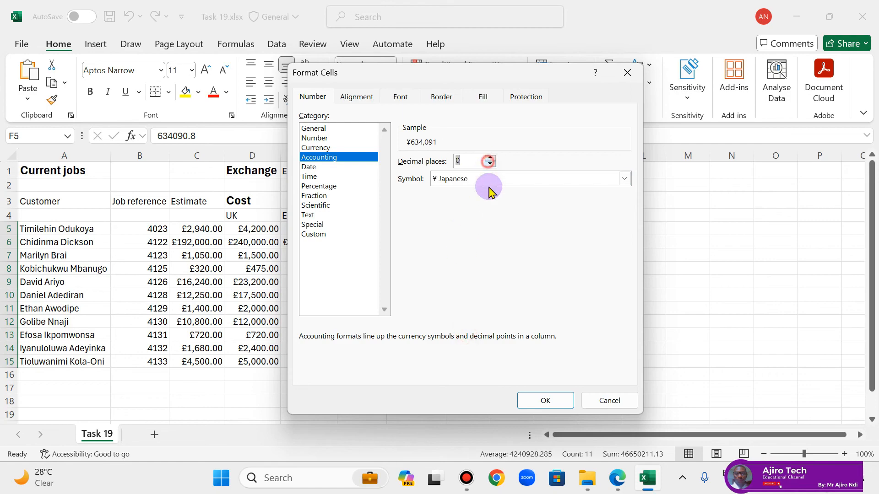
pyautogui.click(526, 401)
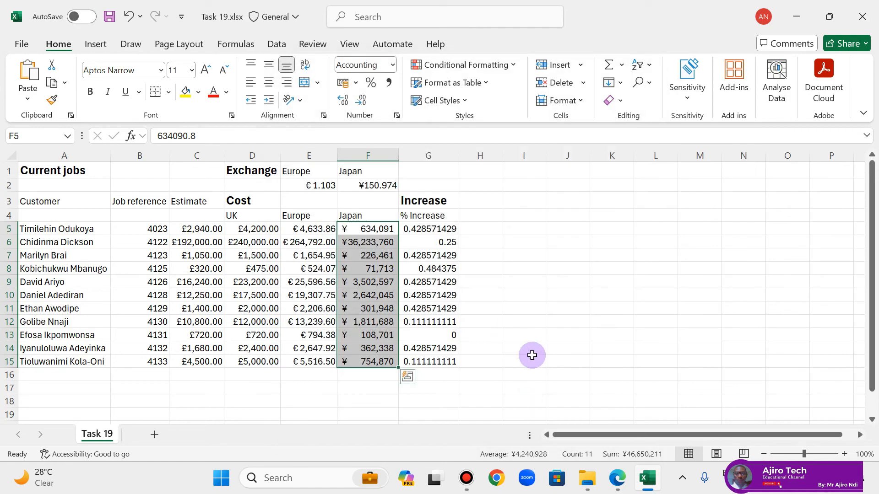
# Step: Check the Task 19 instruction for column G in the PDF lesson, and format G5:G15 as Percentage with no decimal places
pyautogui.click(618, 477)
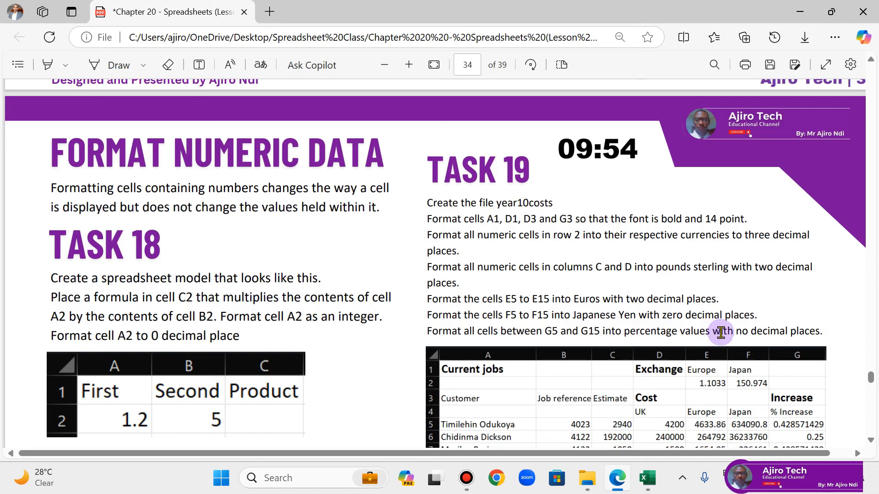
pyautogui.click(648, 479)
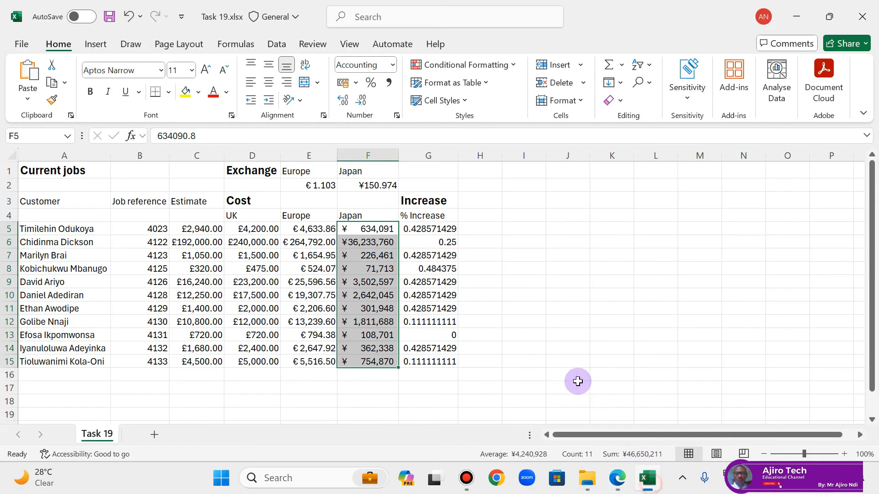
pyautogui.moveTo(440, 230); pyautogui.dragTo(449, 362)
pyautogui.click(617, 479)
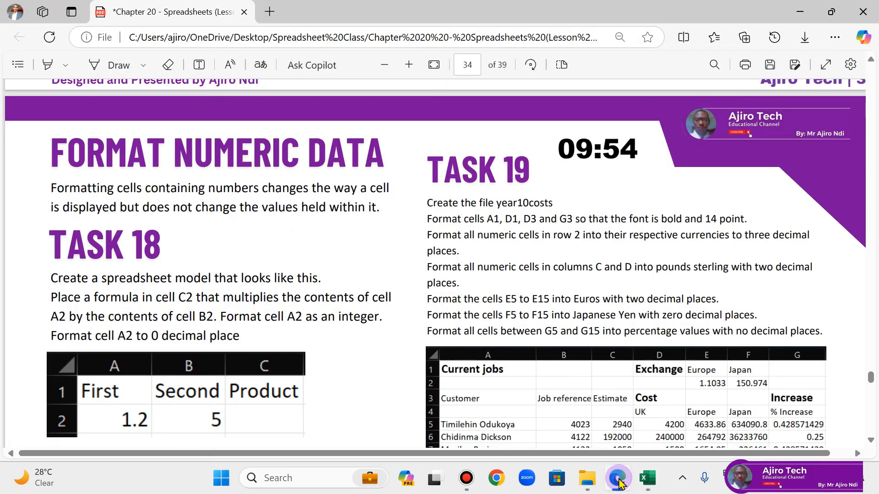
pyautogui.click(617, 478)
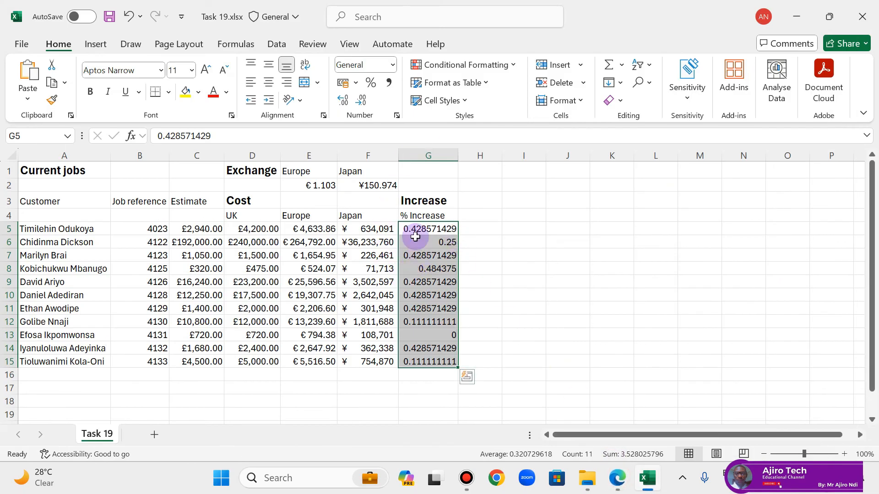
pyautogui.click(370, 83)
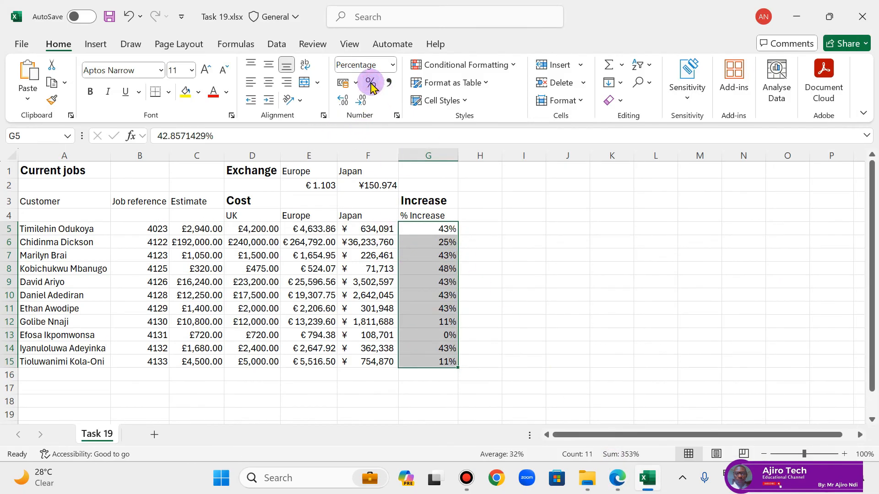
# Step: Save the Task 19 workbook and close it
pyautogui.click(478, 275)
pyautogui.click(110, 17)
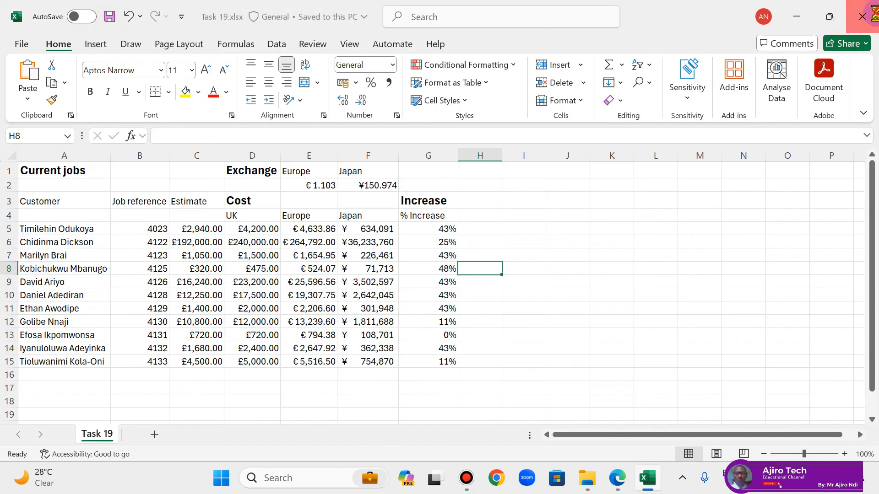
pyautogui.click(863, 16)
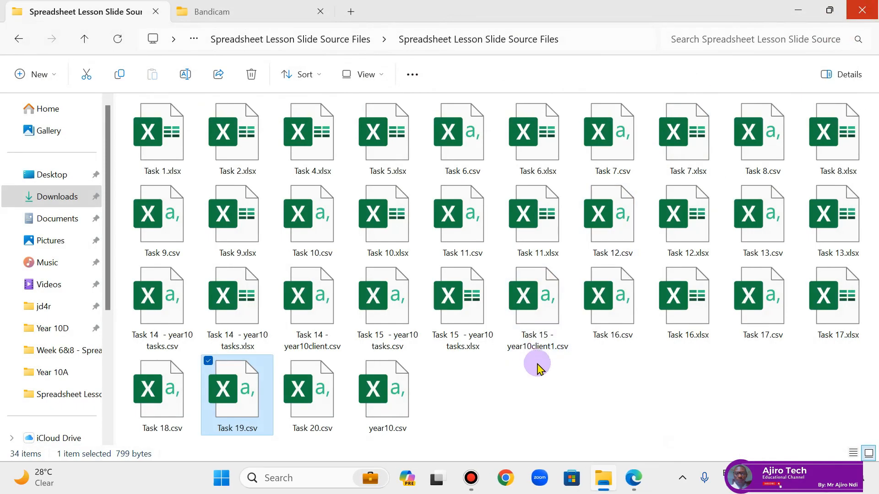
# Step: Switch to the PDF lesson in Edge and read the Conditional Formatting section with the Task 20 instructions
pyautogui.click(633, 485)
pyautogui.scroll(-5, 344, 328)
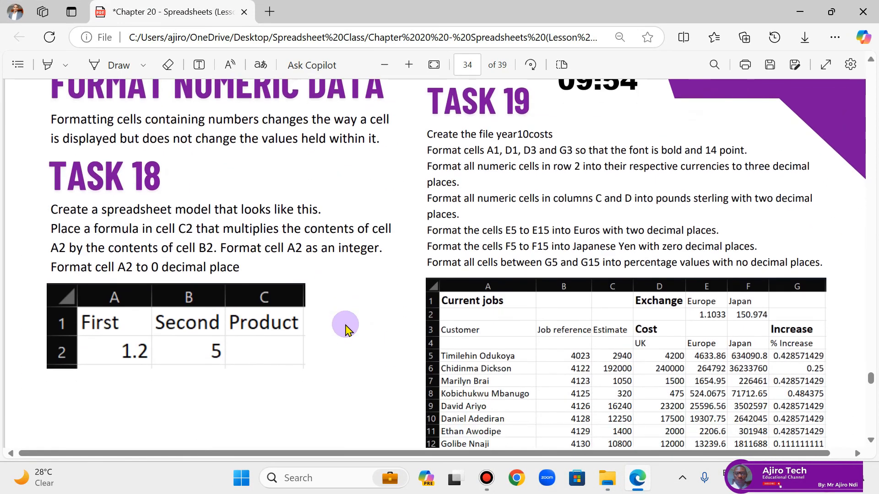
pyautogui.scroll(-4, 346, 328)
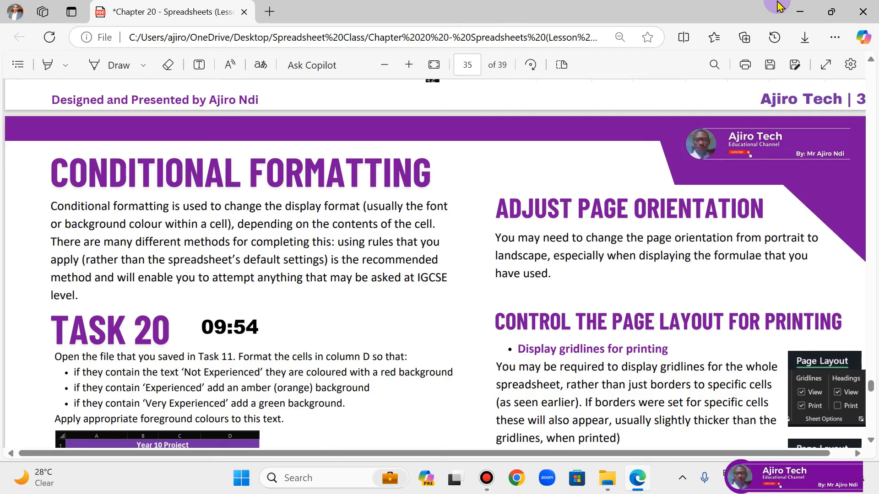
# Step: Switch to File Explorer and open Task 20.csv from the Spreadsheet Lesson Slide Source Files folder
pyautogui.click(607, 479)
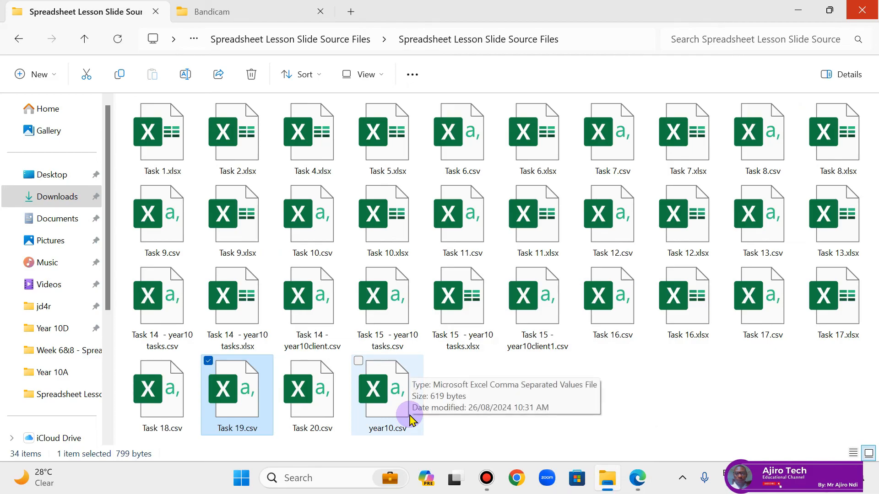
pyautogui.click(324, 419)
pyautogui.doubleClick(323, 419)
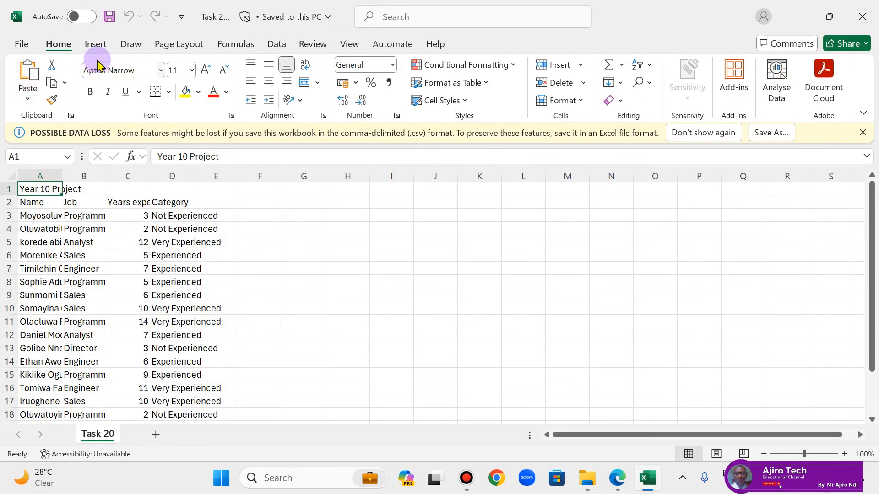
# Step: Save the opened CSV file as an Excel Workbook (*.xlsx) named Task 20 in the same folder
pyautogui.click(21, 44)
pyautogui.click(44, 281)
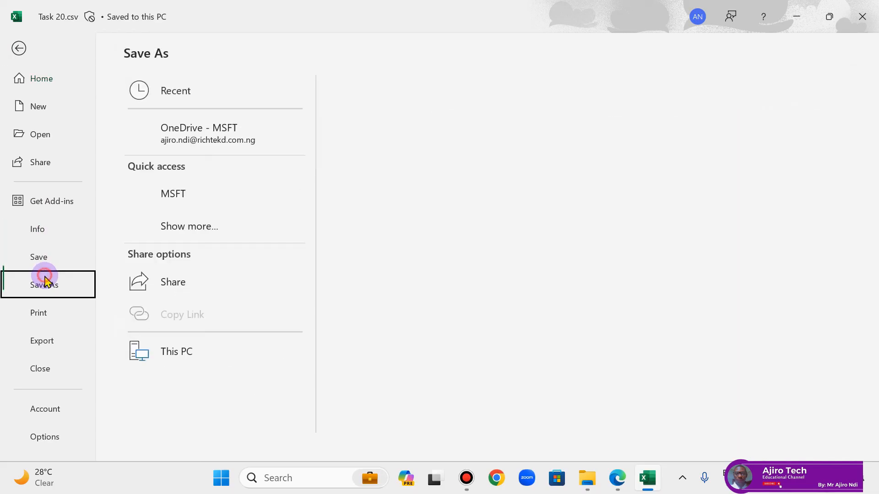
pyautogui.click(409, 122)
pyautogui.click(409, 139)
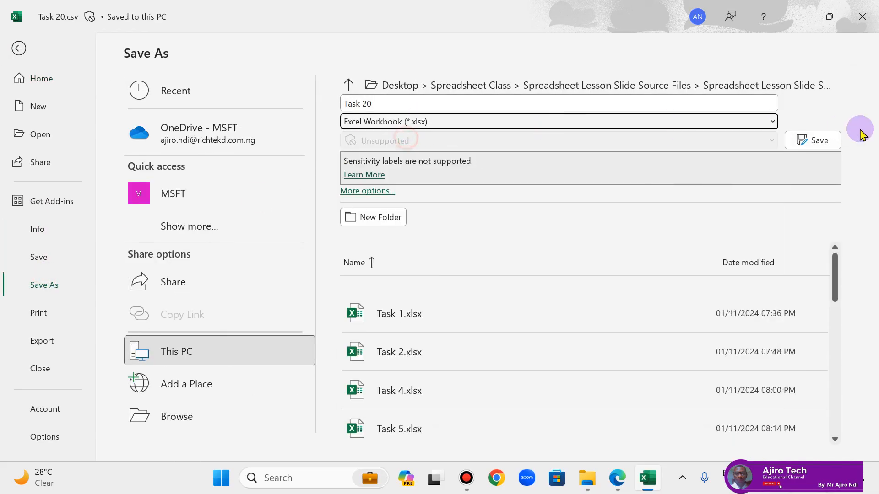
pyautogui.click(819, 140)
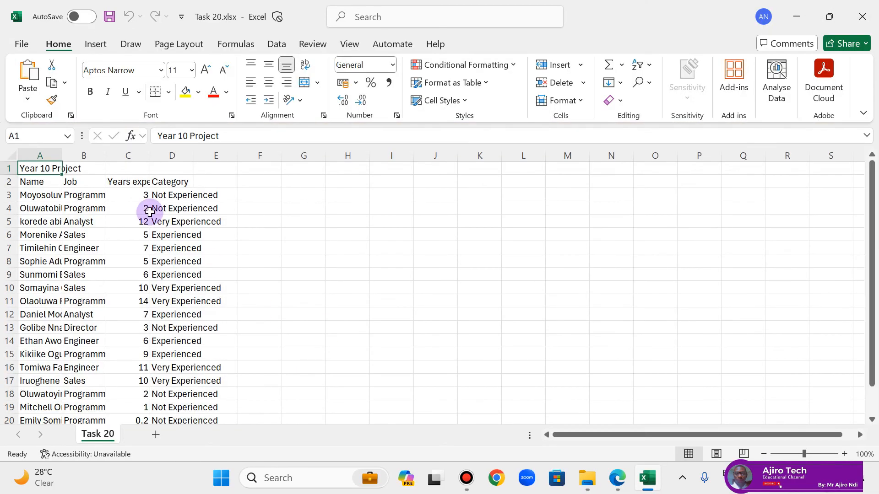
# Step: Autofit the width of all columns in the Task 20 sheet to their contents
pyautogui.click(12, 156)
pyautogui.doubleClick(62, 156)
pyautogui.click(235, 264)
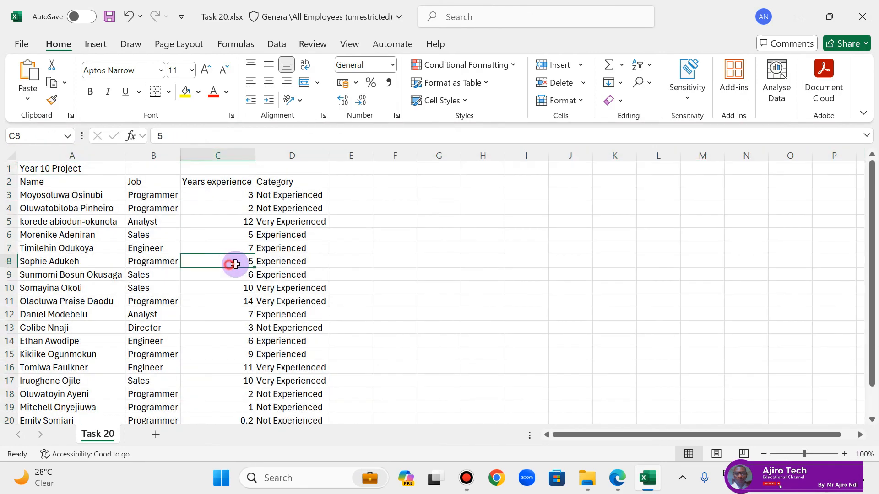
# Step: Switch to the PDF lesson in Edge, enlarge the Task 20 instructions and sample table to read them, and return to Excel
pyautogui.click(618, 474)
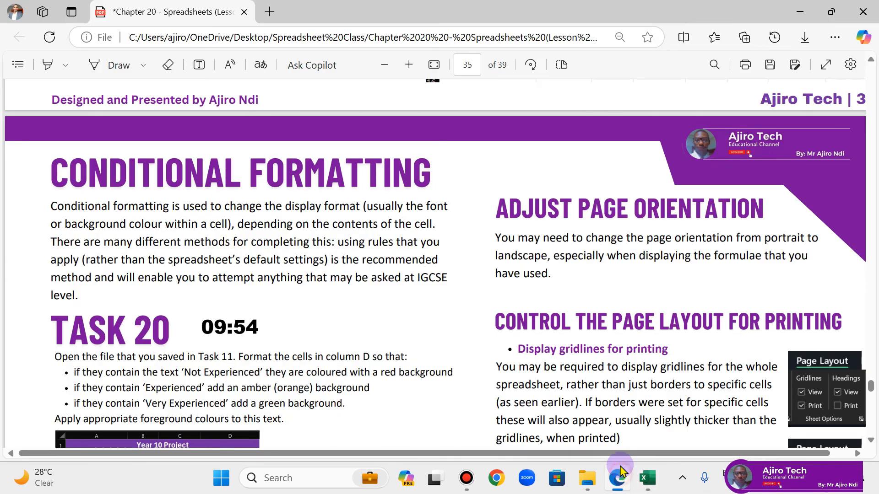
pyautogui.scroll(-5, 398, 275)
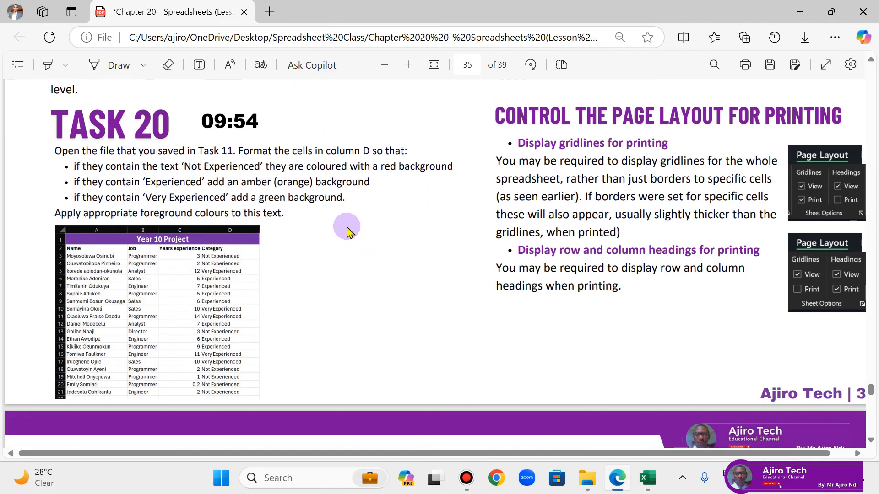
pyautogui.click(409, 66)
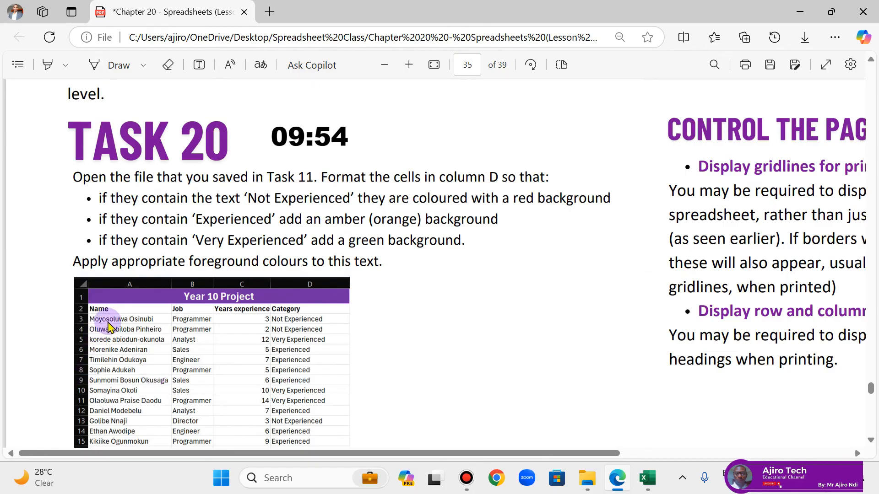
pyautogui.click(616, 480)
# Step: Merge and centre the title Year 10 Project across cells A1:D1
pyautogui.moveTo(55, 169); pyautogui.dragTo(290, 164)
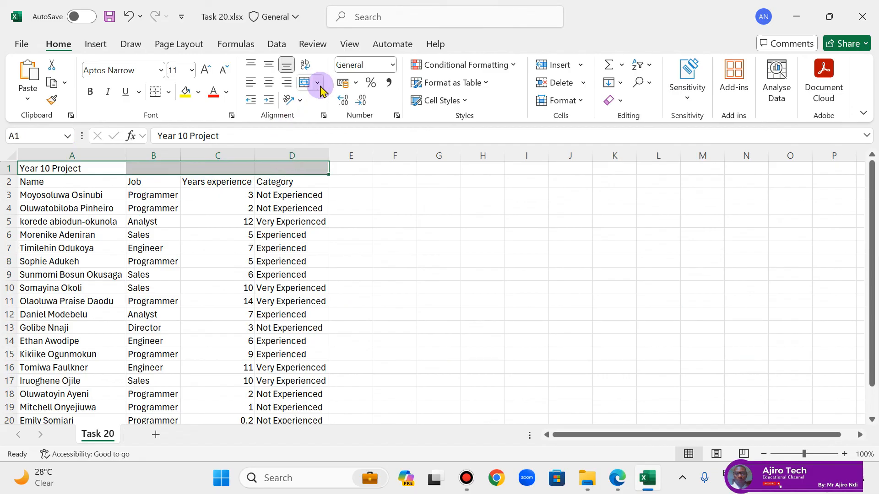
pyautogui.click(318, 83)
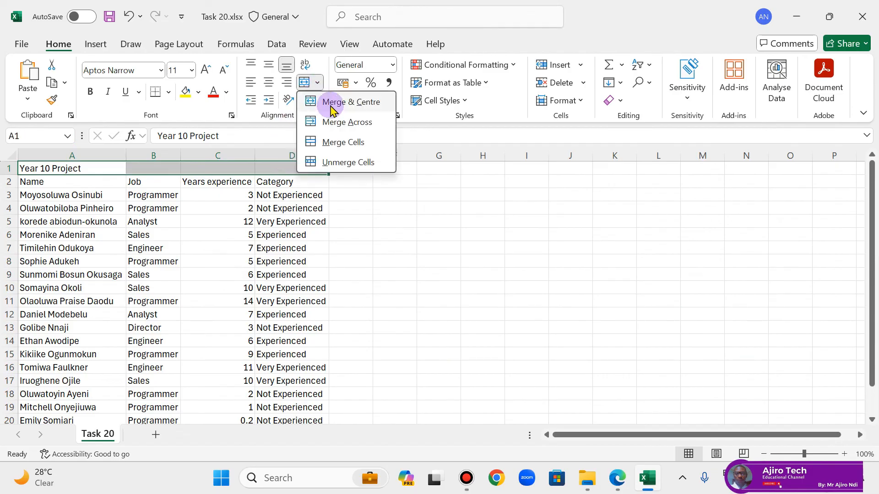
pyautogui.click(328, 102)
# Step: Give the merged title cell a standard purple fill and white font colour
pyautogui.click(199, 92)
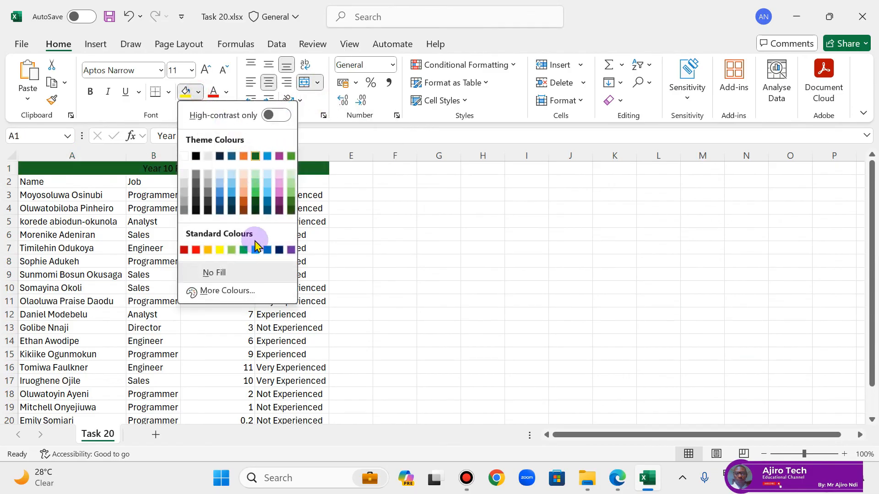
pyautogui.click(291, 250)
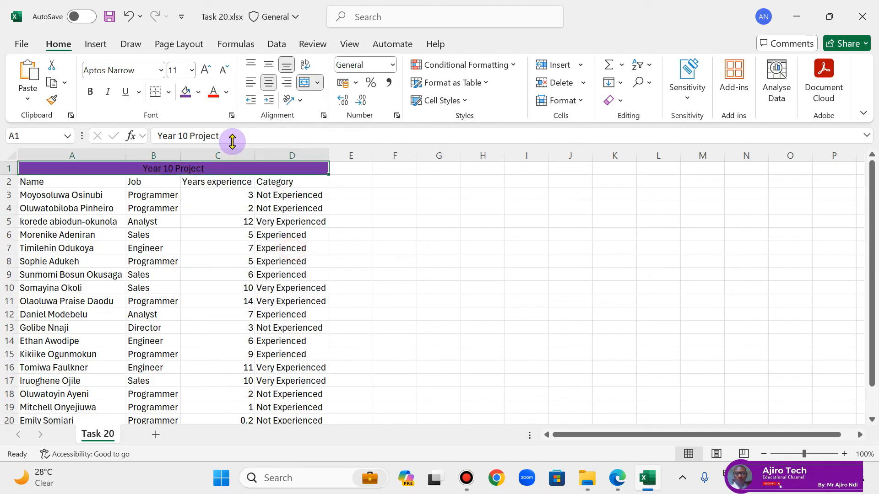
pyautogui.click(226, 92)
pyautogui.click(212, 177)
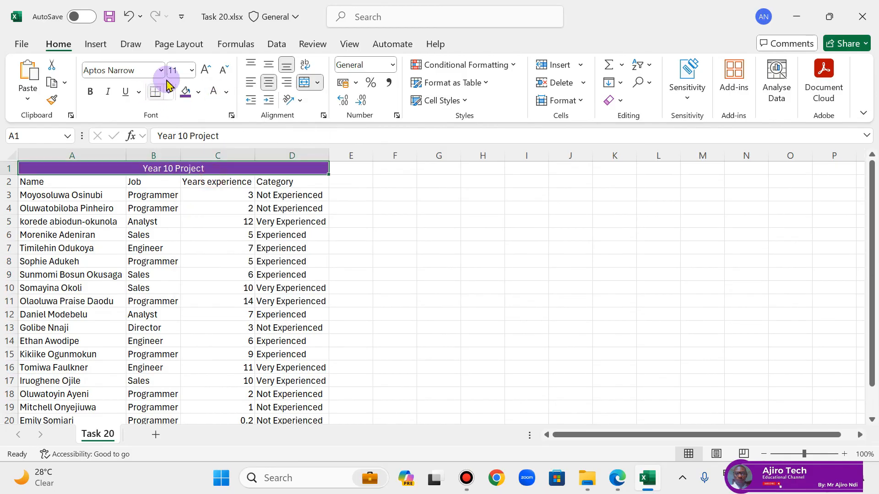
# Step: Increase the title's font size to 18 and make it bold
pyautogui.click(204, 70)
pyautogui.click(205, 70)
pyautogui.click(205, 70)
pyautogui.click(204, 69)
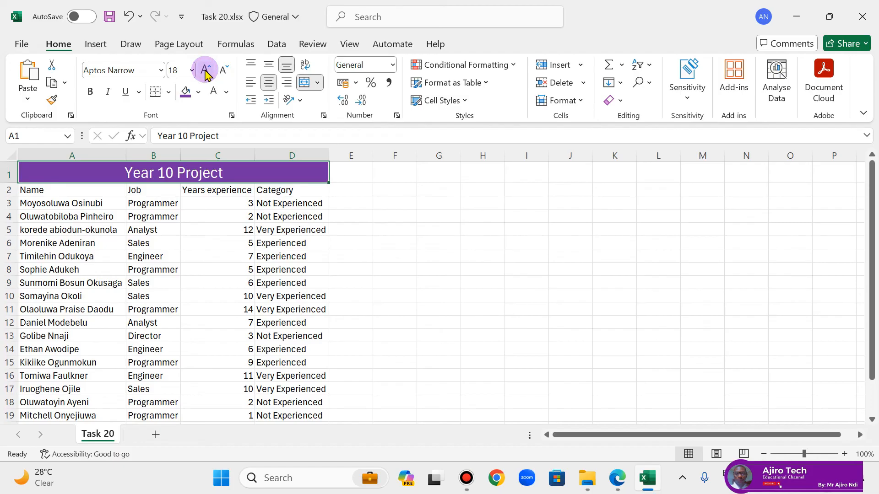
pyautogui.click(90, 92)
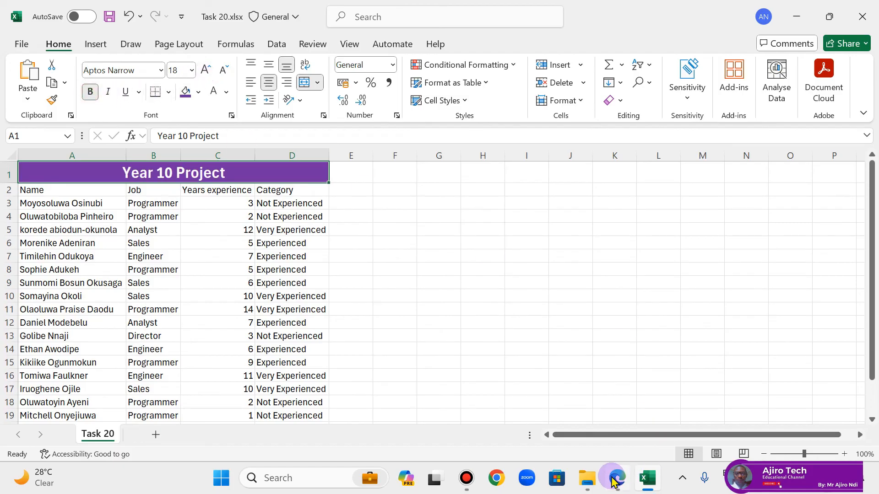
# Step: Check the sample table in the PDF lesson, return to Excel and make the column headings in A2:D2 bold
pyautogui.click(615, 479)
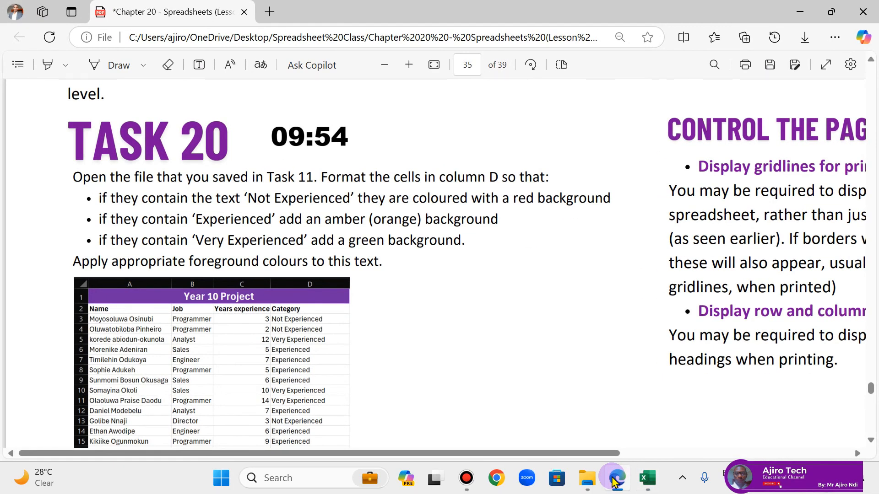
pyautogui.click(647, 477)
pyautogui.moveTo(69, 191); pyautogui.dragTo(269, 193)
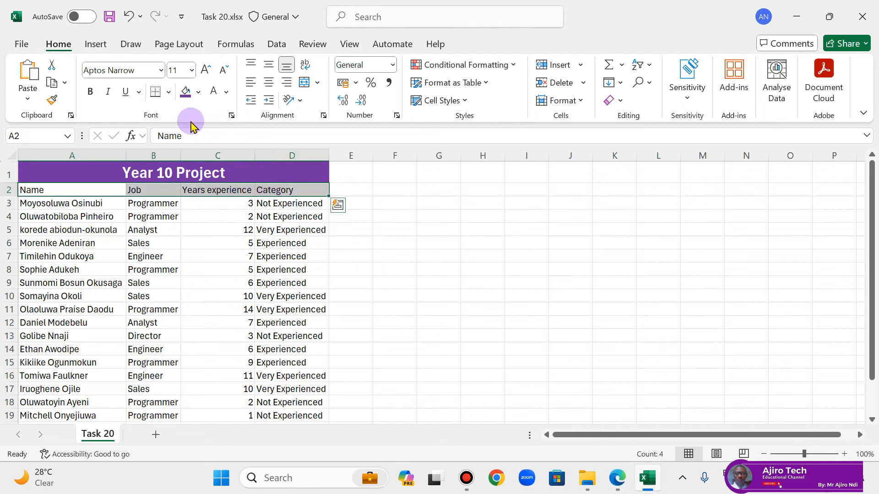
pyautogui.click(90, 91)
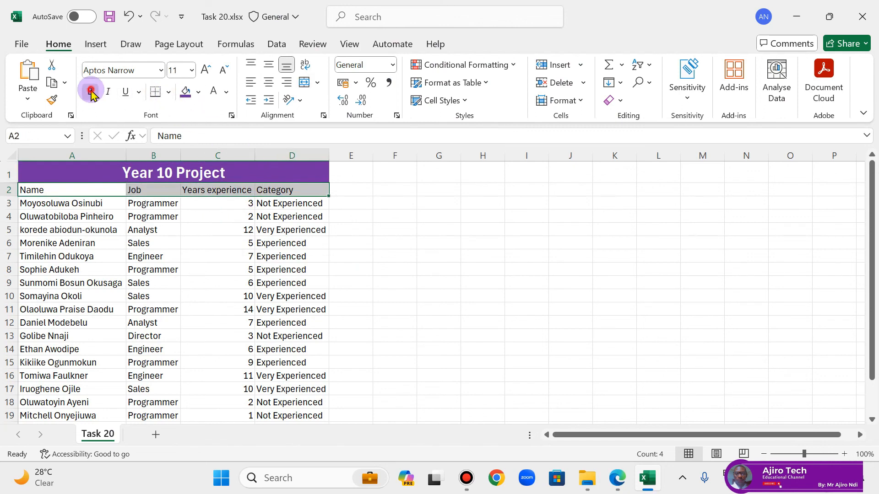
pyautogui.click(521, 255)
# Step: Copy the text Not Experienced from the Task 20 instructions in the PDF in Edge and return to Excel
pyautogui.click(618, 478)
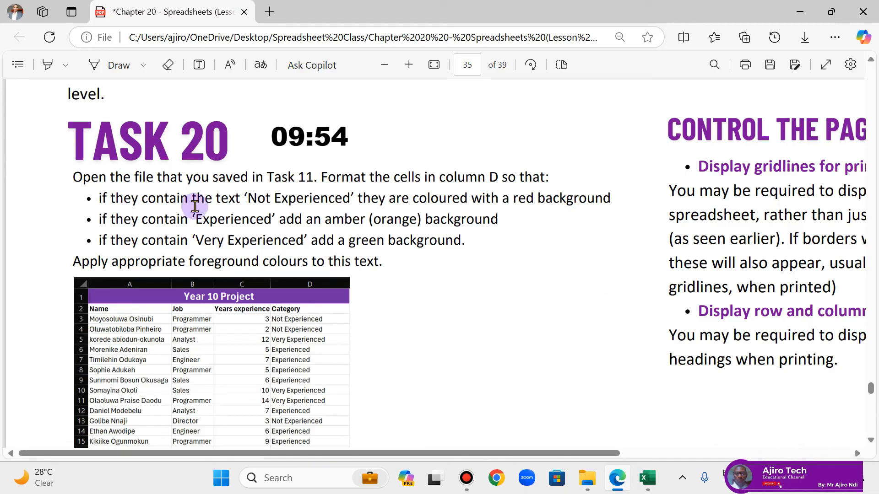
pyautogui.moveTo(248, 198); pyautogui.dragTo(351, 199)
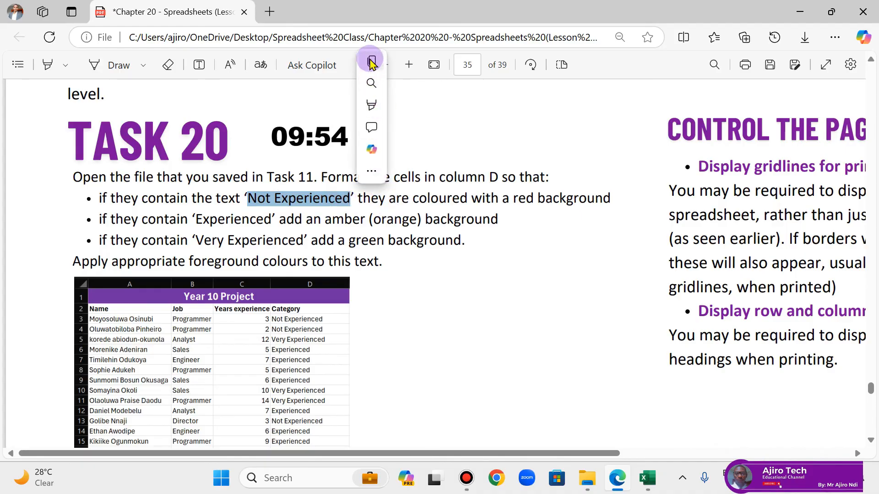
pyautogui.click(371, 61)
pyautogui.click(648, 478)
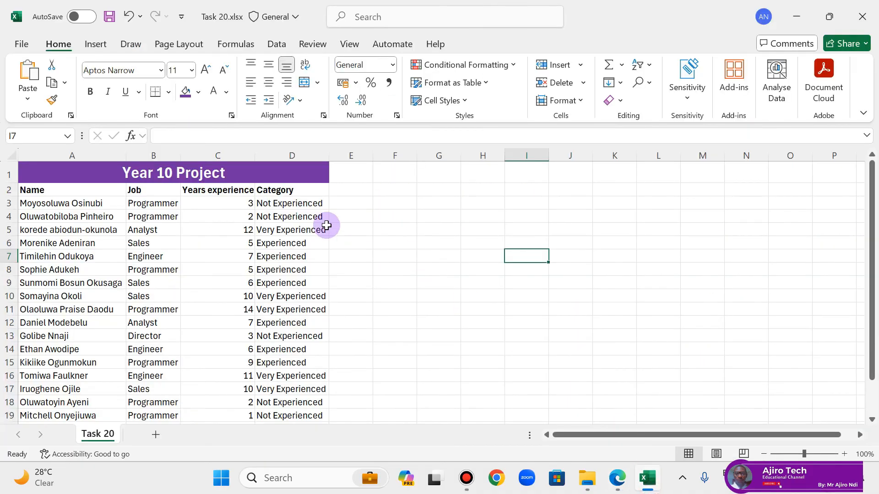
# Step: Start a new conditional formatting rule on D3:D21 for cells with specific text containing Not Experienced
pyautogui.moveTo(295, 201); pyautogui.dragTo(296, 402)
pyautogui.moveTo(301, 442); pyautogui.dragTo(314, 390)
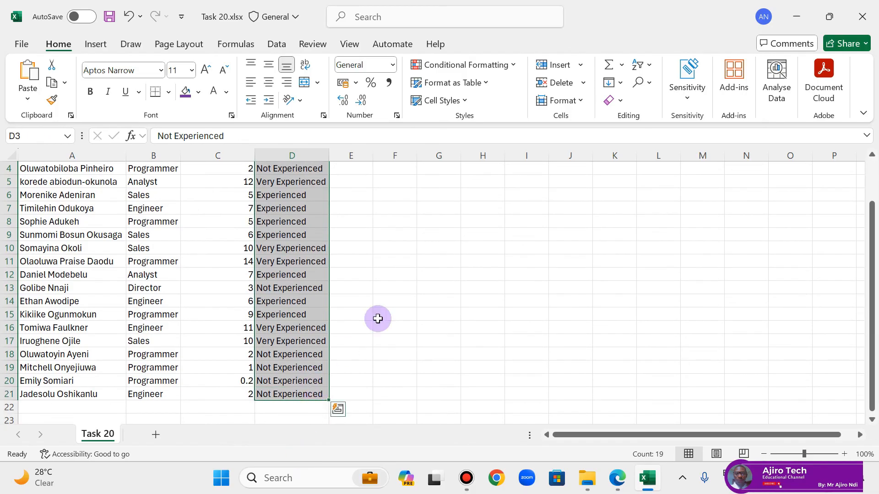
pyautogui.click(514, 66)
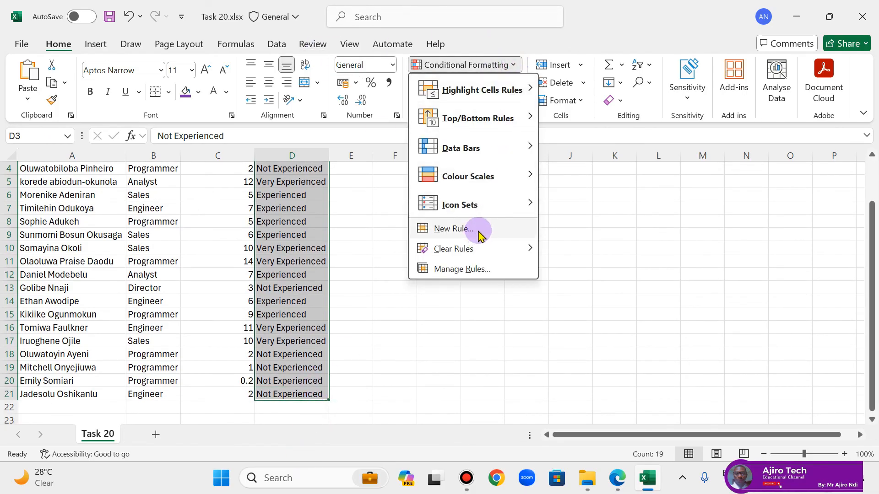
pyautogui.click(478, 231)
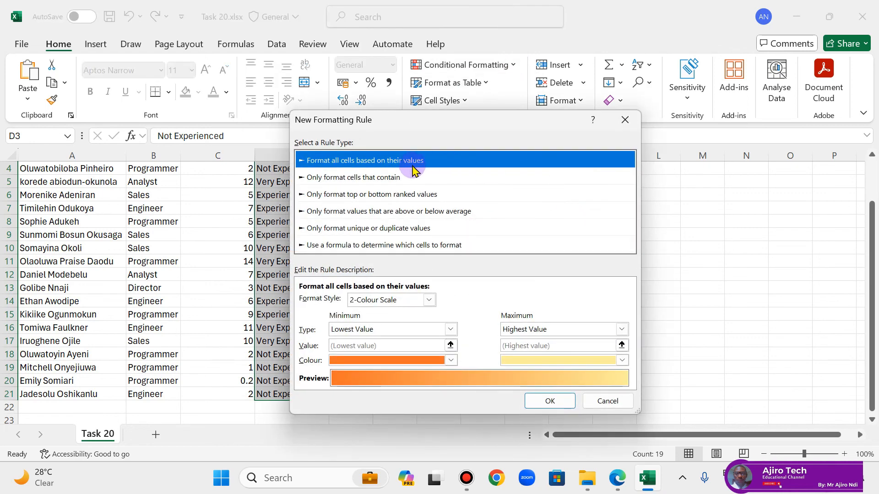
pyautogui.click(354, 180)
pyautogui.click(365, 301)
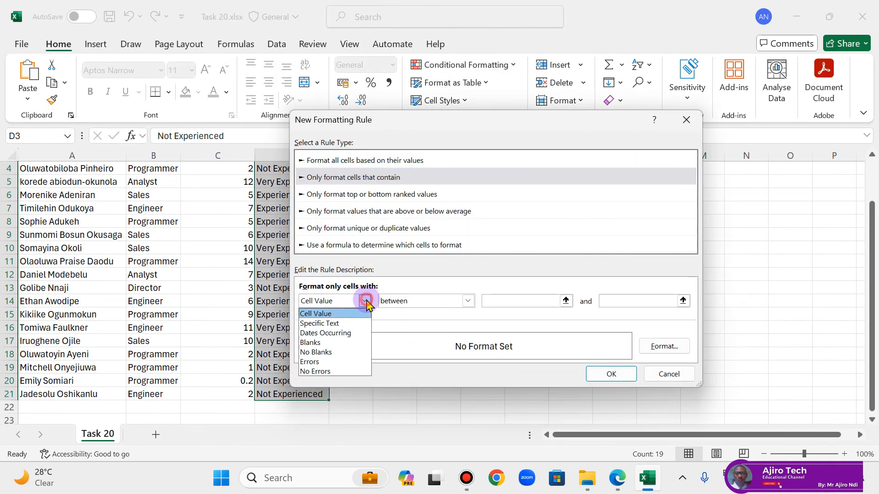
pyautogui.click(362, 324)
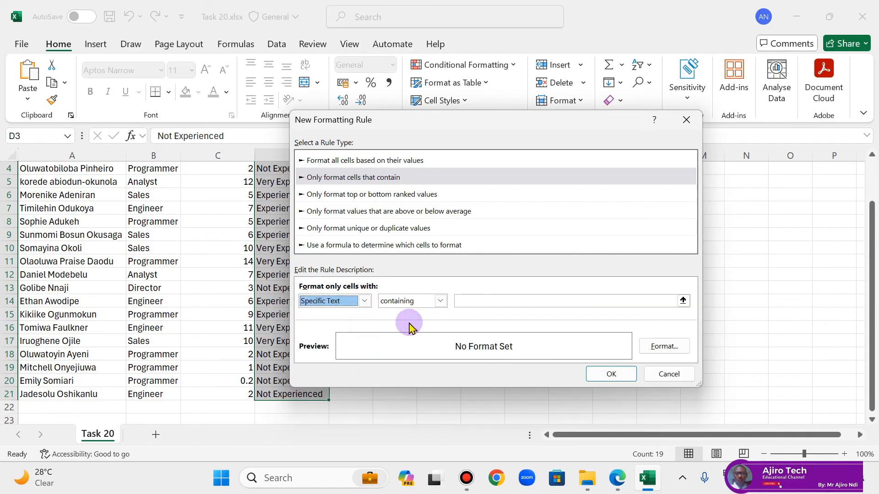
pyautogui.click(490, 301)
pyautogui.hotkey('ctrl', 'v')
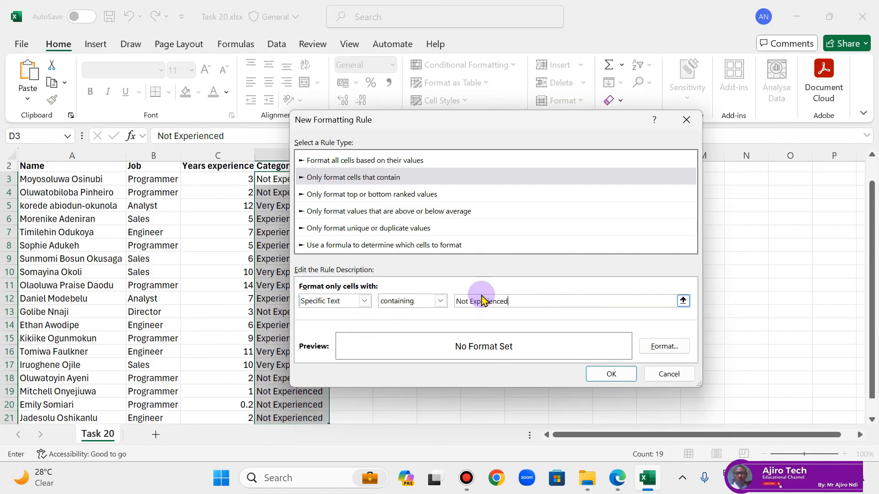
# Step: Set the Not Experienced rule's format to a red background fill and apply the rule
pyautogui.click(665, 347)
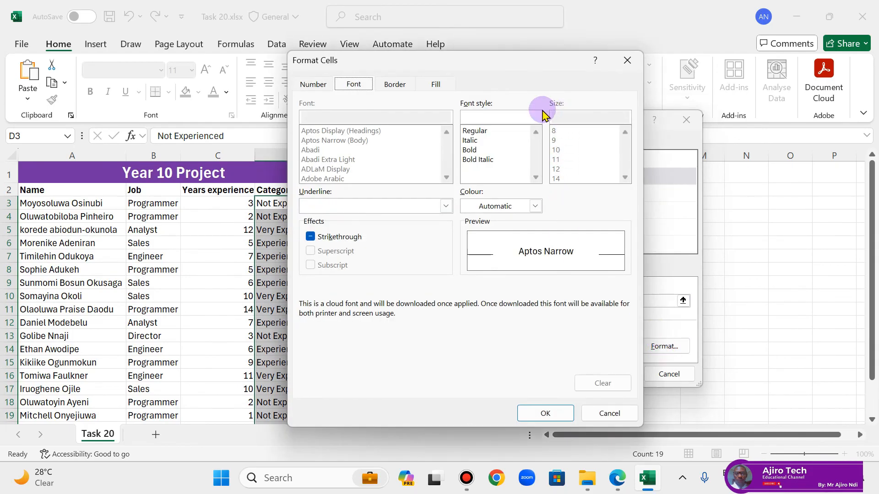
pyautogui.click(430, 83)
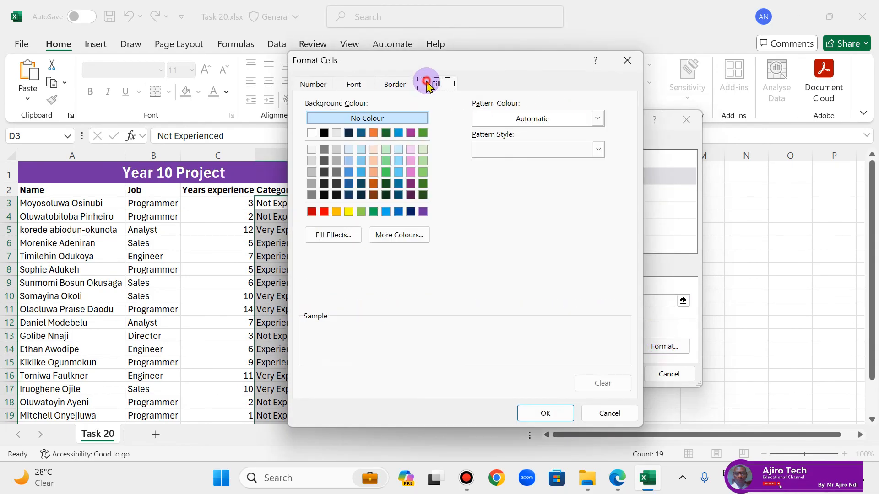
pyautogui.click(324, 212)
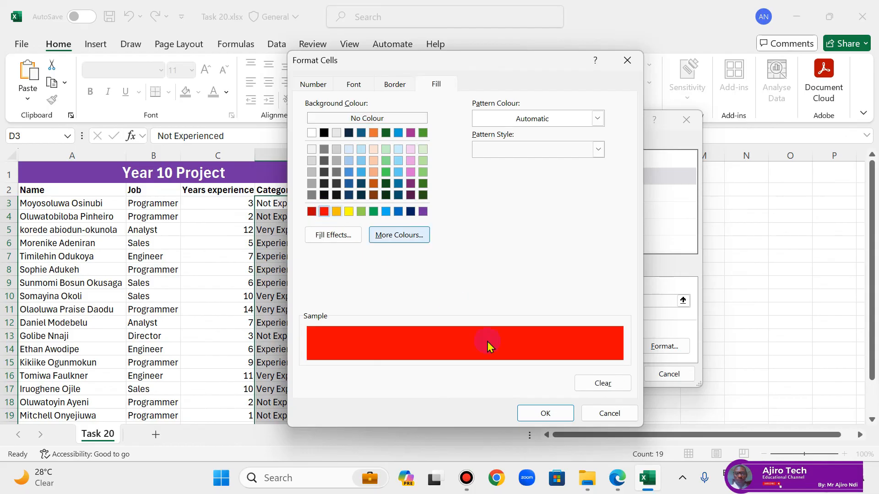
pyautogui.click(542, 417)
pyautogui.click(604, 373)
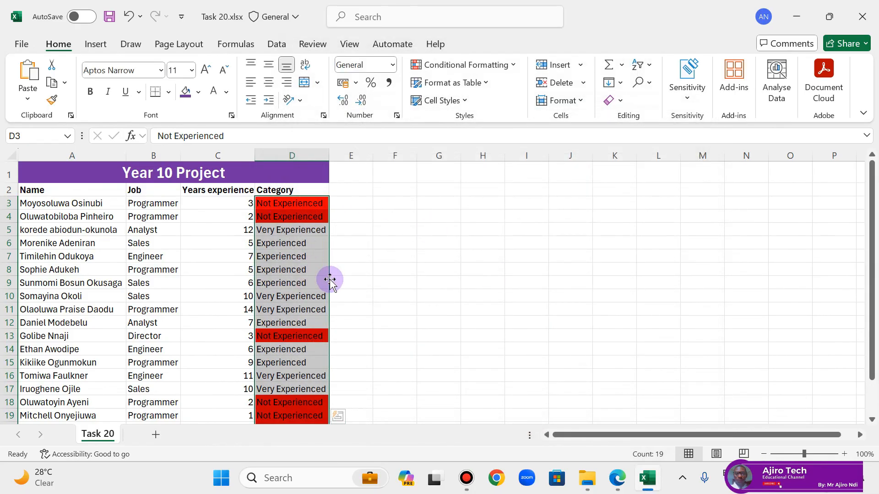
# Step: Copy the text Very Experienced from the Task 20 instructions in the PDF in Edge and return to Excel
pyautogui.click(612, 480)
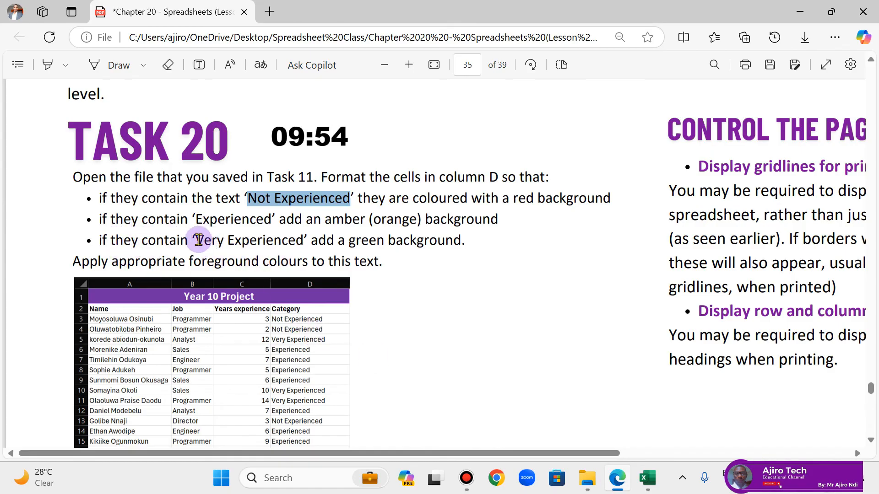
pyautogui.moveTo(195, 240); pyautogui.dragTo(303, 241)
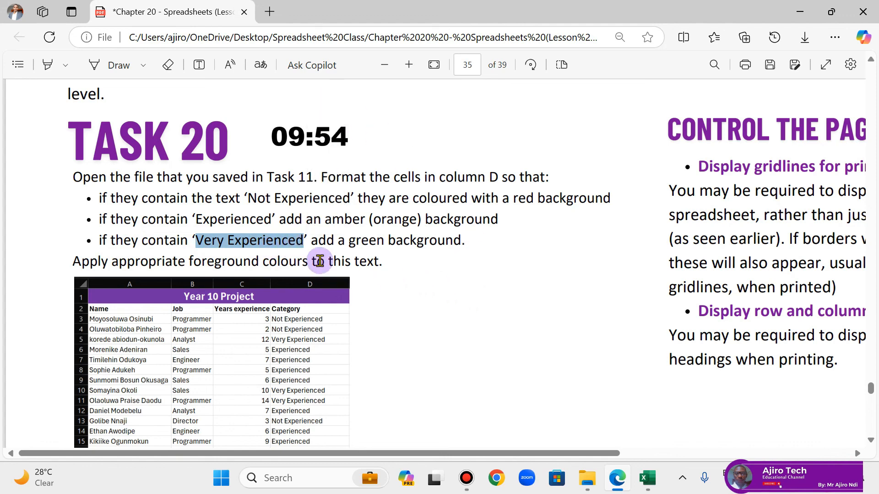
pyautogui.click(652, 480)
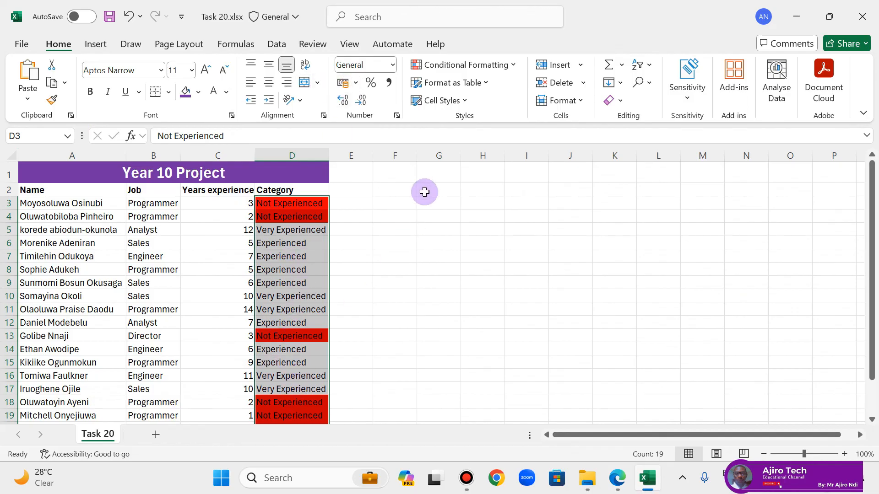
# Step: Start a new conditional formatting rule on D3:D21 for cells with specific text containing Very Experienced
pyautogui.click(513, 65)
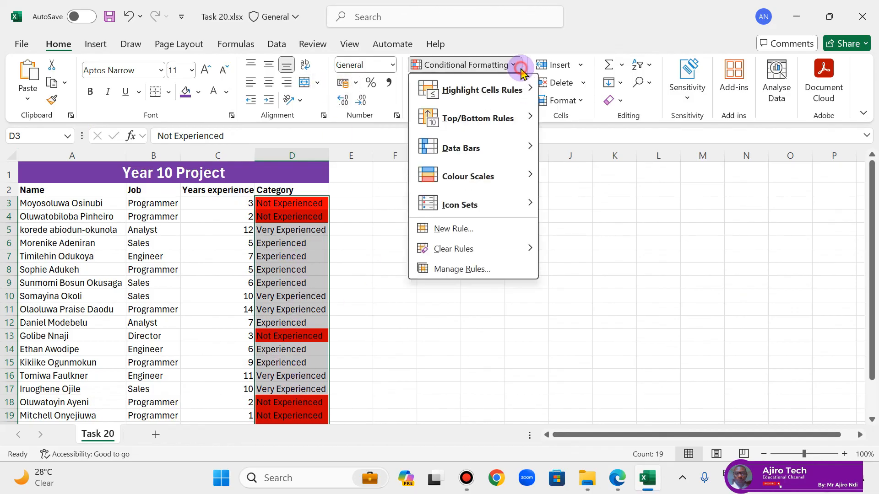
pyautogui.click(458, 229)
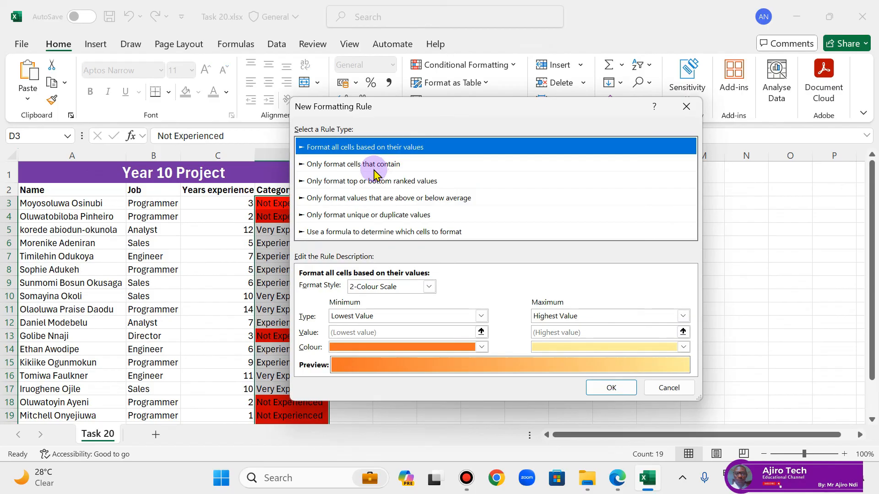
pyautogui.click(374, 171)
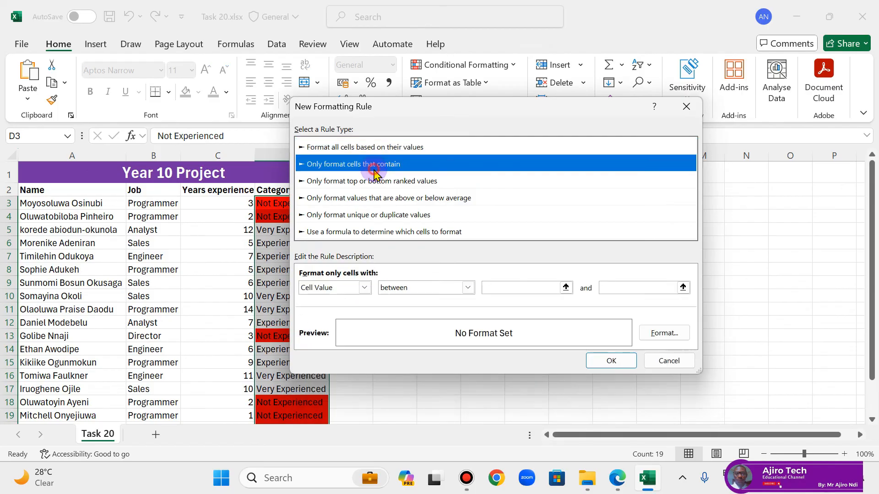
pyautogui.click(364, 287)
pyautogui.click(348, 310)
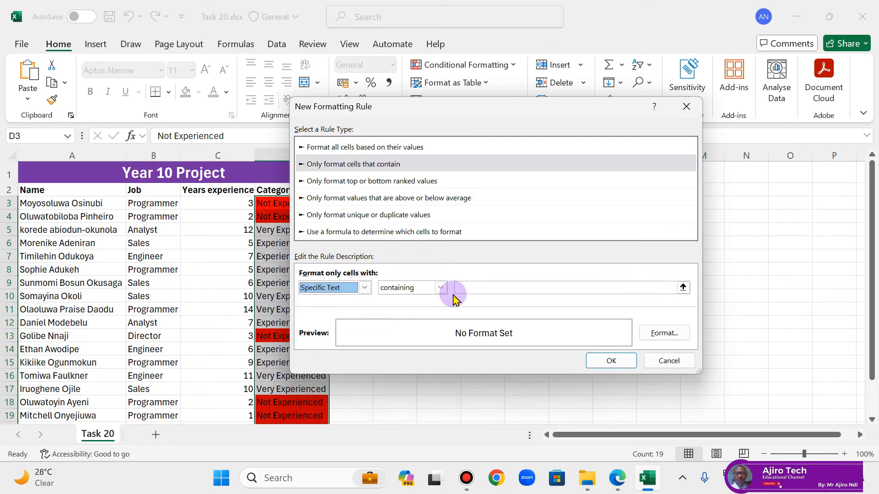
pyautogui.click(524, 291)
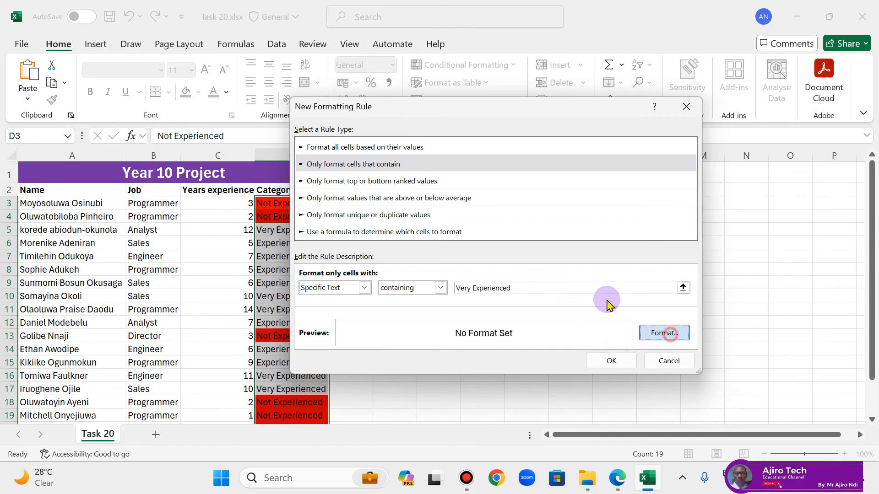
# Step: Set the Very Experienced rule's format to a green background fill and apply the rule
pyautogui.click(663, 334)
pyautogui.click(460, 72)
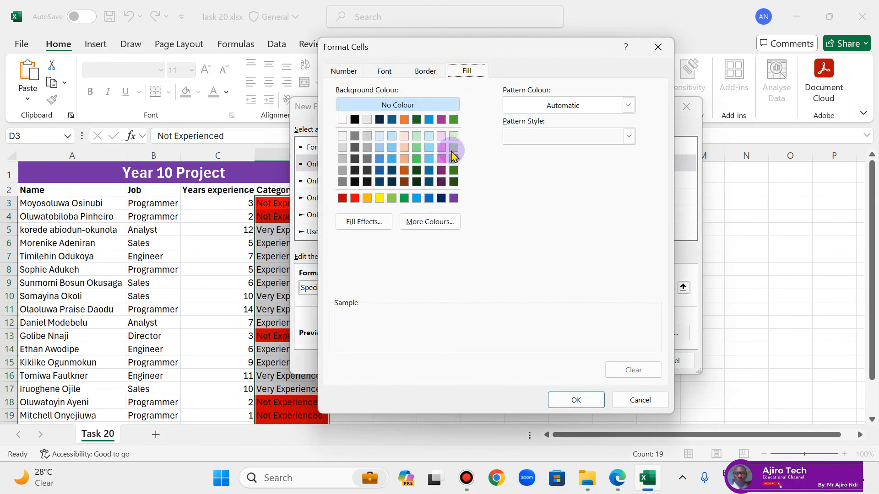
pyautogui.click(453, 120)
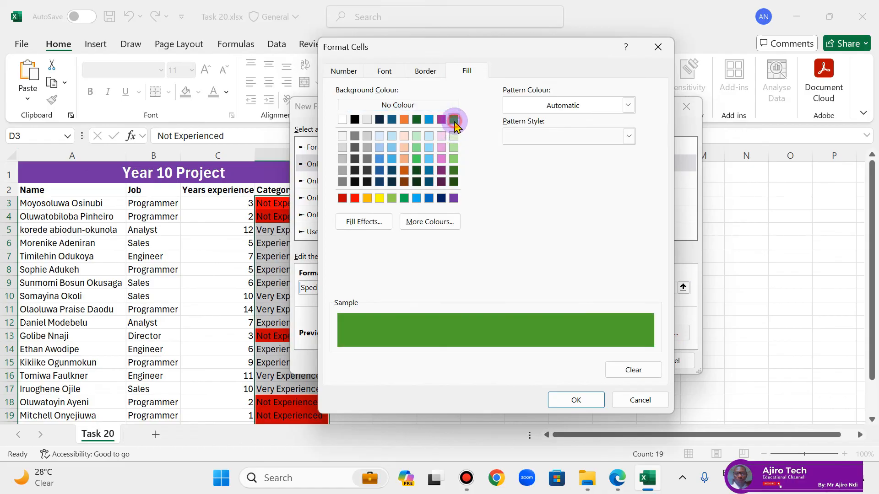
pyautogui.click(577, 402)
pyautogui.click(601, 362)
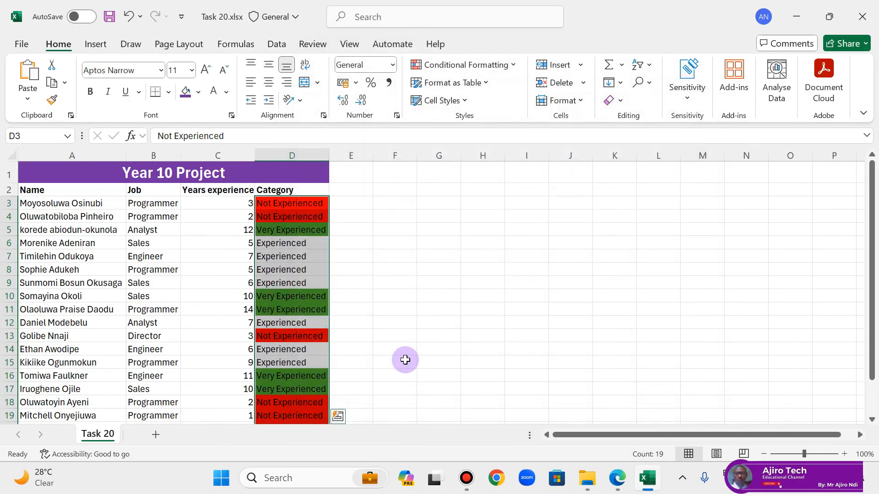
# Step: Copy the text Experienced from the Task 20 instructions in the PDF in Edge and return to Excel
pyautogui.click(617, 478)
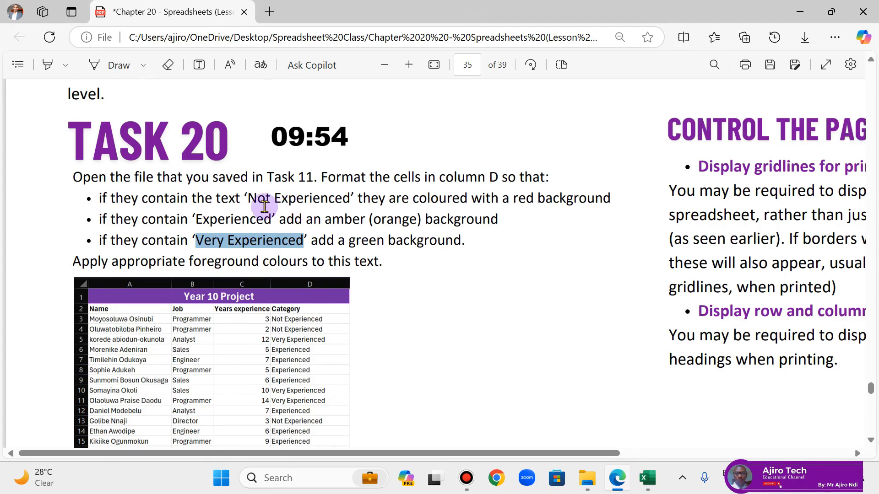
pyautogui.moveTo(196, 220); pyautogui.dragTo(271, 219)
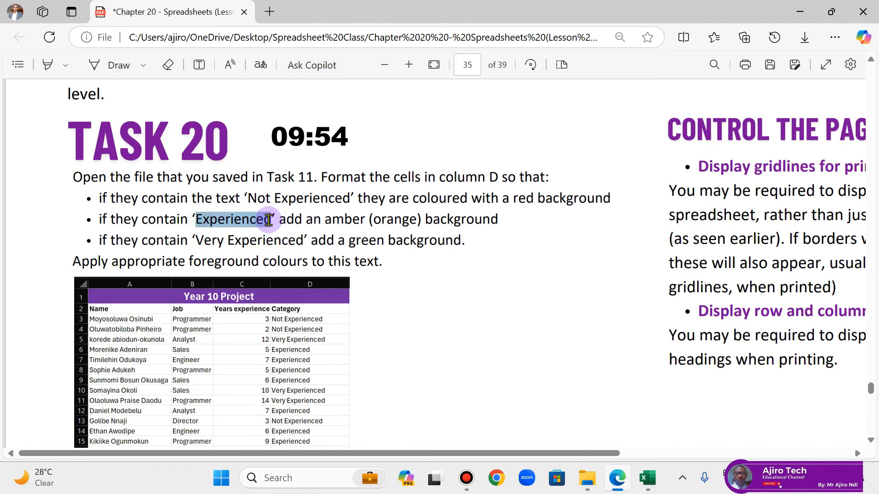
pyautogui.click(297, 83)
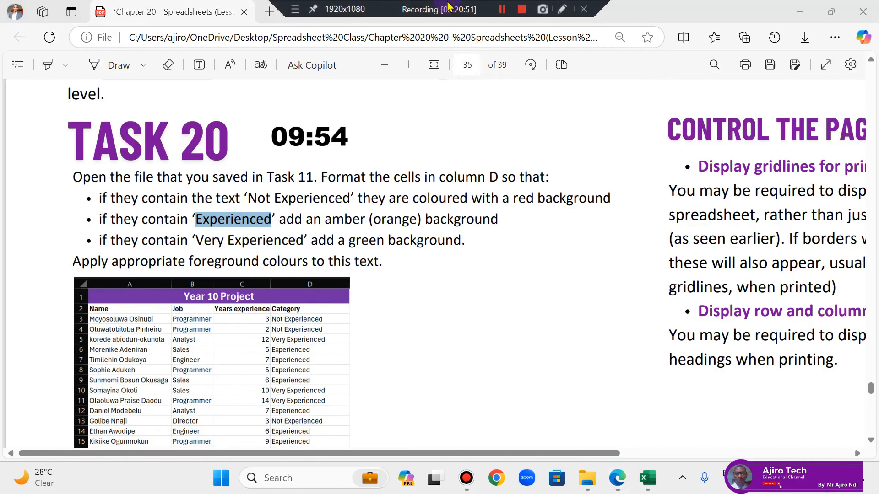
pyautogui.click(428, 398)
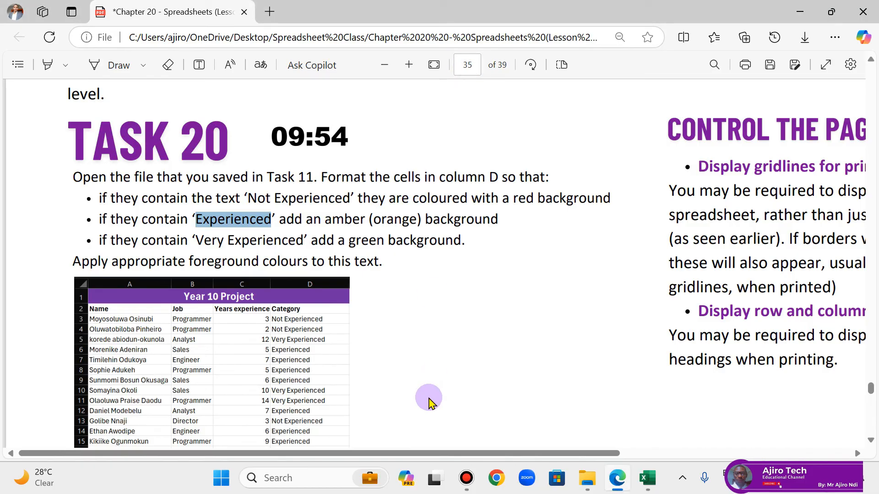
pyautogui.click(647, 478)
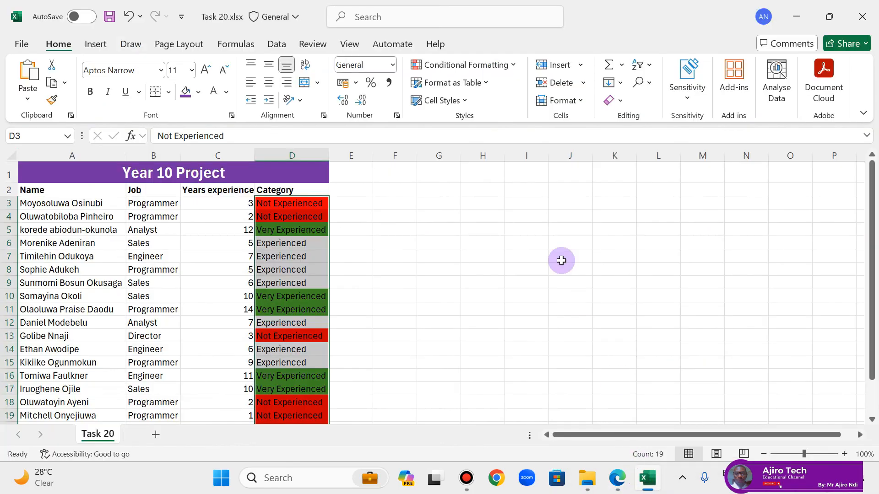
# Step: Start a new conditional formatting rule on D3:D21 for cells with specific text beginning with Experienced
pyautogui.click(512, 64)
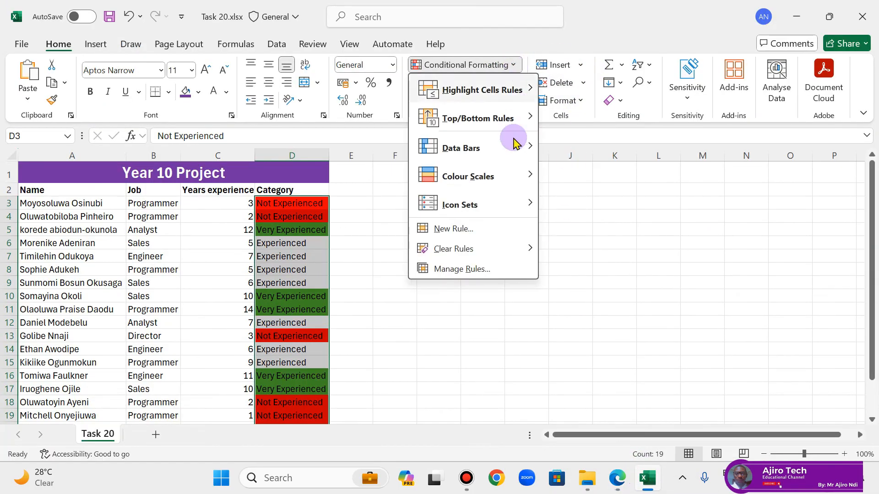
pyautogui.click(500, 231)
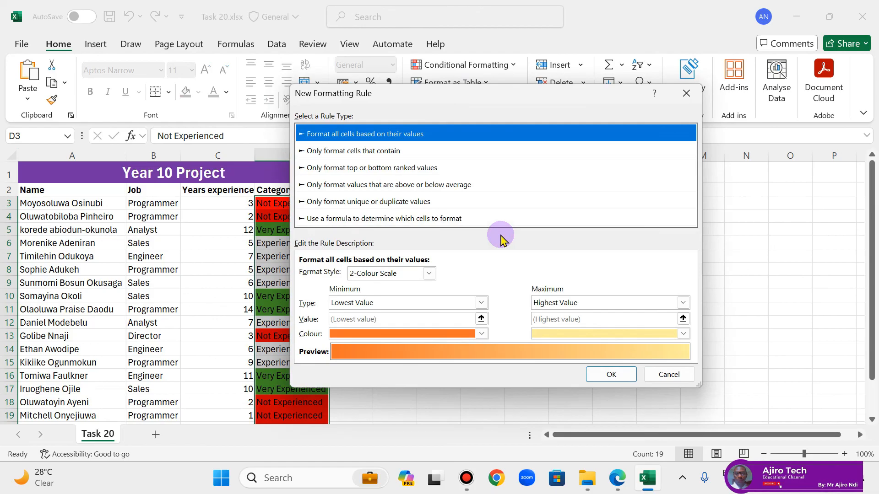
pyautogui.click(320, 151)
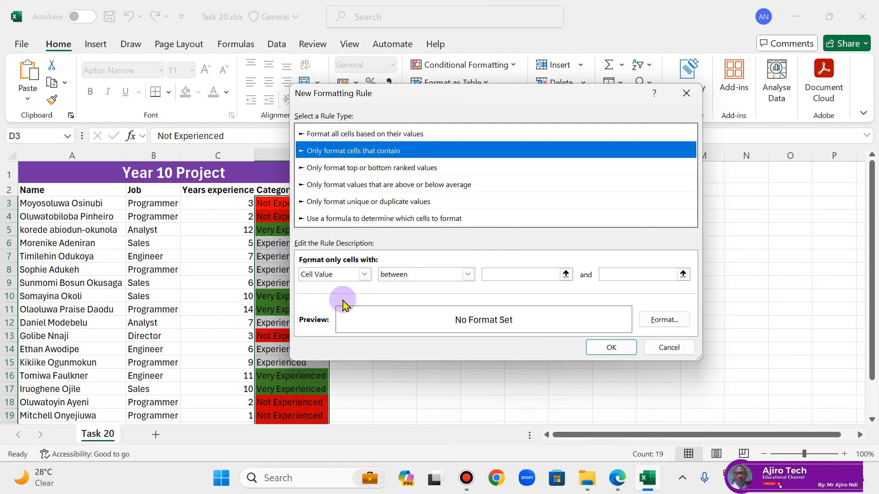
pyautogui.click(364, 274)
pyautogui.click(350, 297)
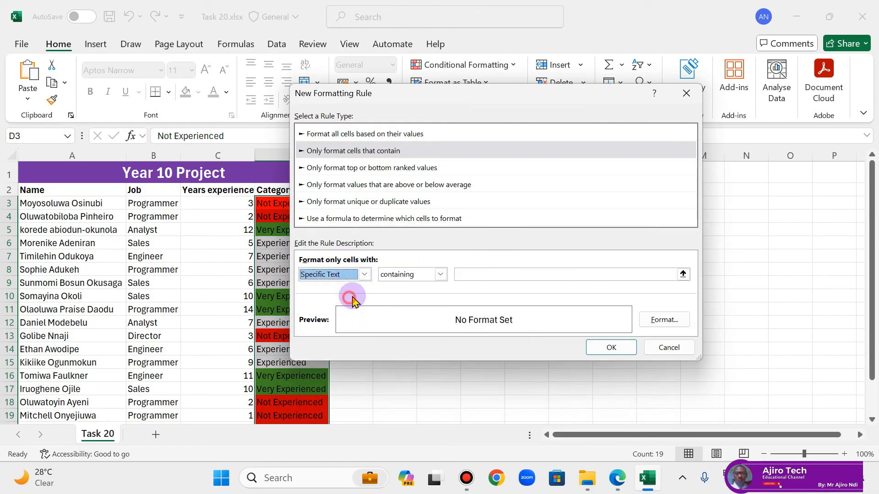
pyautogui.click(439, 274)
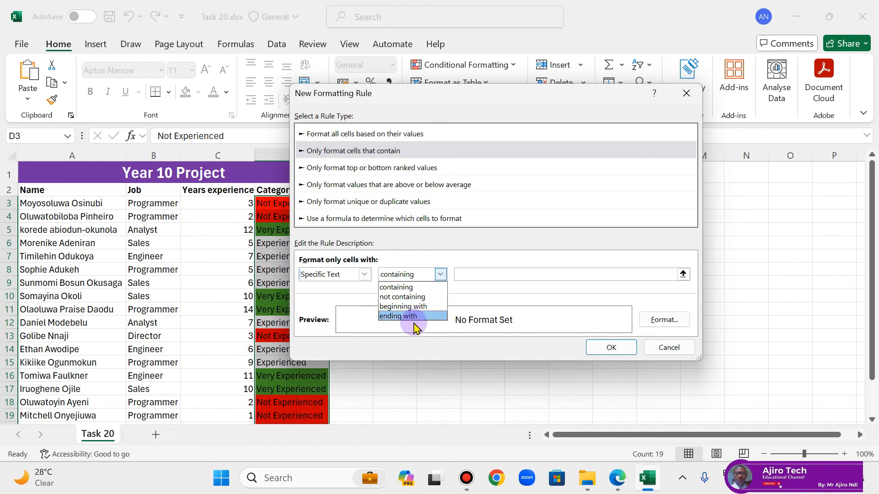
pyautogui.click(417, 306)
pyautogui.click(474, 277)
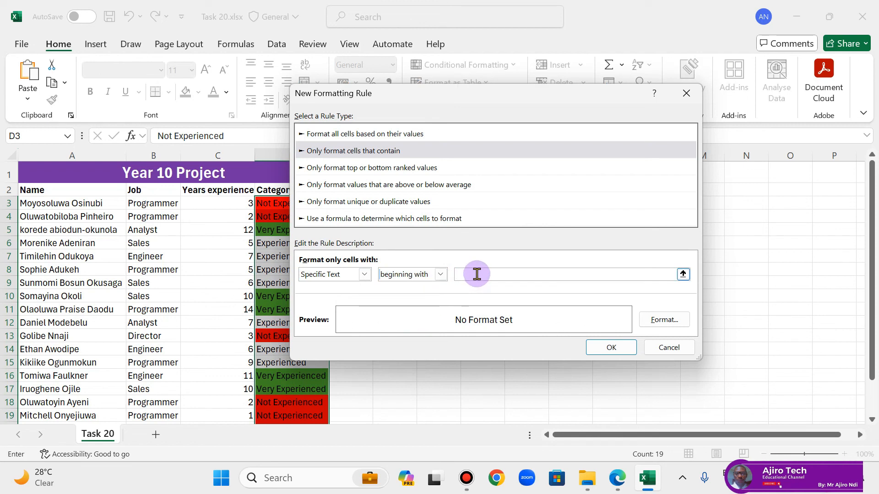
# Step: Set the Experienced rule's format to an amber background fill and apply the rule
pyautogui.click(656, 320)
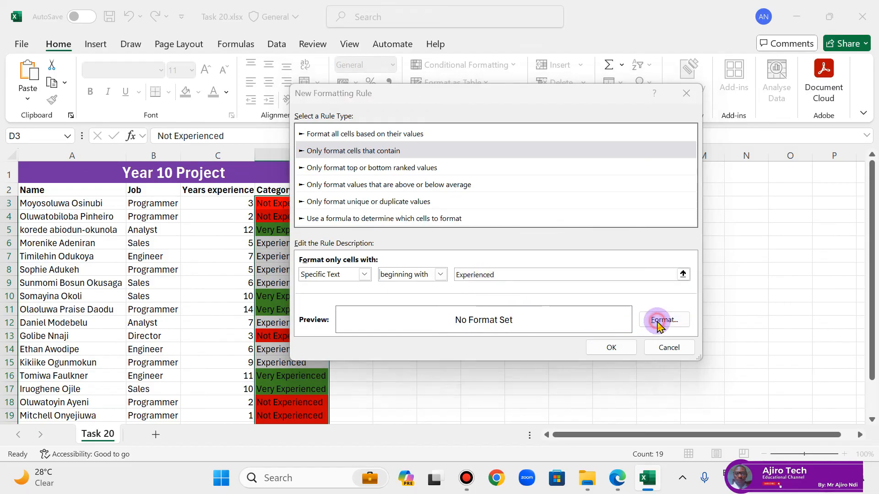
pyautogui.click(367, 184)
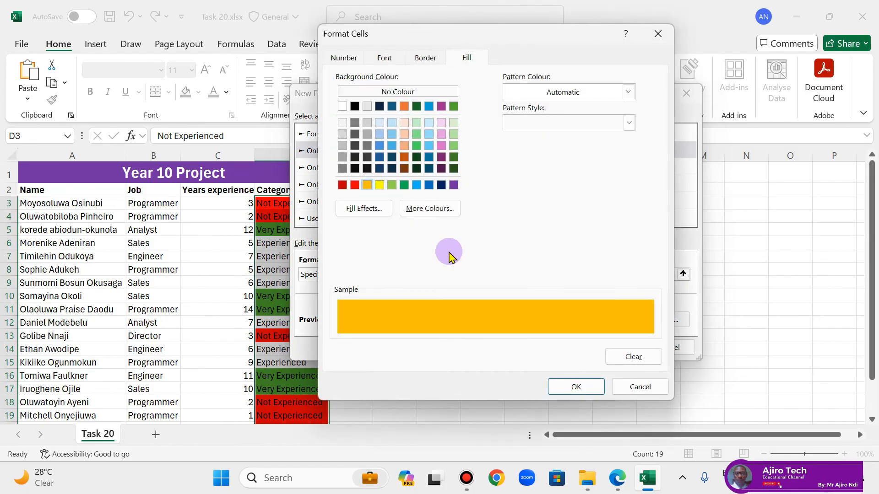
pyautogui.click(577, 394)
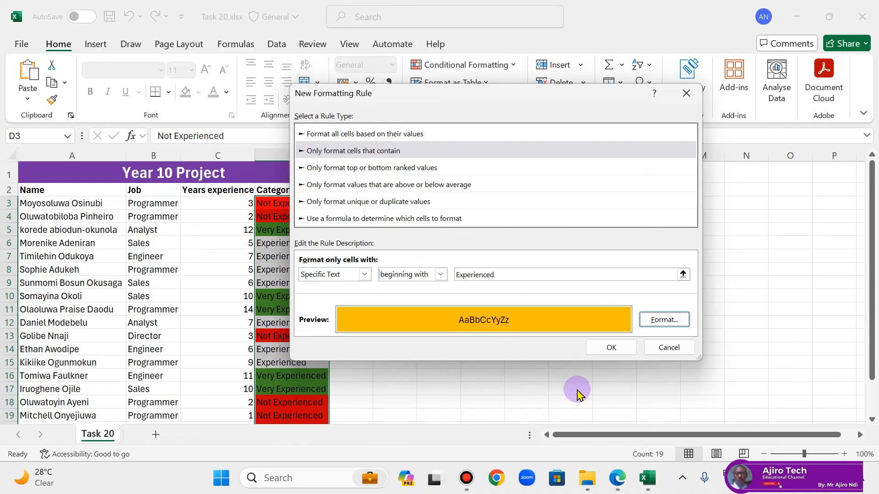
pyautogui.click(607, 348)
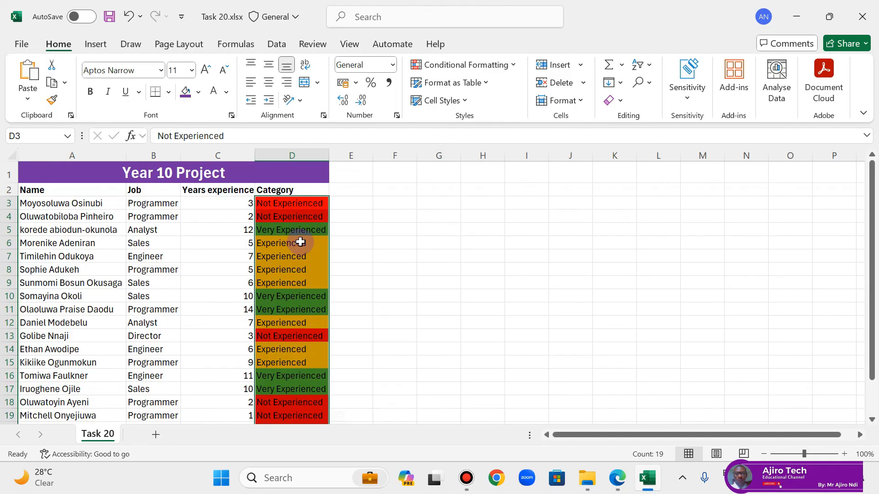
# Step: Switch to the PDF in Edge to check the Task 20 instructions
pyautogui.click(615, 486)
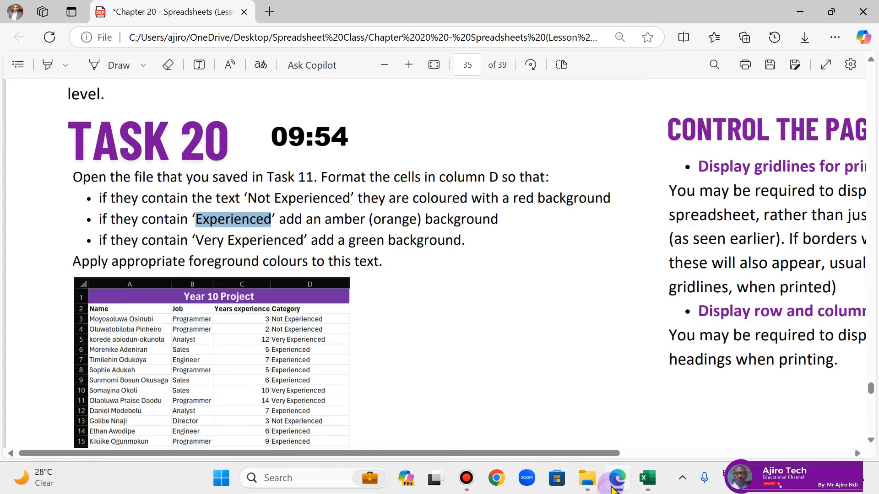
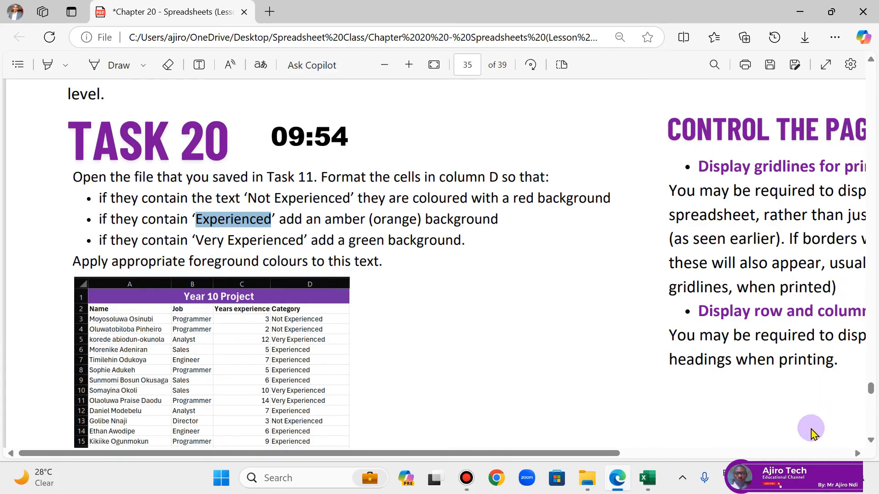
# Step: Switch to Excel and open the conditional formatting rule containing Not Experienced for editing
pyautogui.click(646, 479)
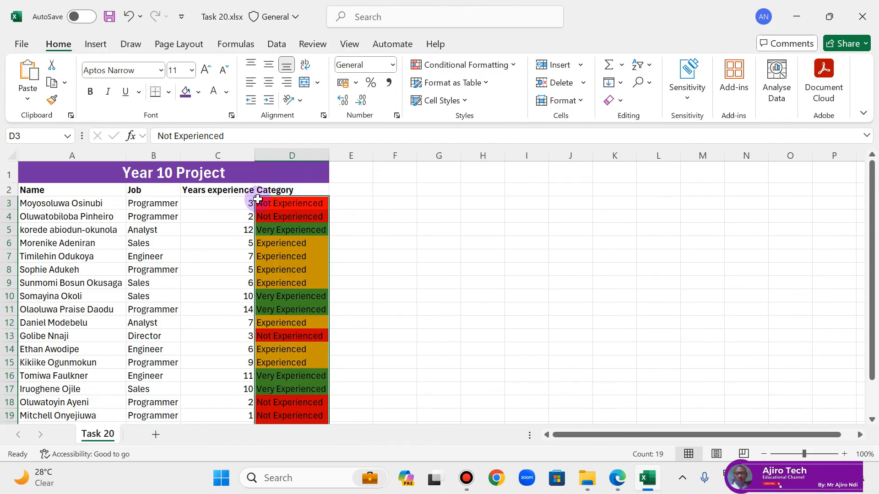
pyautogui.click(503, 65)
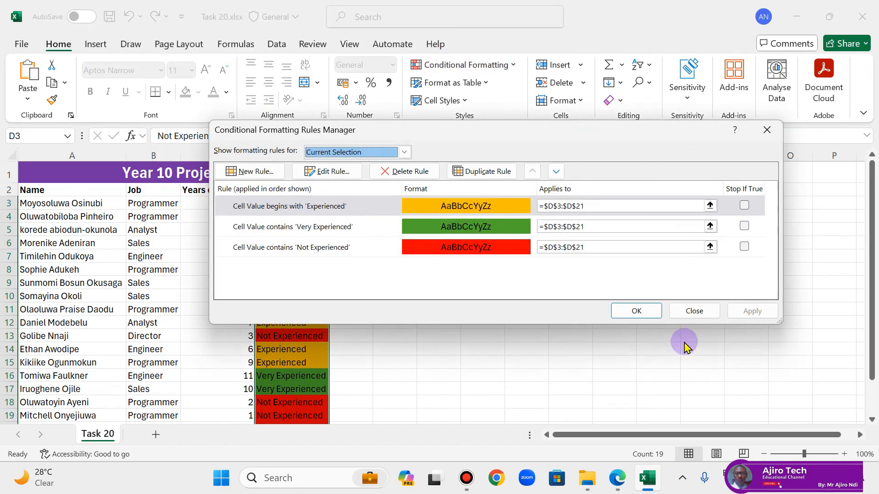
pyautogui.click(396, 256)
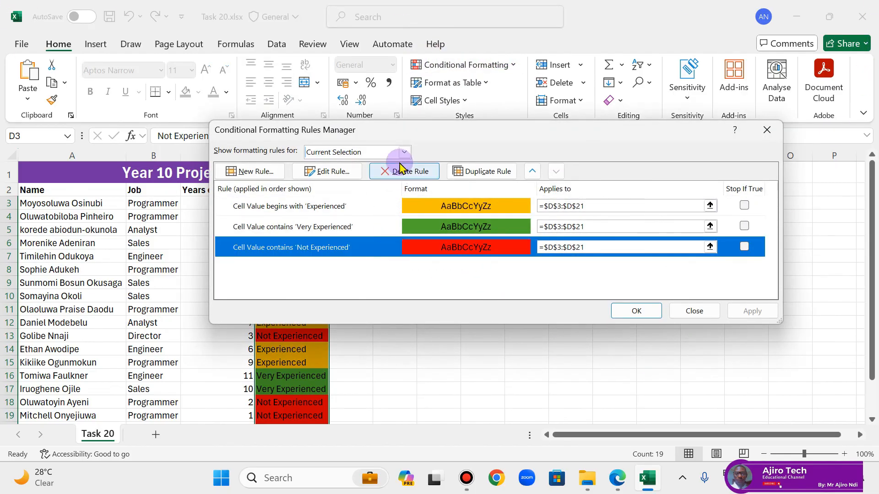
pyautogui.click(341, 174)
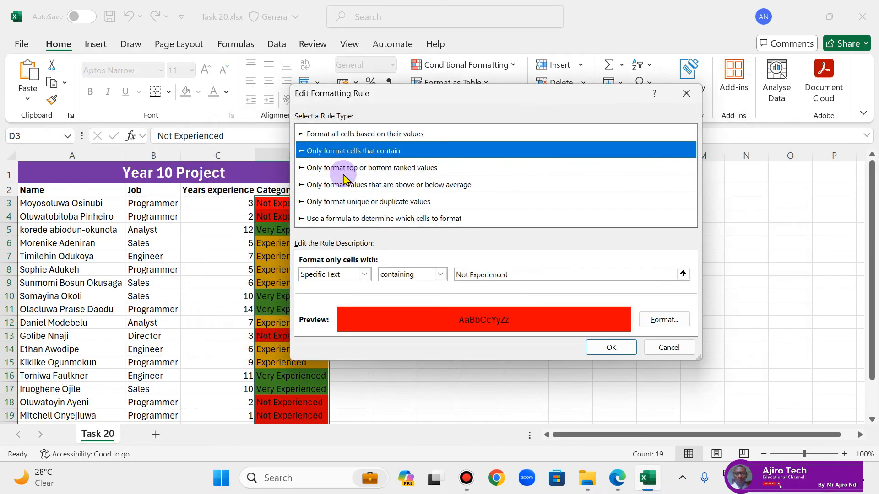
# Step: Set the Not Experienced rule's font colour to white and apply the rule to D3:D21
pyautogui.click(663, 319)
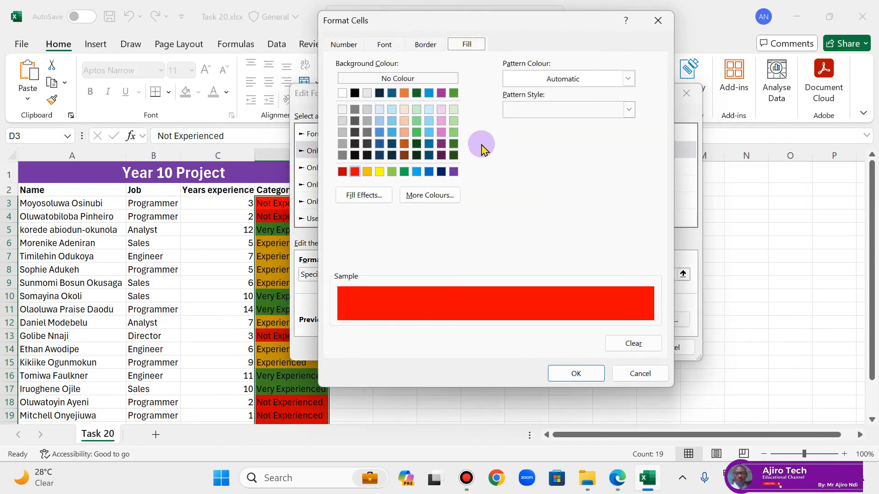
pyautogui.click(372, 46)
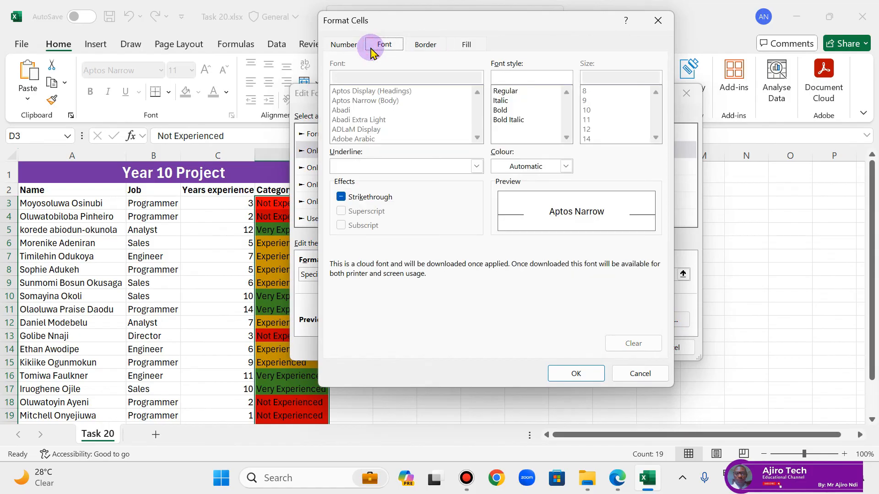
pyautogui.click(566, 166)
pyautogui.click(498, 221)
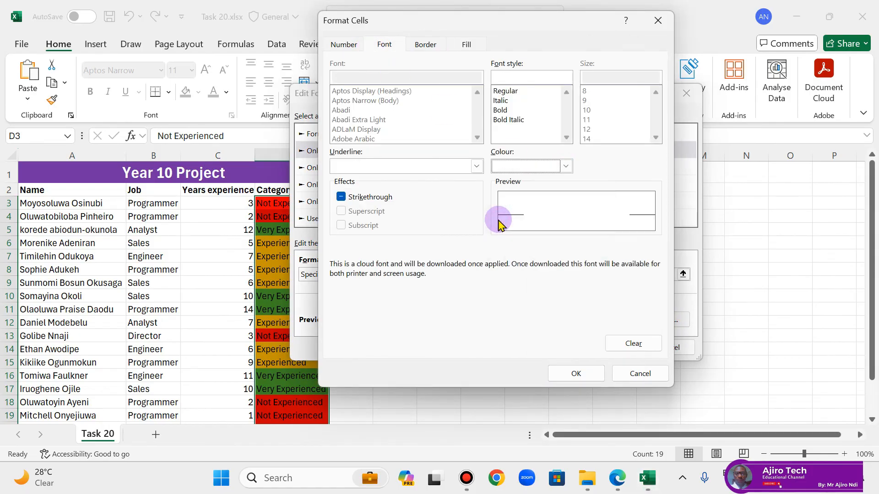
pyautogui.click(579, 374)
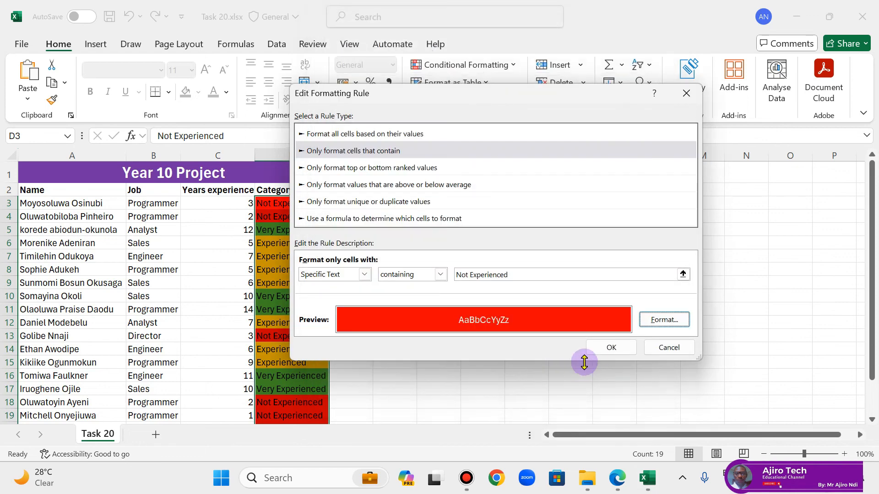
pyautogui.click(603, 348)
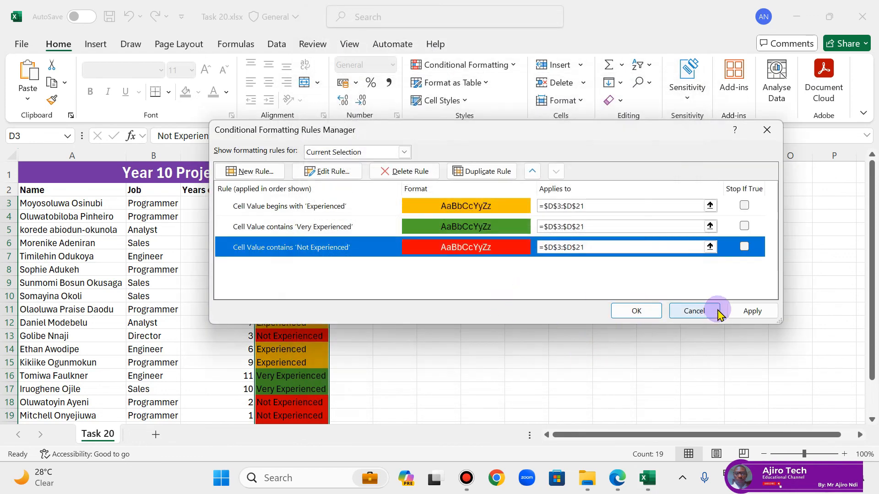
pyautogui.click(734, 312)
pyautogui.click(637, 311)
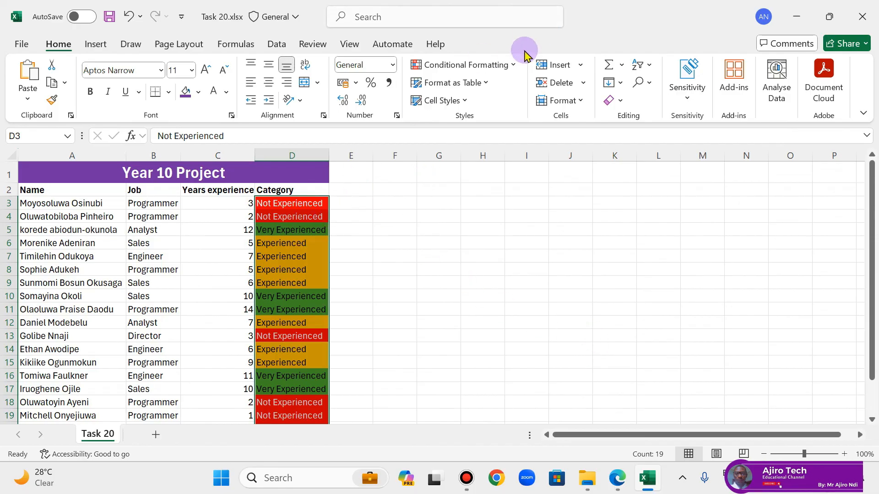
pyautogui.click(513, 65)
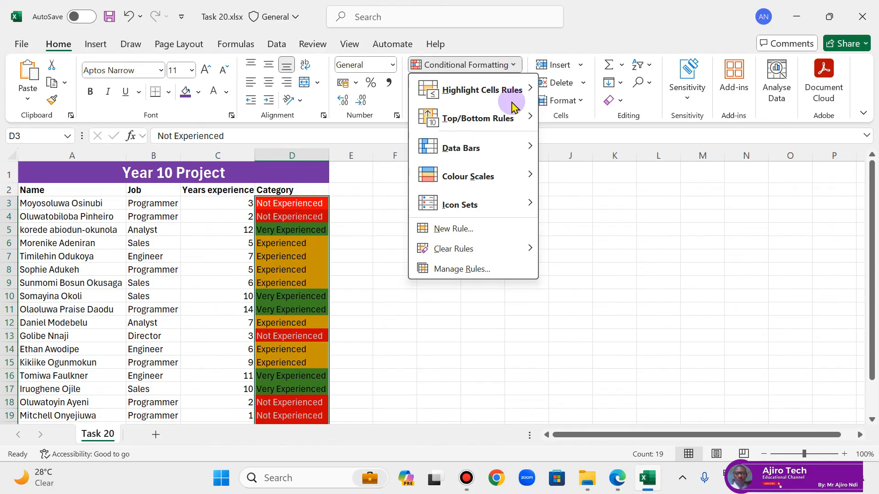
pyautogui.click(508, 269)
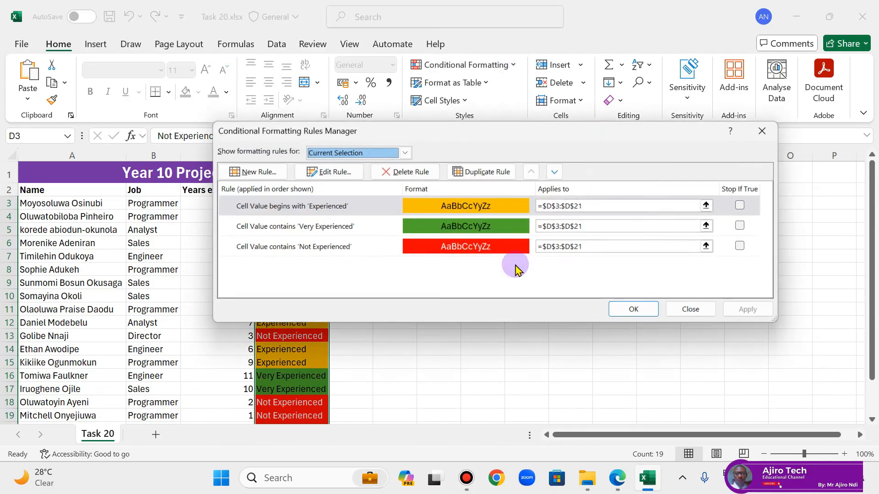
pyautogui.click(350, 247)
pyautogui.click(333, 170)
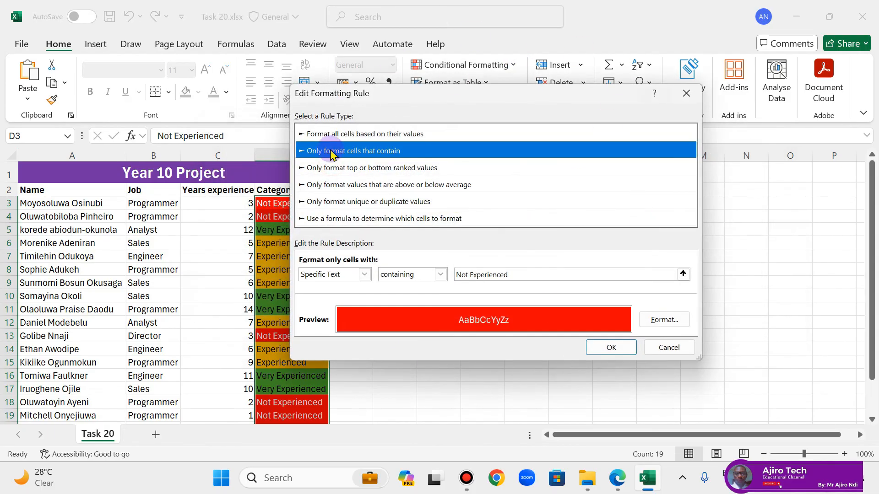
pyautogui.click(686, 93)
pyautogui.click(699, 312)
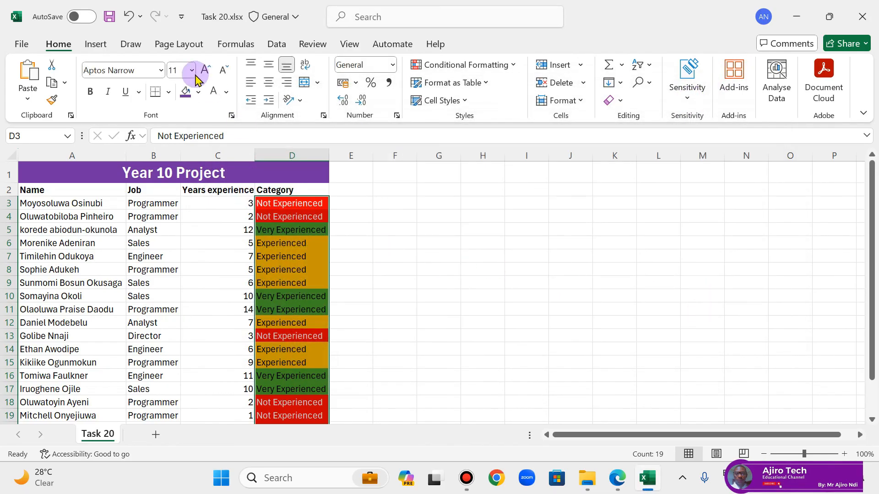
# Step: Save the Task 20 workbook and close it
pyautogui.click(110, 16)
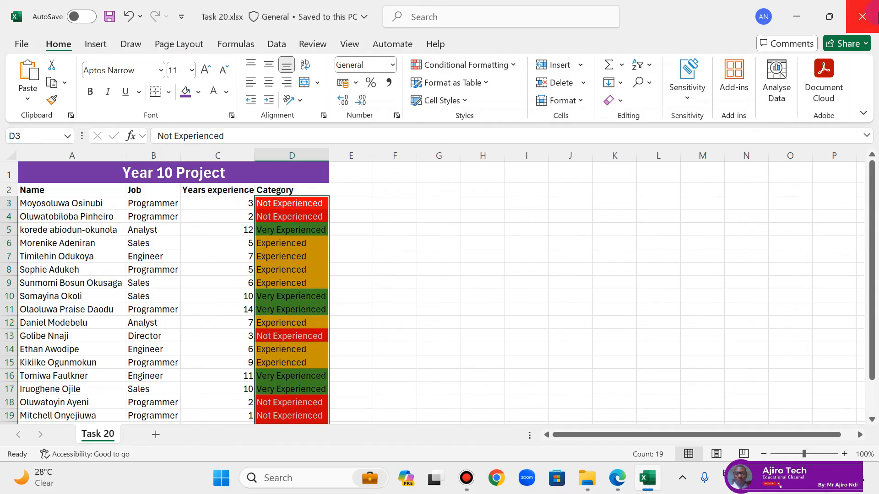
pyautogui.click(869, 14)
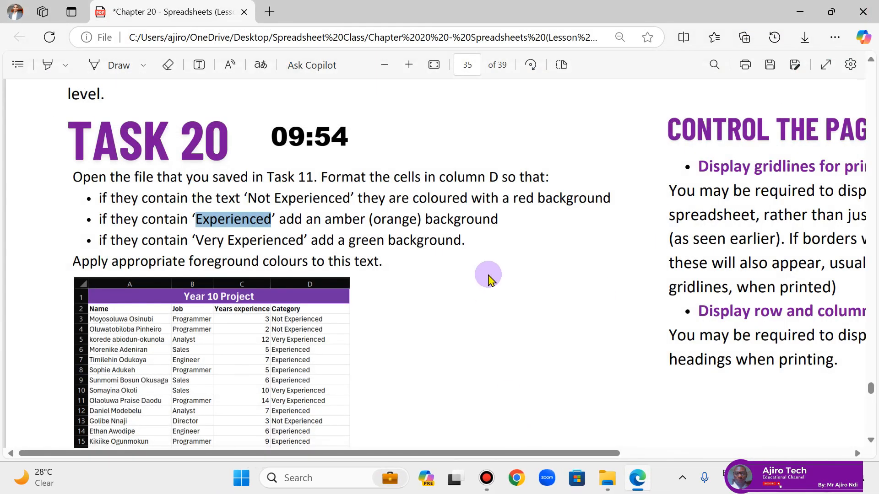
# Step: Read the PDF sections on adjusting page orientation and controlling the page layout for printing
pyautogui.hscroll(6, 488, 275)
pyautogui.scroll(-2, 488, 274)
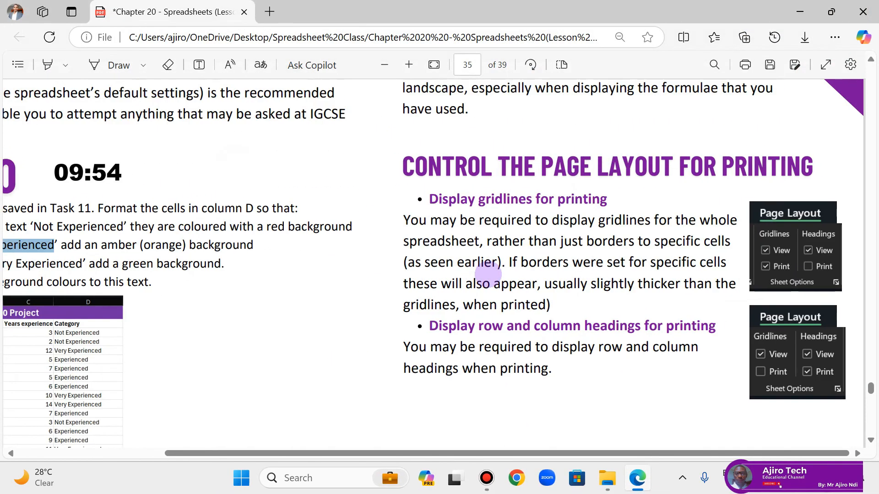
pyautogui.scroll(1, 488, 274)
pyautogui.scroll(3, 488, 276)
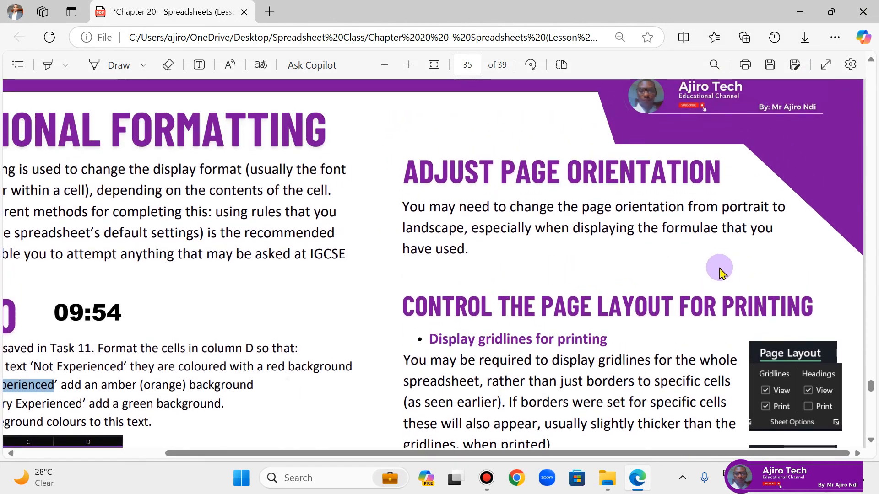
pyautogui.scroll(-2, 625, 293)
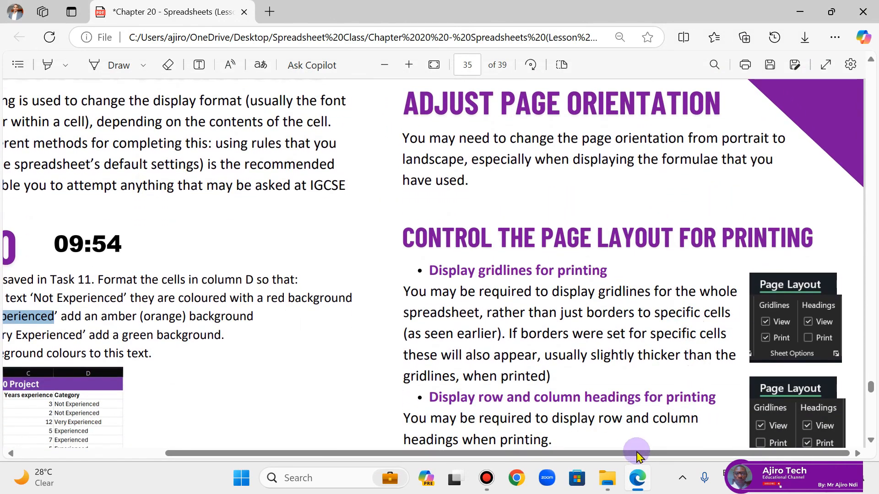
# Step: Switch to File Explorer, refresh the Spreadsheet Lesson Slide Source Files folder and open Task 20.xlsx
pyautogui.click(607, 478)
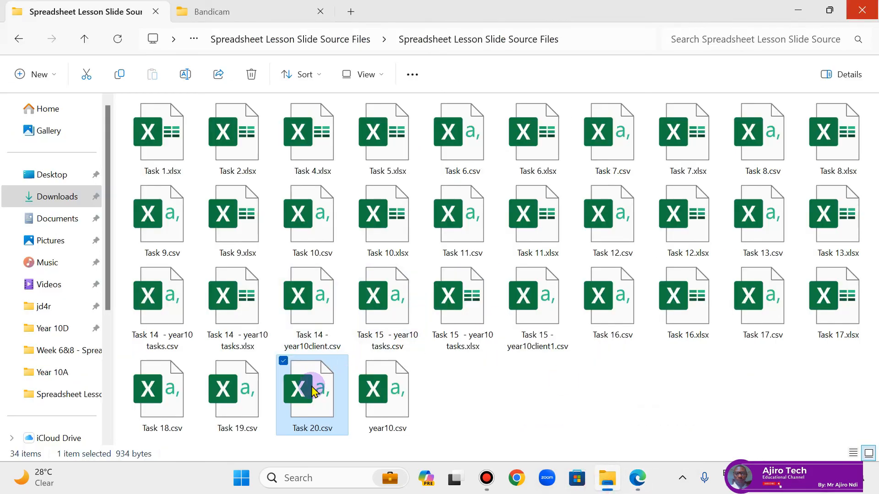
pyautogui.click(118, 38)
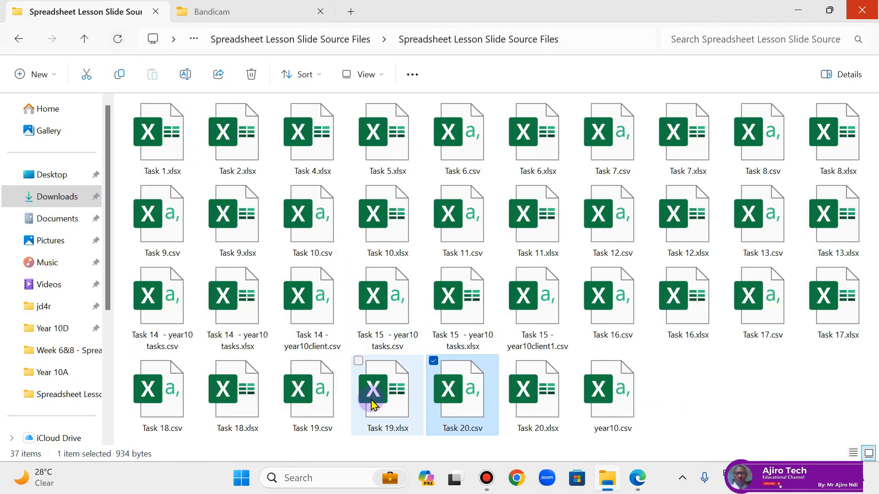
pyautogui.click(520, 405)
pyautogui.doubleClick(521, 405)
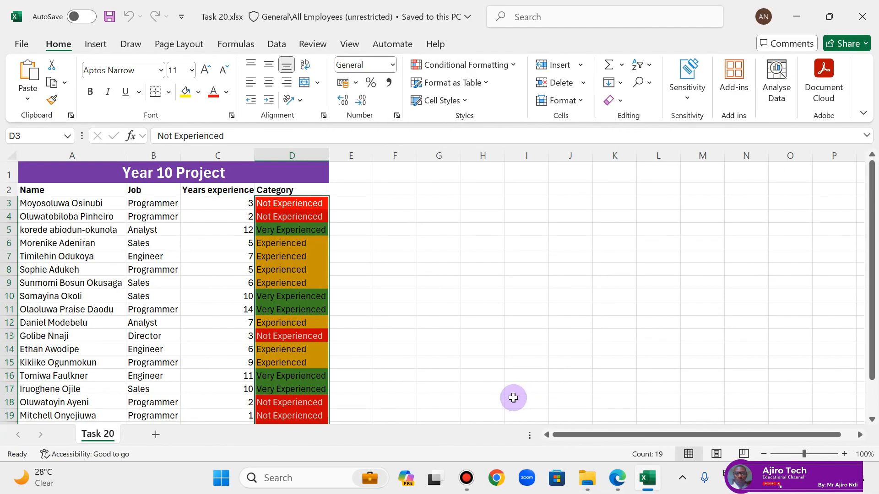
# Step: Glance at the PDF in Edge, return to Excel and examine the Task 20 sheet's print preview and page orientation
pyautogui.click(620, 479)
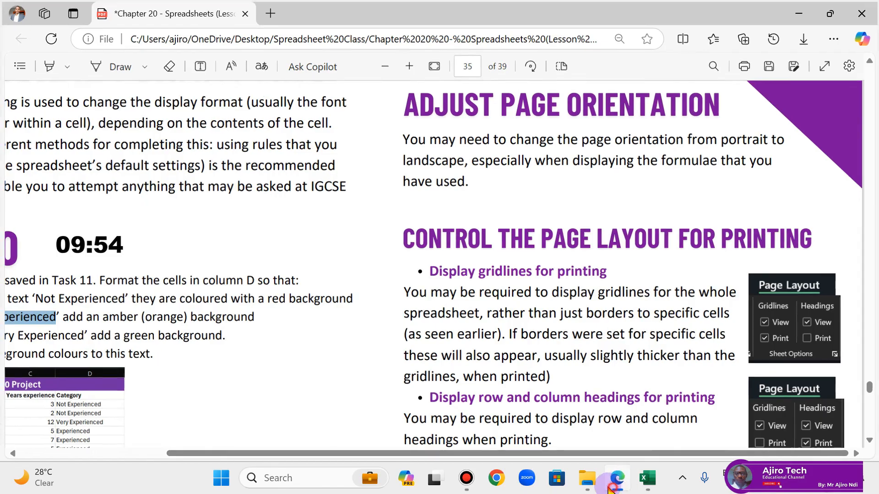
pyautogui.click(648, 478)
pyautogui.click(22, 41)
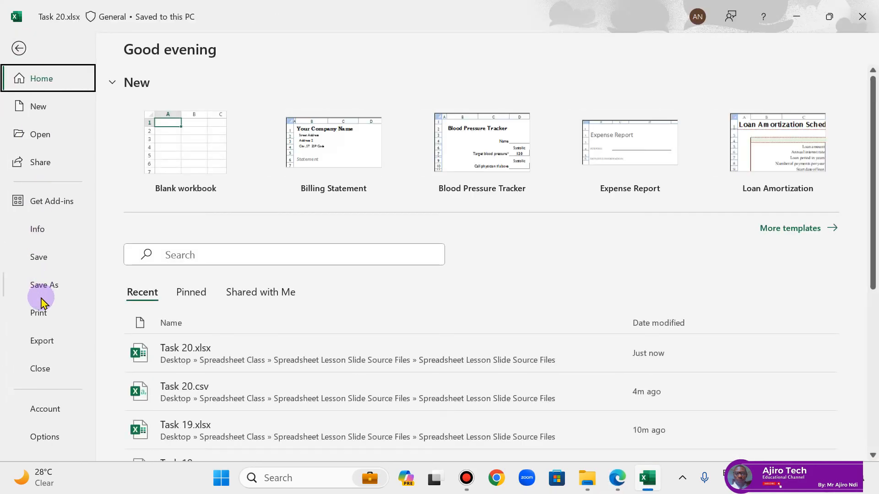
pyautogui.click(38, 315)
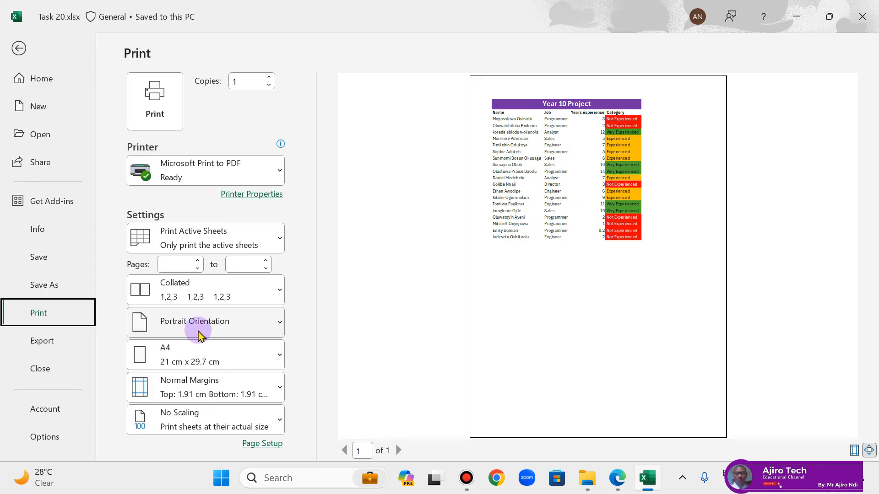
pyautogui.click(18, 48)
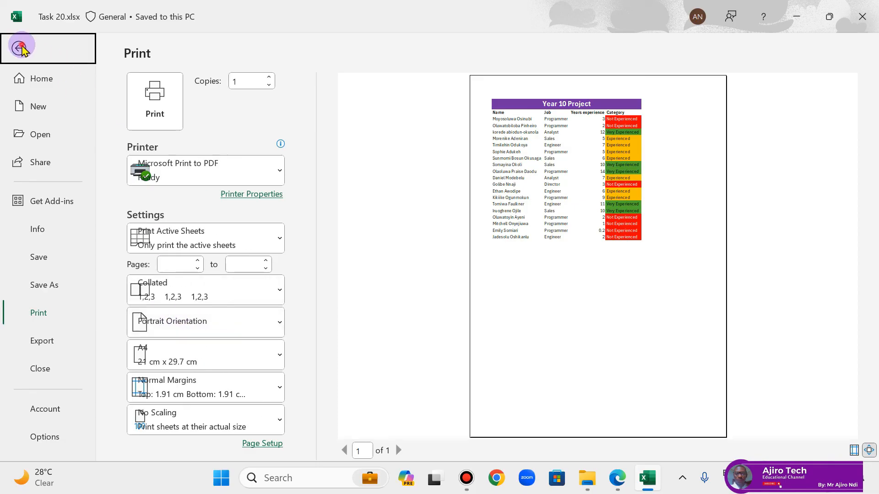
# Step: Check the PDF's printing notes in Edge, return to Excel and enable gridline printing for the Task 20 sheet
pyautogui.click(616, 477)
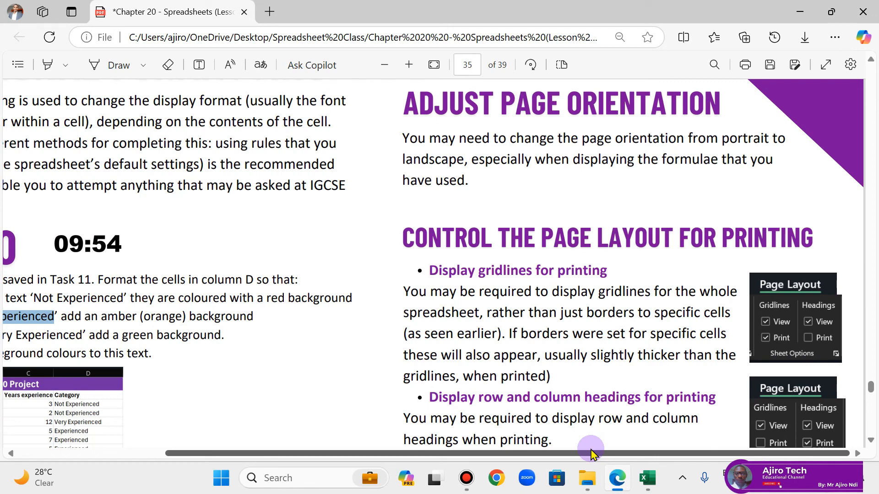
pyautogui.click(647, 477)
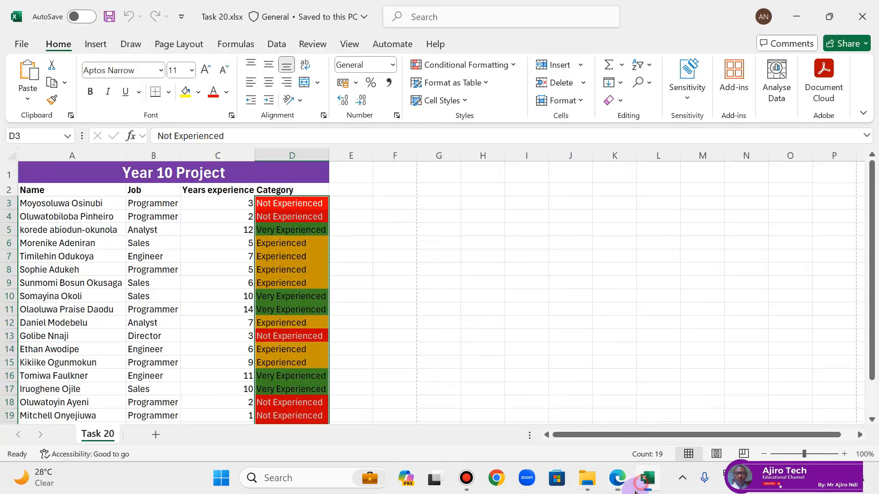
pyautogui.click(277, 44)
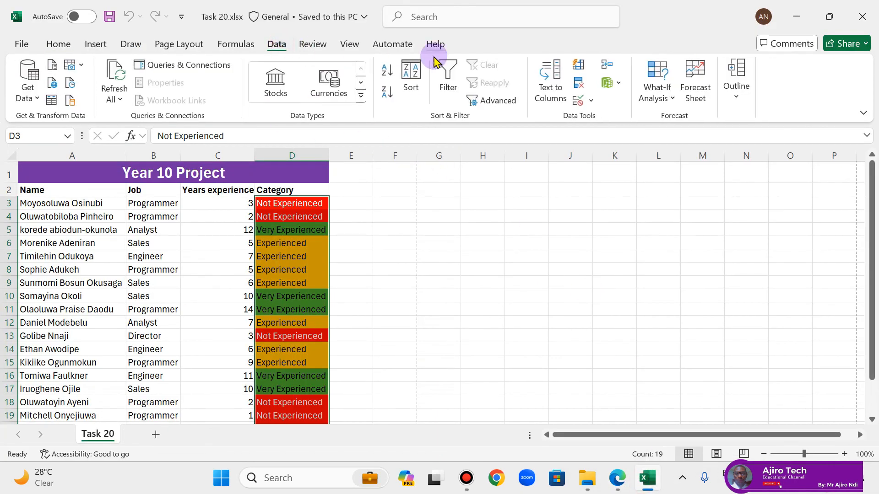
pyautogui.click(247, 45)
pyautogui.click(188, 44)
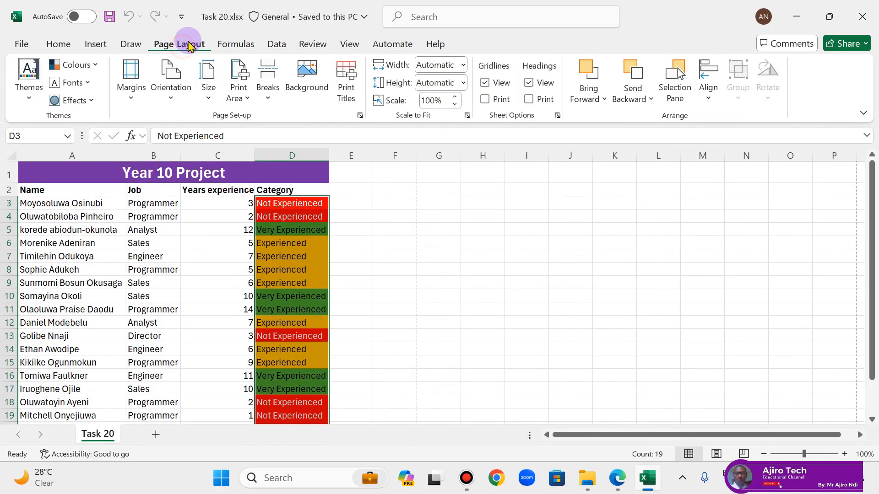
pyautogui.click(494, 87)
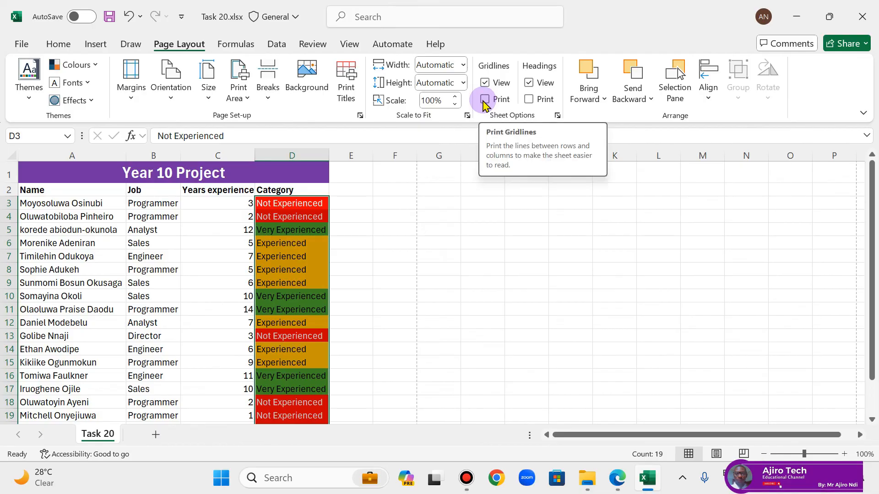
pyautogui.click(485, 100)
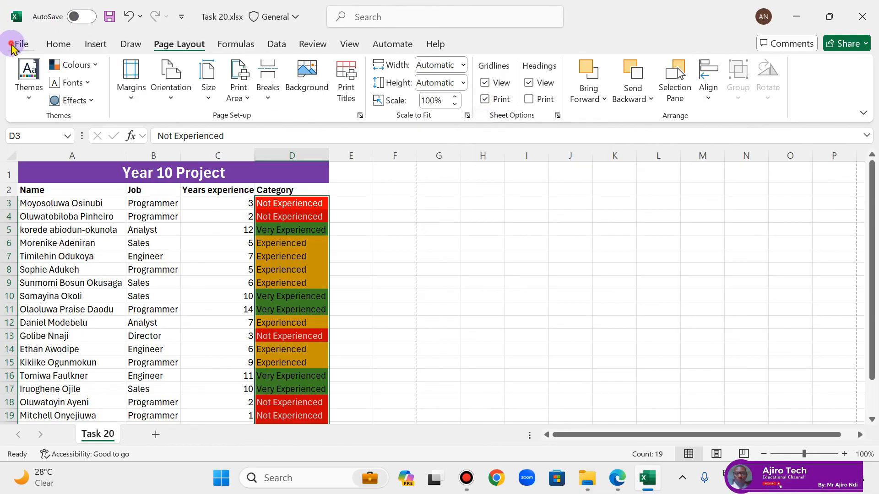
# Step: Check the Task 20 sheet's gridlines in the print preview and turn gridline printing back off
pyautogui.click(12, 44)
pyautogui.click(21, 311)
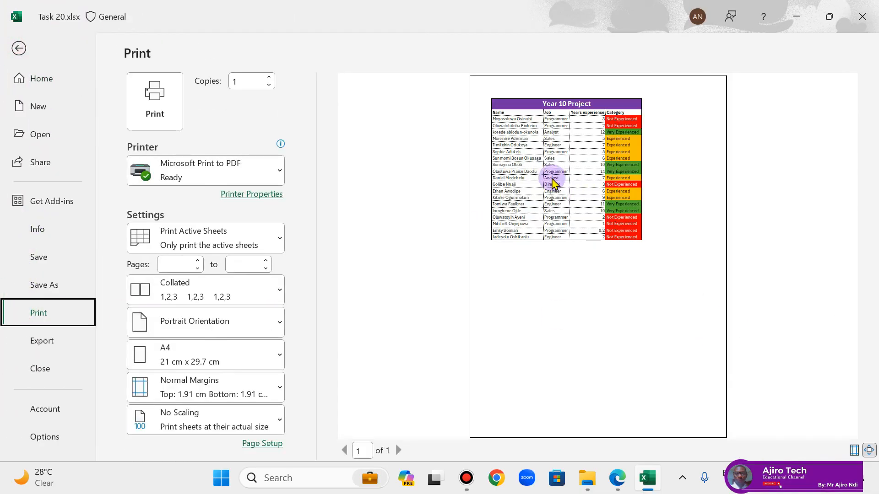
pyautogui.click(13, 46)
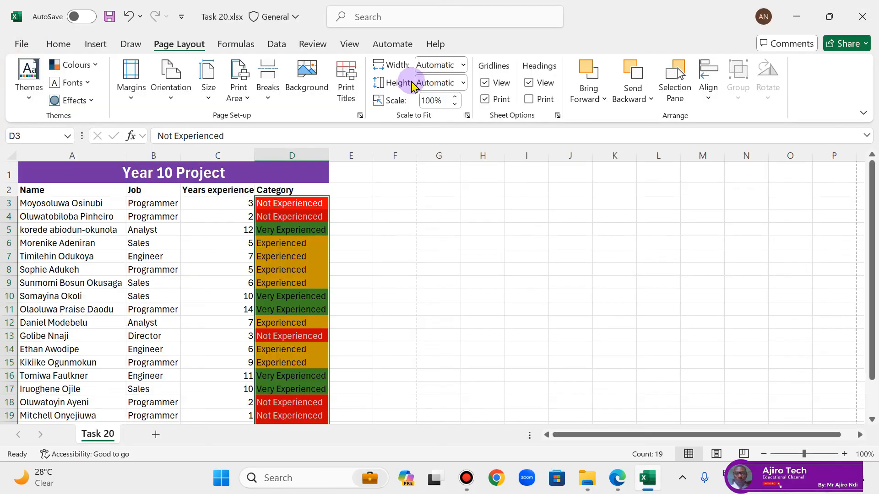
pyautogui.click(486, 102)
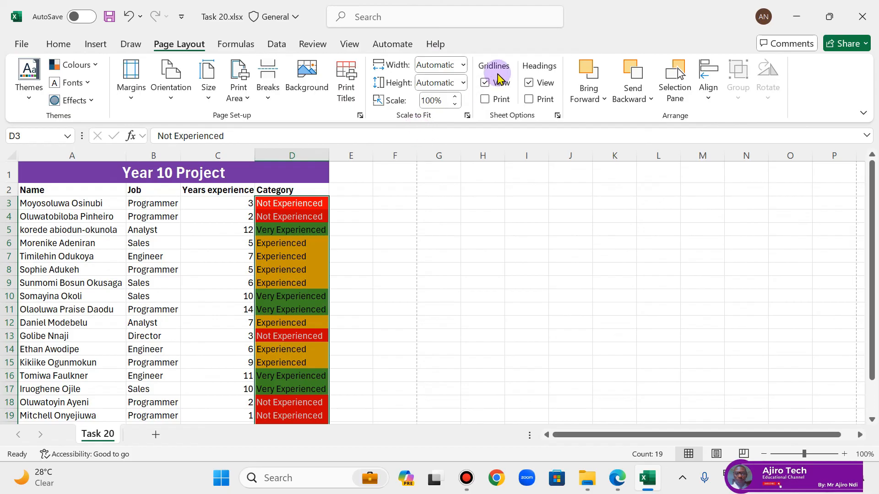
# Step: Hide the Task 20 sheet's row and column headings on screen and show them again
pyautogui.click(530, 83)
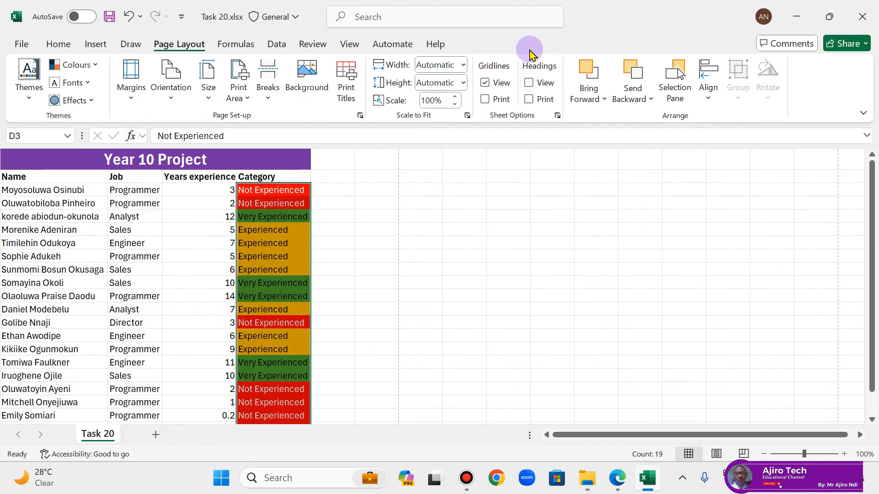
pyautogui.click(531, 84)
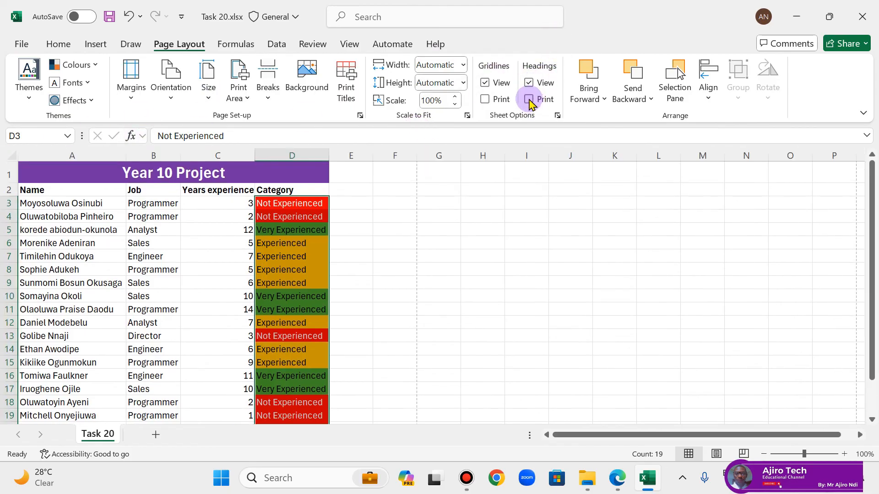
# Step: Check the Task 20 sheet's row and column headings in the print preview and return to the worksheet
pyautogui.click(20, 44)
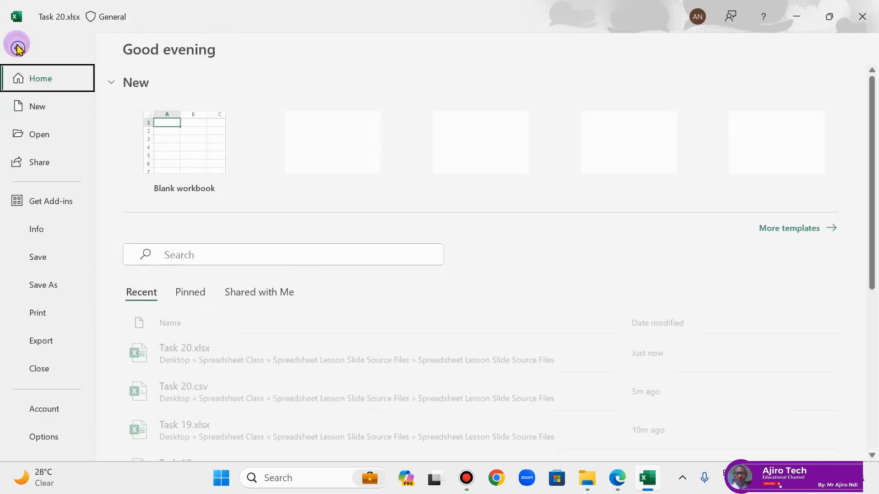
pyautogui.click(40, 313)
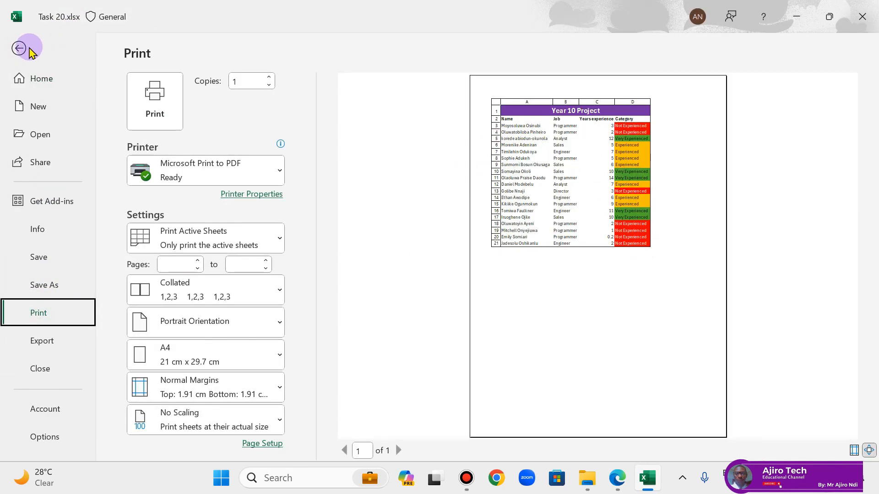
pyautogui.click(19, 48)
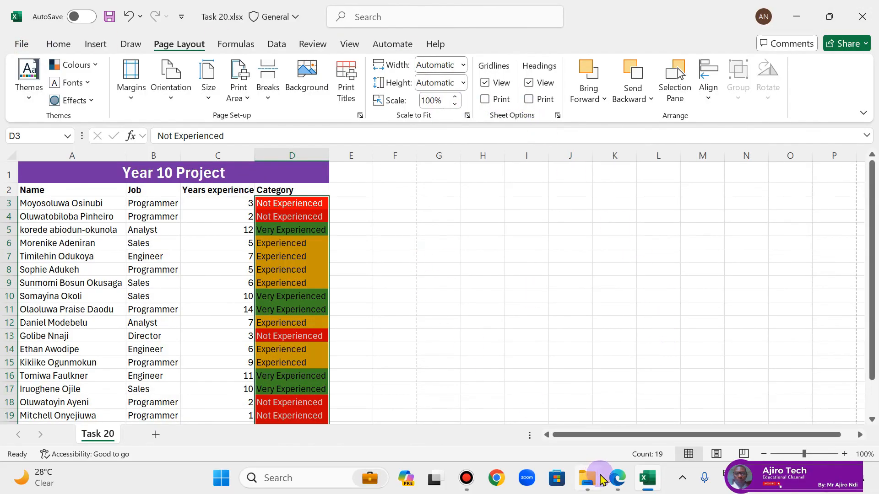
# Step: Switch to the PDF in Edge and examine the notes on print settings, page orientation, Page Setup and Print Selection
pyautogui.click(617, 478)
pyautogui.scroll(-2, 601, 309)
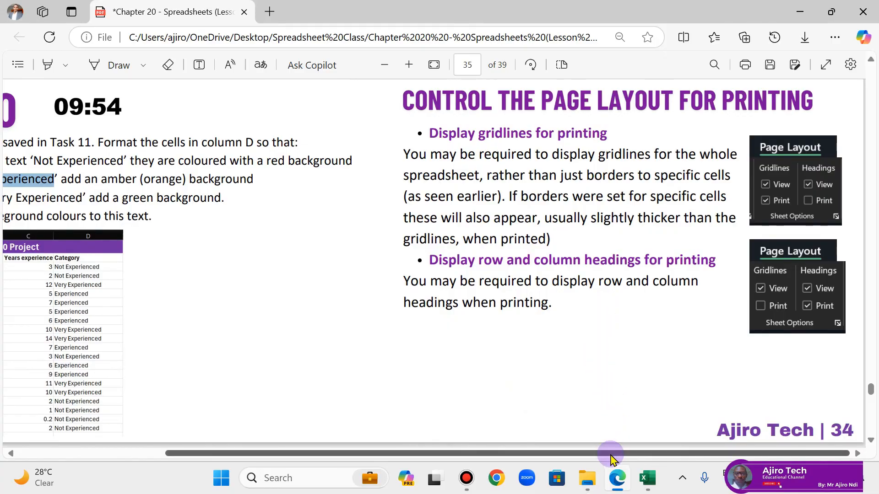
pyautogui.moveTo(610, 453); pyautogui.dragTo(167, 357)
pyautogui.scroll(-3, 329, 264)
pyautogui.scroll(-10, 329, 265)
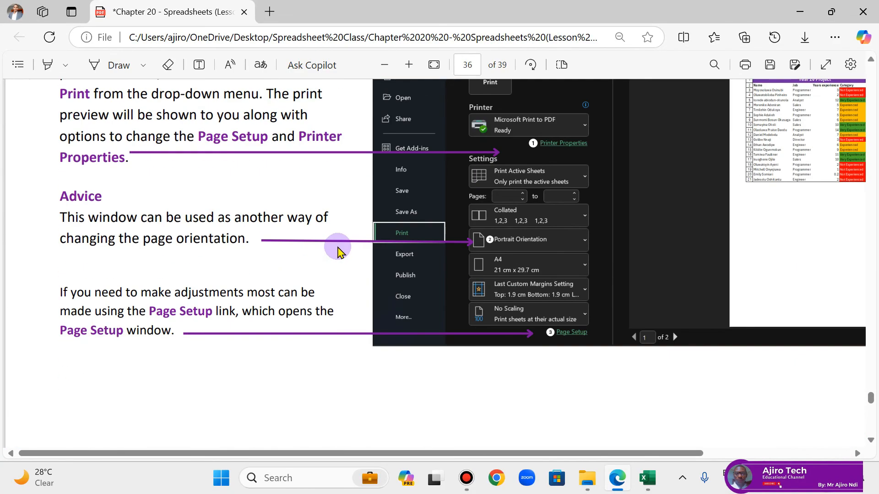
pyautogui.scroll(2, 349, 240)
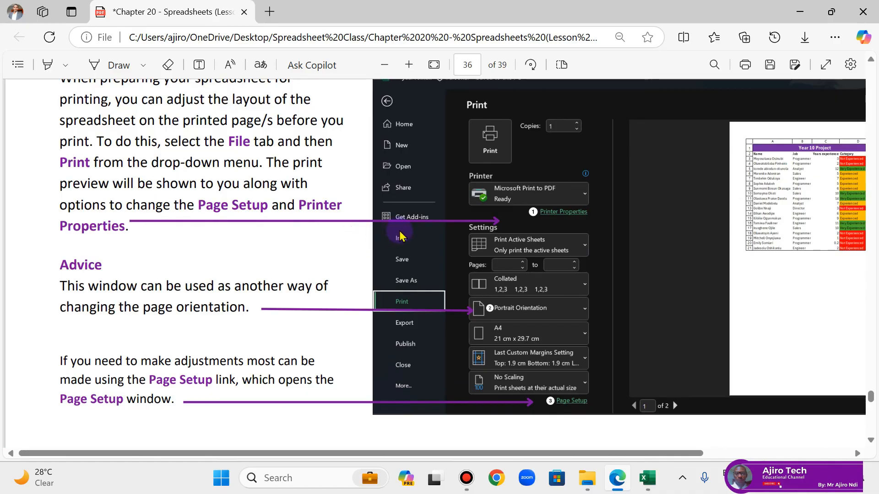
pyautogui.scroll(3, 399, 236)
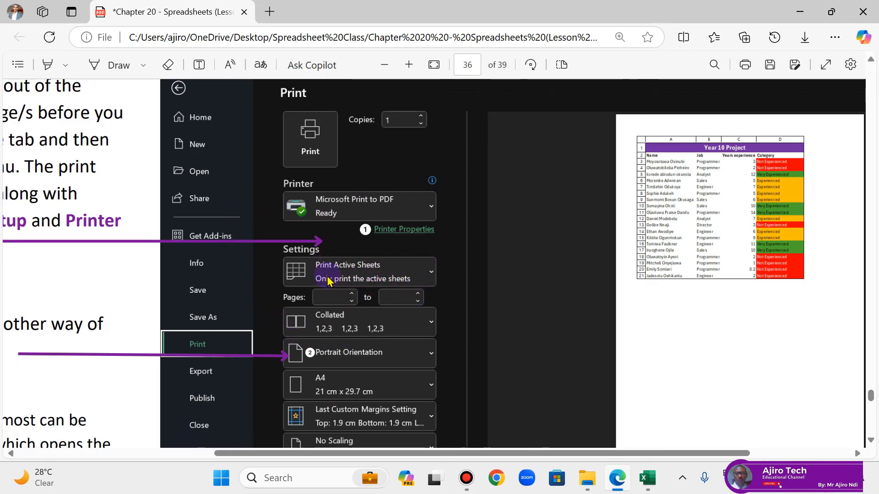
pyautogui.scroll(-15, 366, 286)
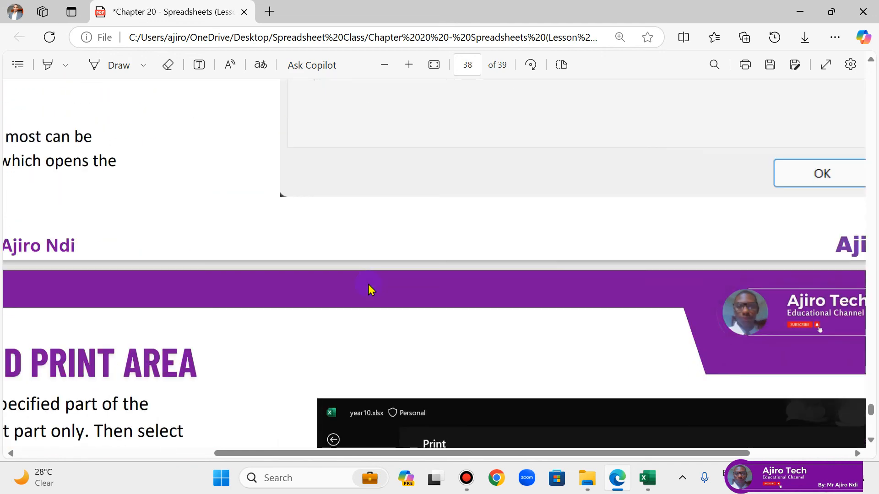
pyautogui.scroll(-8, 370, 289)
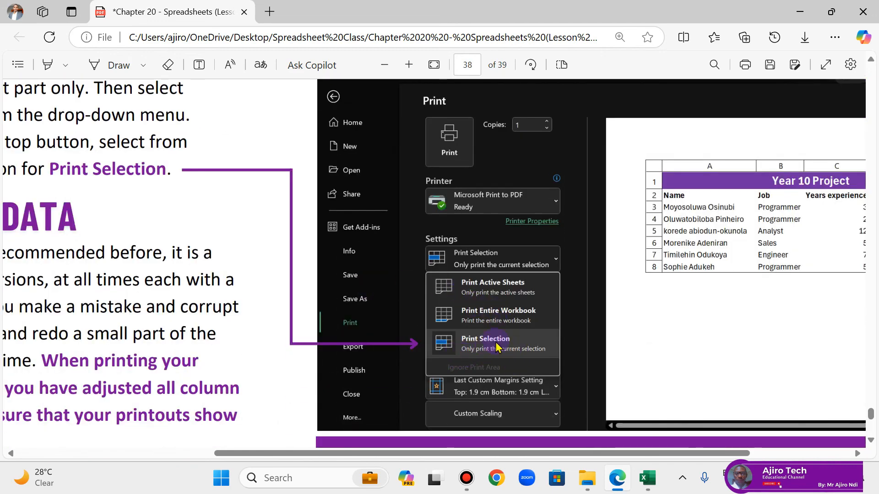
pyautogui.moveTo(531, 453); pyautogui.dragTo(589, 453)
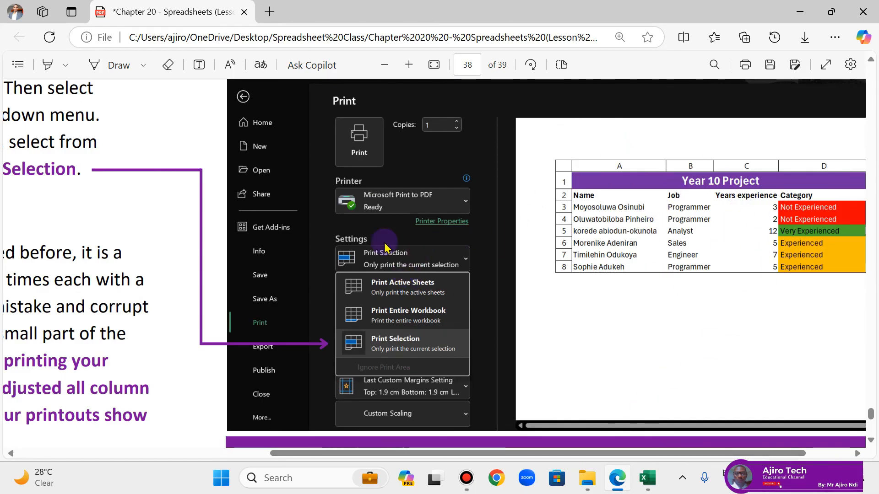
pyautogui.scroll(10, 346, 153)
pyautogui.scroll(10, 346, 153)
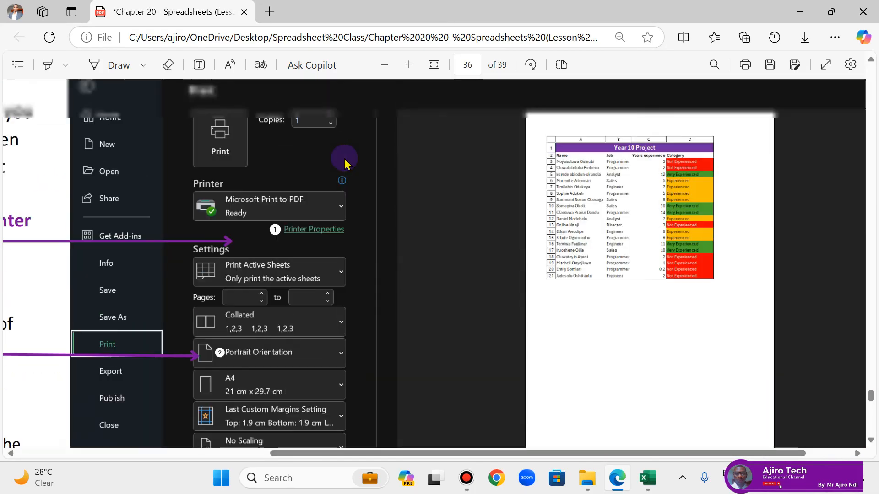
pyautogui.scroll(-5, 344, 164)
pyautogui.scroll(4, 340, 178)
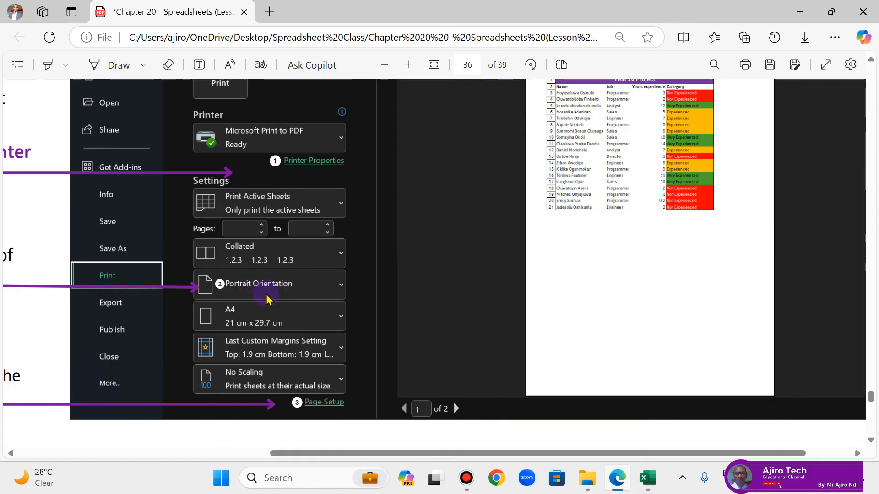
# Step: Return to Excel and switch the Task 20 print orientation to Landscape and back to Portrait in the print settings
pyautogui.click(649, 479)
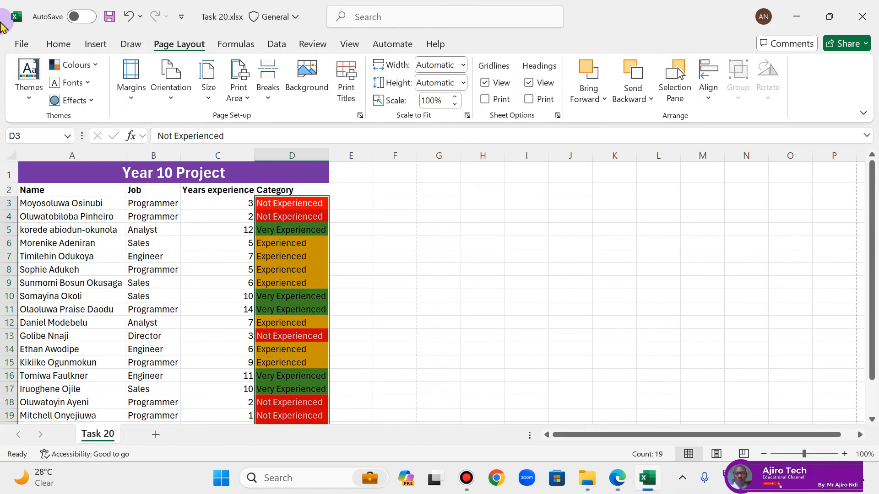
pyautogui.click(15, 42)
pyautogui.click(32, 313)
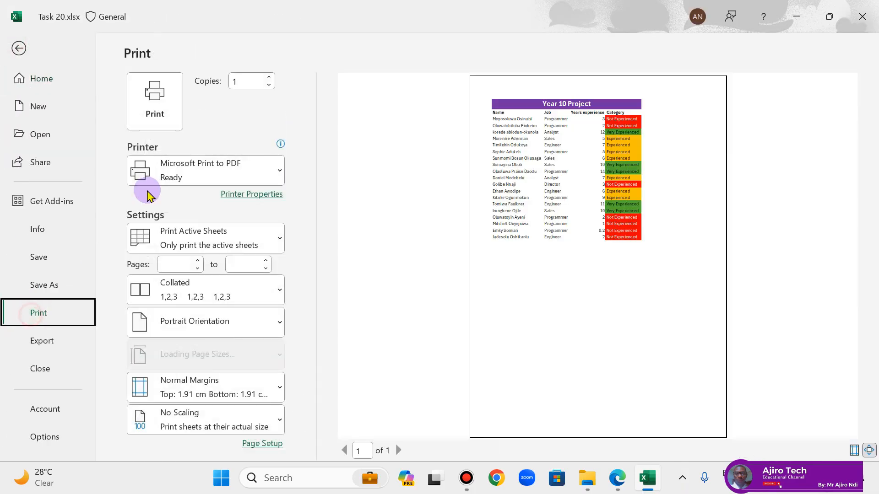
pyautogui.click(193, 328)
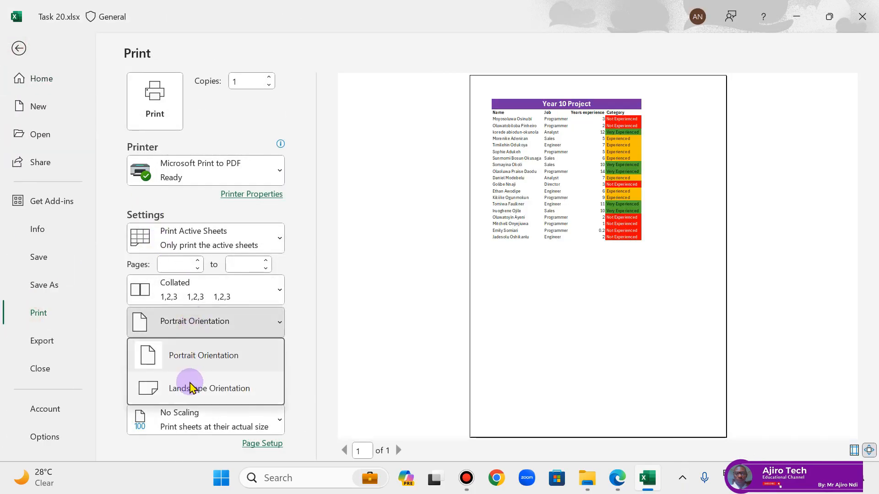
pyautogui.click(190, 386)
pyautogui.click(221, 326)
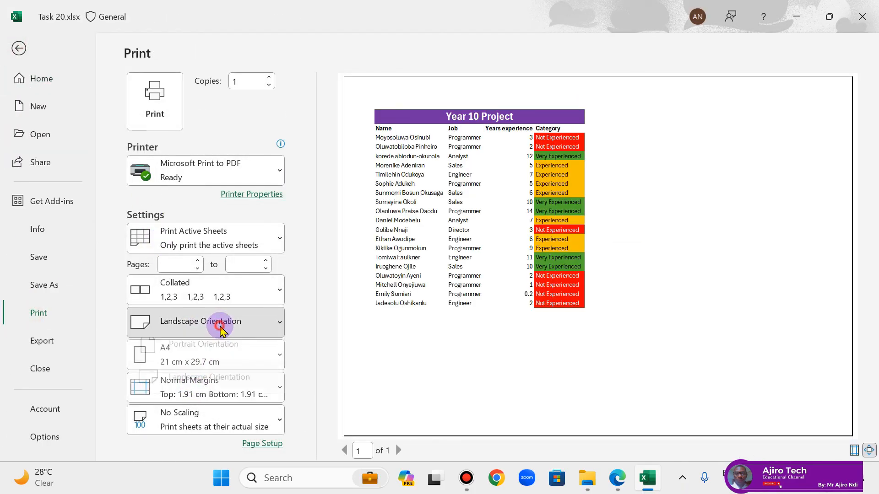
pyautogui.click(202, 357)
# Step: Switch to the PDF in Edge and read the Page Setup scaling advice and the Save and Print Data notes
pyautogui.click(617, 478)
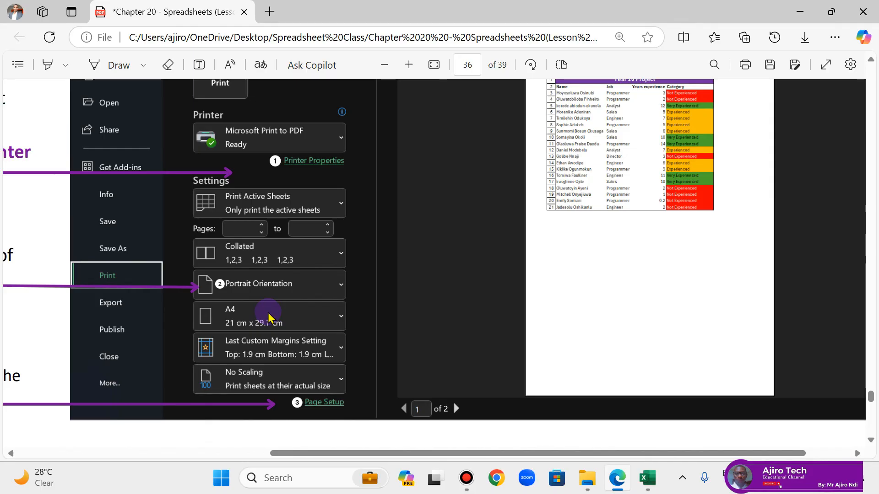
pyautogui.scroll(-5, 332, 365)
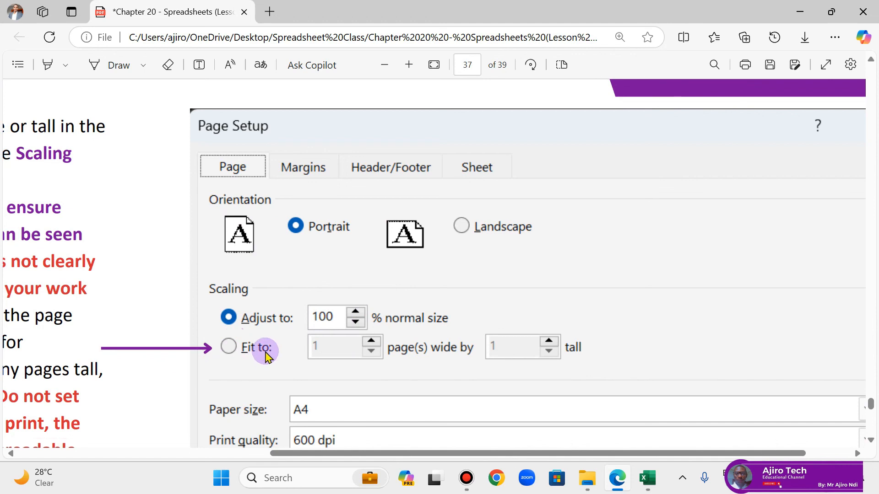
pyautogui.scroll(-2, 267, 356)
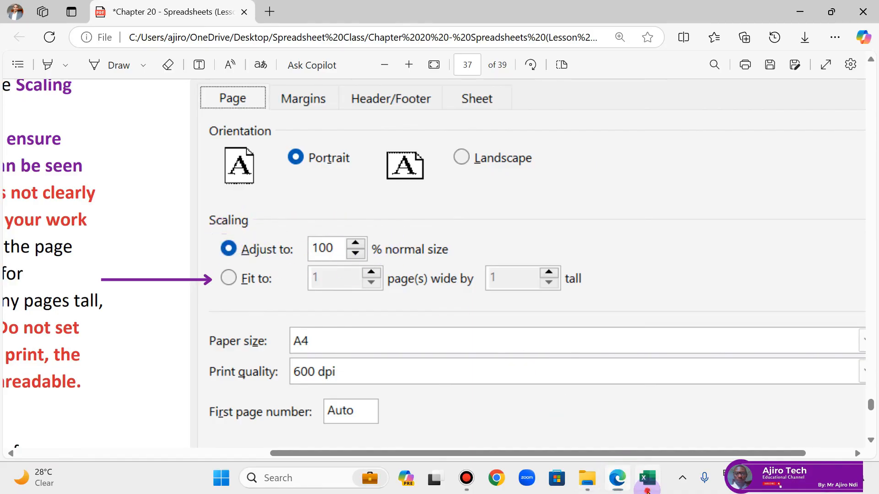
pyautogui.click(647, 478)
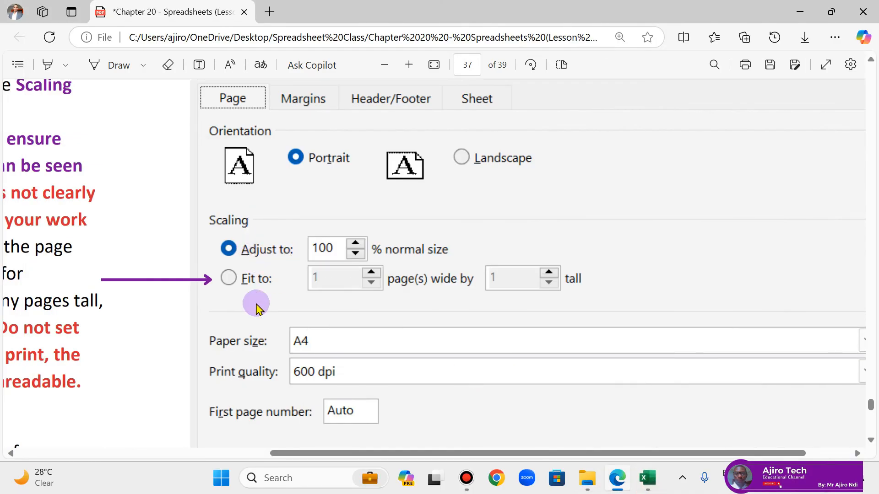
pyautogui.moveTo(404, 457); pyautogui.dragTo(128, 402)
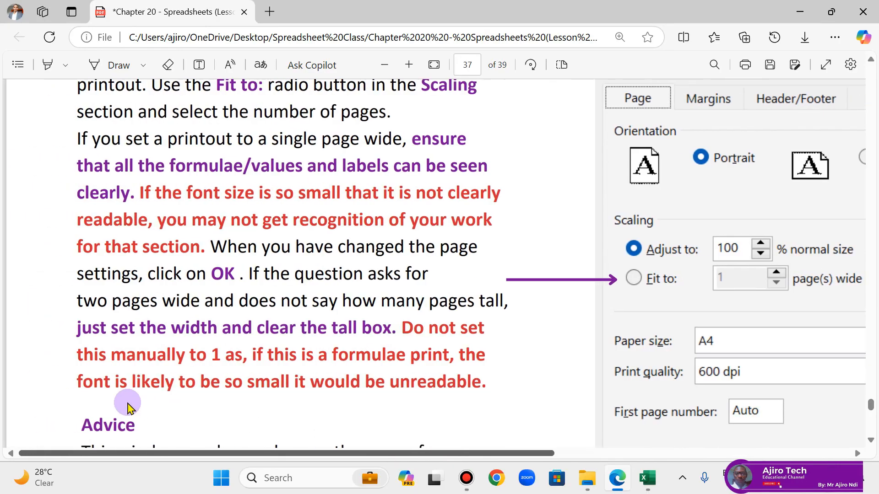
pyautogui.scroll(-10, 236, 225)
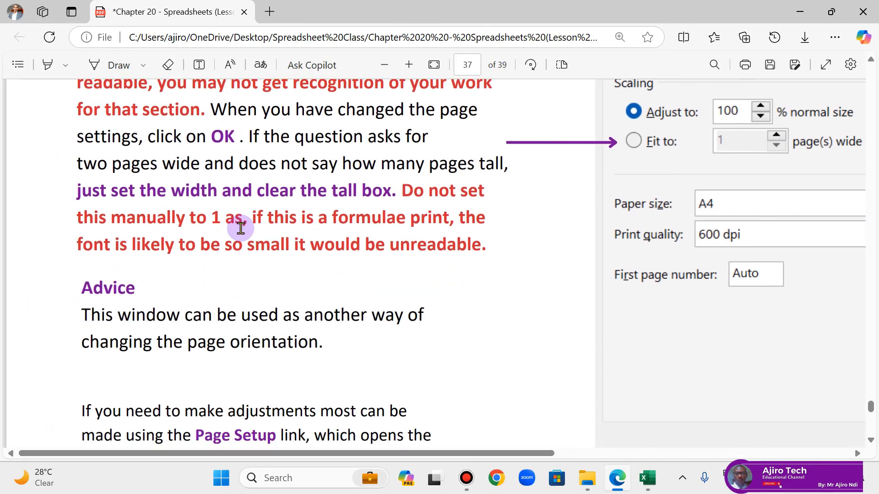
pyautogui.scroll(-7, 241, 234)
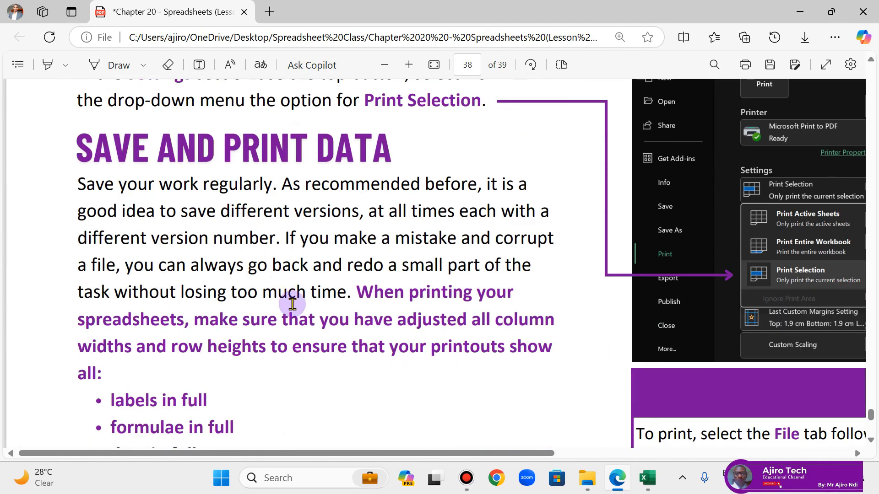
pyautogui.scroll(-5, 335, 328)
pyautogui.scroll(5, 335, 327)
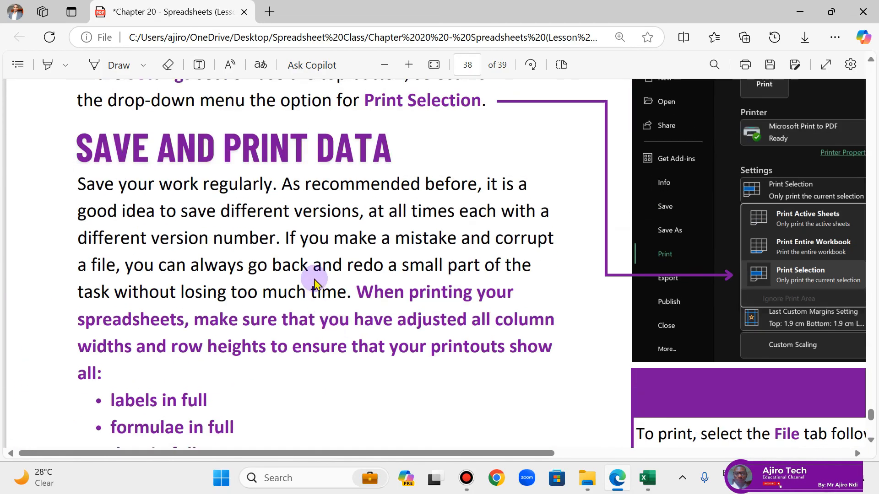